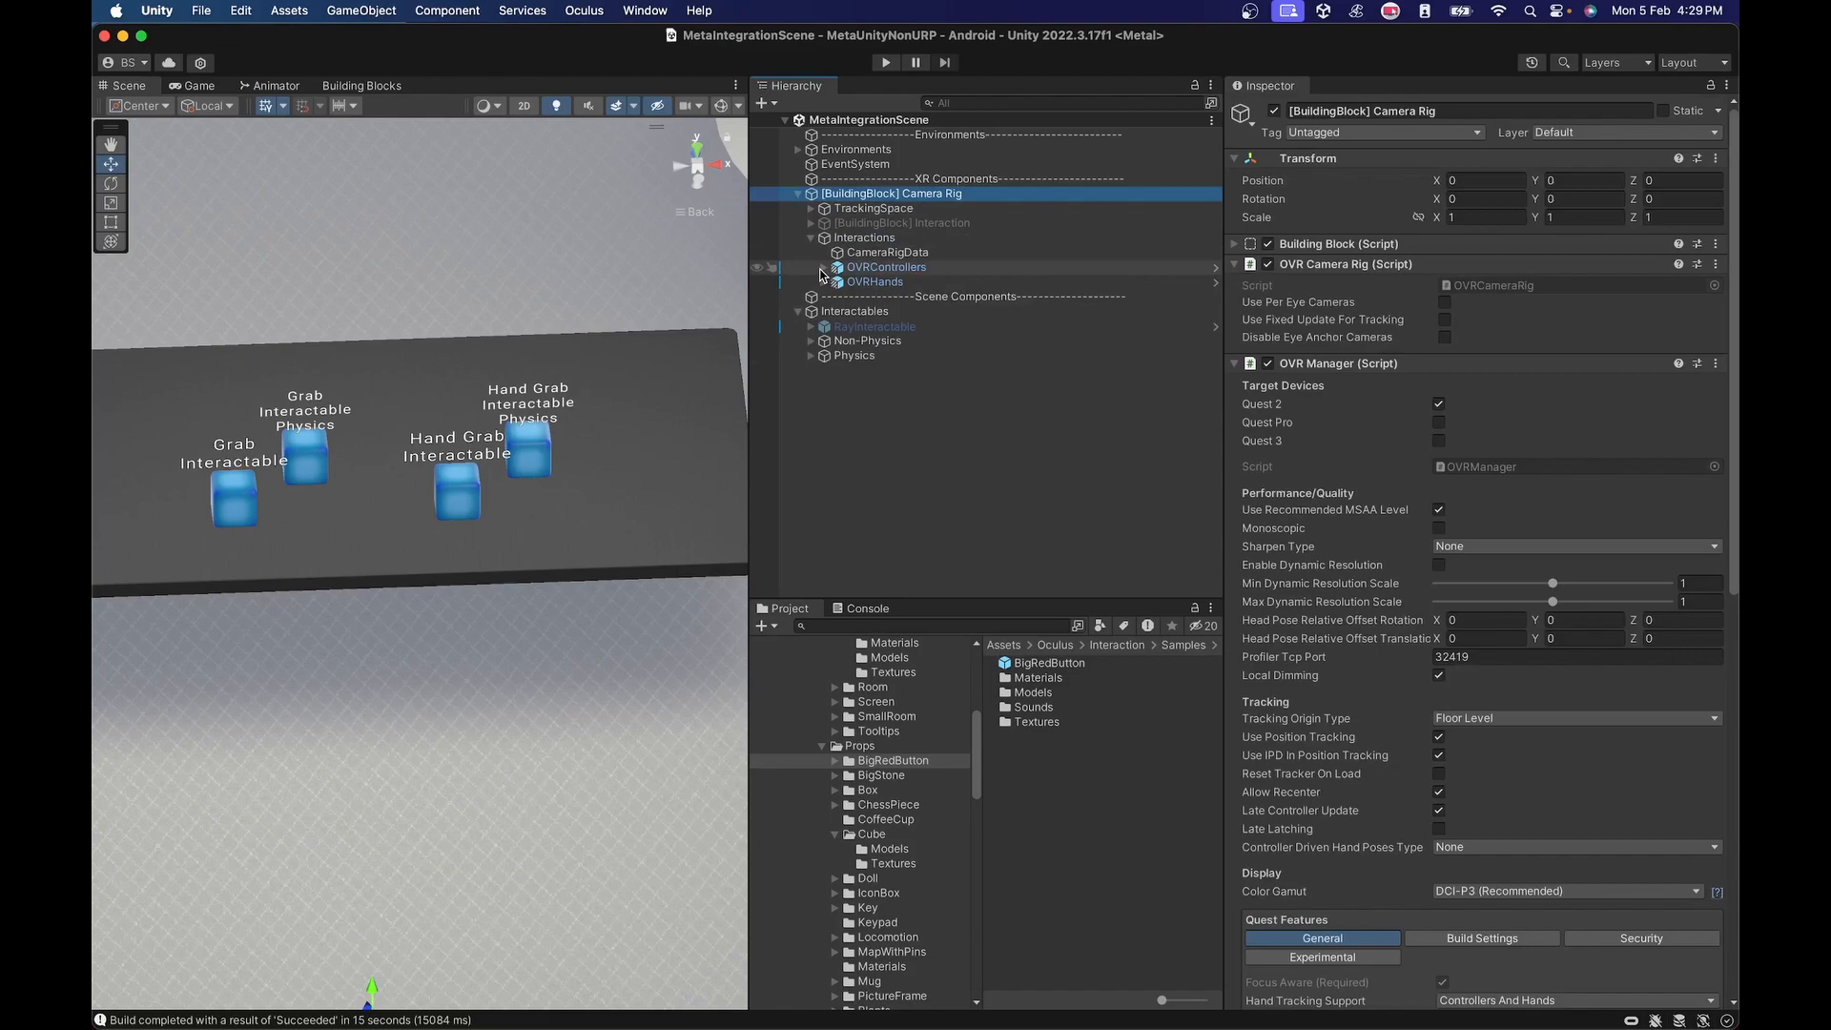
Create an empty child object named LeftControllerPhysics under the left controller's ControllerInteractors in OVRControllers.
click(823, 269)
click(837, 283)
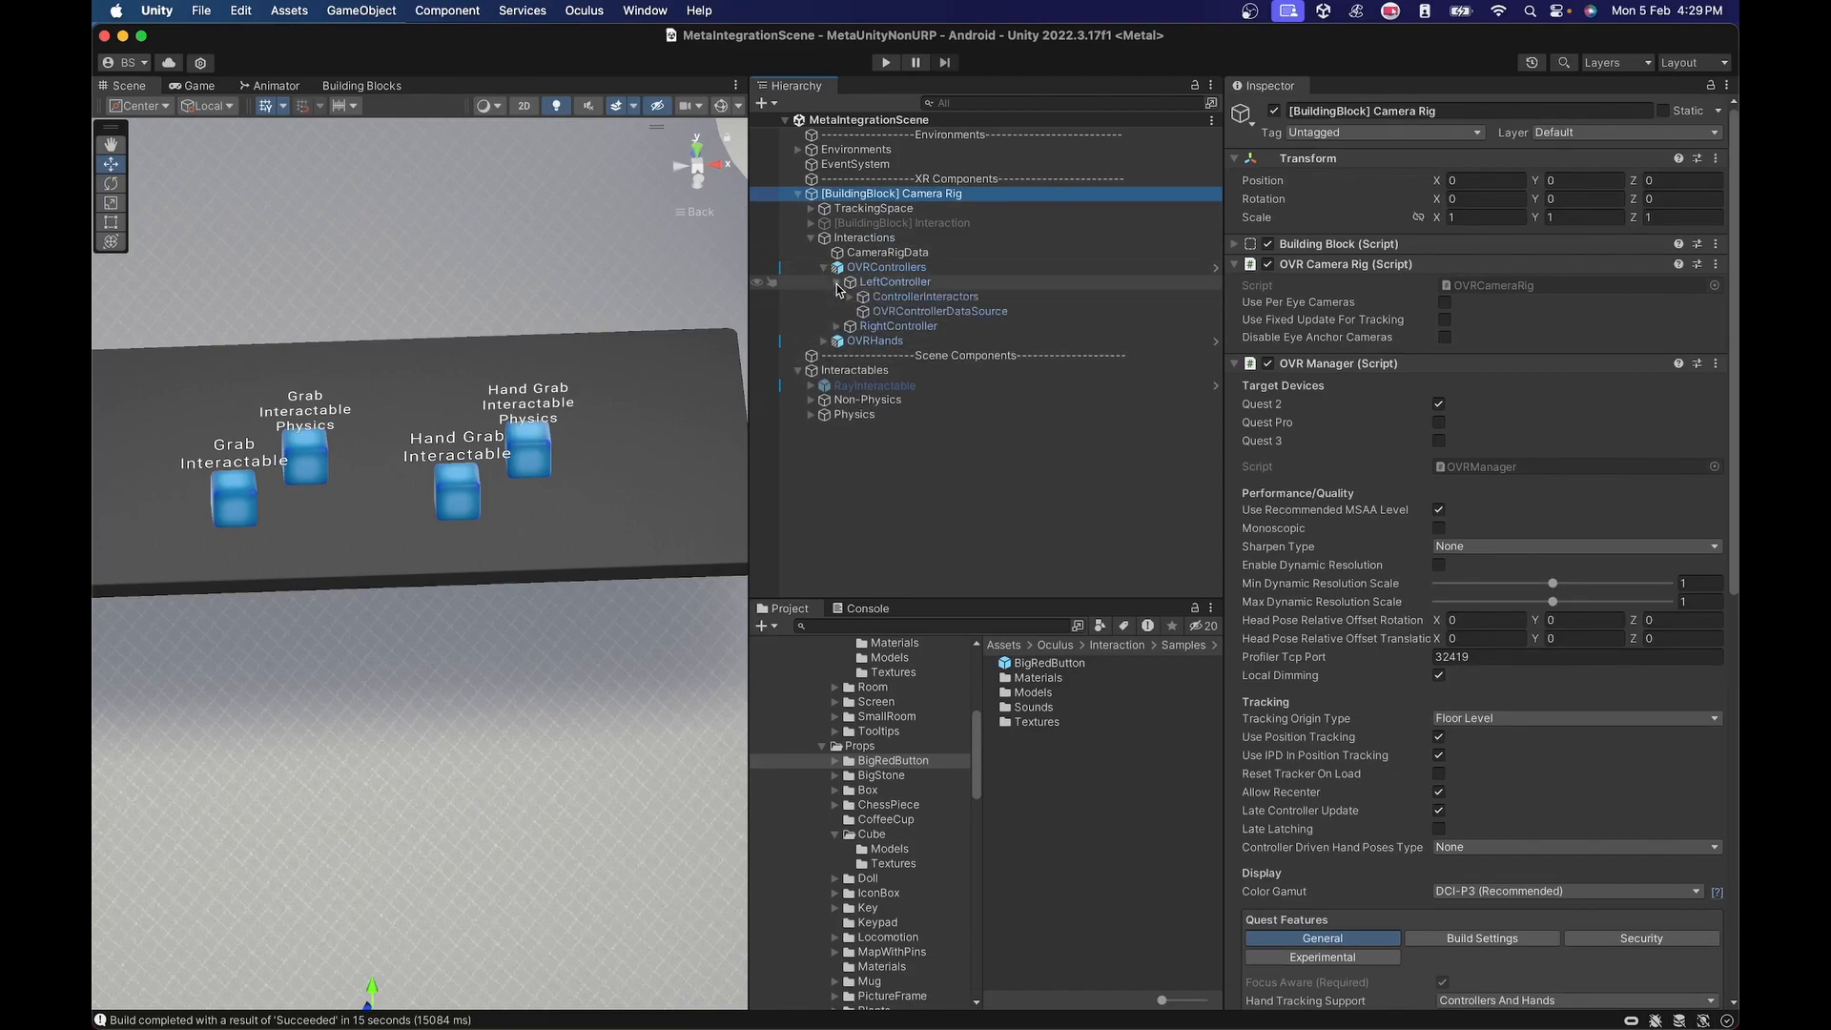
click(850, 298)
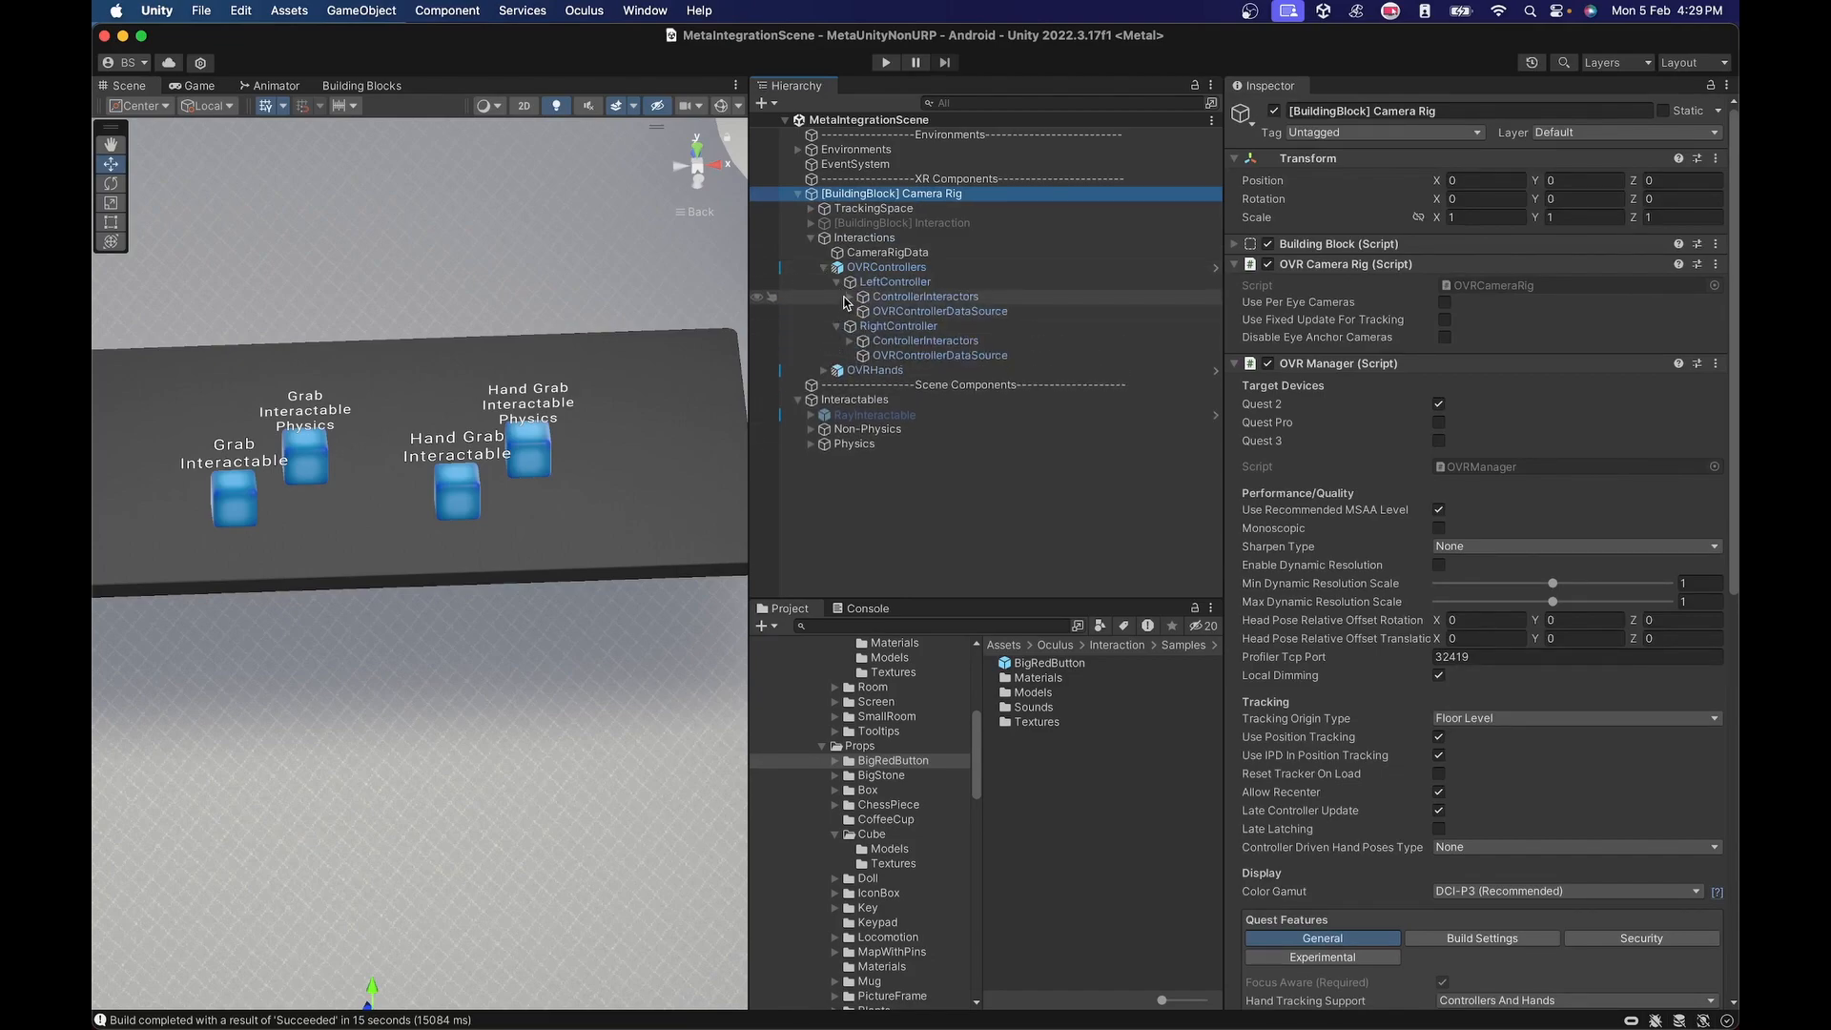
click(837, 355)
click(848, 371)
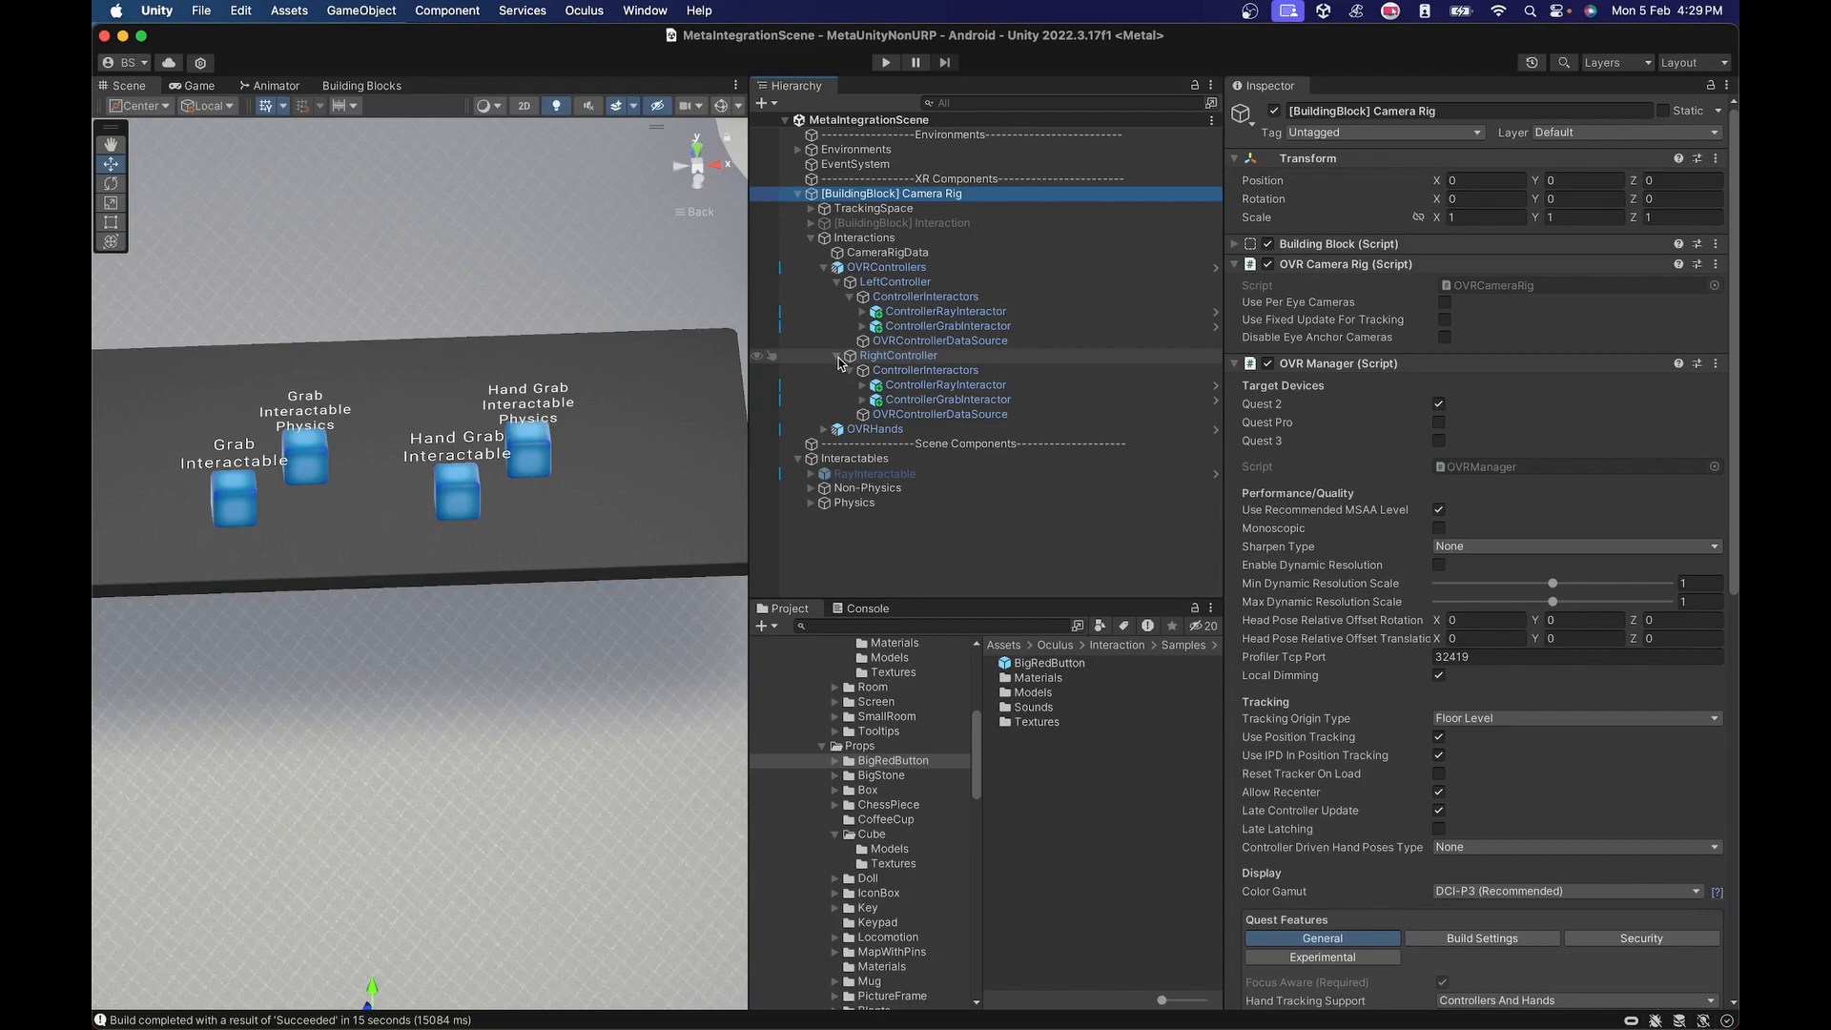
right_click(925, 298)
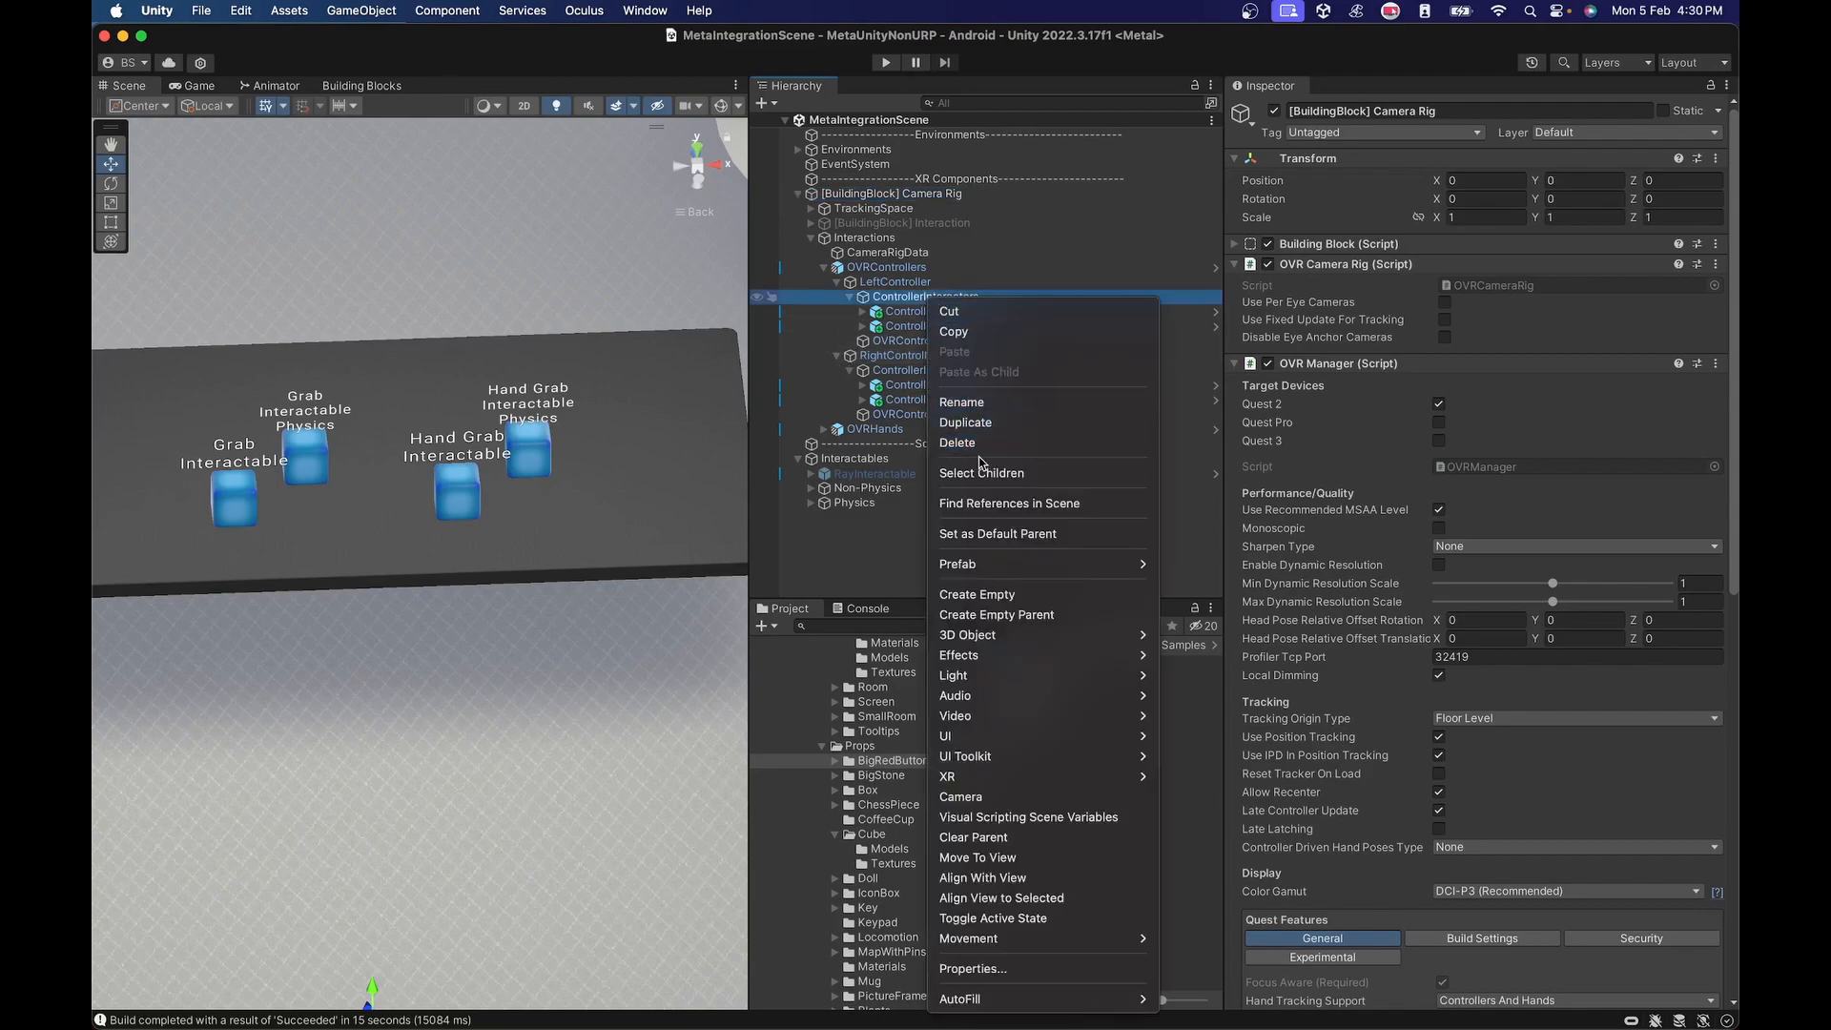
click(1003, 595)
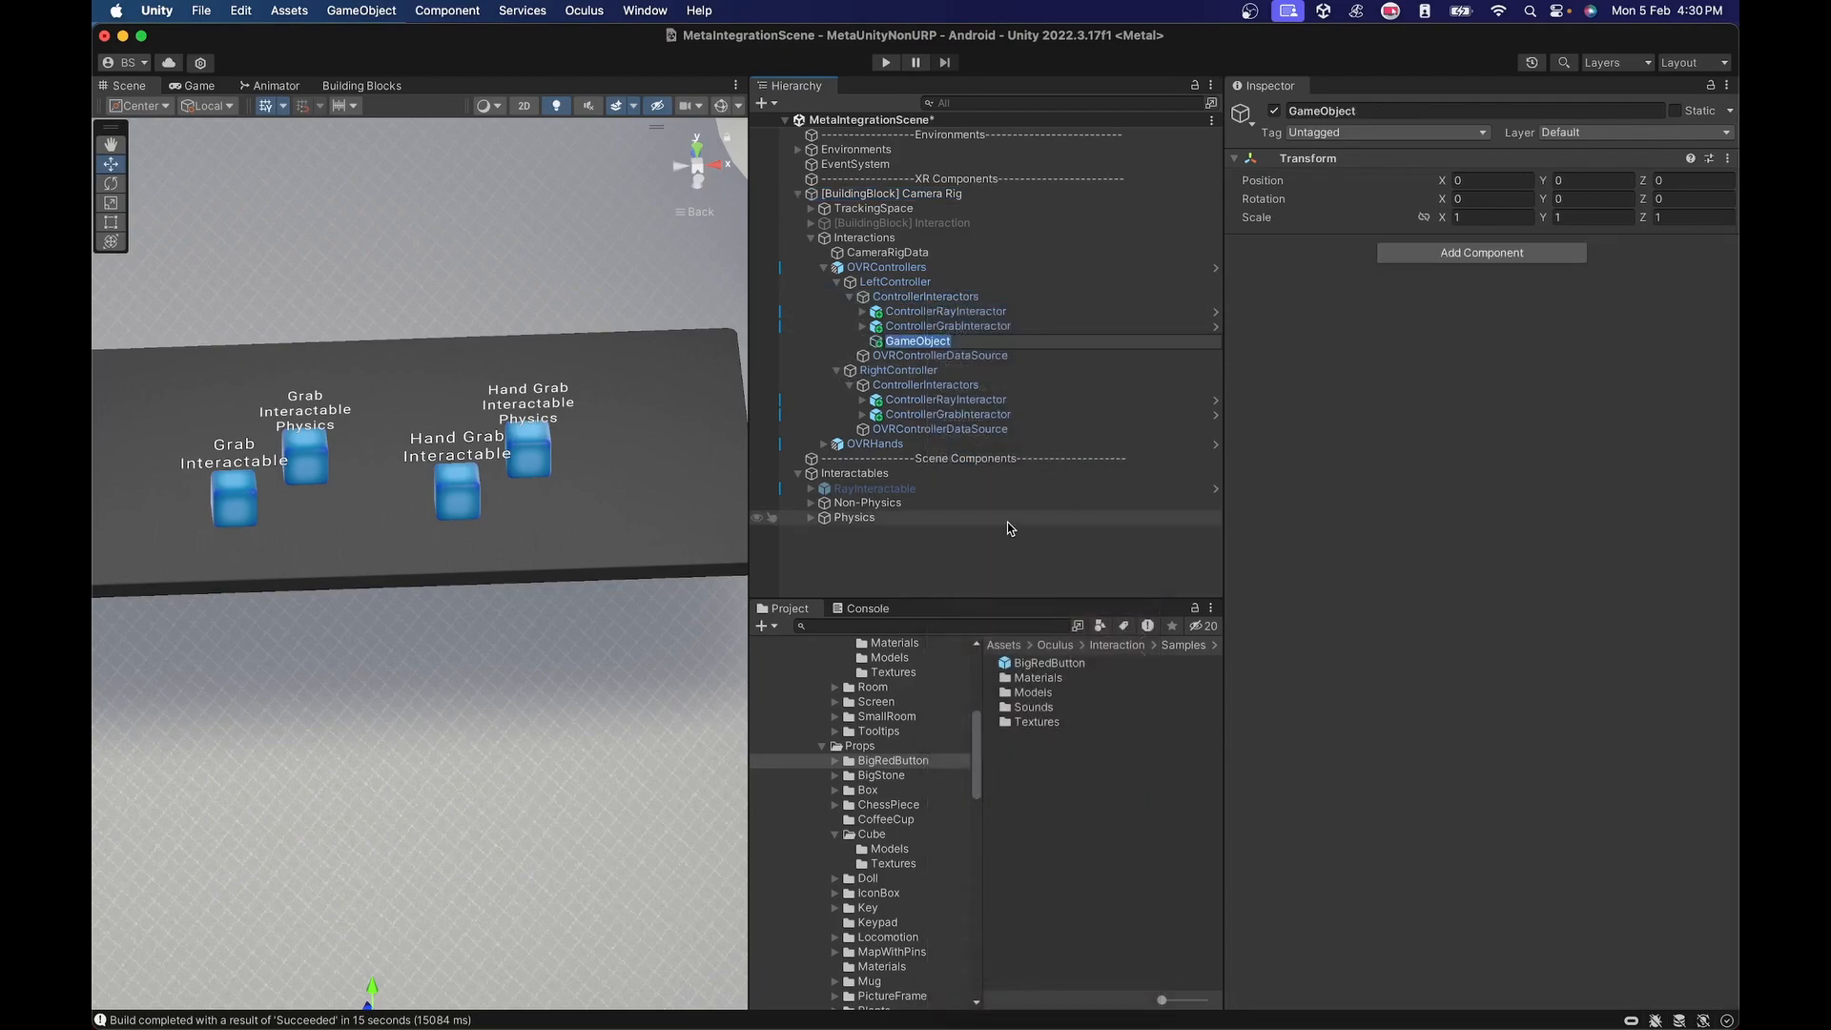
text(ControllerPhysics)
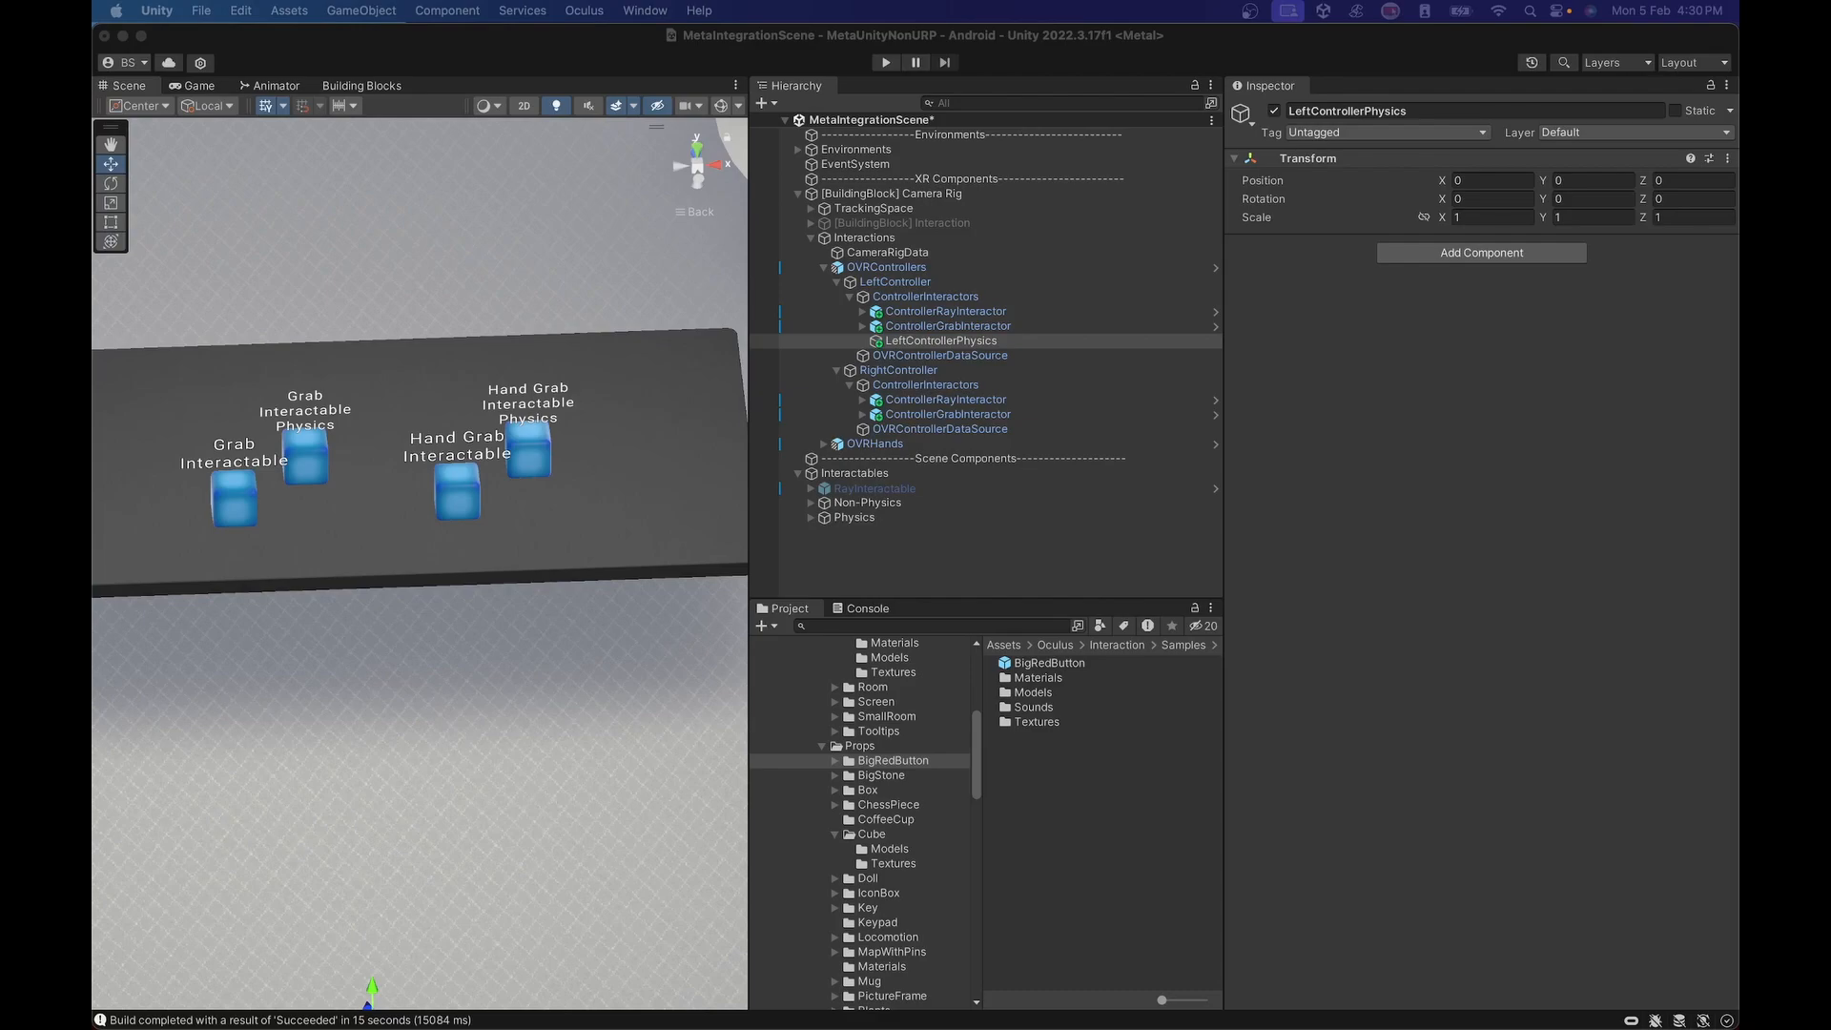
Search all assets and packages for ControllerPose and locate the ControllerPoseInputDevice script in its folder.
click(1442, 254)
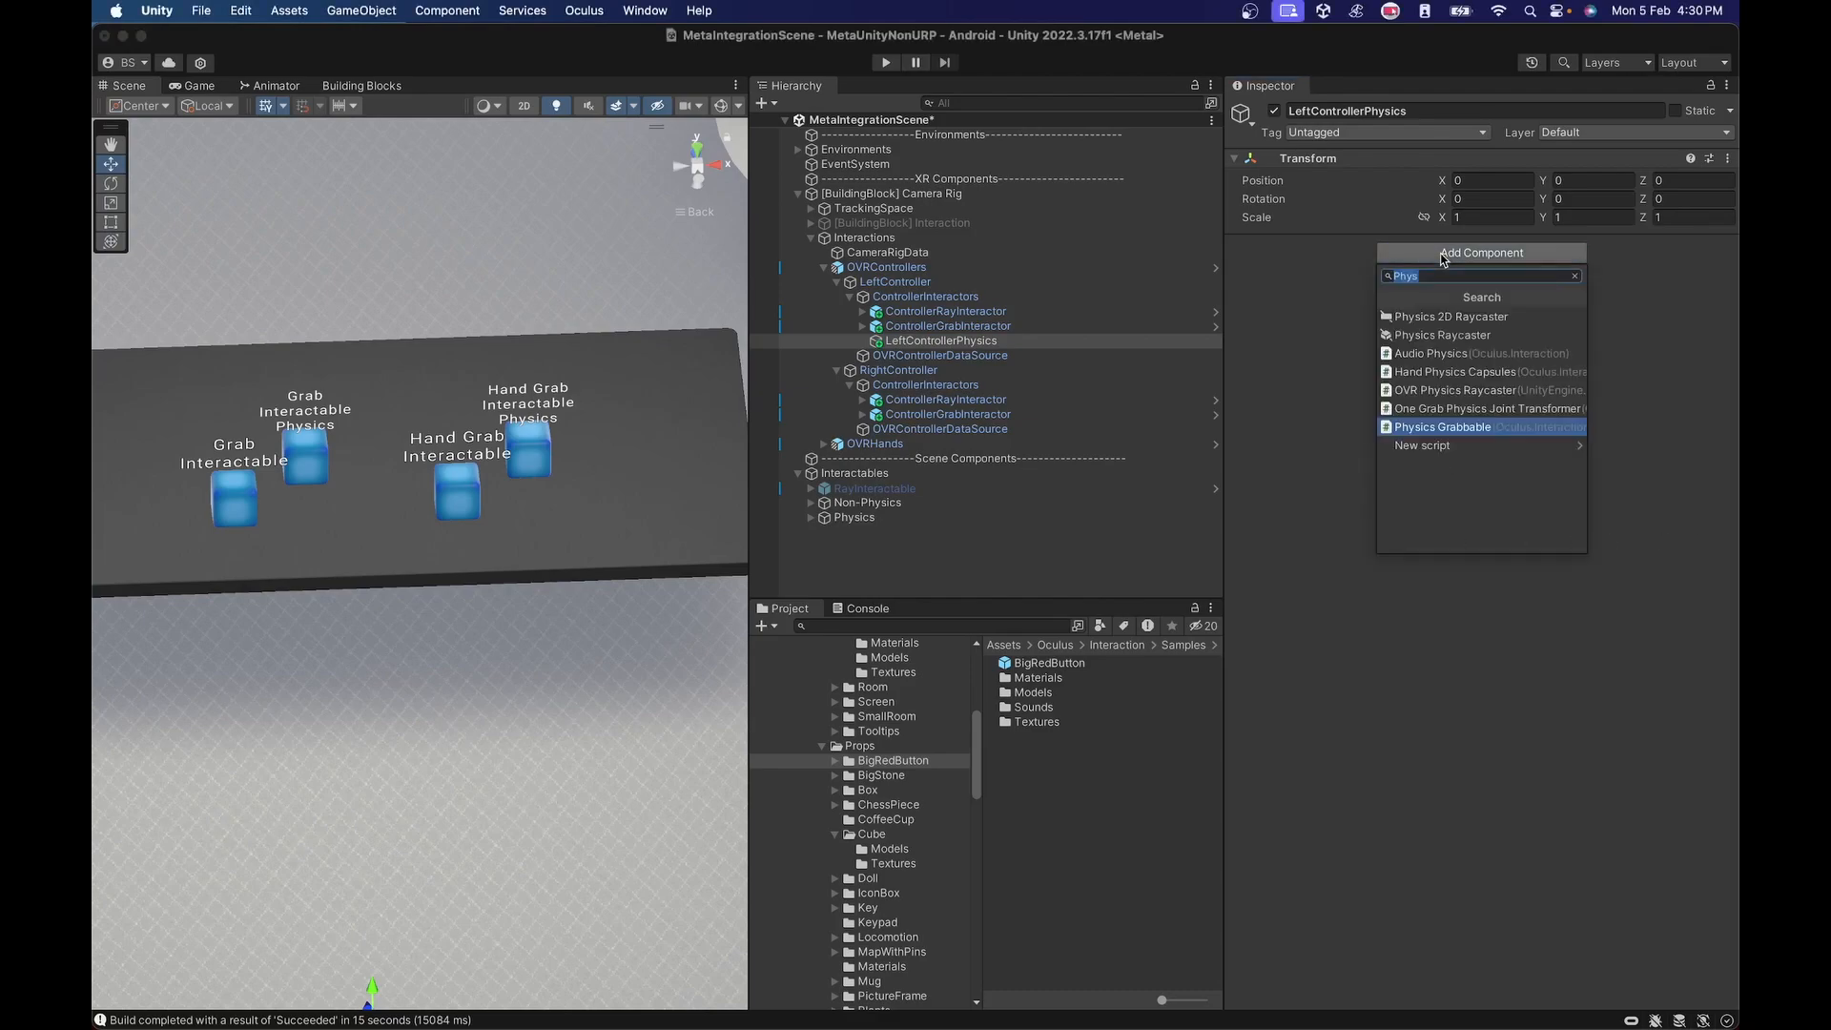
text(Controller)
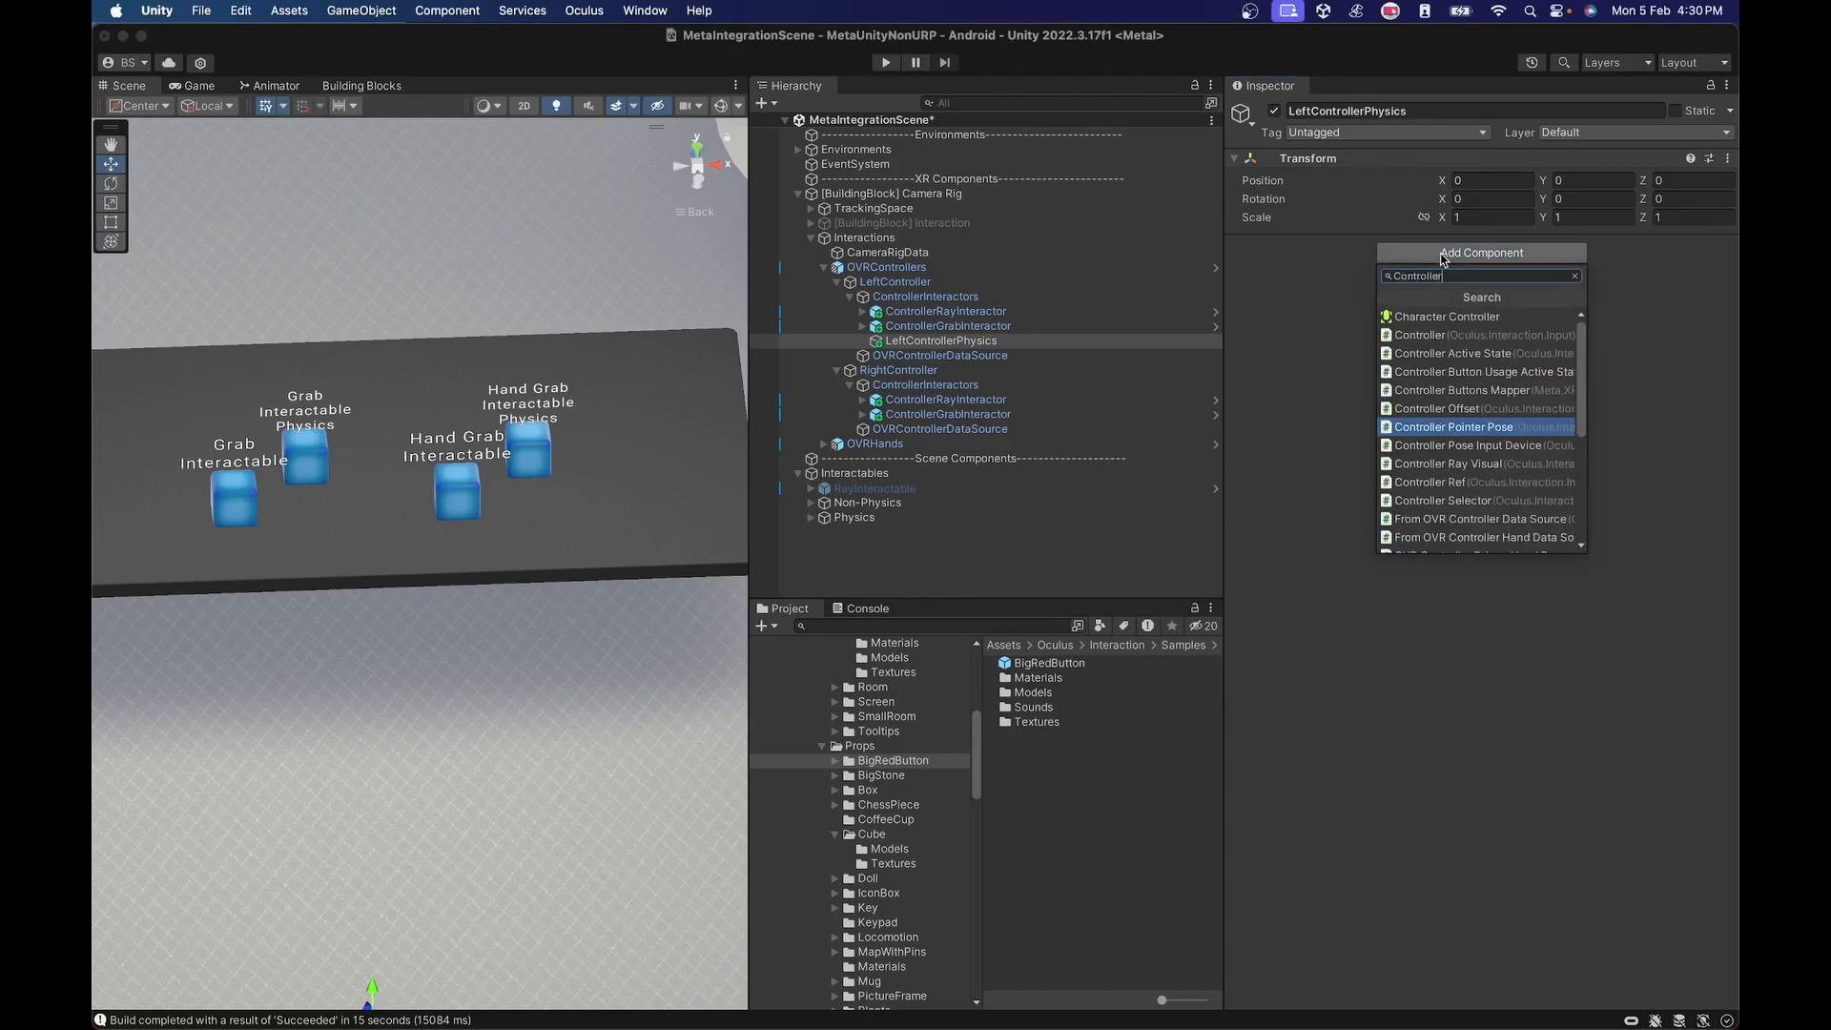
click(972, 624)
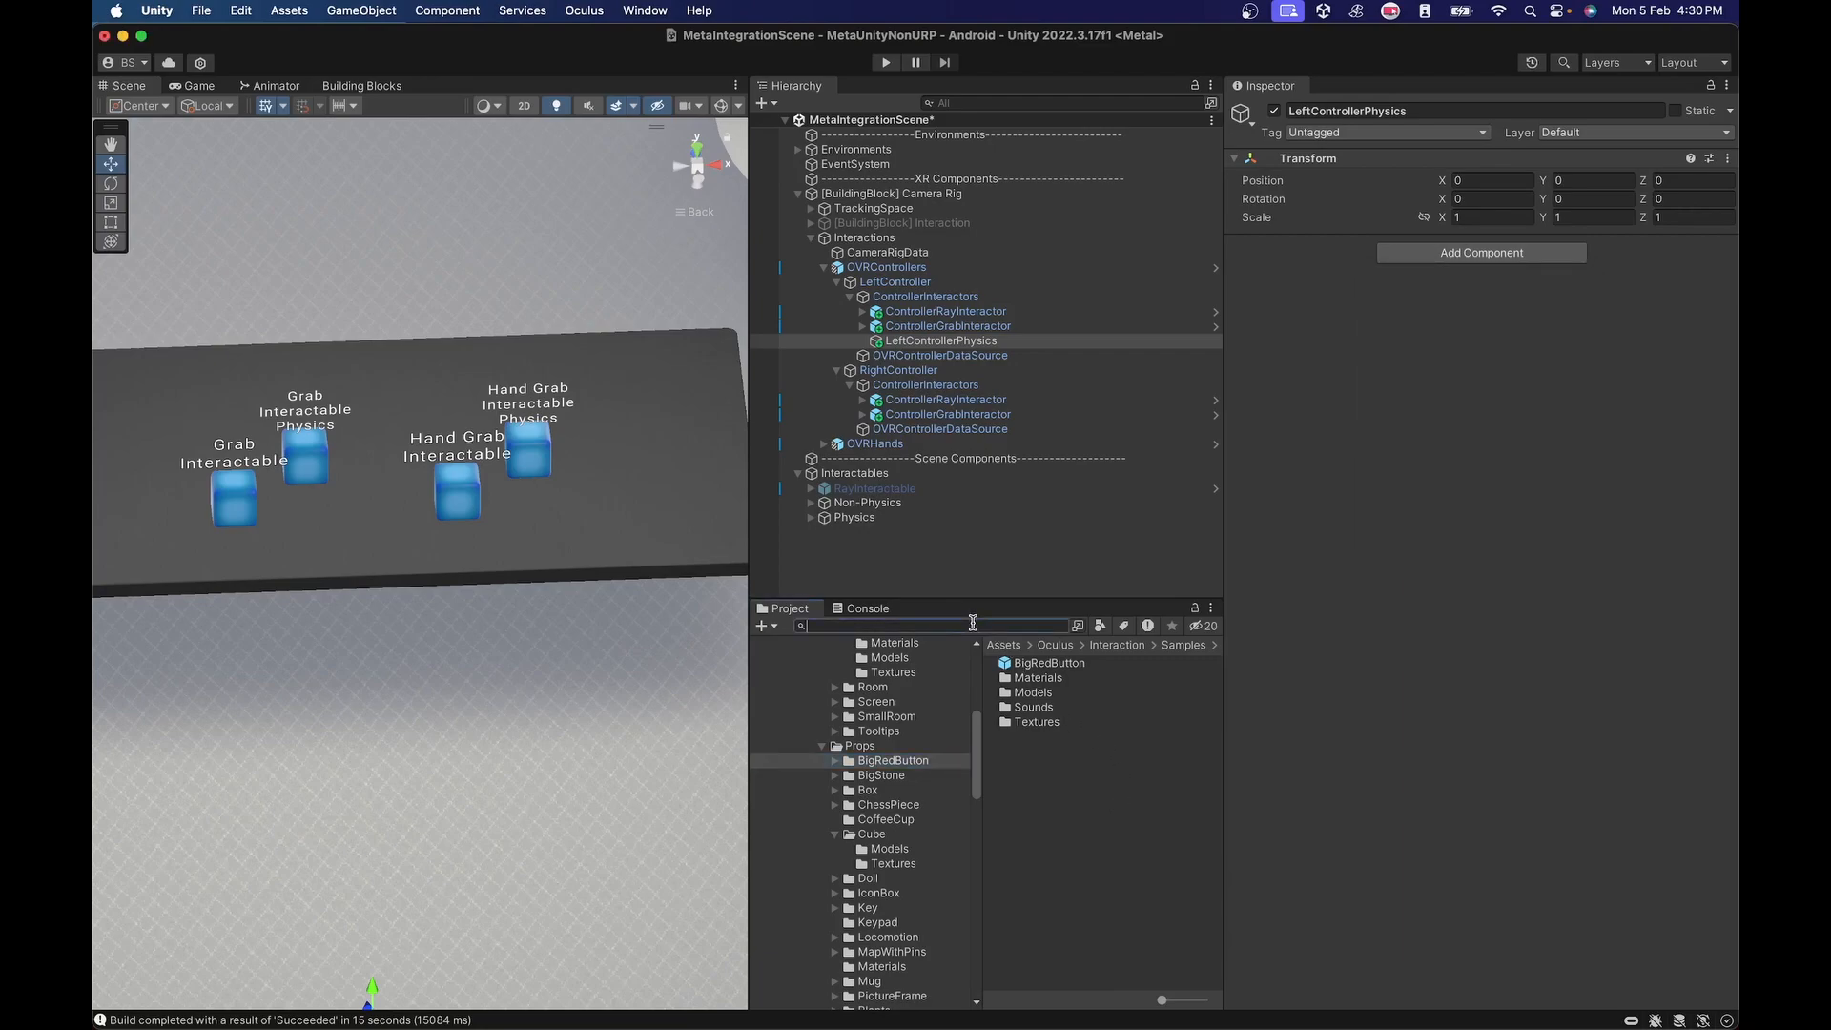
text(Controller)
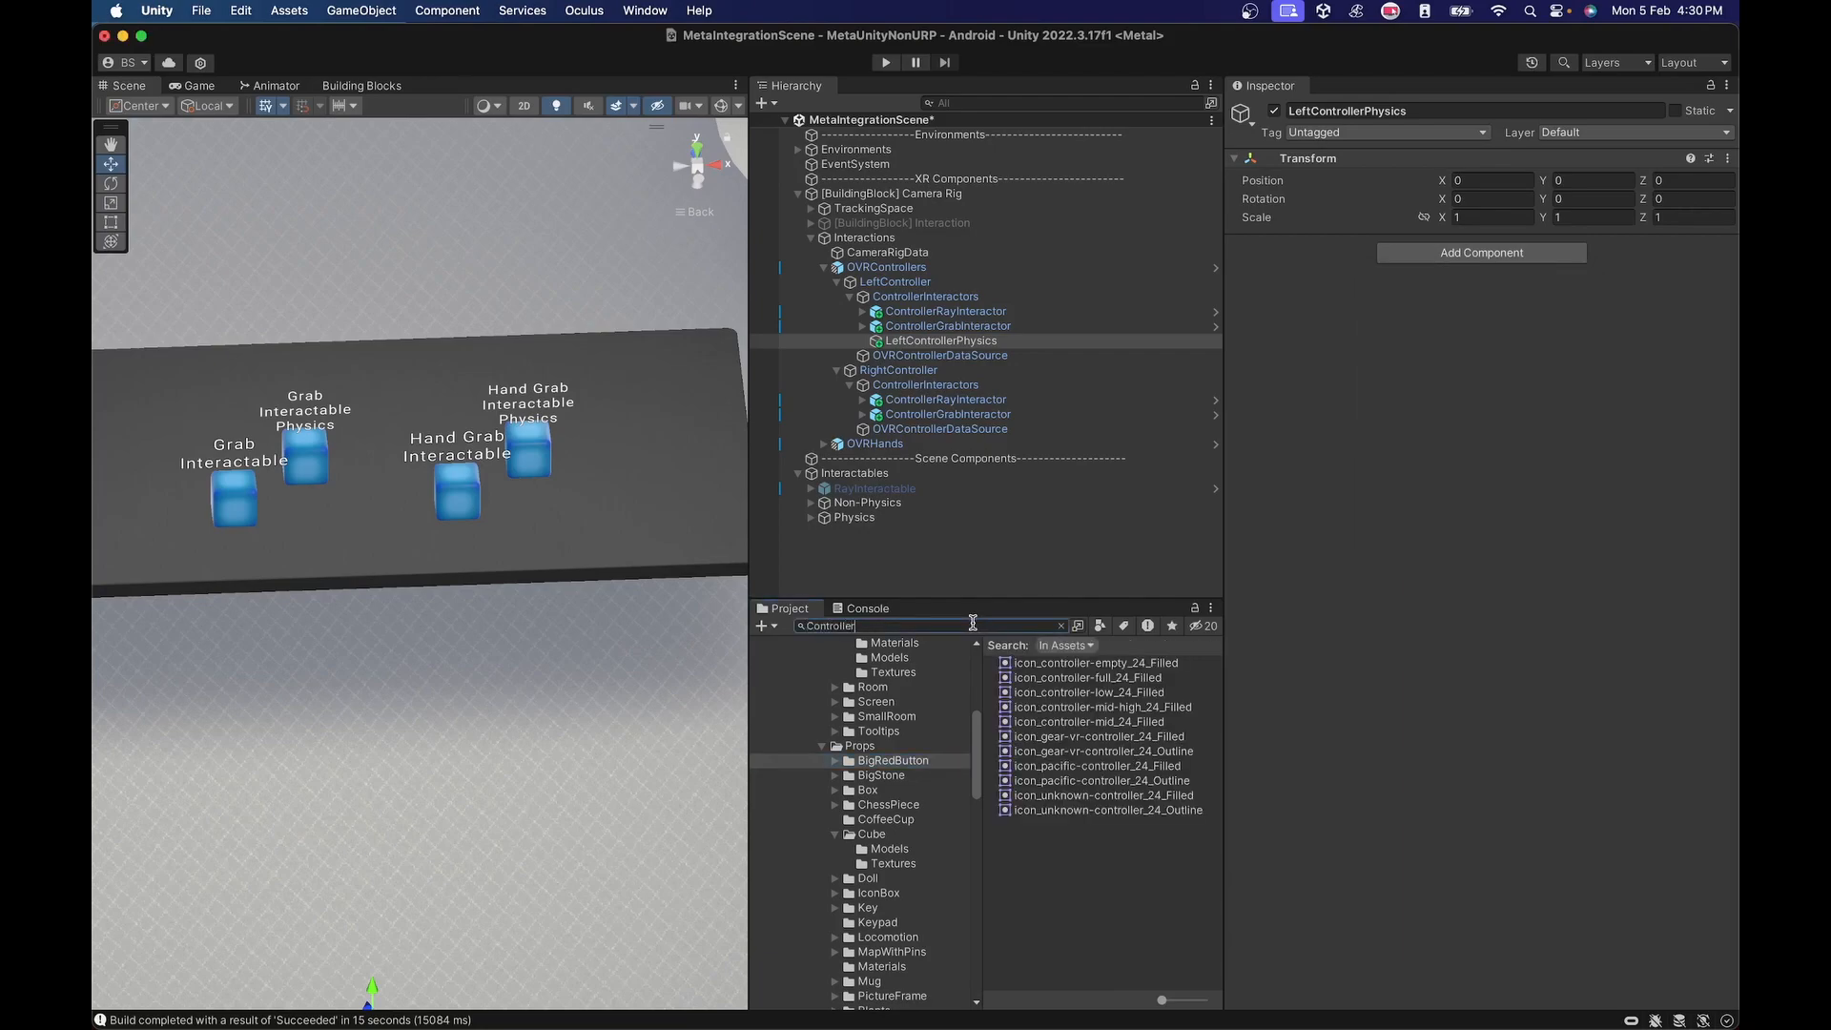
text(Pose)
click(1066, 645)
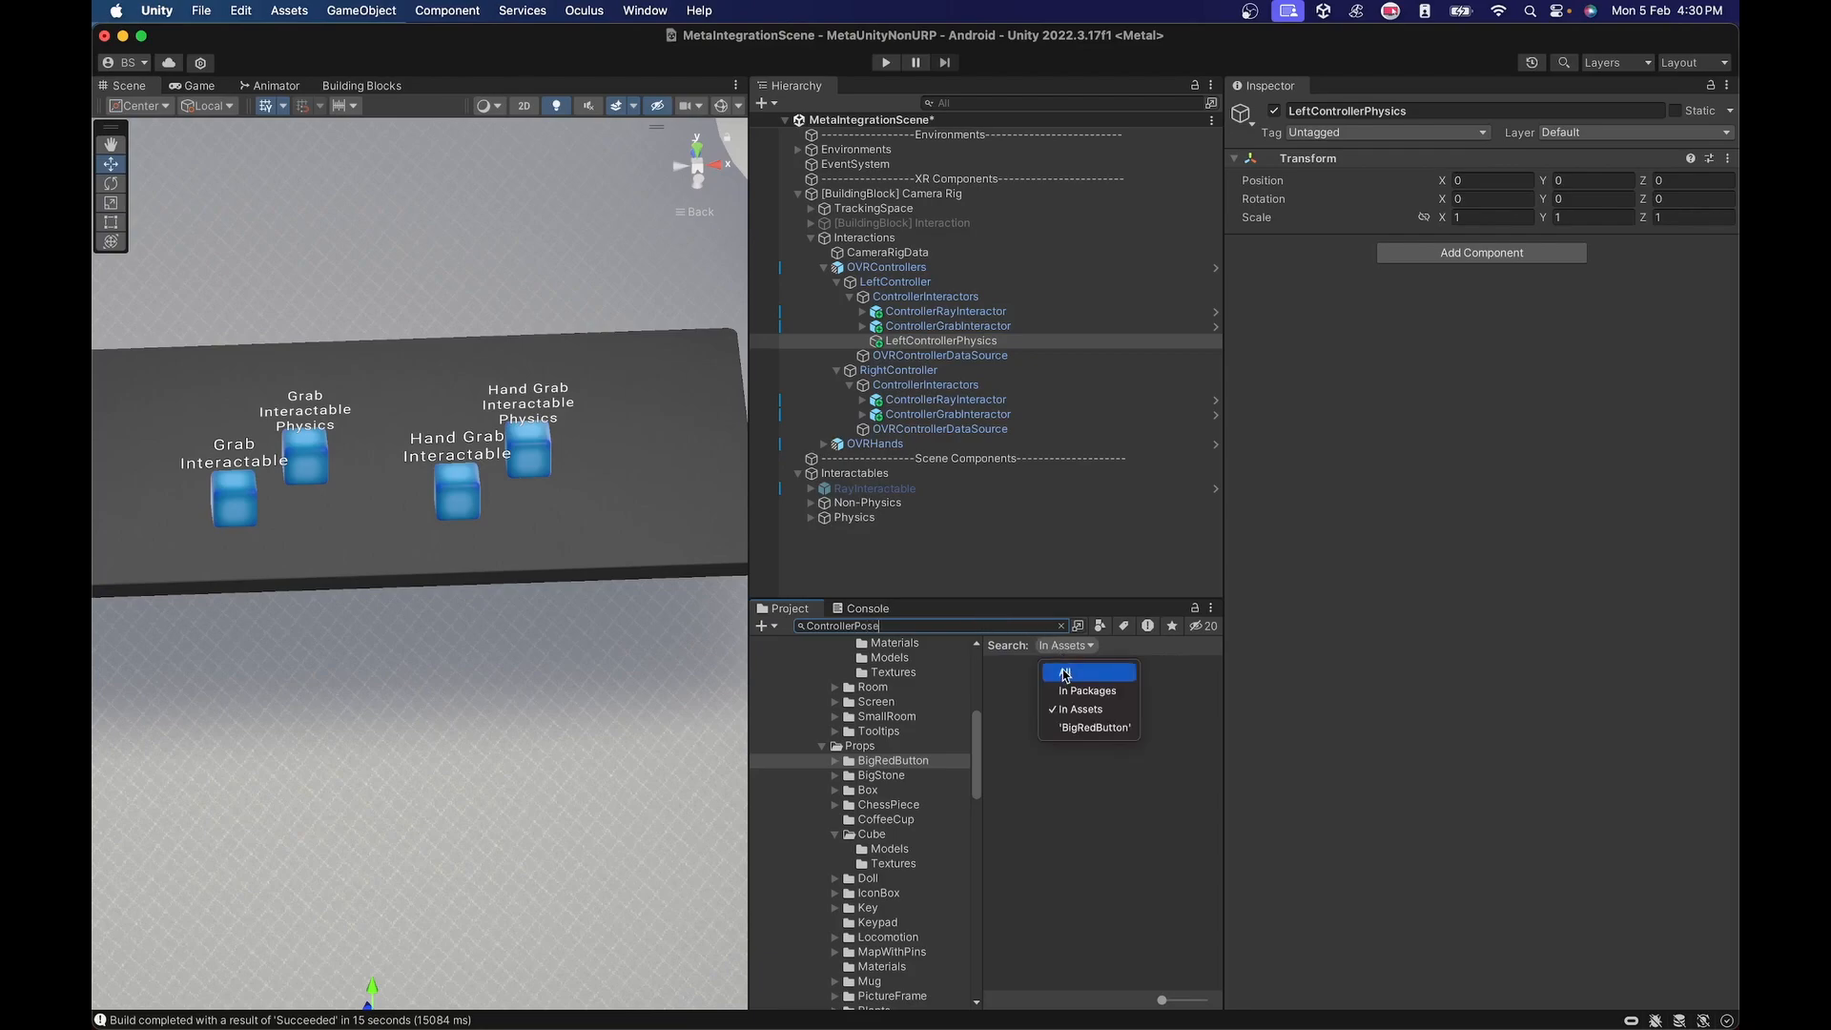
click(1075, 667)
click(1075, 665)
click(1060, 625)
Attach the ControllerPoseInputDevice script to LeftControllerPhysics and assign LeftController as its Controller.
mouse_move(1223, 694)
mouse_down()
mouse_move(1271, 695)
mouse_move(1205, 707)
mouse_up()
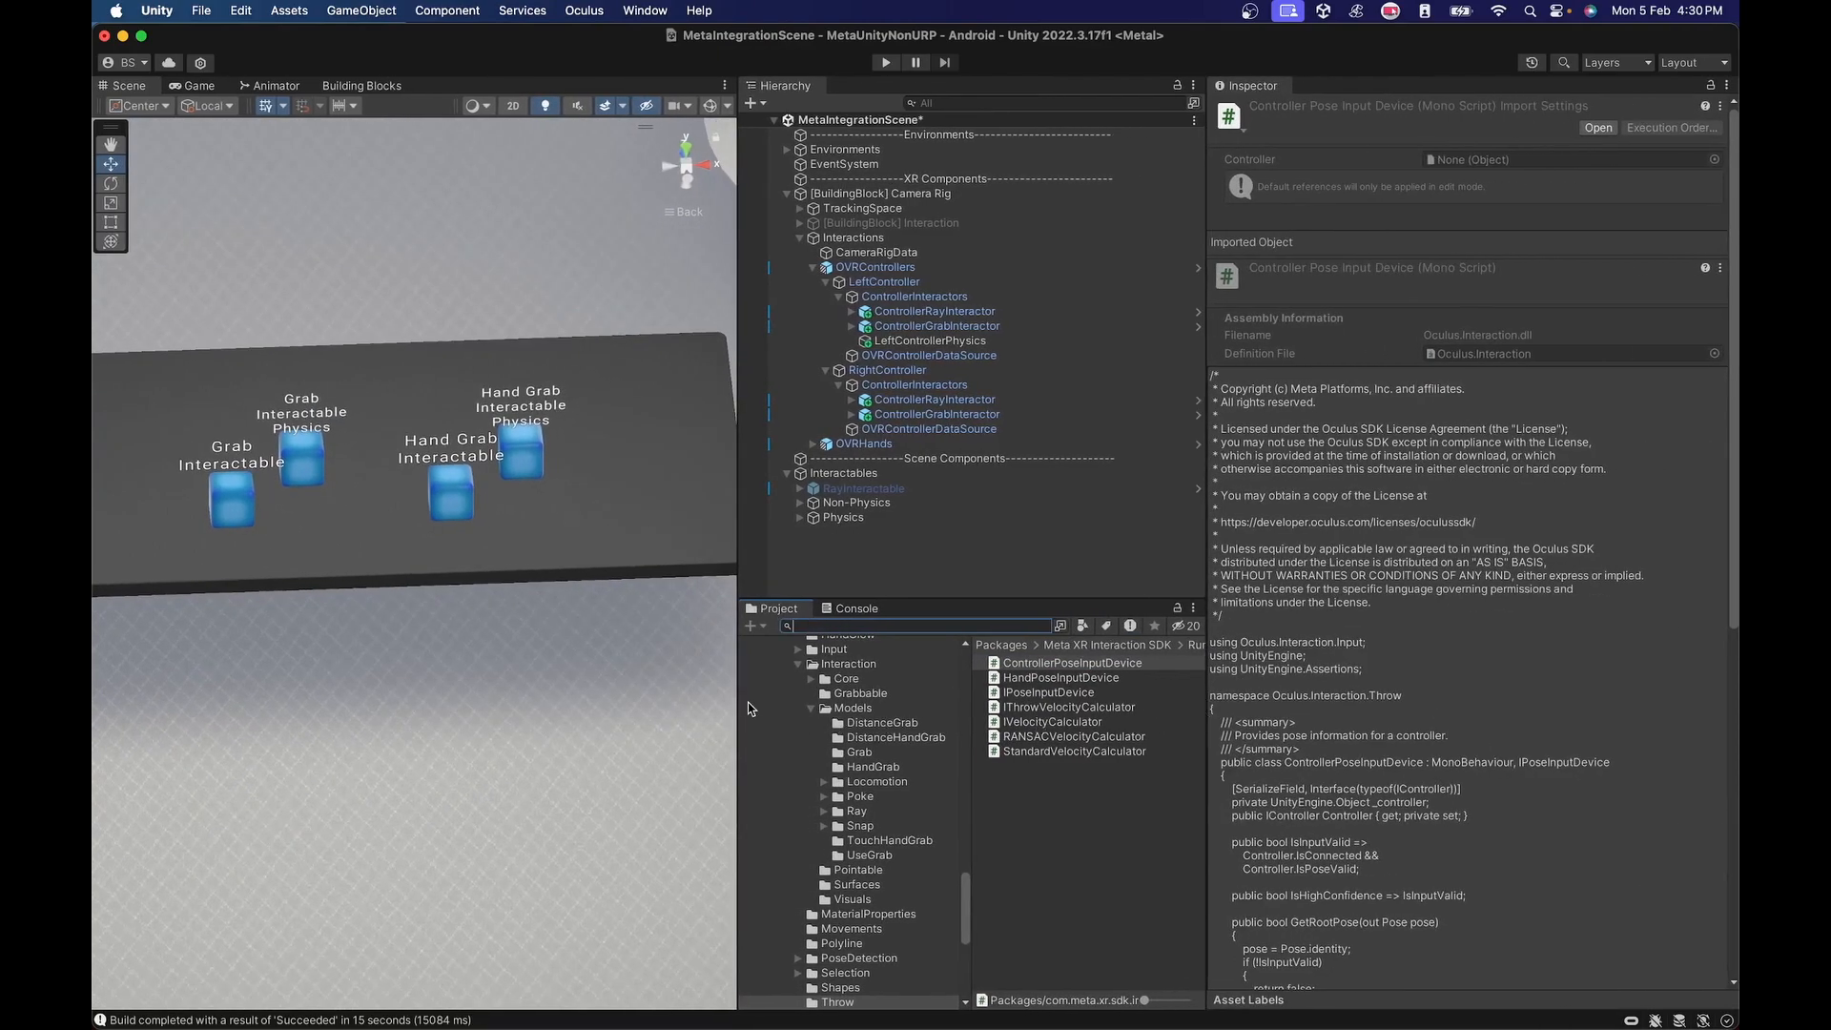
drag(740, 708, 590, 706)
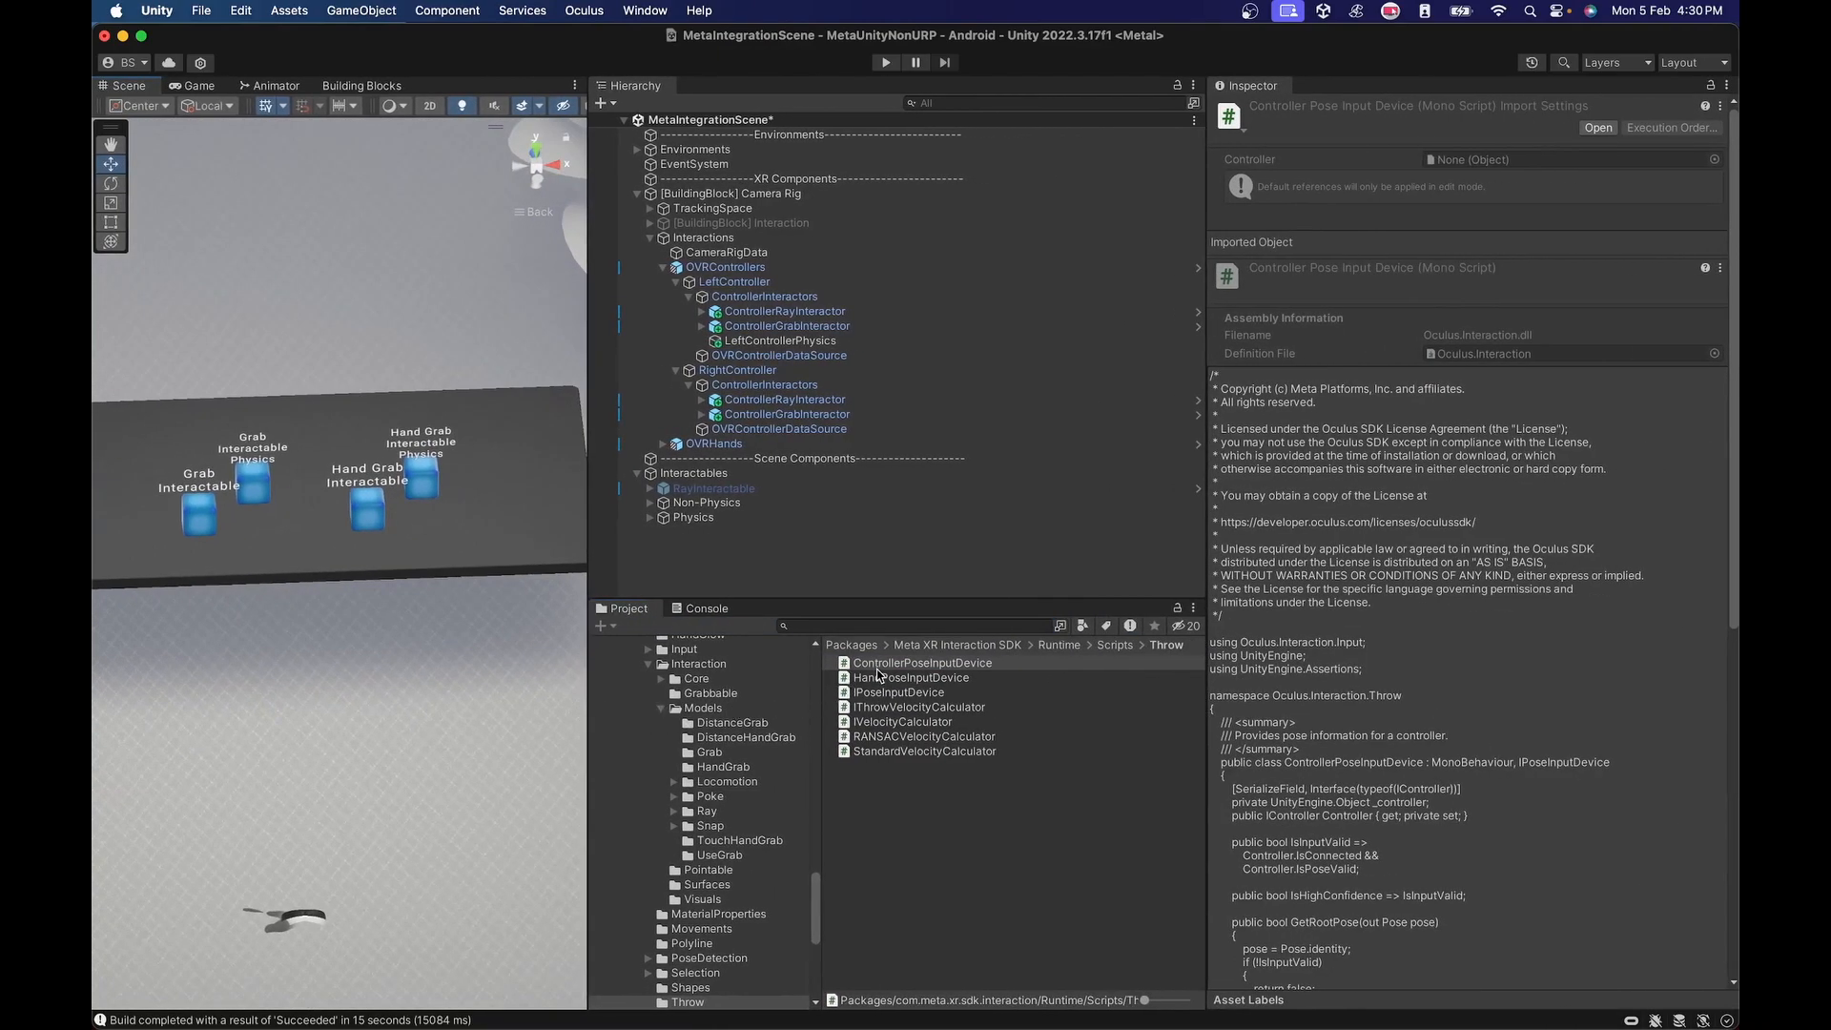
click(907, 664)
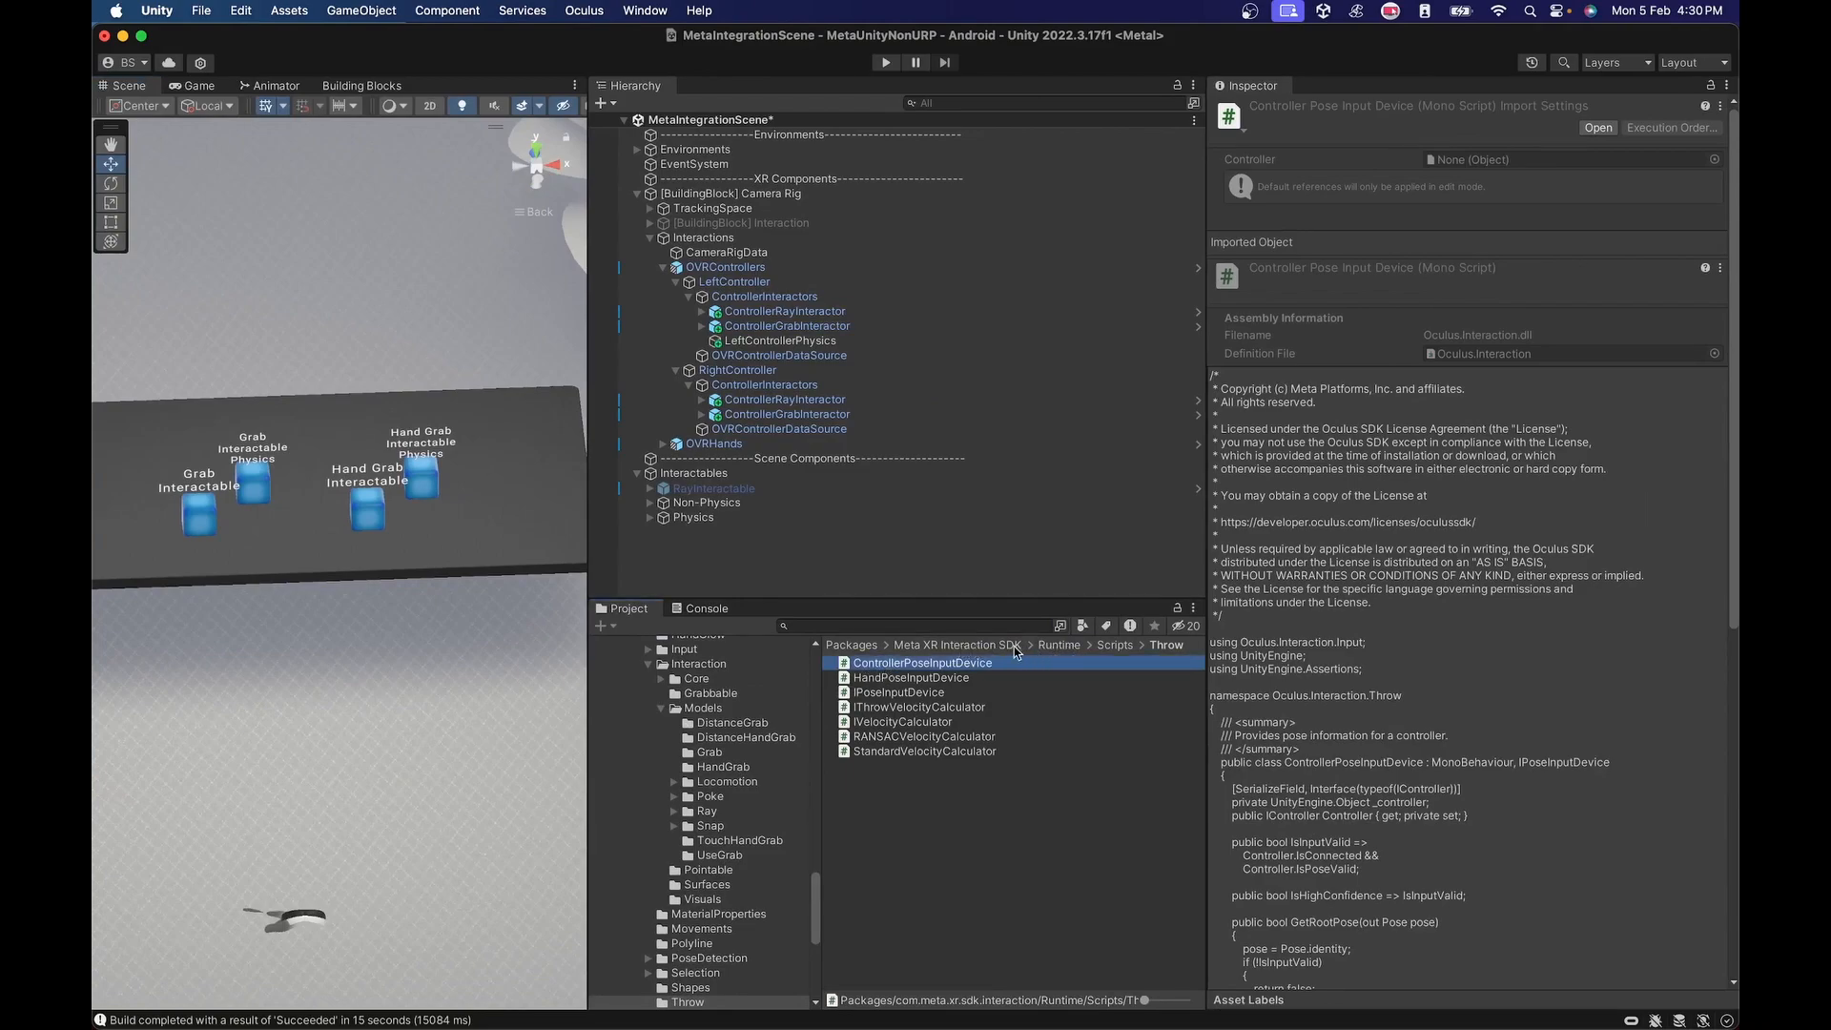
click(935, 678)
click(784, 342)
drag(902, 664, 1350, 503)
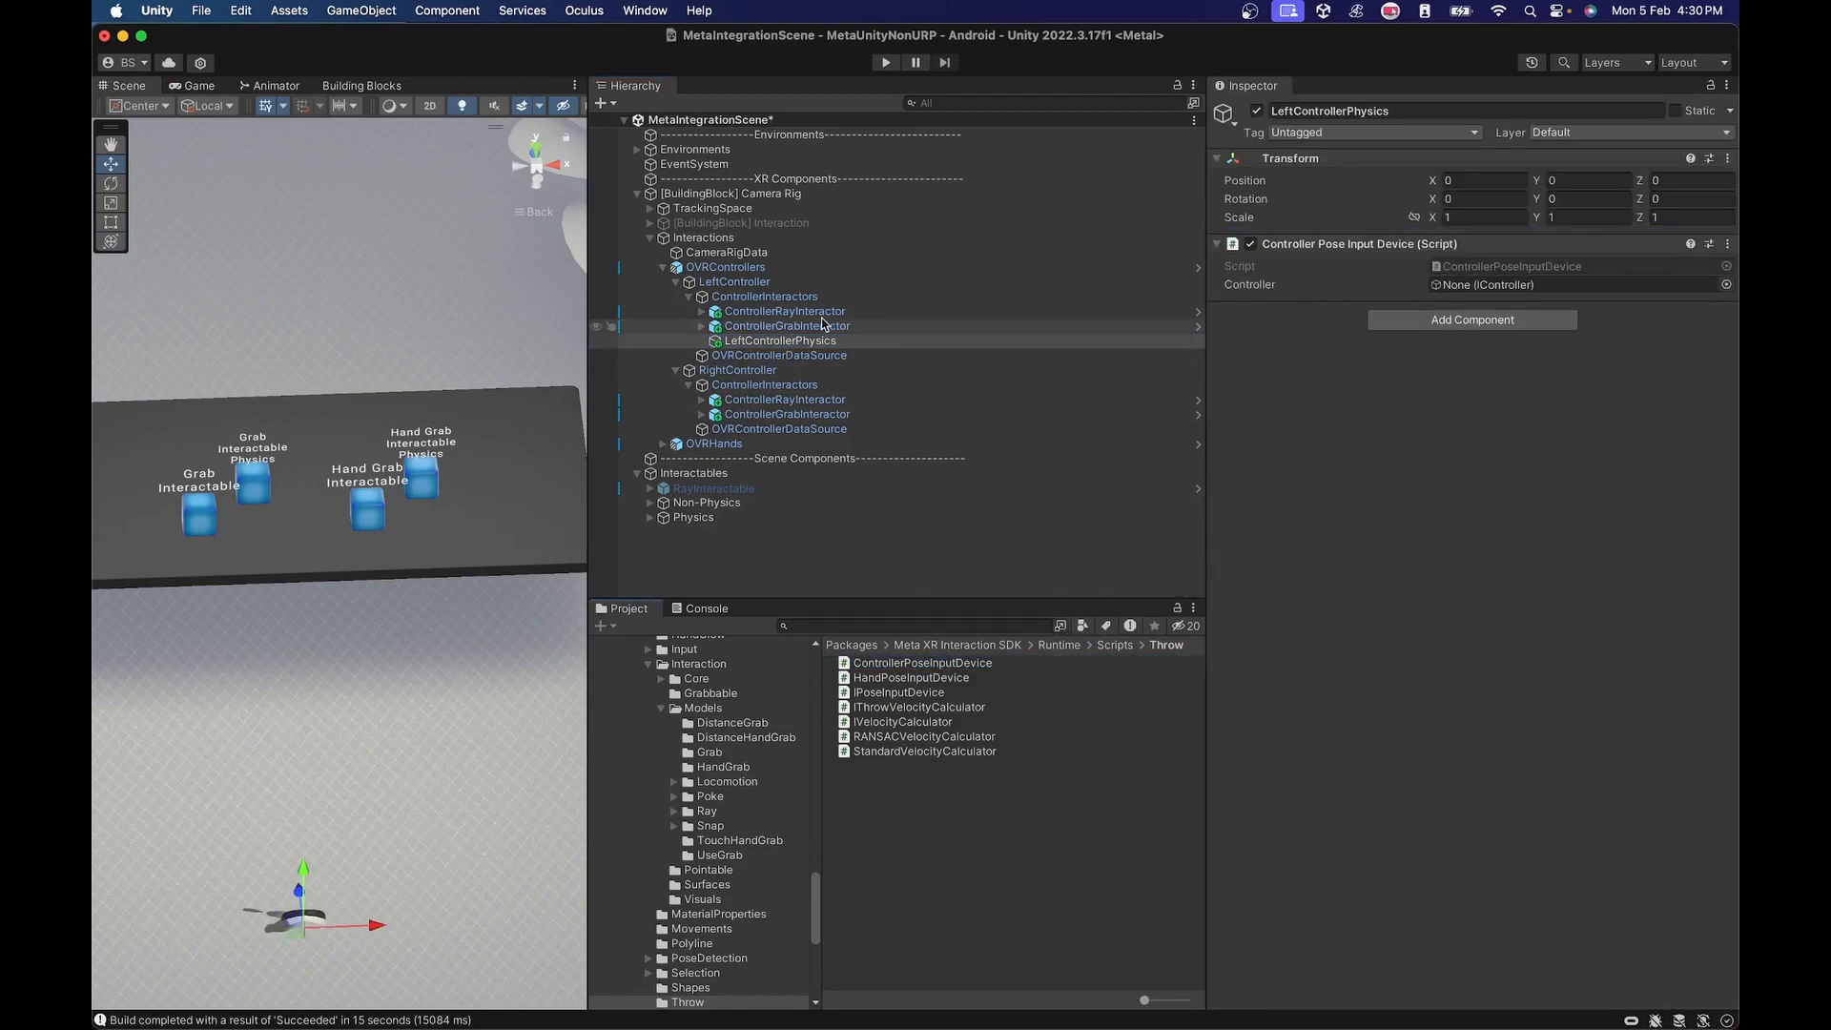
drag(721, 276, 1493, 290)
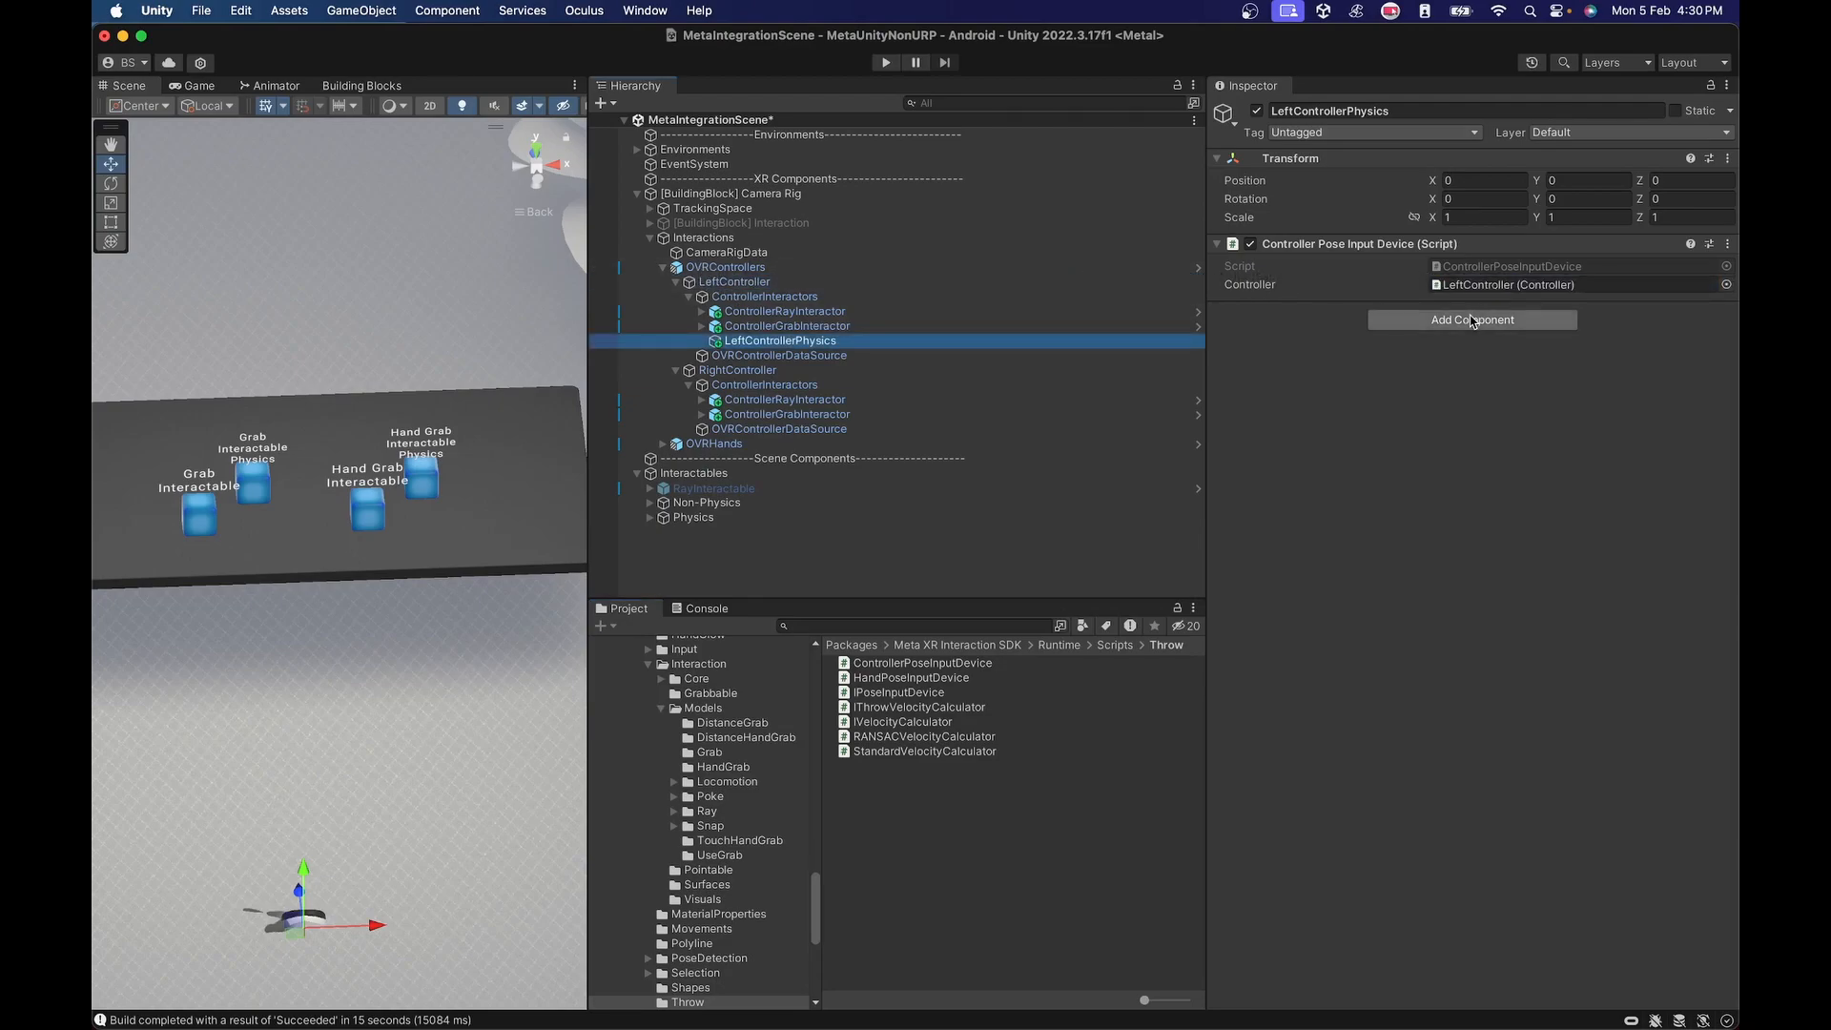
Try a Standard Velocity Calculator component on LeftControllerPhysics and remove it again.
click(1472, 320)
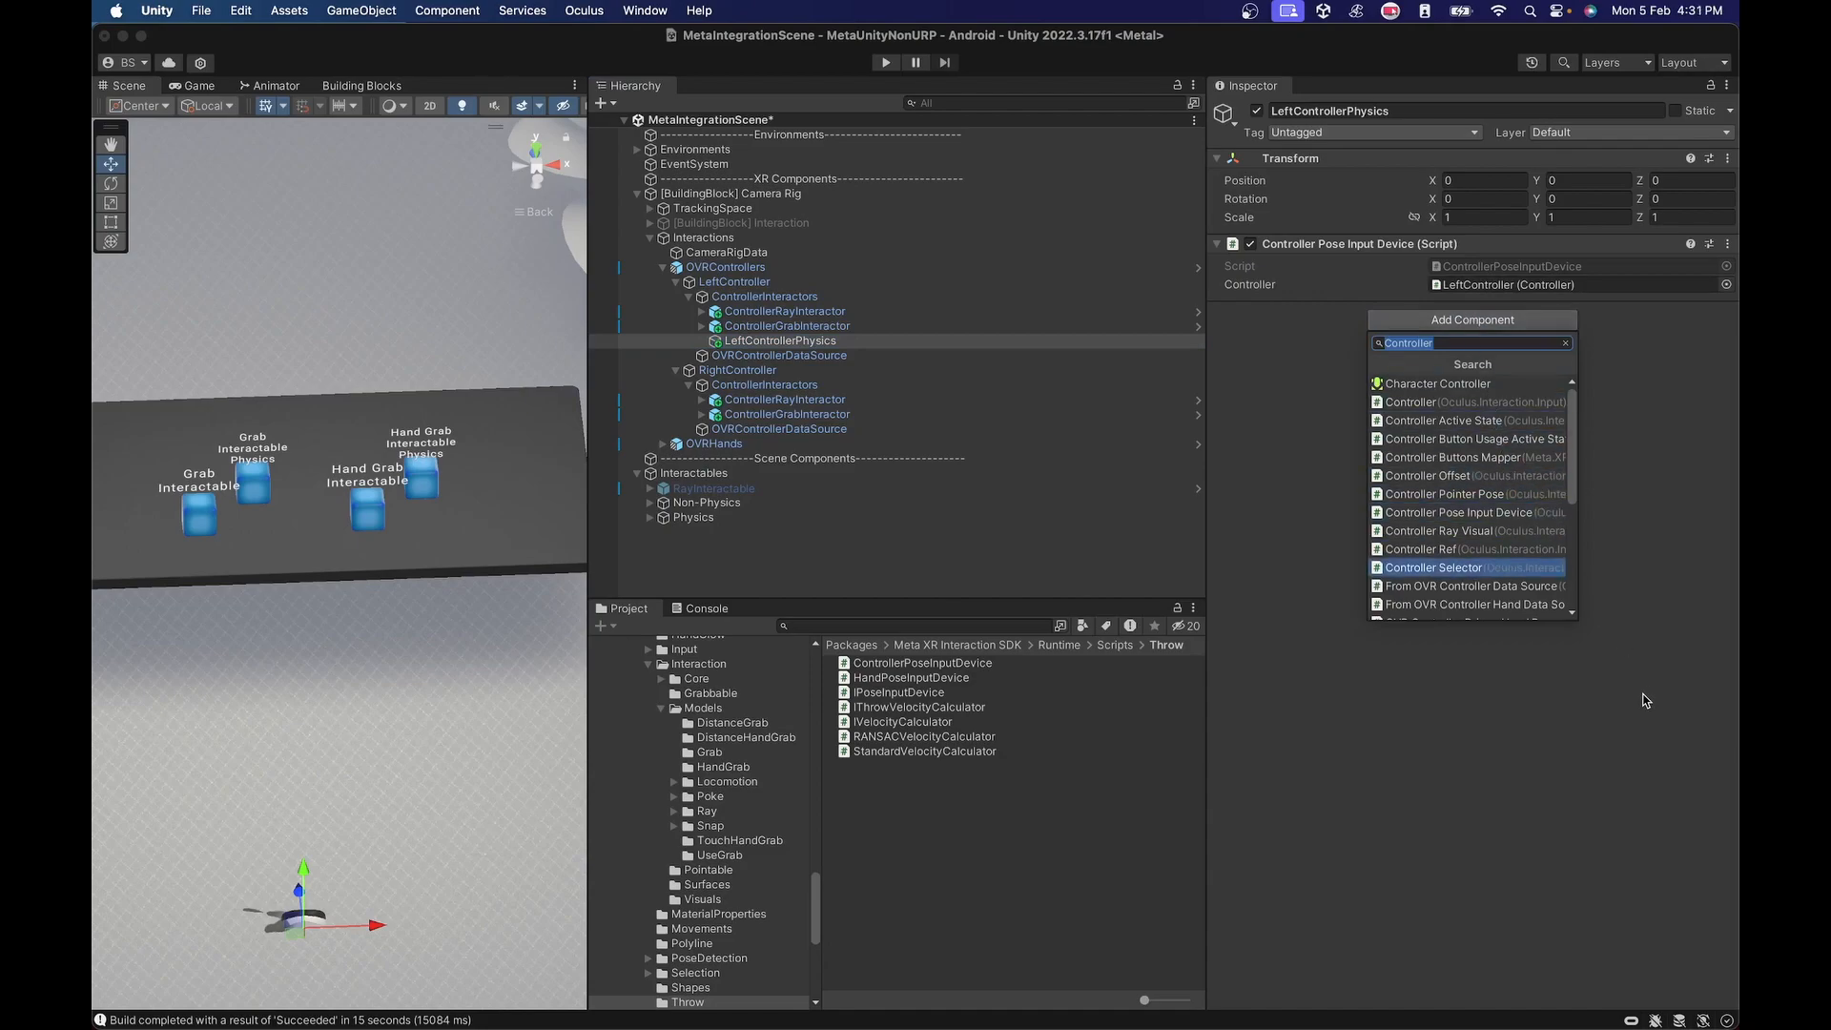
text(Standar)
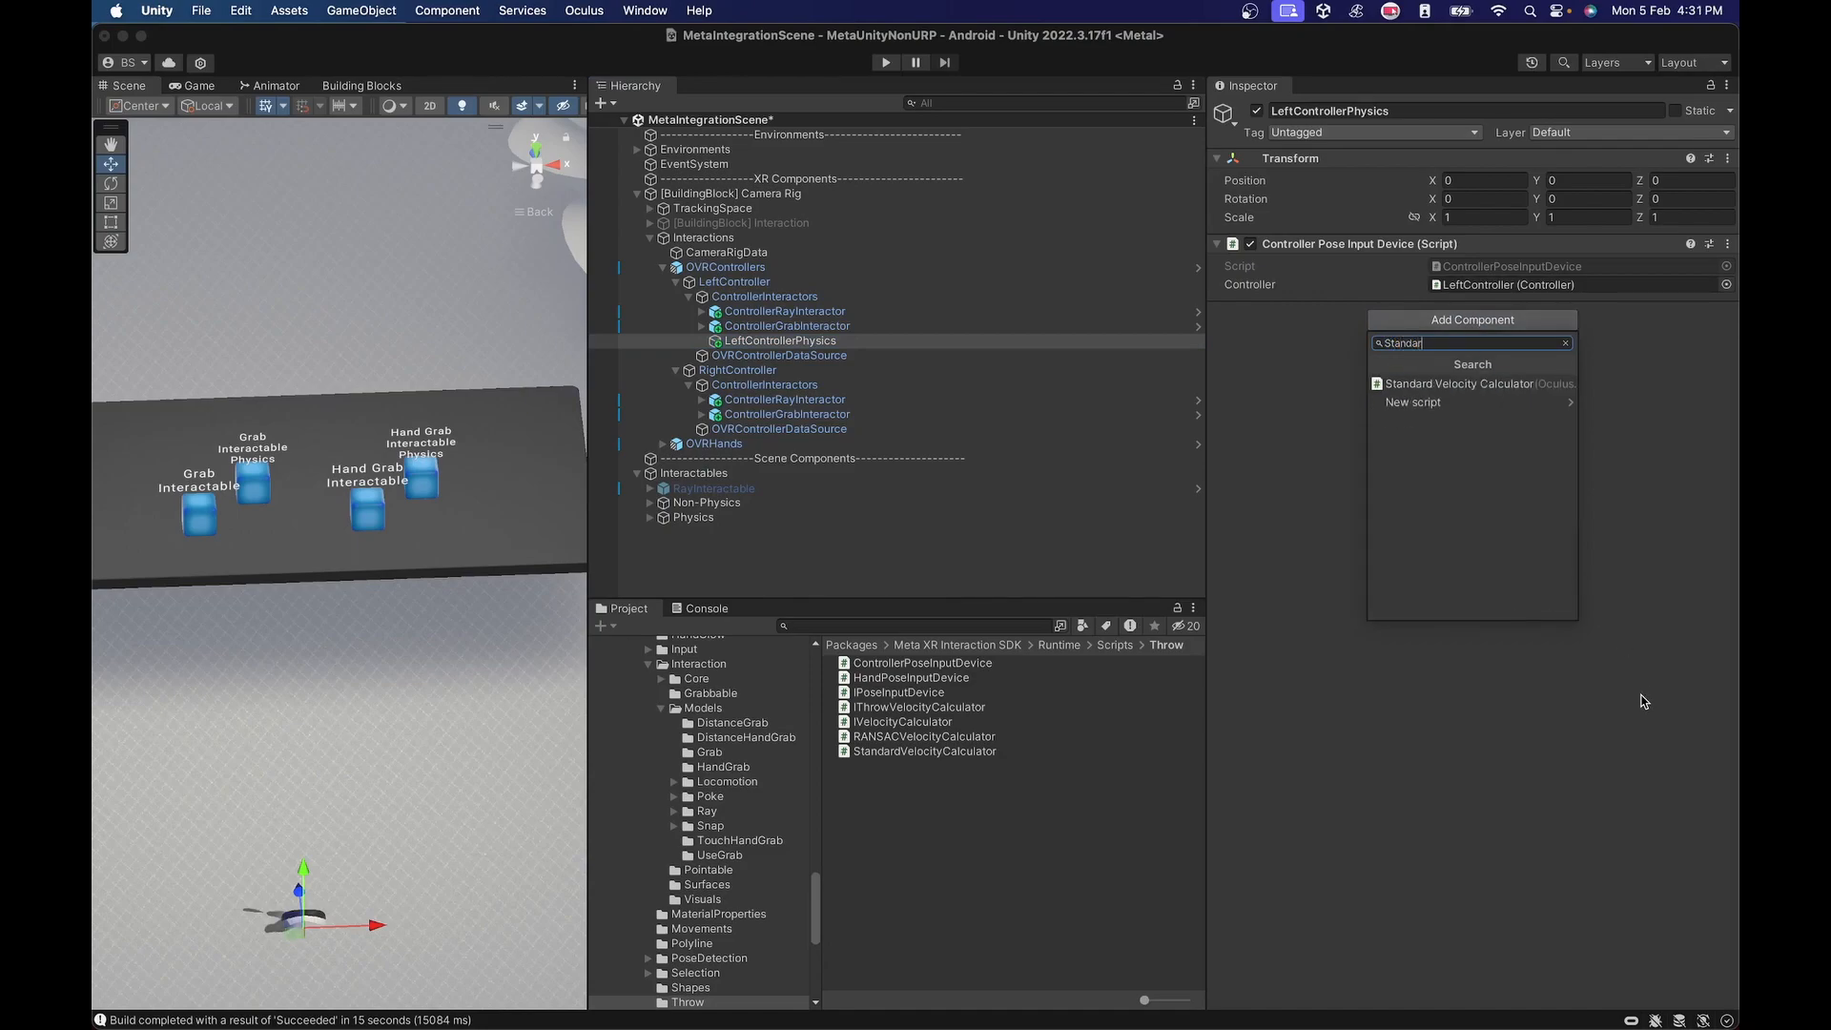
click(1404, 384)
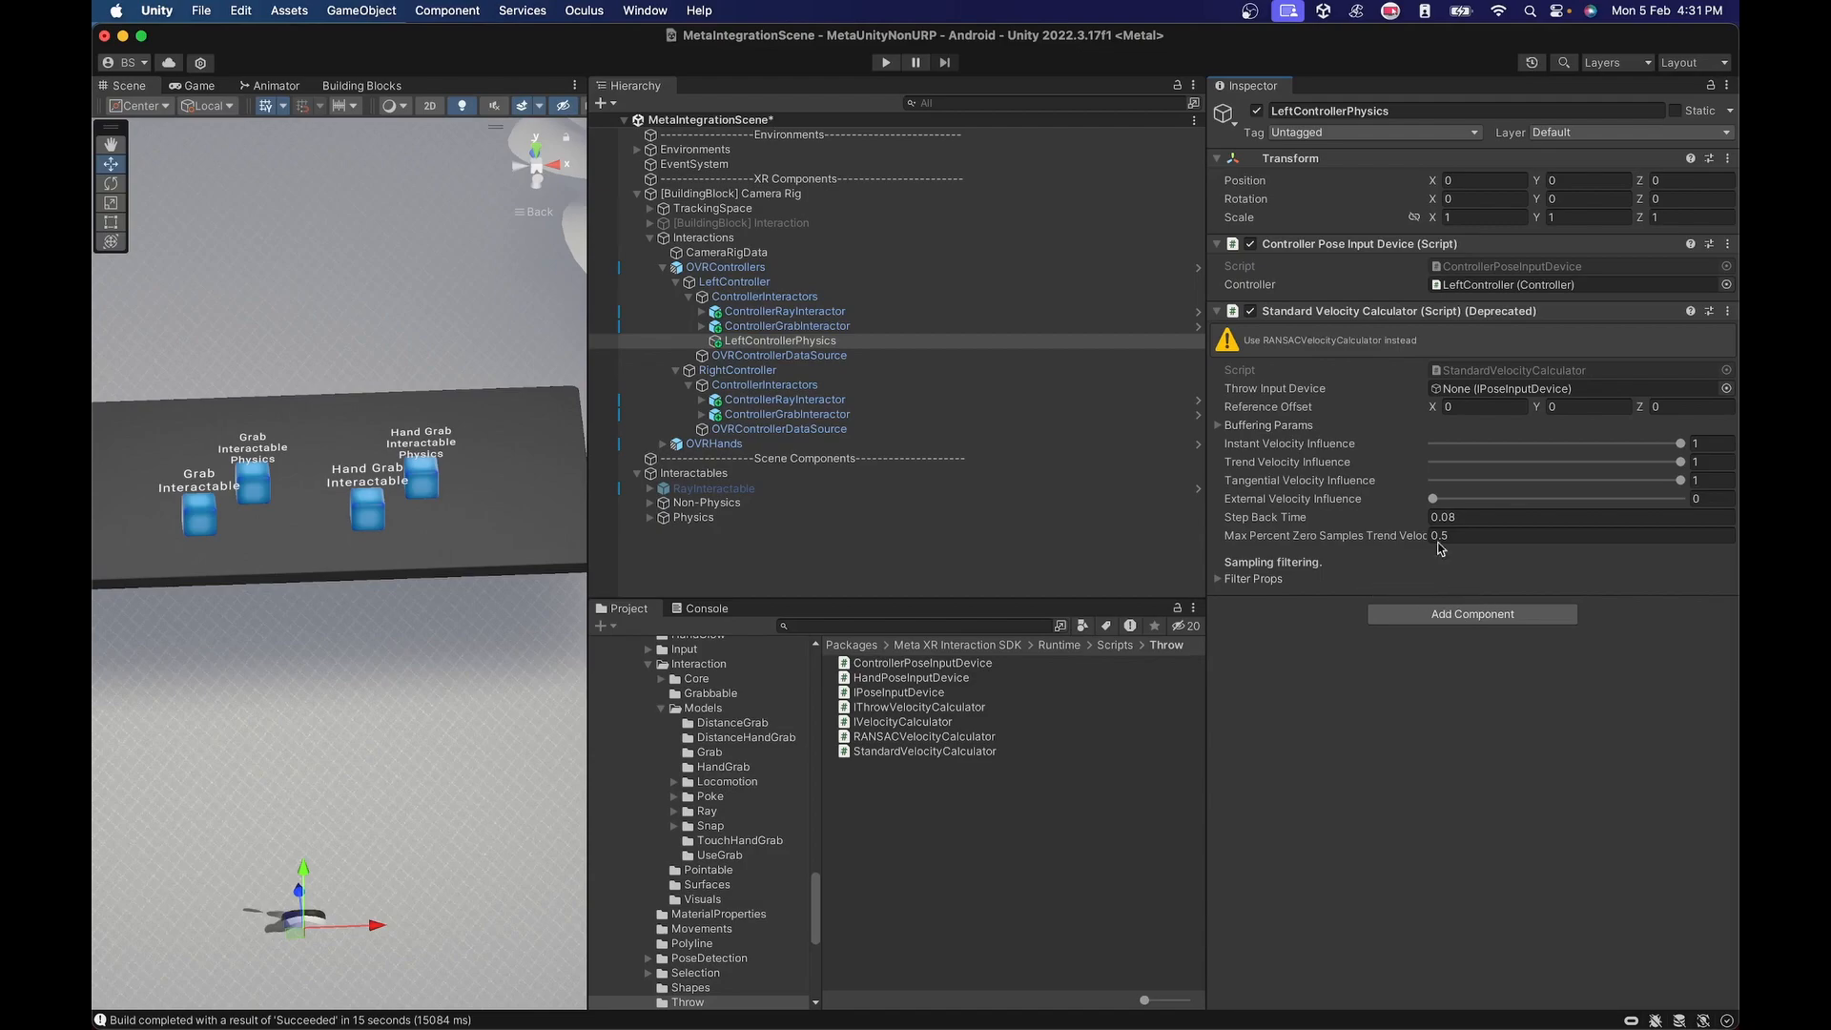
right_click(1384, 318)
click(1423, 372)
Add a RANSAC Velocity Calculator to LeftControllerPhysics with the object's Controller Pose Input Device as its Pose Input Device.
click(1448, 319)
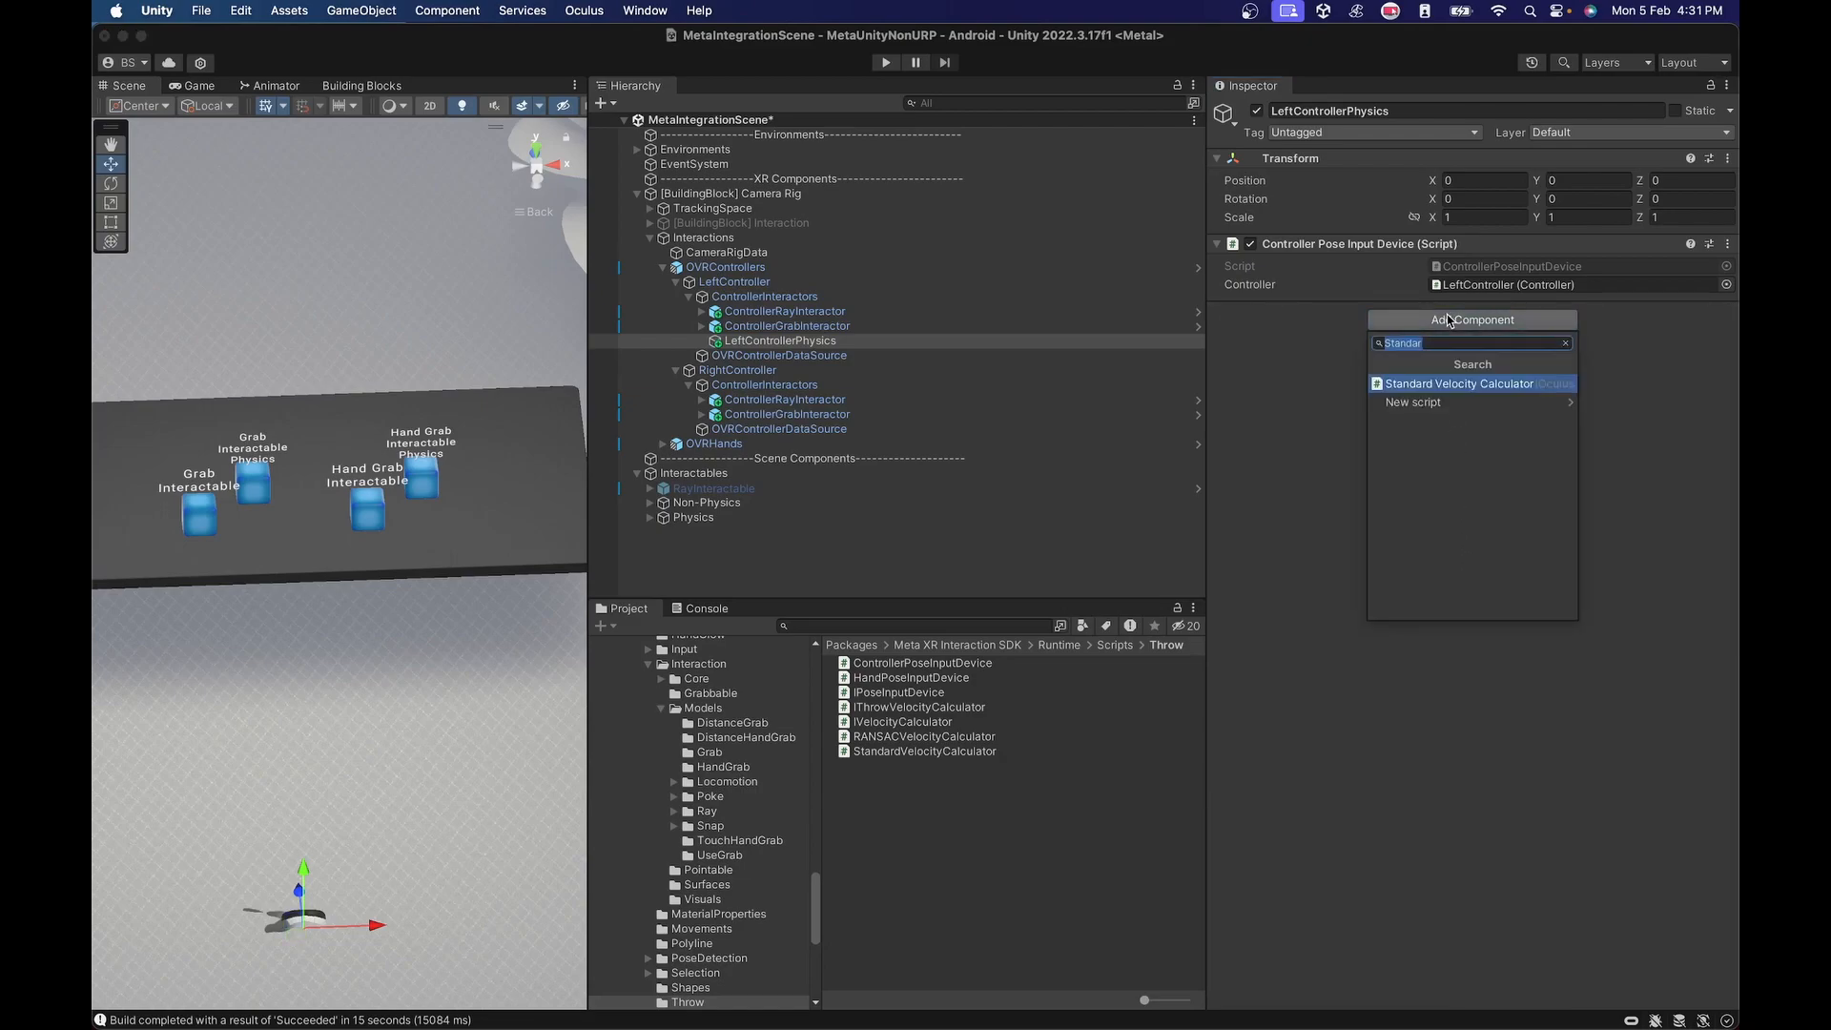
text(V)
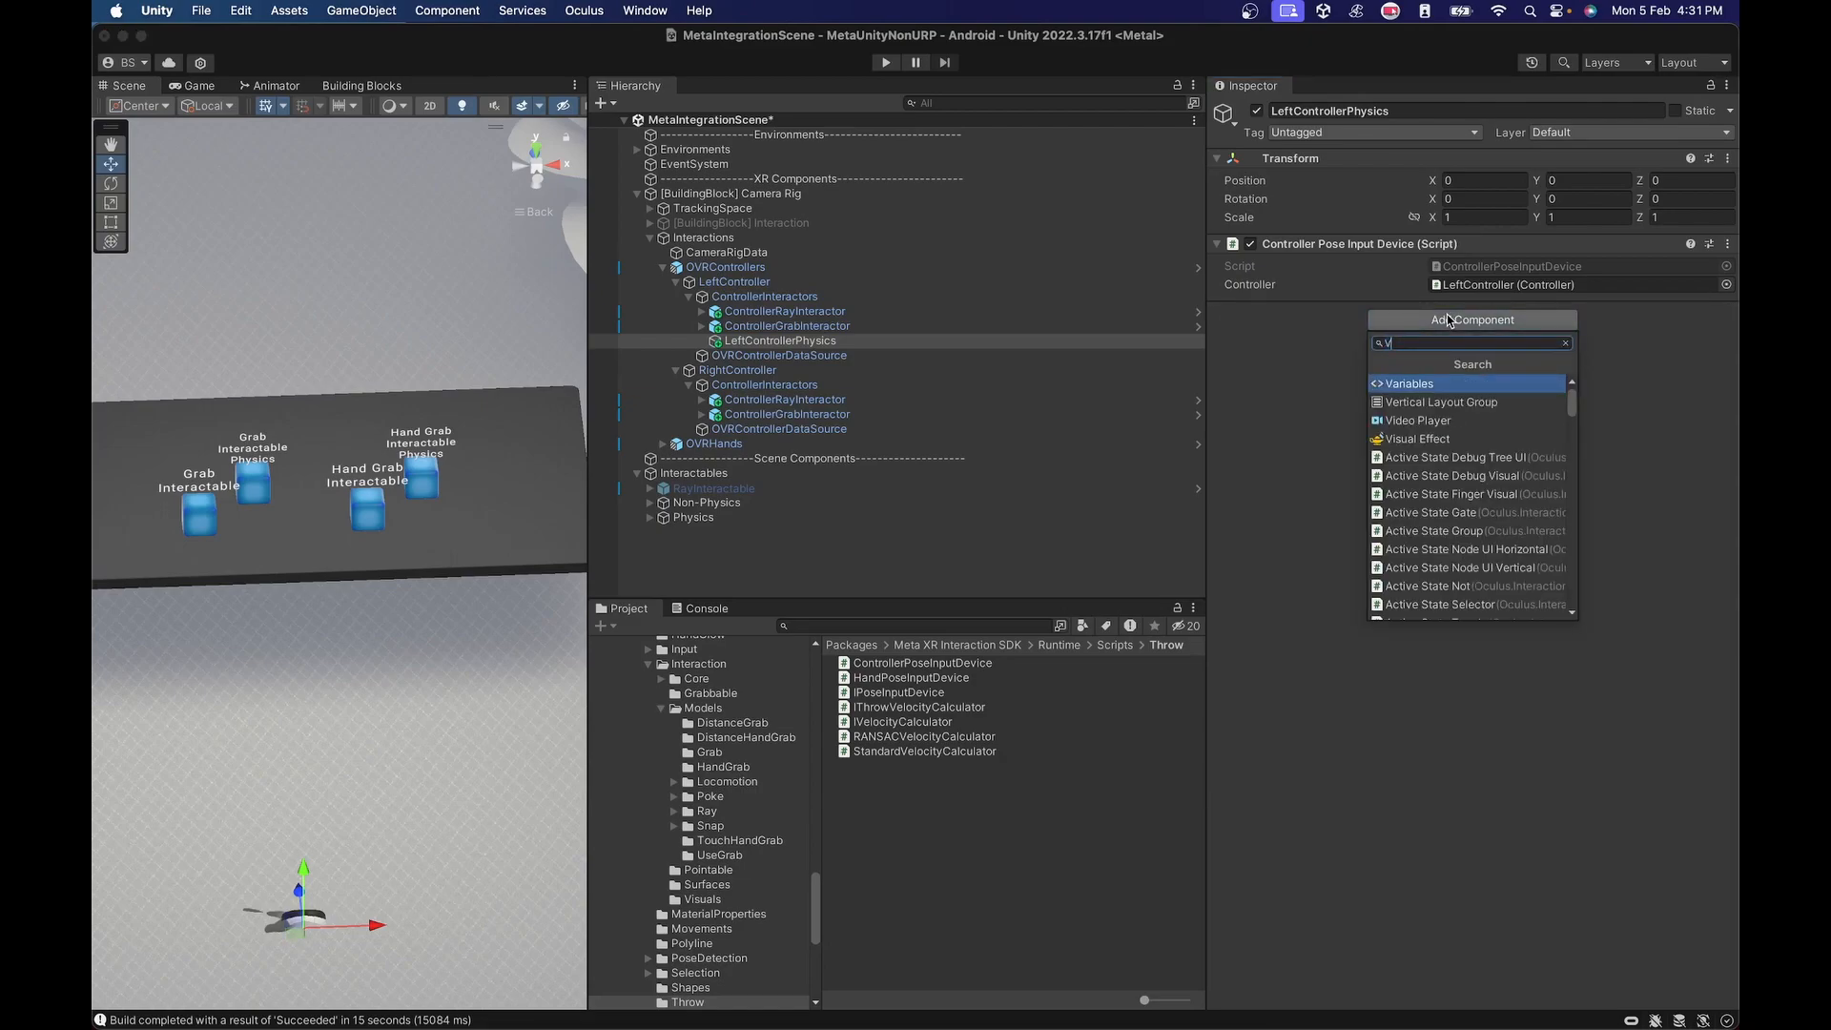
text(eloci)
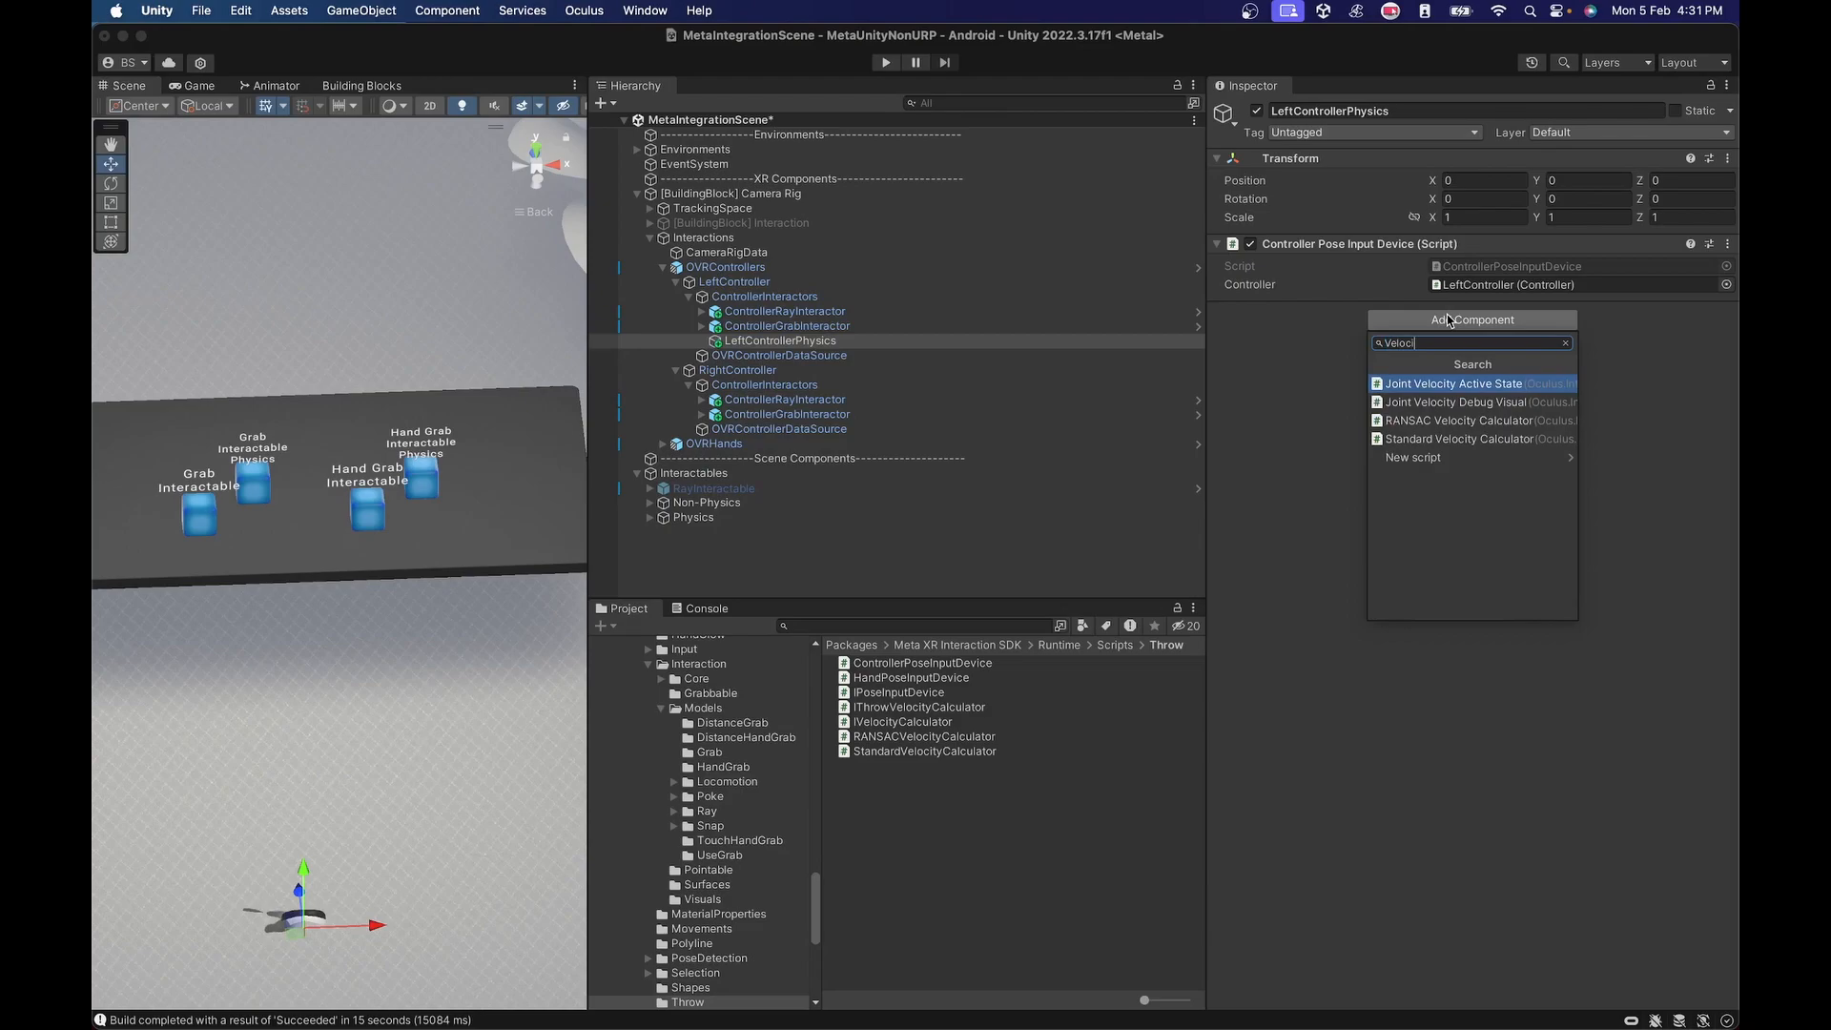
click(1459, 420)
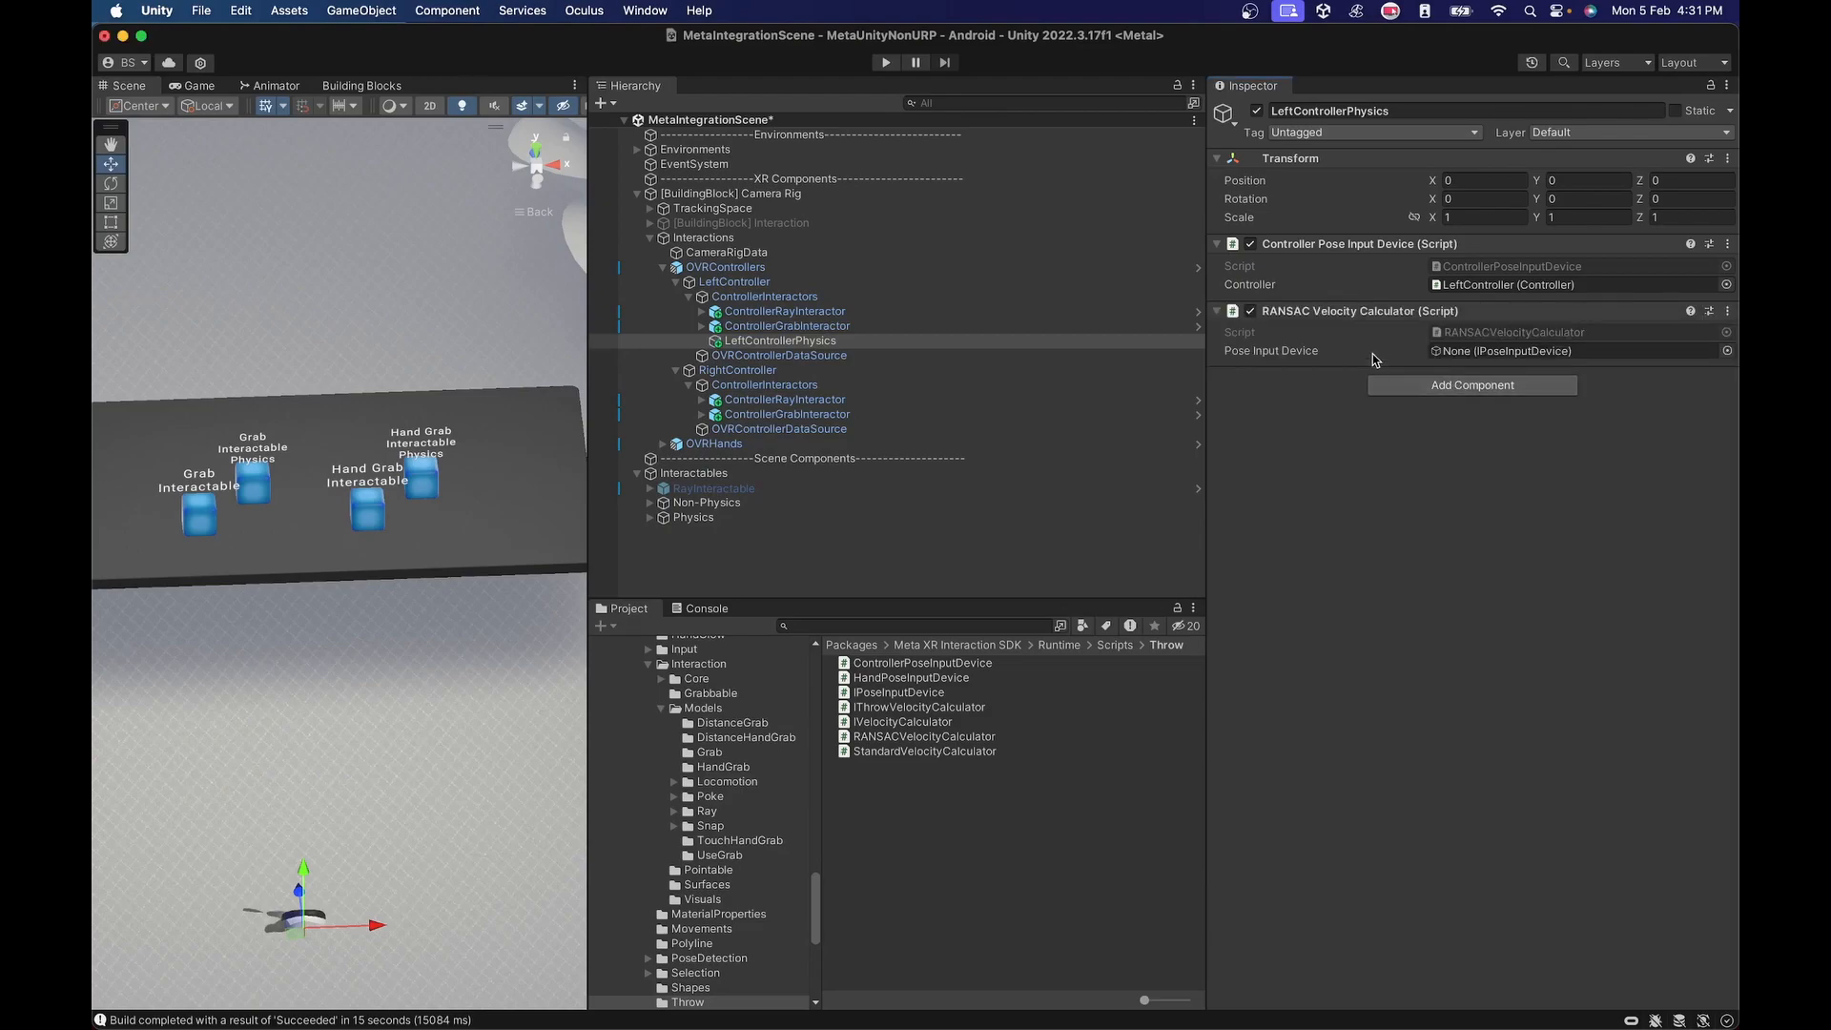
drag(1330, 245, 1471, 354)
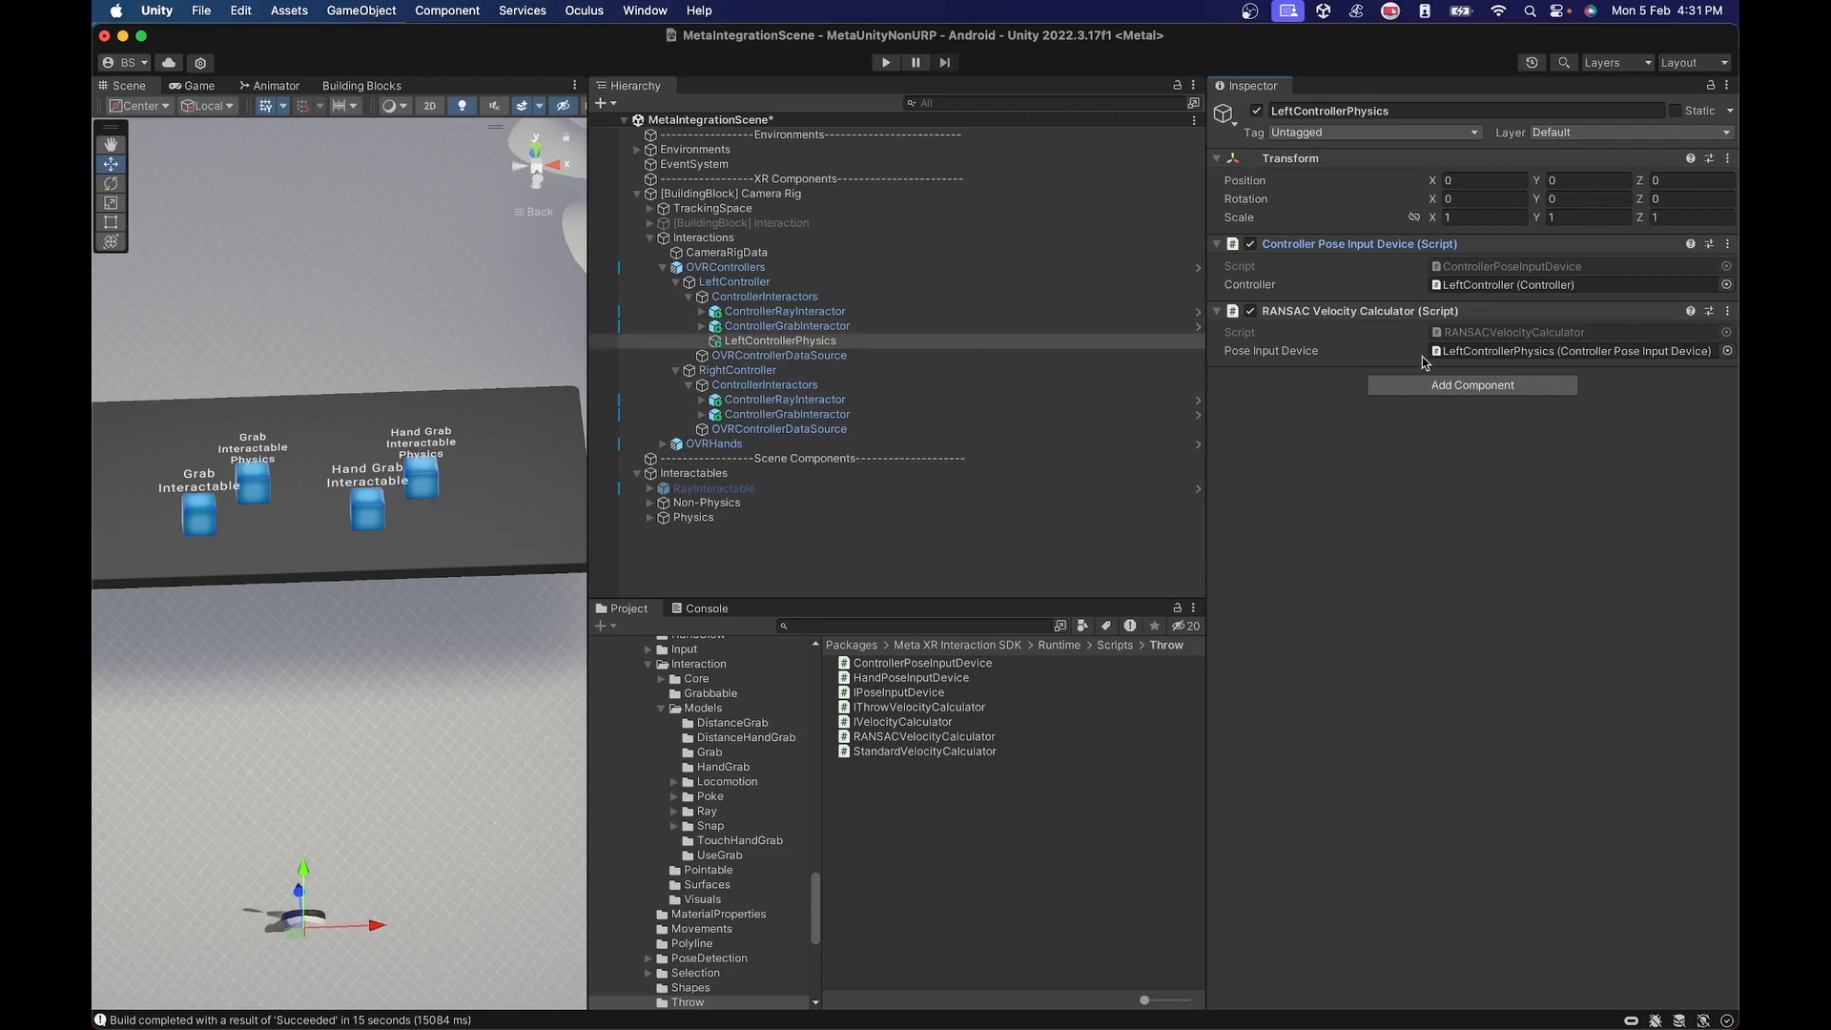
Assign LeftControllerPhysics as the optional Velocity Calculator in the Grab Interactor of the left ControllerGrabInteractor.
click(781, 326)
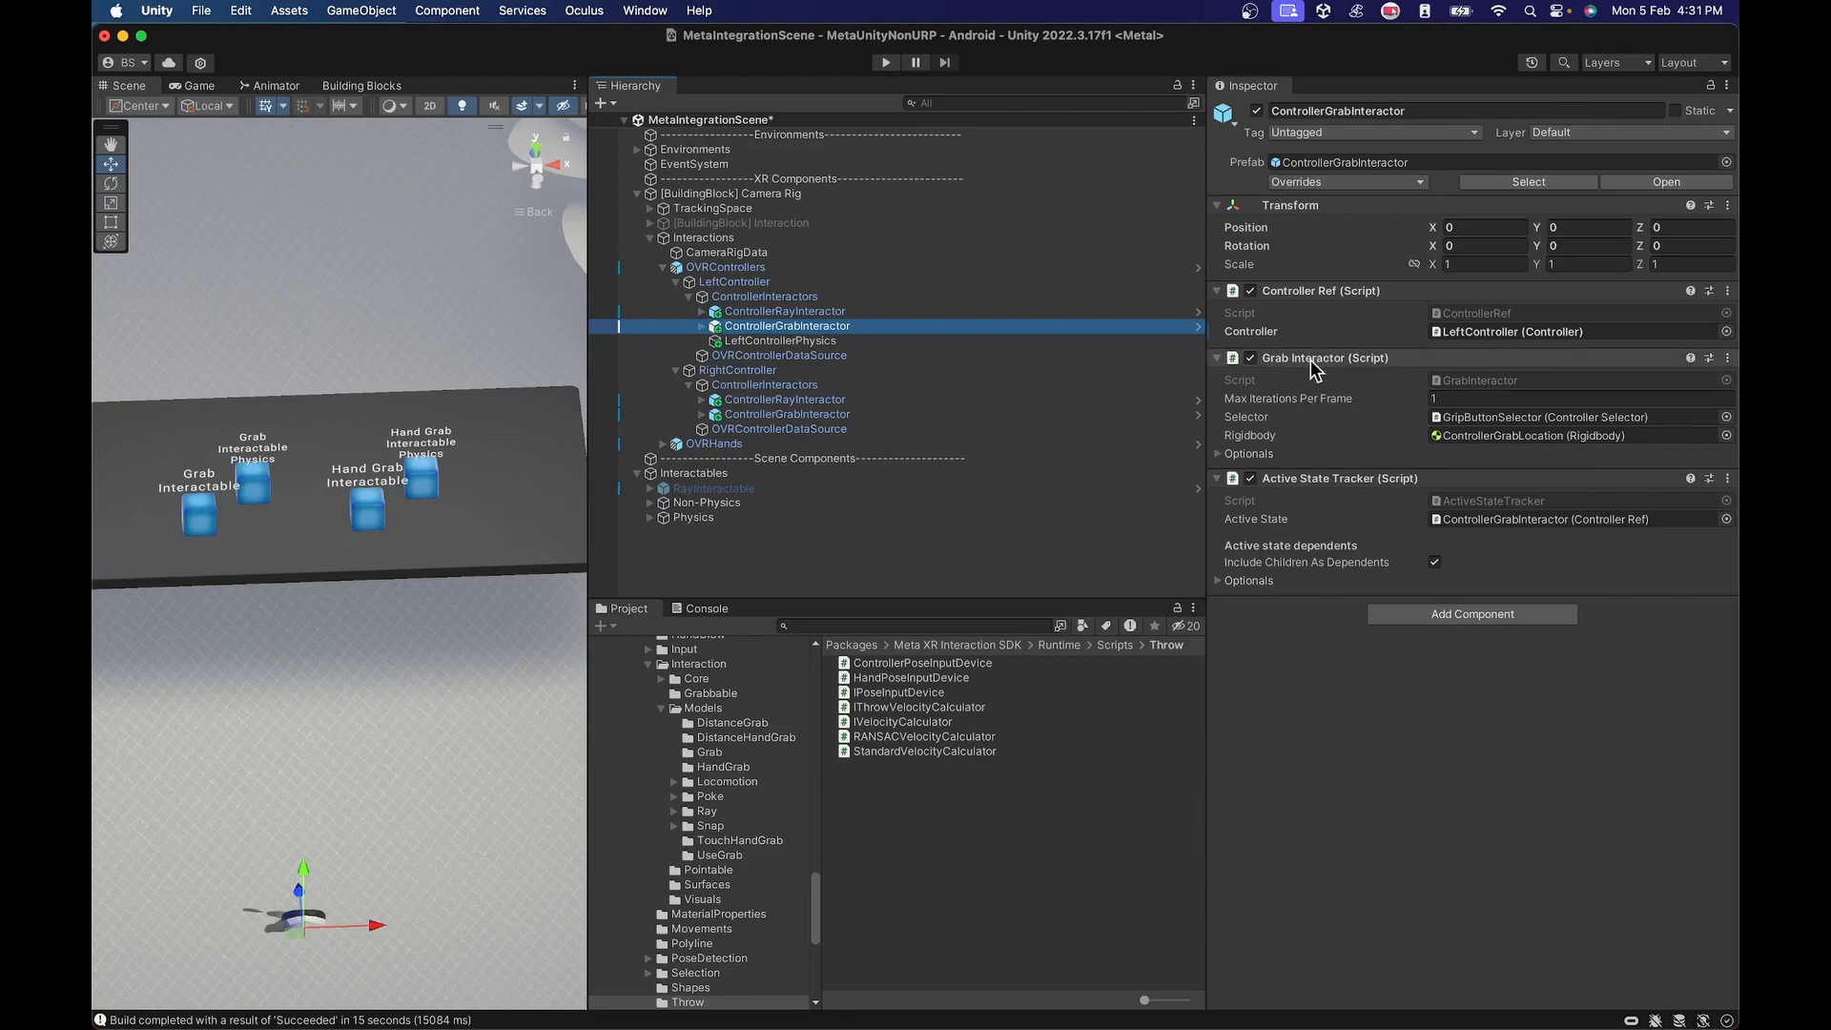
click(1218, 454)
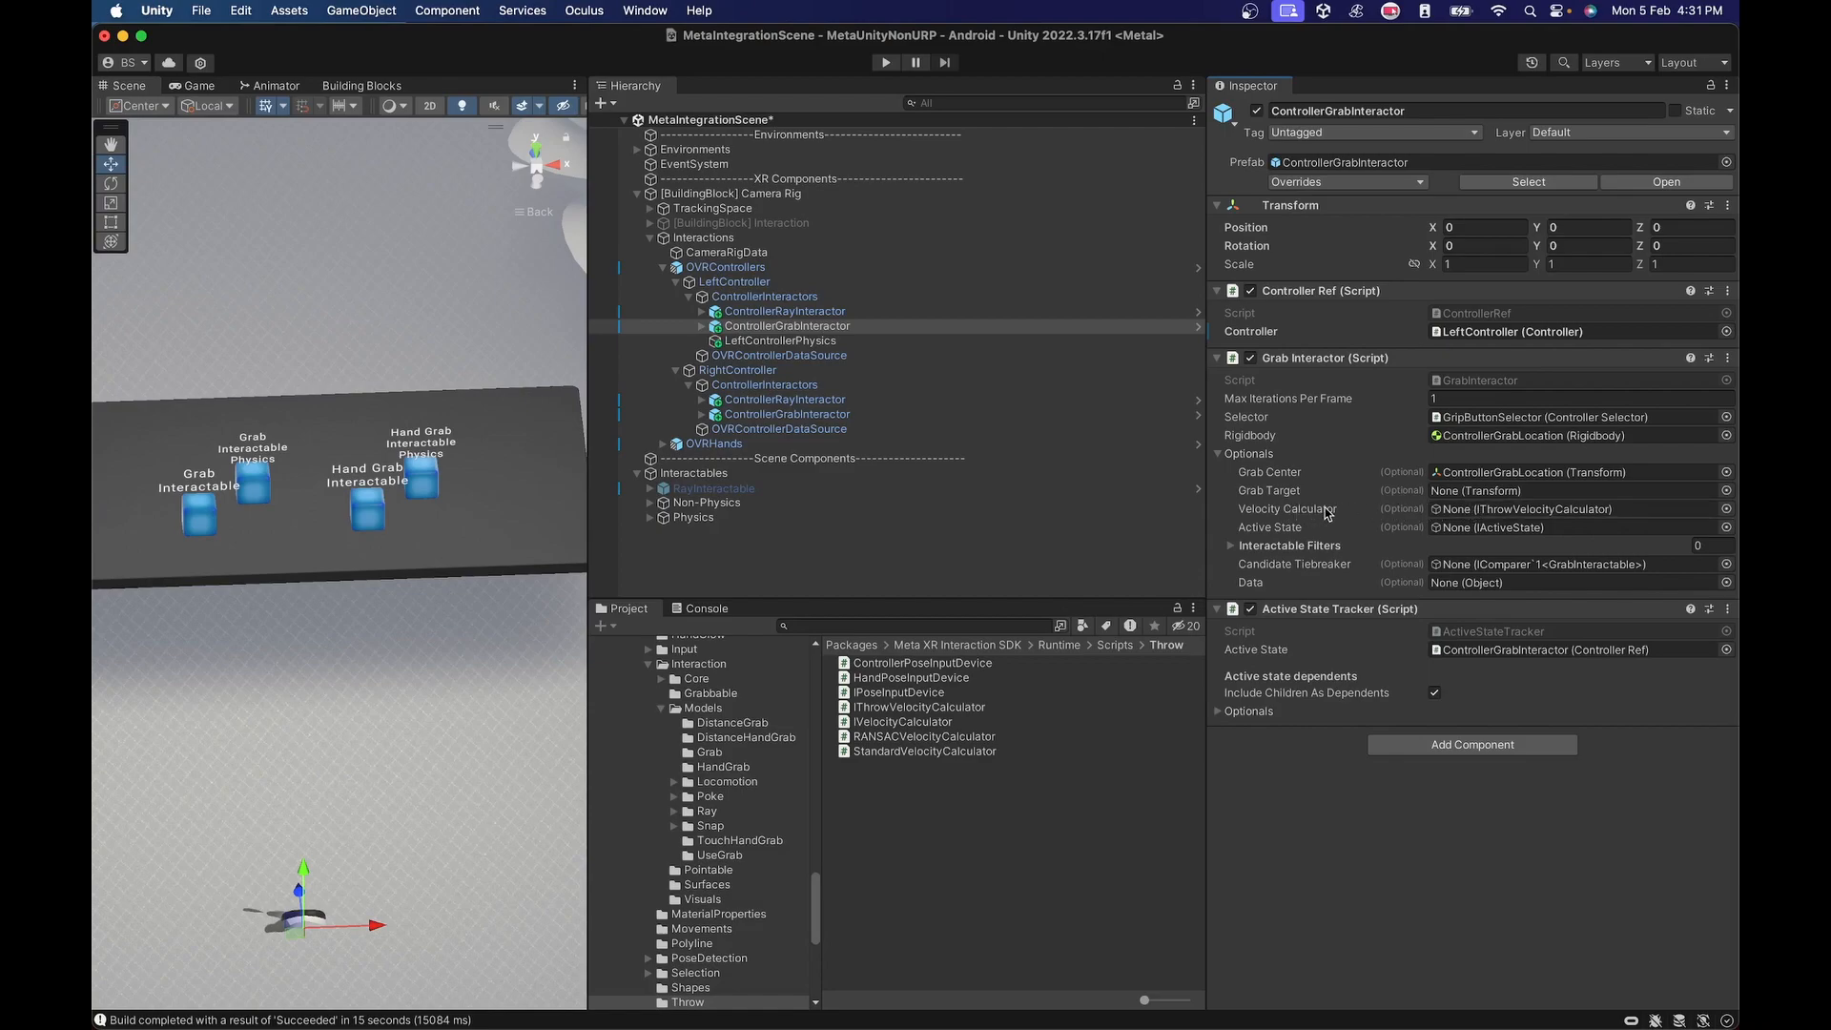
drag(789, 345, 1457, 515)
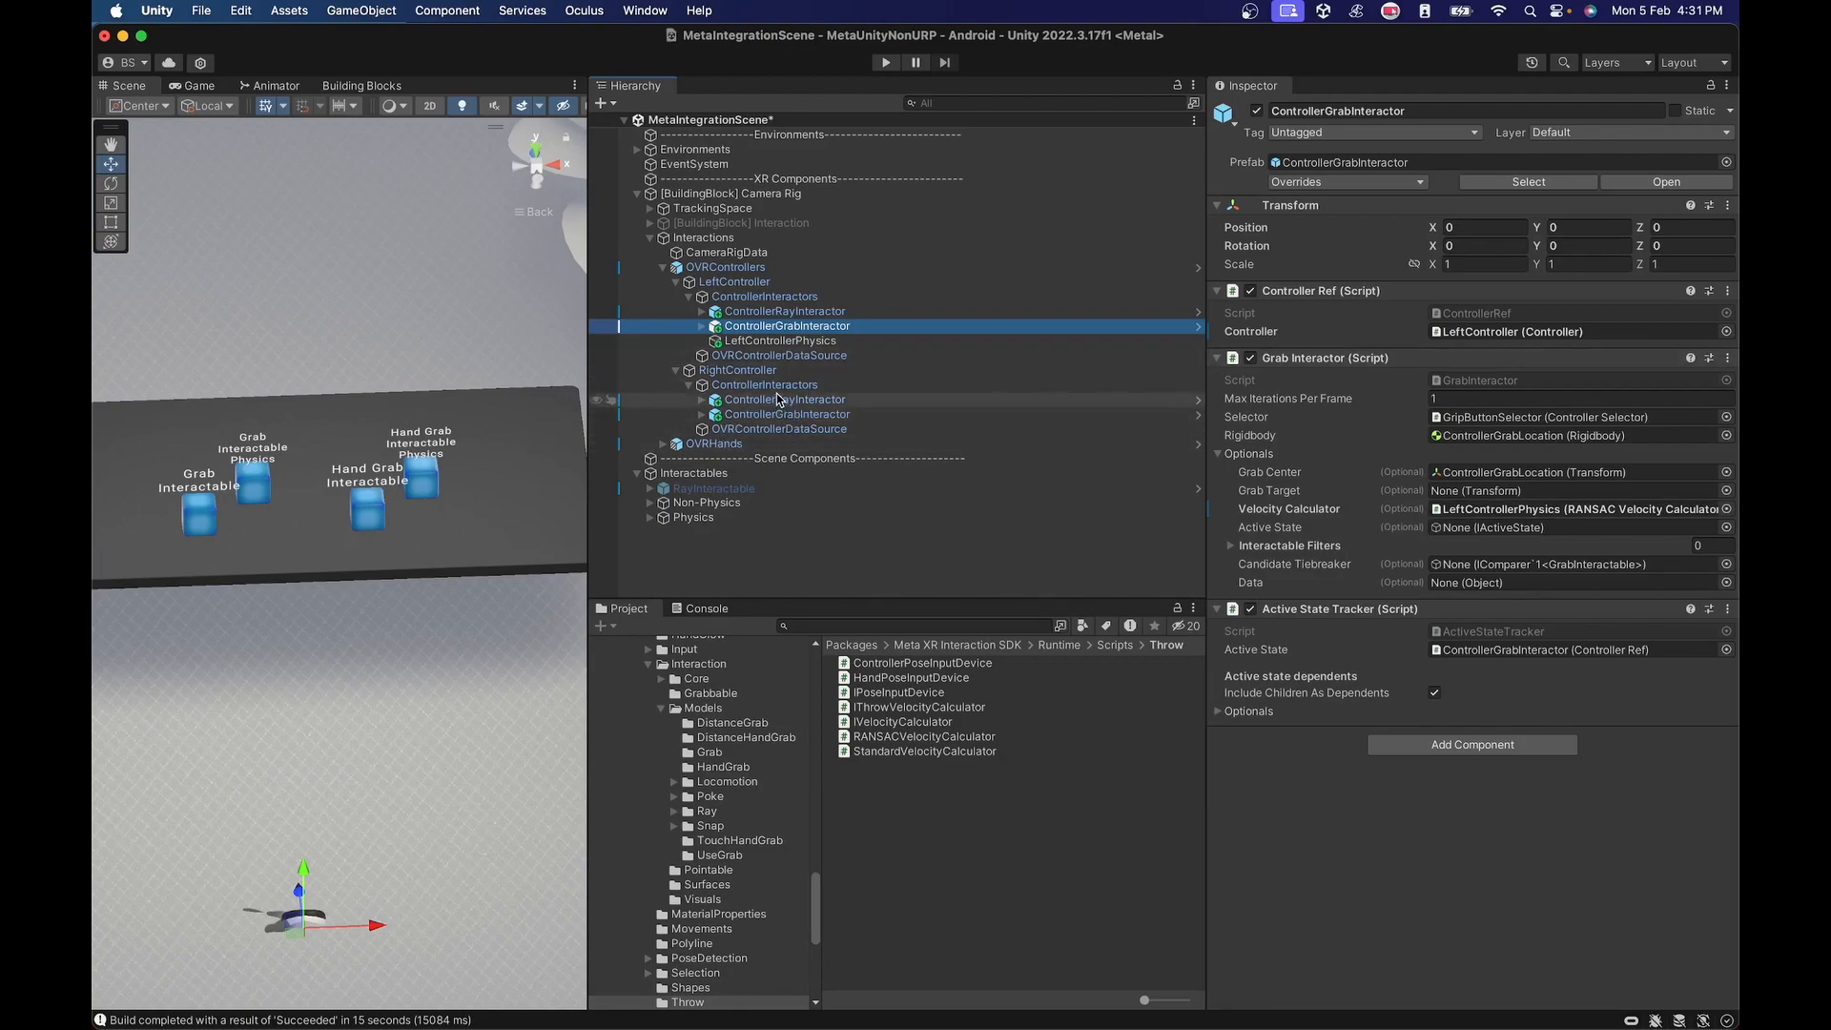
Copy LeftControllerPhysics into the right controller's ControllerInteractors as a child object.
click(779, 341)
right_click(778, 343)
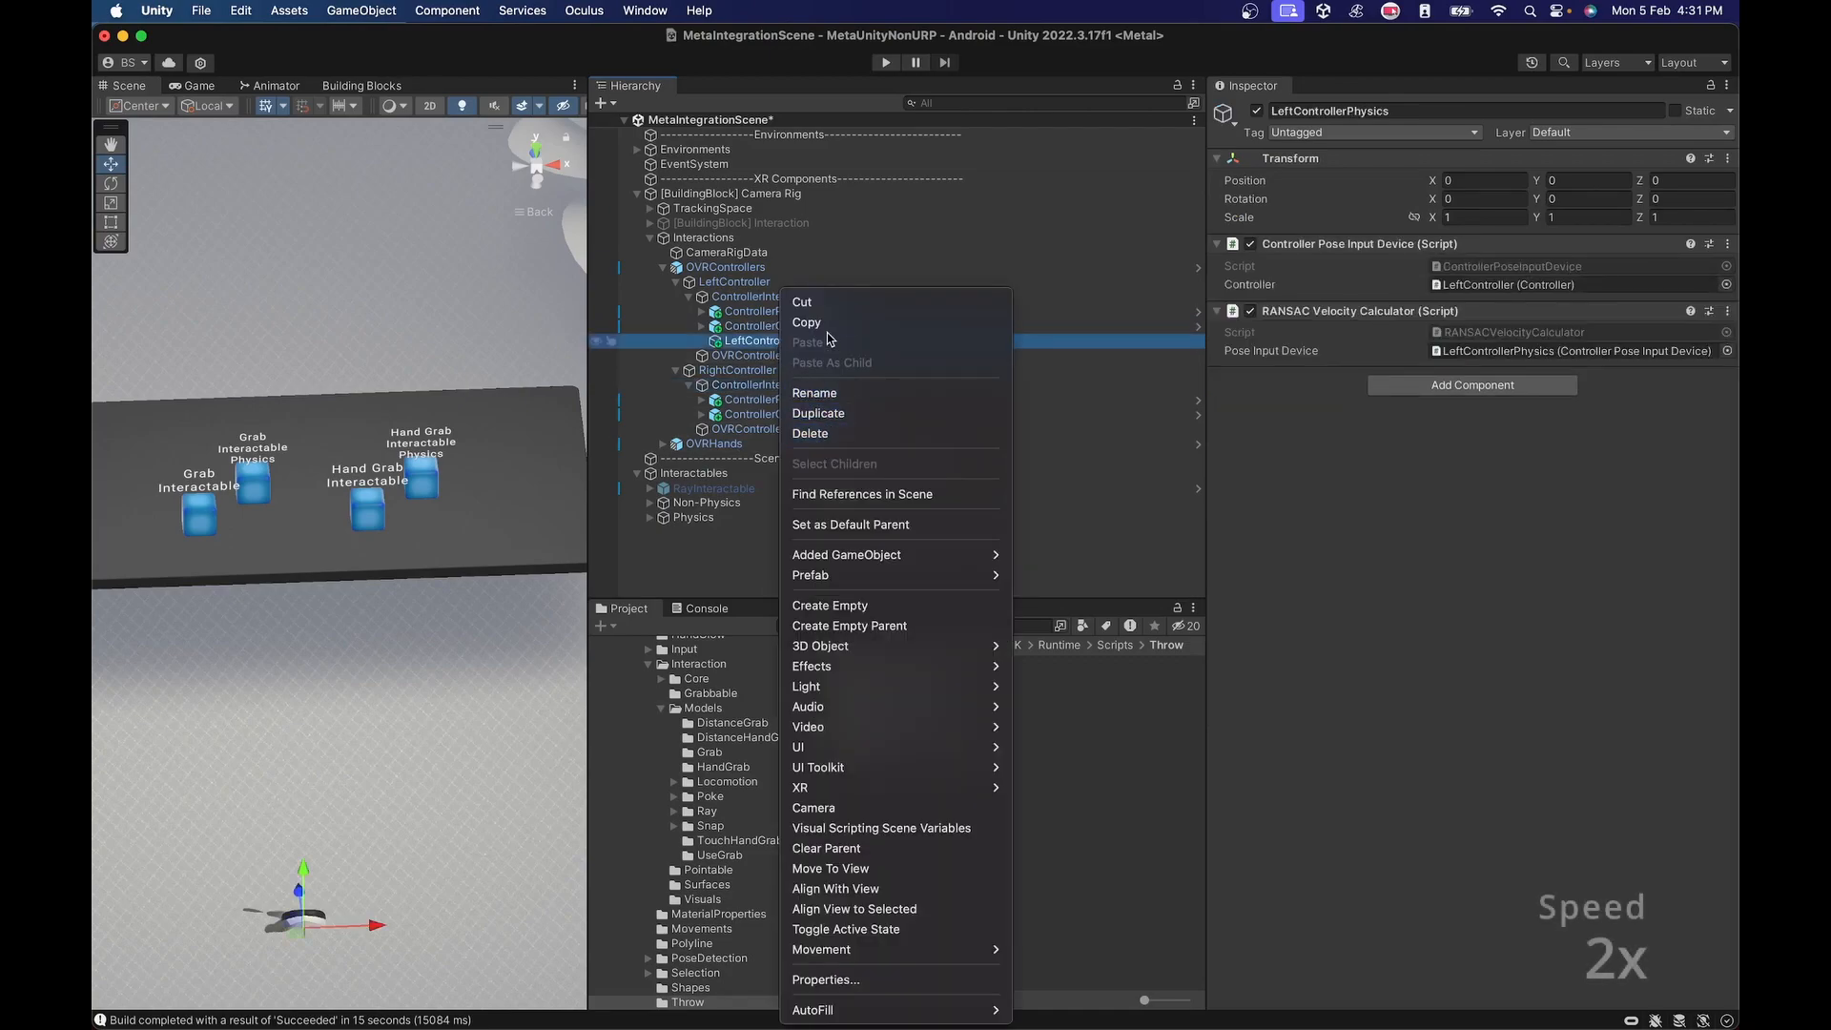
click(828, 340)
click(777, 385)
right_click(778, 384)
click(831, 388)
Rename the copied object RightControllerPhysics and assign RightController as the Controller of its Controller Pose Input Device.
click(746, 430)
click(746, 429)
key(BackSpace)
key(BackSpace)
key(BackSpace)
key(BackSpace)
text(Right)
key(Return)
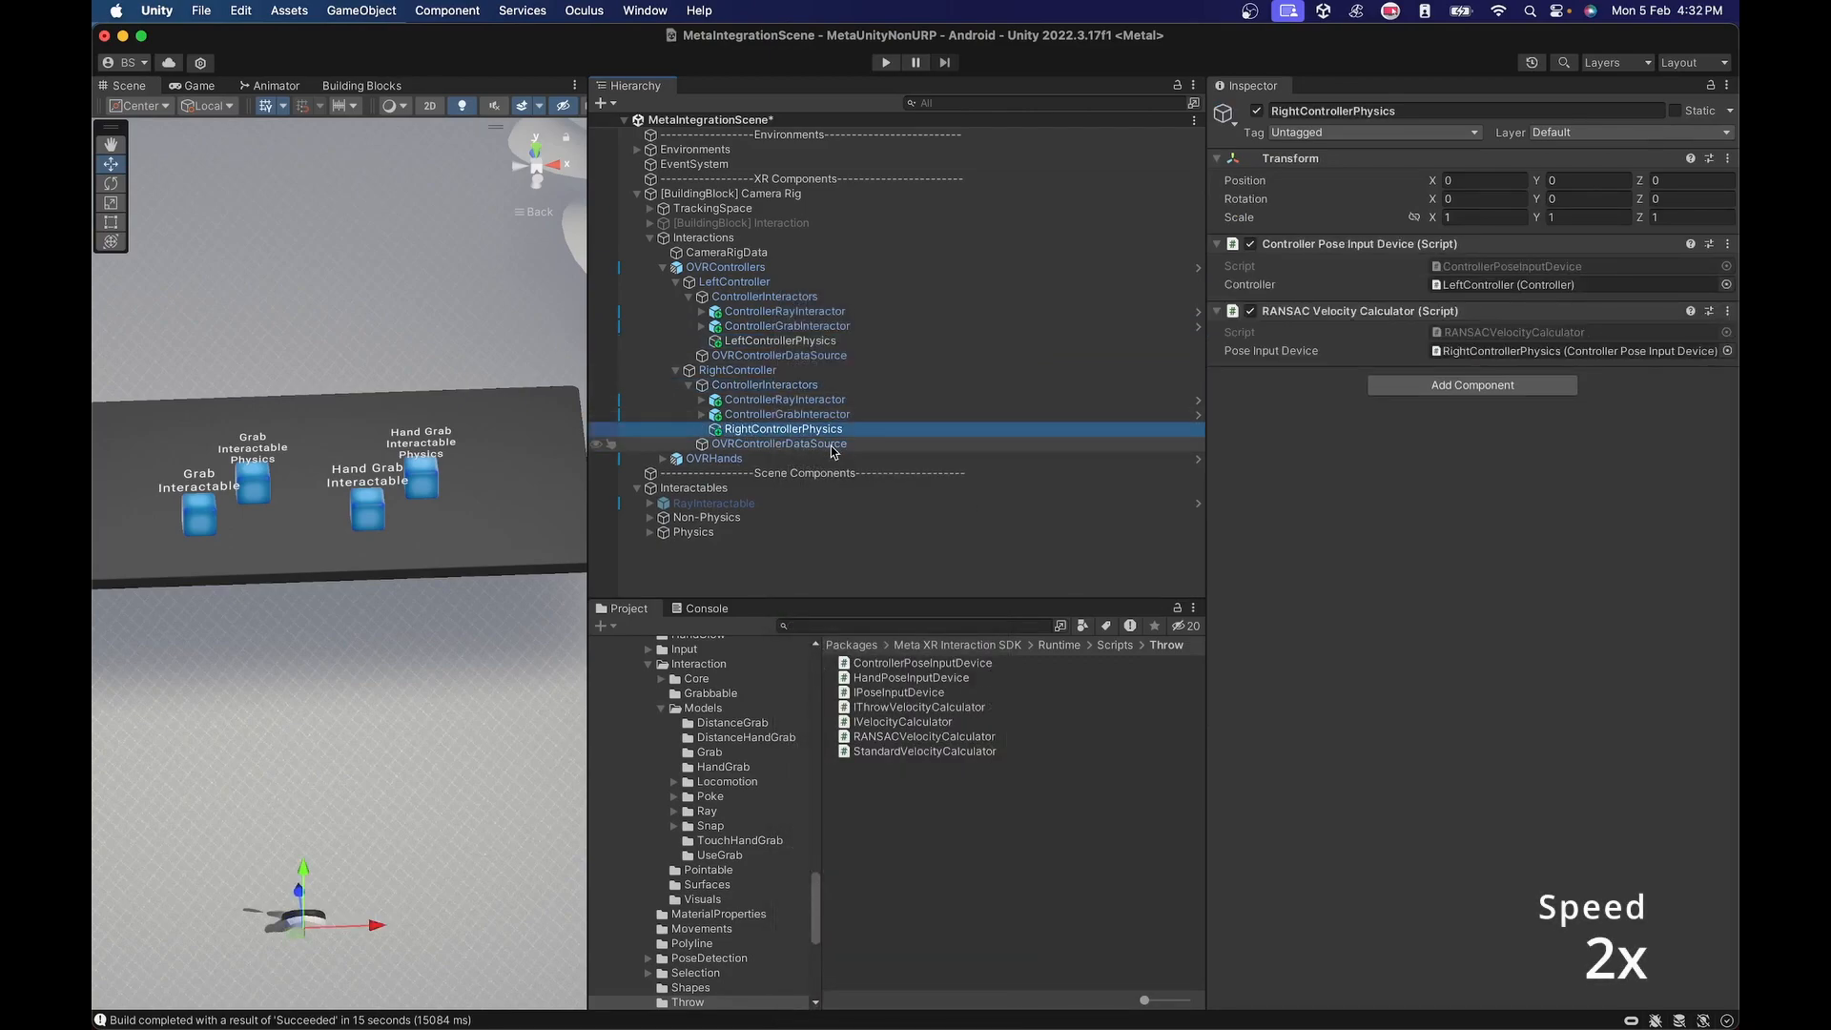
drag(737, 370, 1524, 285)
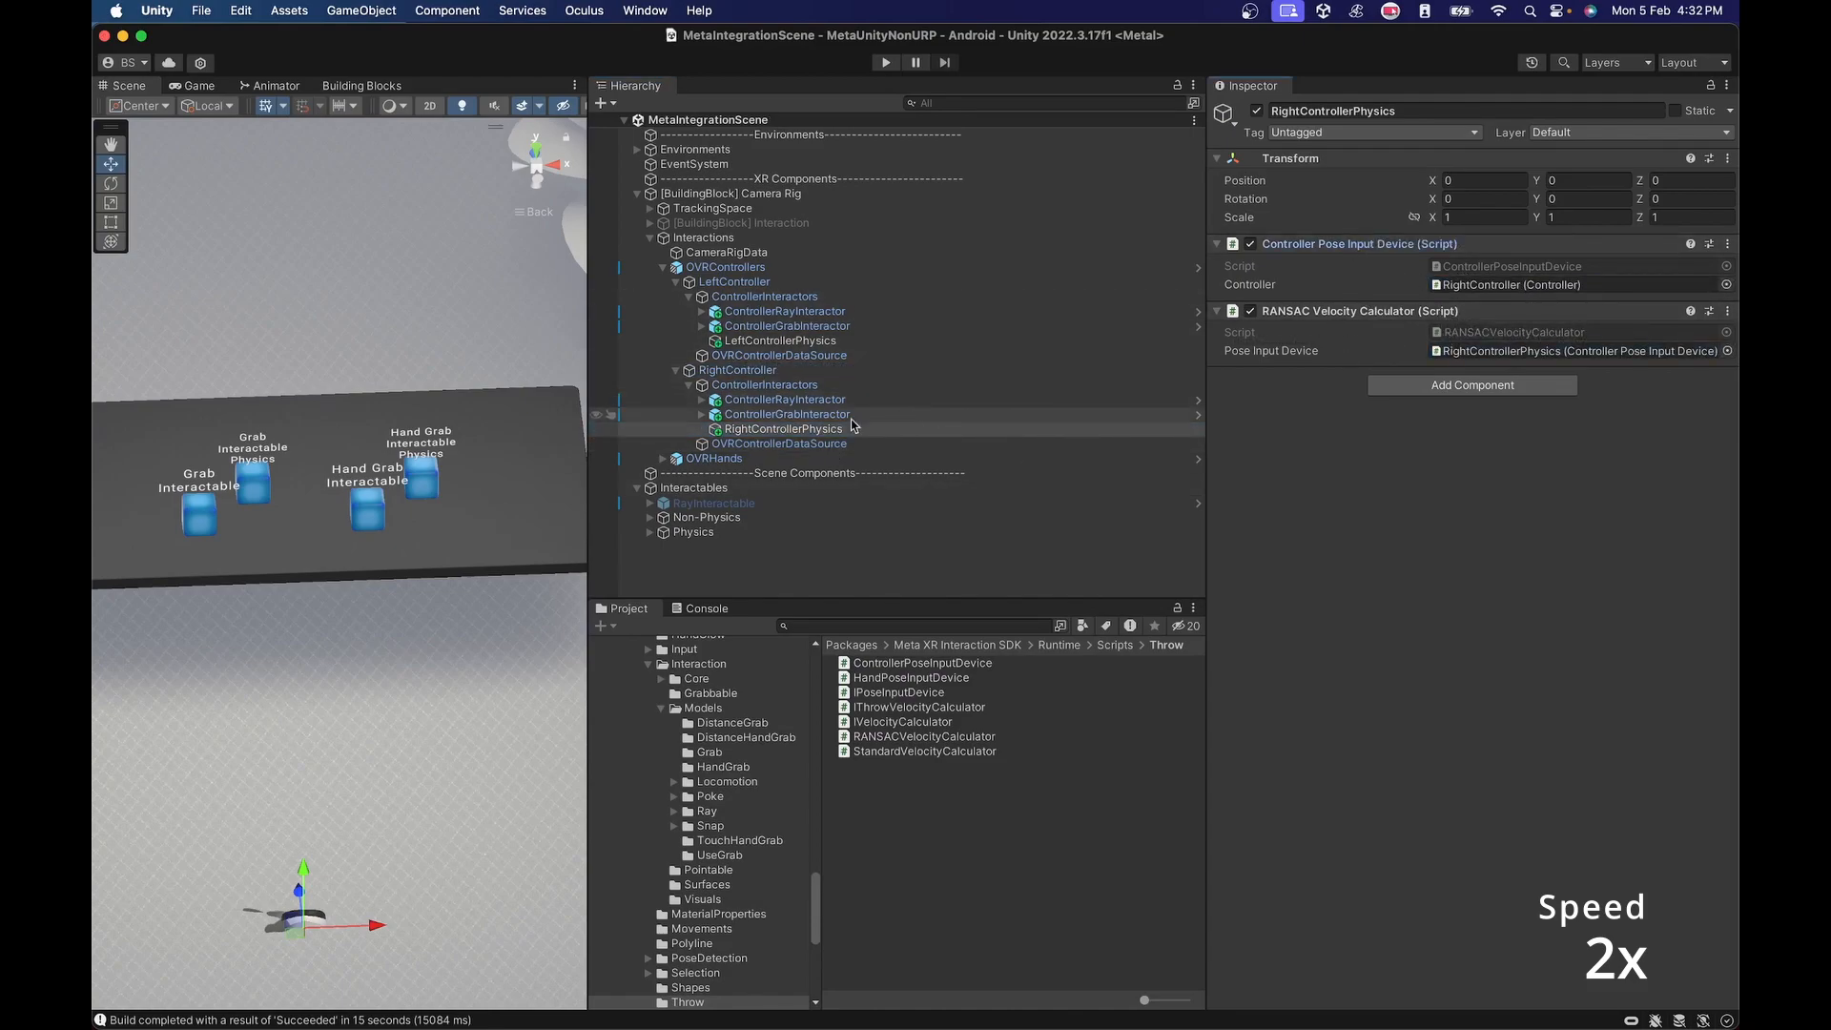
Assign RightControllerPhysics as the Velocity Calculator in the right ControllerGrabInteractor's Grab Interactor and save the scene.
click(787, 414)
click(1221, 454)
drag(783, 429, 1621, 512)
key(super+s)
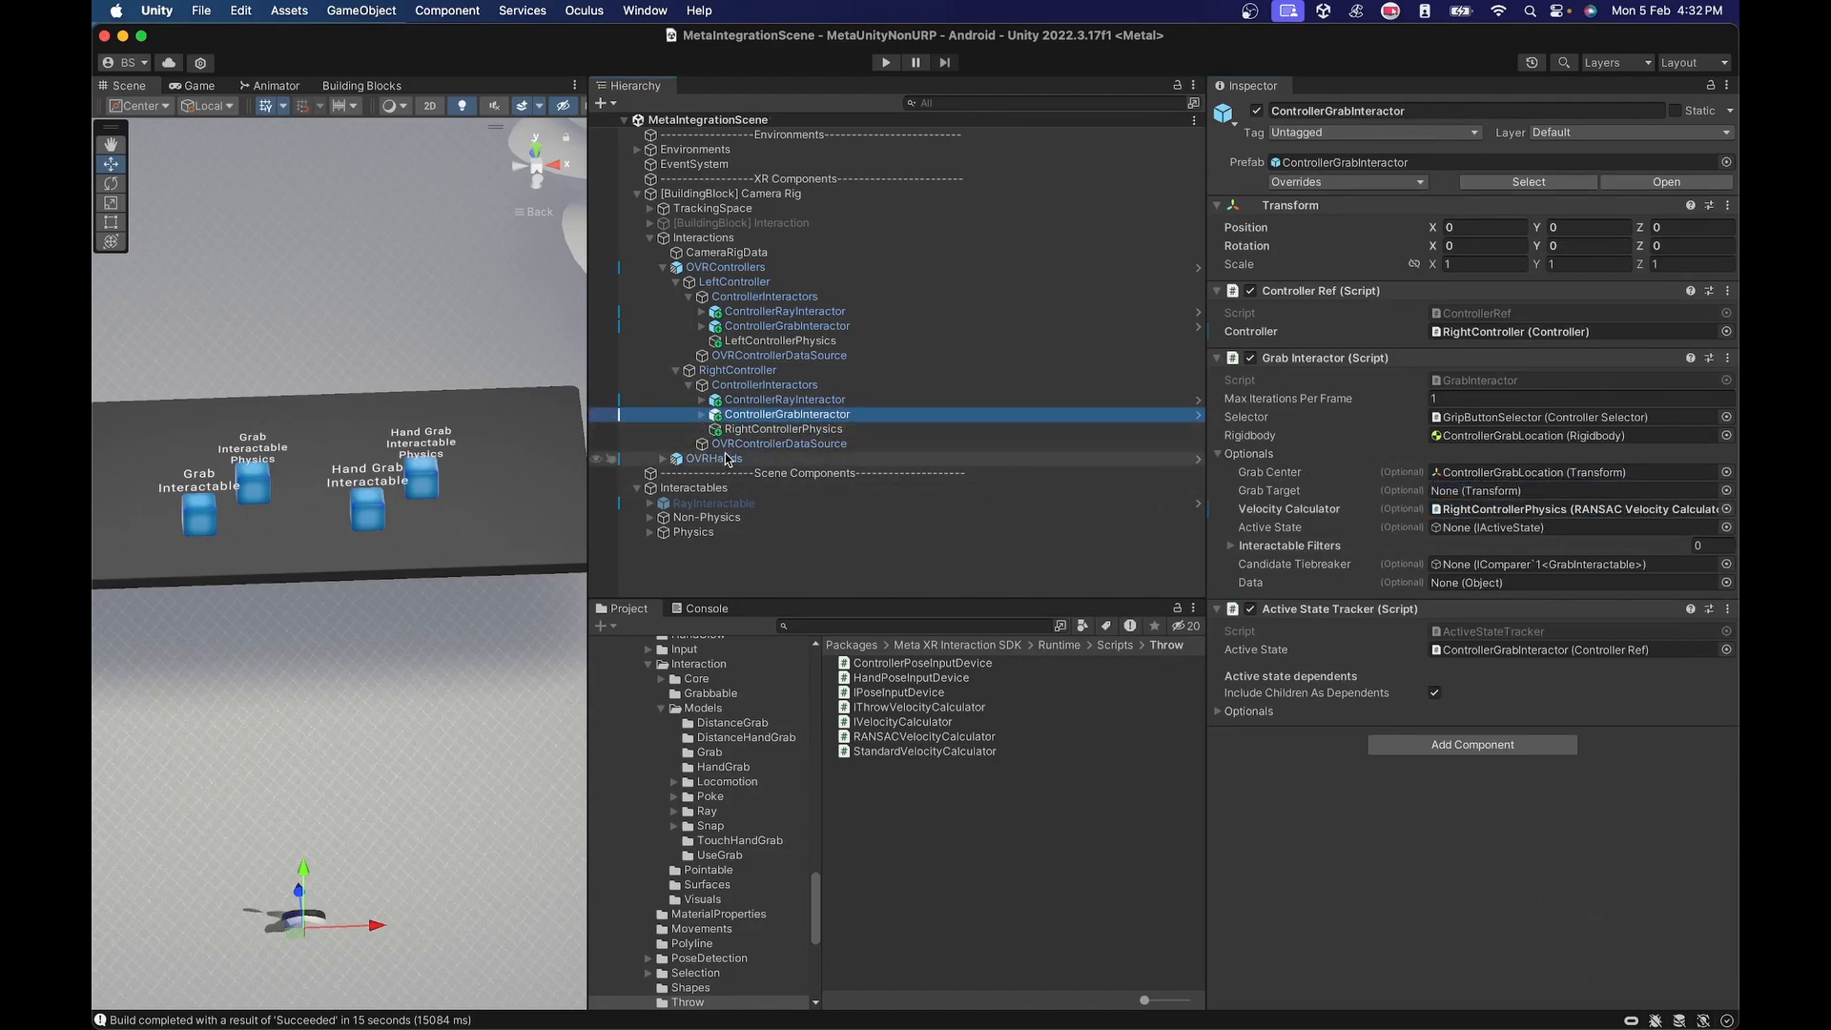
Create an empty child object named LeftHandPhysics under HandInteractorsLeft in the LeftHand of OVRHands.
click(676, 283)
click(676, 297)
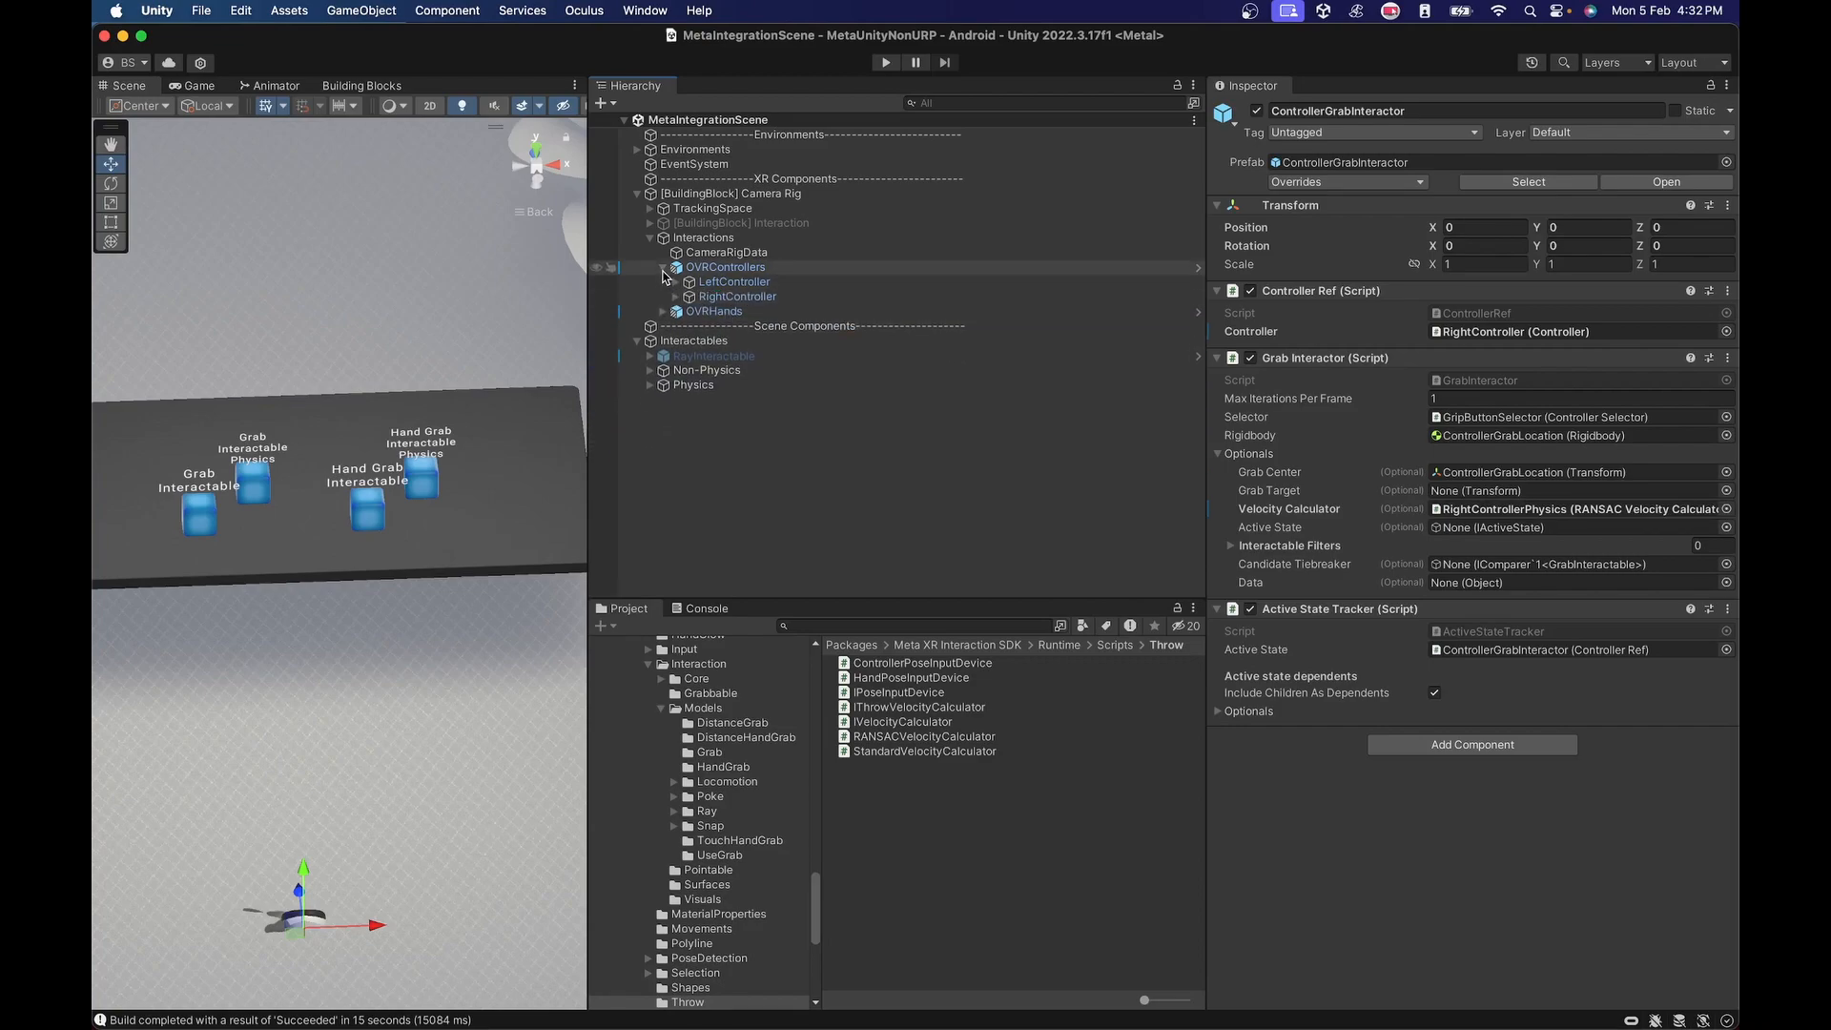
click(663, 268)
click(663, 282)
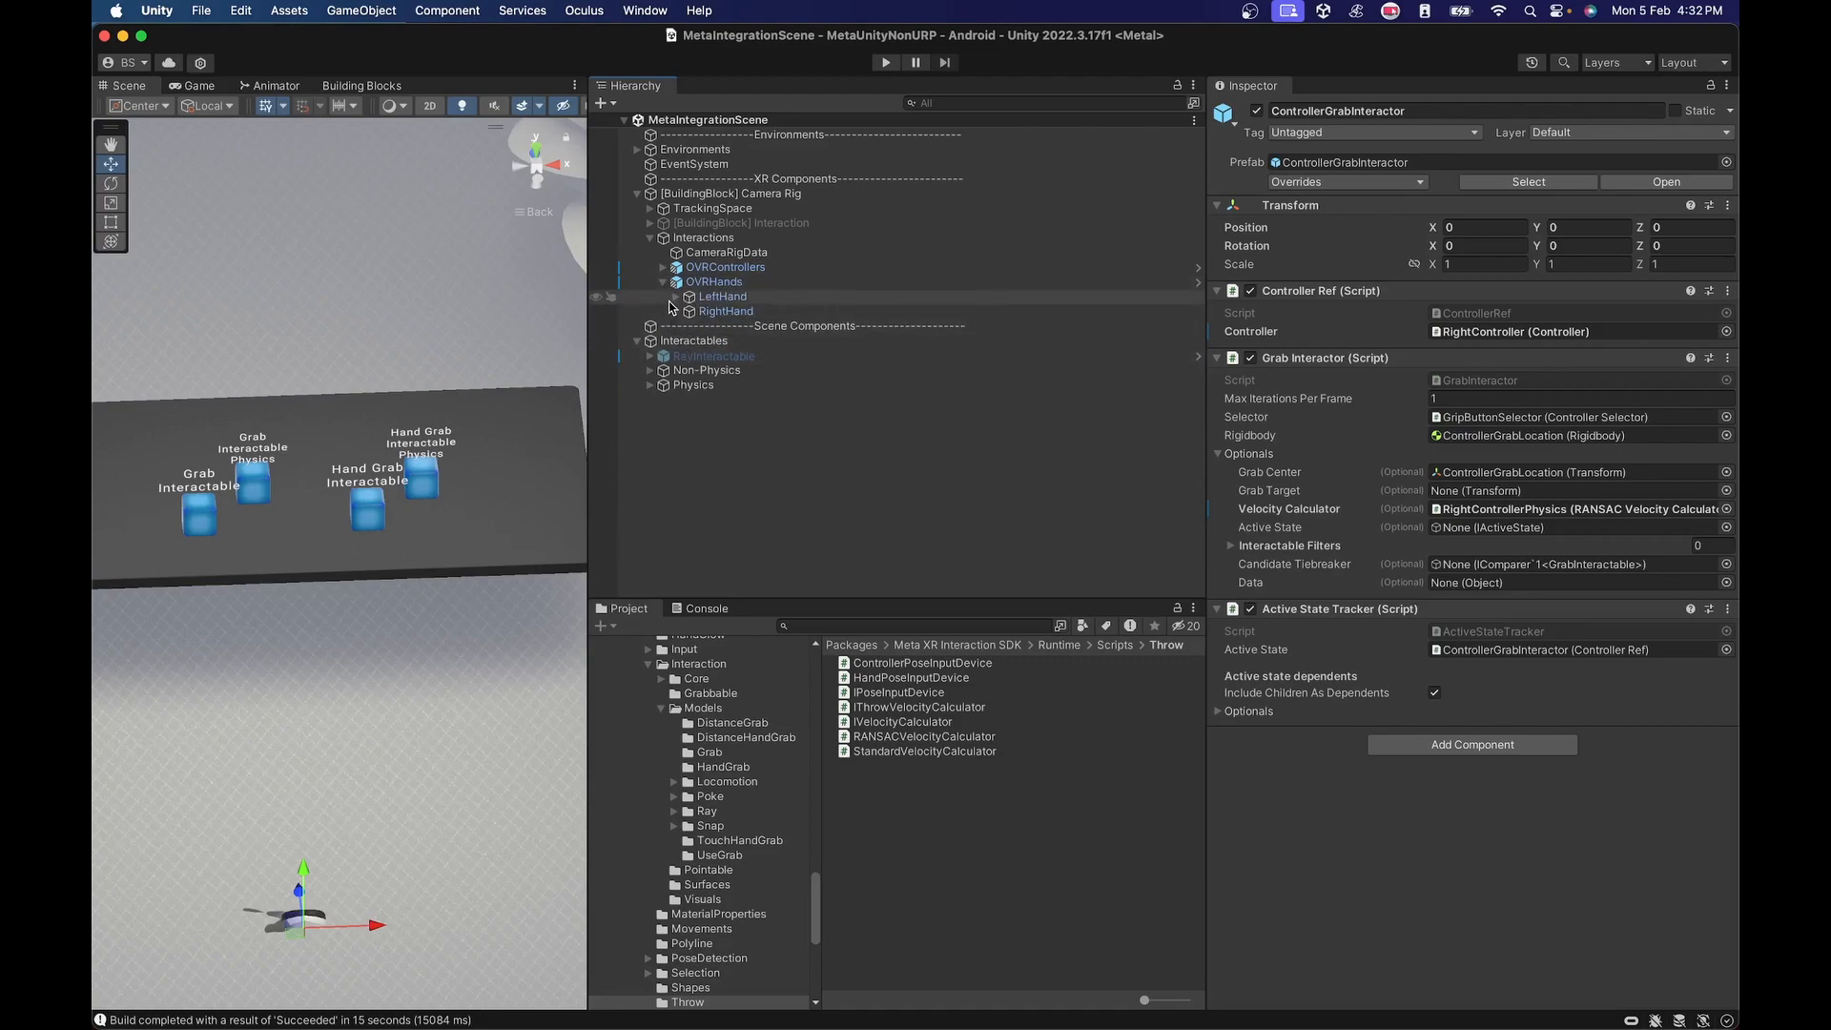
click(675, 297)
click(675, 385)
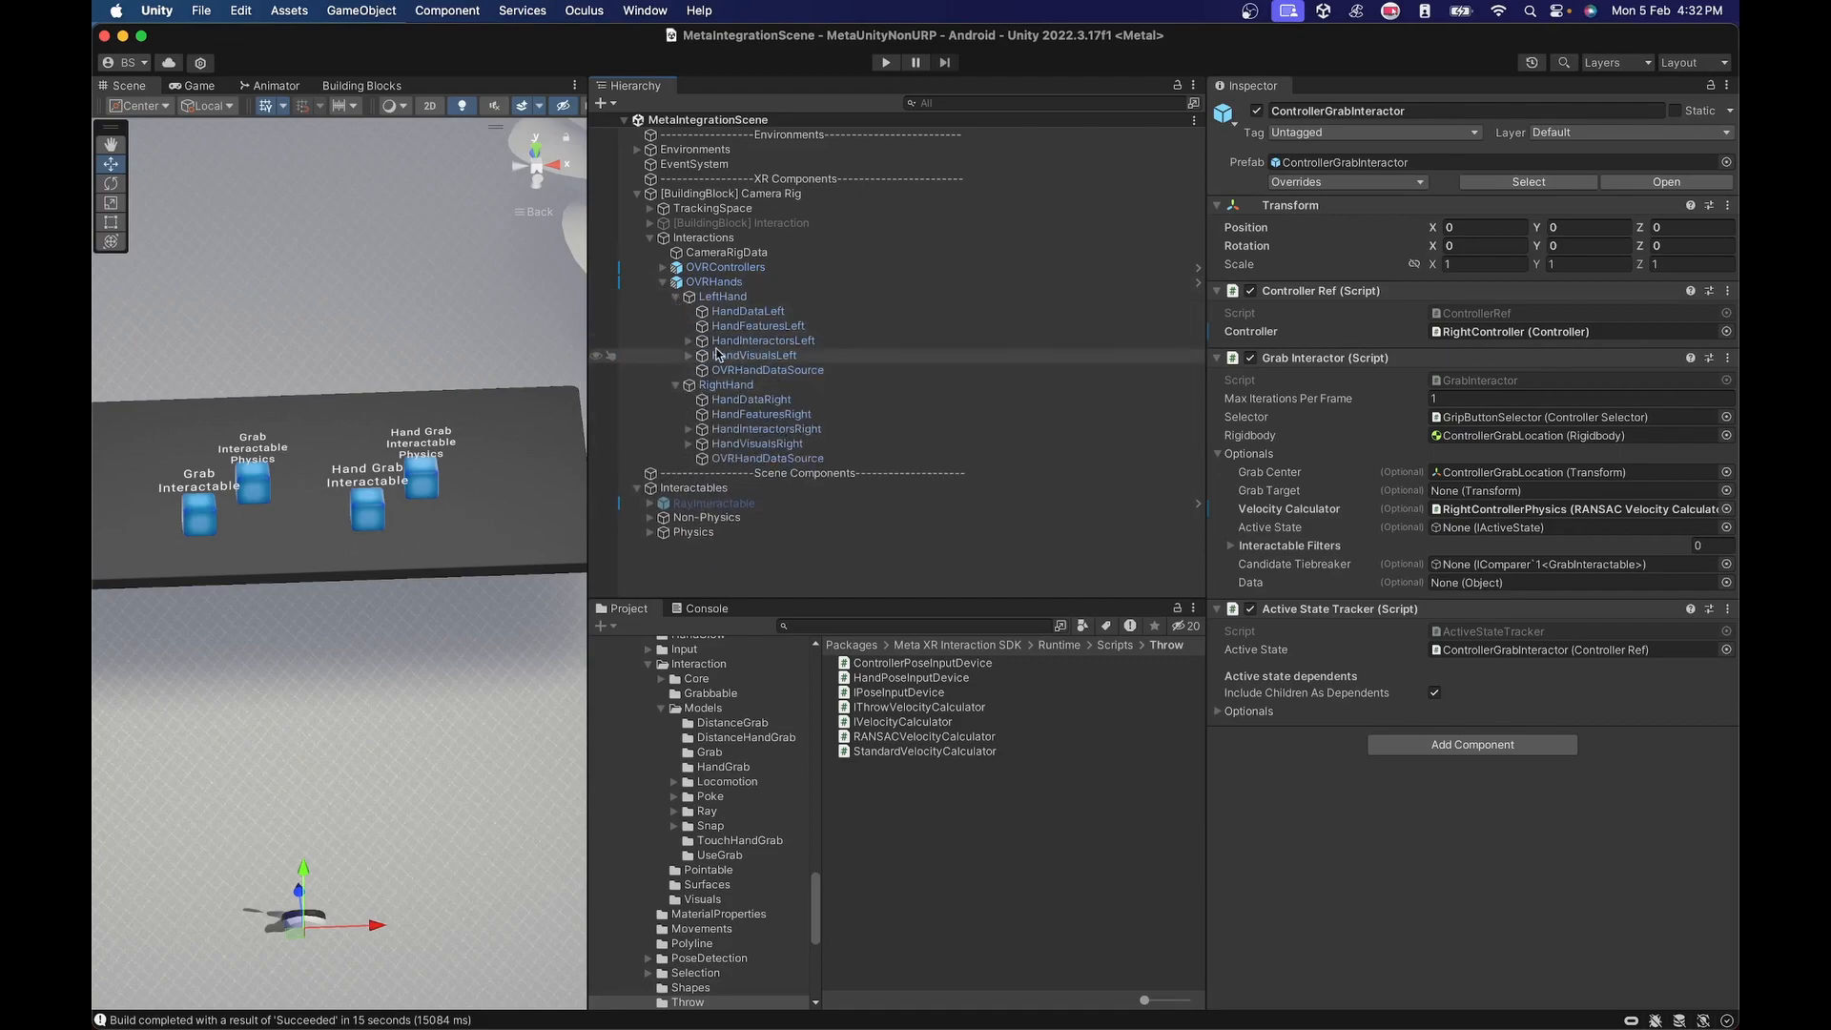
click(688, 341)
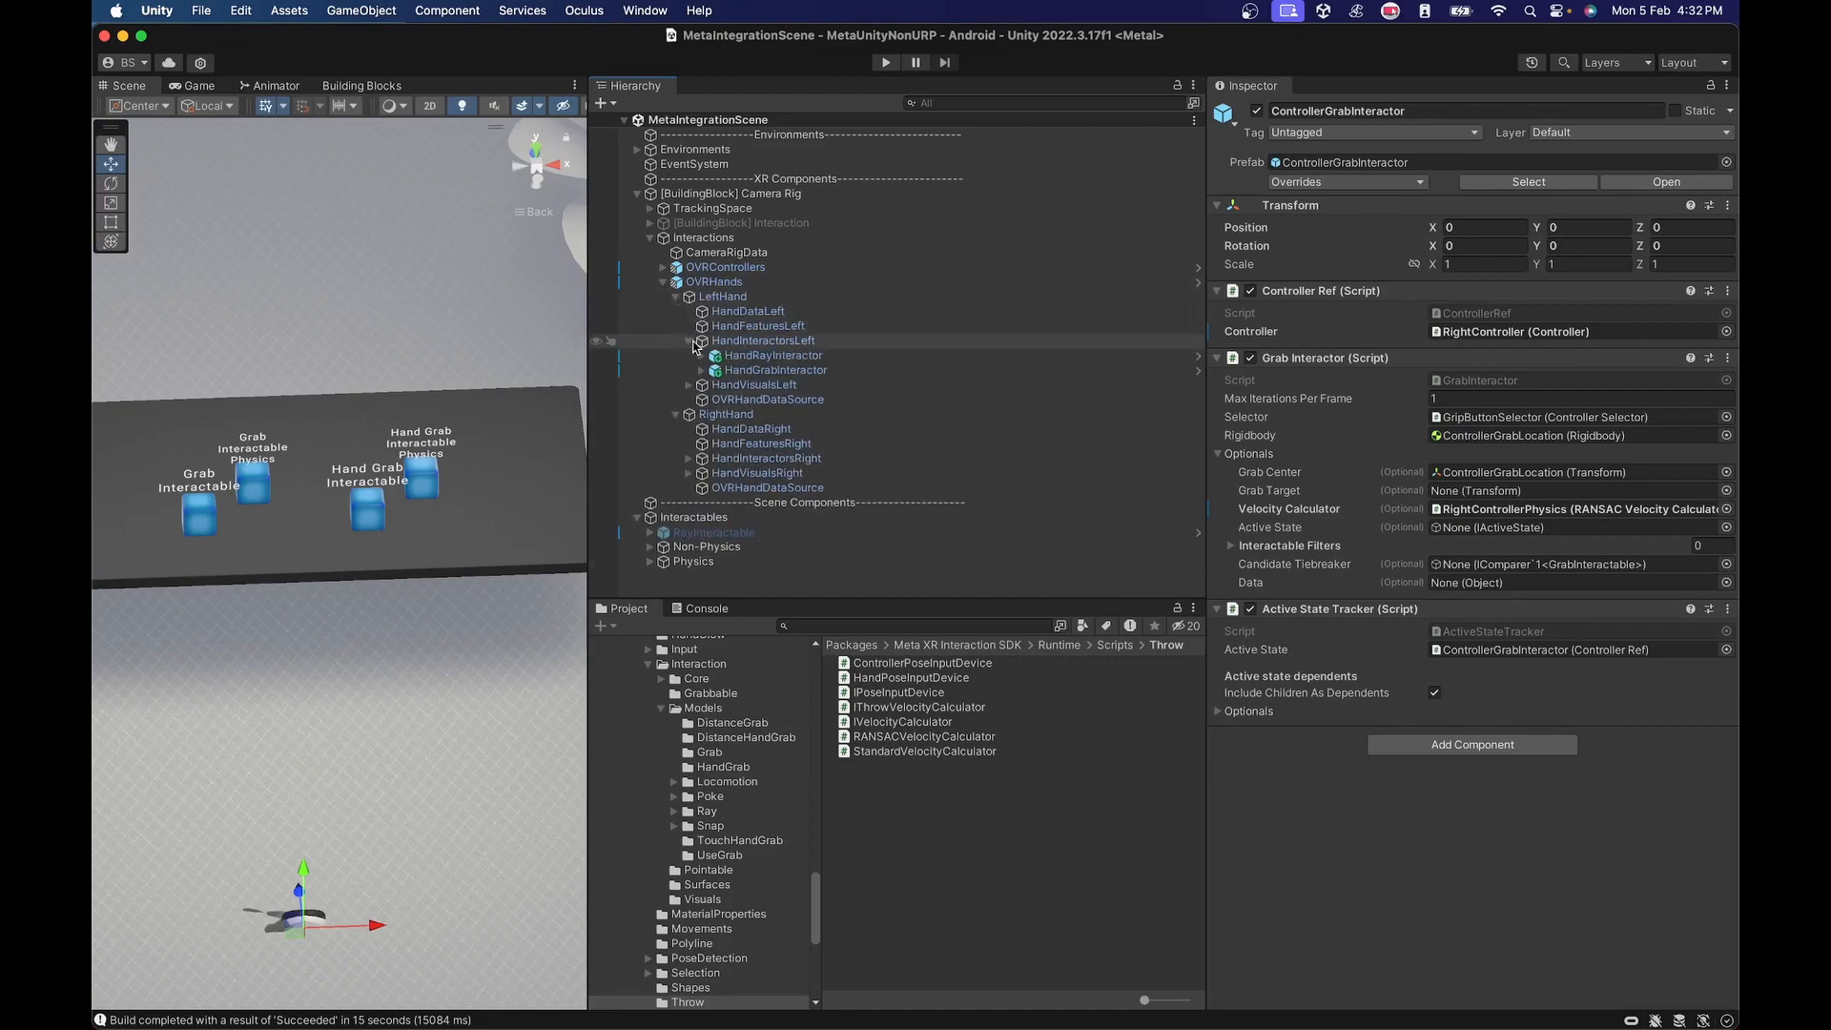
click(763, 341)
right_click(763, 342)
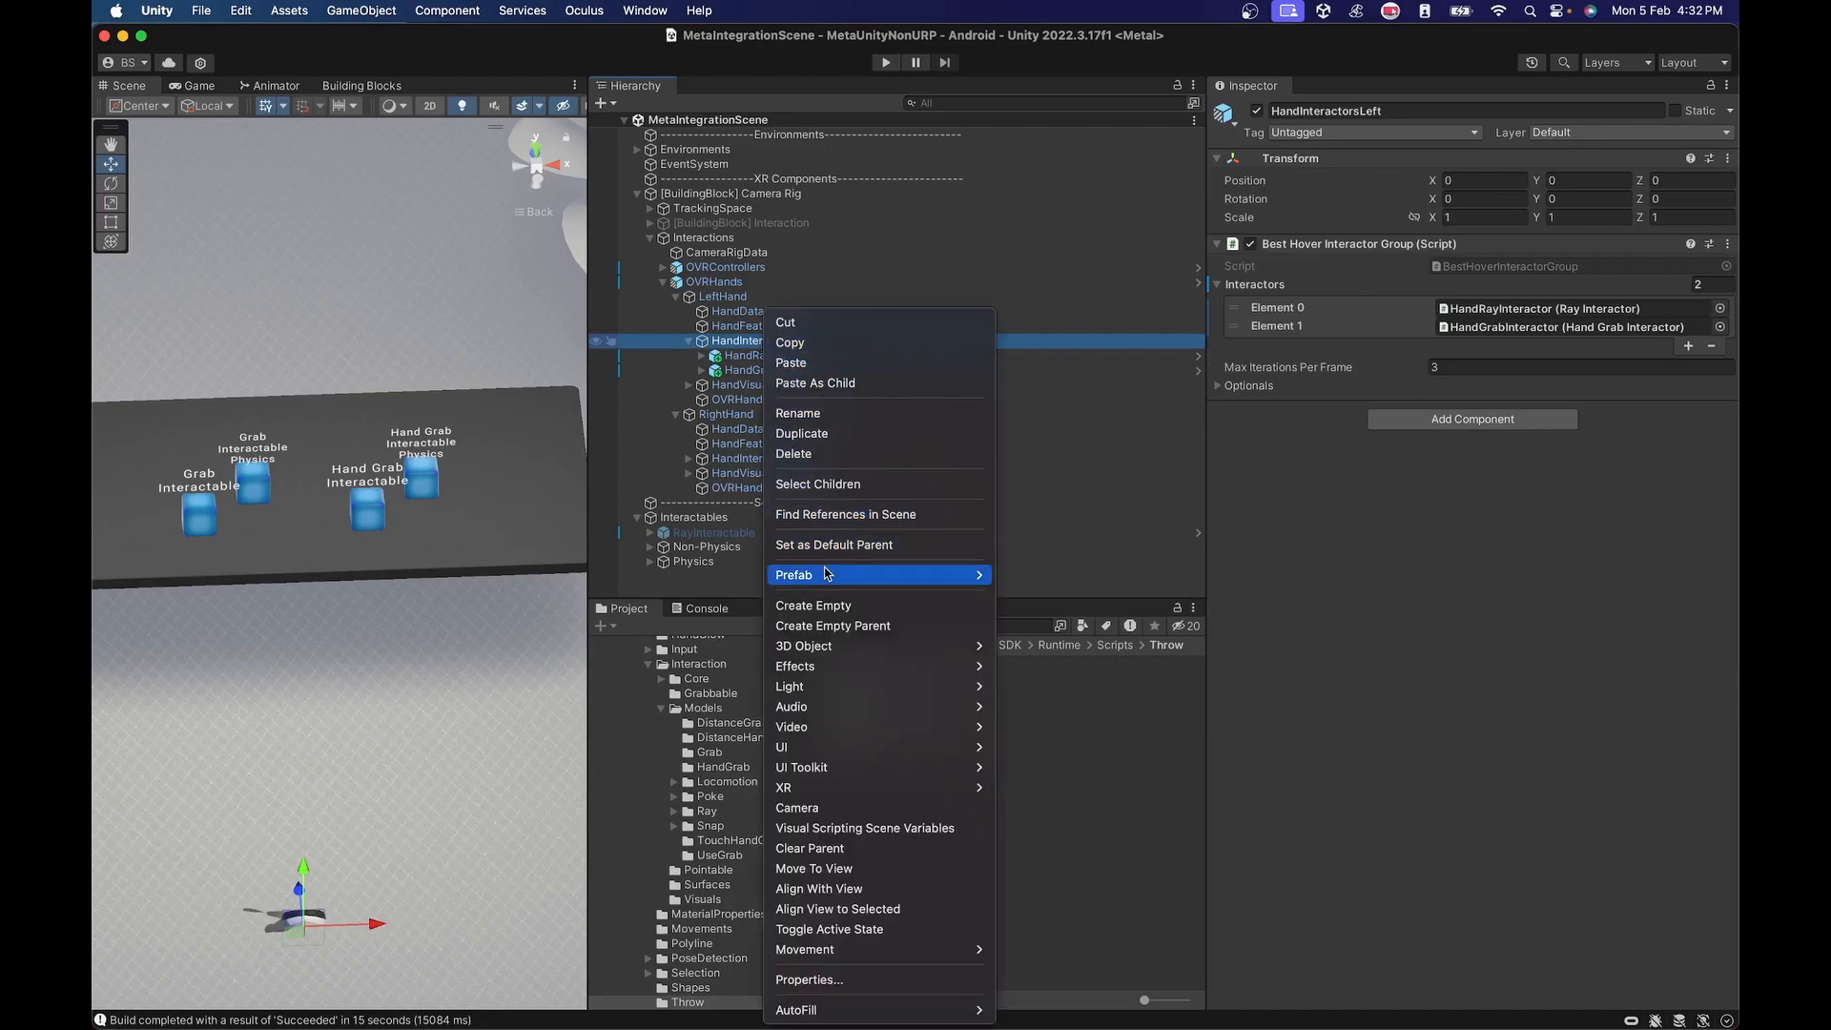
click(814, 606)
text(LeftHandP)
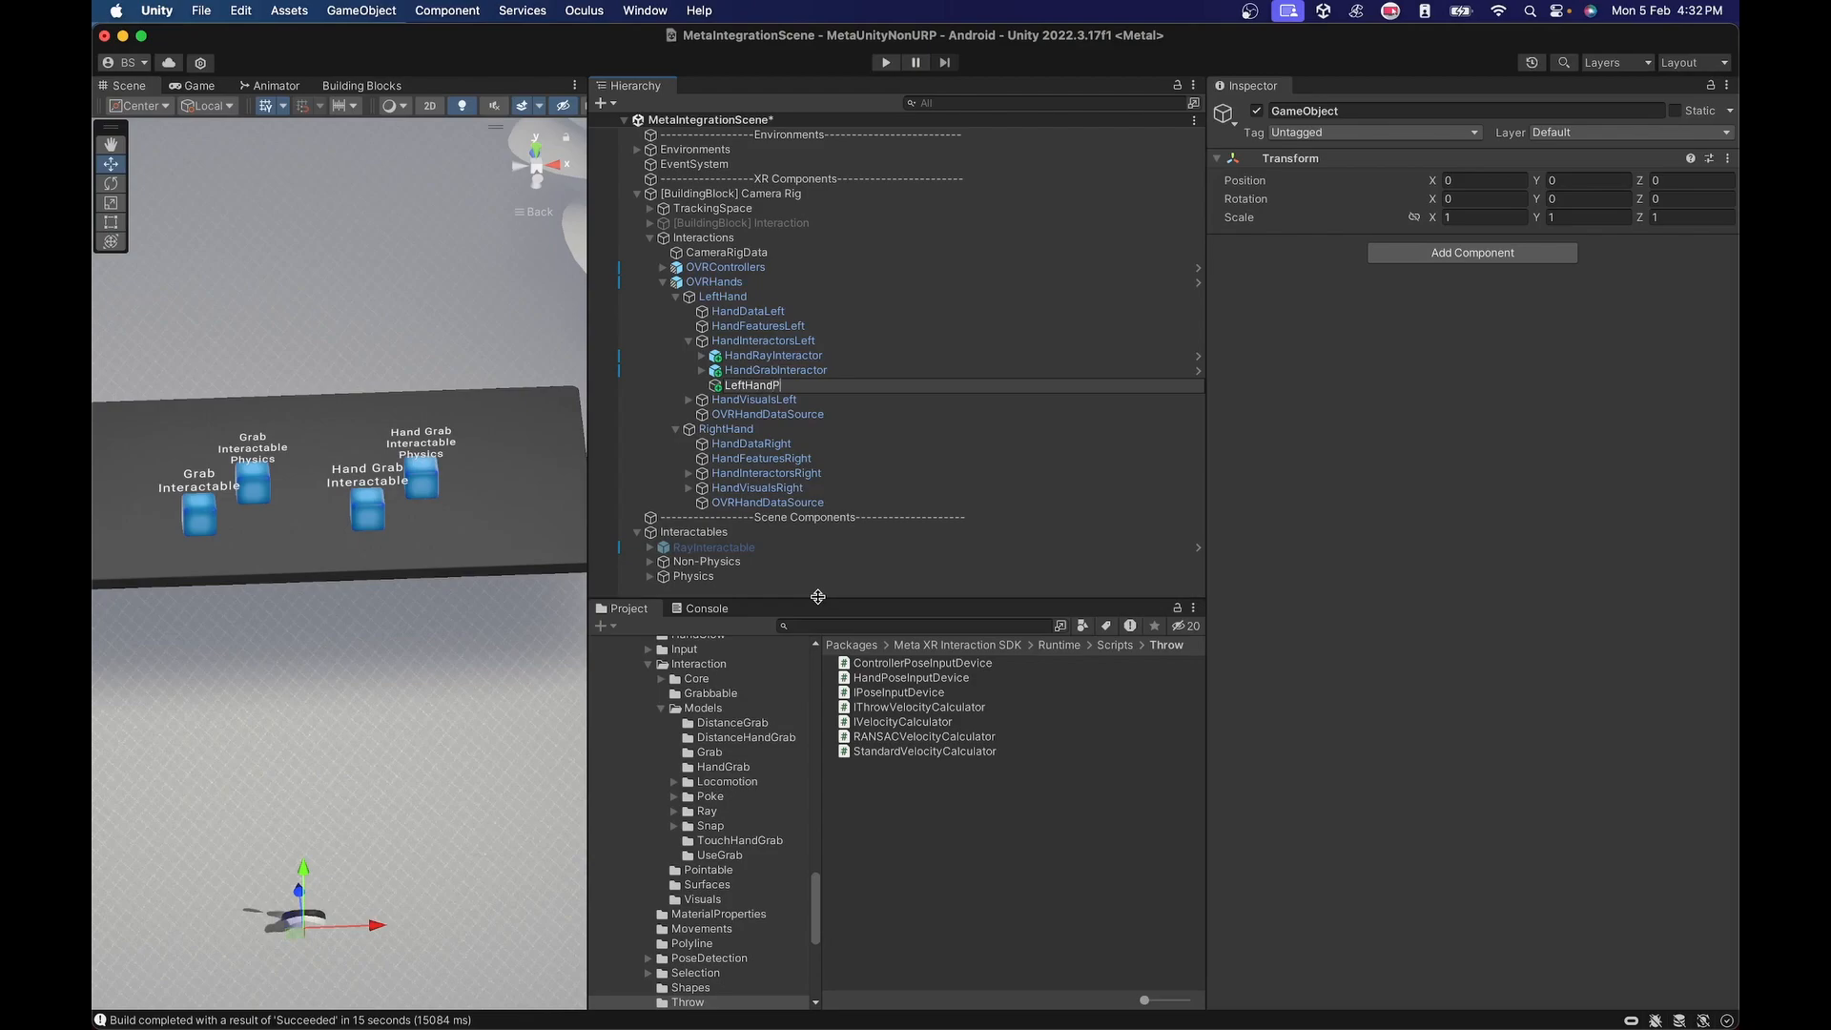
text(hysics)
key(Return)
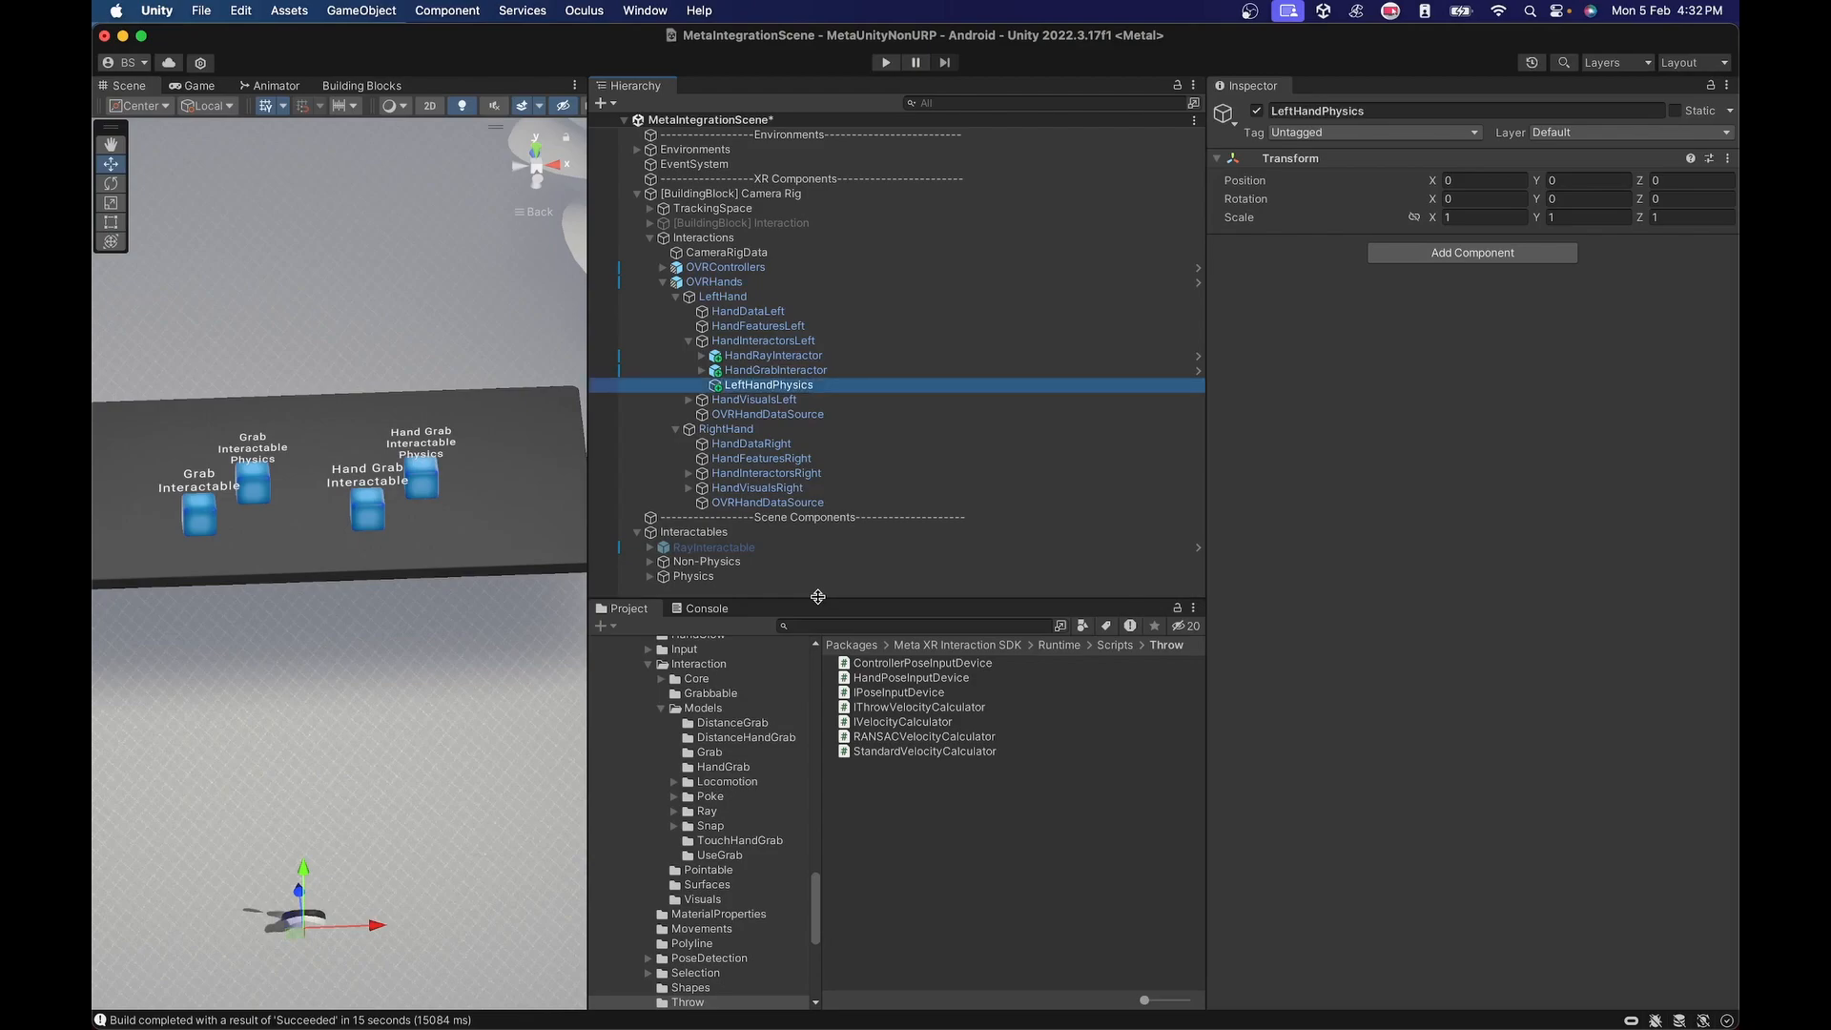
Add the HandPoseInputDevice script to LeftHandPhysics and assign LeftHand as its Hand.
click(1492, 253)
key(Down)
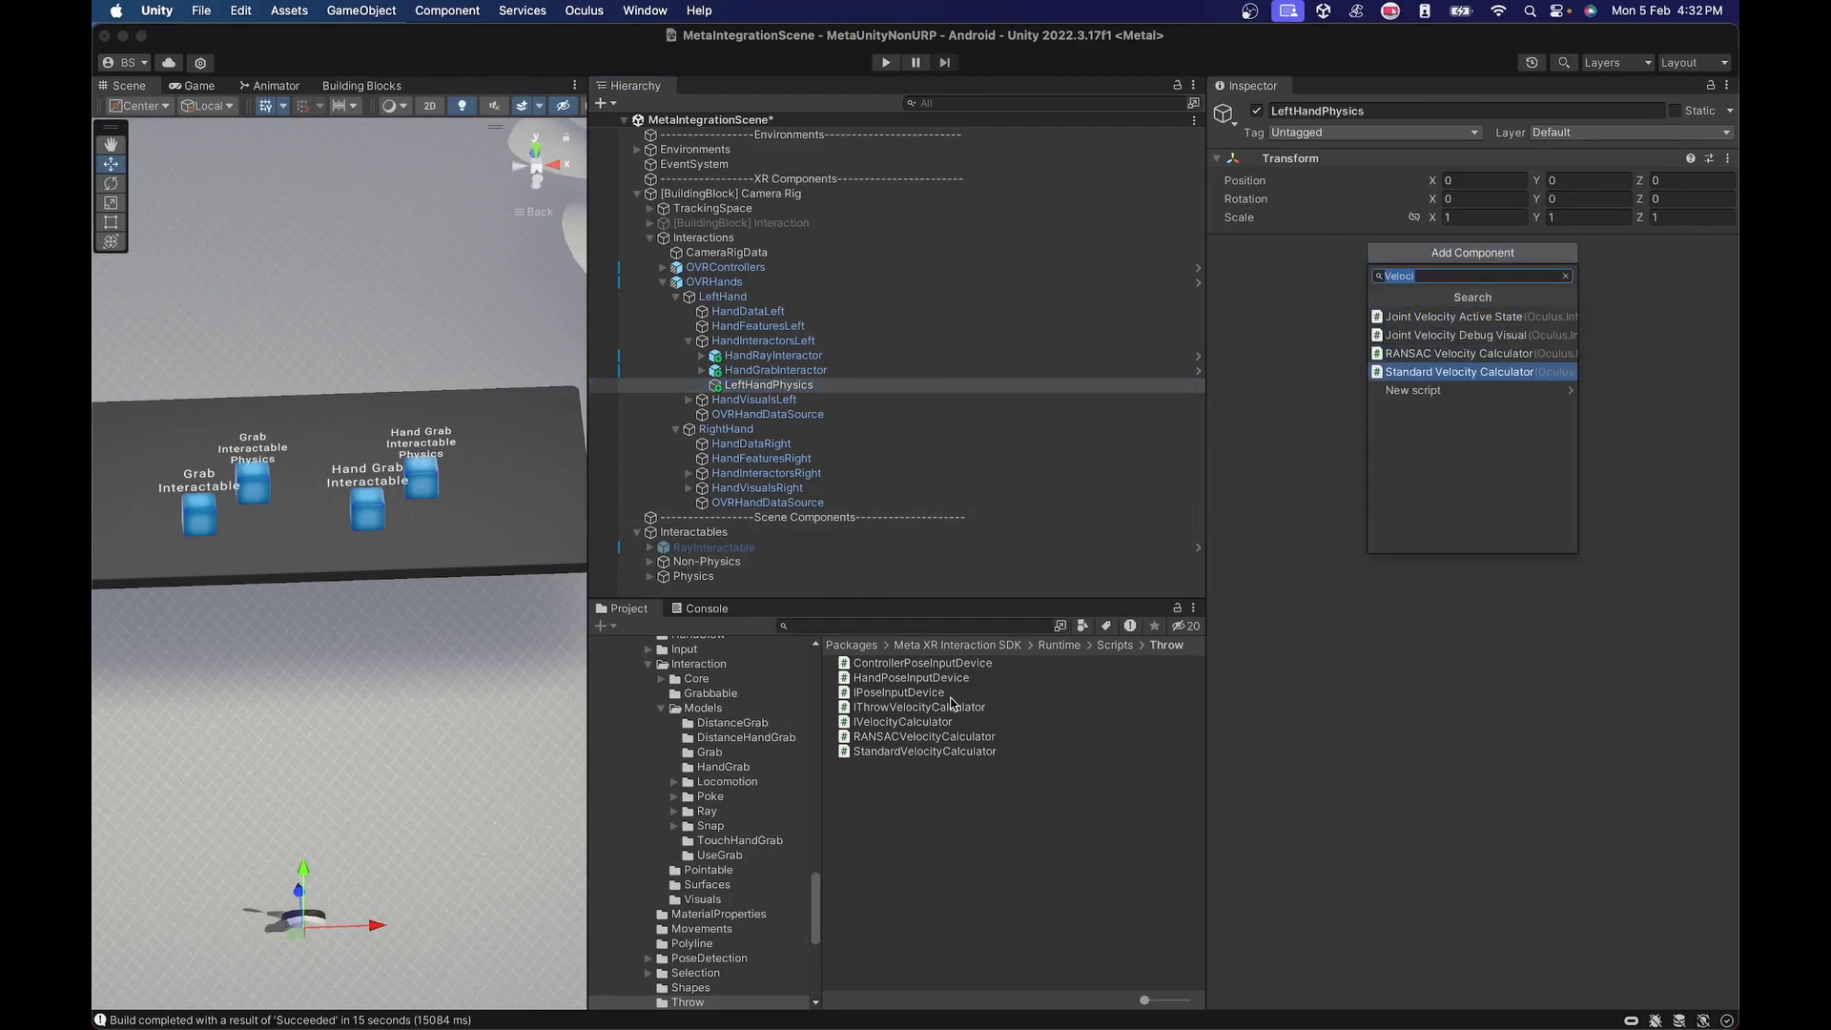
click(915, 681)
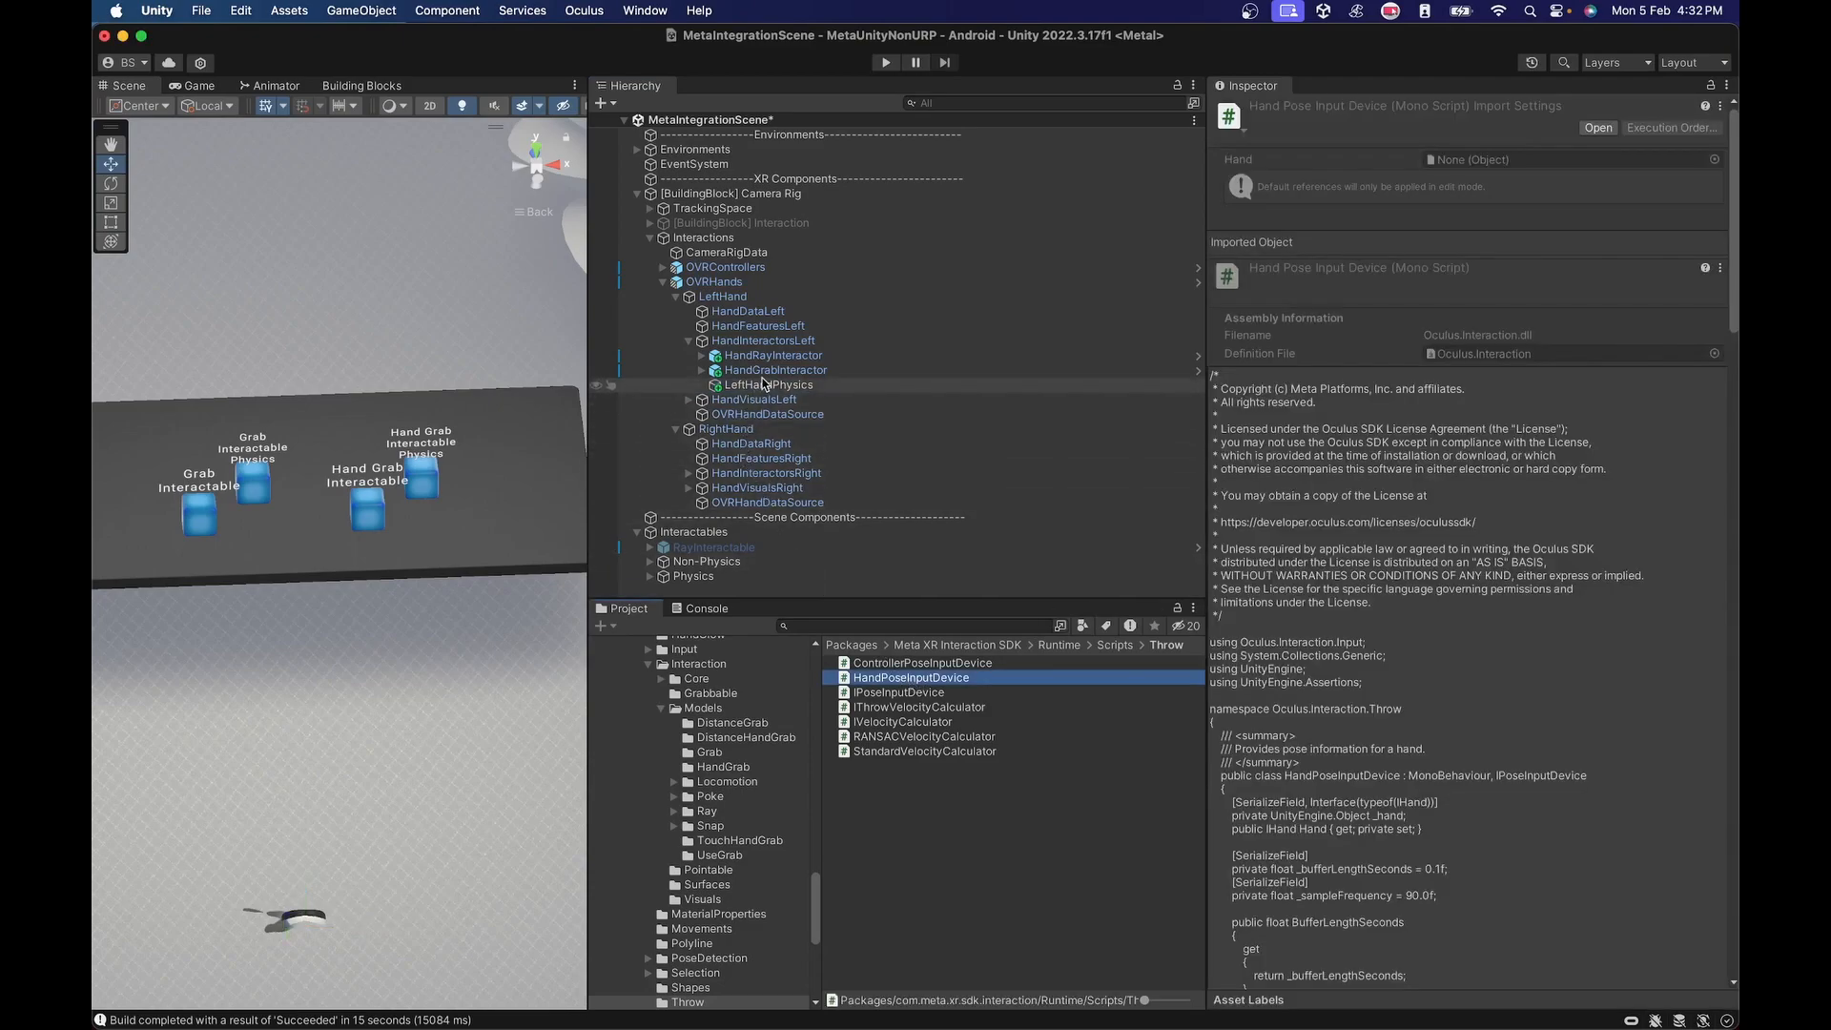
click(848, 385)
drag(911, 678, 1474, 520)
drag(730, 299, 1445, 285)
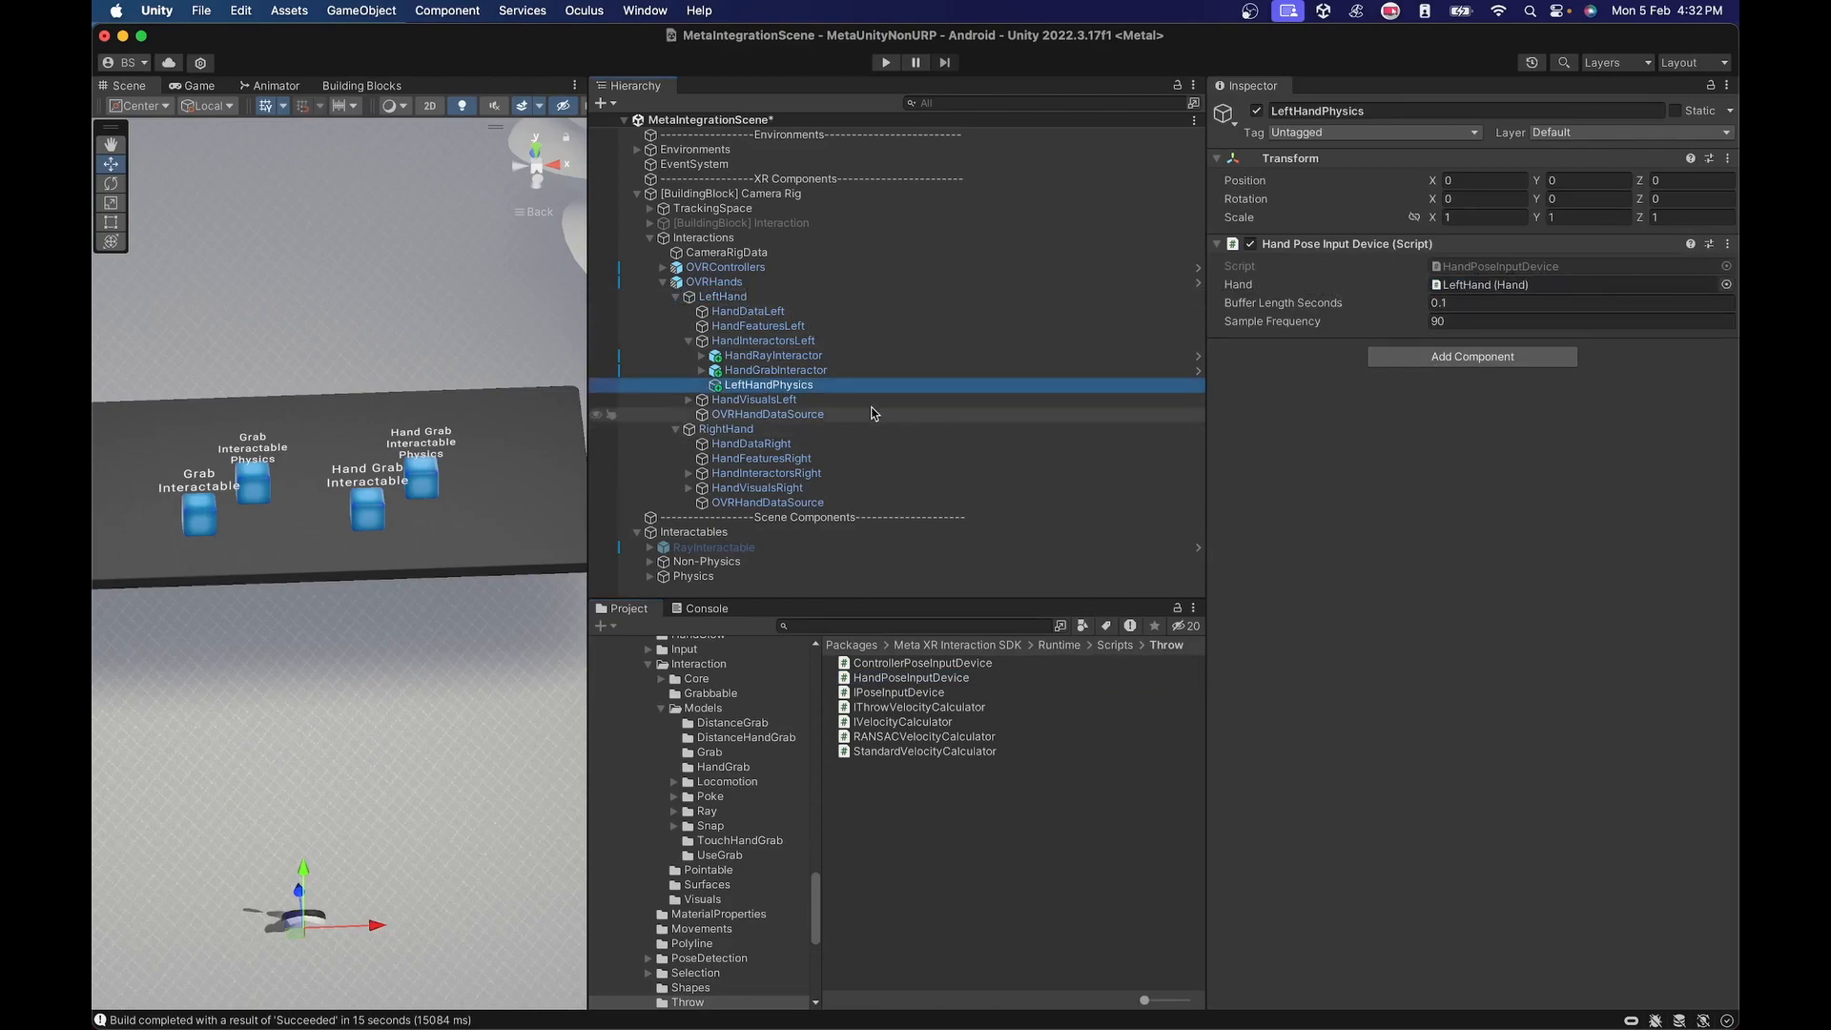
Add a RANSAC Velocity Calculator to LeftHandPhysics and assign its Hand Pose Input Device component as the Pose Input Device.
click(1411, 357)
text(Ra)
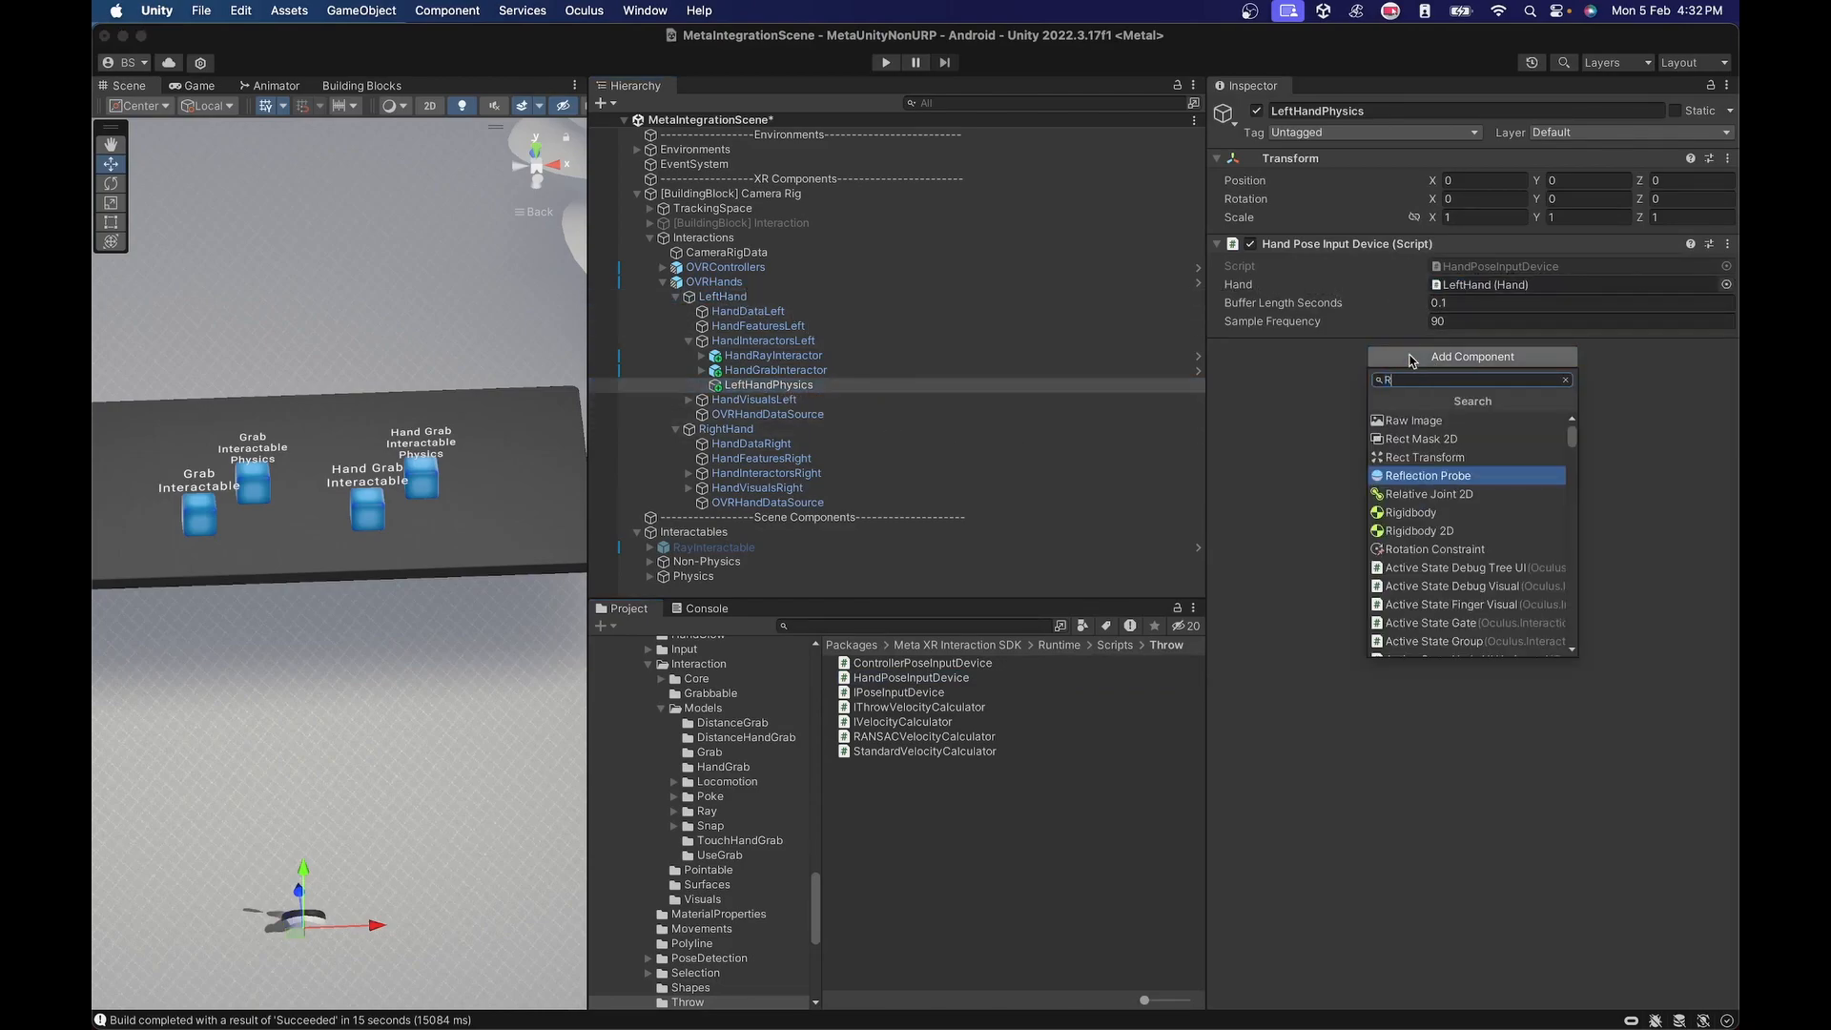
key(BackSpace)
key(BackSpace)
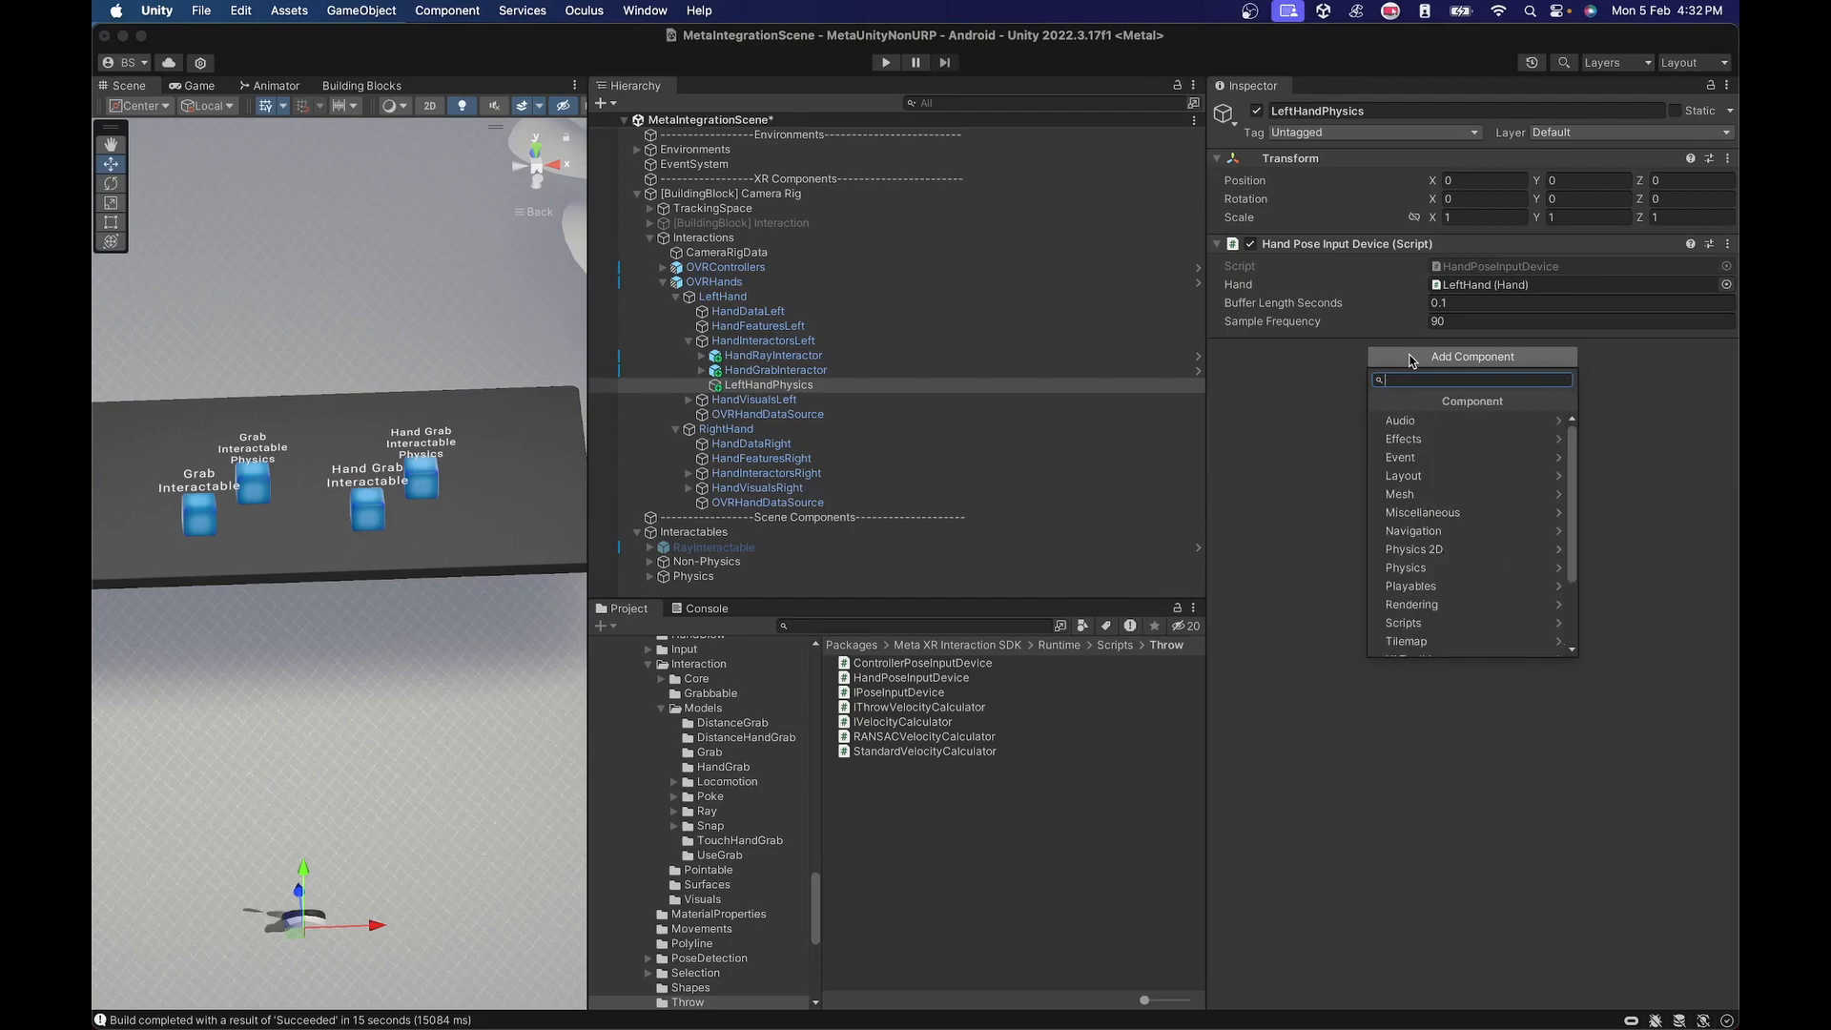
text(Vel)
key(Up)
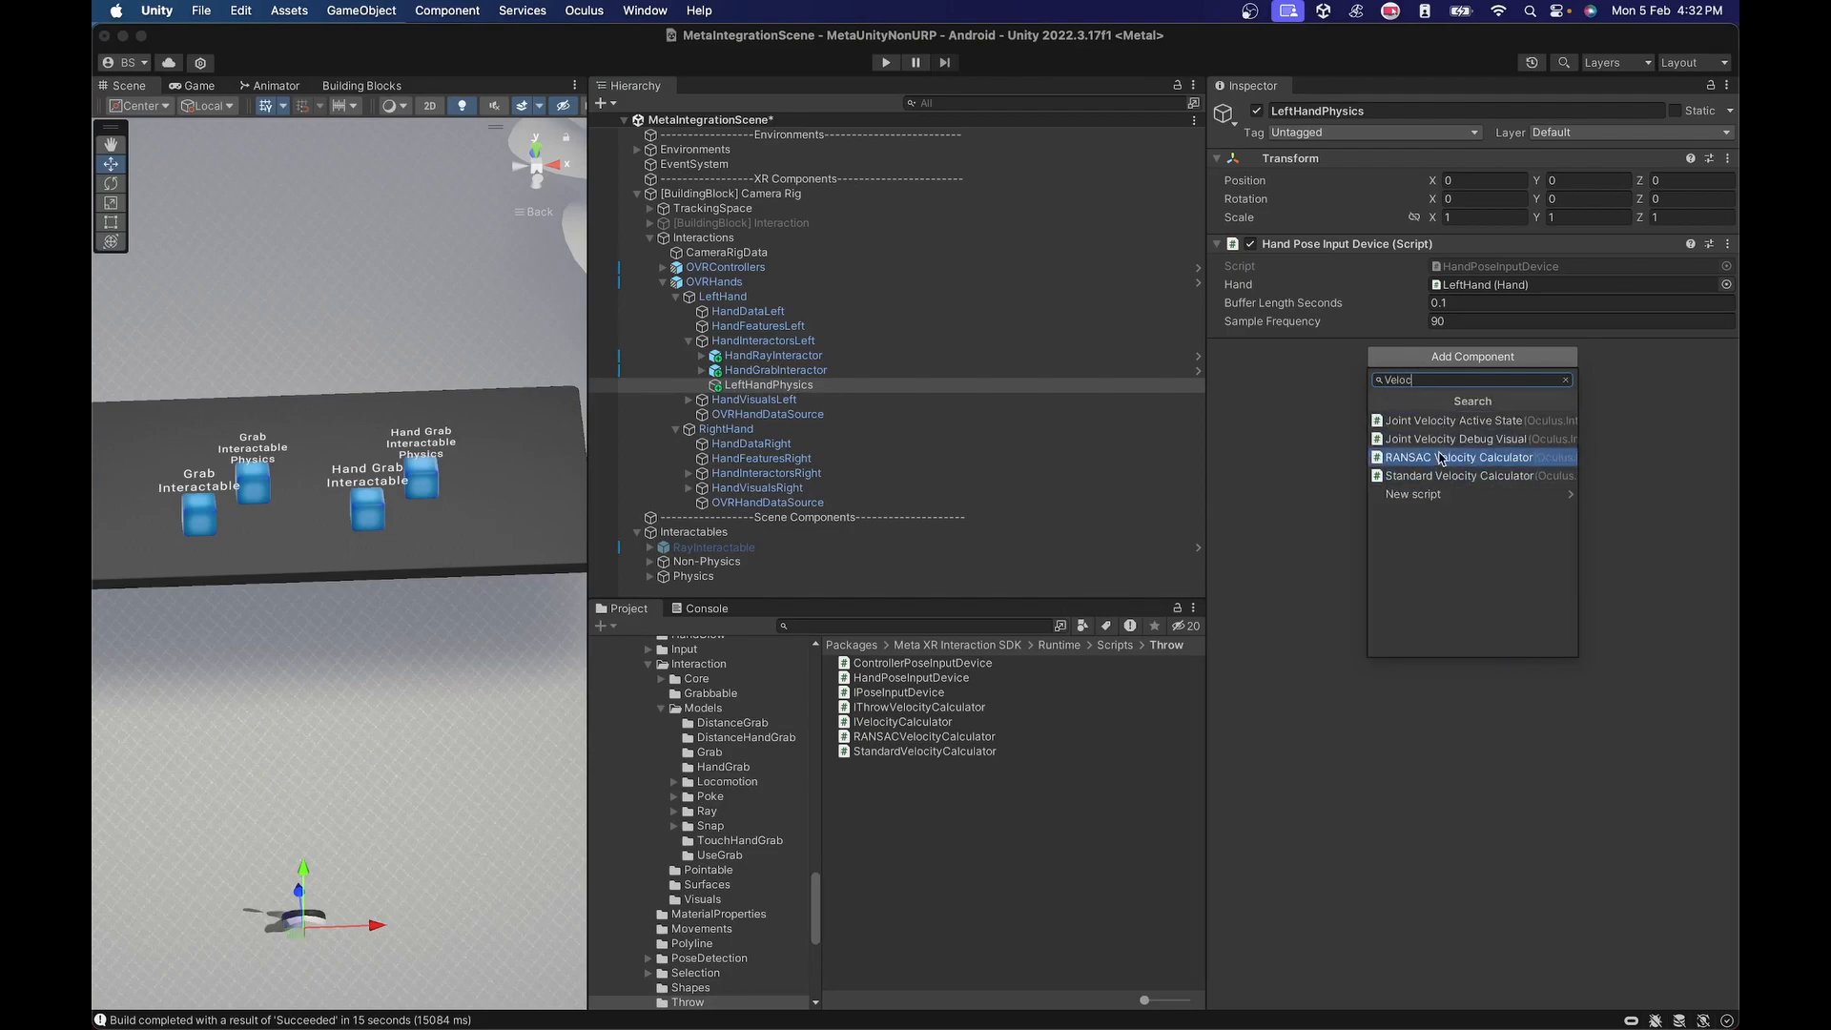
key(Return)
drag(1358, 254, 1478, 393)
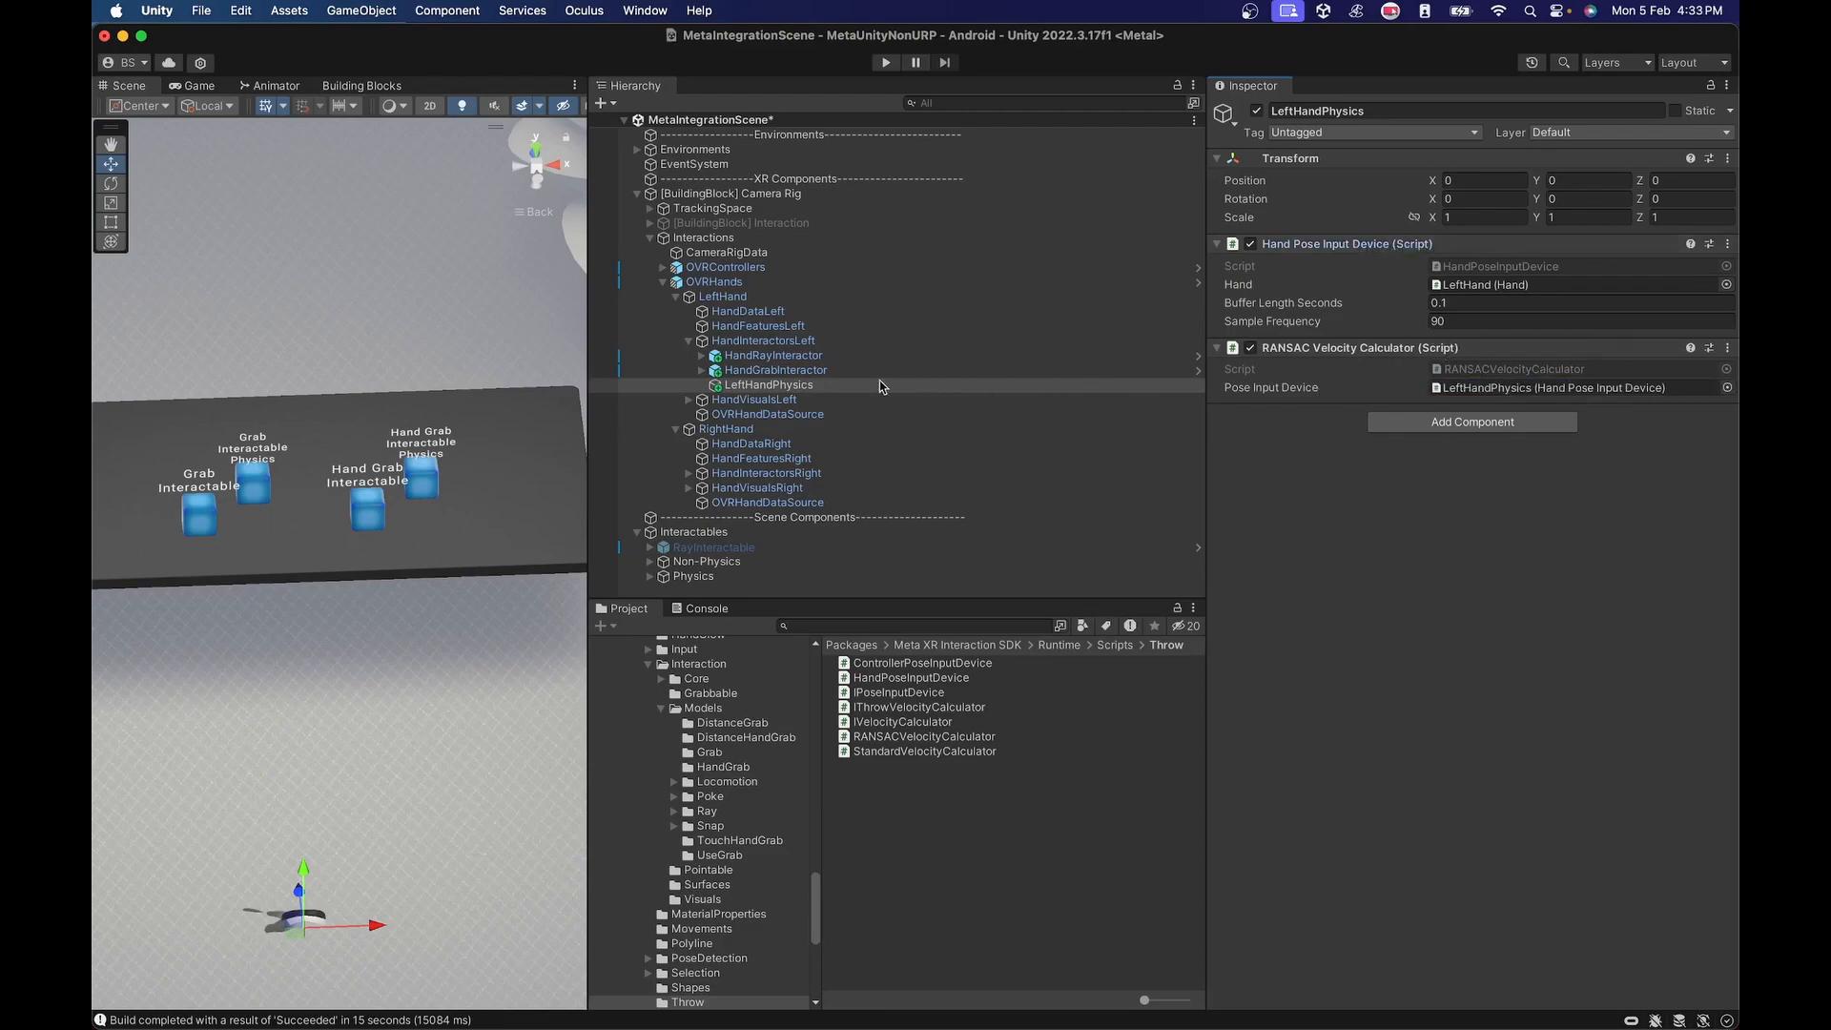
Assign LeftHandPhysics as the optional Velocity Calculator in the Hand Grab Interactor of the left HandGrabInteractor.
click(734, 372)
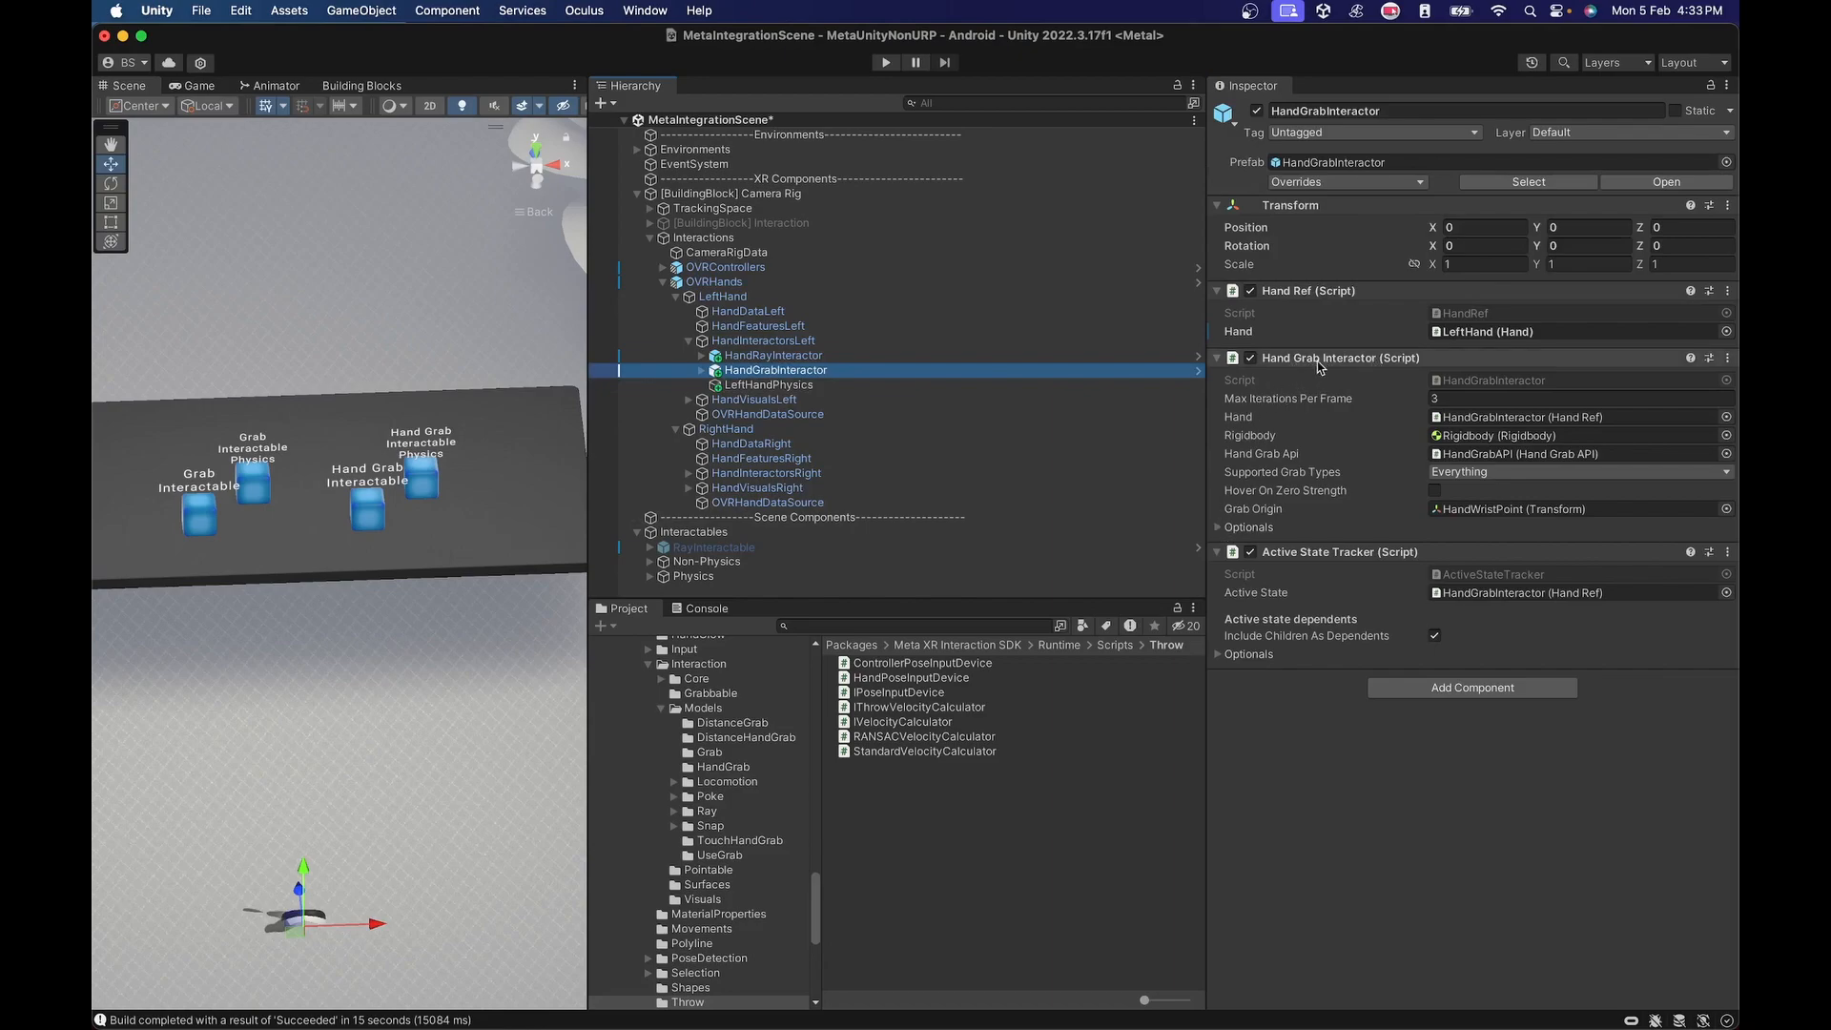
click(1221, 528)
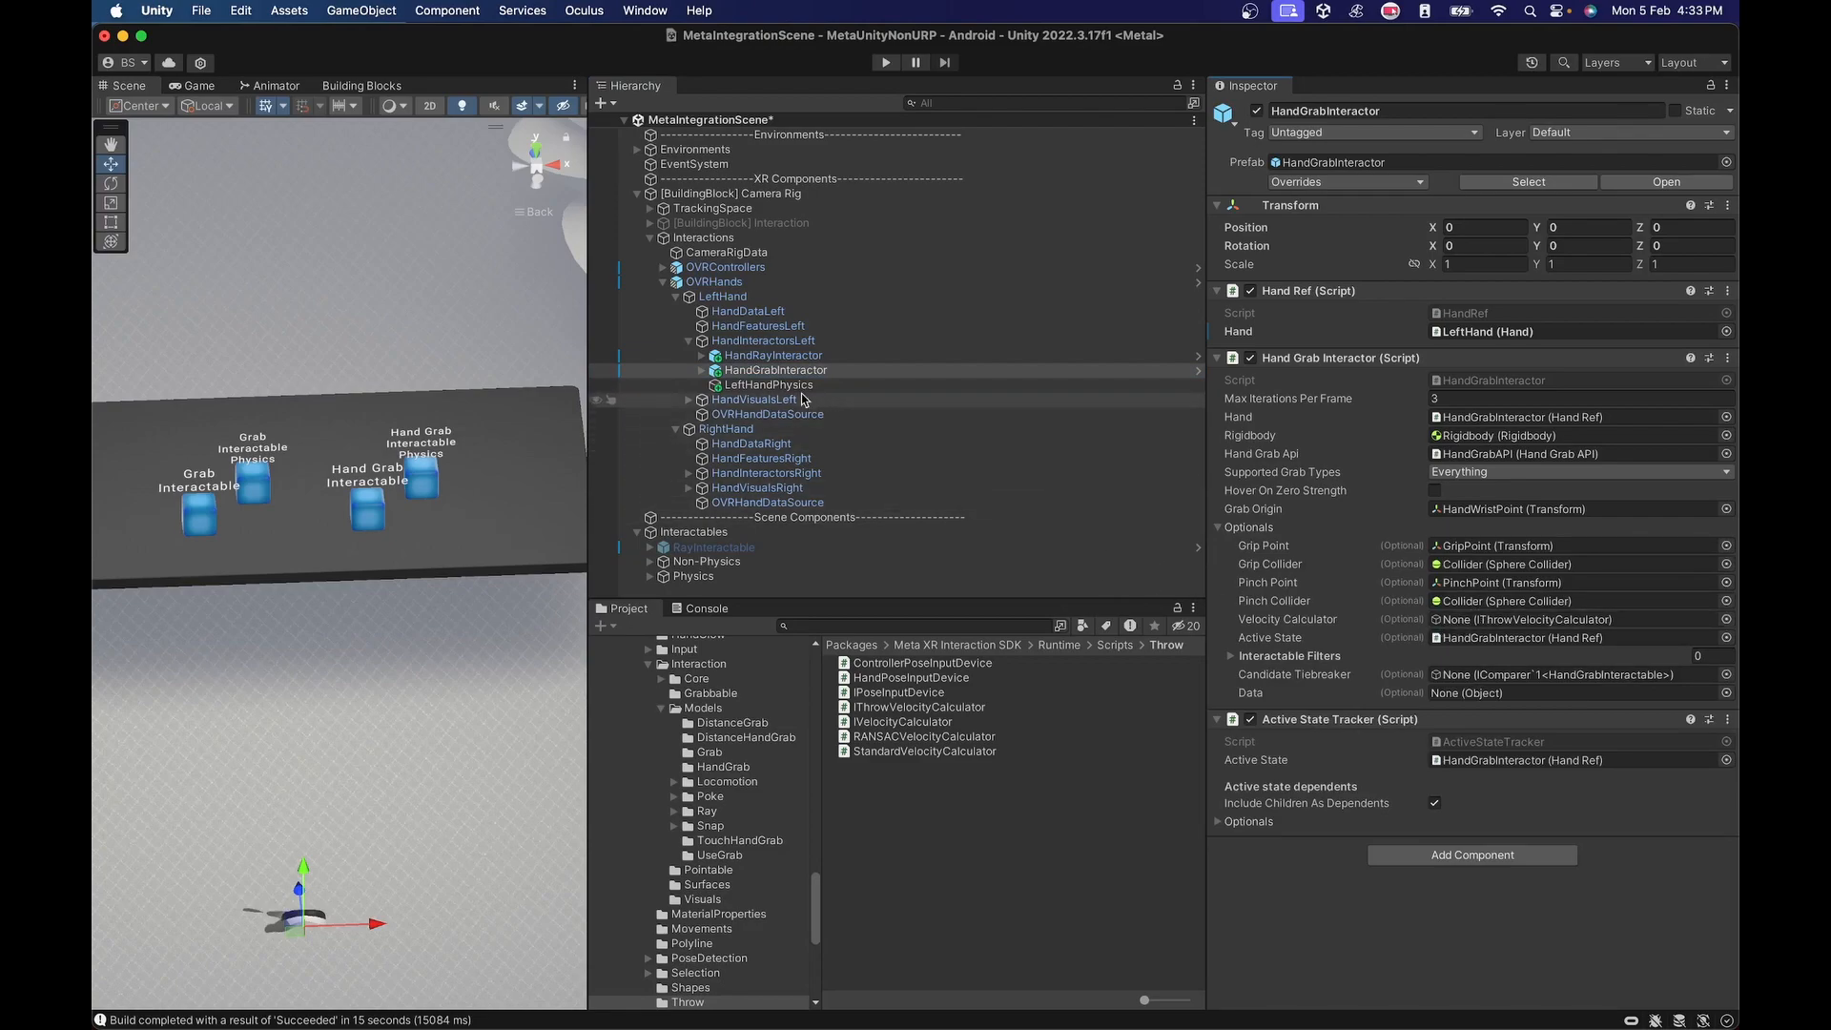
drag(763, 385, 1446, 618)
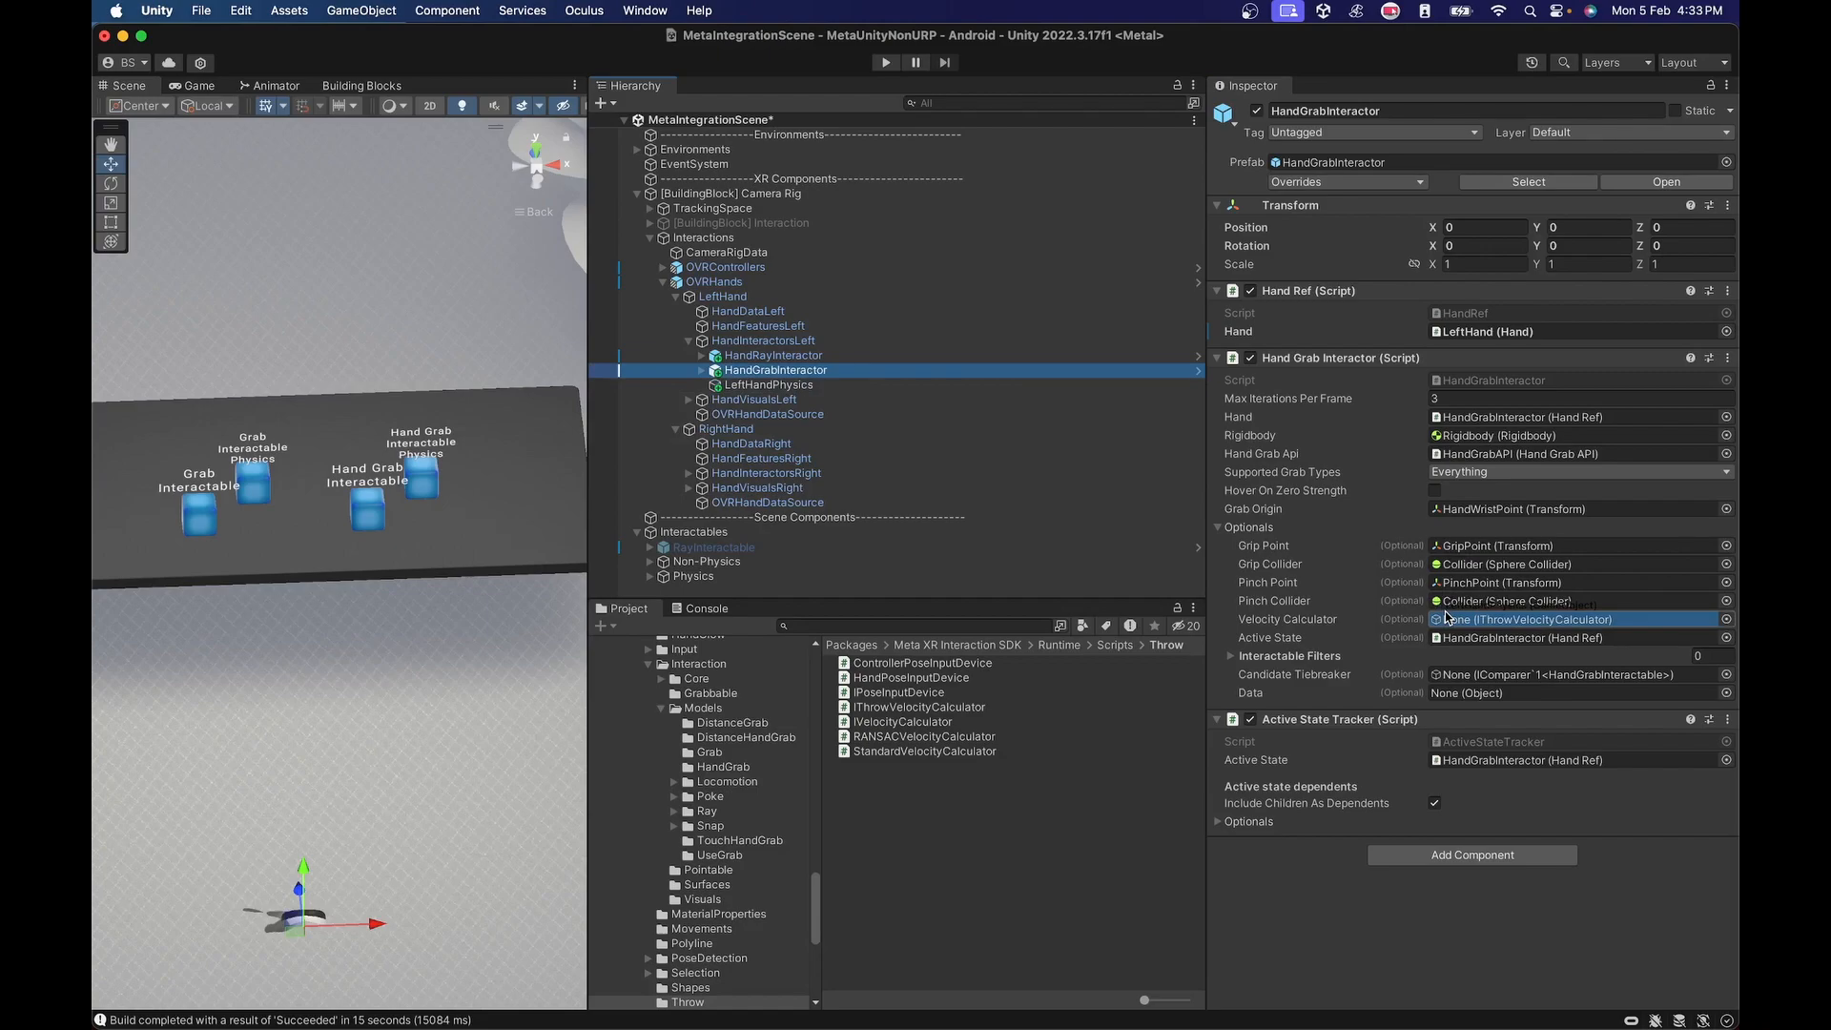
mouse_move(1447, 618)
mouse_down()
mouse_move(1440, 549)
mouse_move(1097, 431)
mouse_move(799, 388)
mouse_move(1441, 622)
mouse_up()
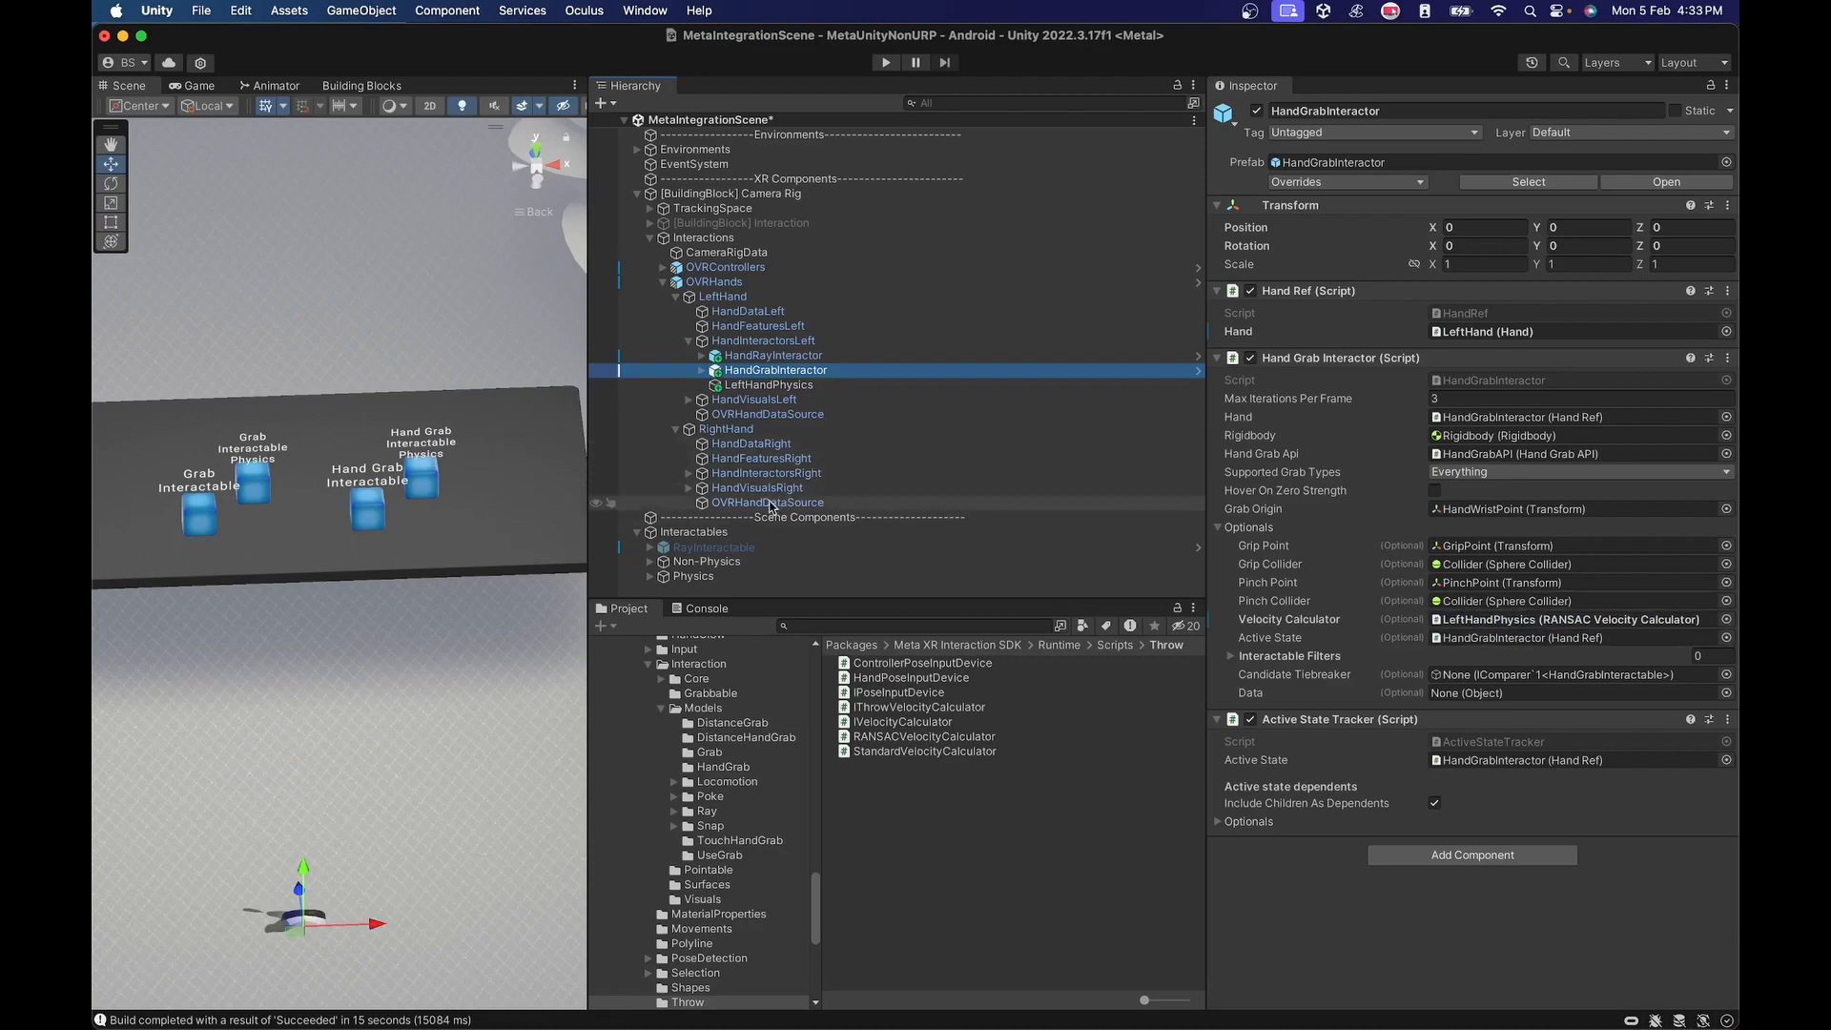
Copy LeftHandPhysics into HandInteractorsRight as a child object.
click(688, 473)
right_click(758, 385)
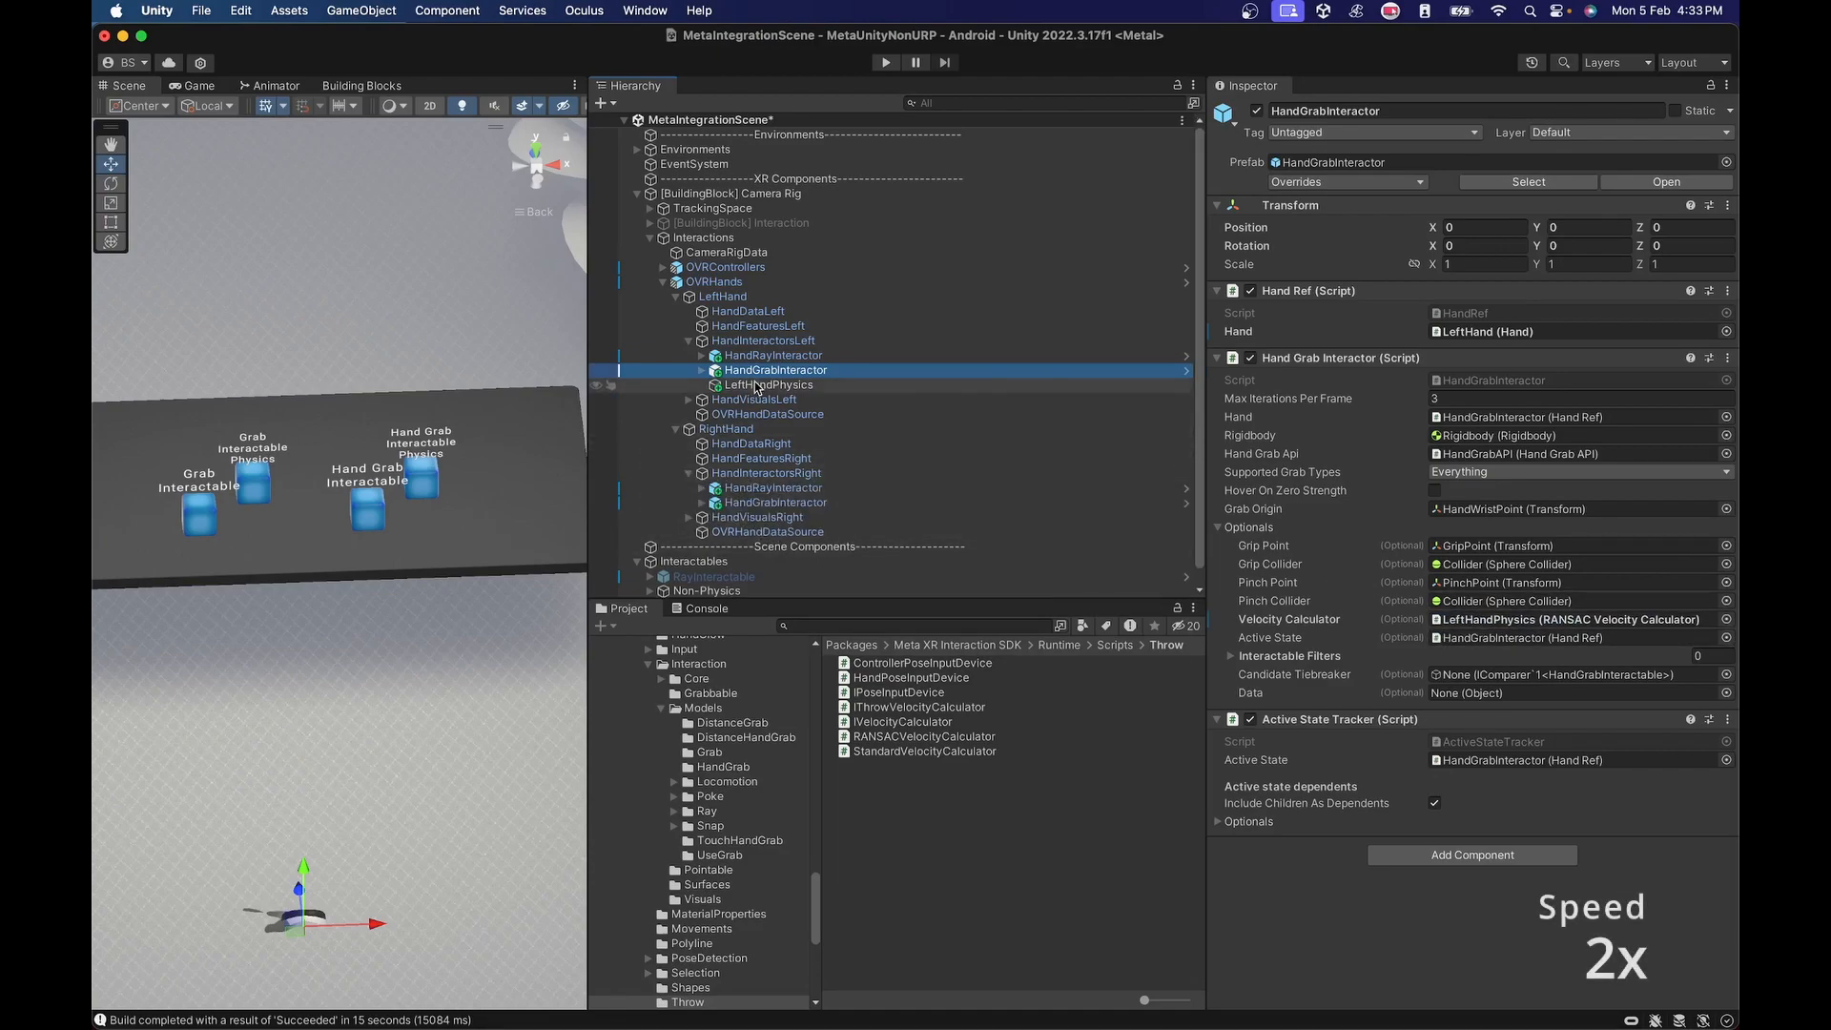
click(784, 324)
right_click(768, 473)
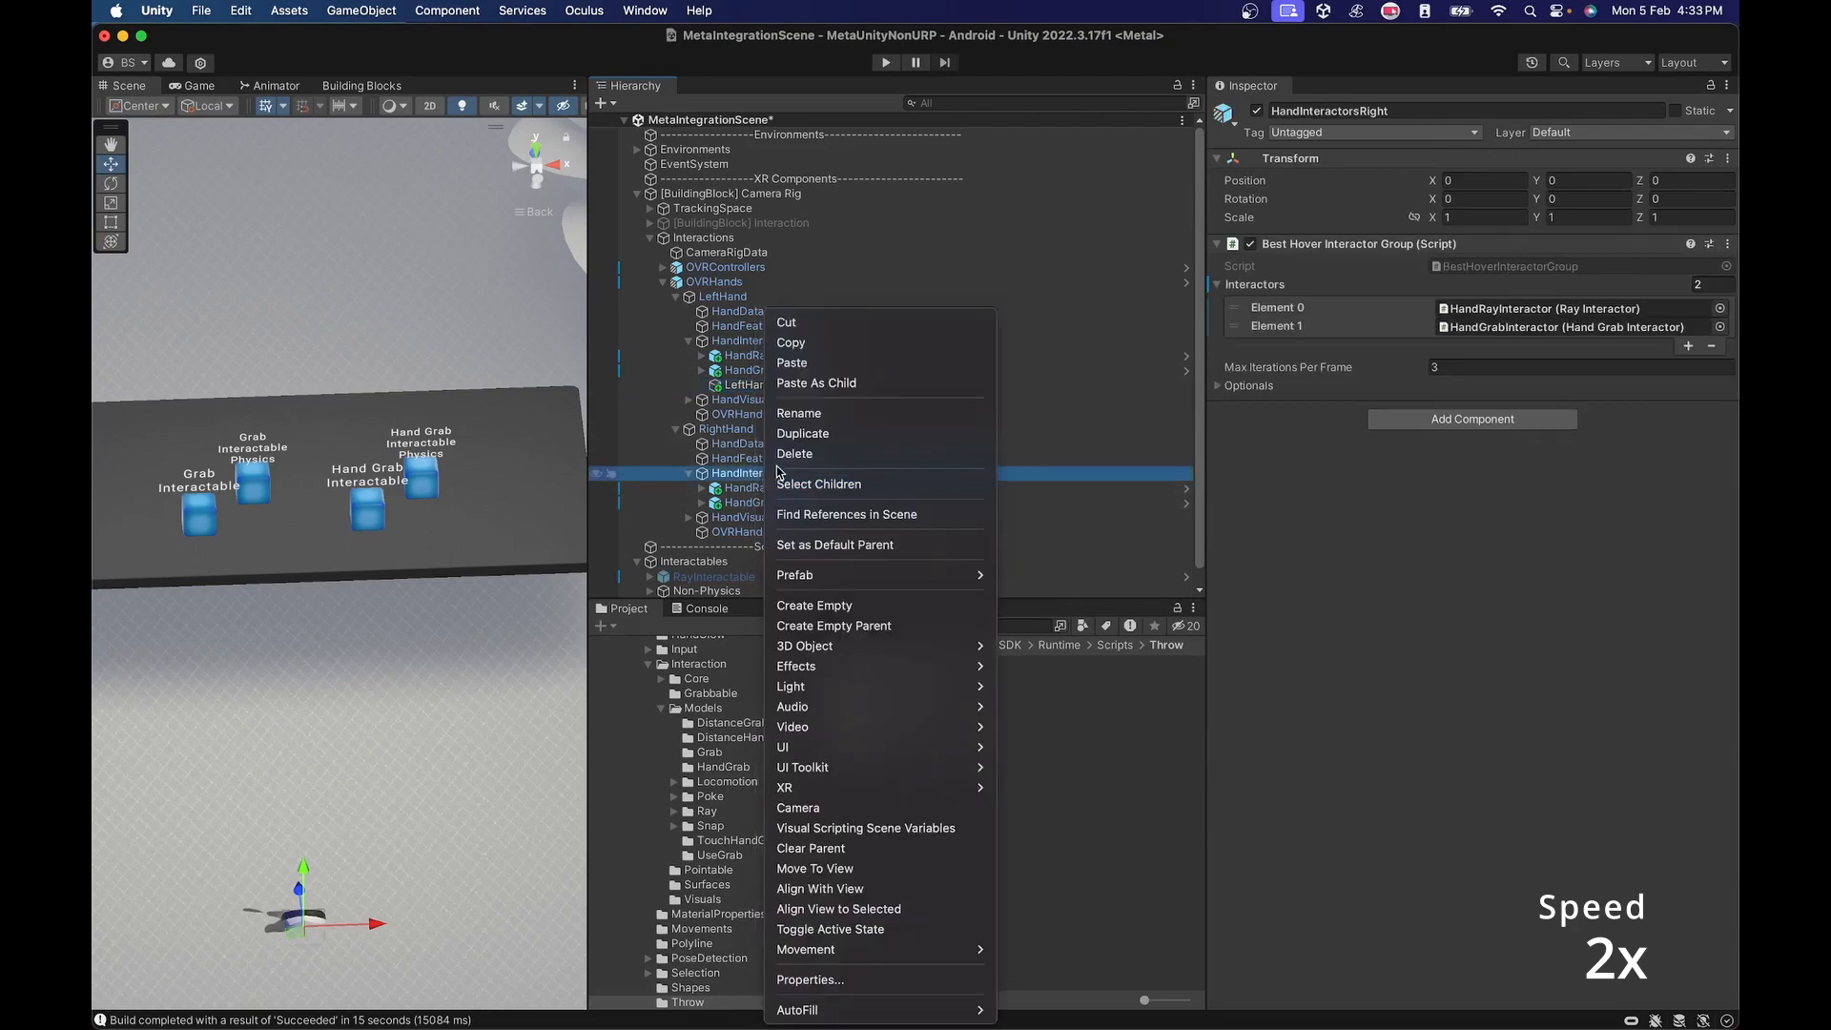
click(818, 384)
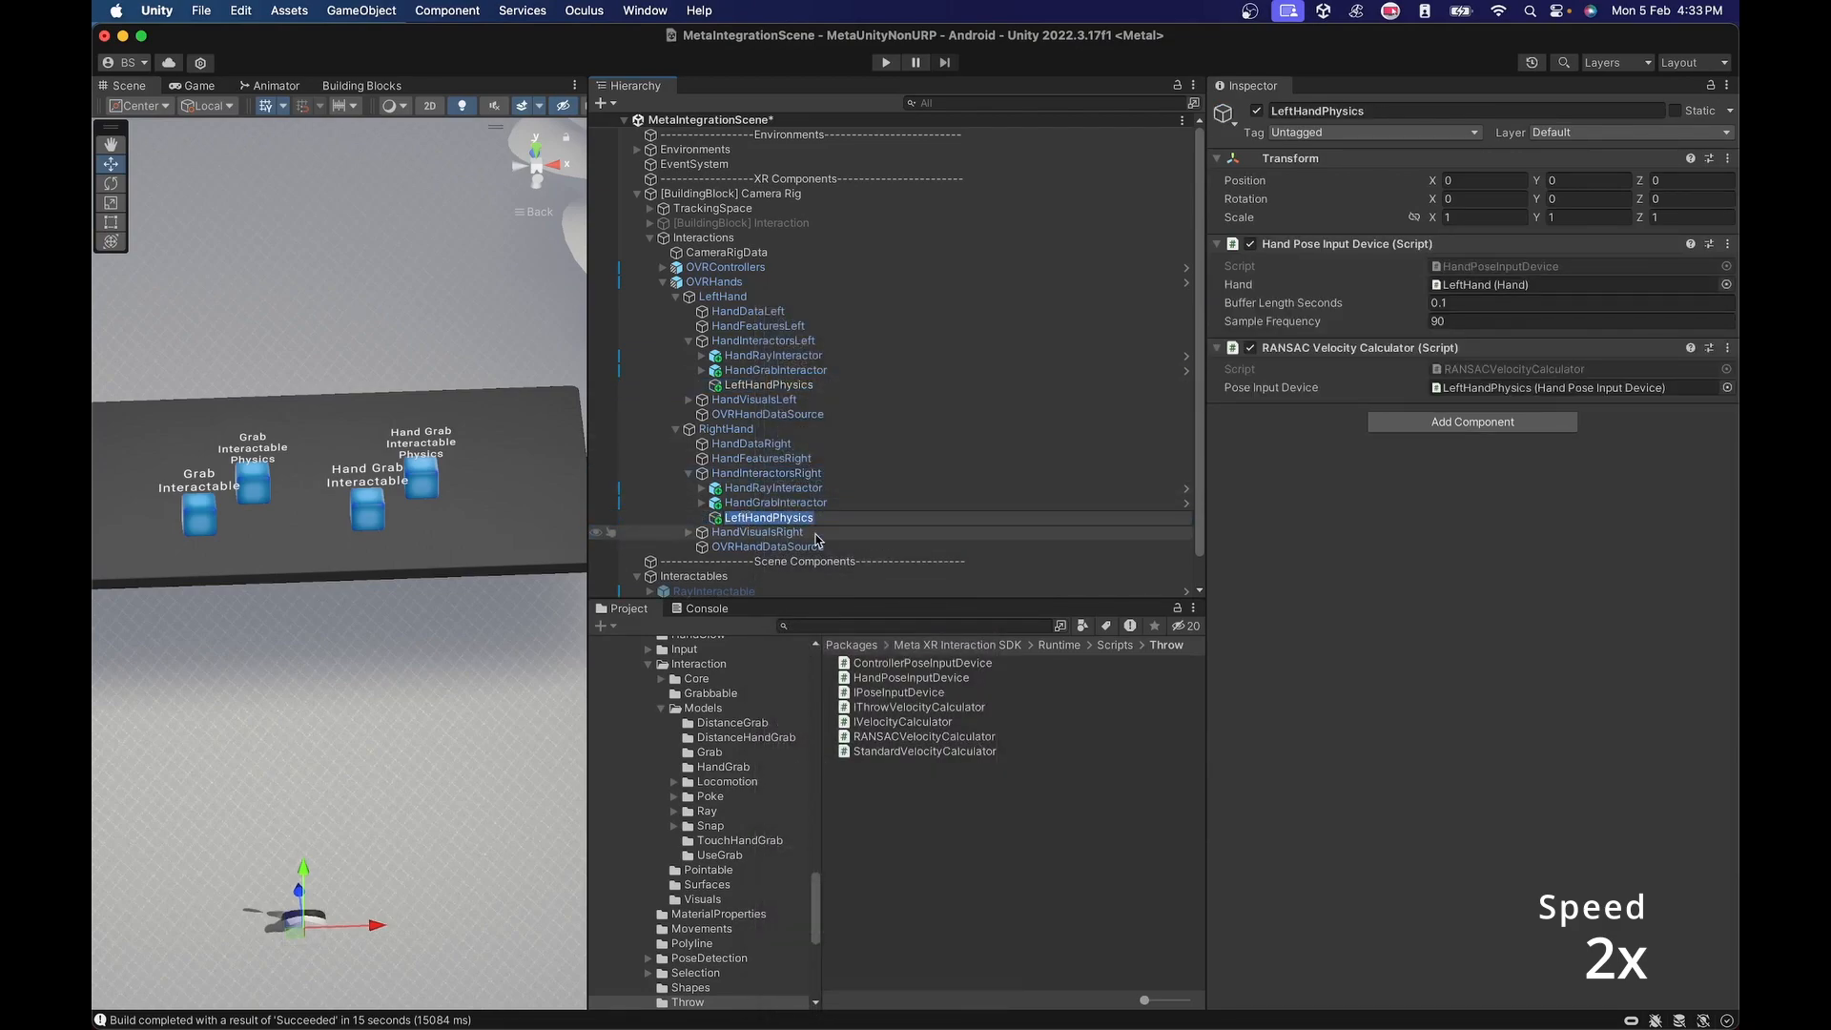
Rename the copied object RightHandPhysics and assign RightHand as the Hand of its Hand Pose Input Device.
key(Right)
key(Right)
key(BackSpace)
key(BackSpace)
key(BackSpace)
key(BackSpace)
text(Right)
key(Return)
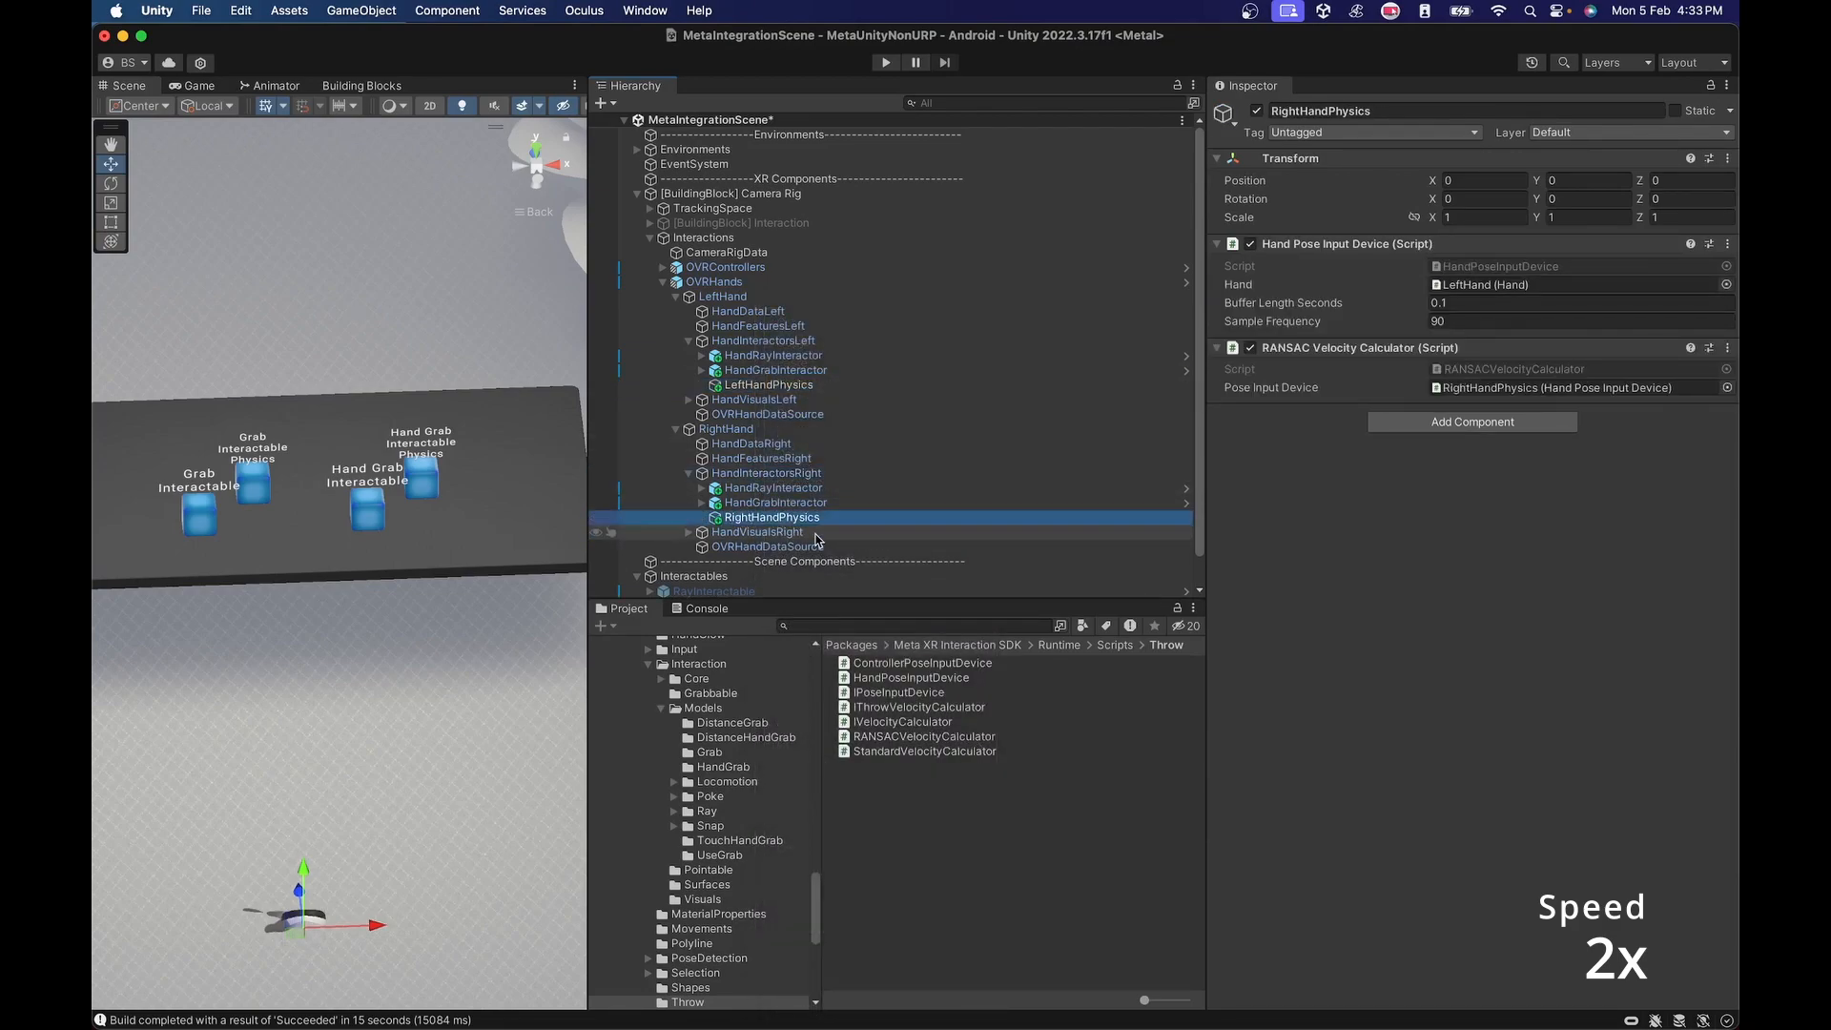
drag(726, 430, 1525, 284)
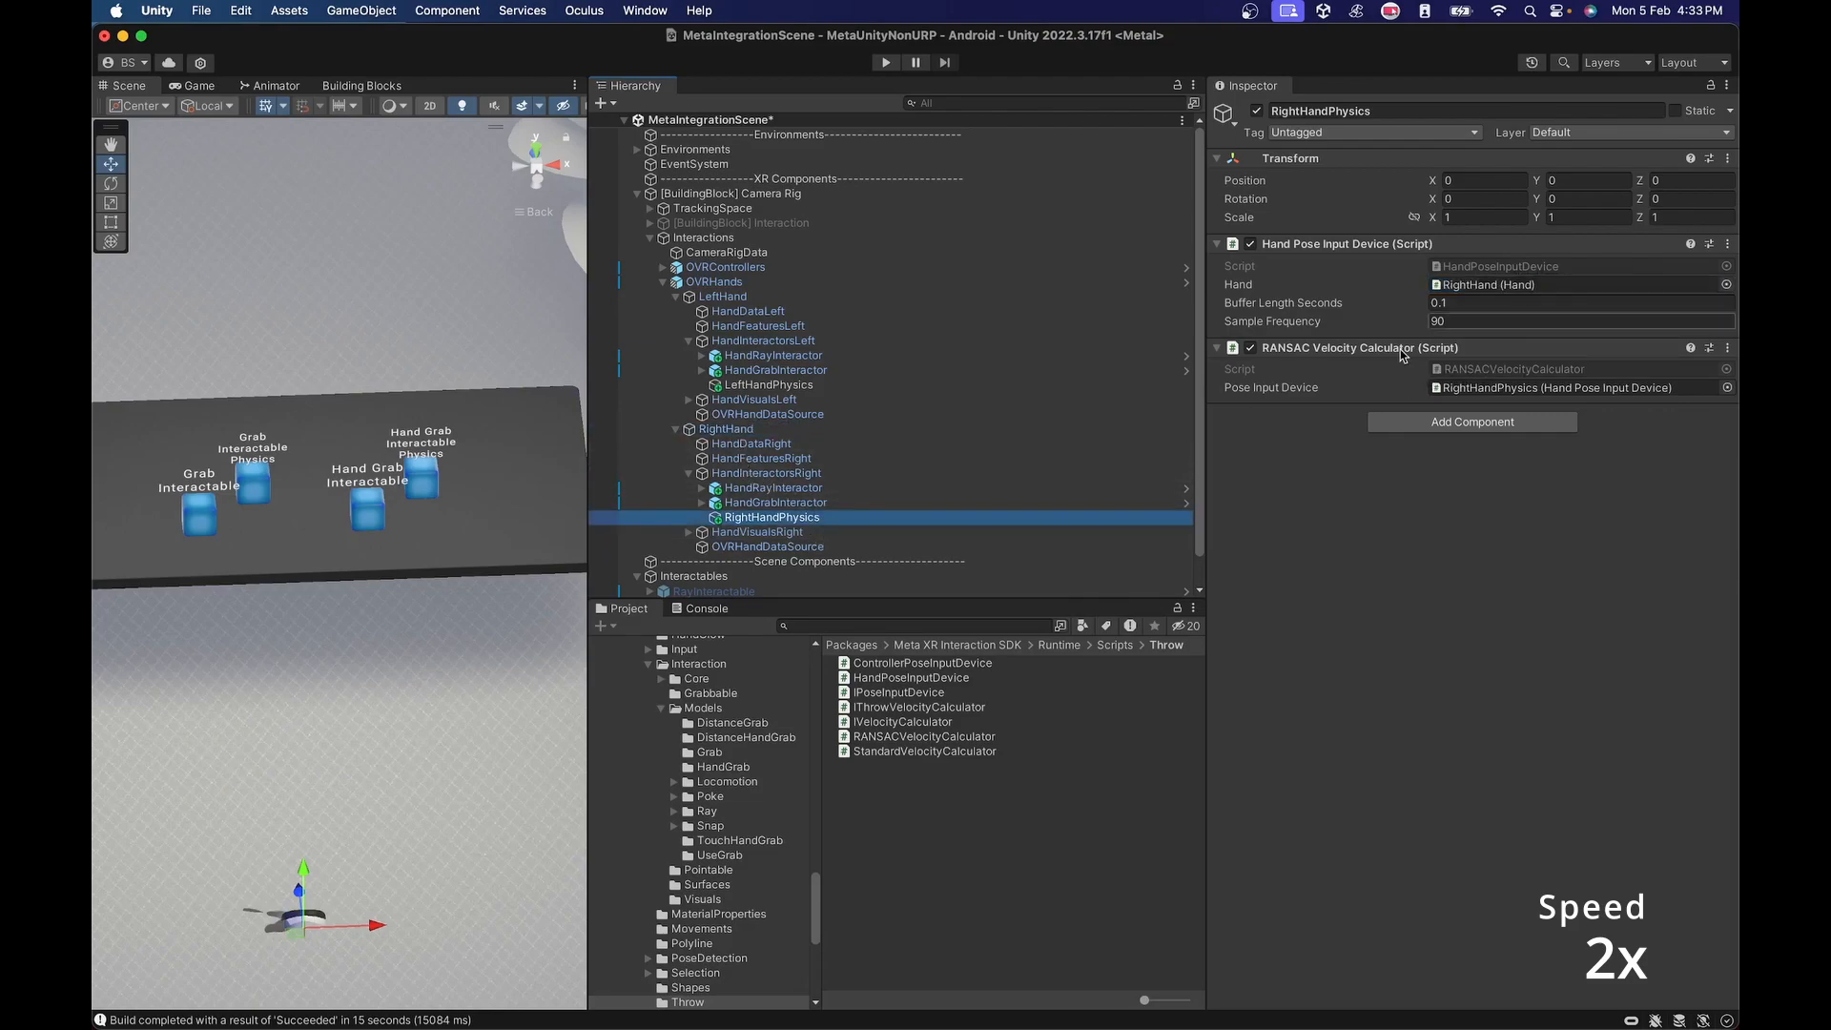
drag(1473, 372, 1488, 386)
Assign RightHandPhysics as the optional Velocity Calculator in the right HandGrabInteractor's Hand Grab Interactor and save the scene.
click(774, 503)
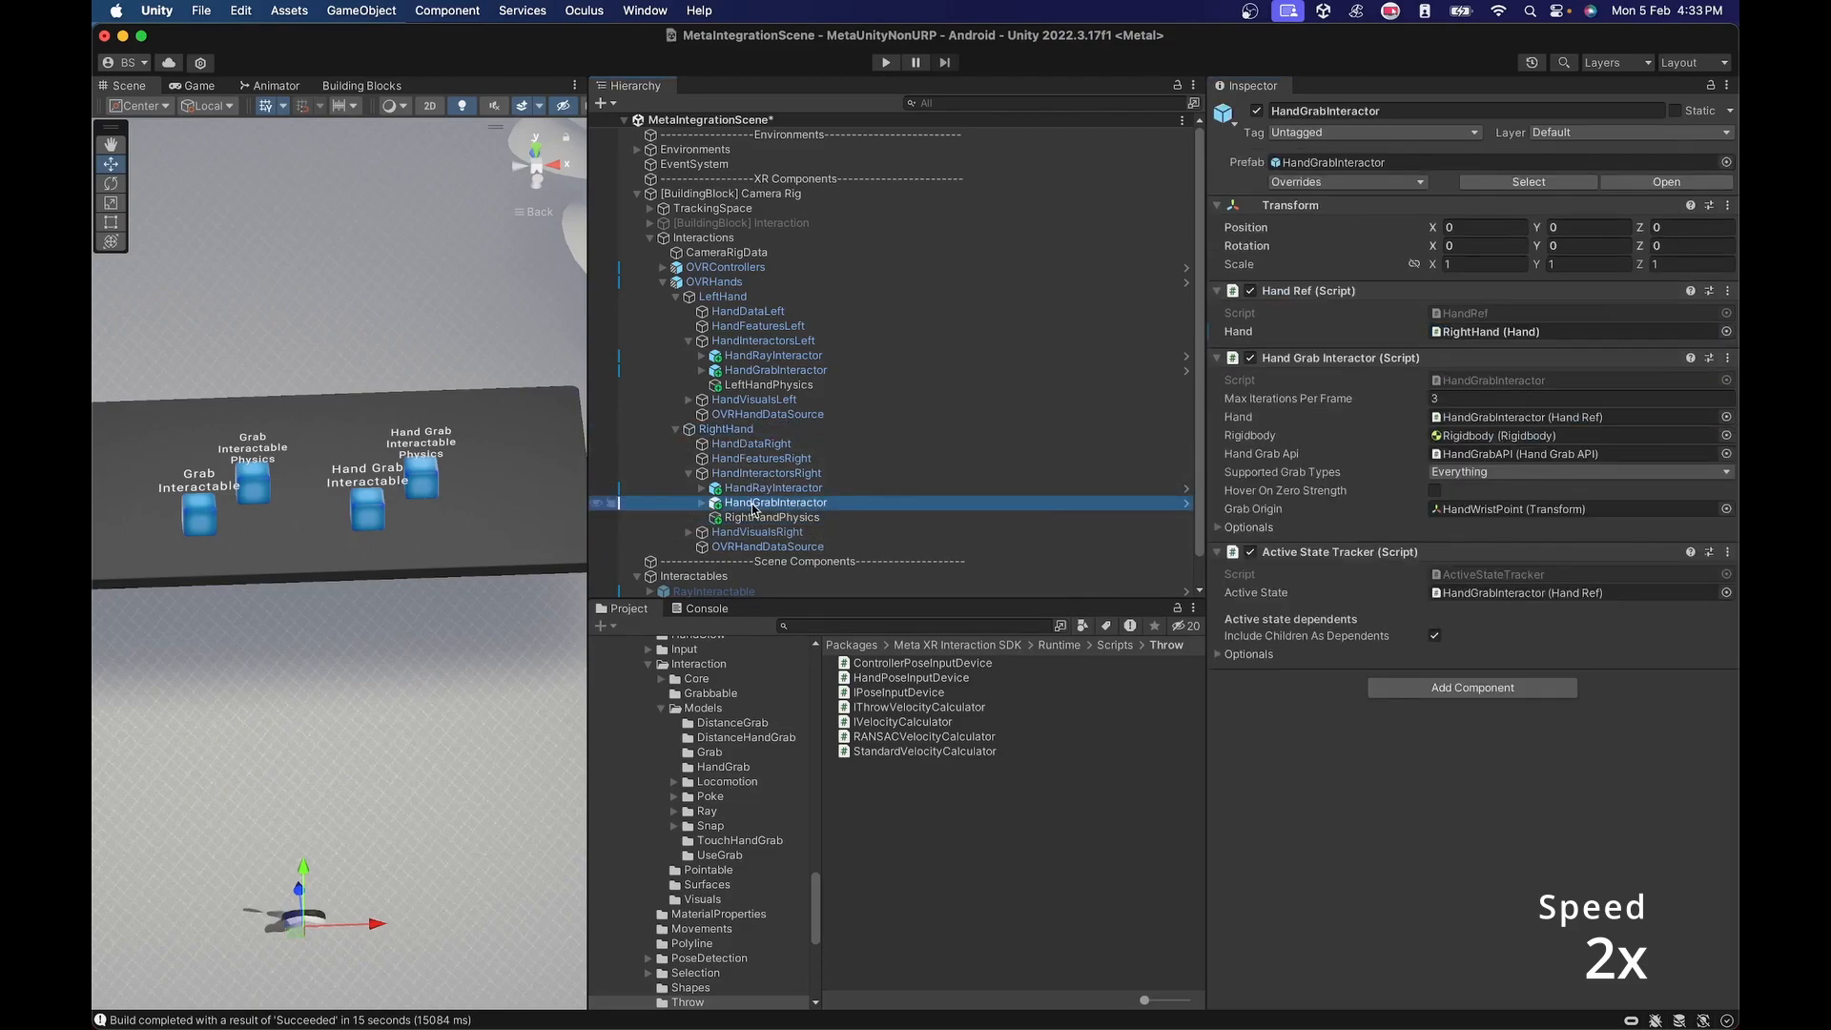
click(1219, 527)
drag(782, 521, 1481, 622)
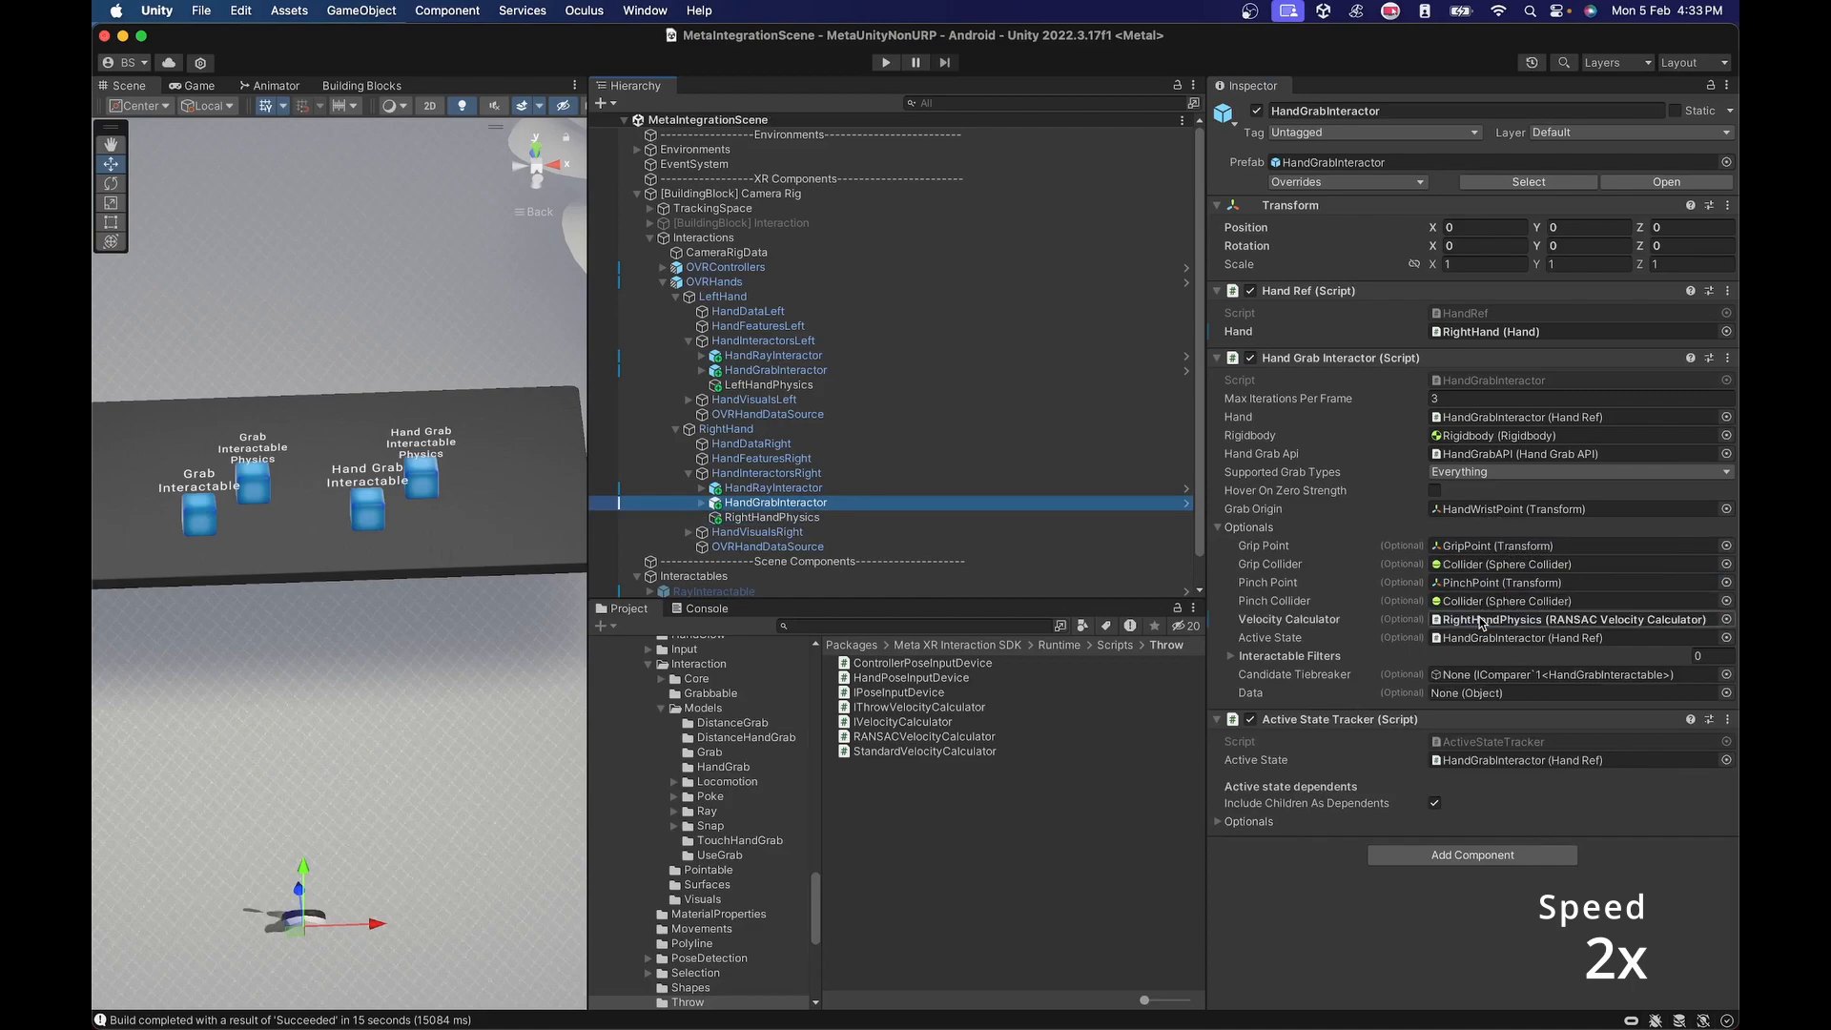
Examine the optional settings of the Grabbable and Grab Interactable components on GrabInteractablePhysics.
click(675, 297)
click(663, 282)
click(650, 357)
click(663, 371)
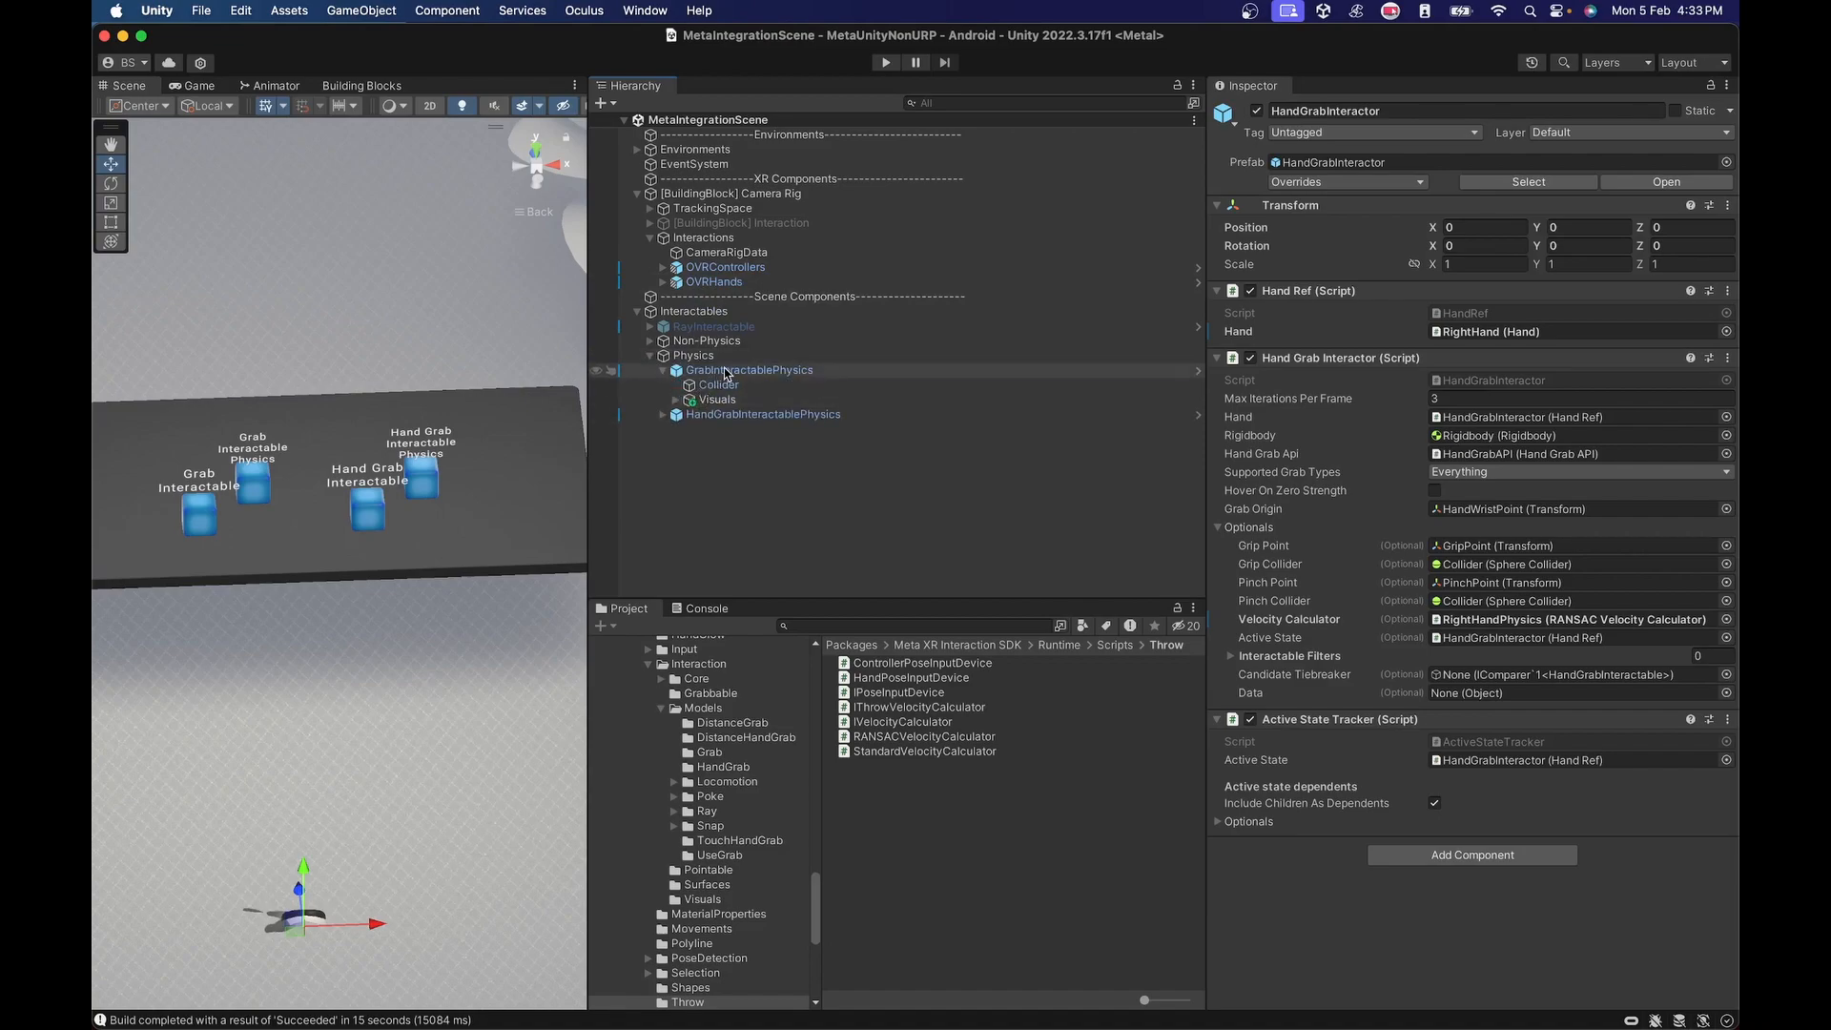
click(727, 372)
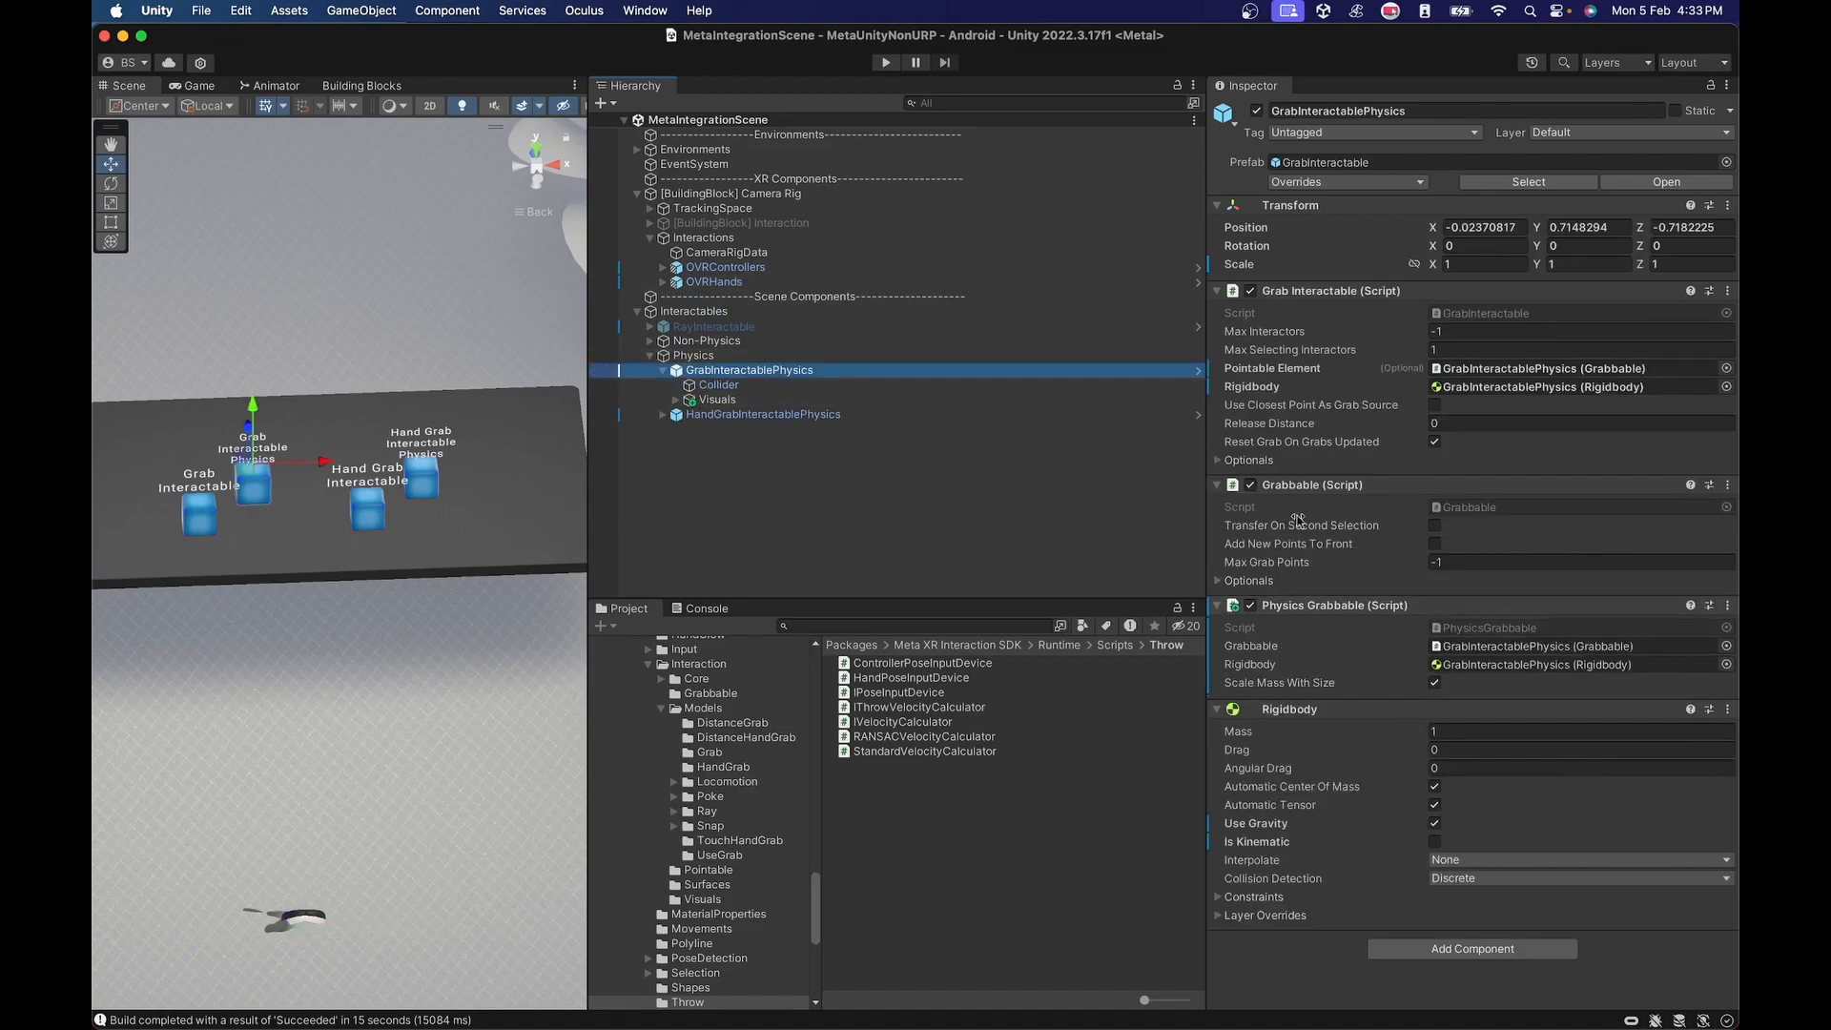
click(1218, 579)
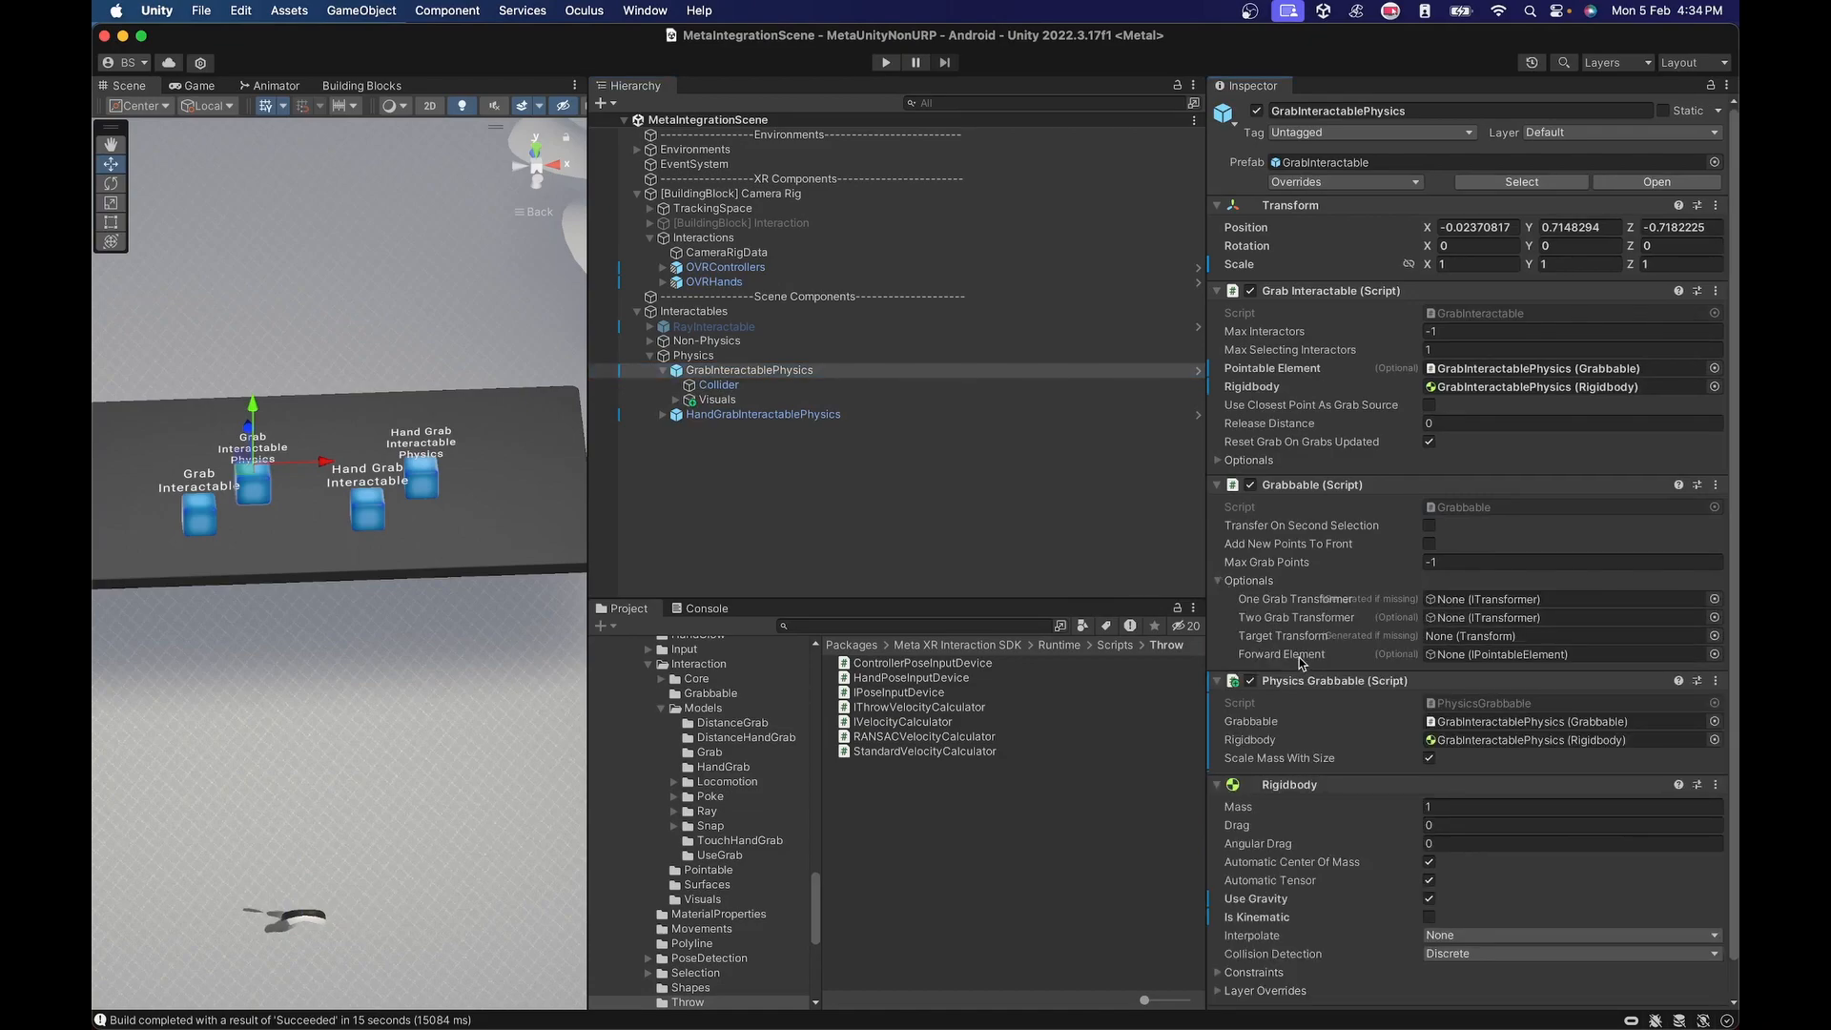
click(1220, 577)
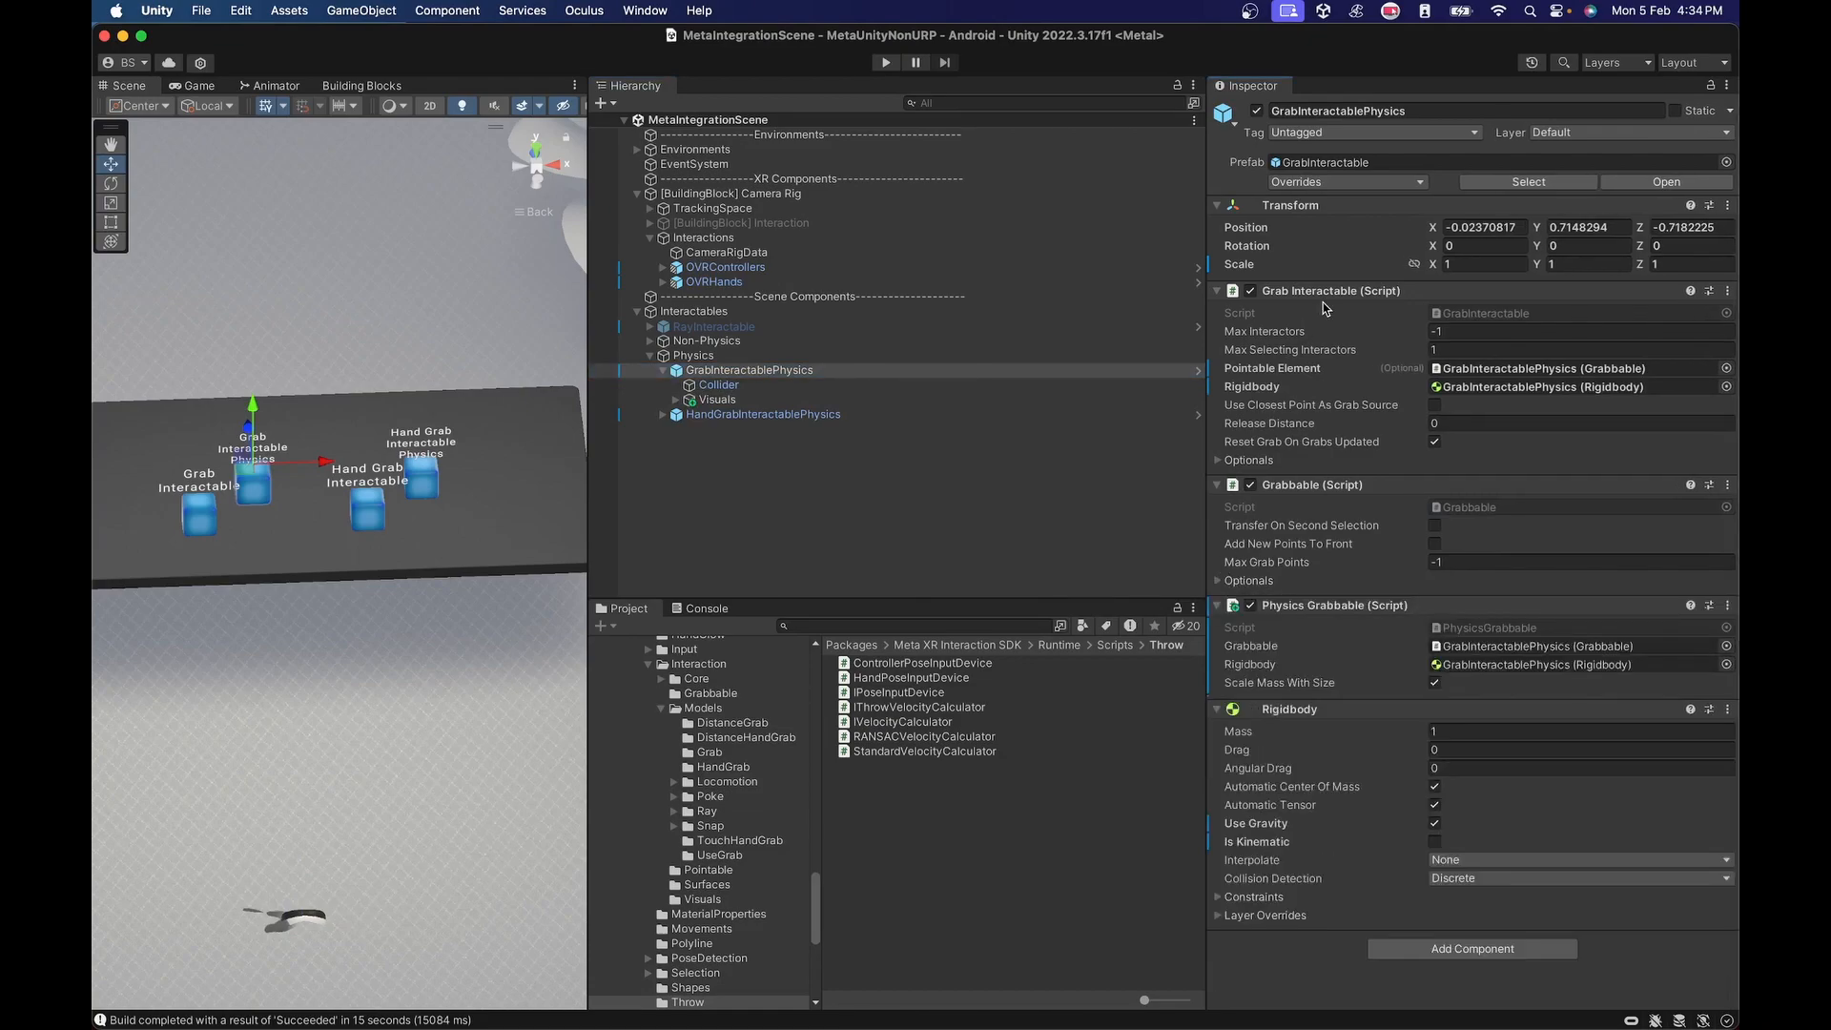
click(1219, 461)
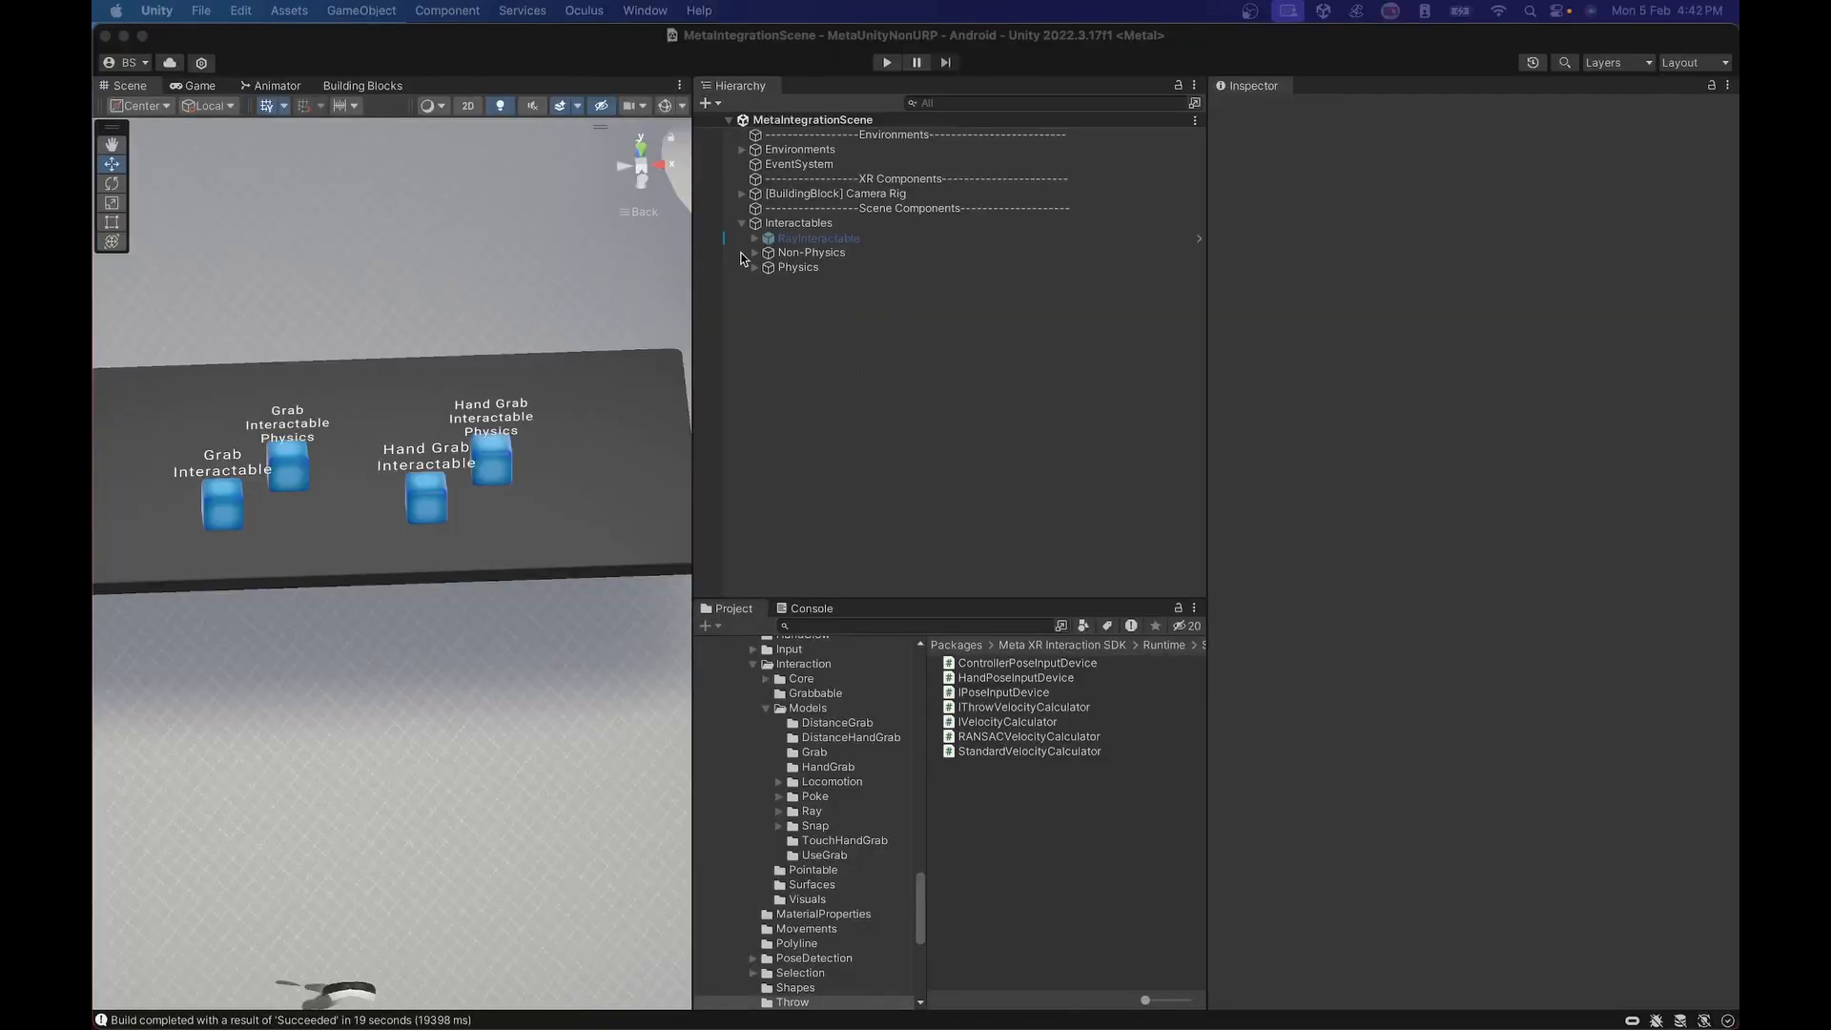
Expand the camera rig's OVRControllers down to both ControllerInteractors groups and inspect the left ControllerGrabInteractor.
click(741, 195)
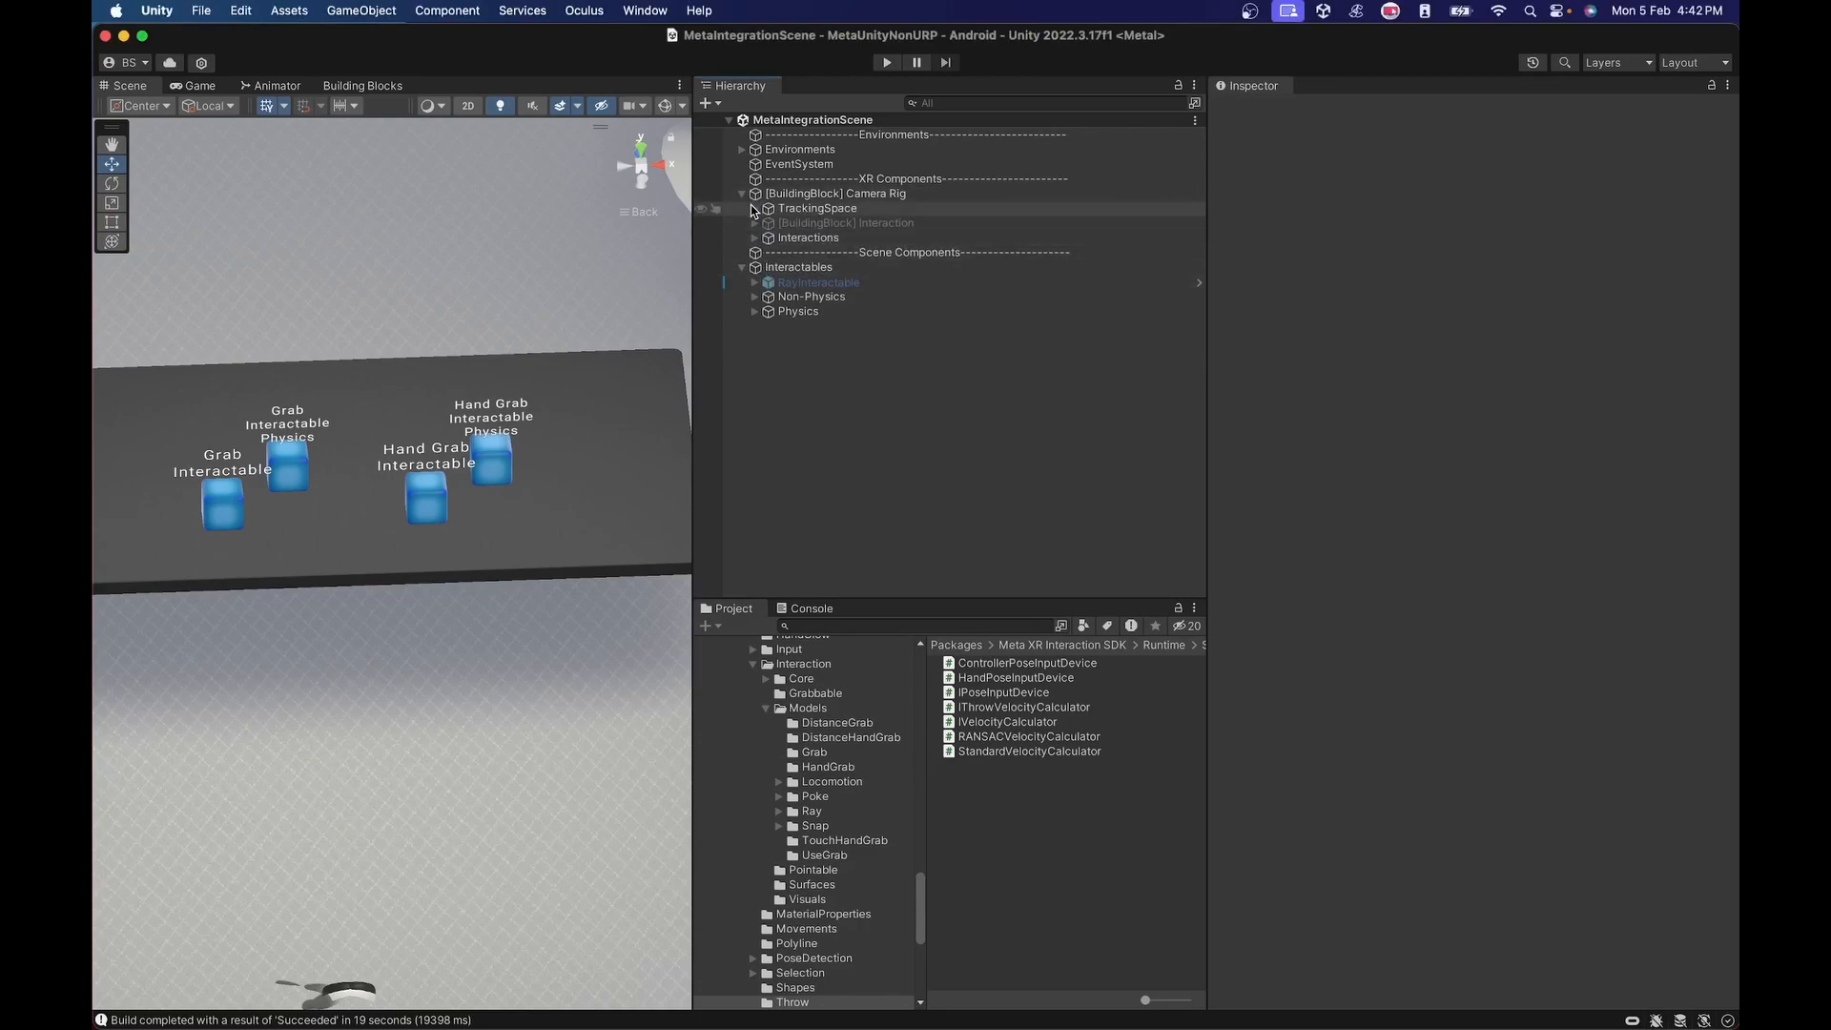
click(754, 239)
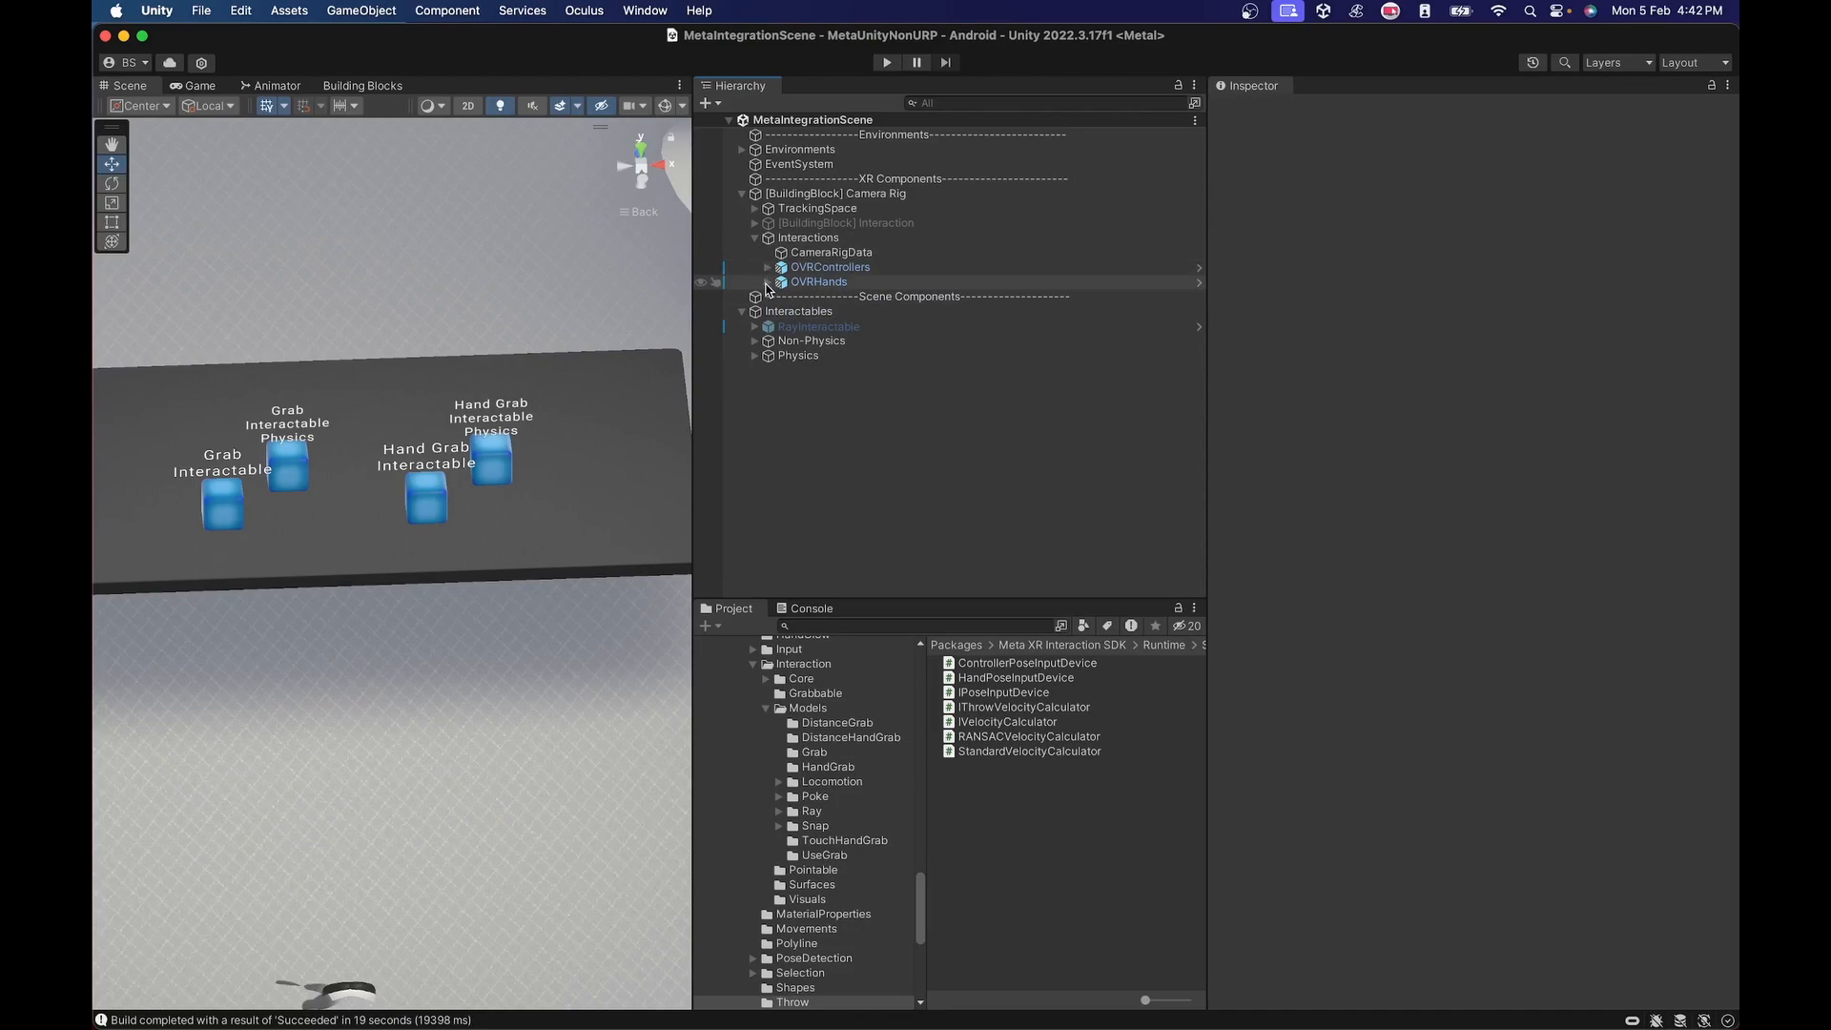
click(768, 267)
click(781, 282)
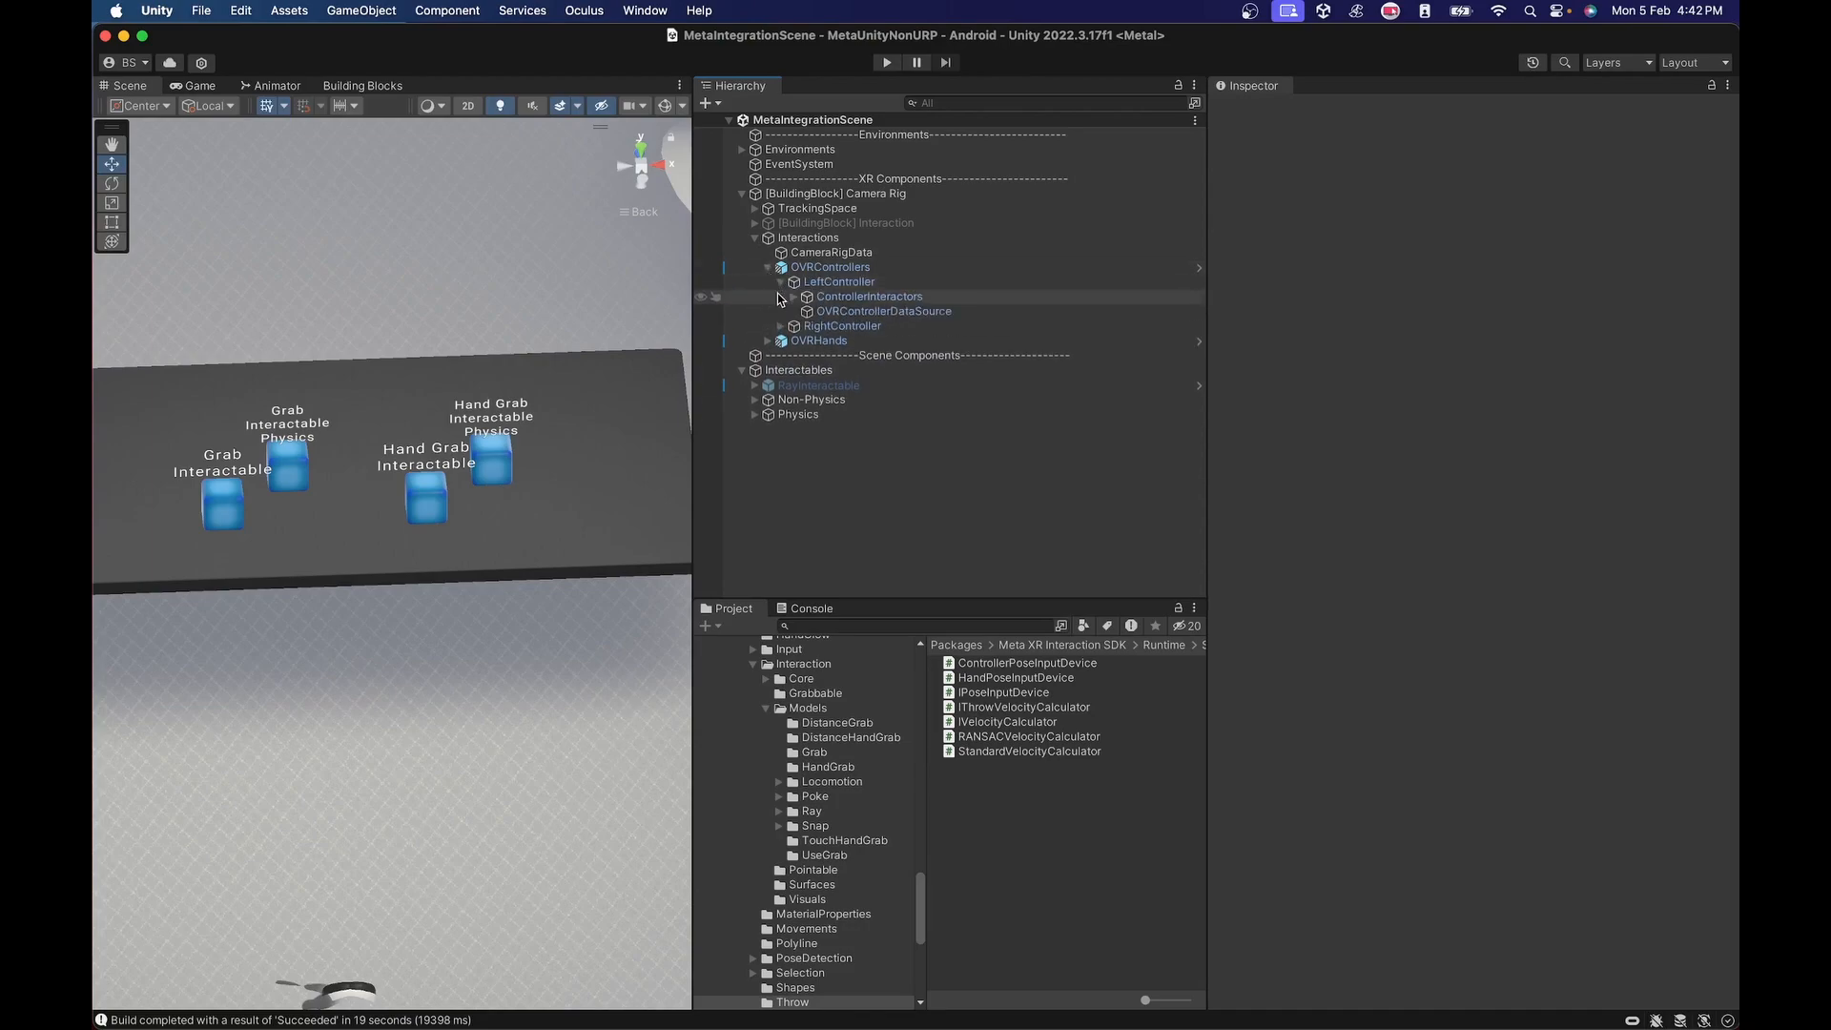
click(780, 327)
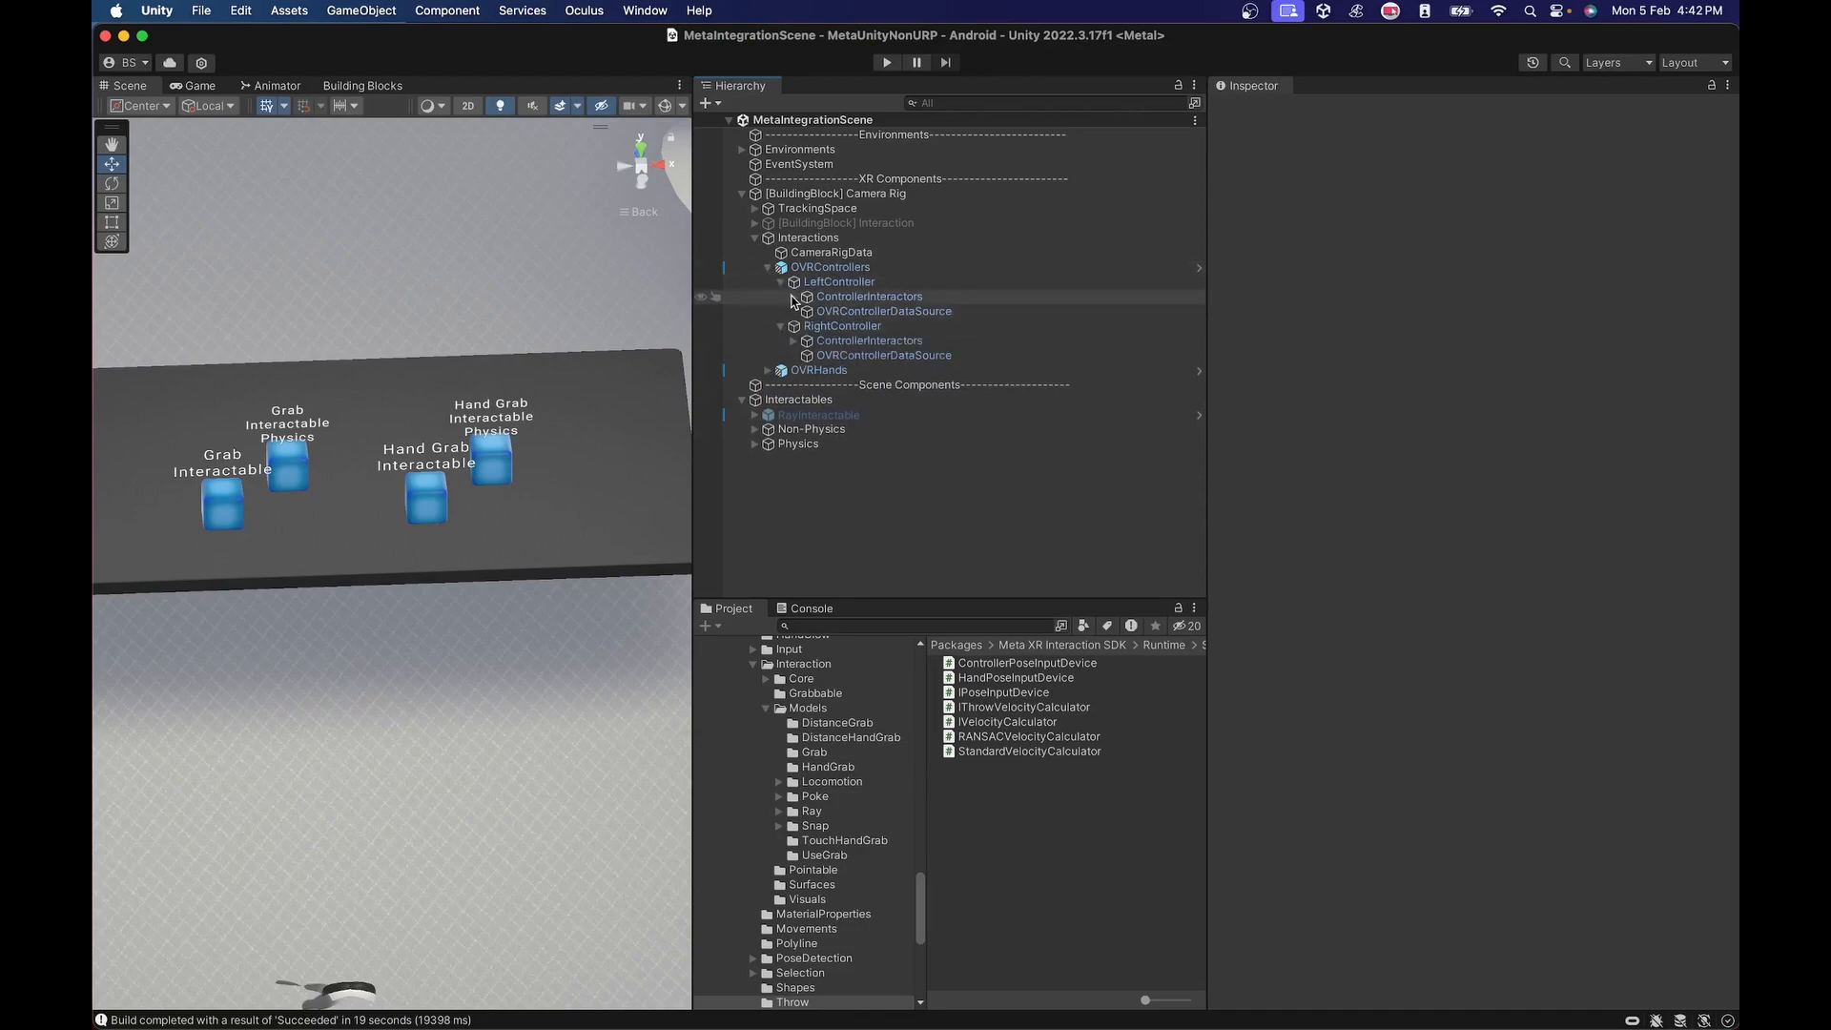
click(792, 297)
click(793, 384)
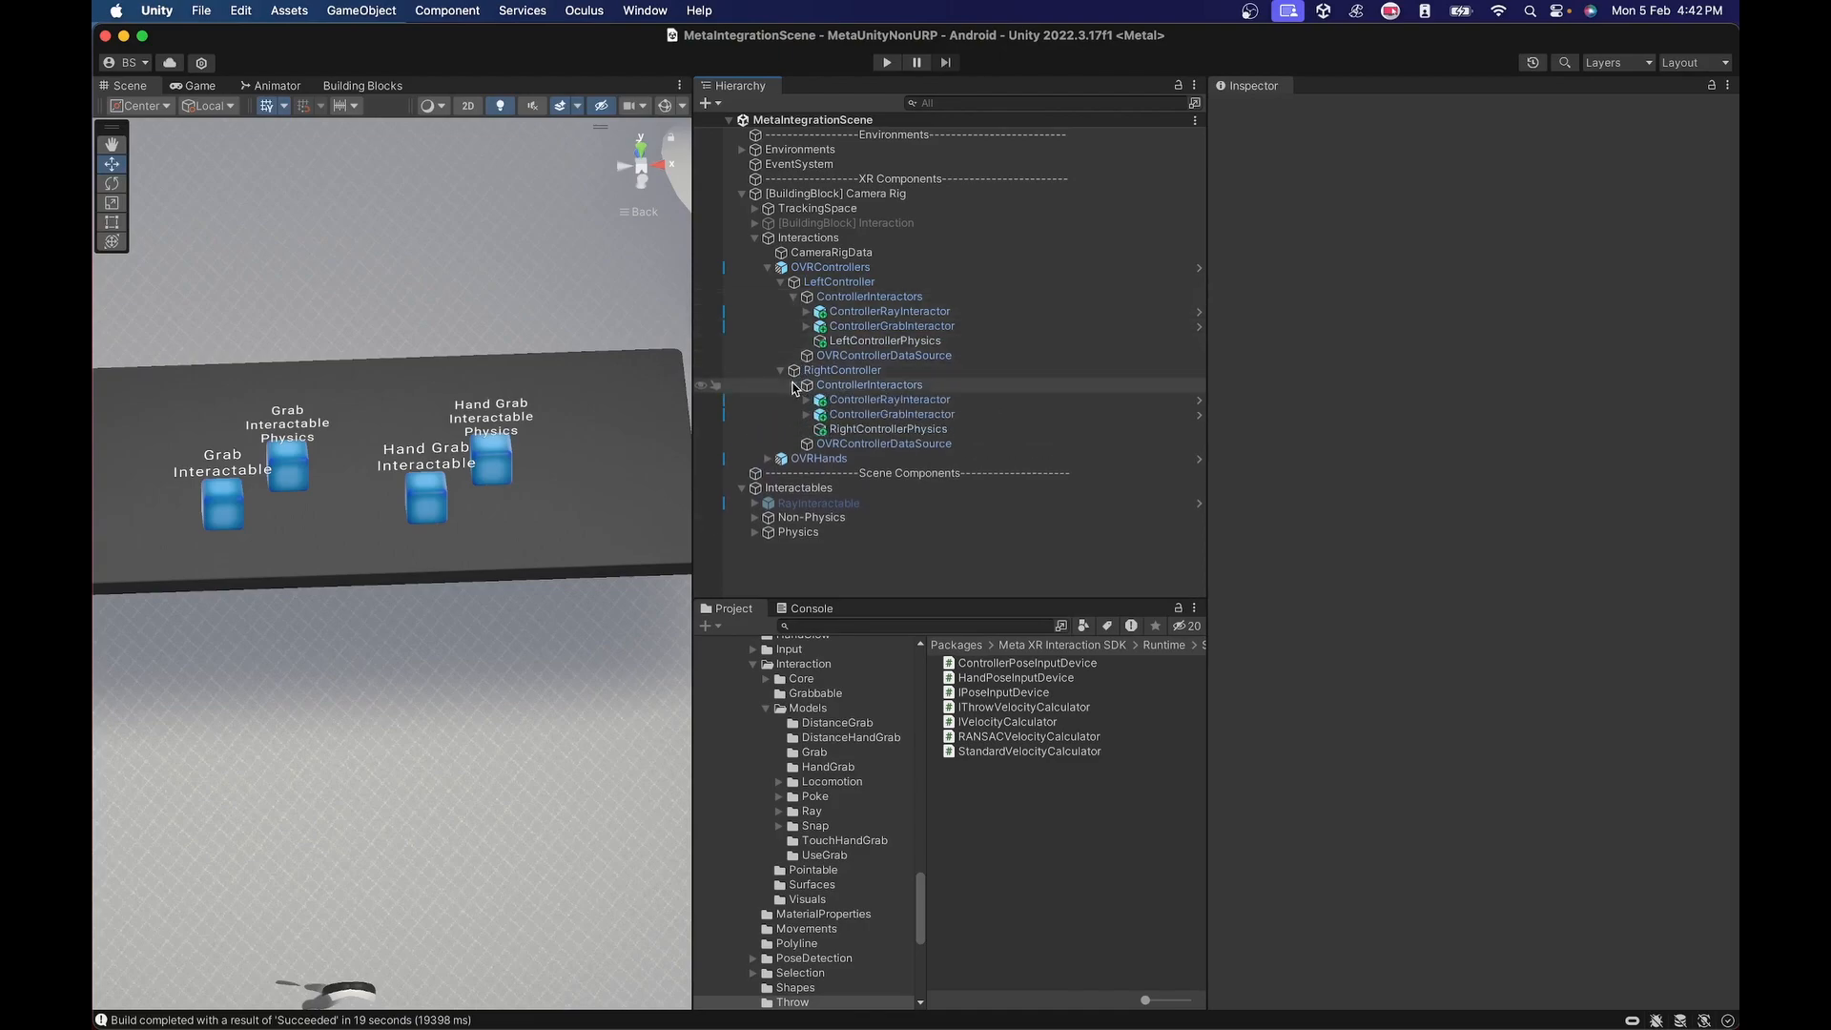
click(917, 327)
Search the packages for DistanceGrab and open the DistanceHandGrab prefabs folder containing ControllerDistanceGrabInteractor.
click(885, 625)
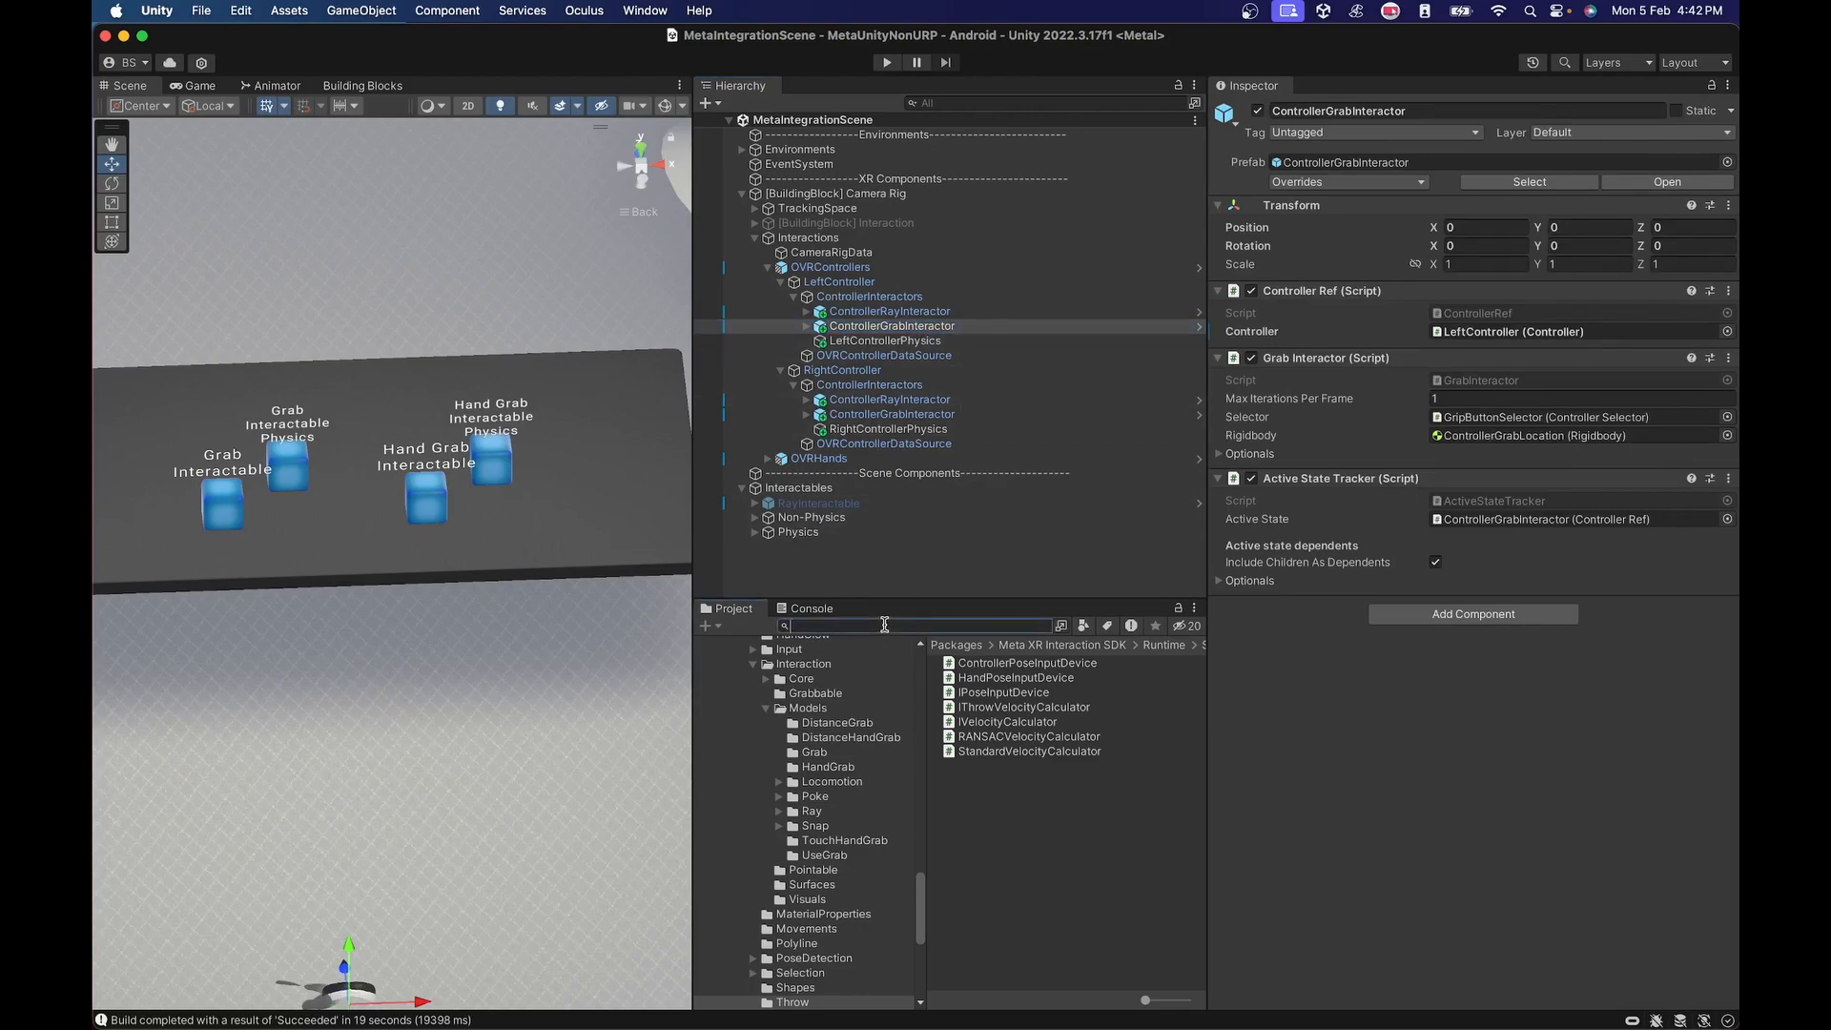
text(DistanceGrab)
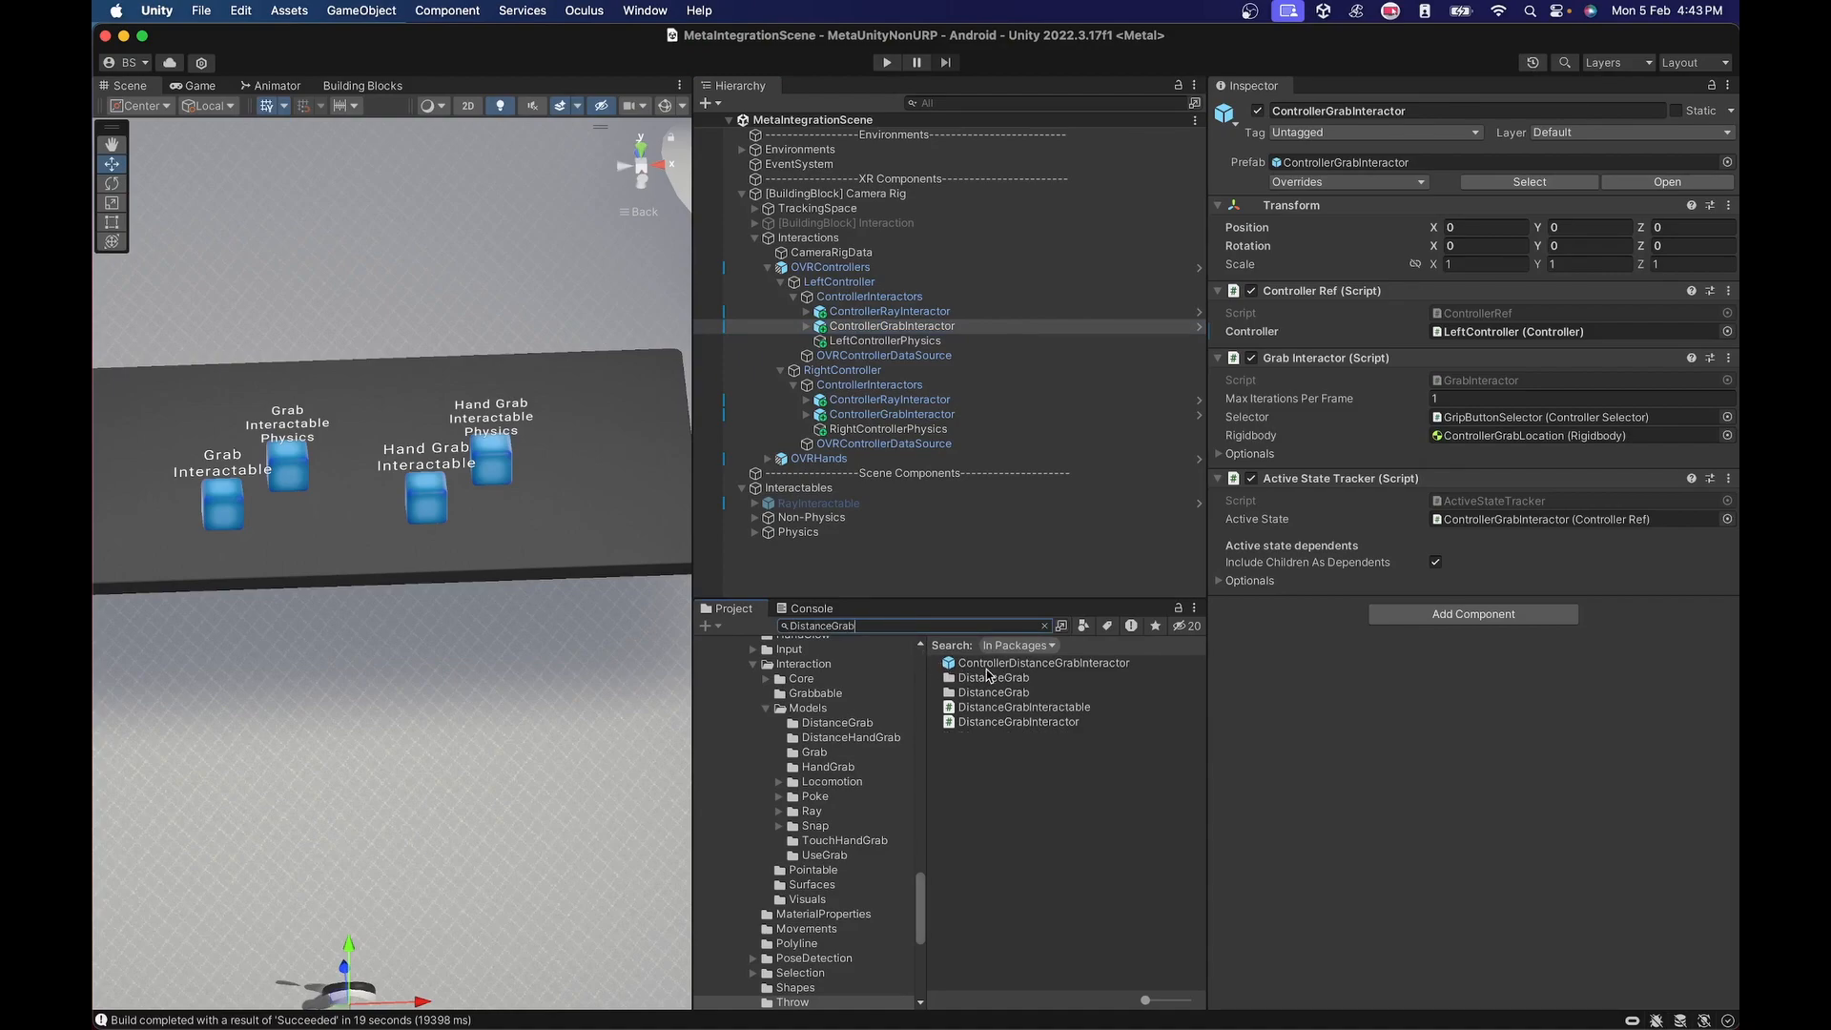
click(988, 664)
click(1038, 649)
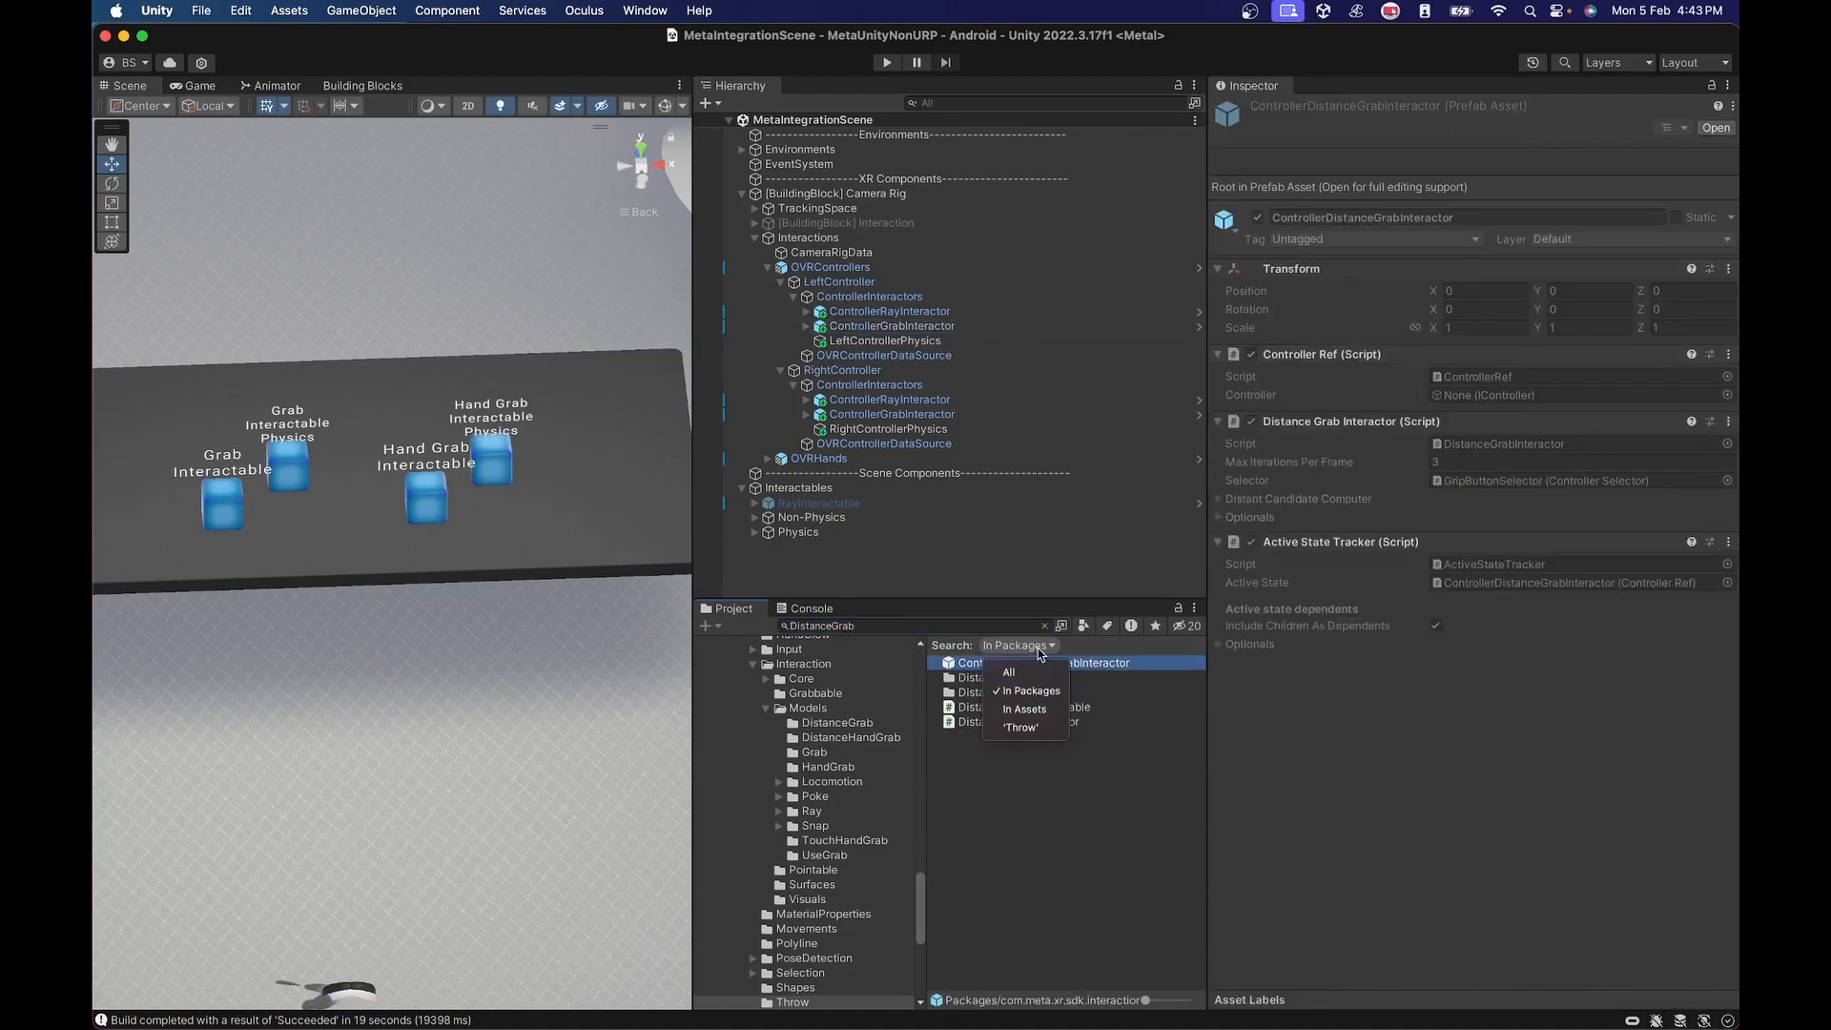
click(1028, 771)
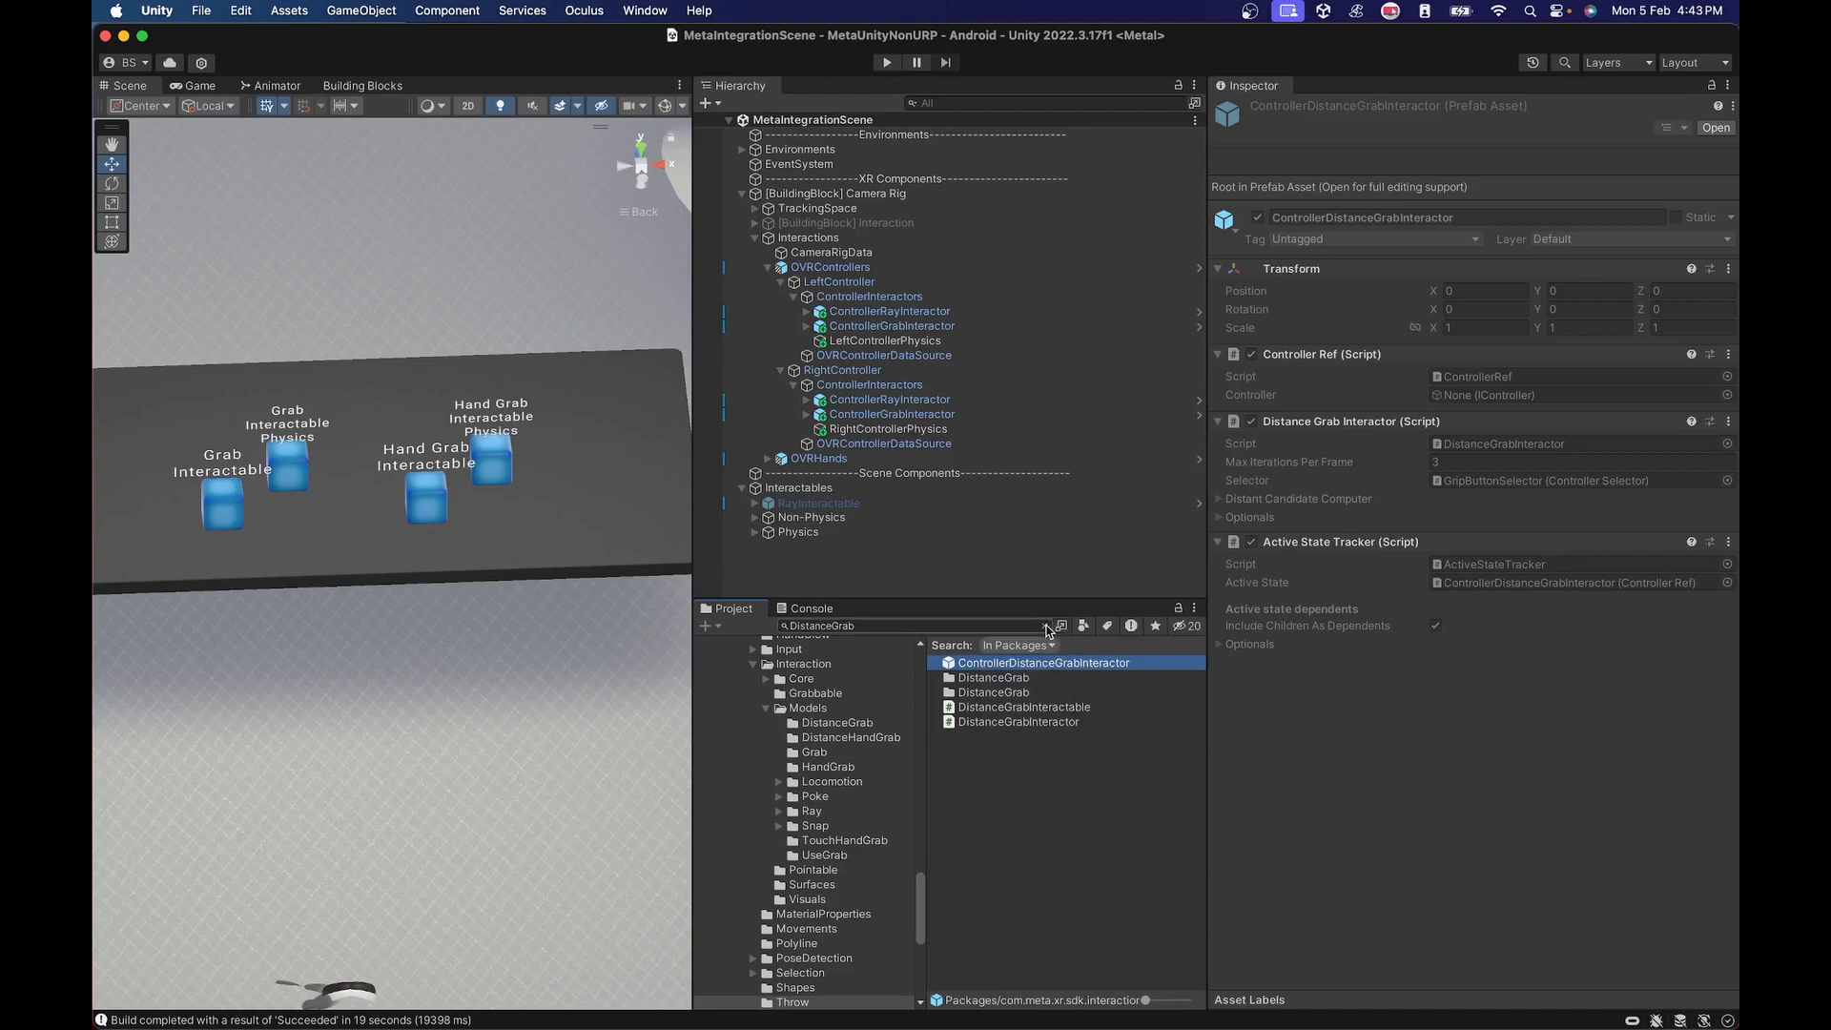
click(1044, 625)
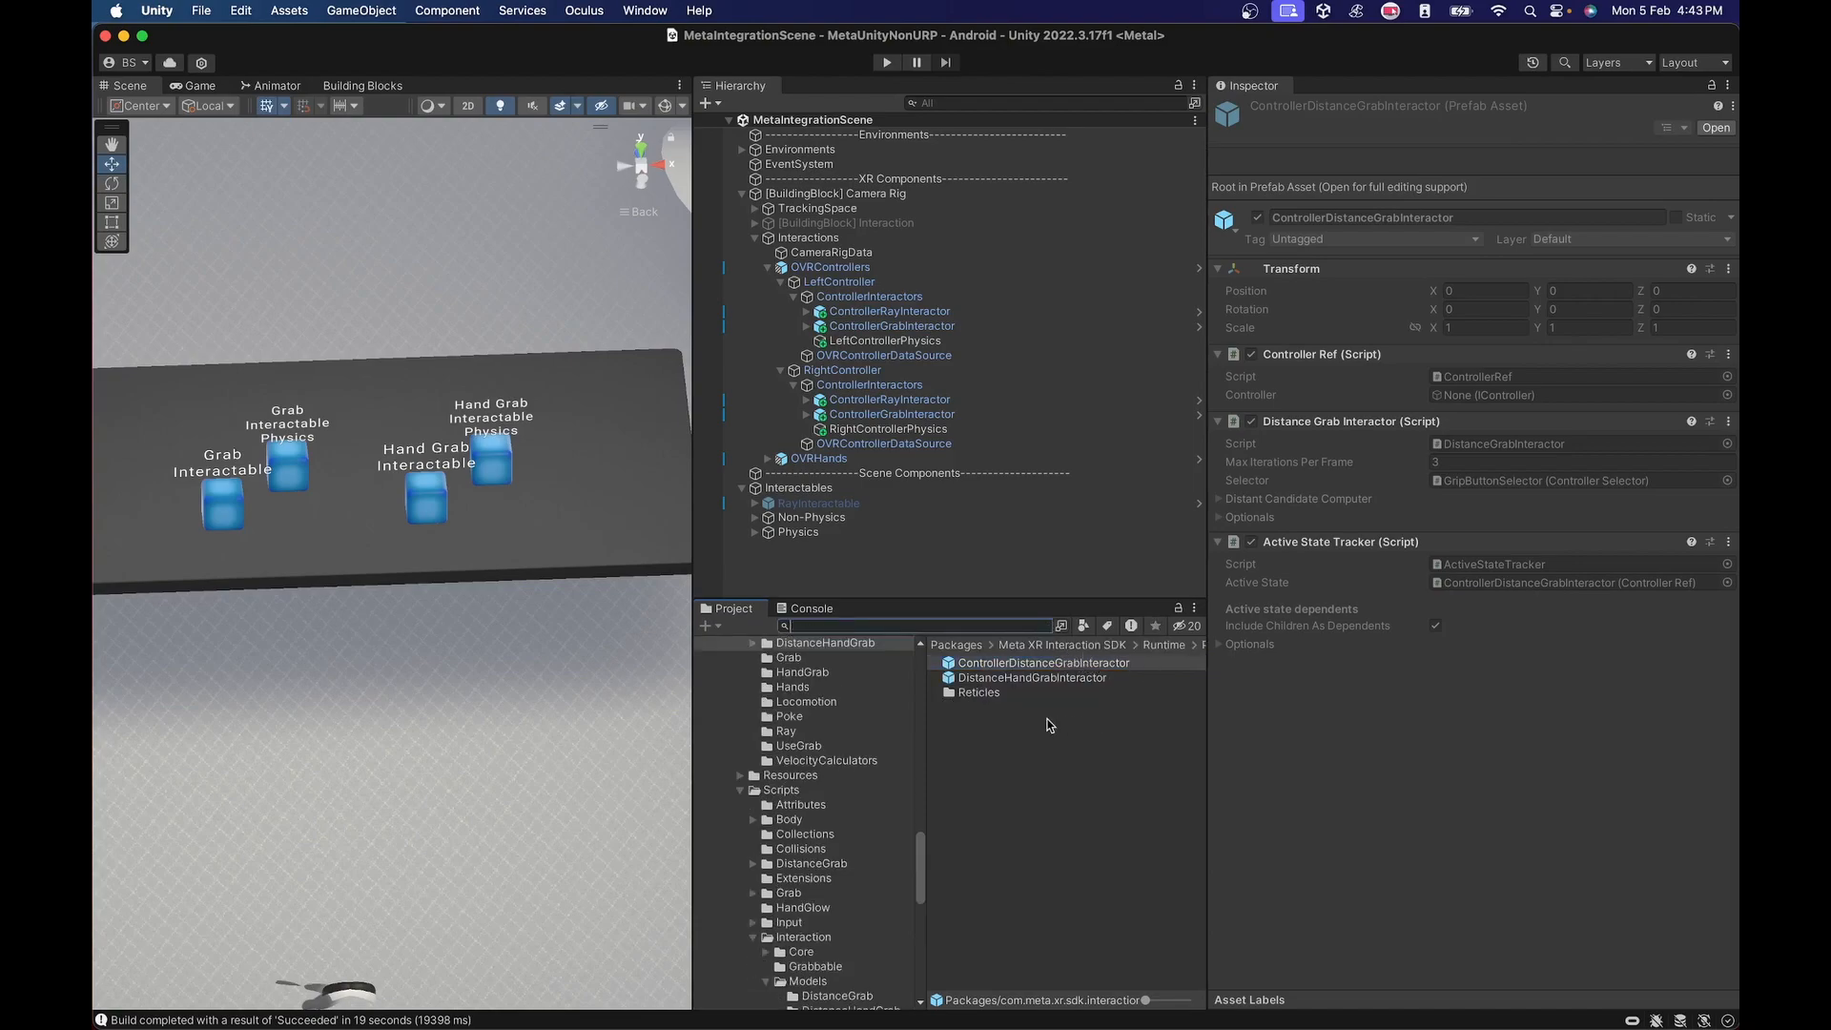
scroll(787, 714, up, 3)
scroll(801, 748, up, 5)
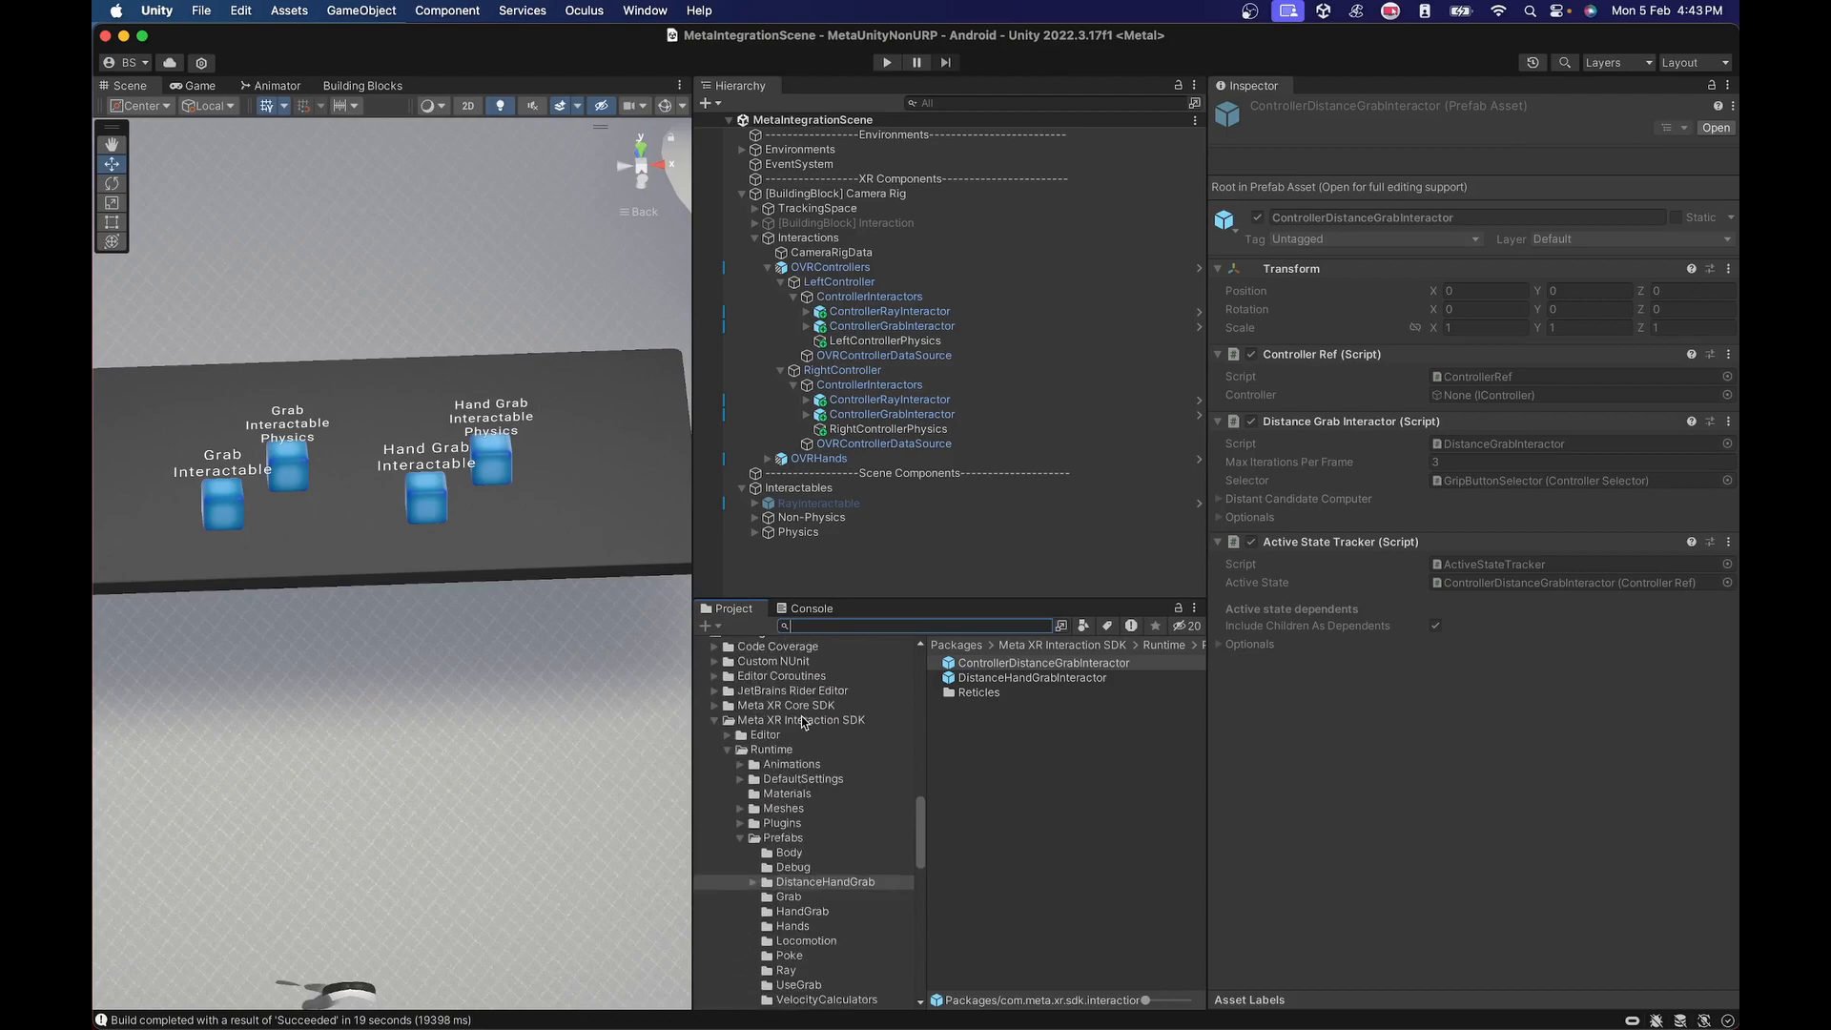
scroll(799, 731, down, 3)
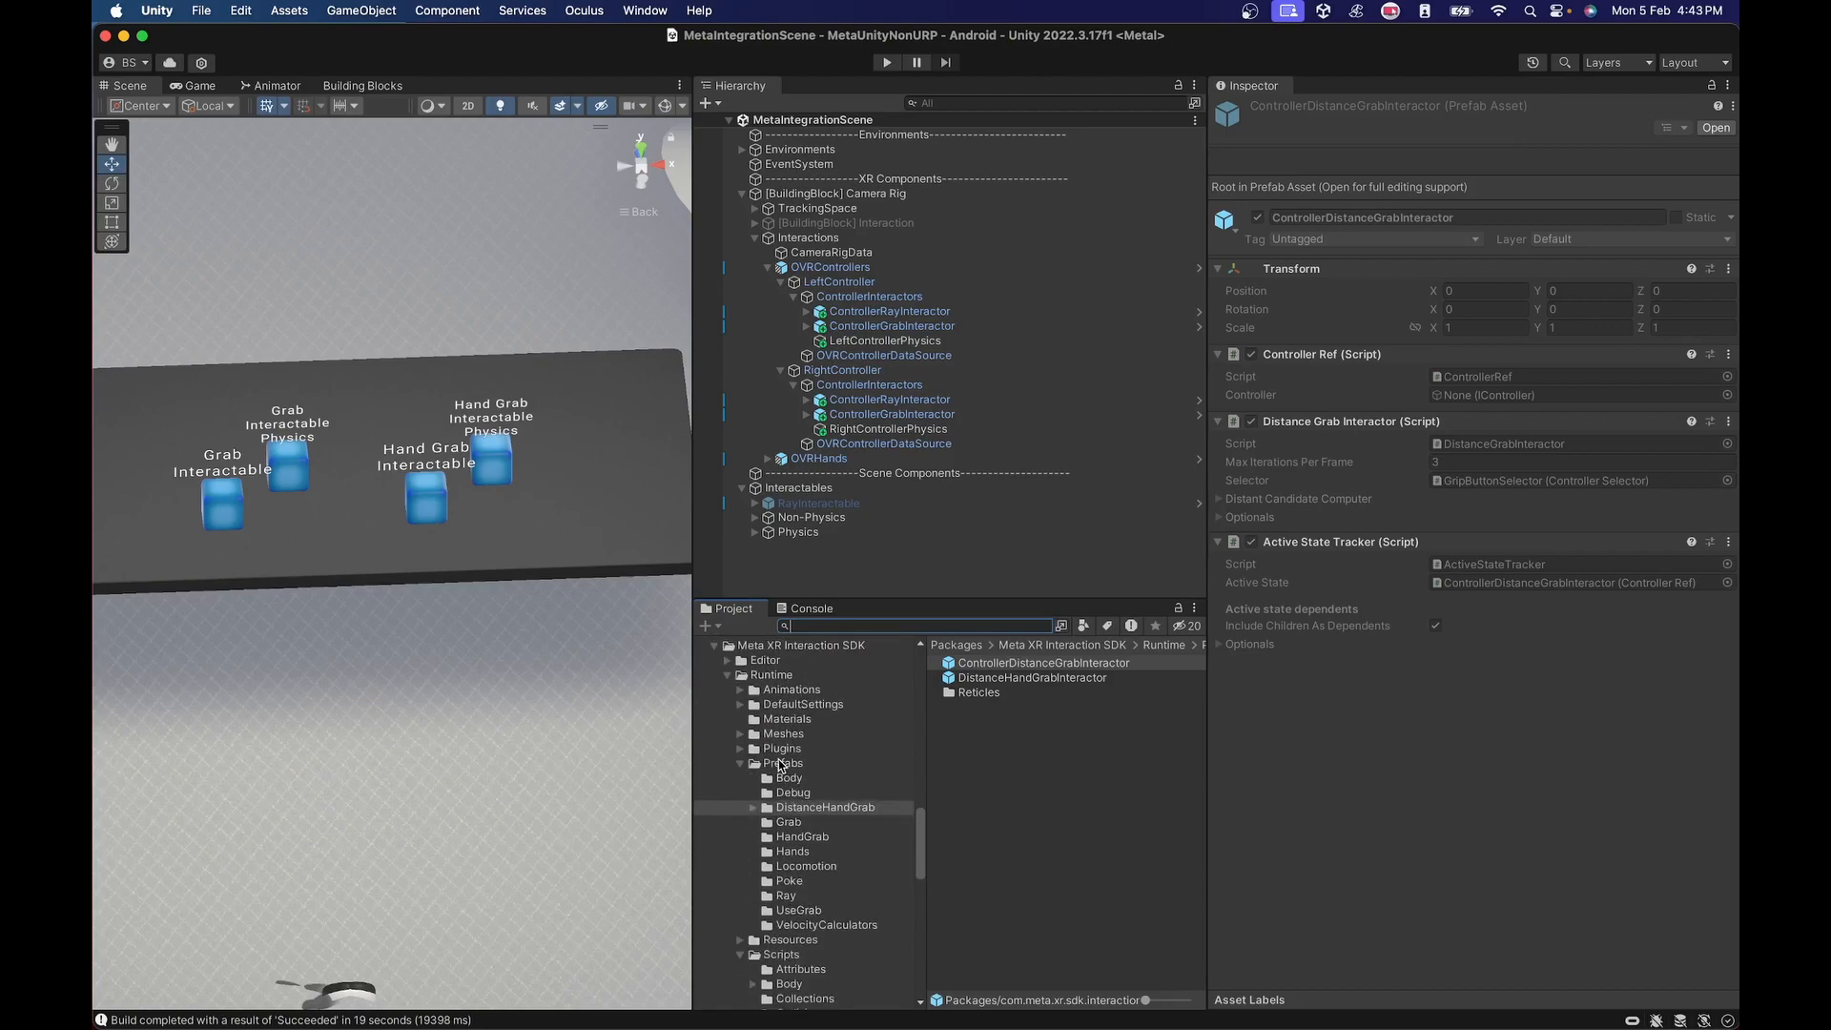
click(810, 807)
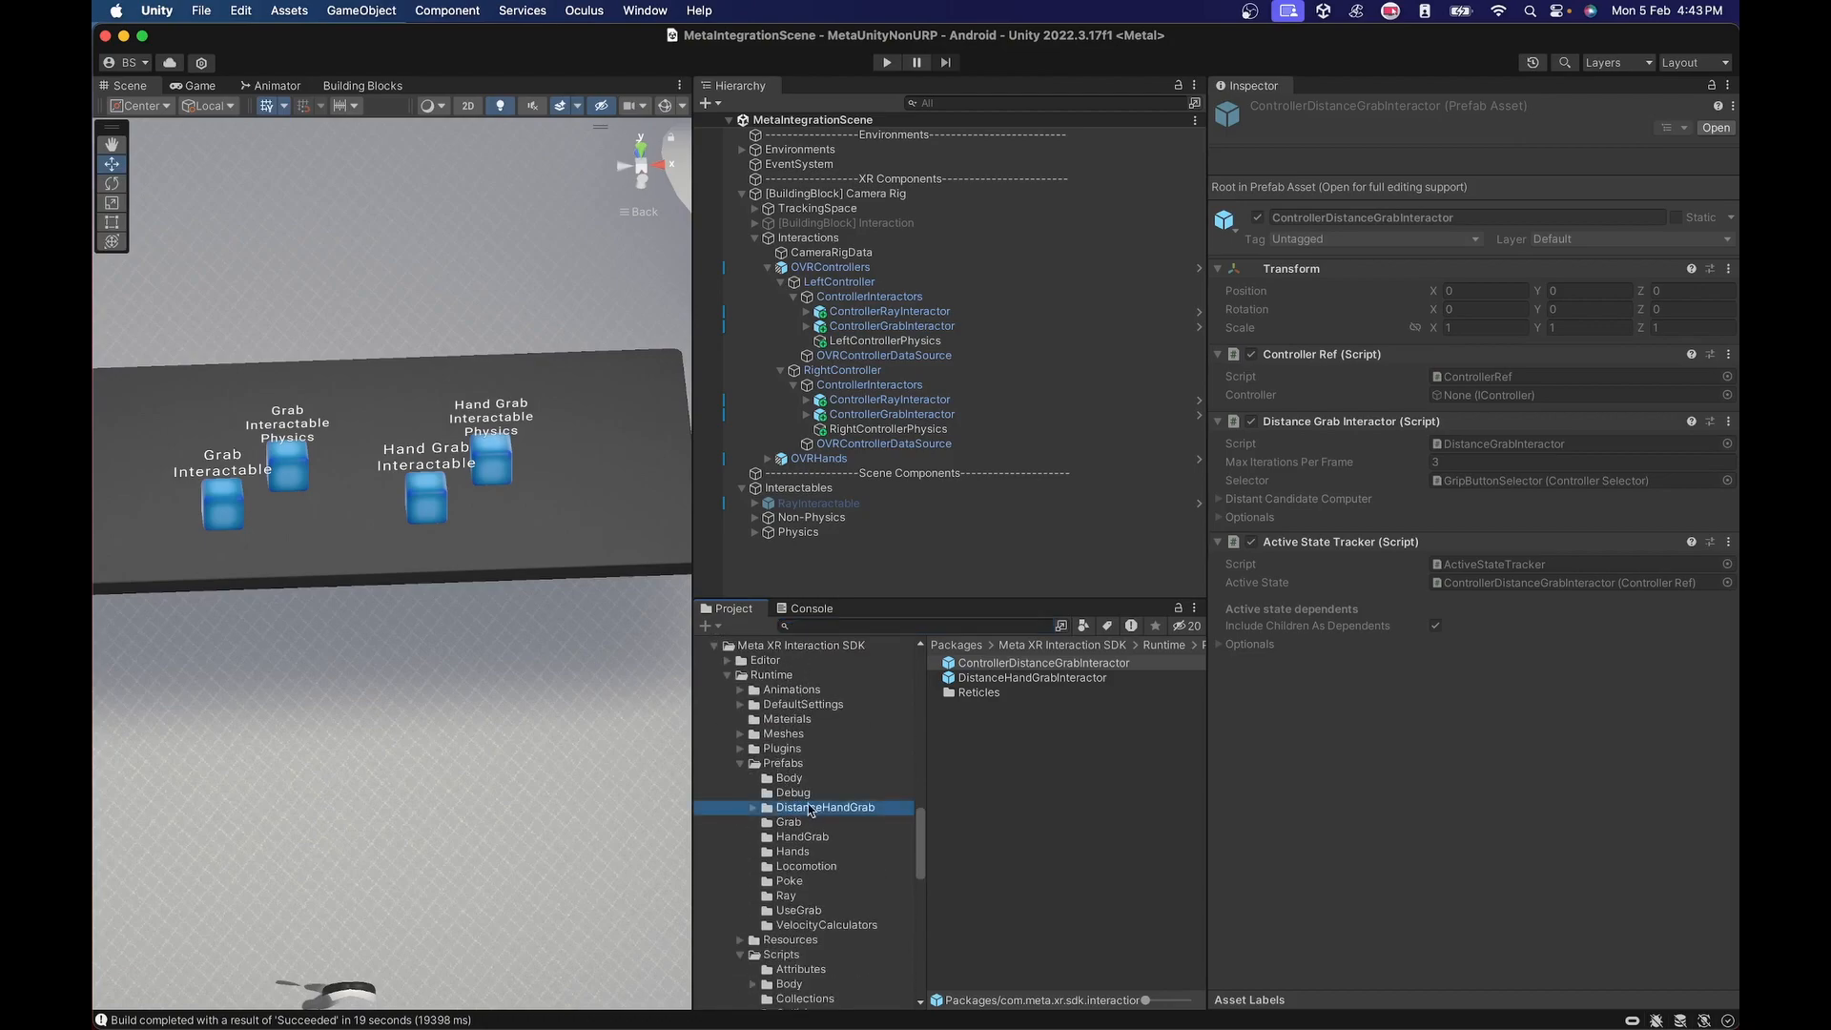
Add the ControllerDistanceGrabInteractor prefab as a child of both the left and right ControllerInteractors.
click(985, 666)
drag(1028, 664, 870, 303)
drag(1025, 665, 870, 406)
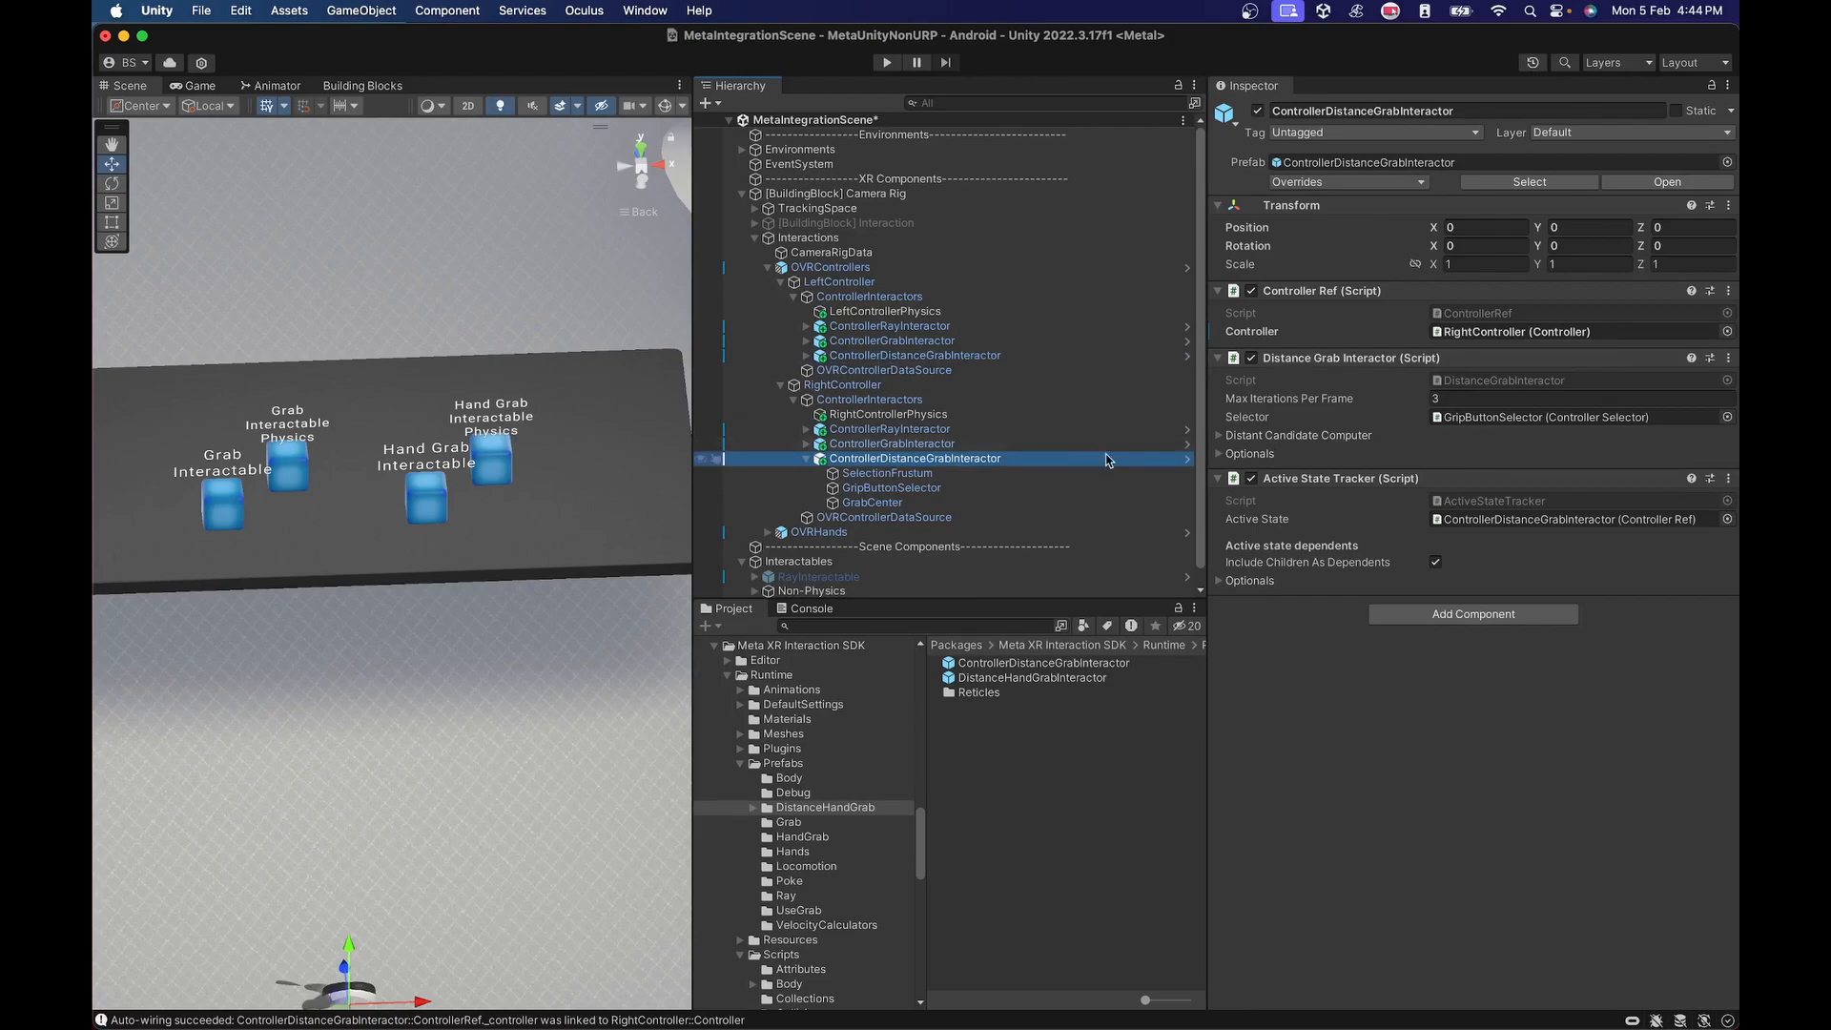
Examine the right ControllerDistanceGrabInteractor's selector, Distant Candidate Computer detection frustums and optional settings.
click(1075, 474)
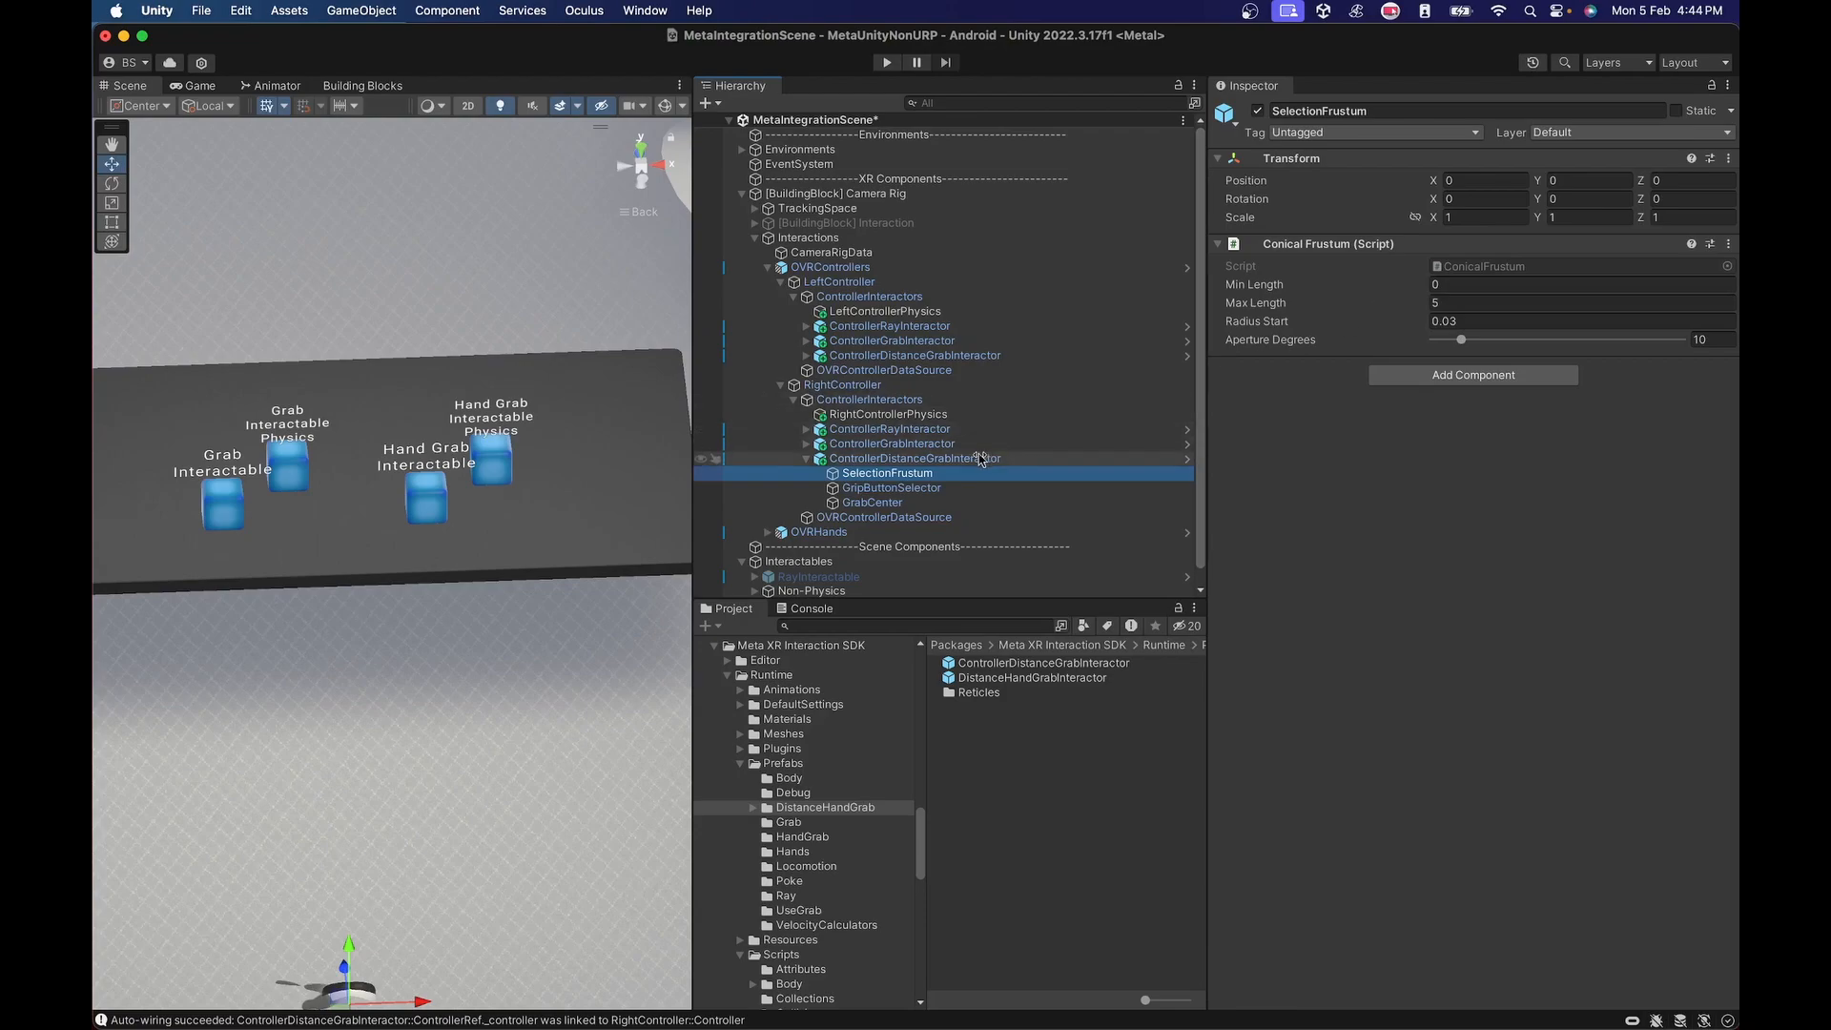
click(963, 459)
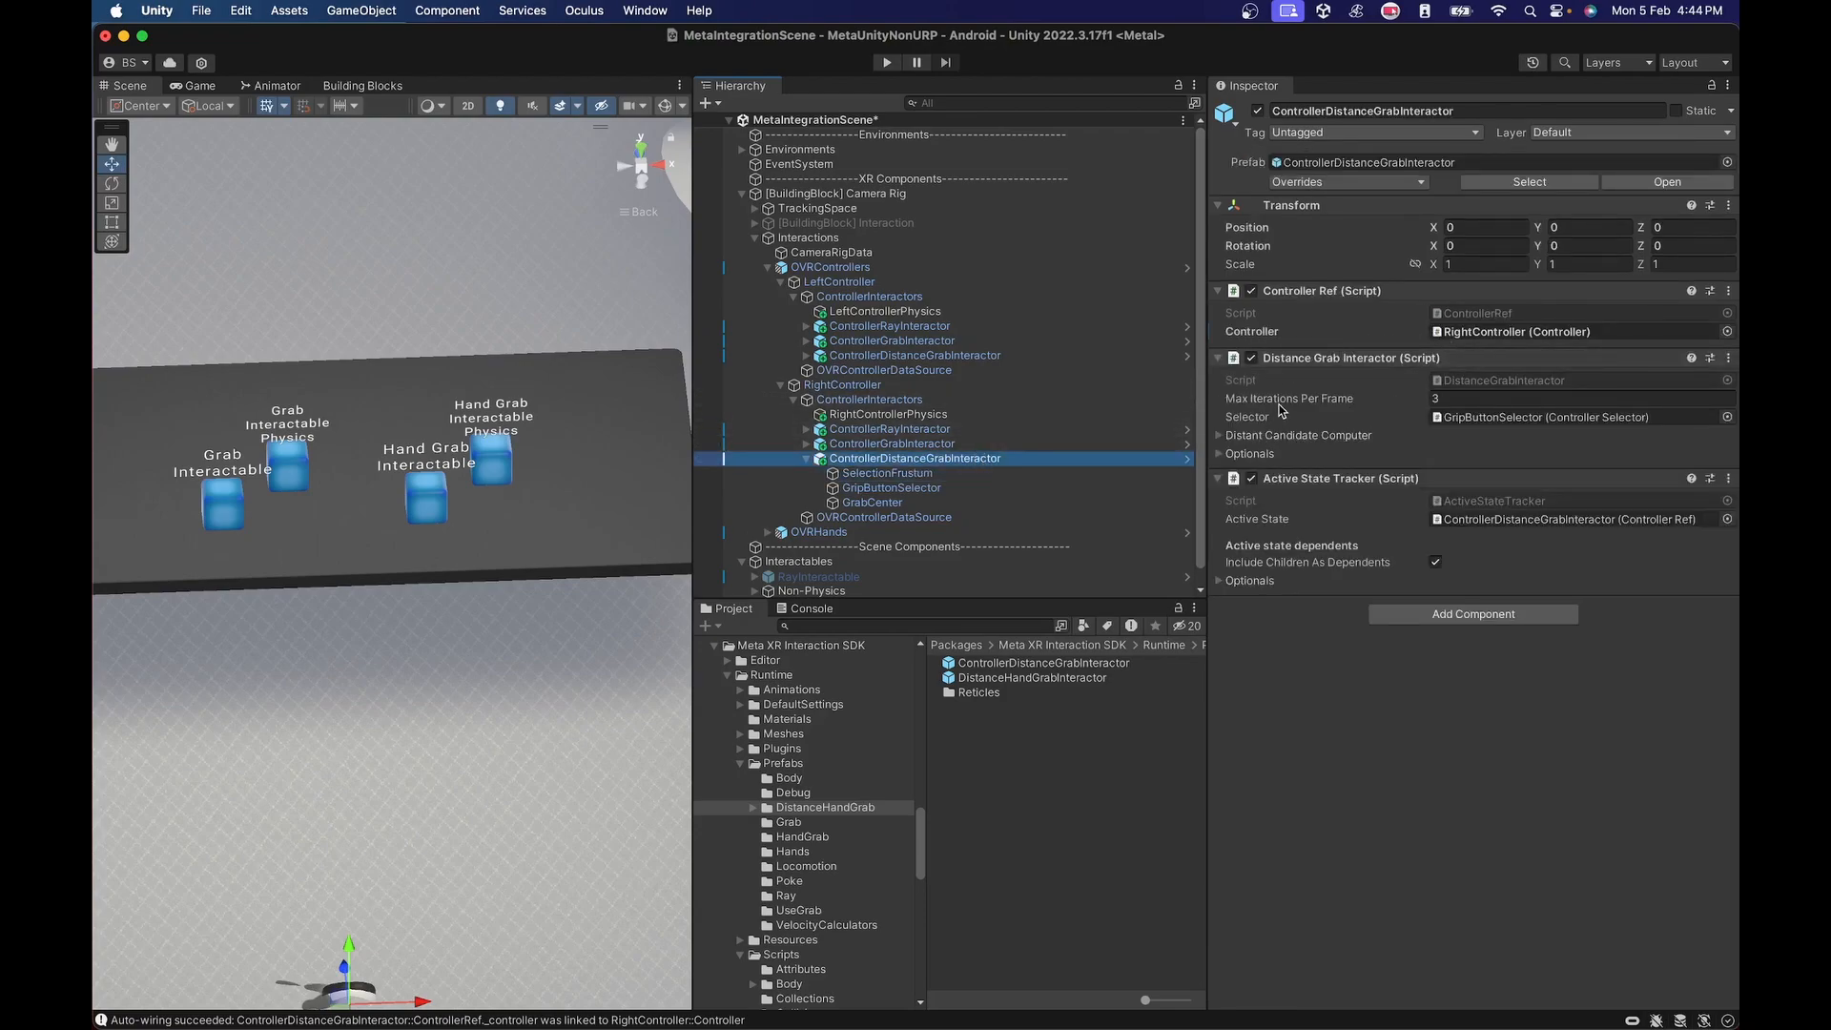
click(1452, 420)
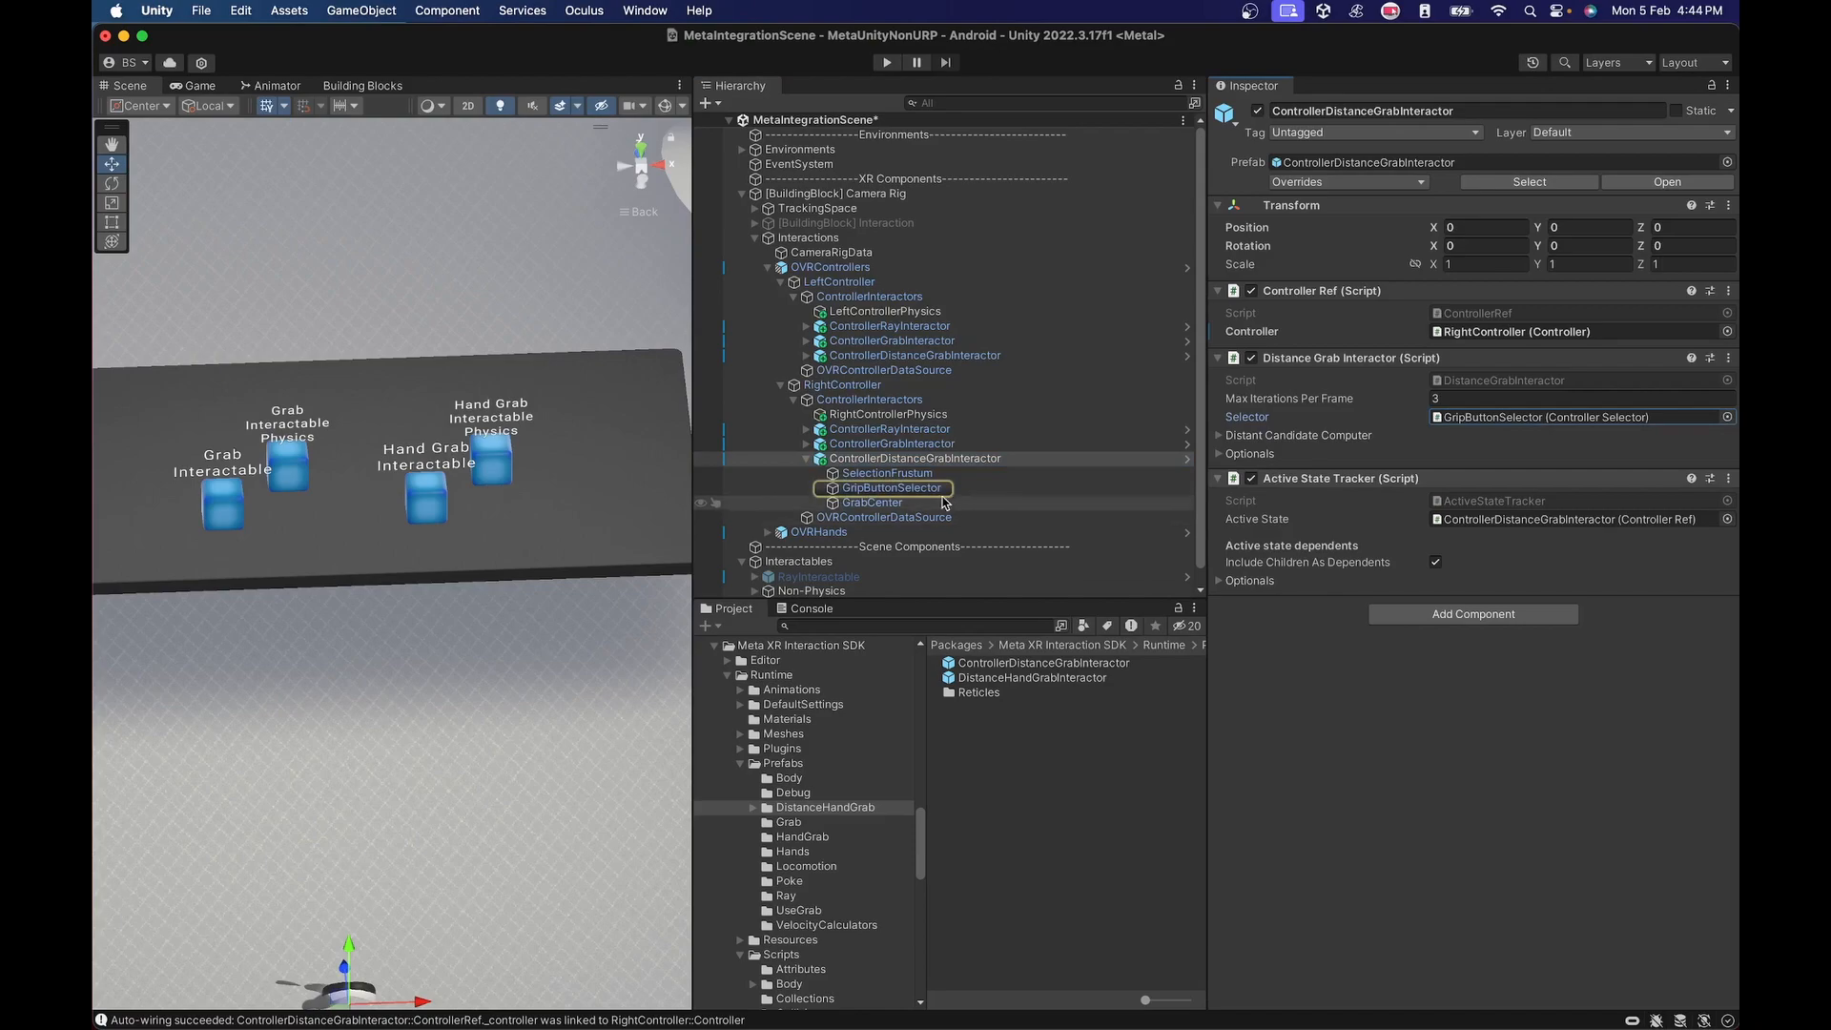
double_click(1452, 420)
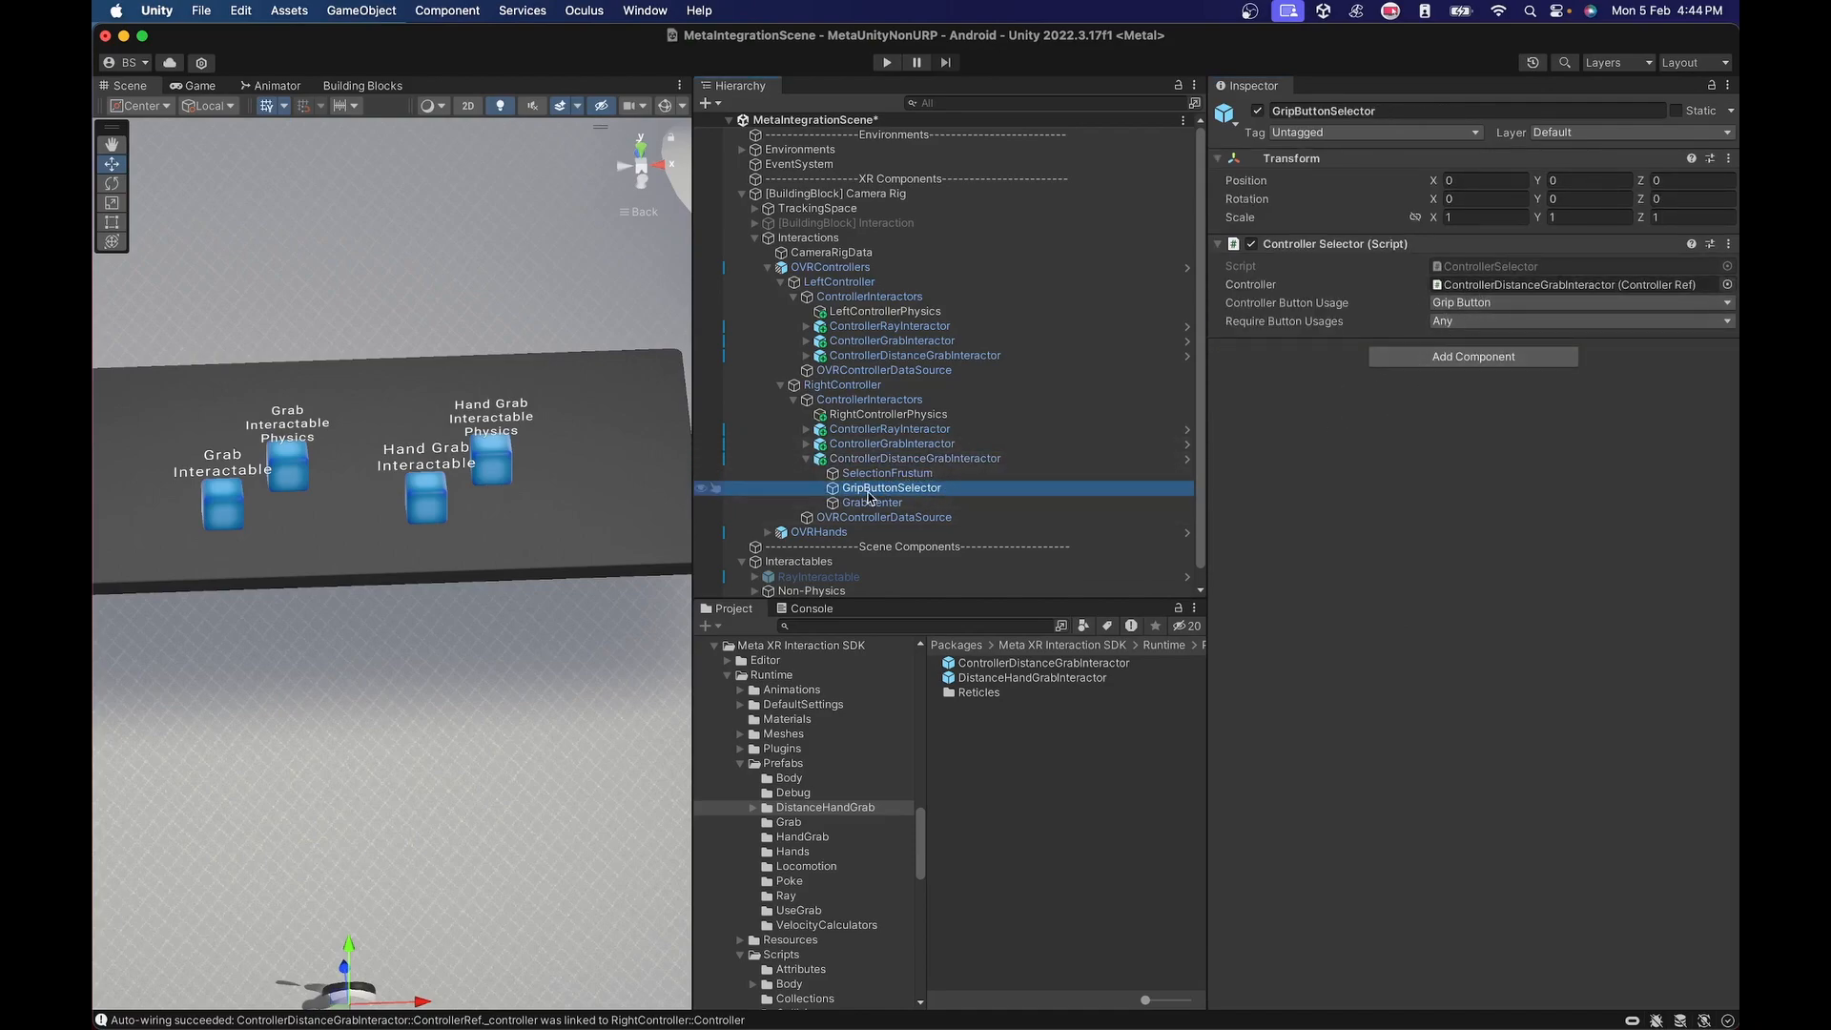
click(884, 459)
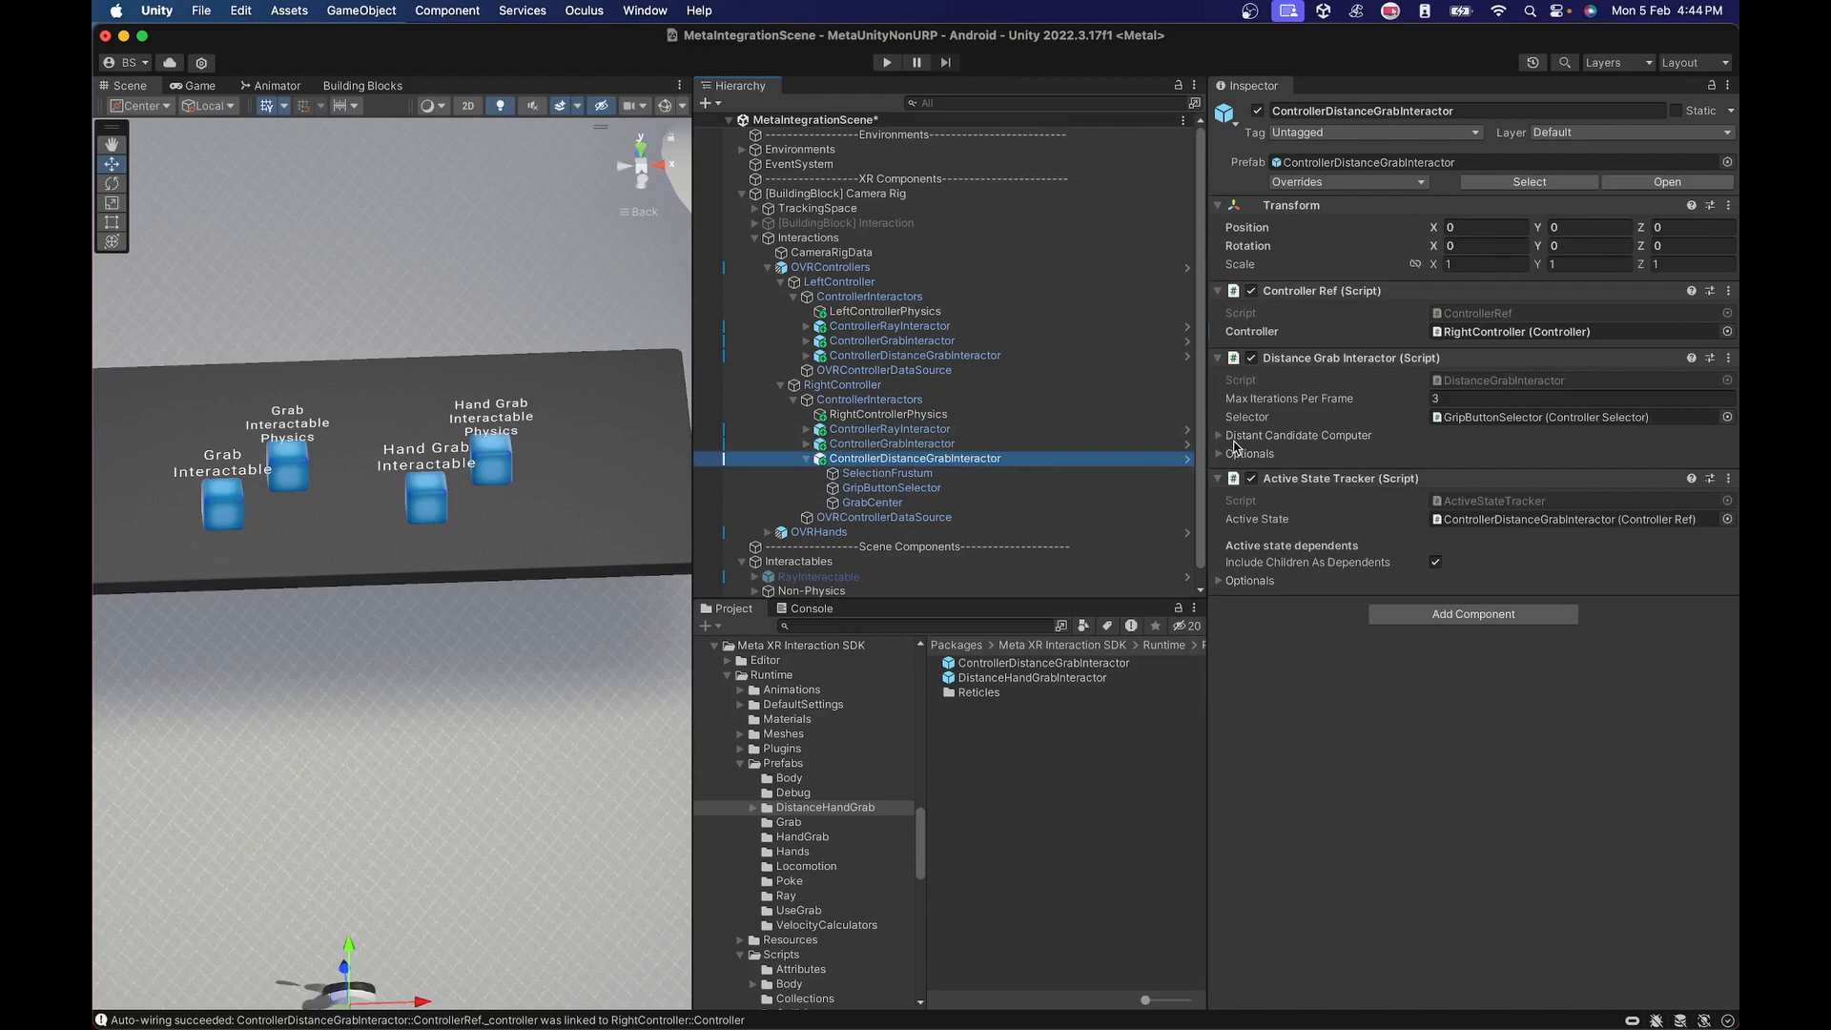
click(1221, 436)
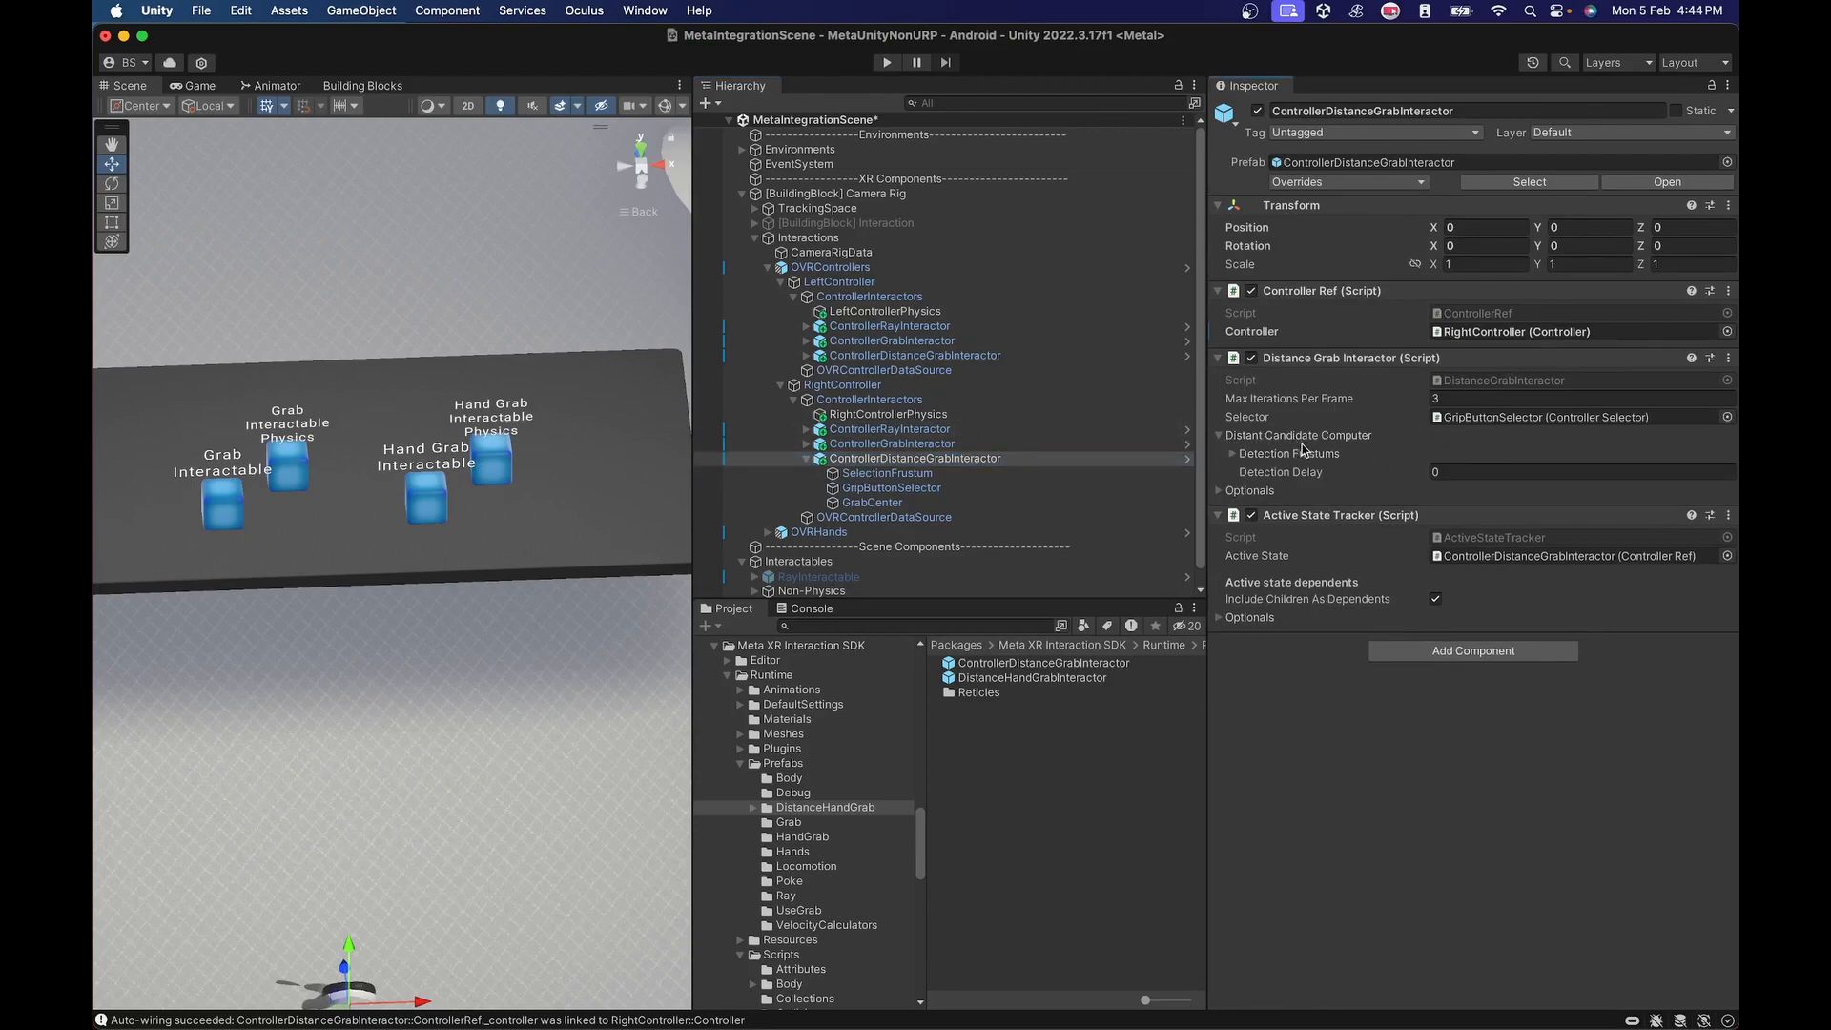
click(1232, 455)
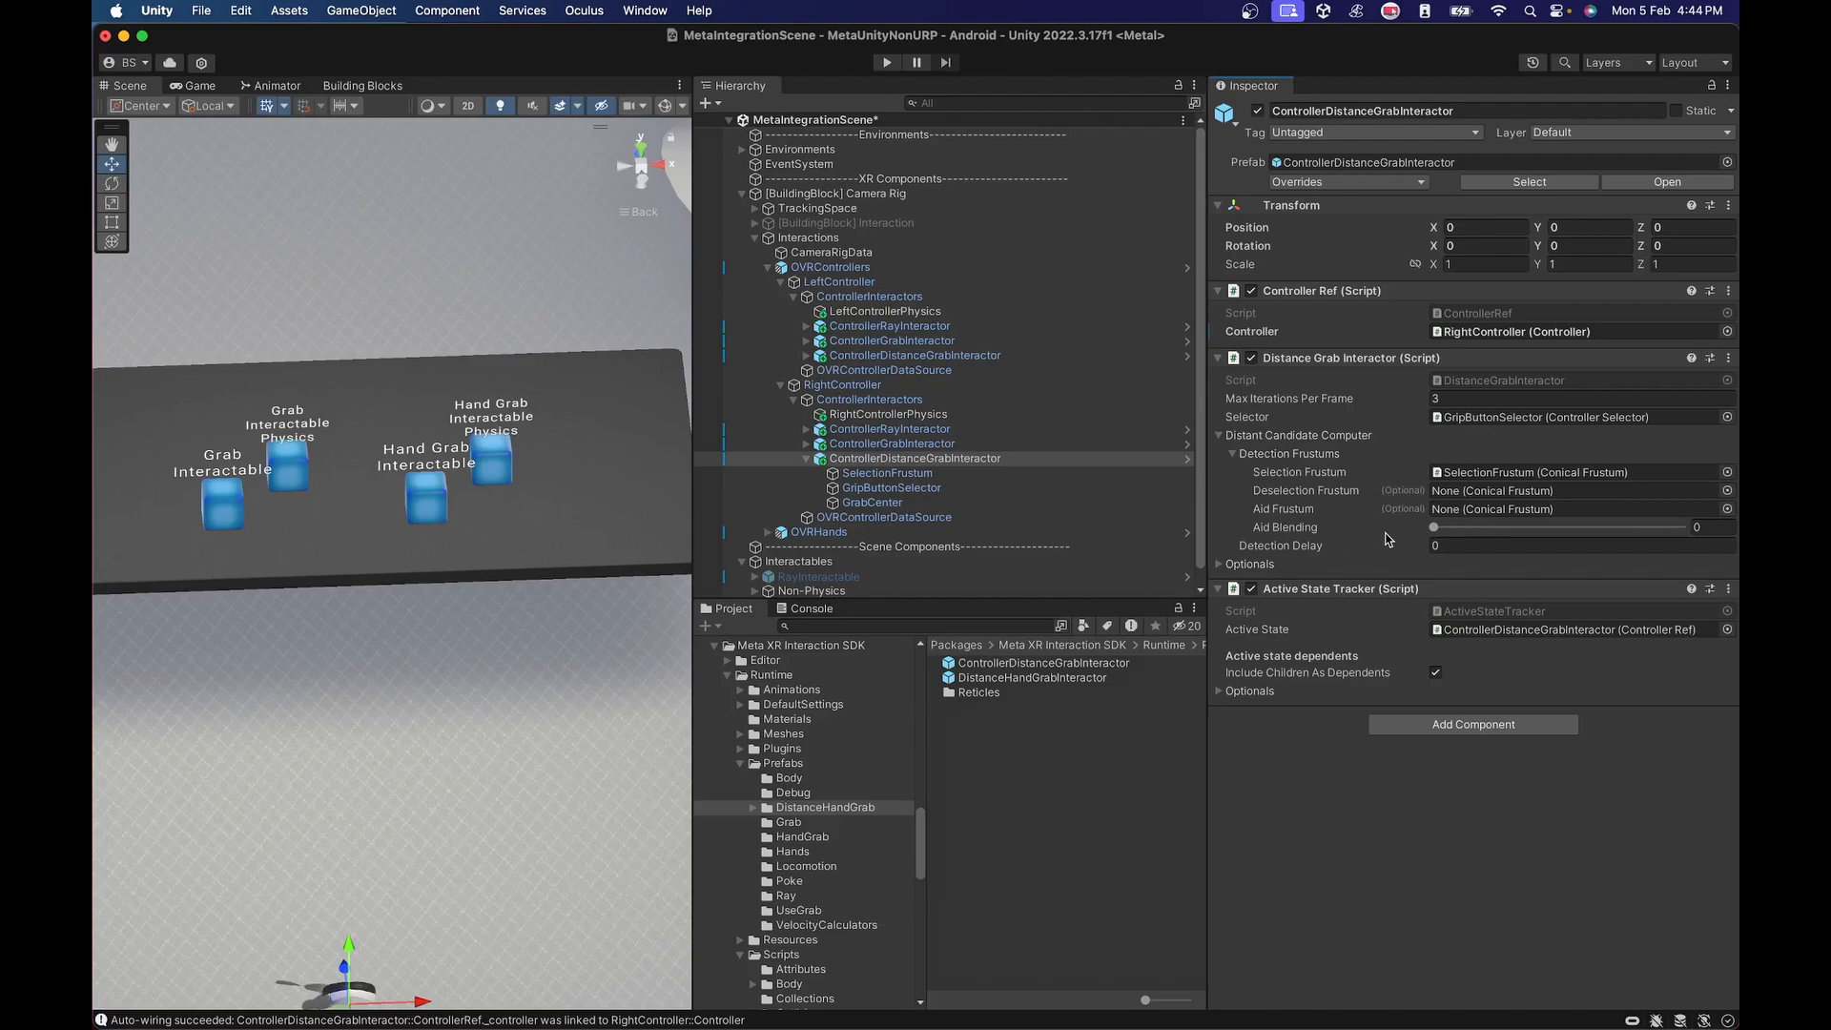
click(1221, 564)
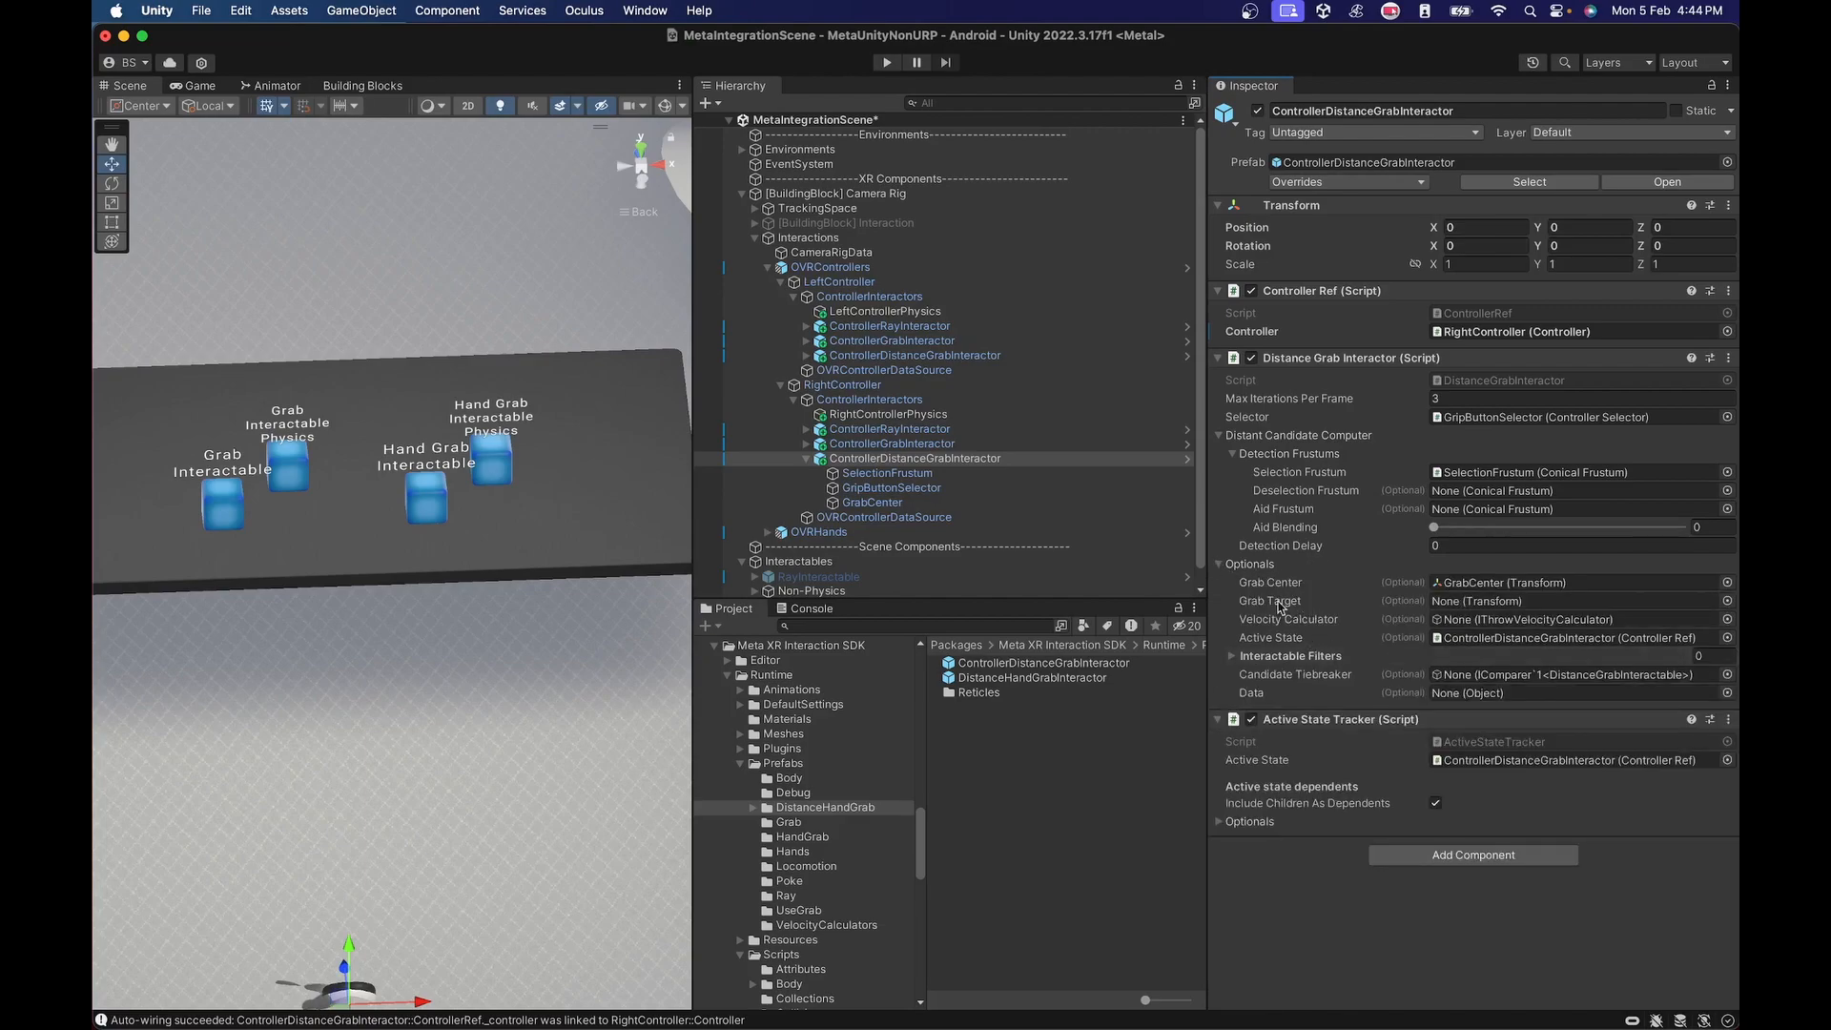
click(1221, 565)
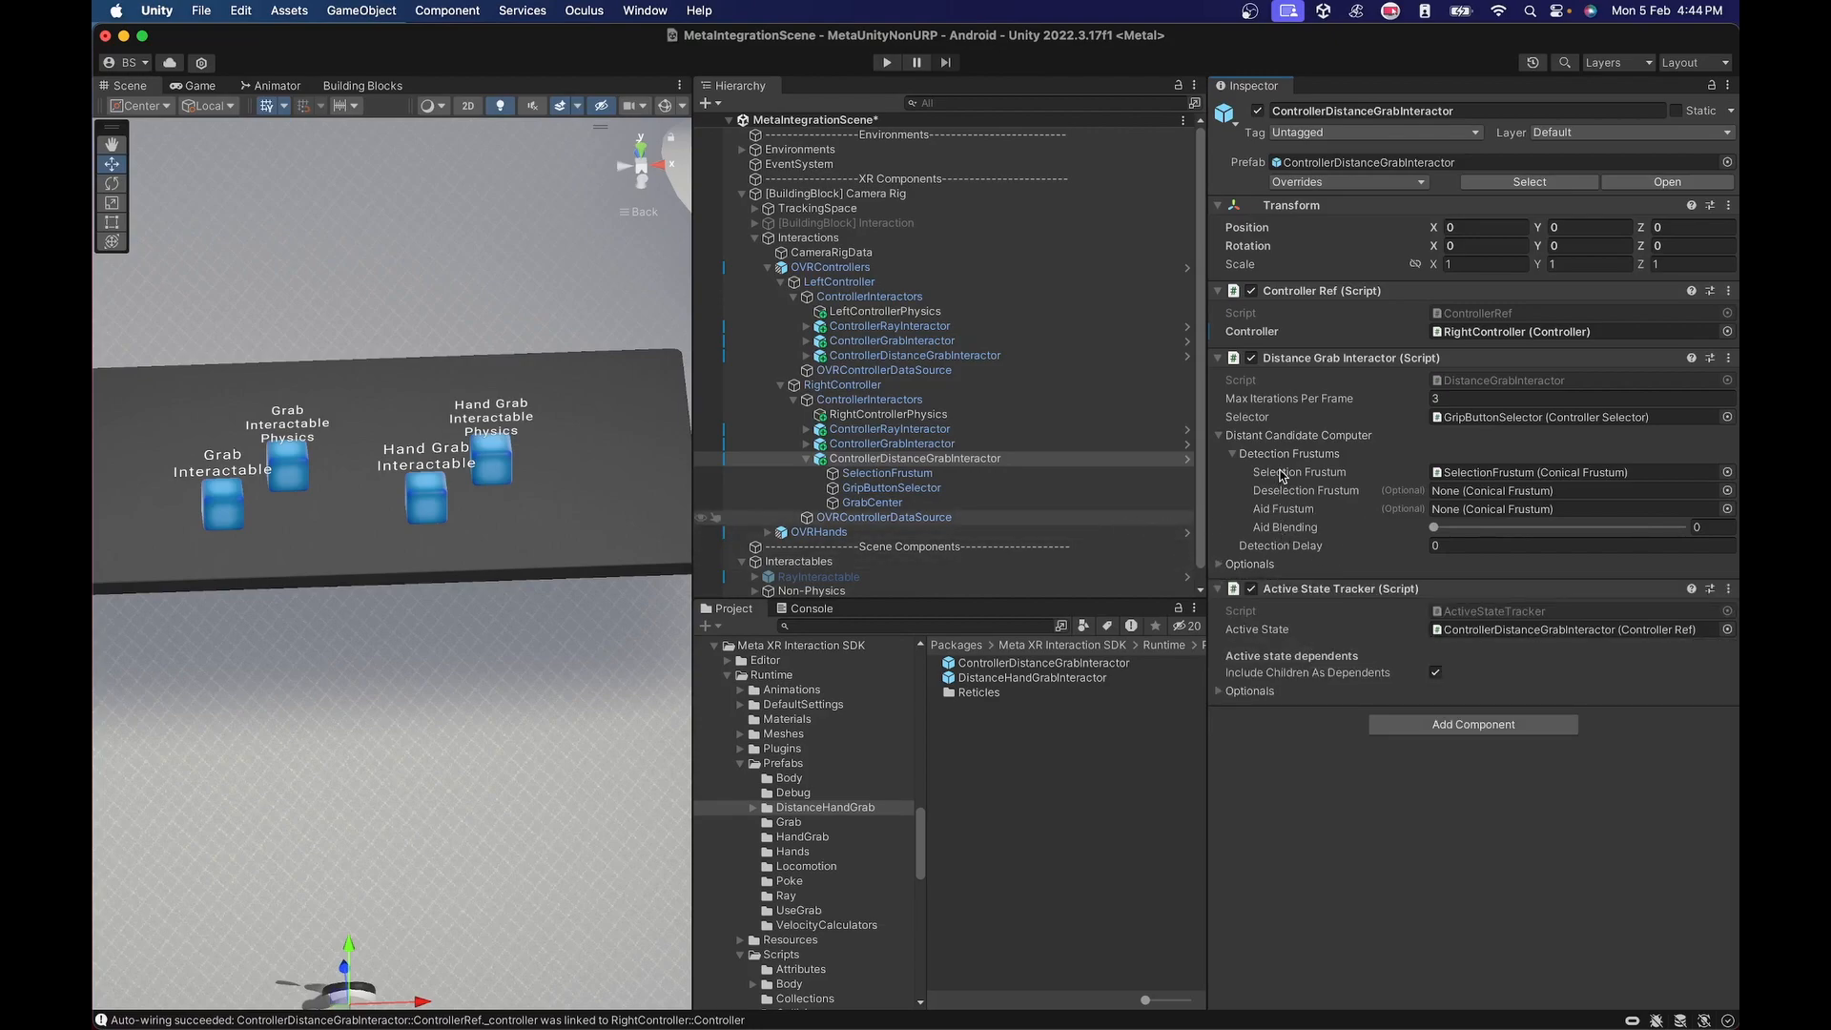
Examine the Conical Frustum settings of SelectionFrustum and the Controller Pointer Pose of GrabCenter under the right distance grab interactor.
scroll(331, 526, up, 2)
scroll(331, 530, down, 5)
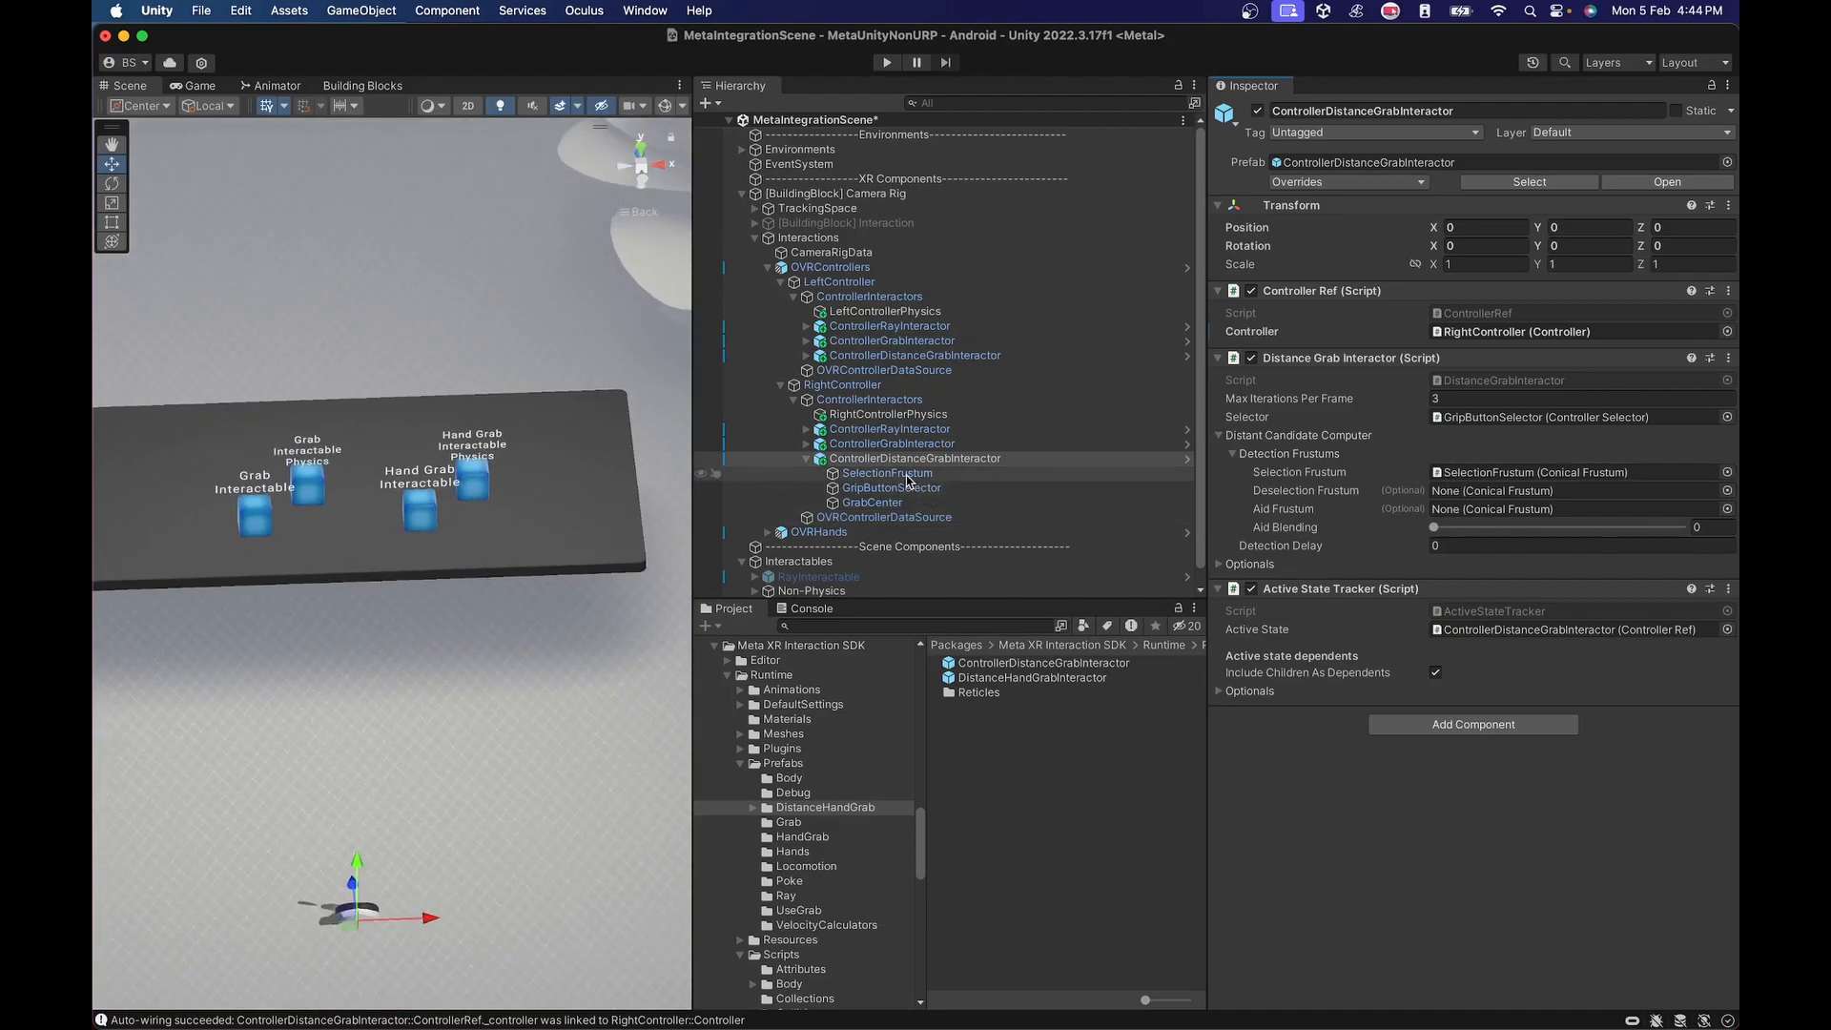
click(906, 475)
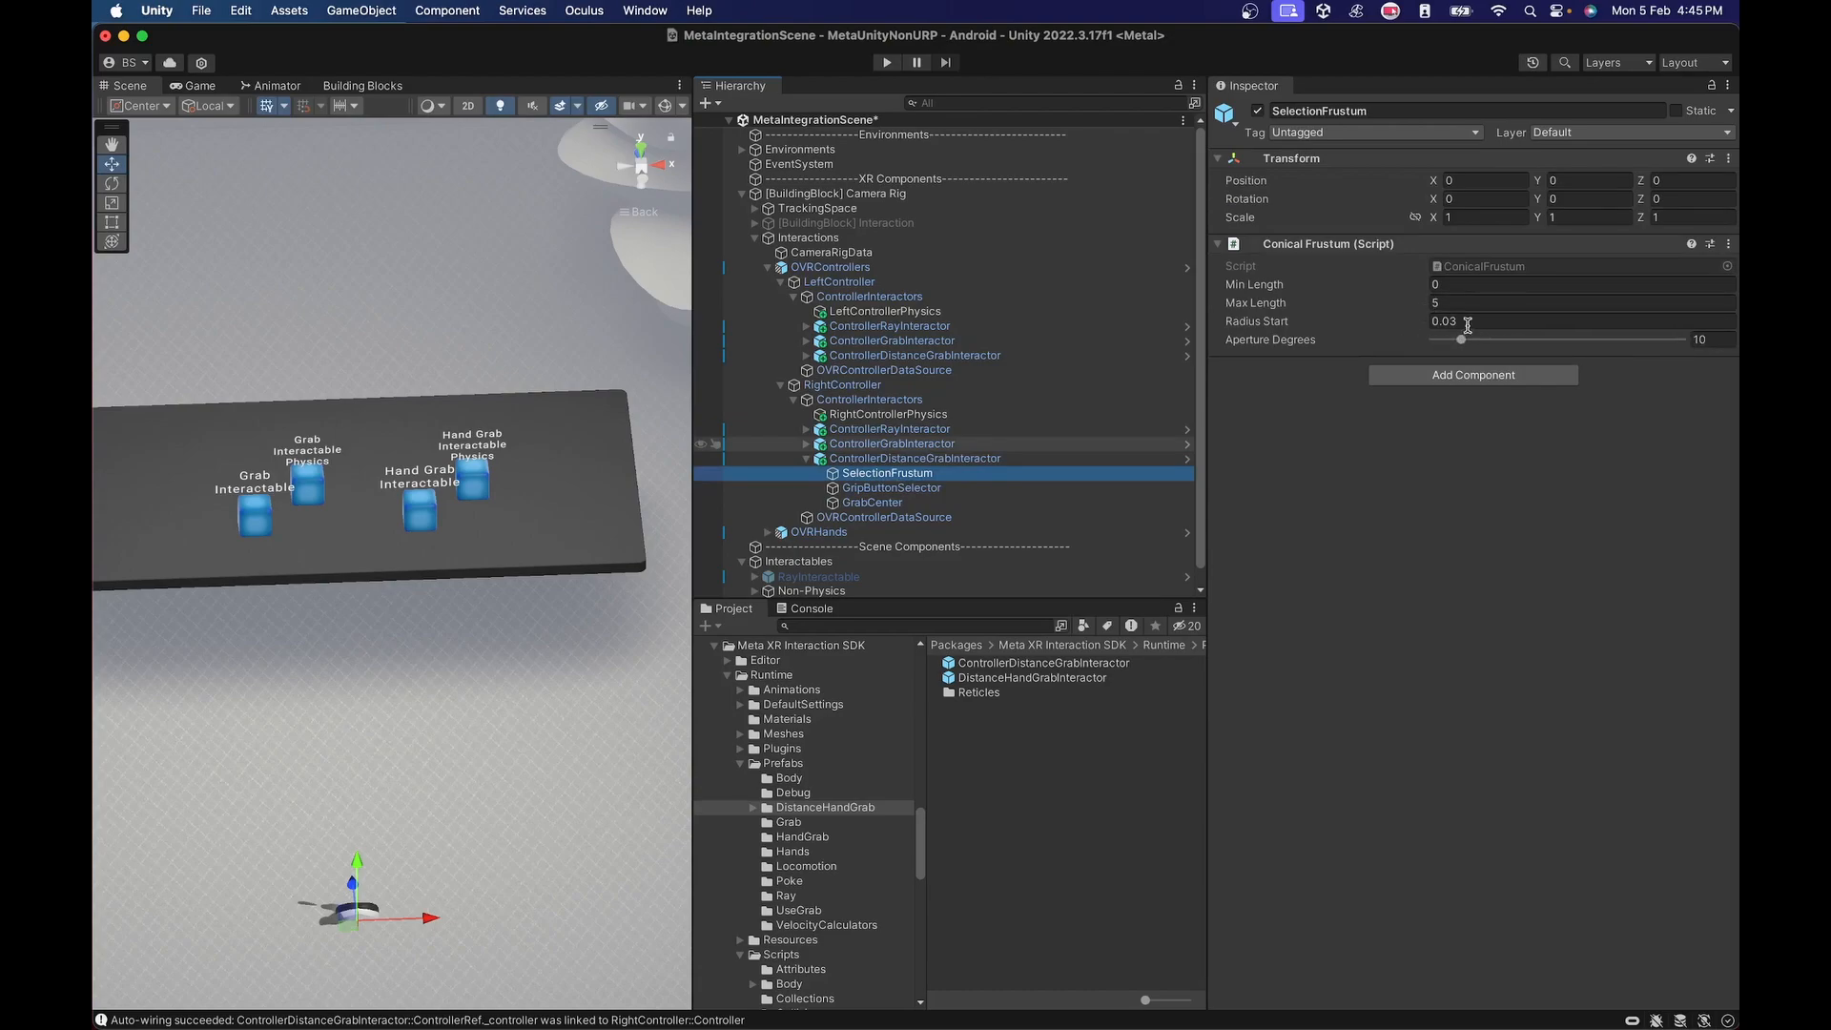
click(883, 502)
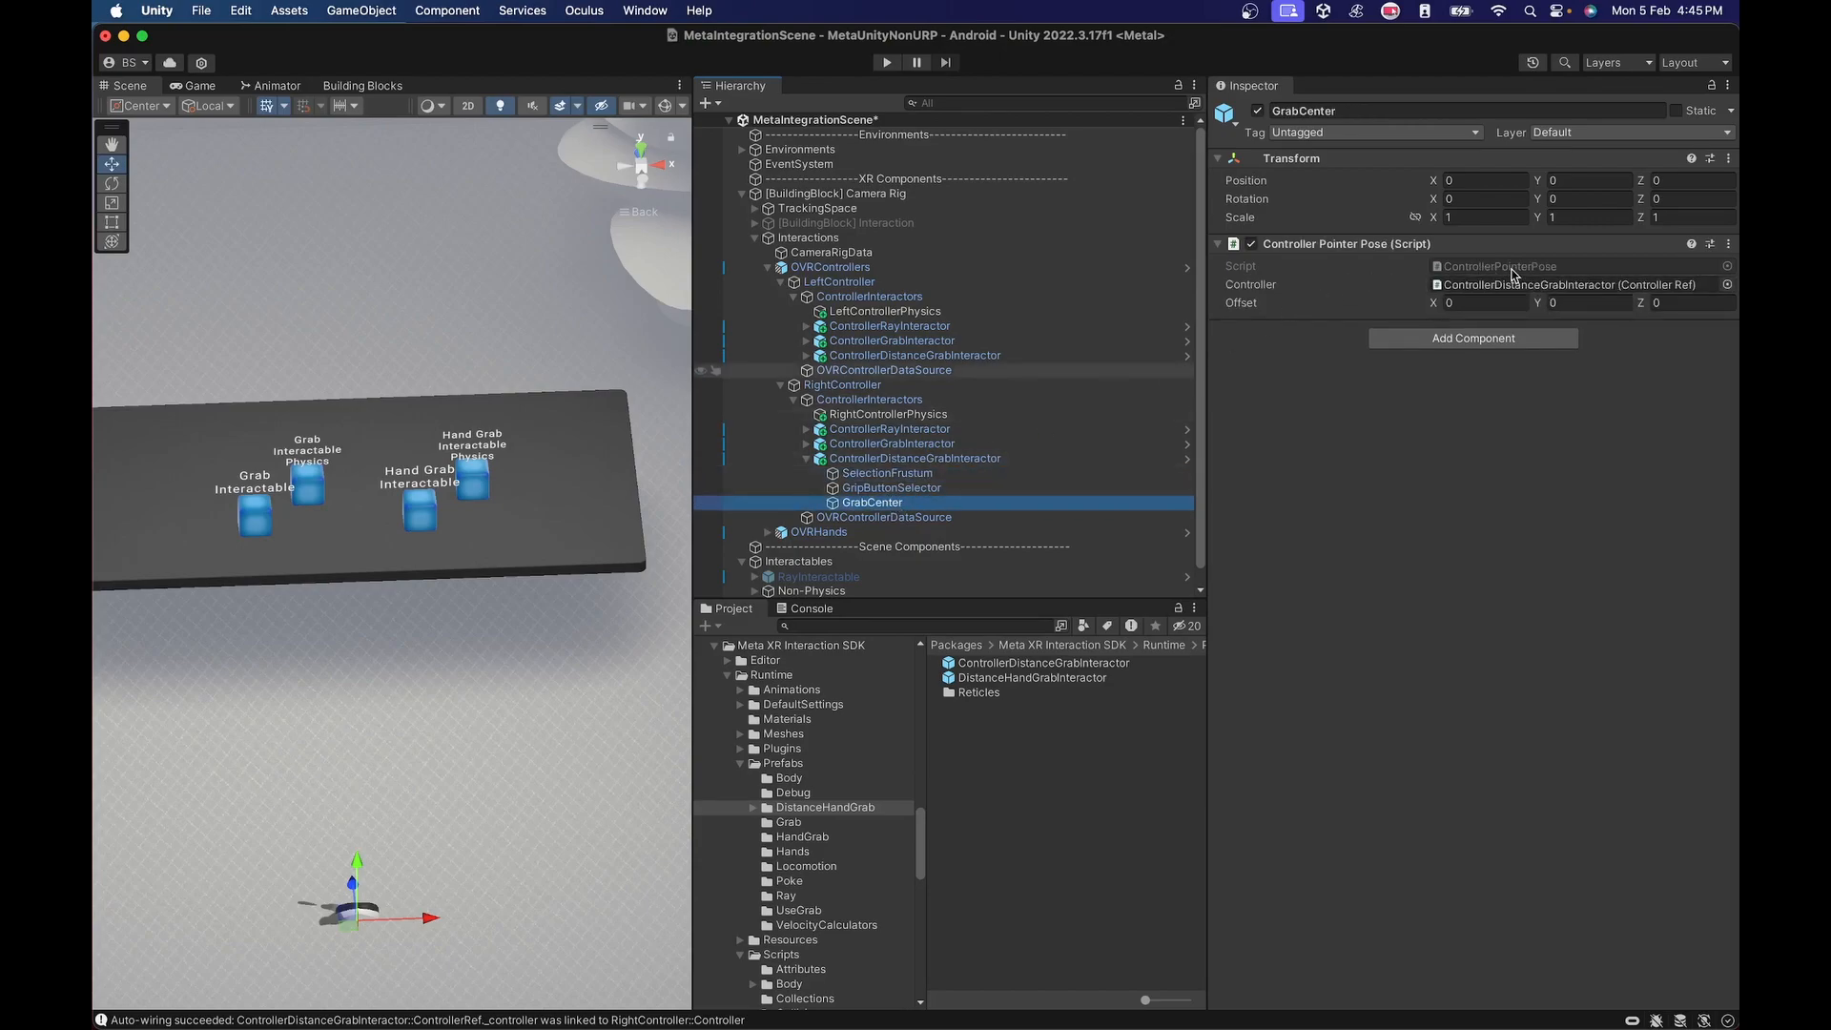
click(914, 354)
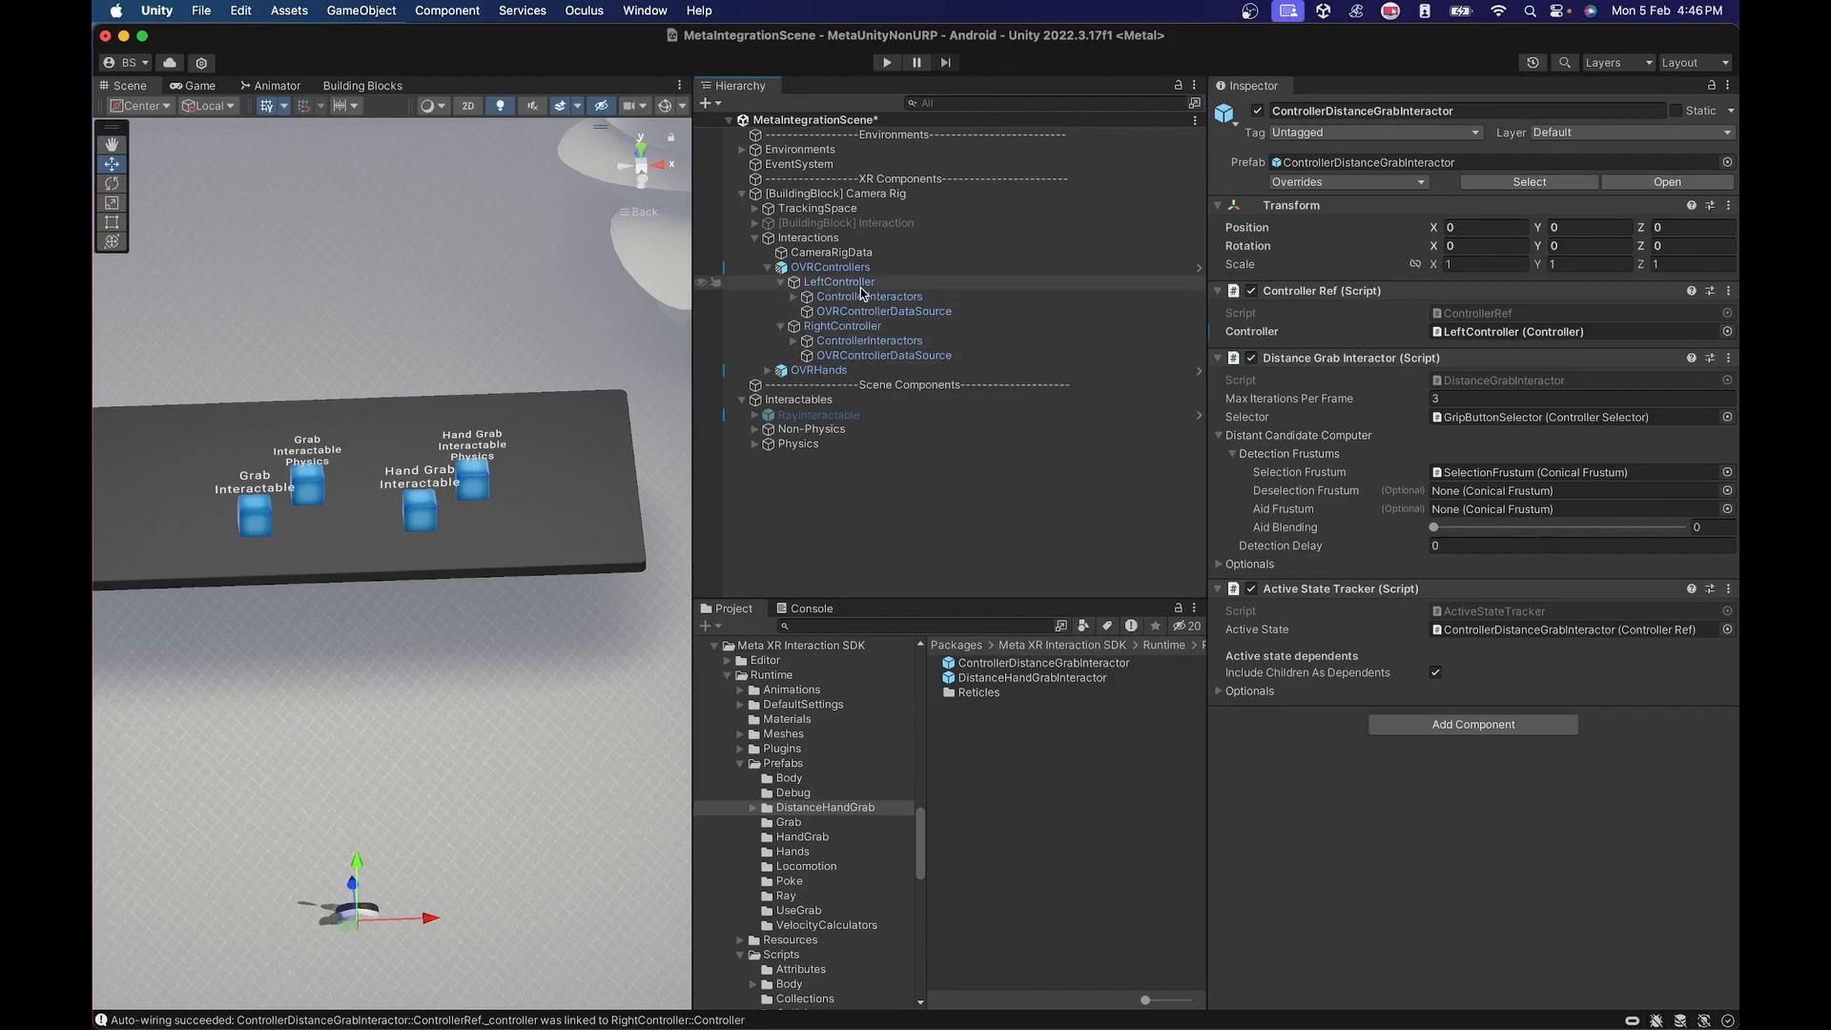
Add the left ControllerDistanceGrabInteractor to the Interactors list of the left ControllerInteractors' Best Hover Interactor Group.
click(863, 300)
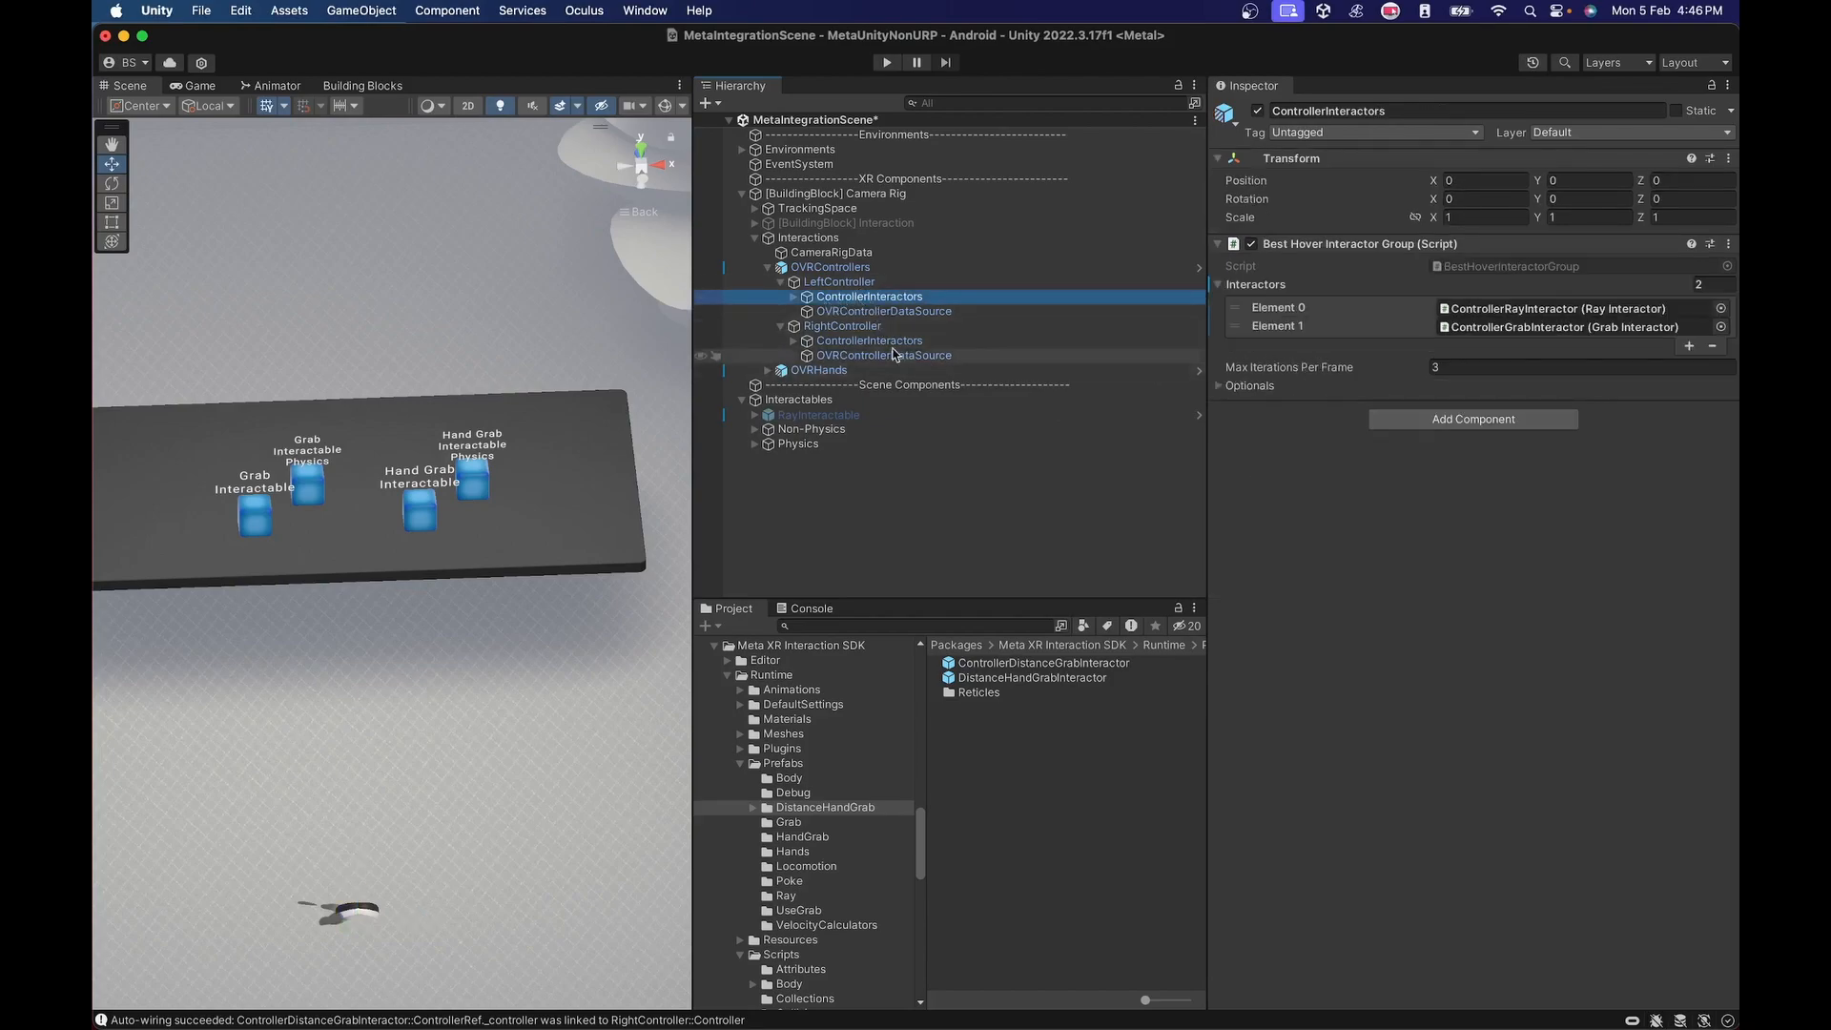
key(Right)
drag(910, 359, 1274, 286)
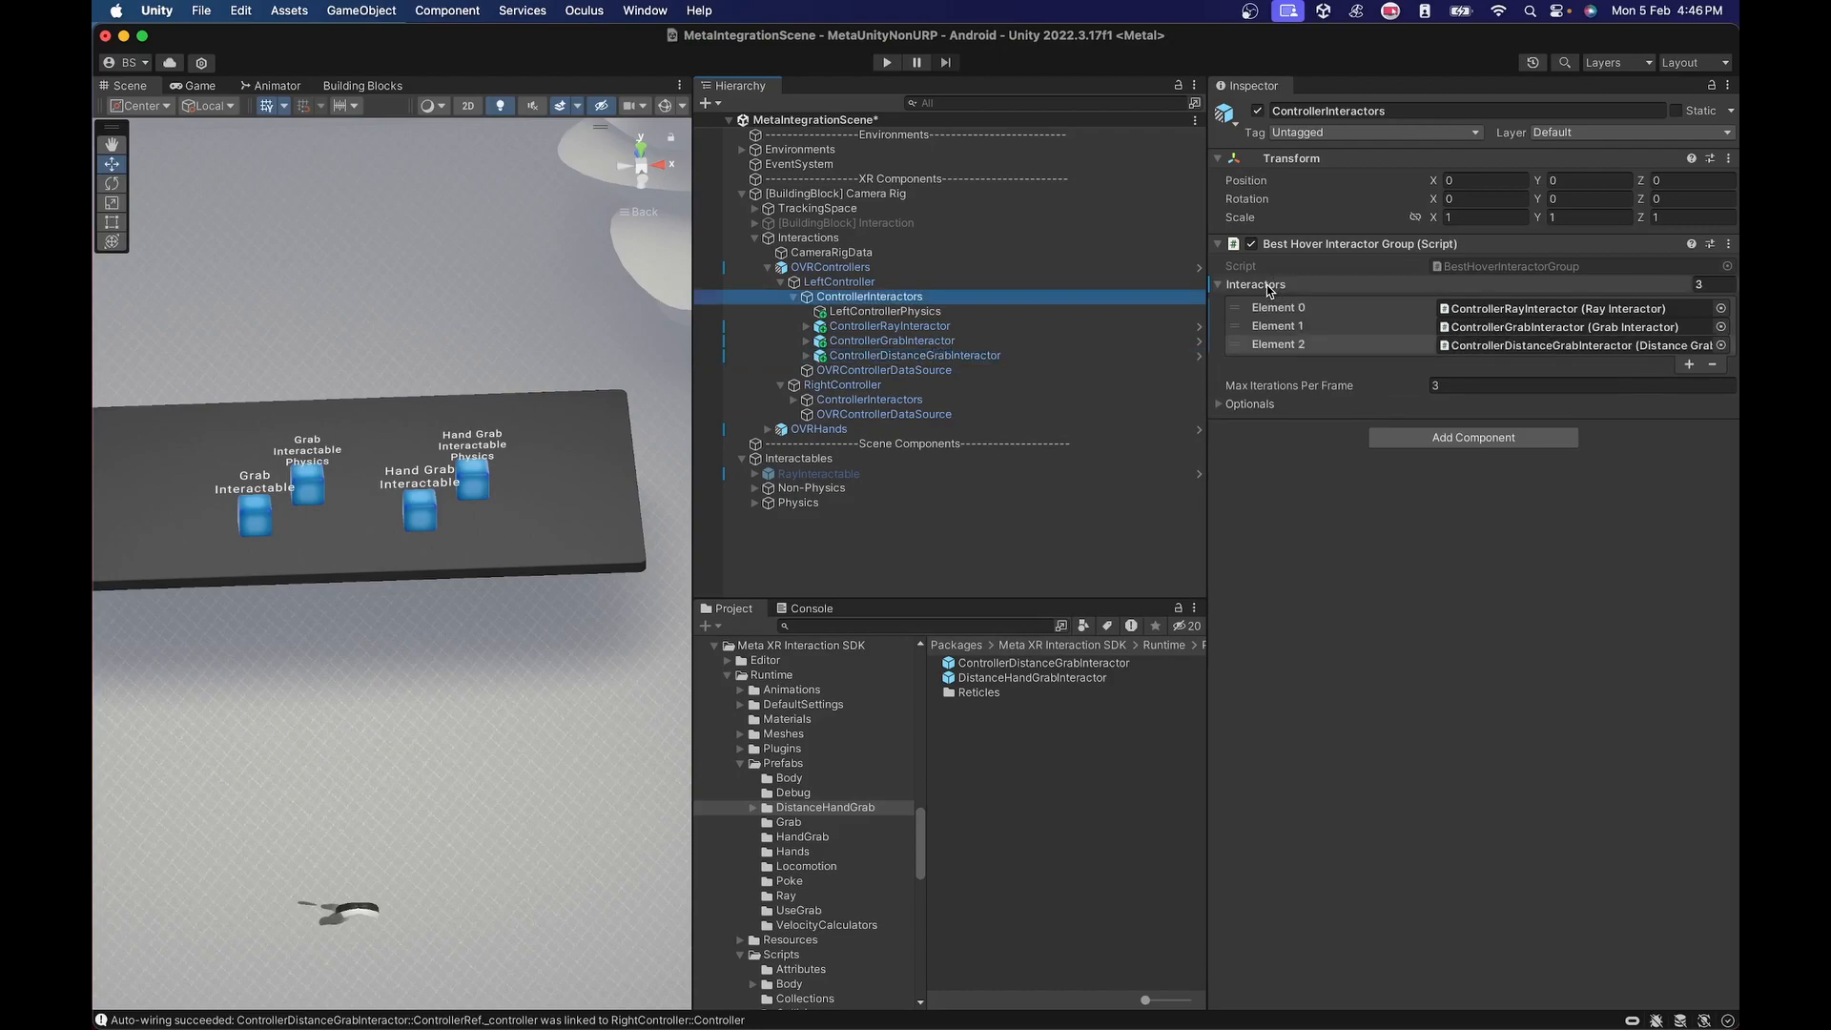
Add the right ControllerDistanceGrabInteractor to the Interactors list of the right ControllerInteractors' Best Hover Interactor Group.
click(793, 399)
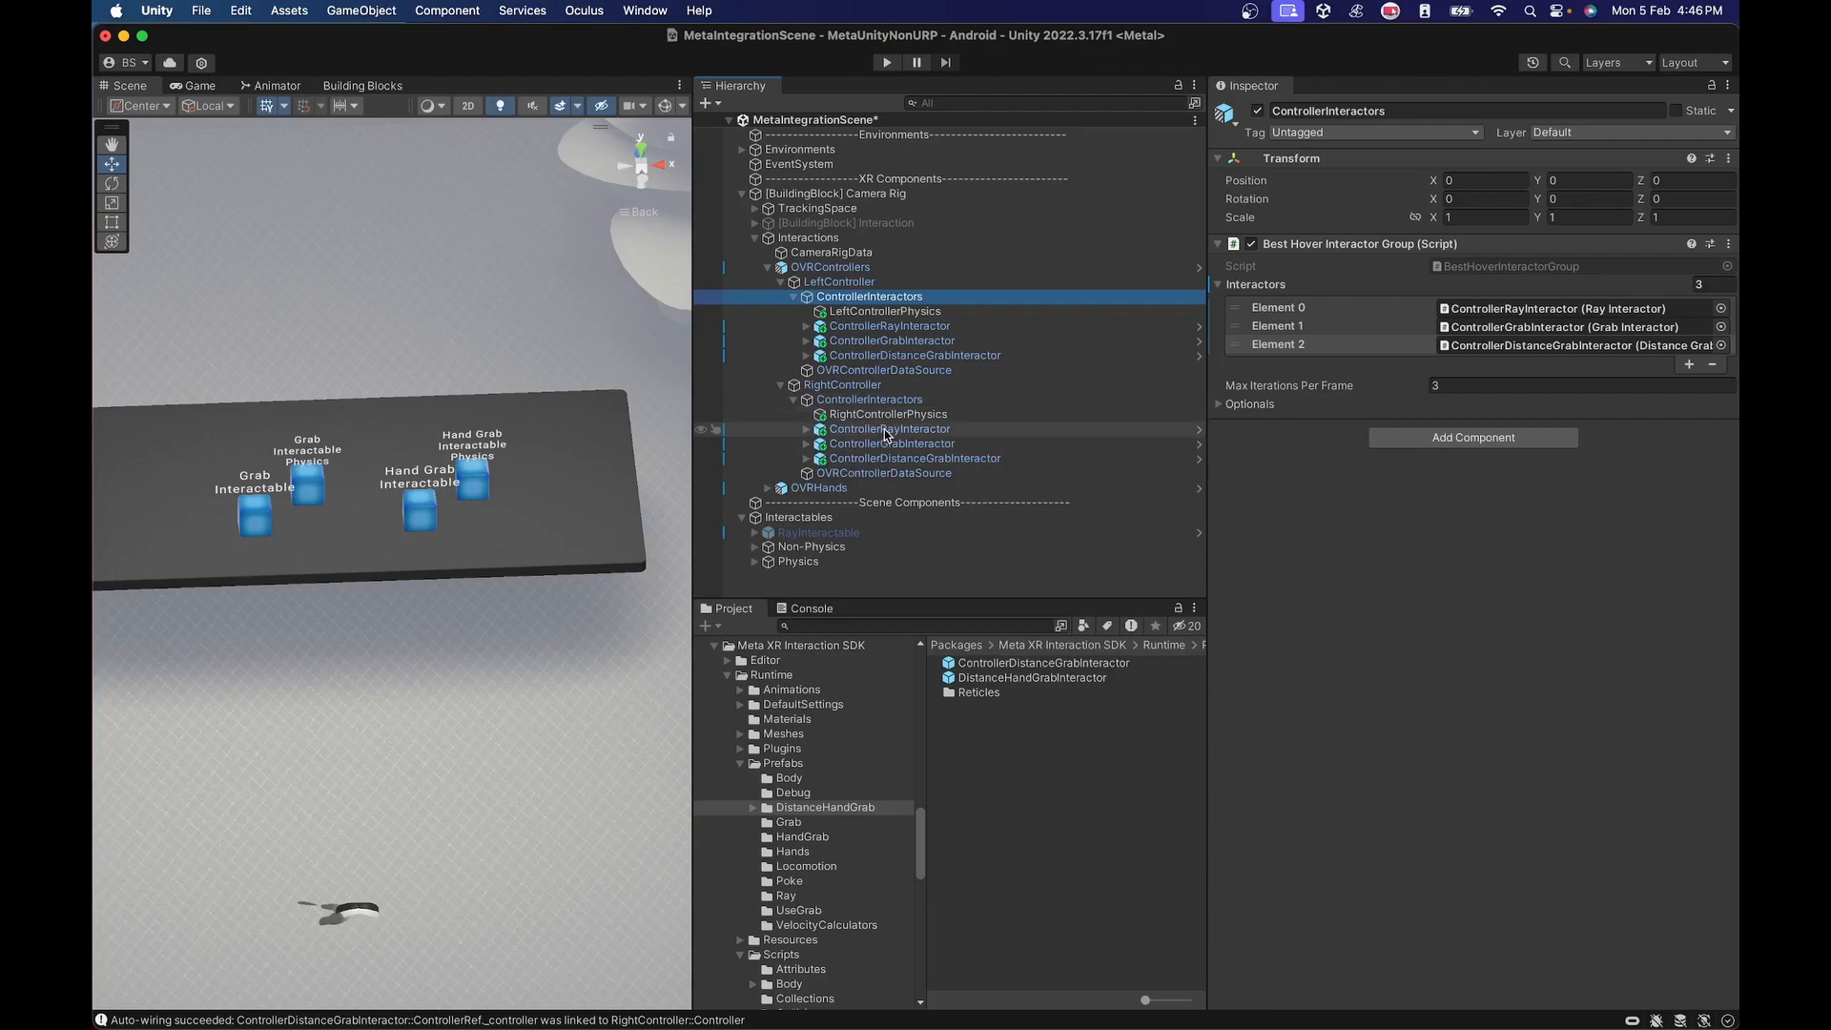
click(877, 399)
drag(895, 467, 1268, 289)
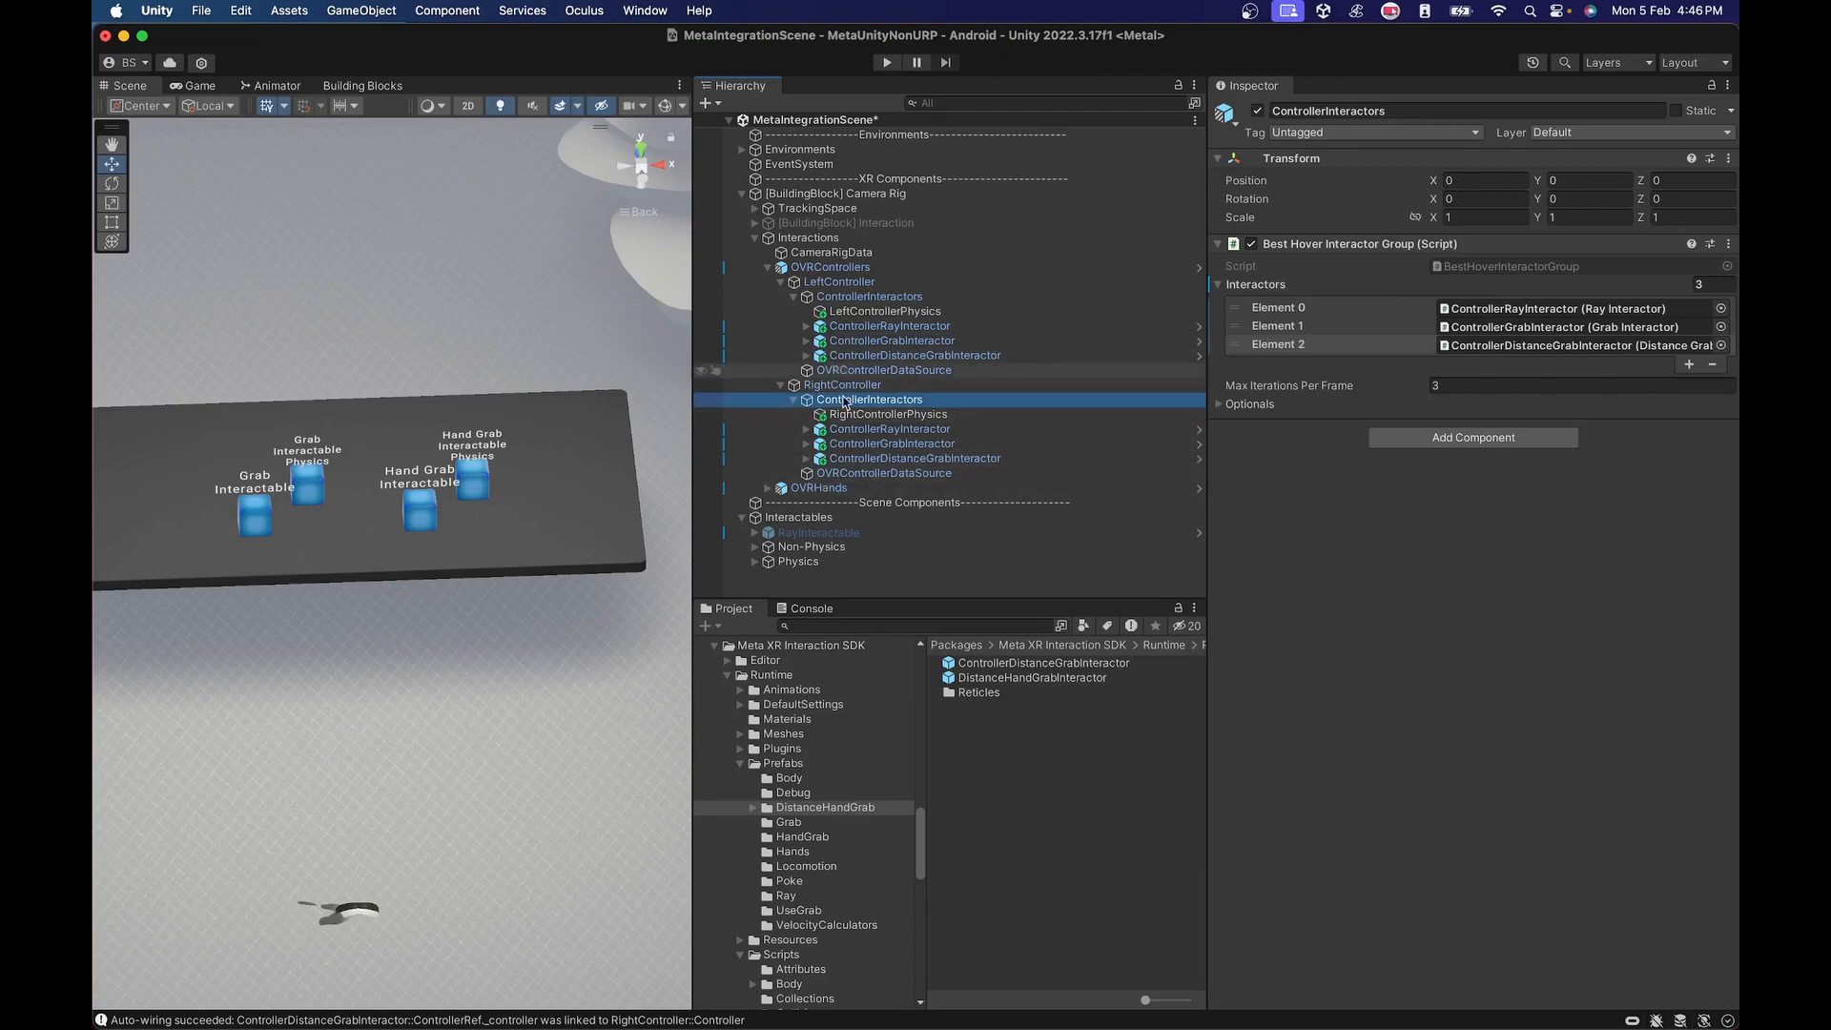
Compare the right ControllerRayInteractor's Visuals with the child objects of the right ControllerDistanceGrabInteractor.
click(807, 430)
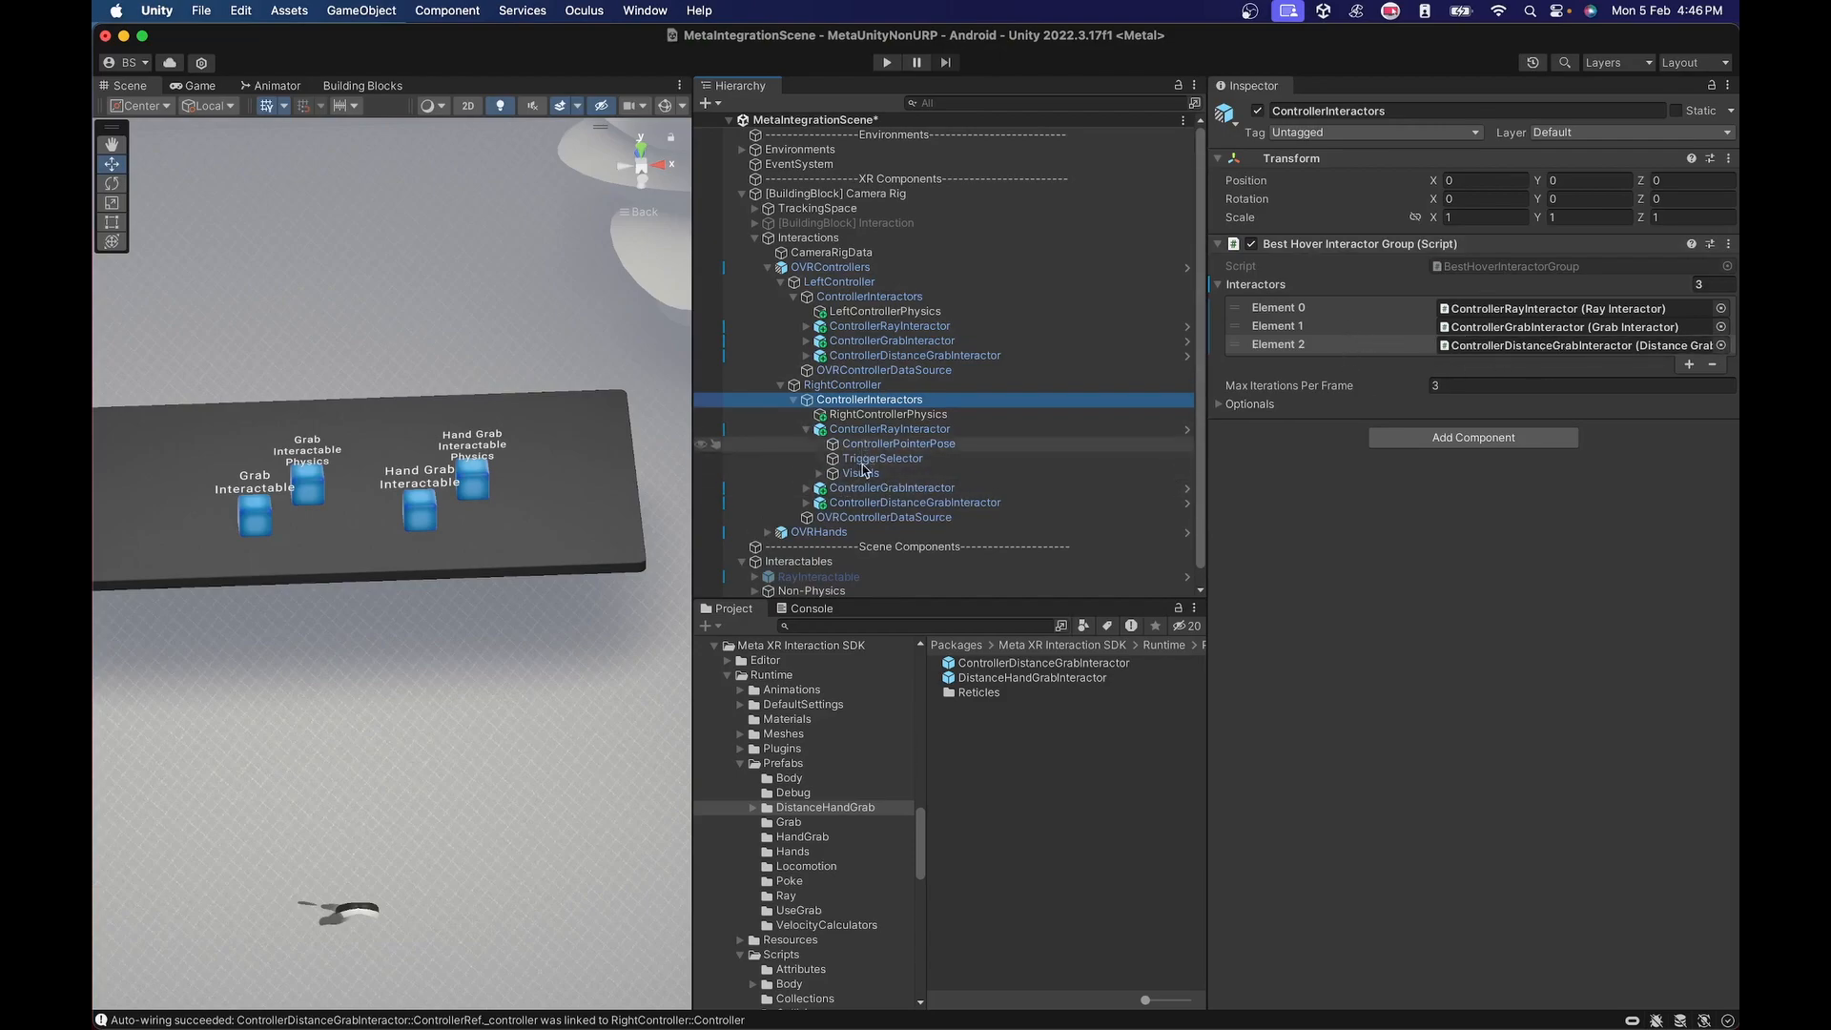
click(819, 473)
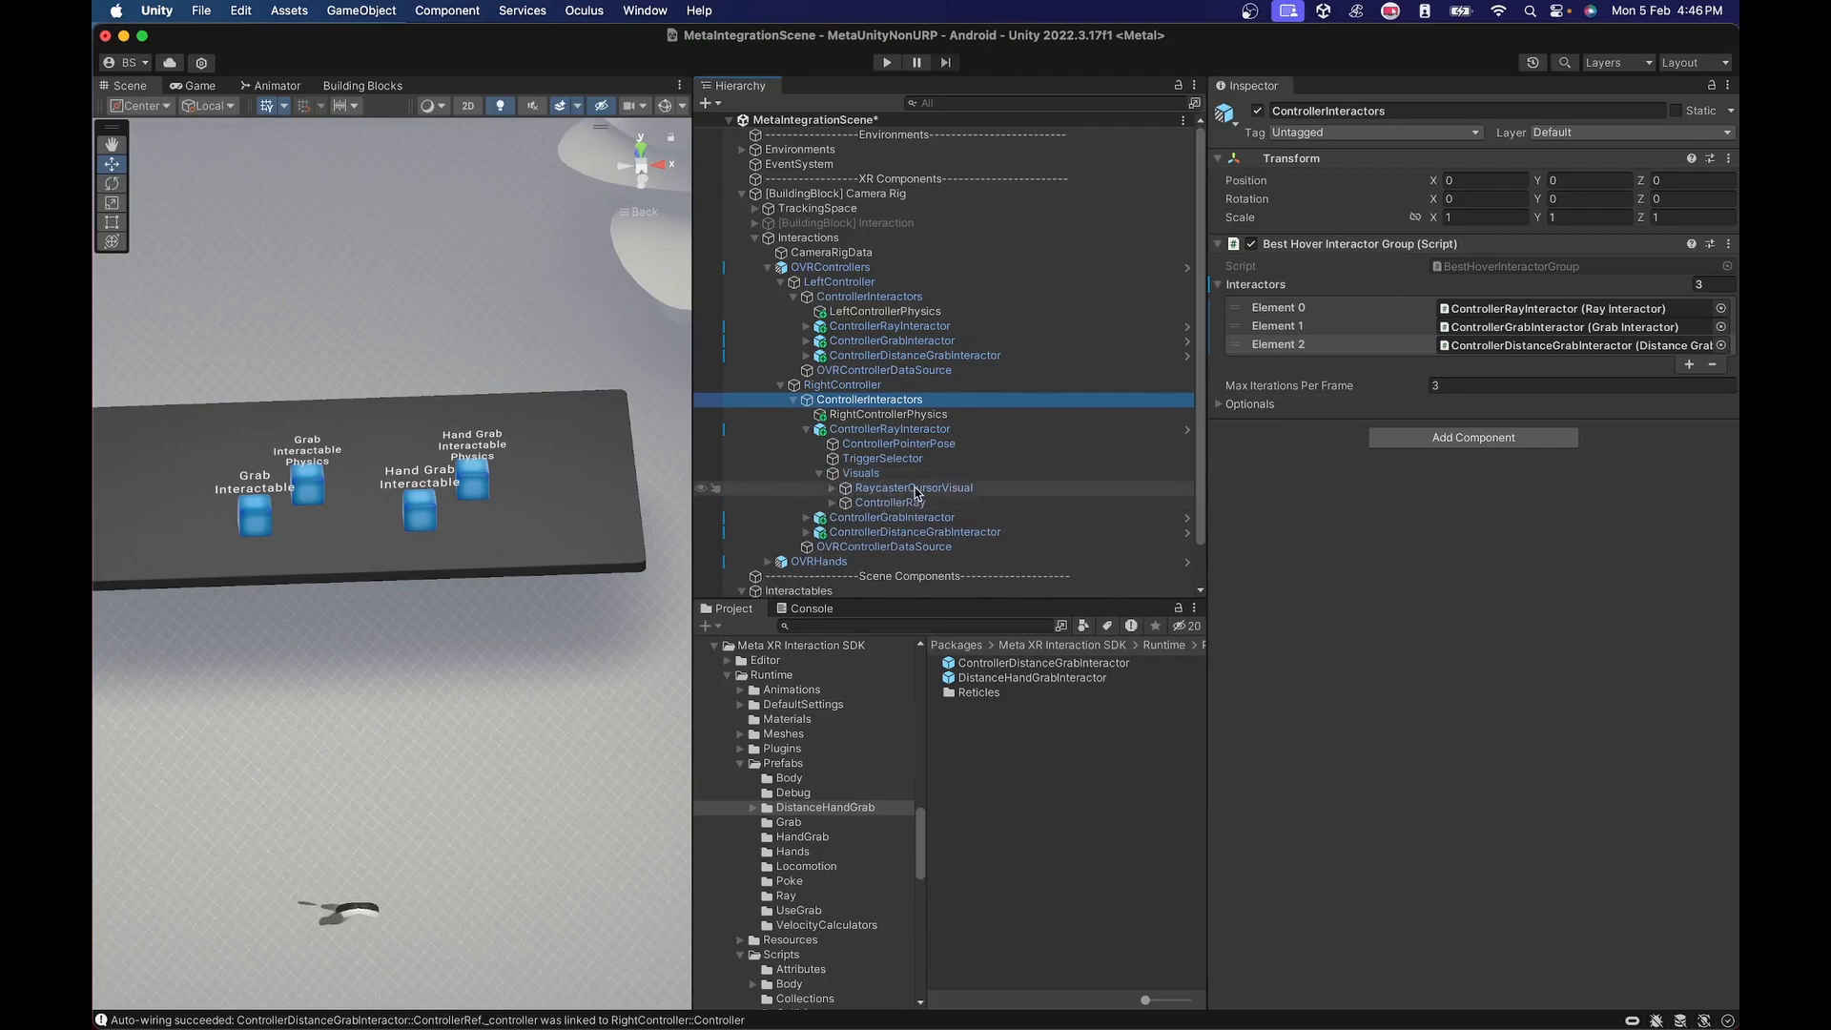
click(819, 474)
click(806, 430)
click(807, 460)
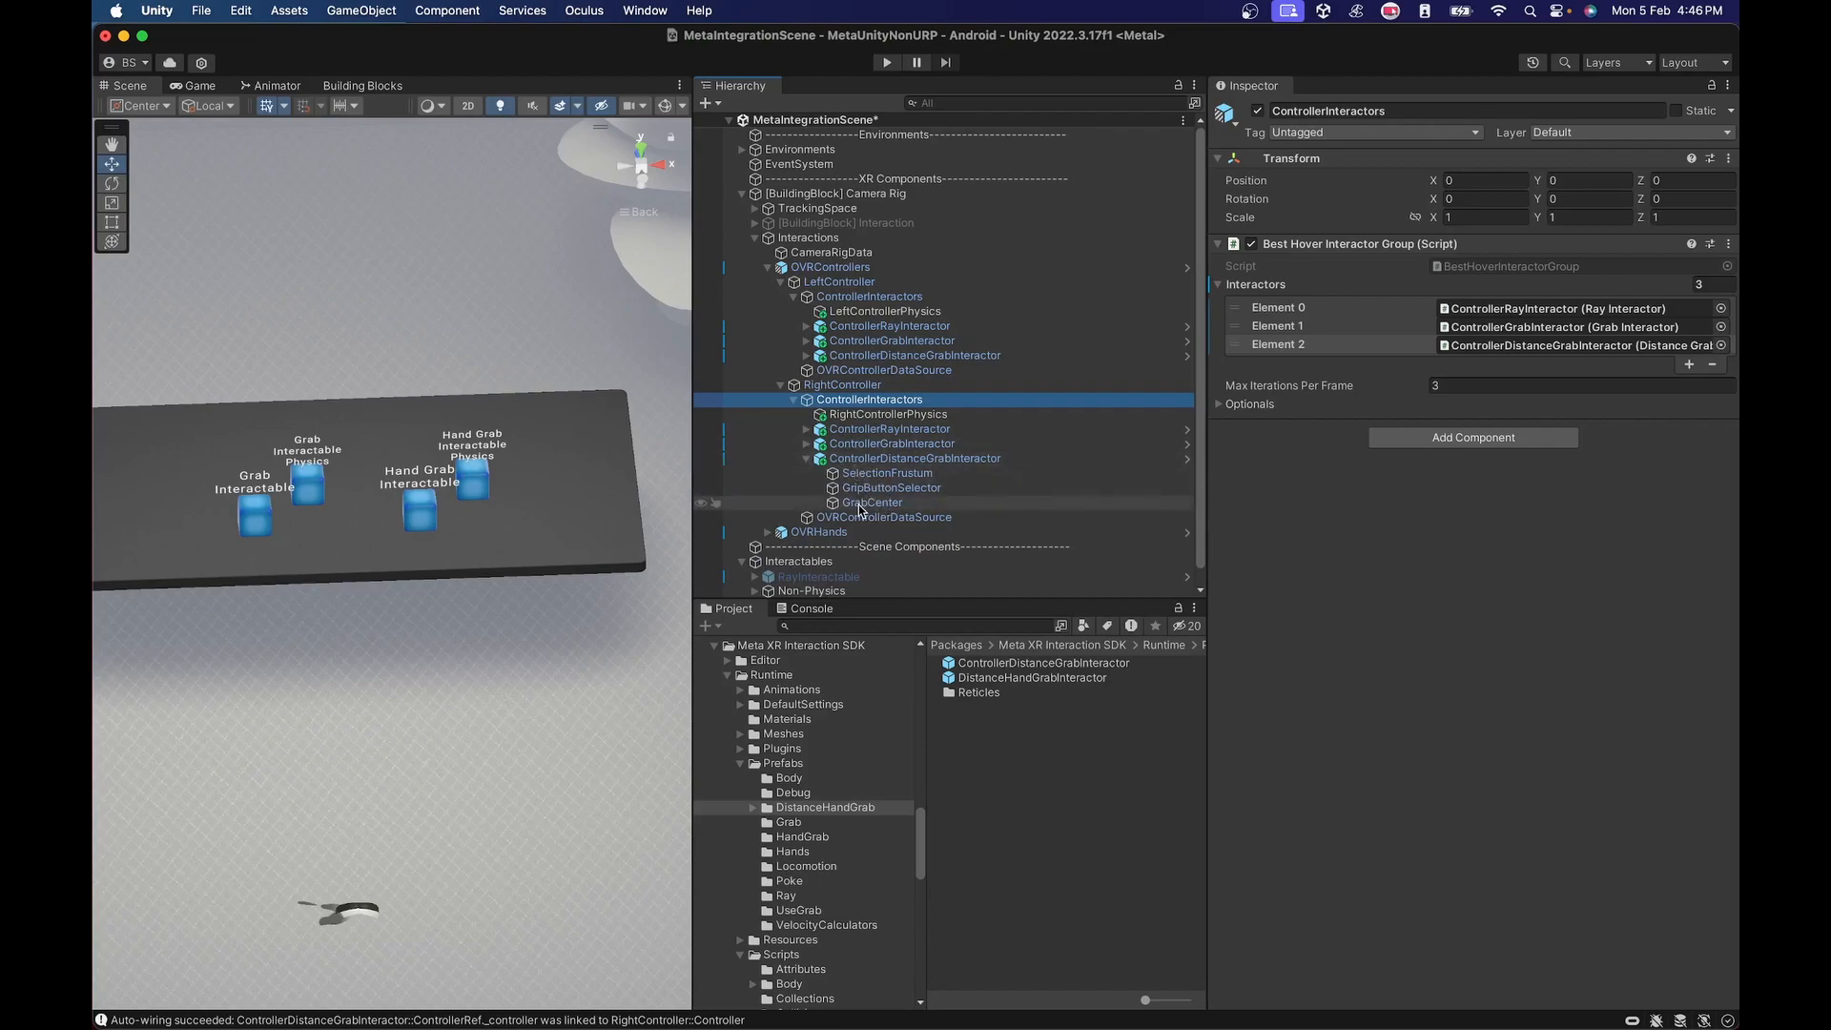
click(876, 460)
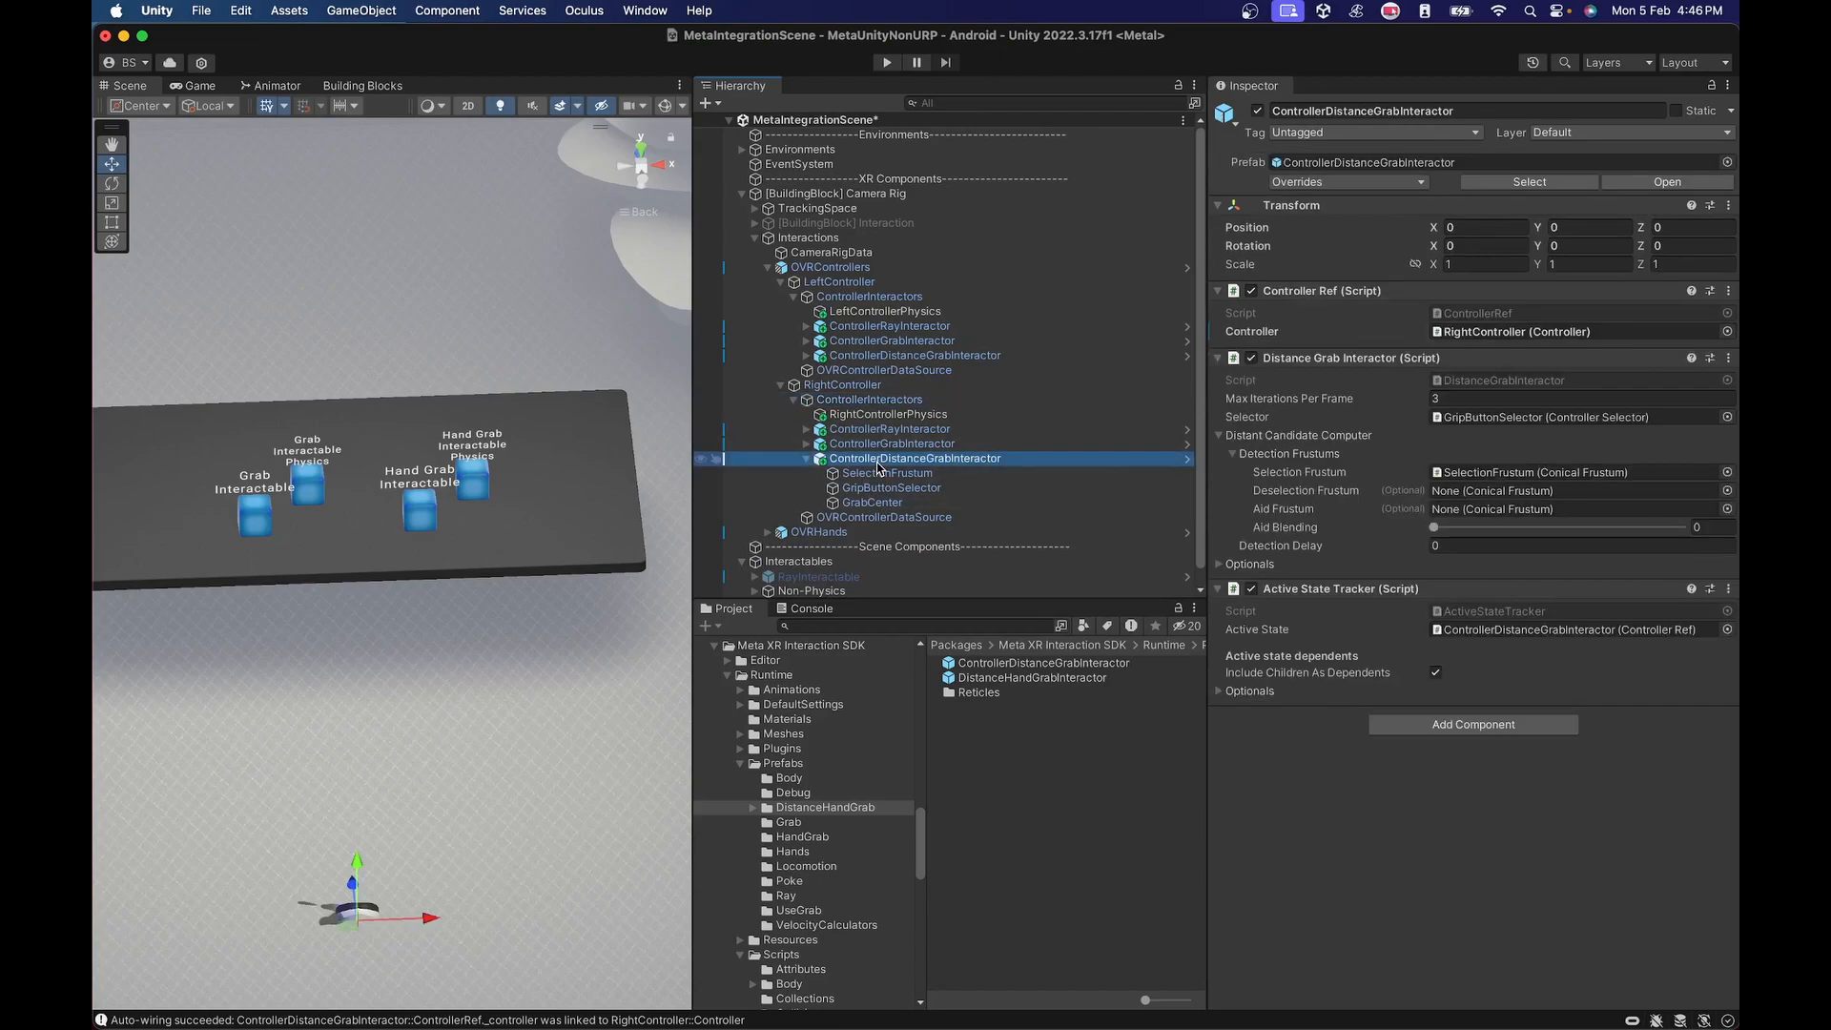
Create an empty child object named Visuals under the right ControllerDistanceGrabInteractor.
right_click(878, 466)
click(932, 606)
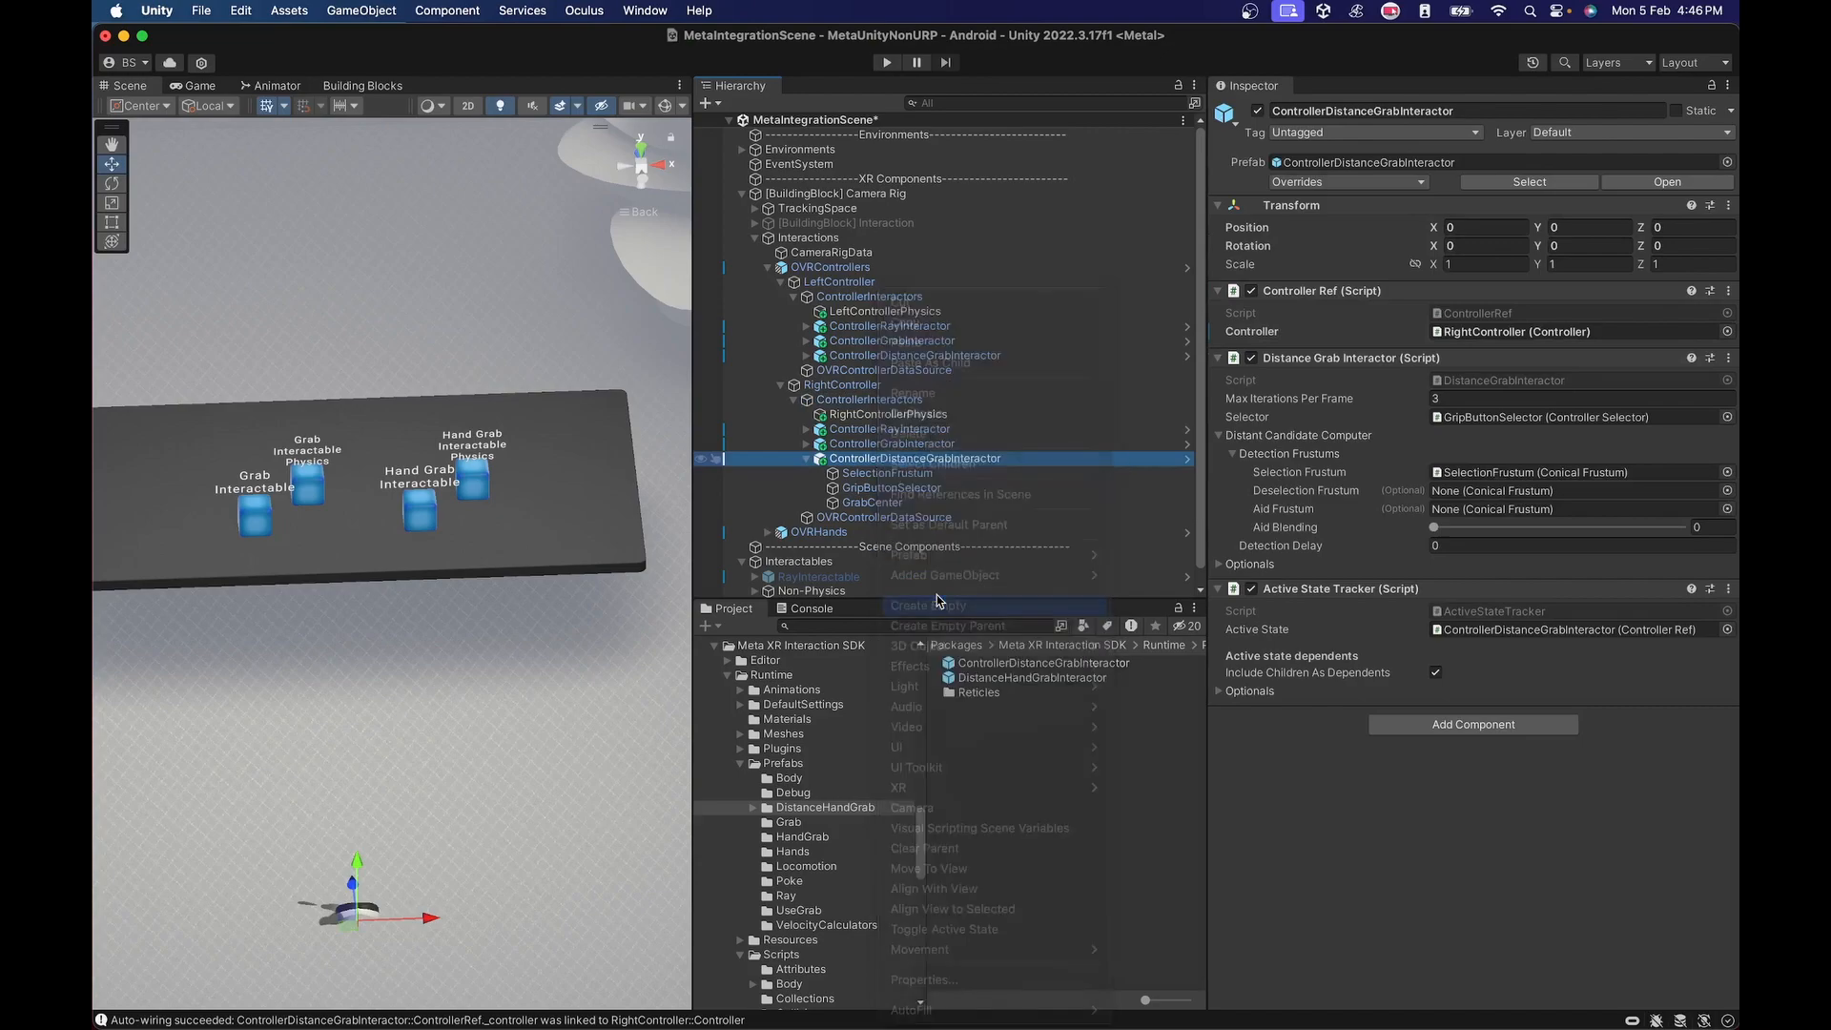
text(Vis)
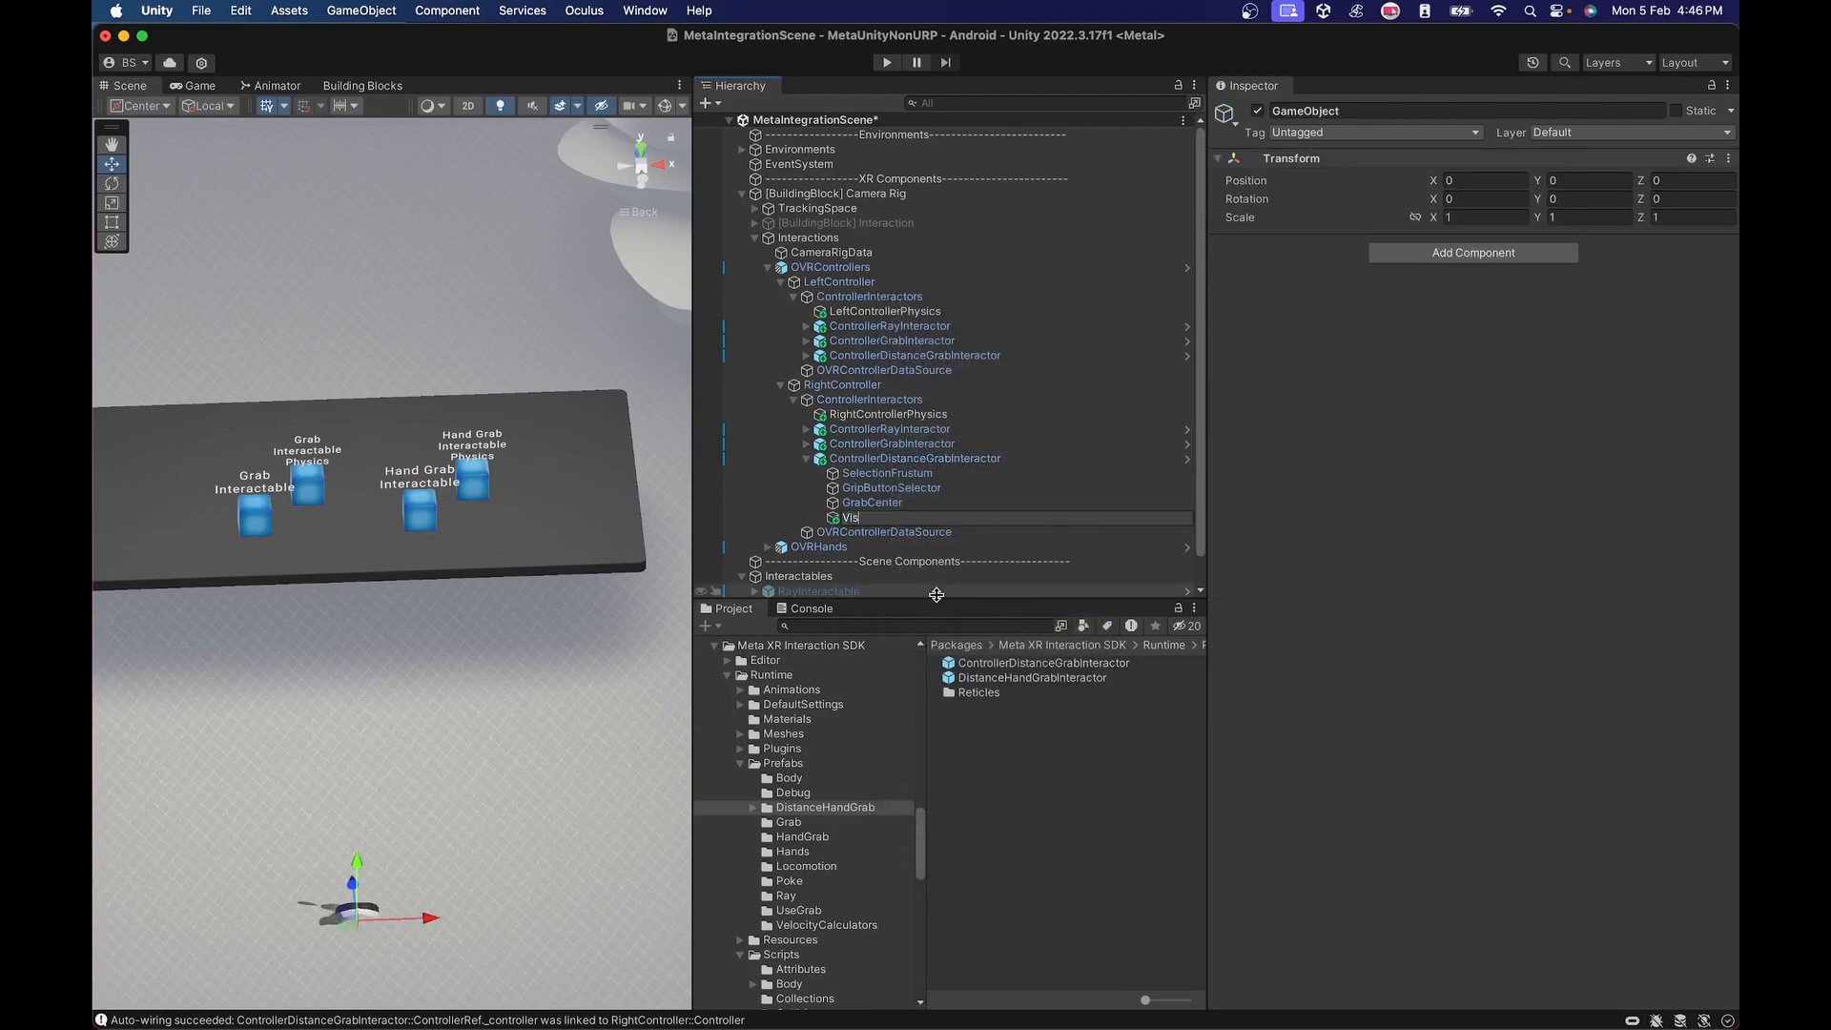
text(uals)
key(Return)
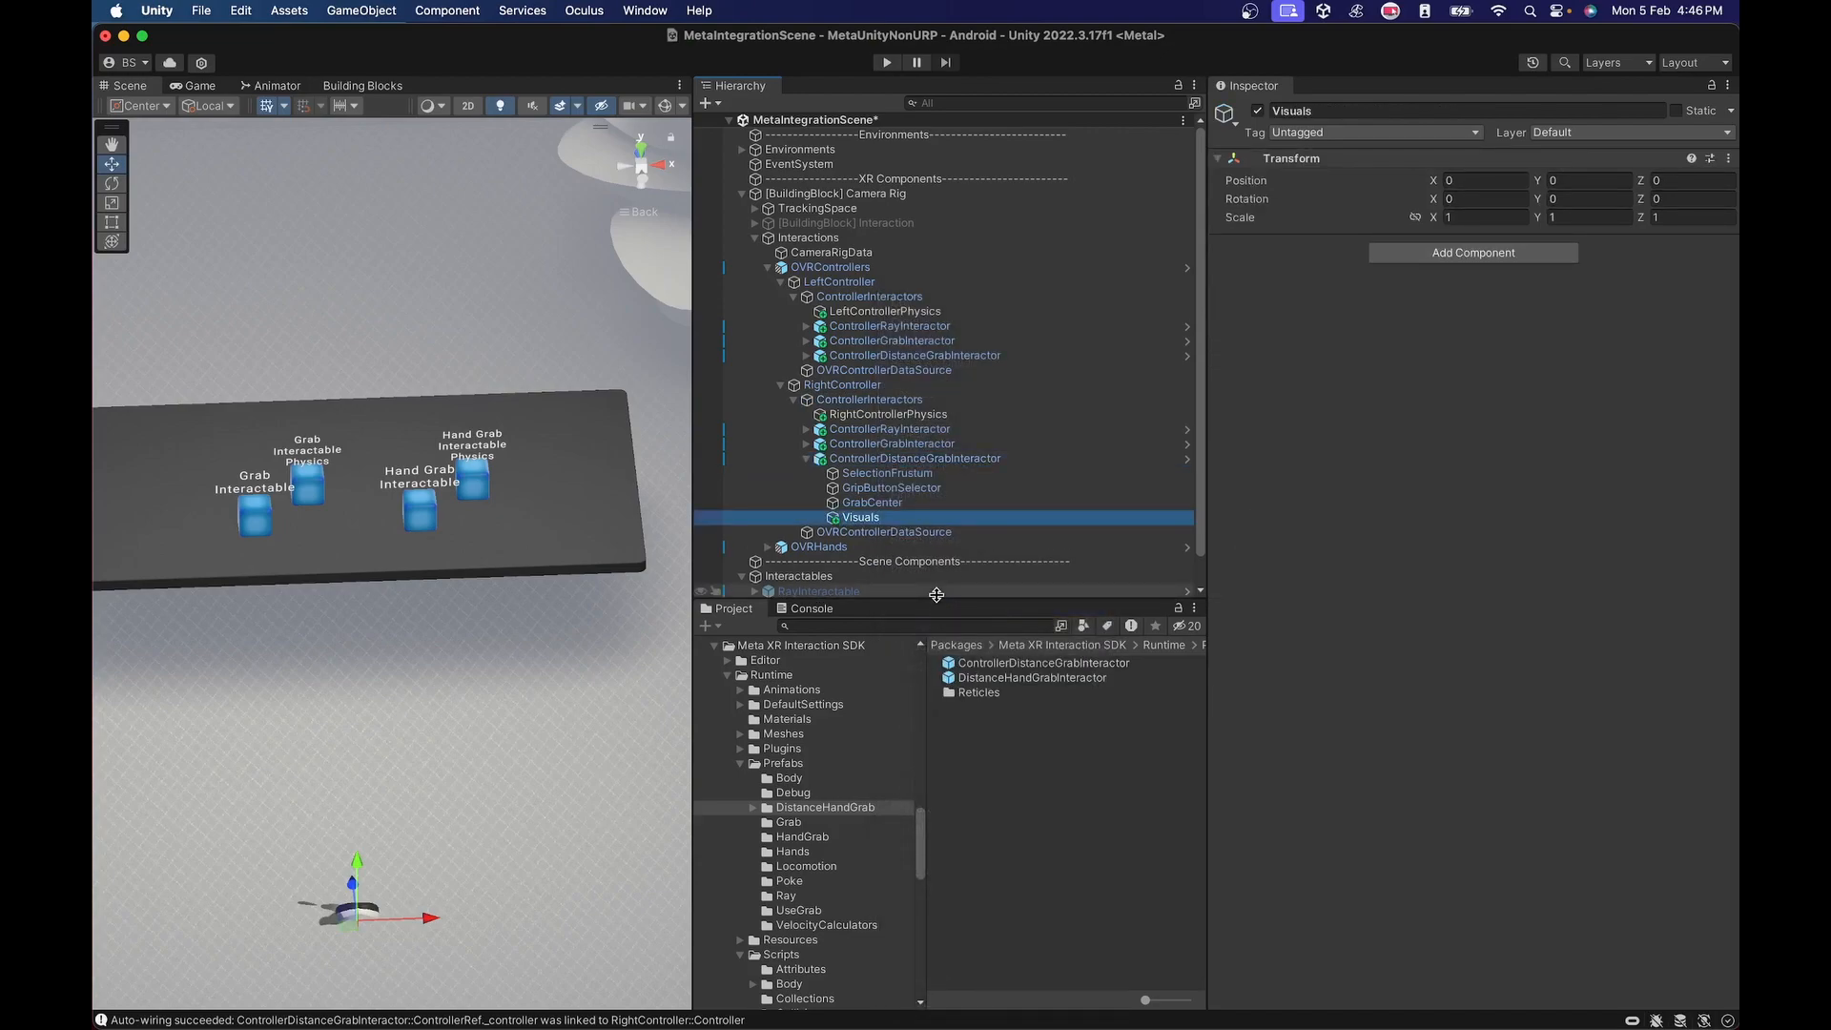
Create an empty child object named DistantLine under the right distance grab interactor's Visuals.
right_click(866, 518)
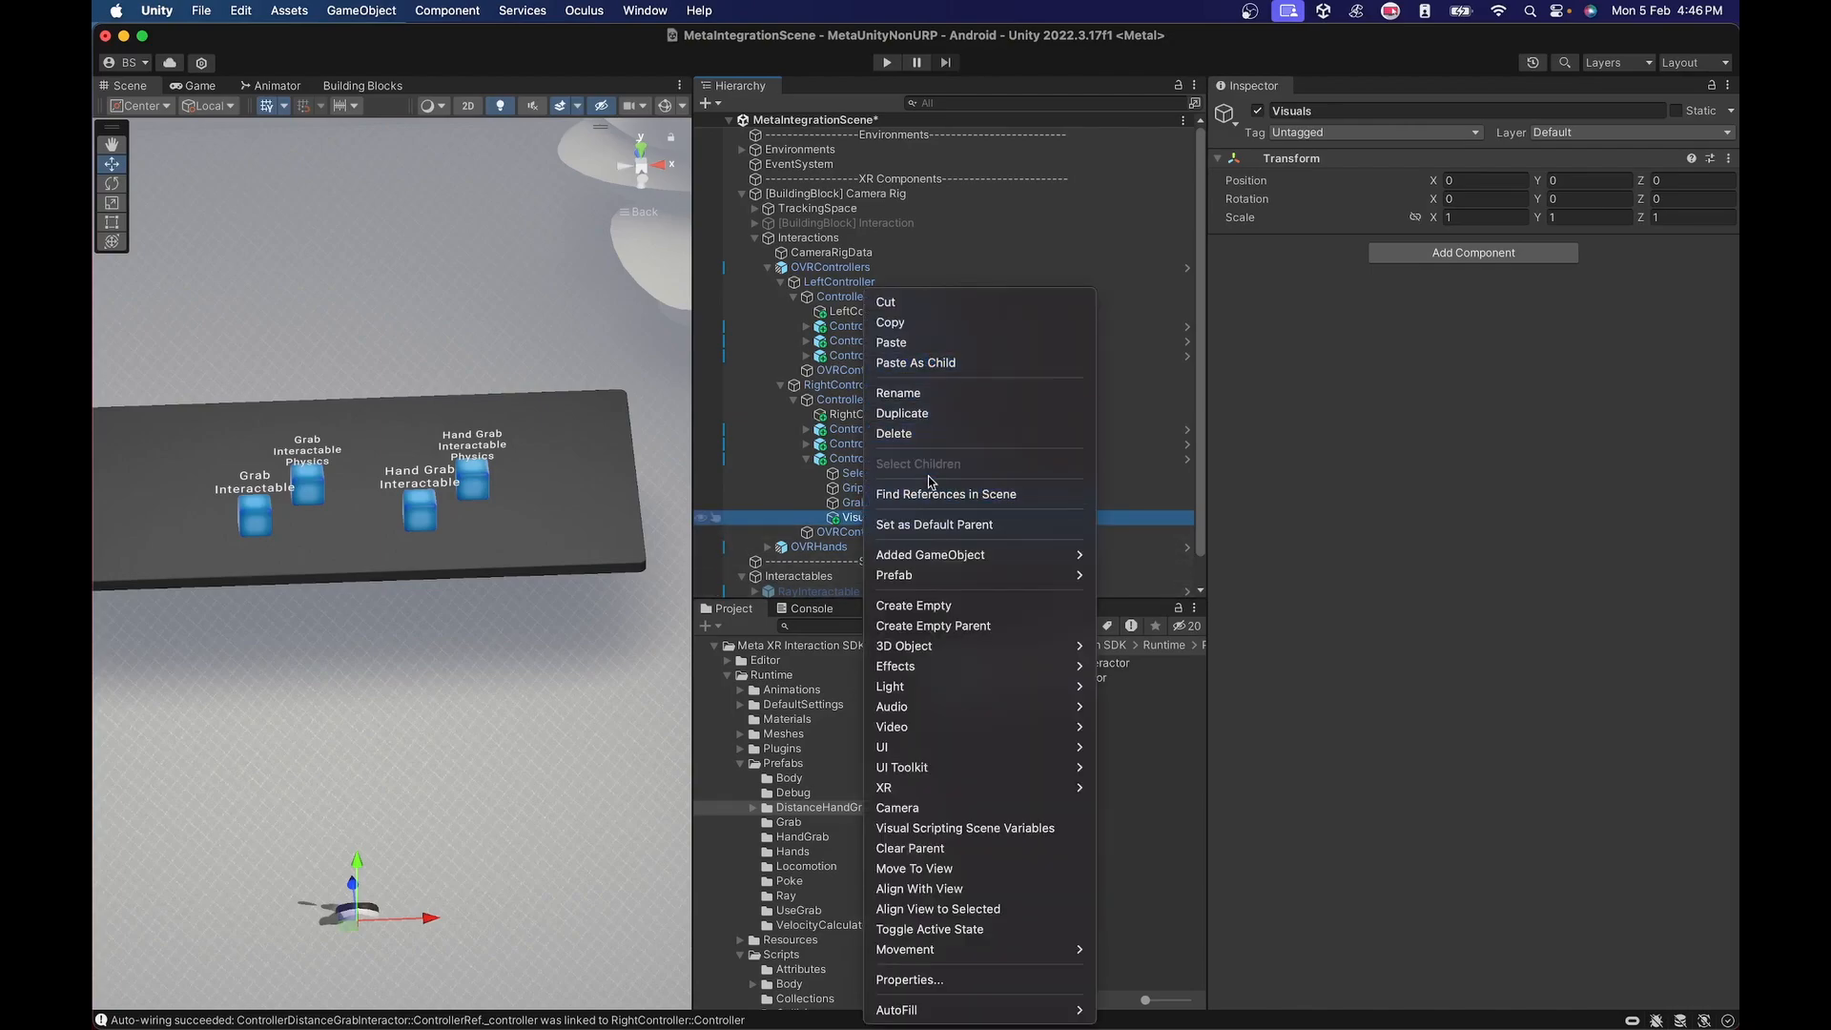
click(921, 605)
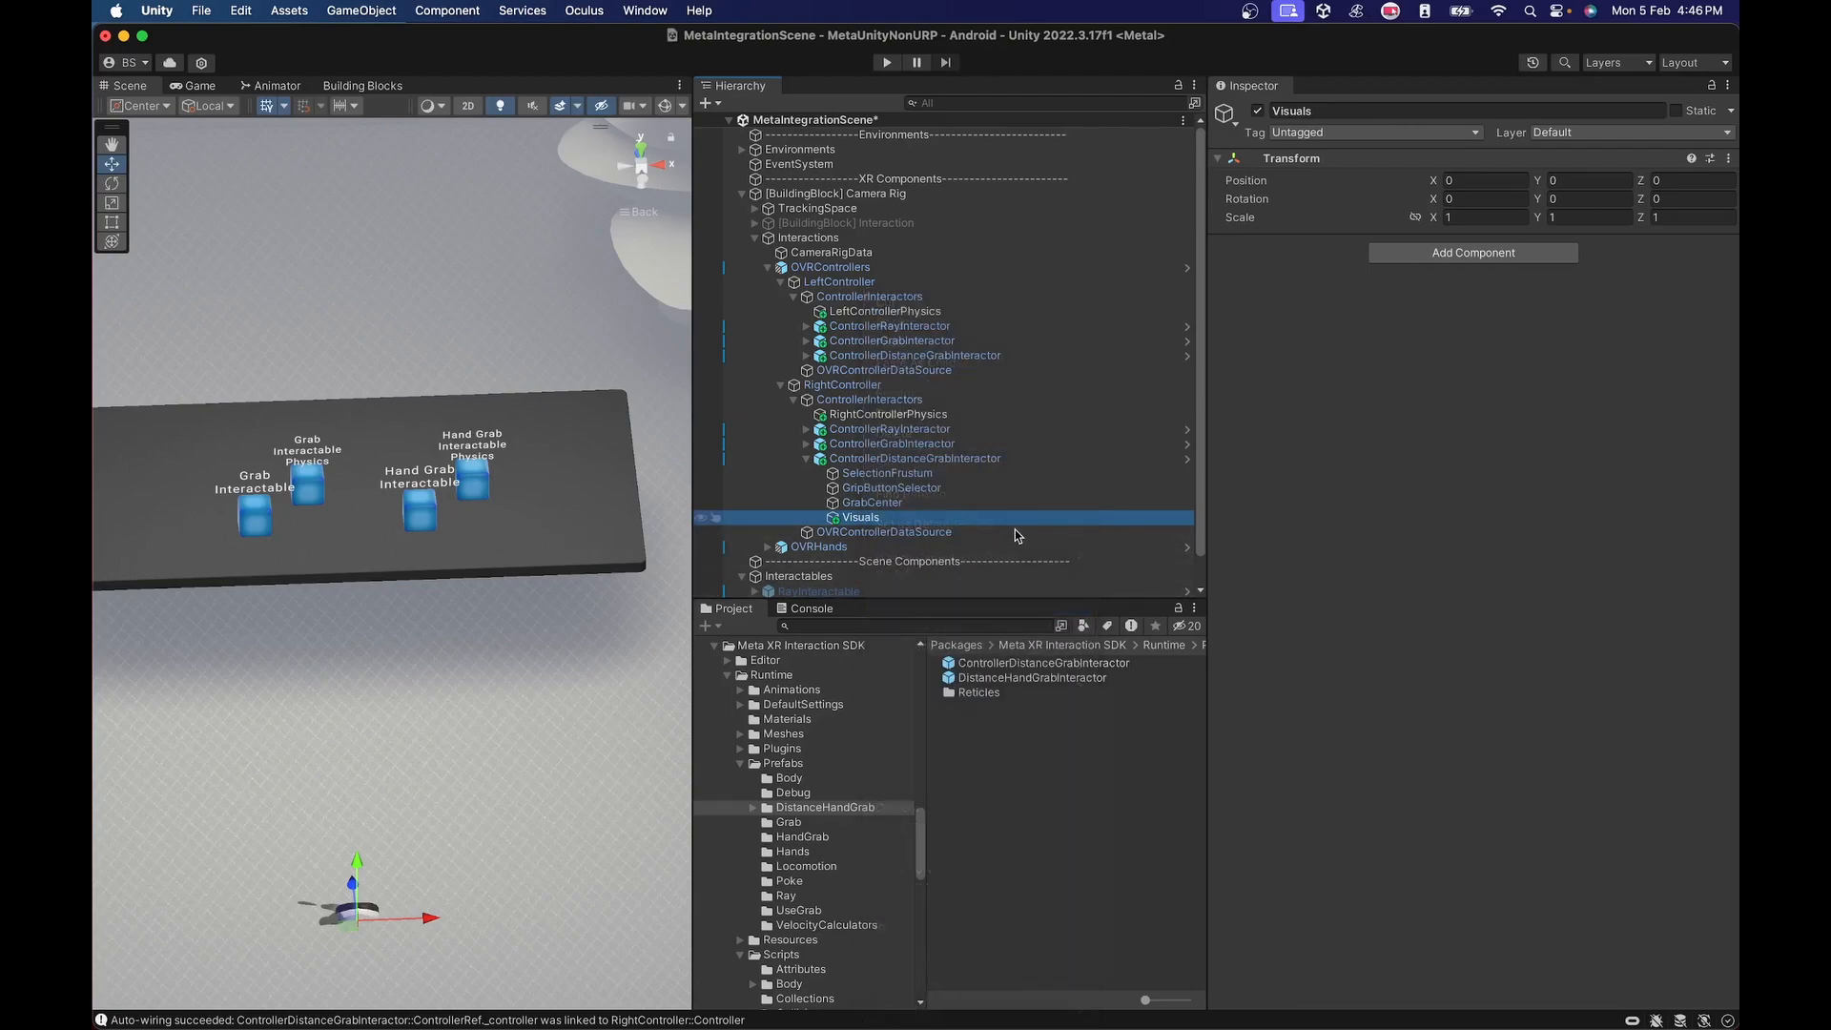
text(Dista)
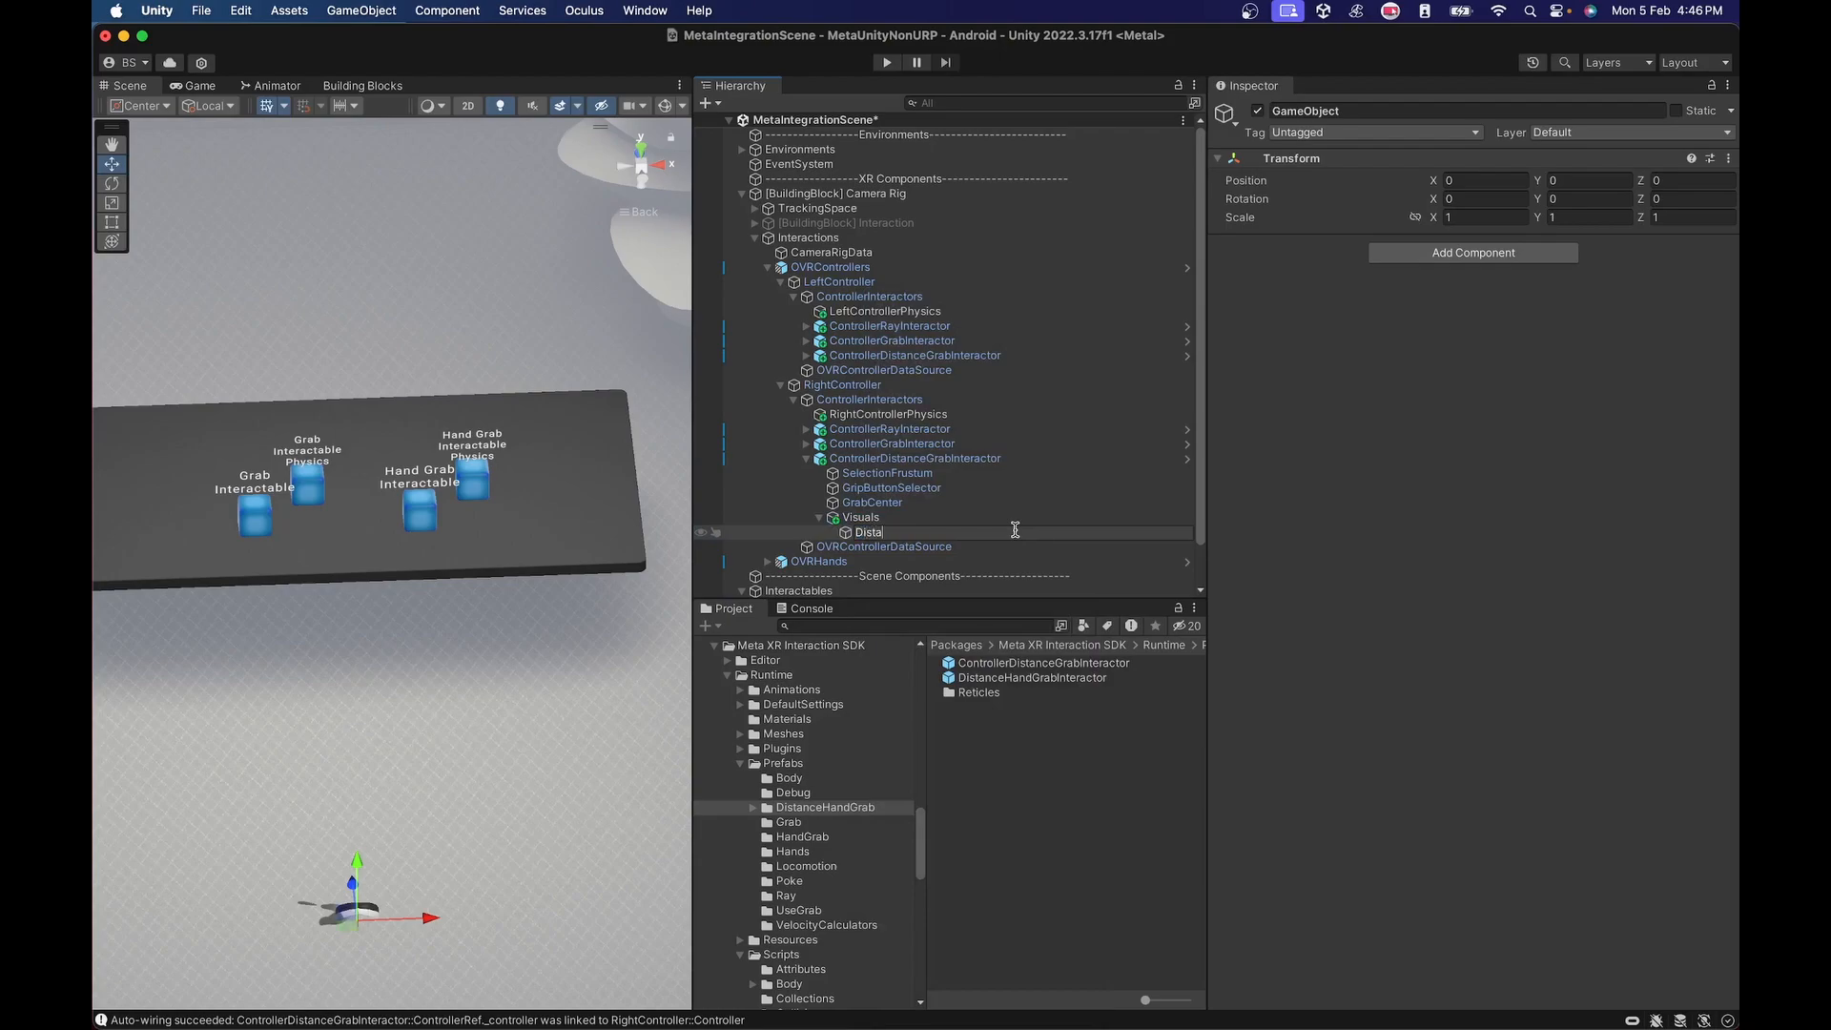
text(ntLine)
key(Return)
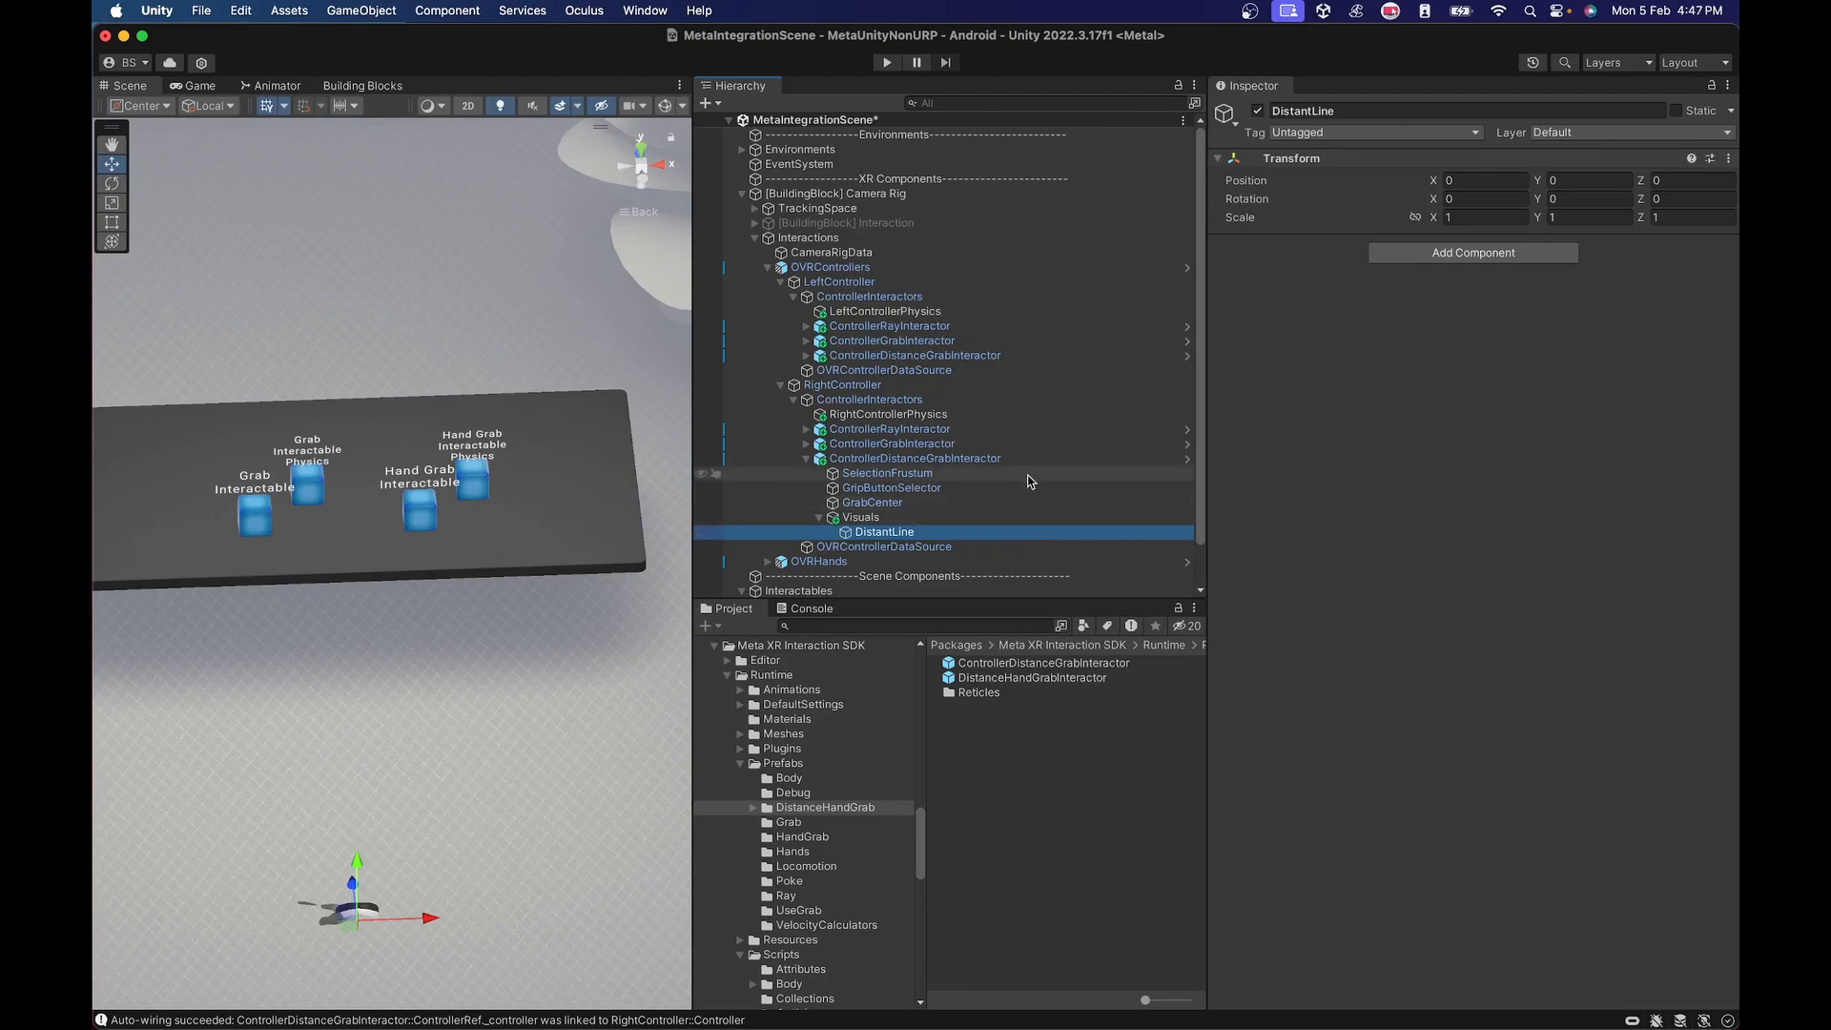
Add a Distant Interaction Line Renderer Visual to DistantLine with the right ControllerDistanceGrabInteractor as its Distance Interactor.
click(1462, 256)
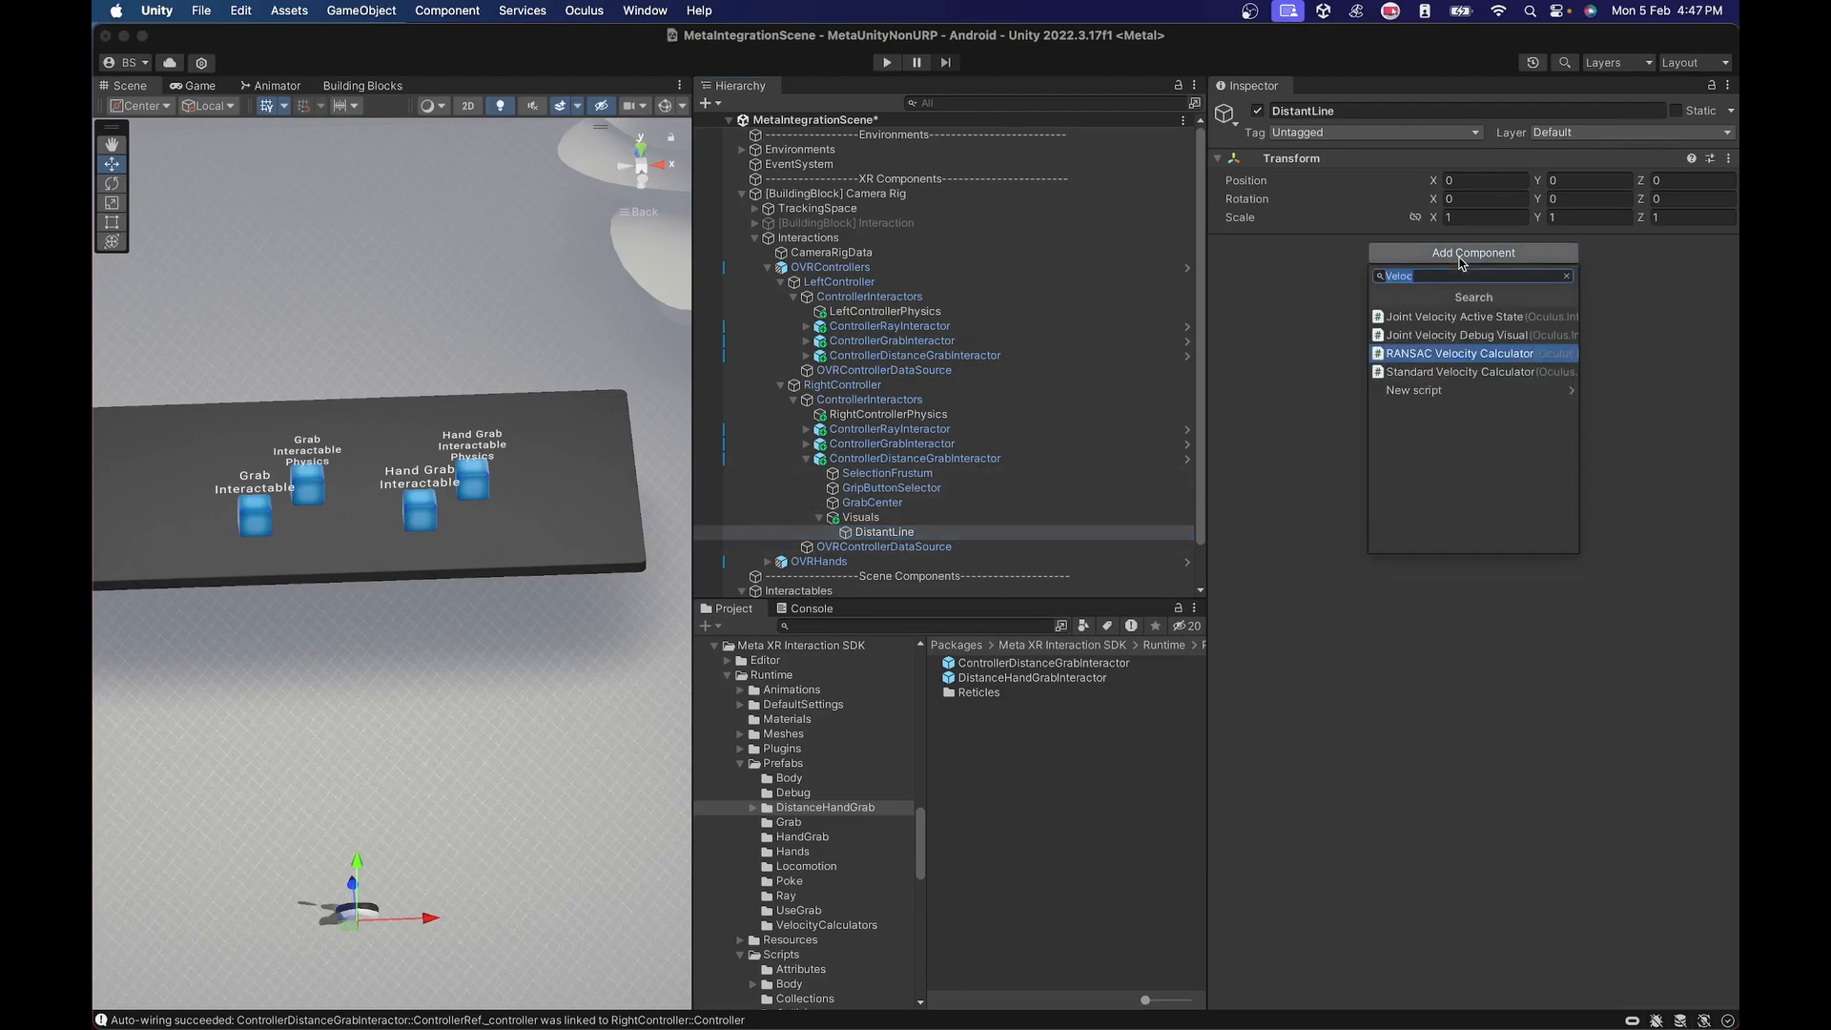
text(Distant)
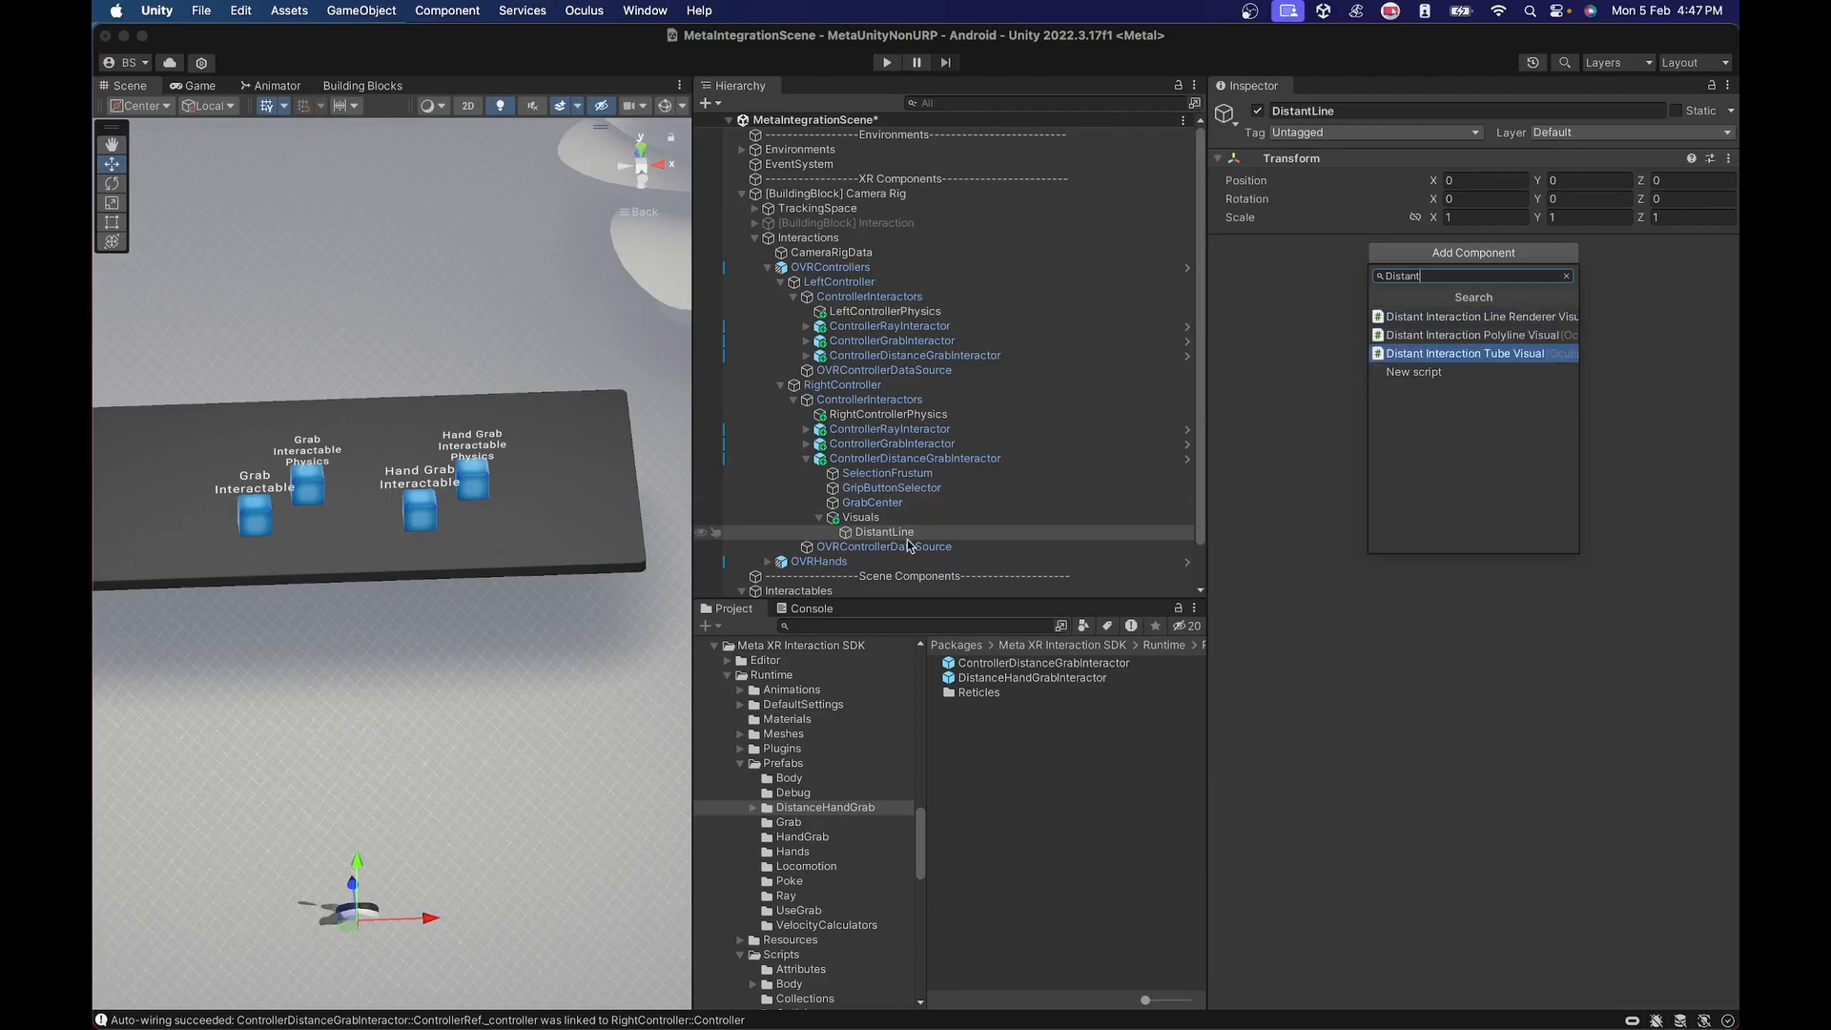
click(1488, 317)
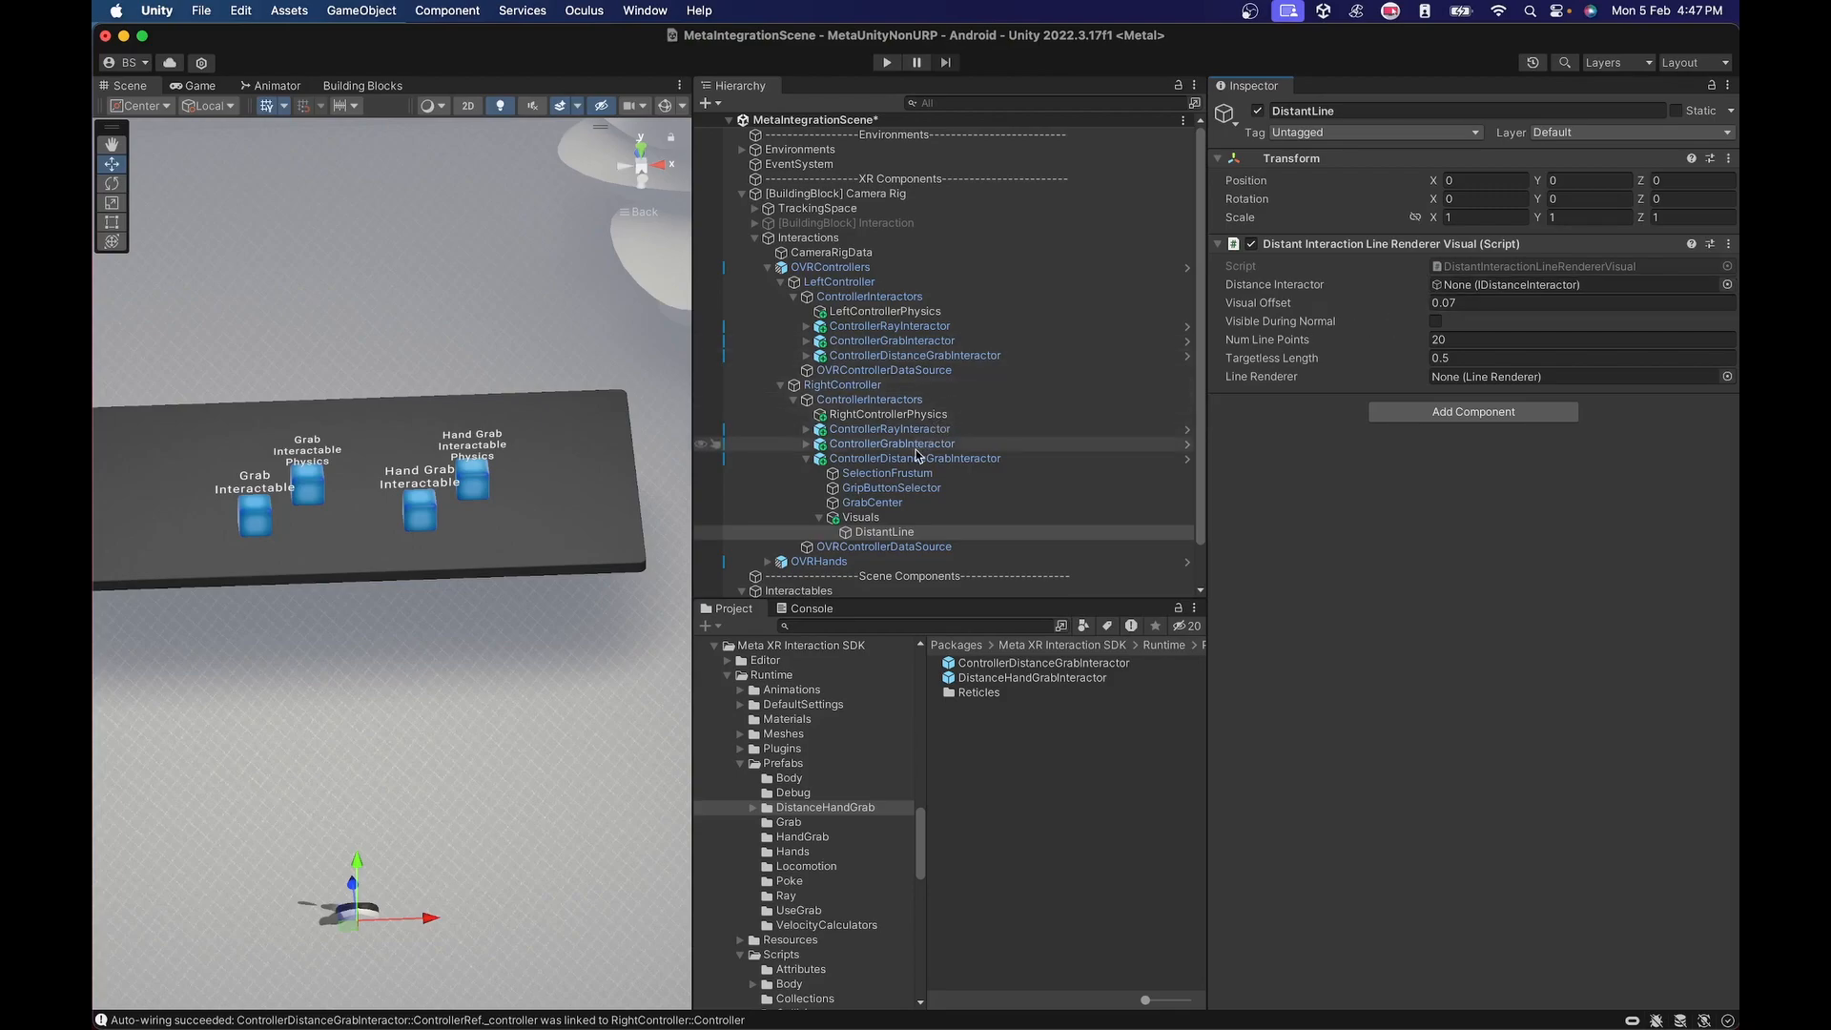
drag(909, 458, 1528, 291)
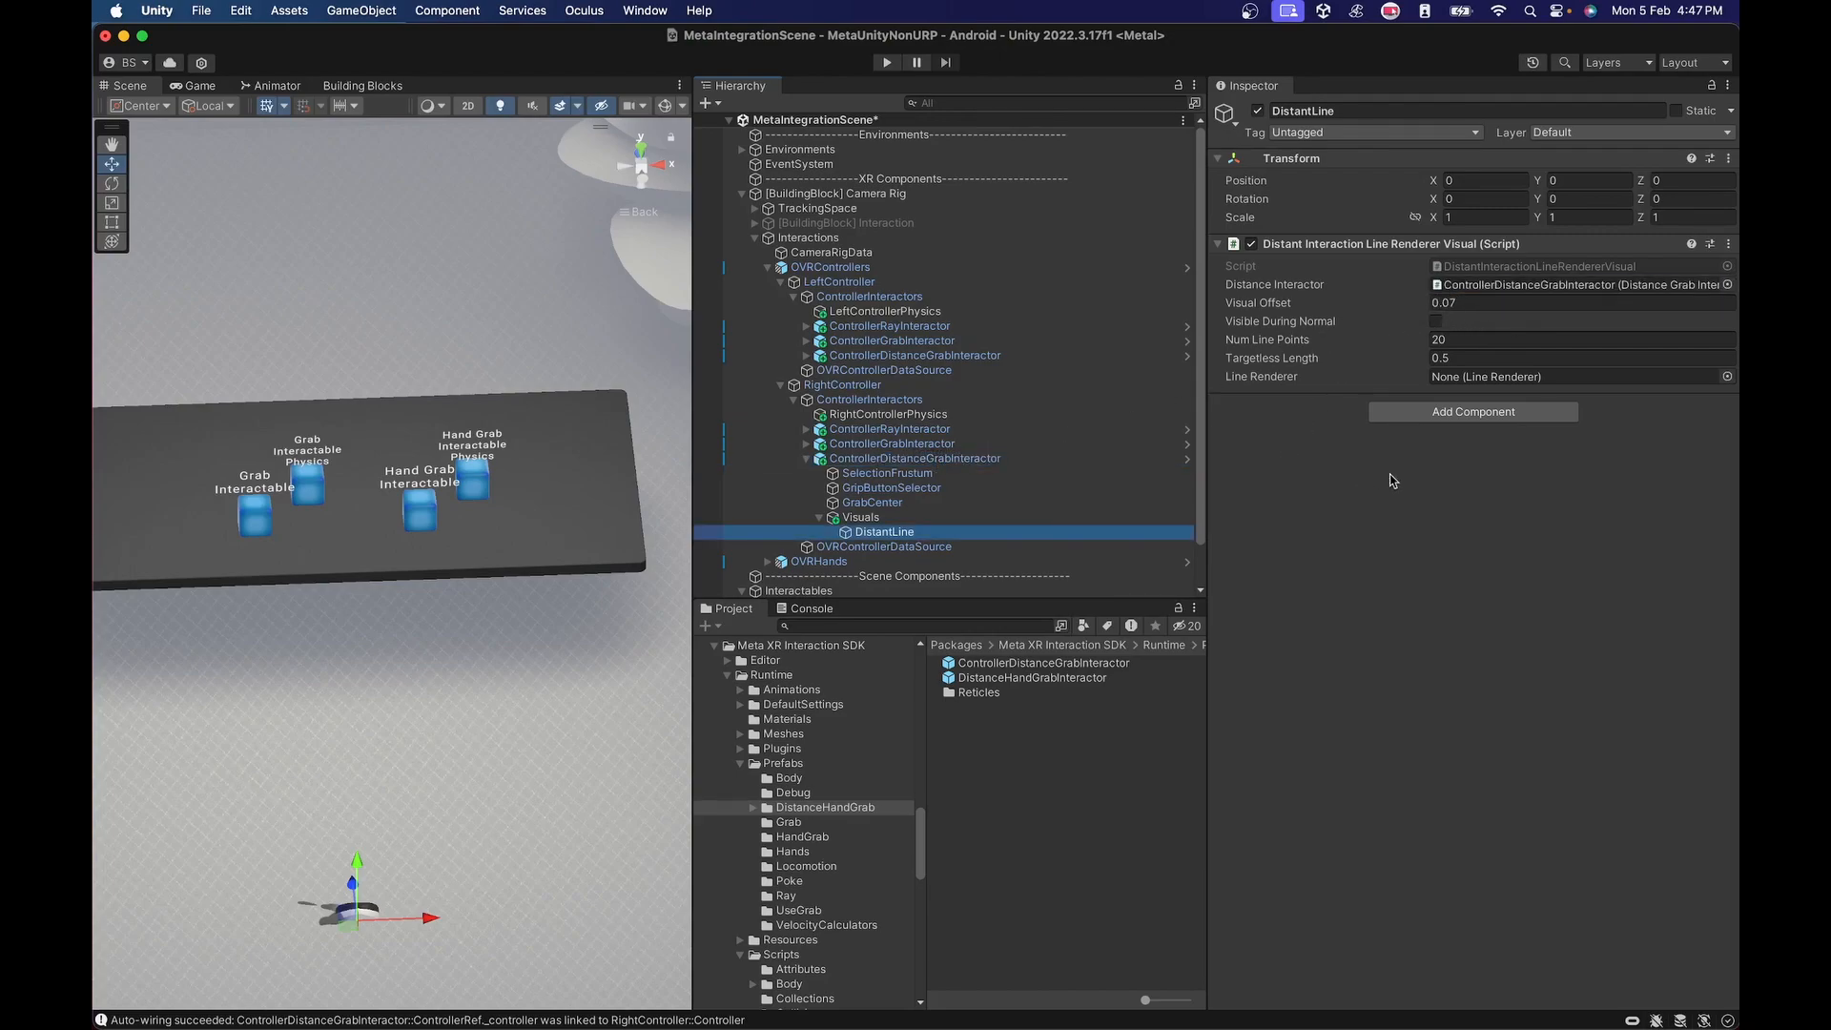
Add a Line Renderer component to DistantLine.
click(1465, 416)
text(;)
key(BackSpace)
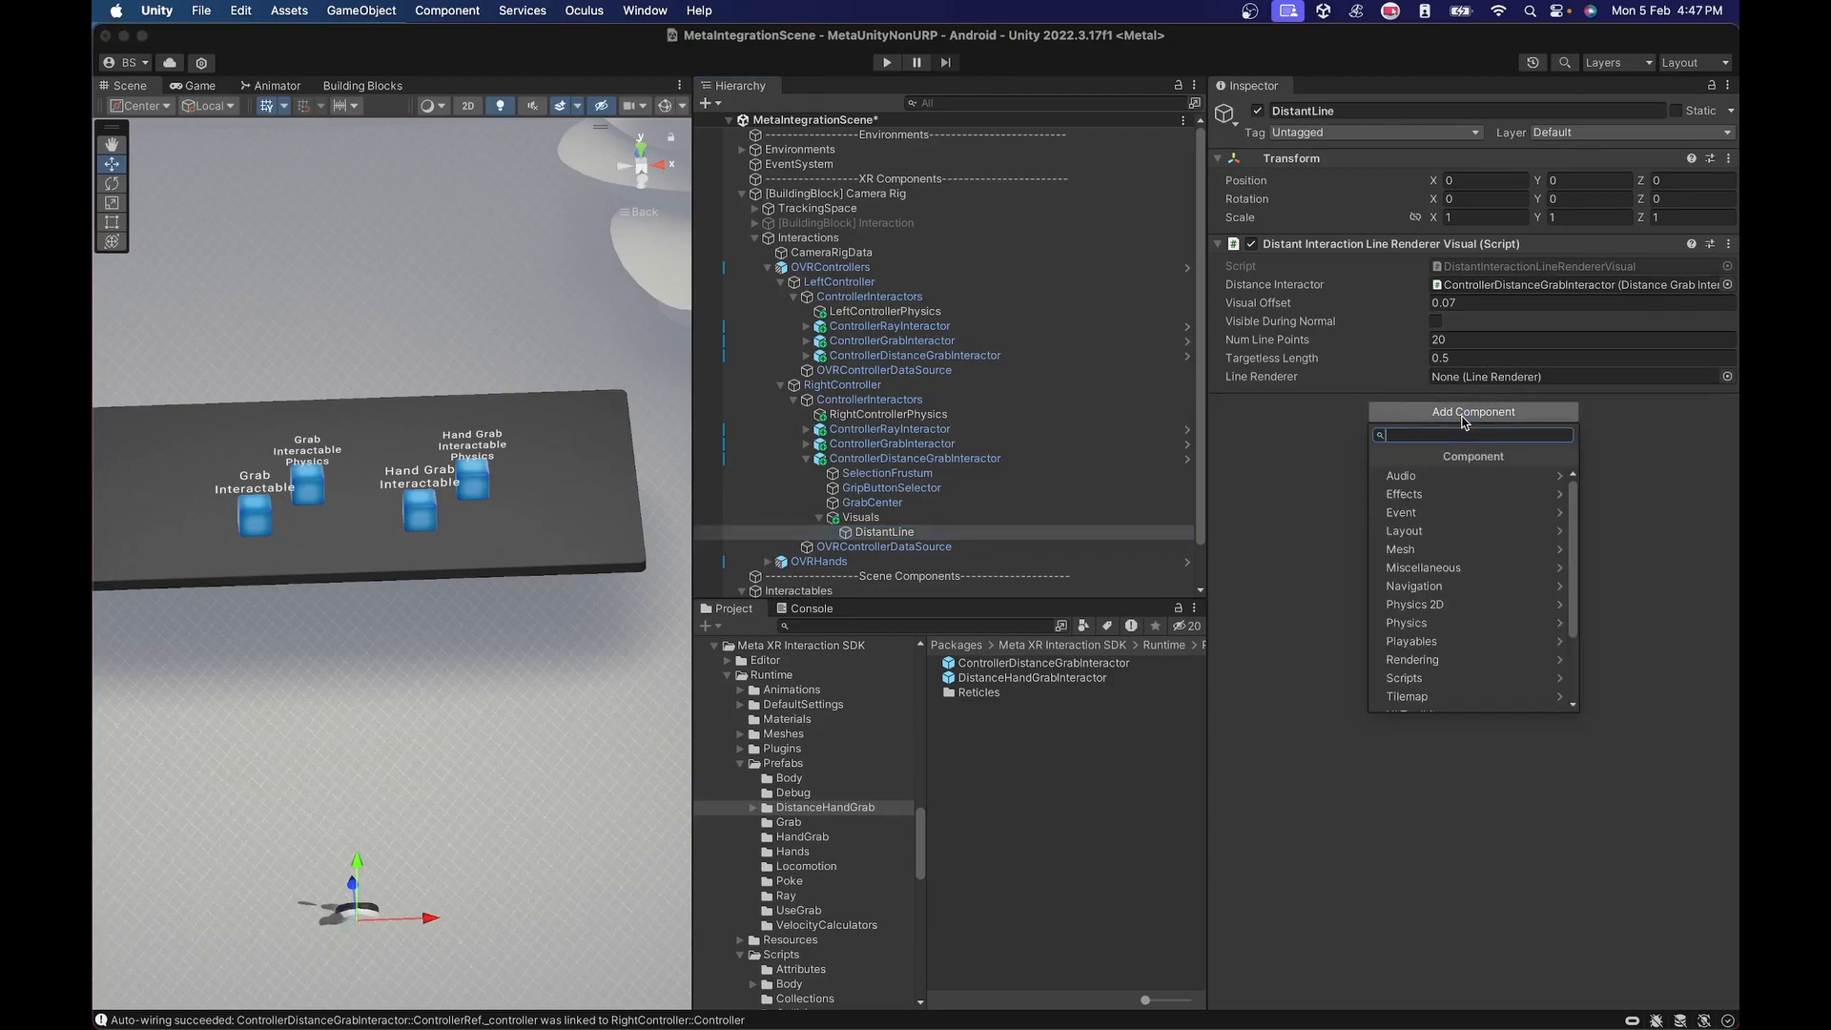
text(ine)
key(BackSpace)
key(BackSpace)
key(BackSpace)
text(Line)
key(Return)
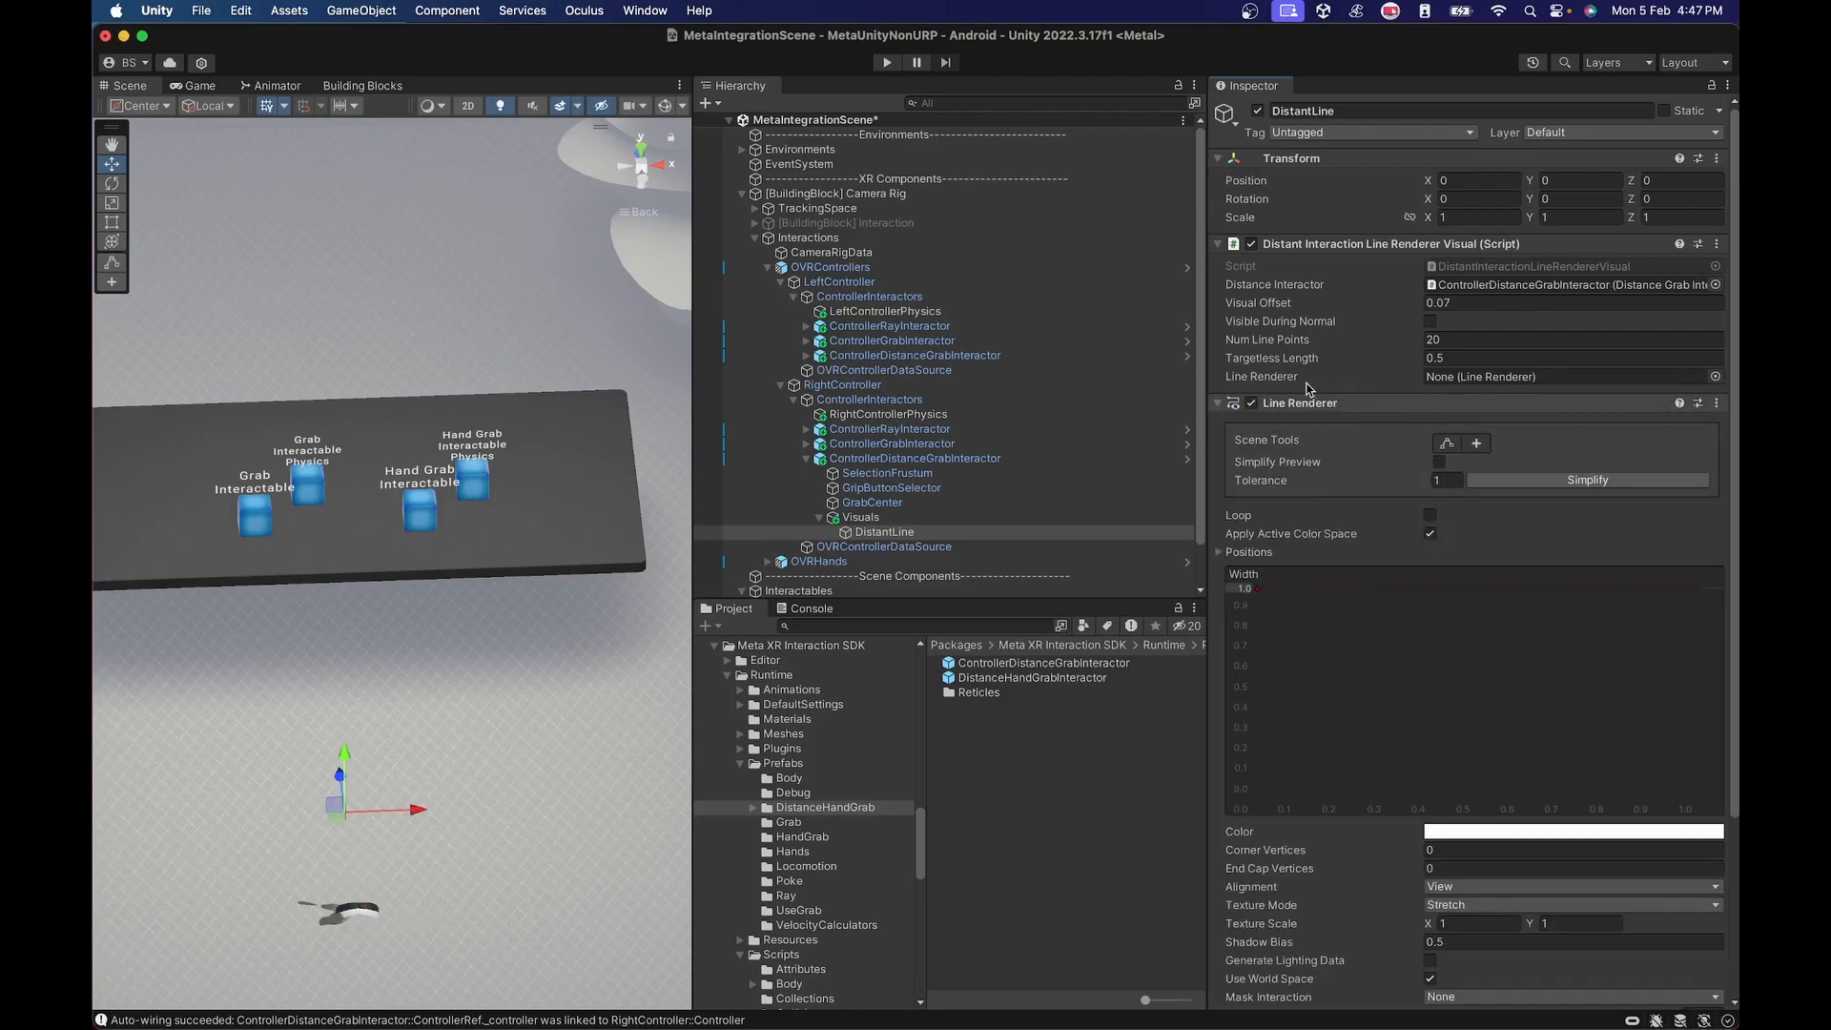
Set the Line Renderer's width to 0.005 and both Corner Vertices and End Cap Vertices to 4, with View alignment.
scroll(1297, 408, down, 2)
scroll(1305, 412, down, 1)
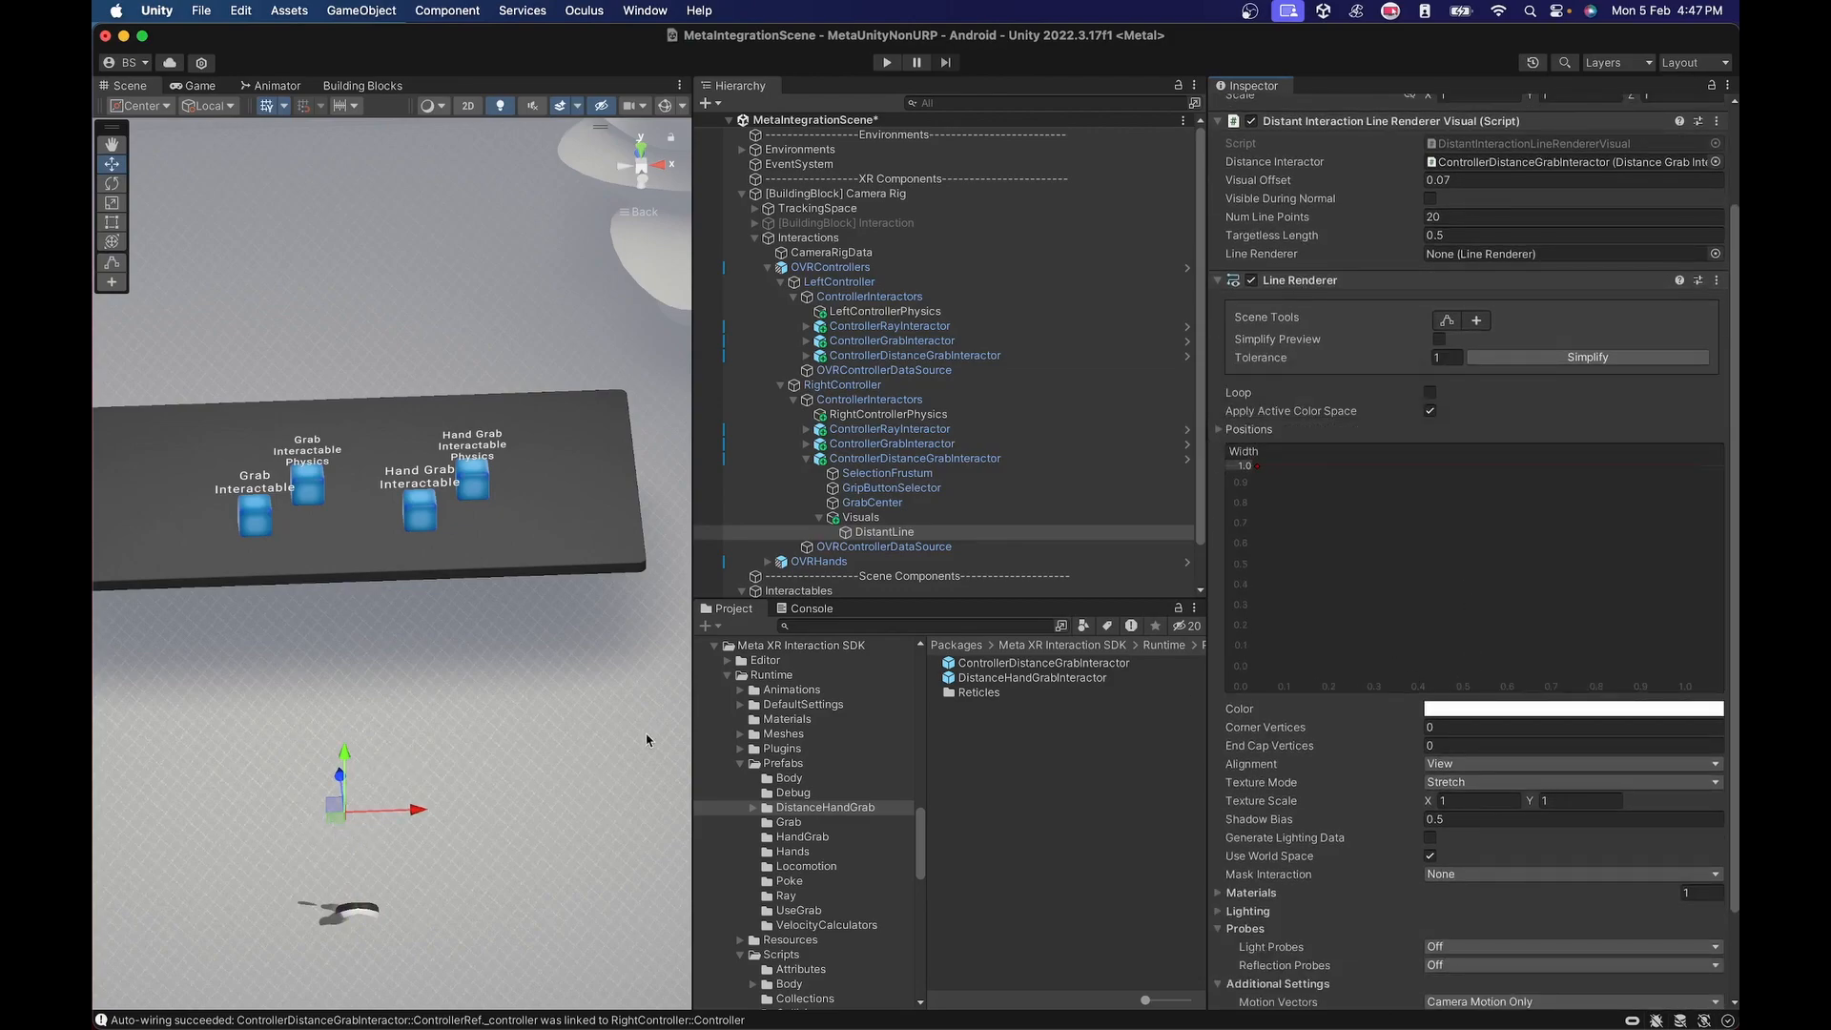
click(1242, 467)
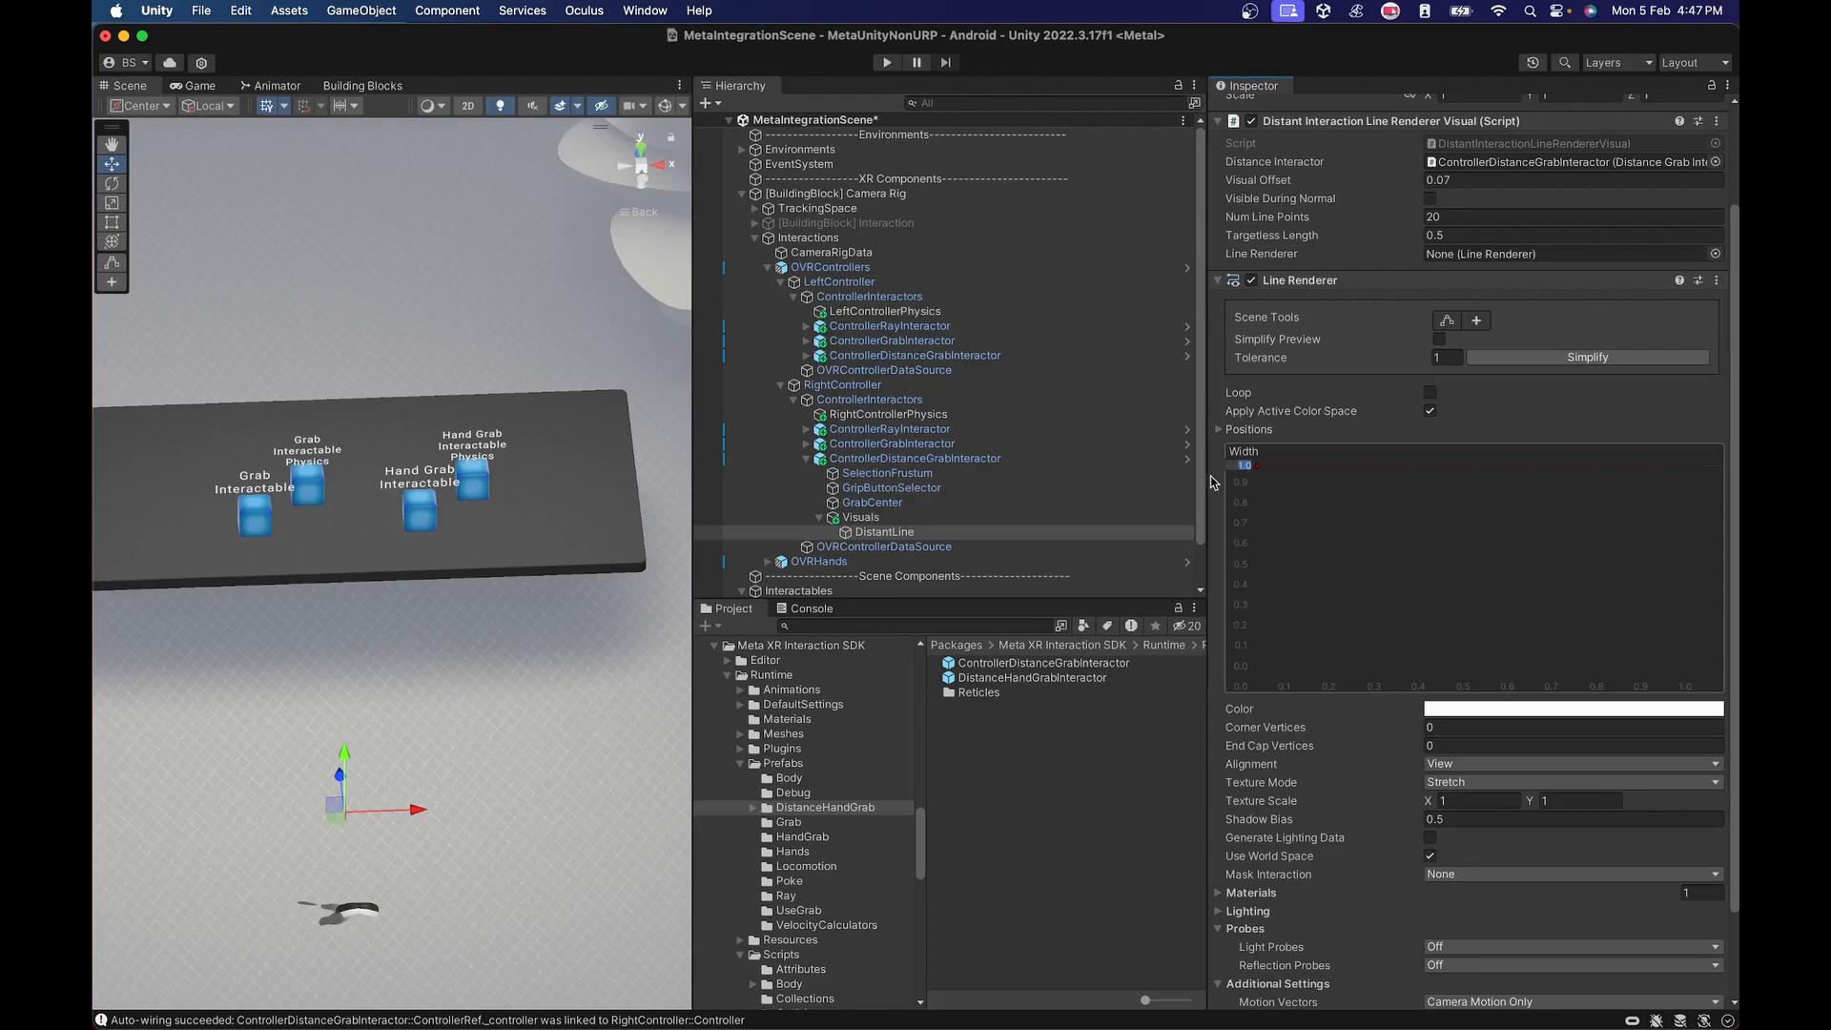
text(0.)
text(0050)
click(1438, 728)
text(4)
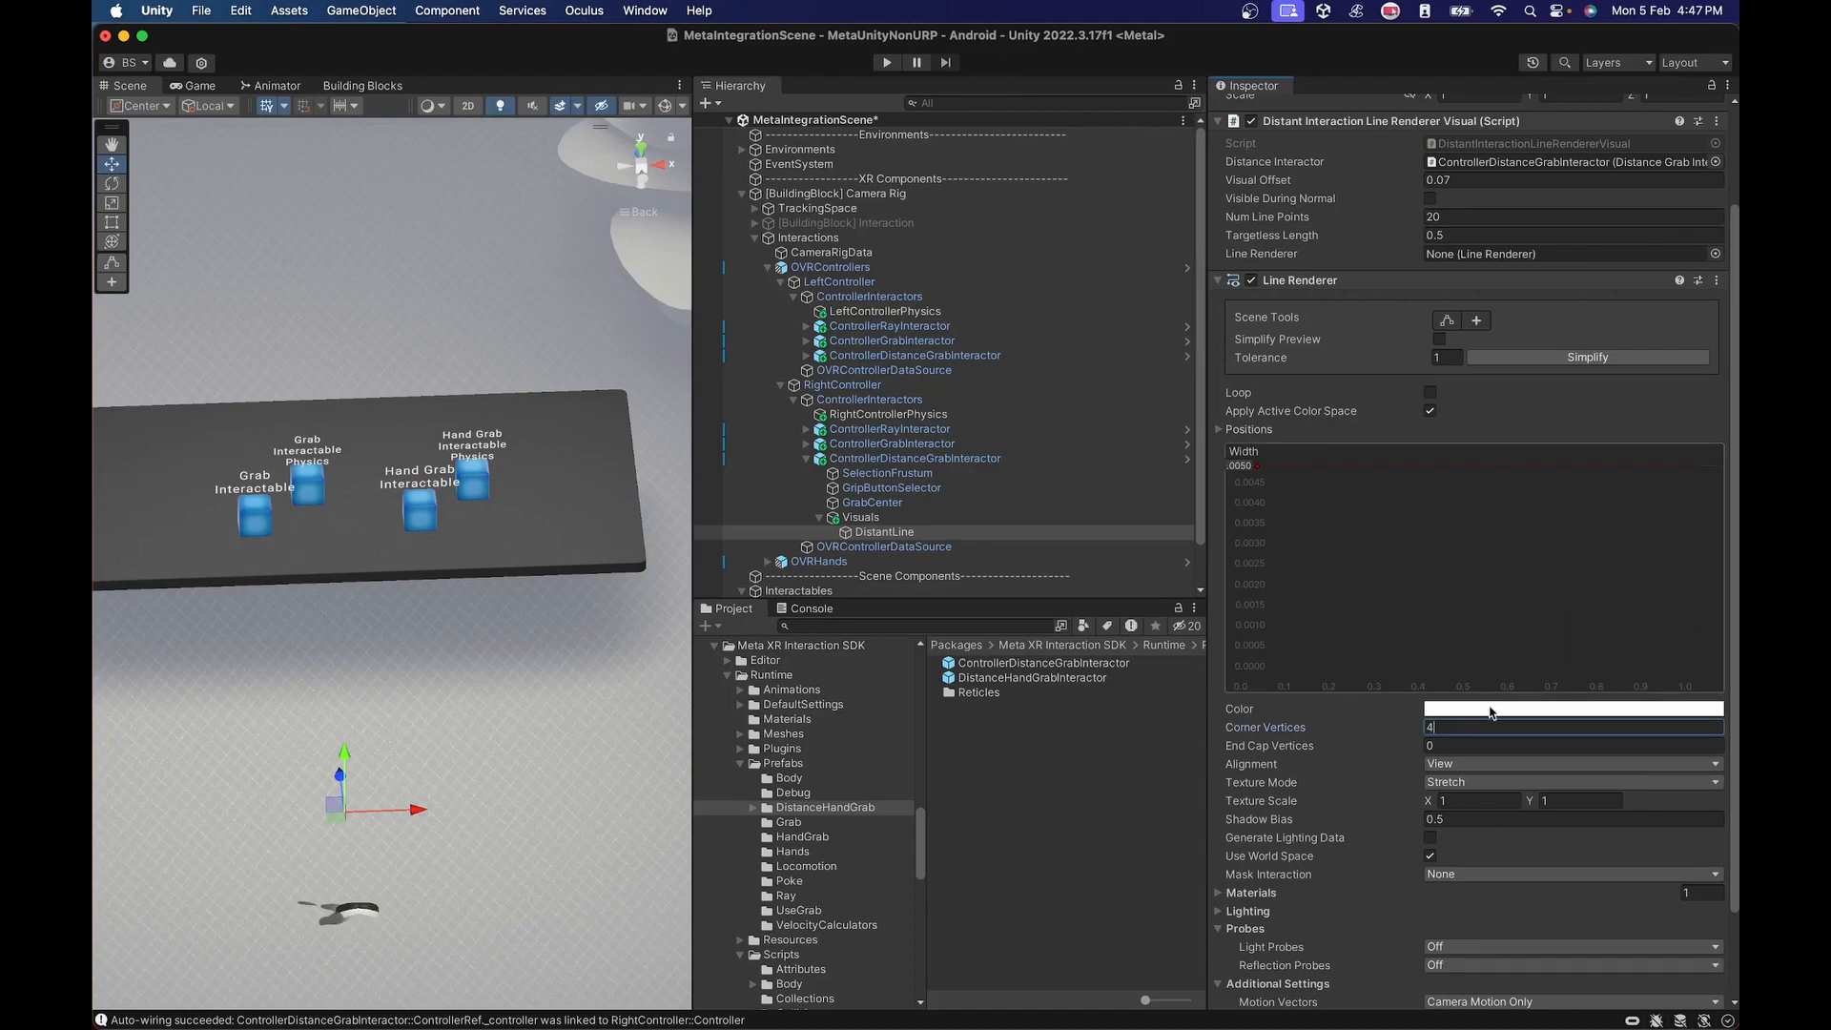
key(Tab)
text(4)
scroll(1485, 544, down, 3)
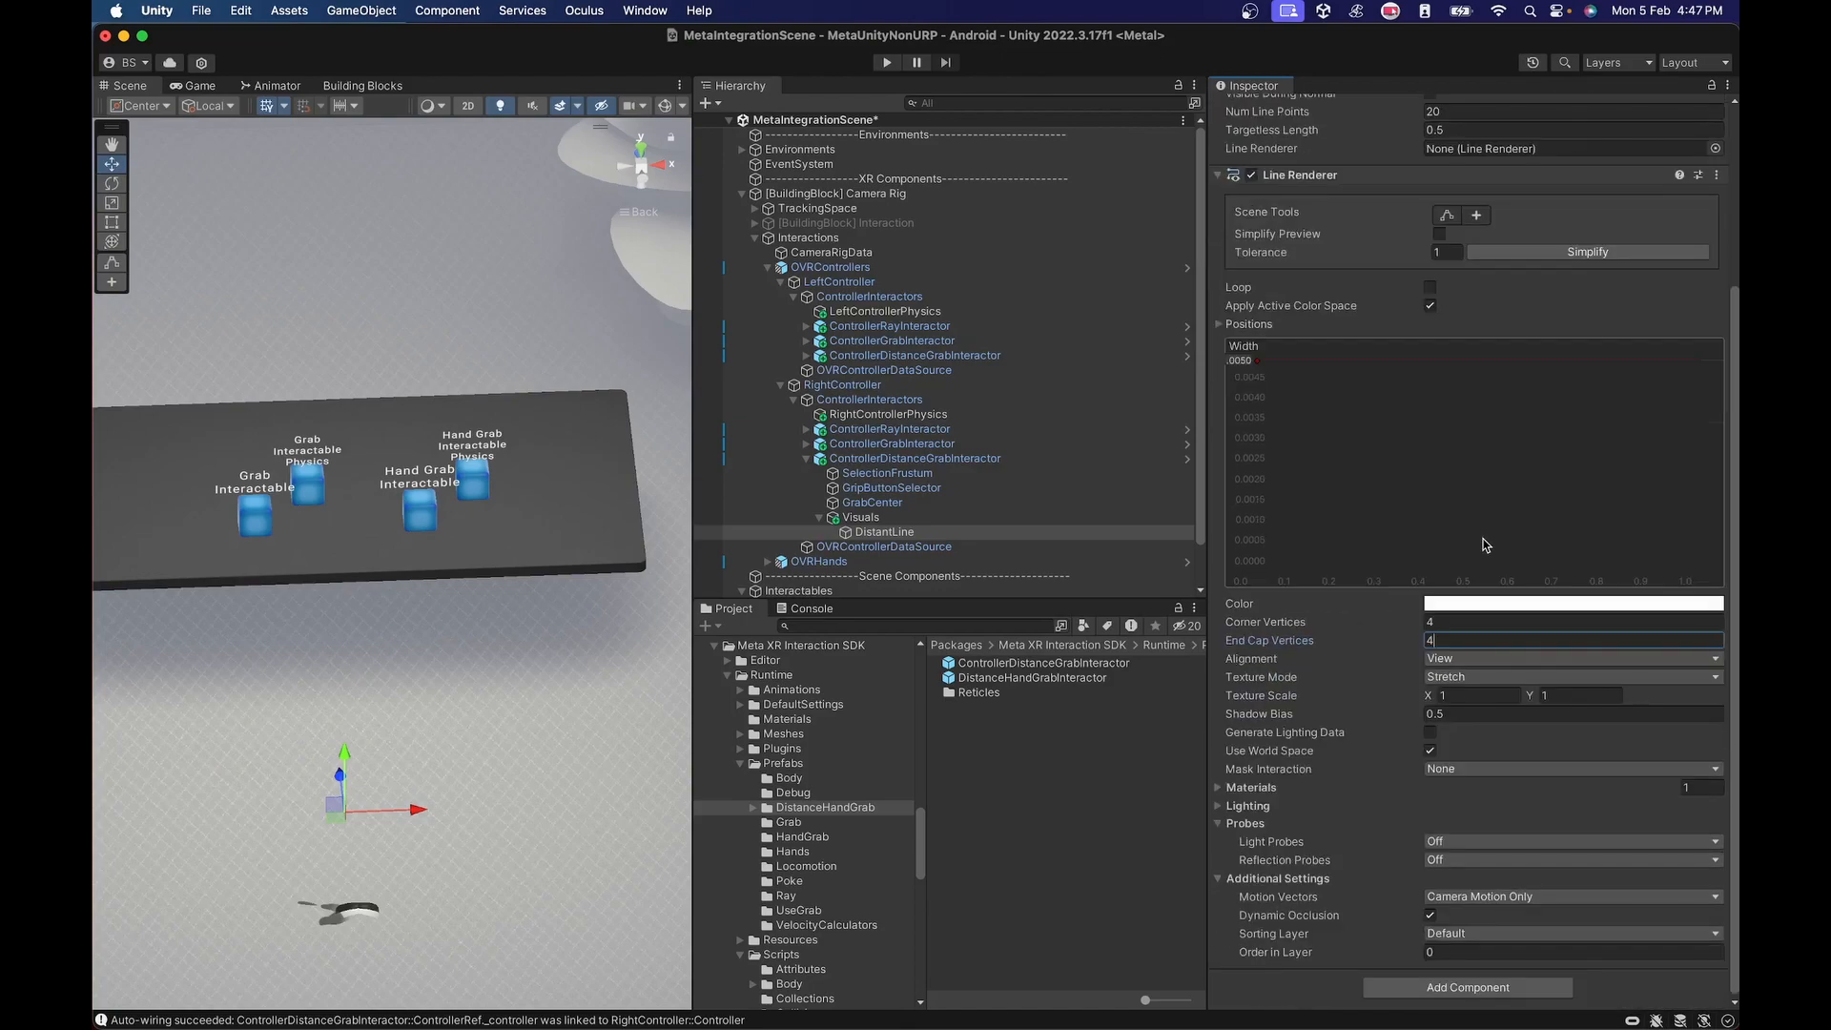
key(Tab)
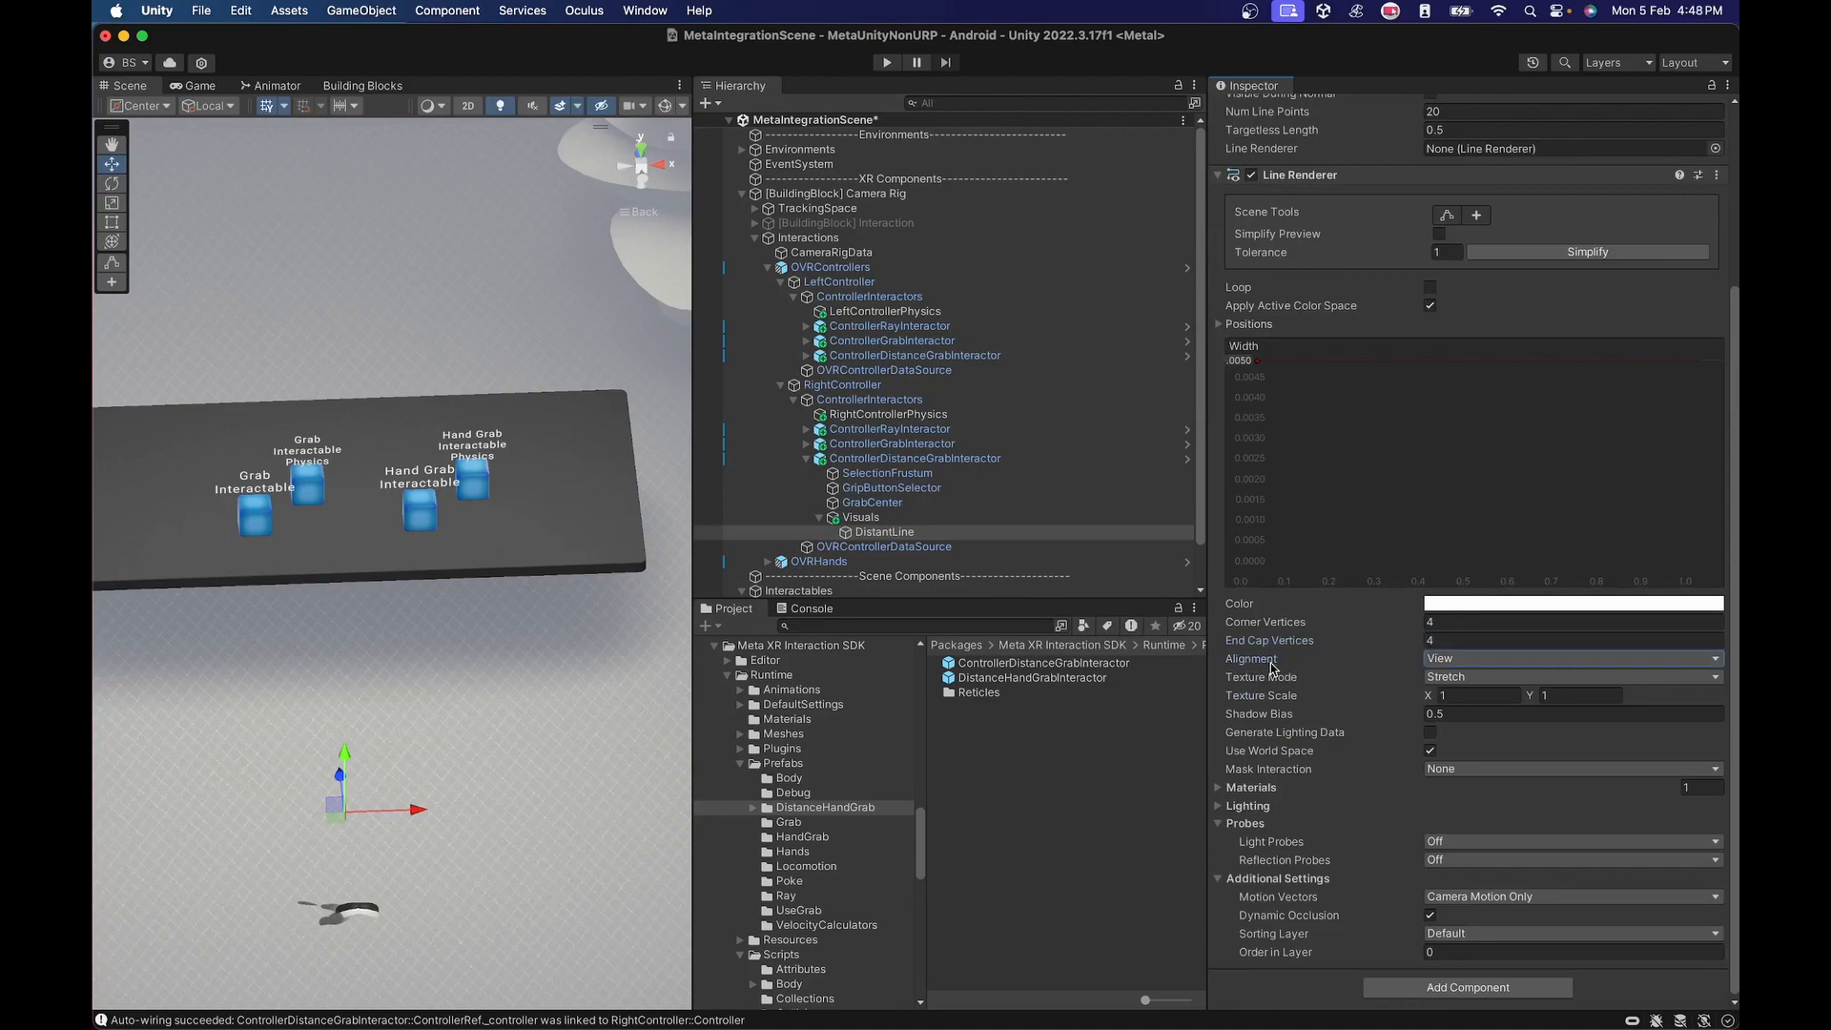
click(1447, 664)
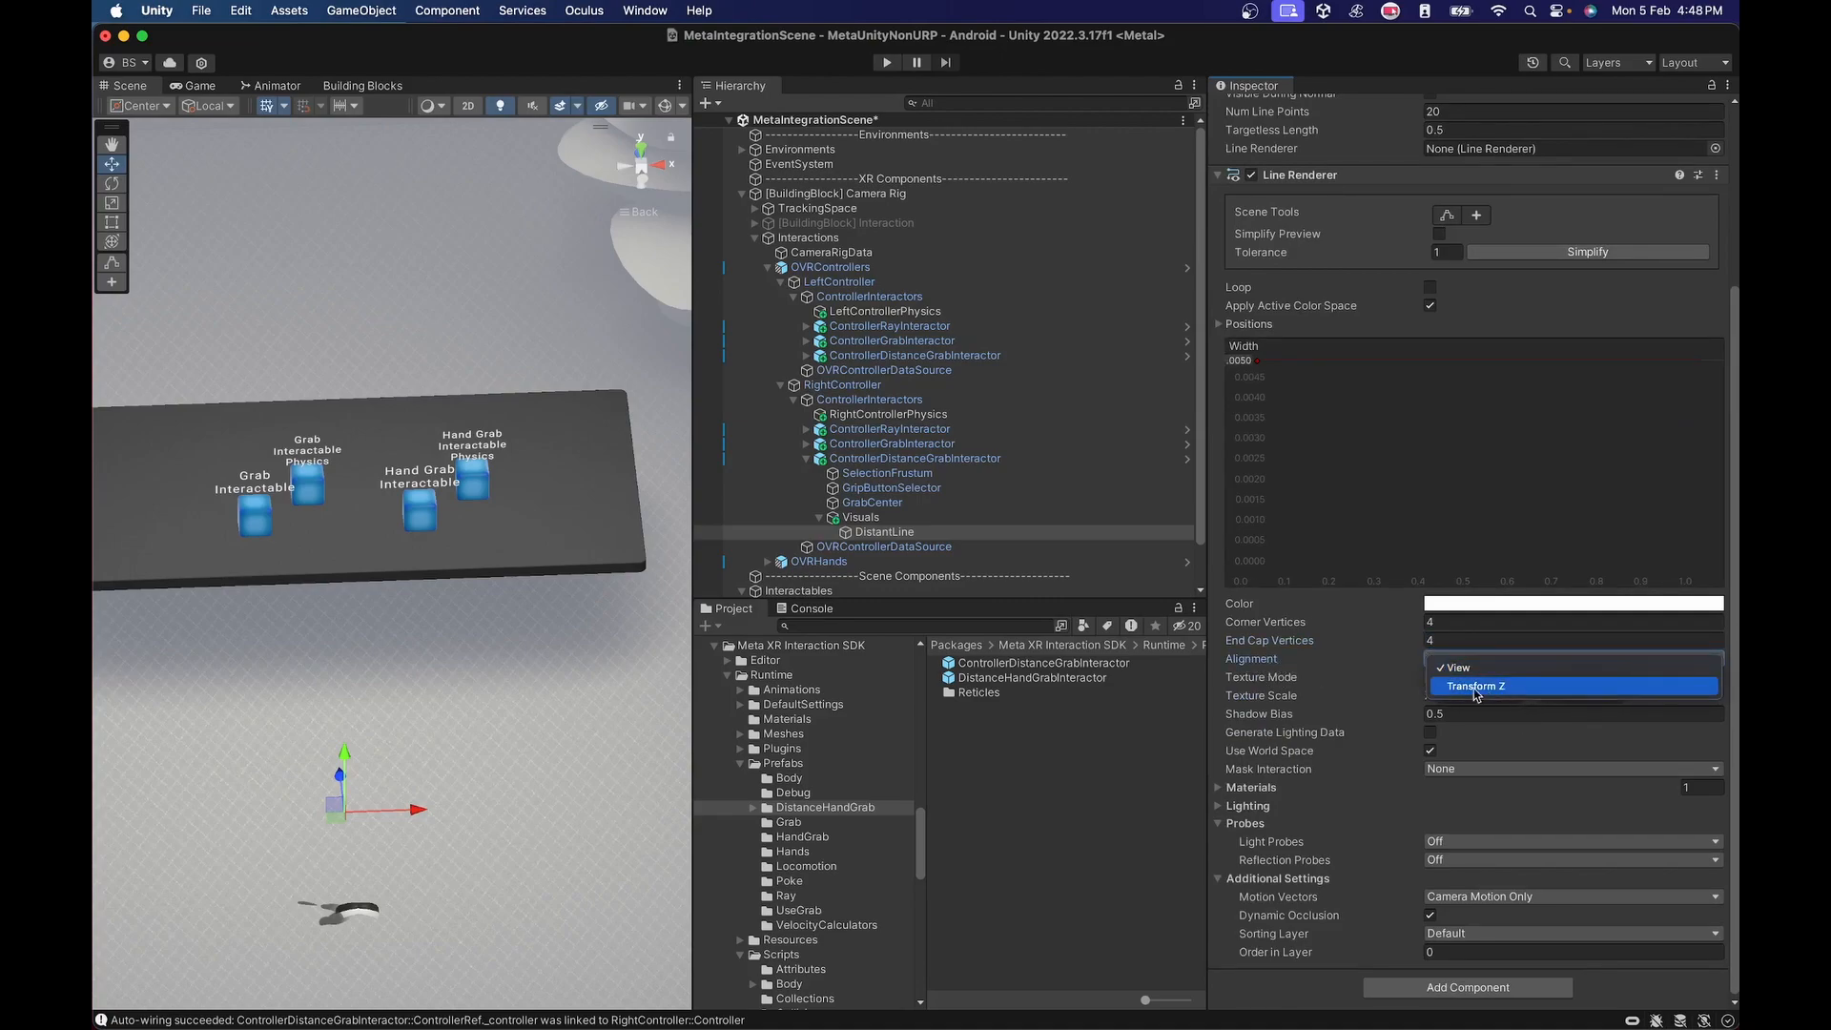
click(1327, 678)
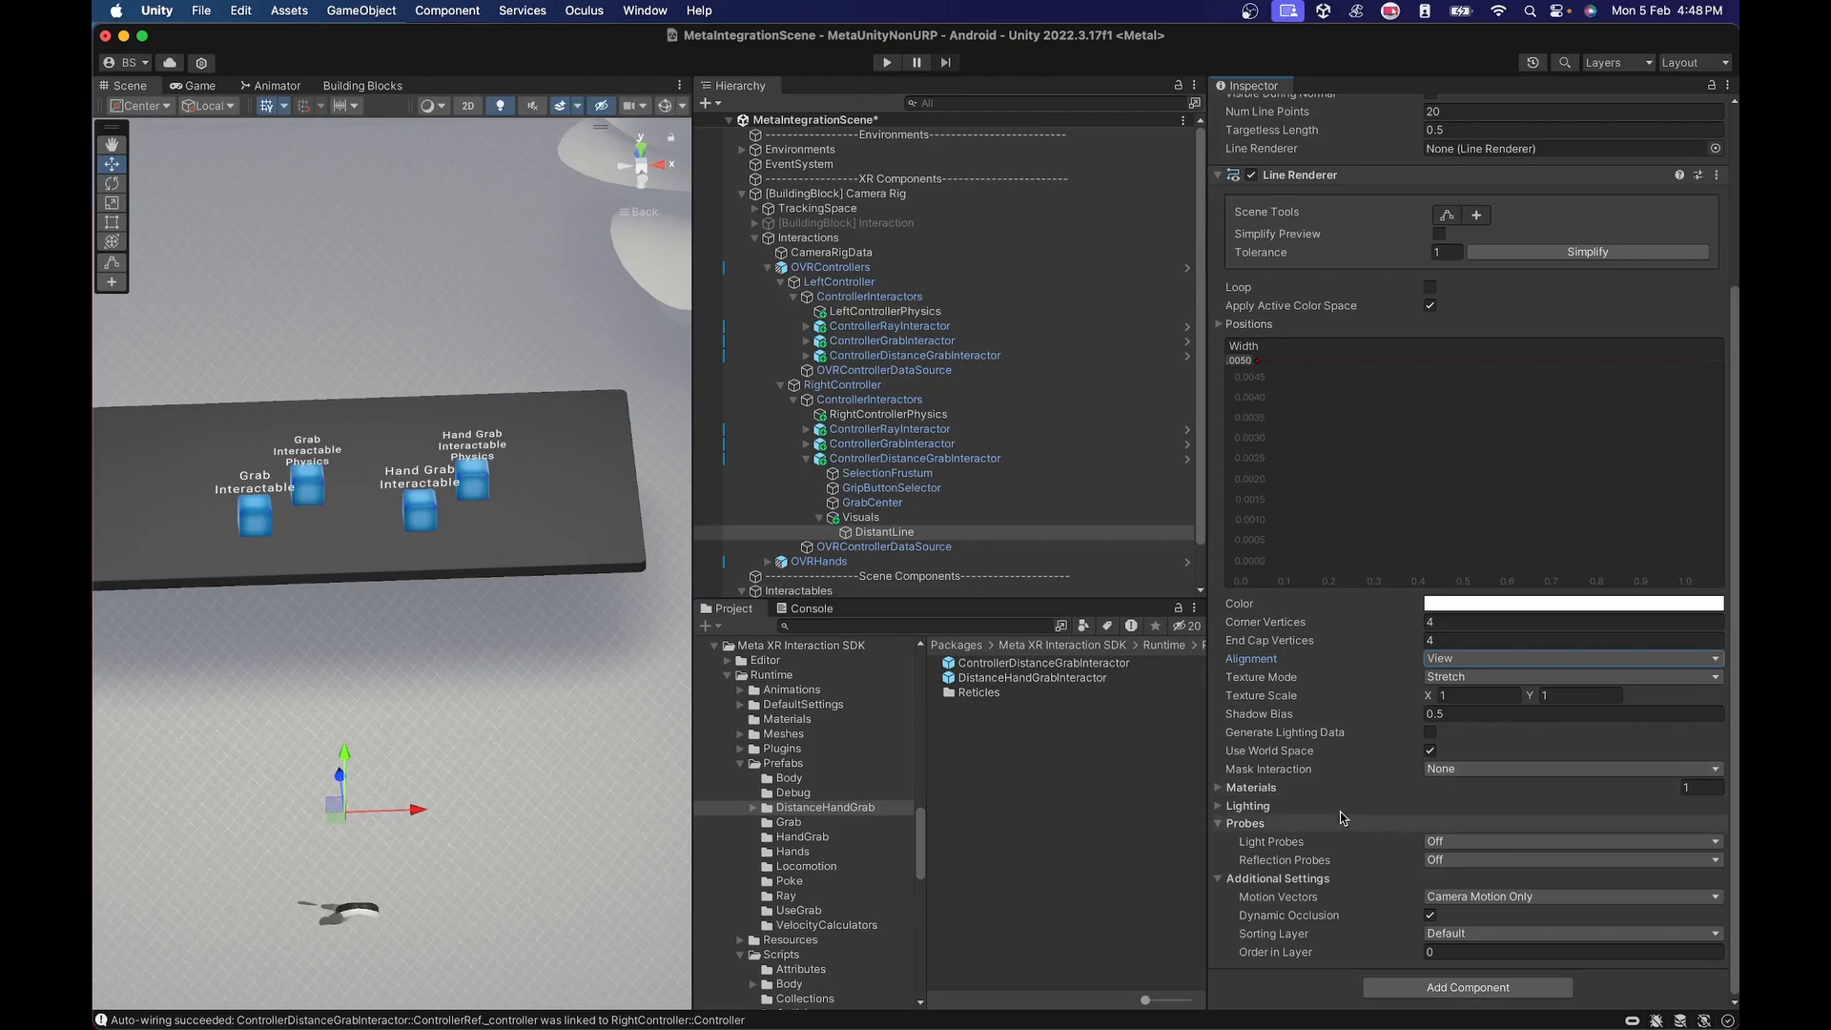
click(1274, 756)
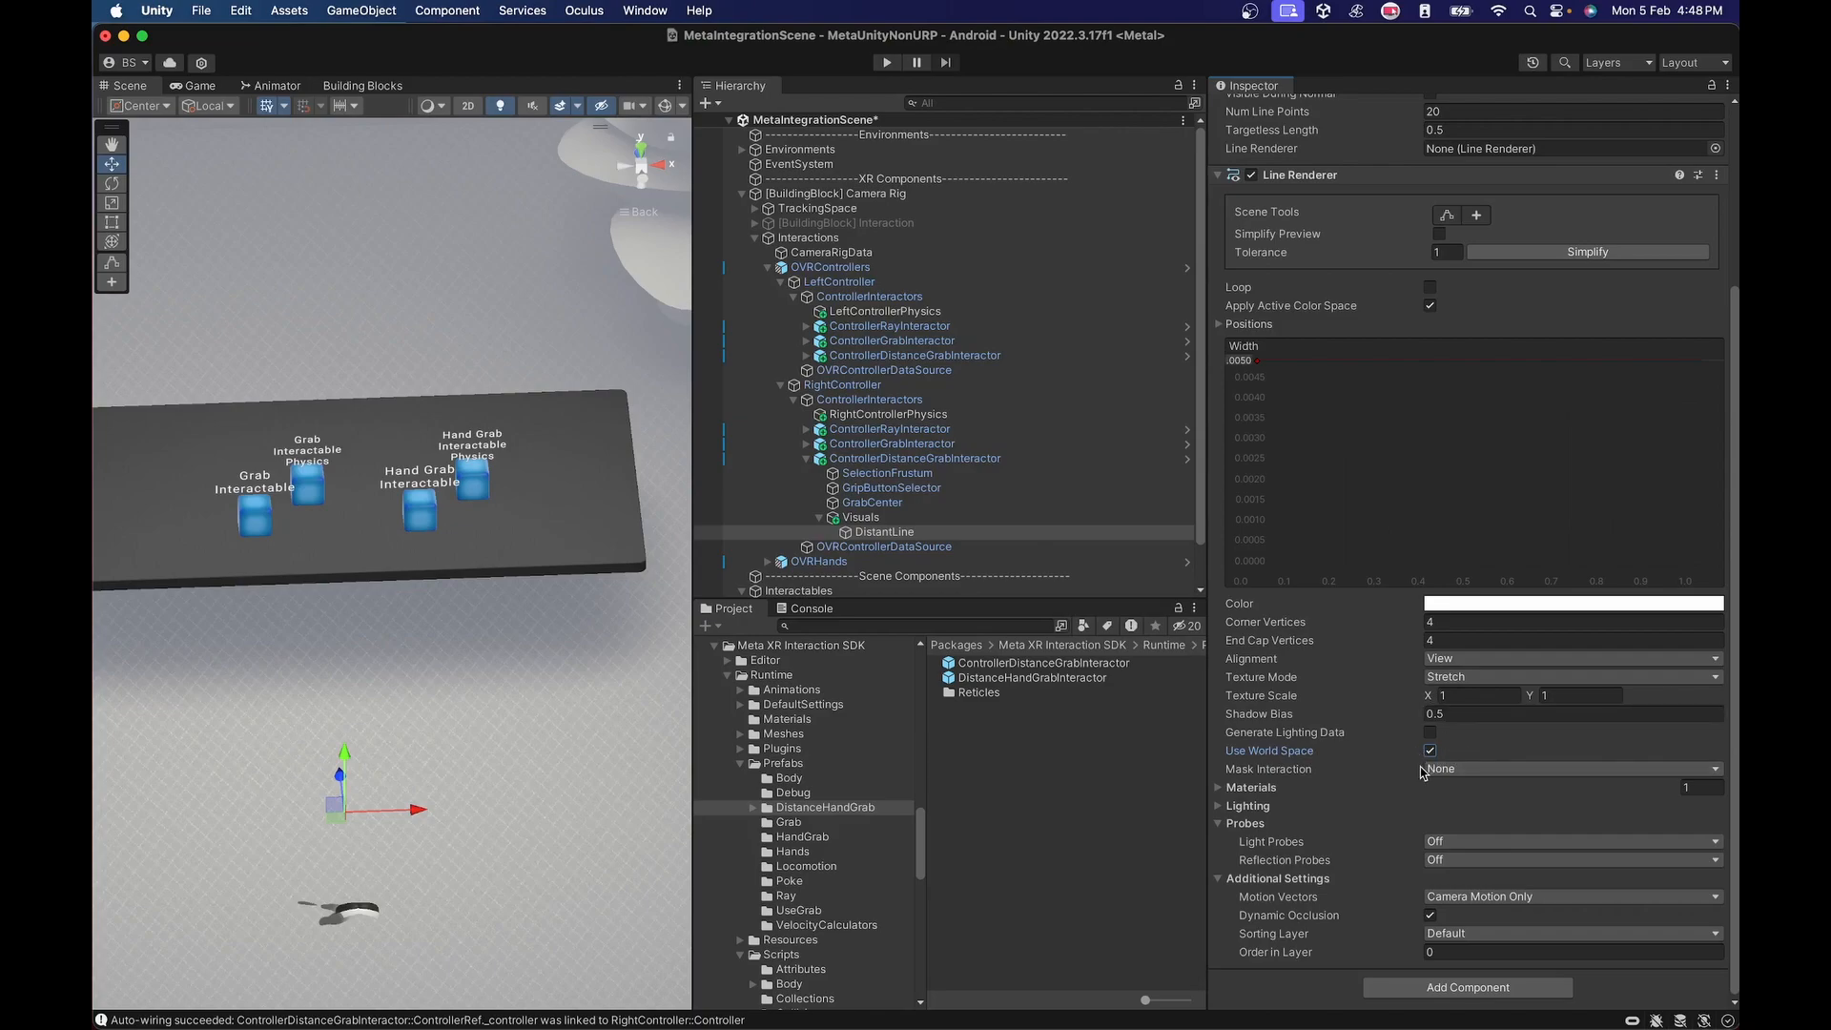
Assign the Sprites-Default material to Element 0 of the Line Renderer's Materials.
click(1218, 788)
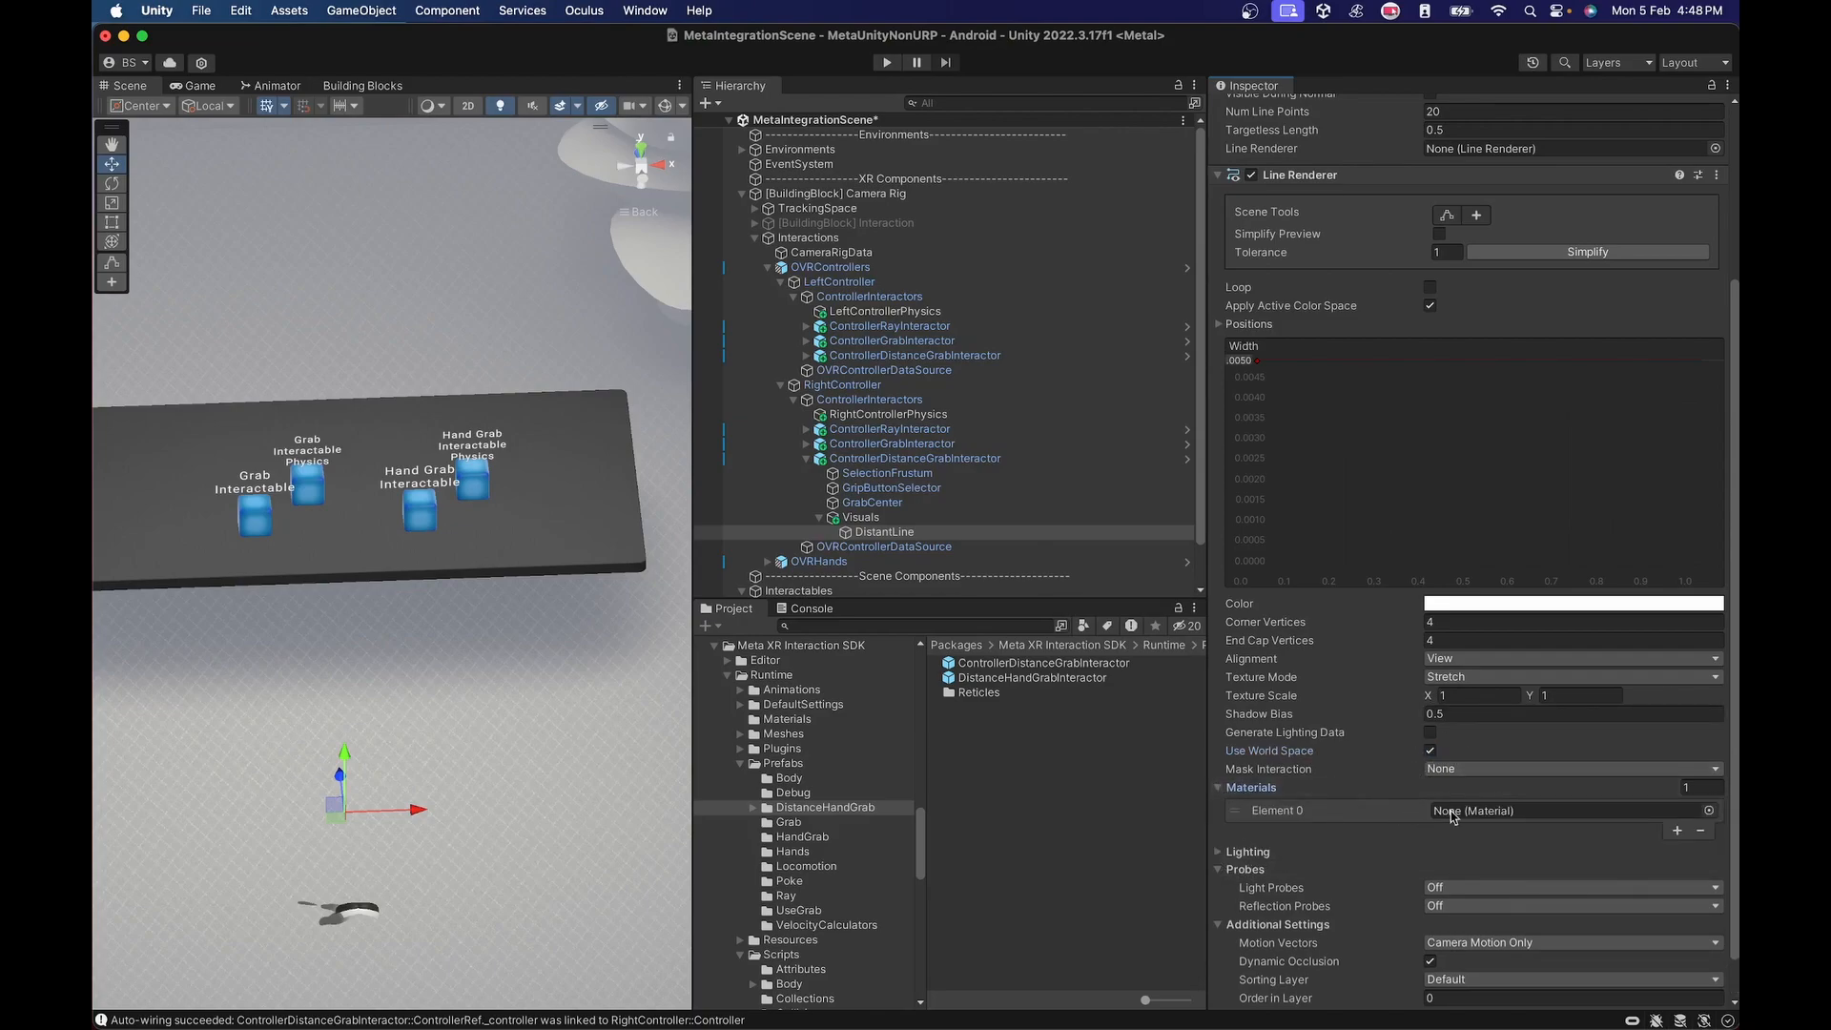
click(1708, 812)
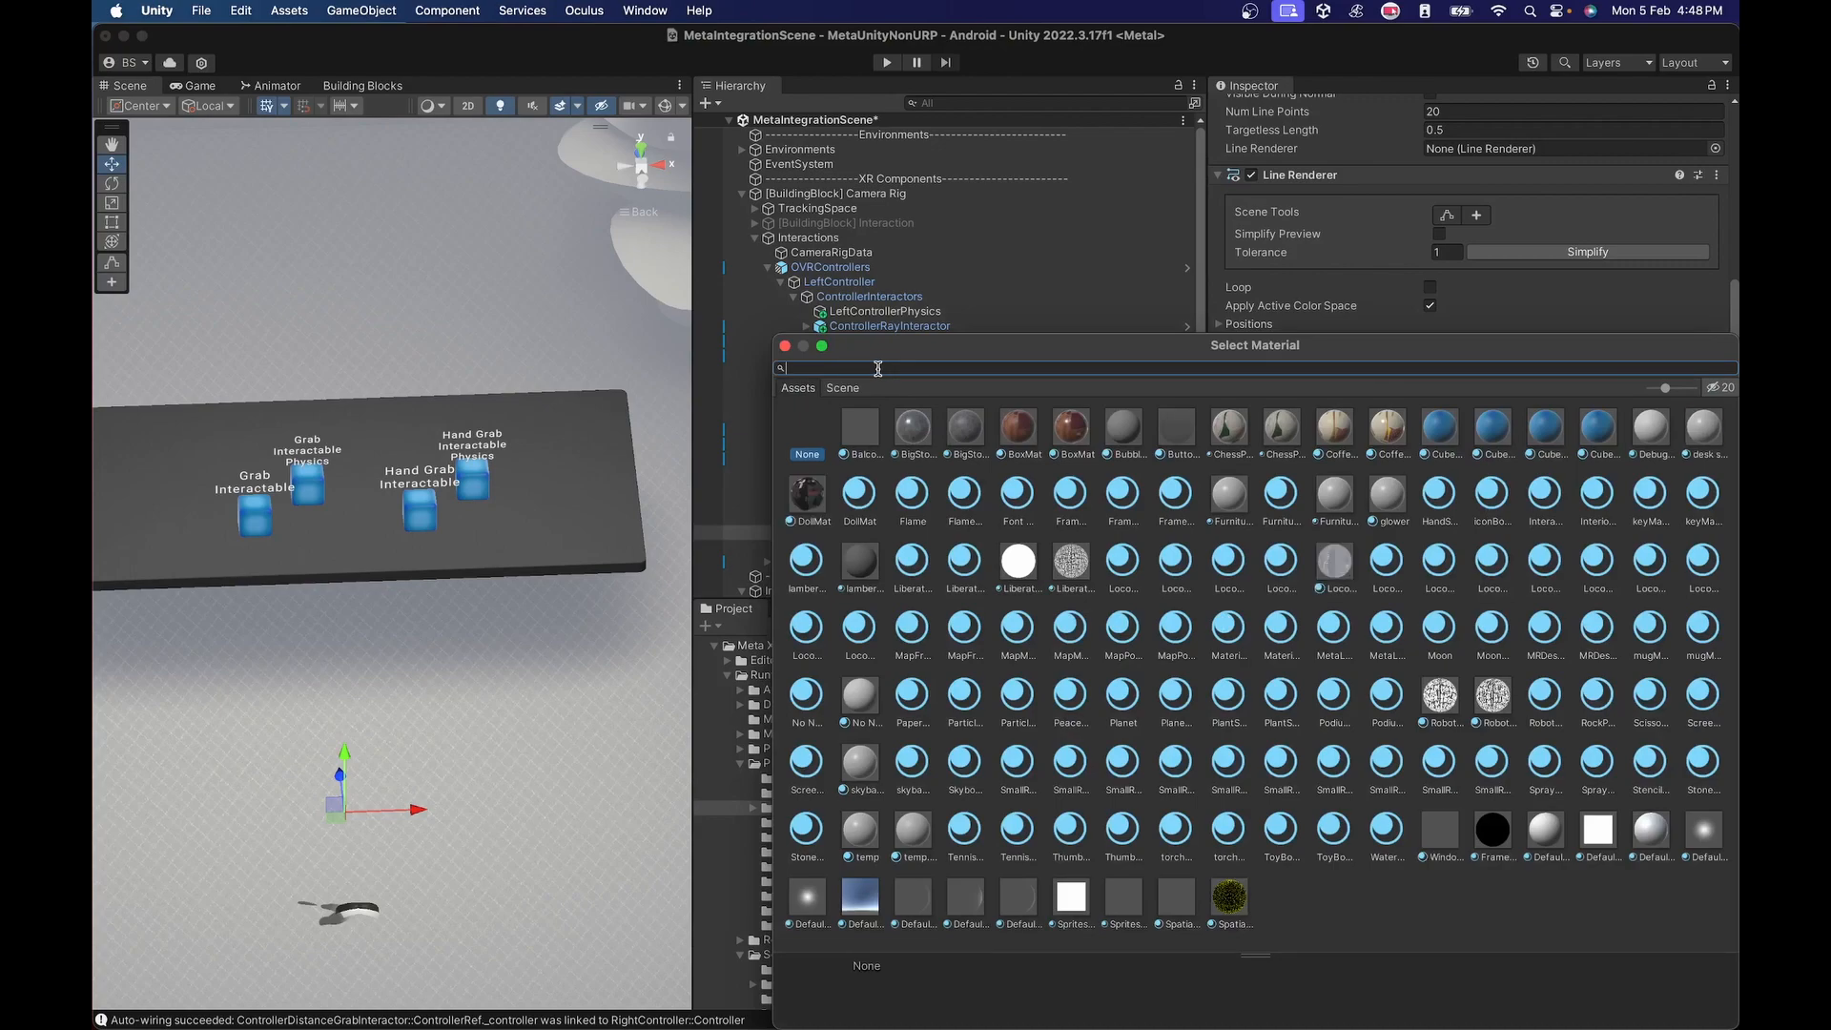
text(Sprite)
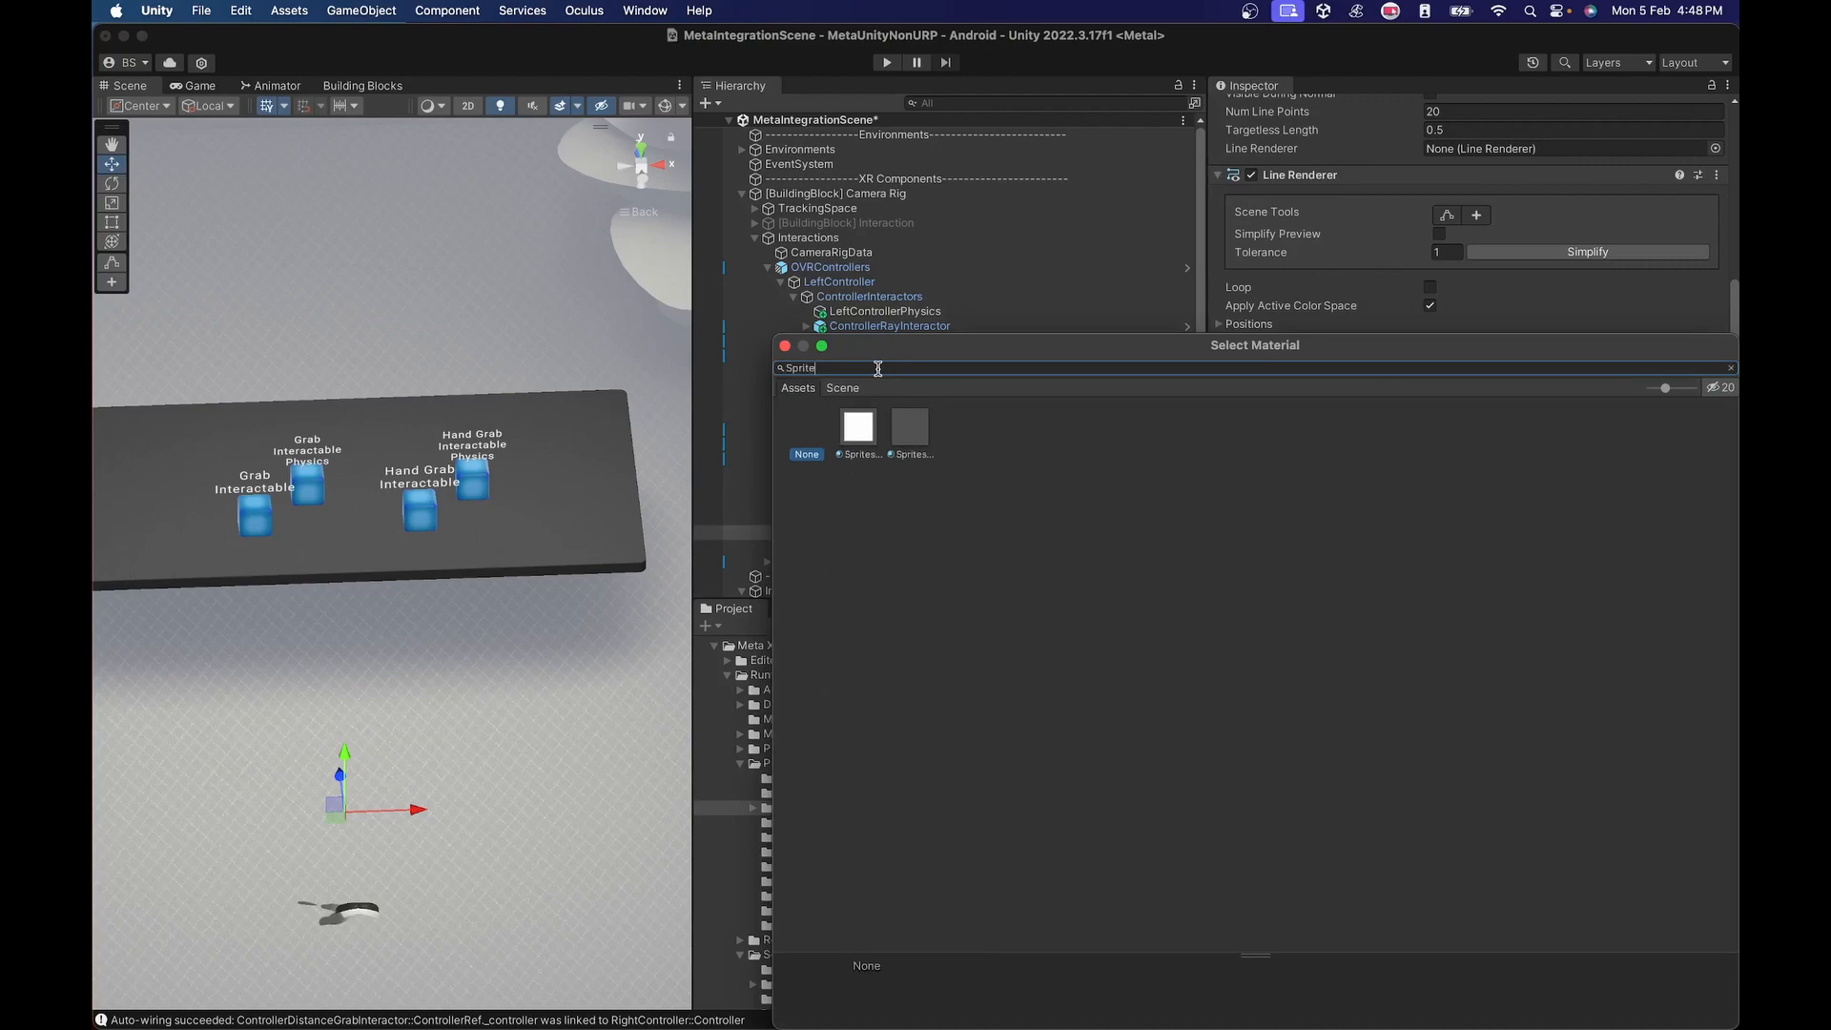
click(859, 428)
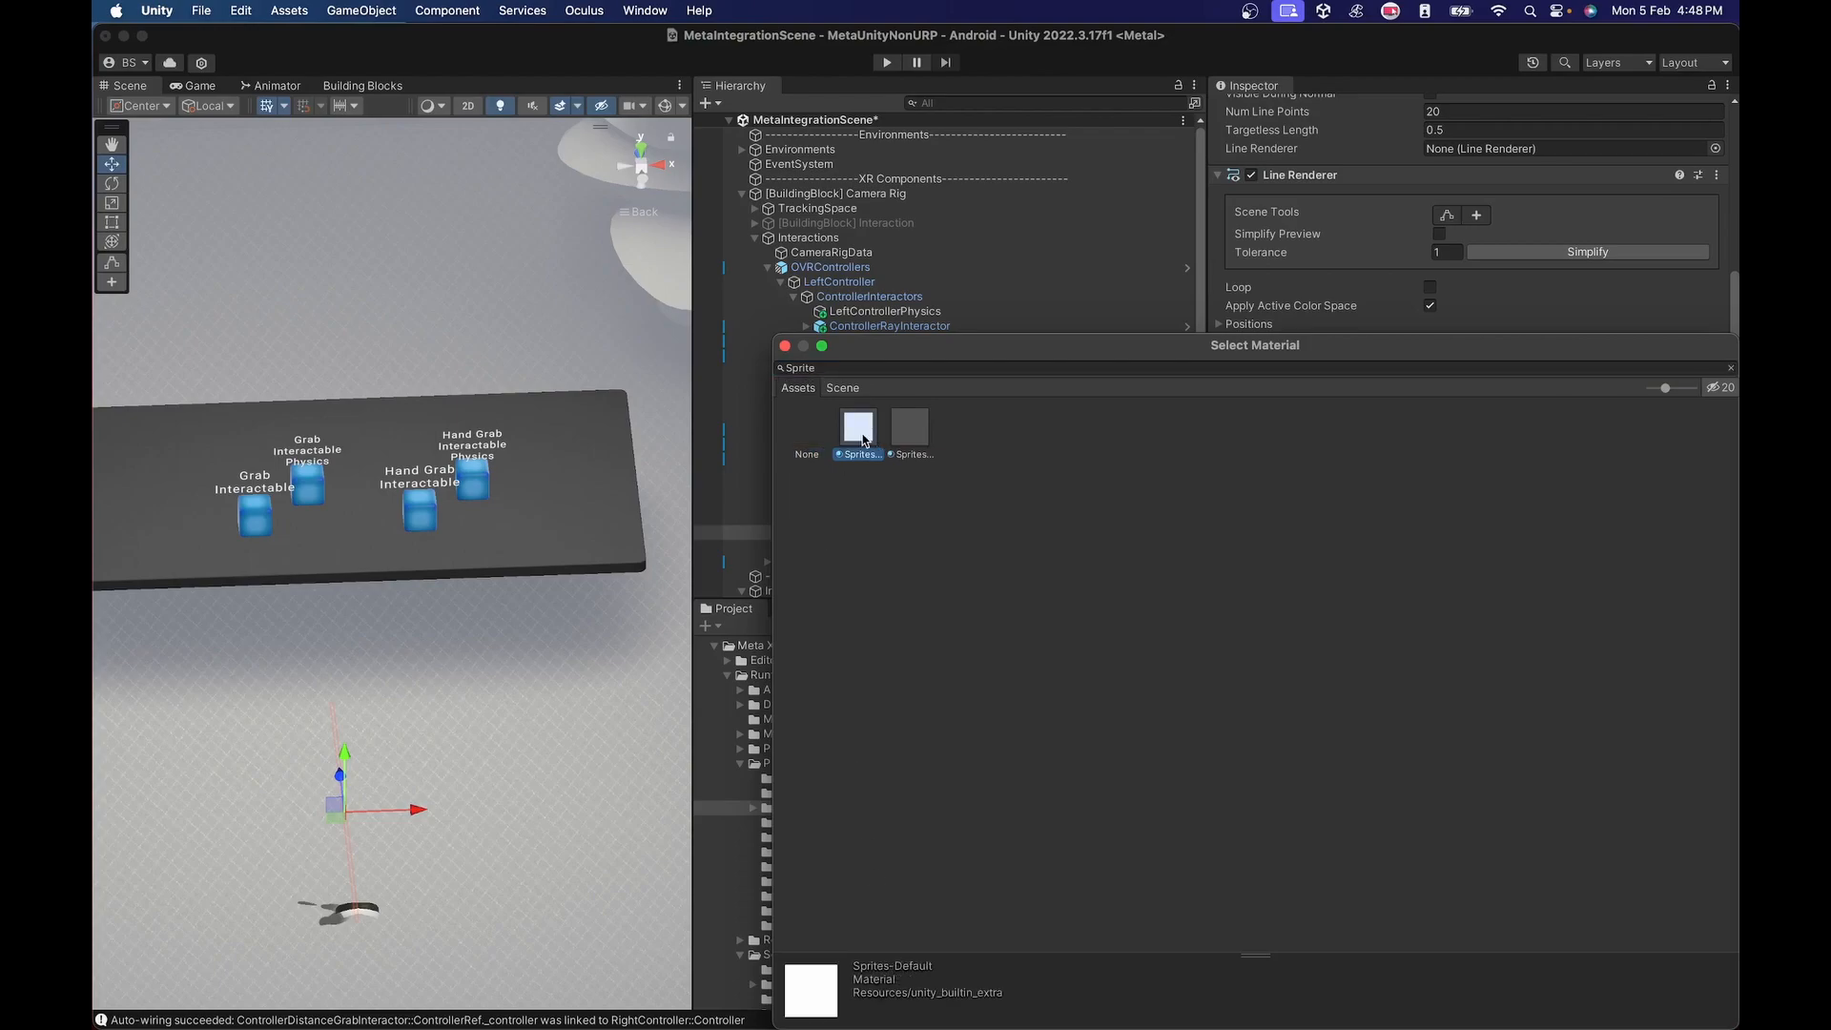
double_click(863, 434)
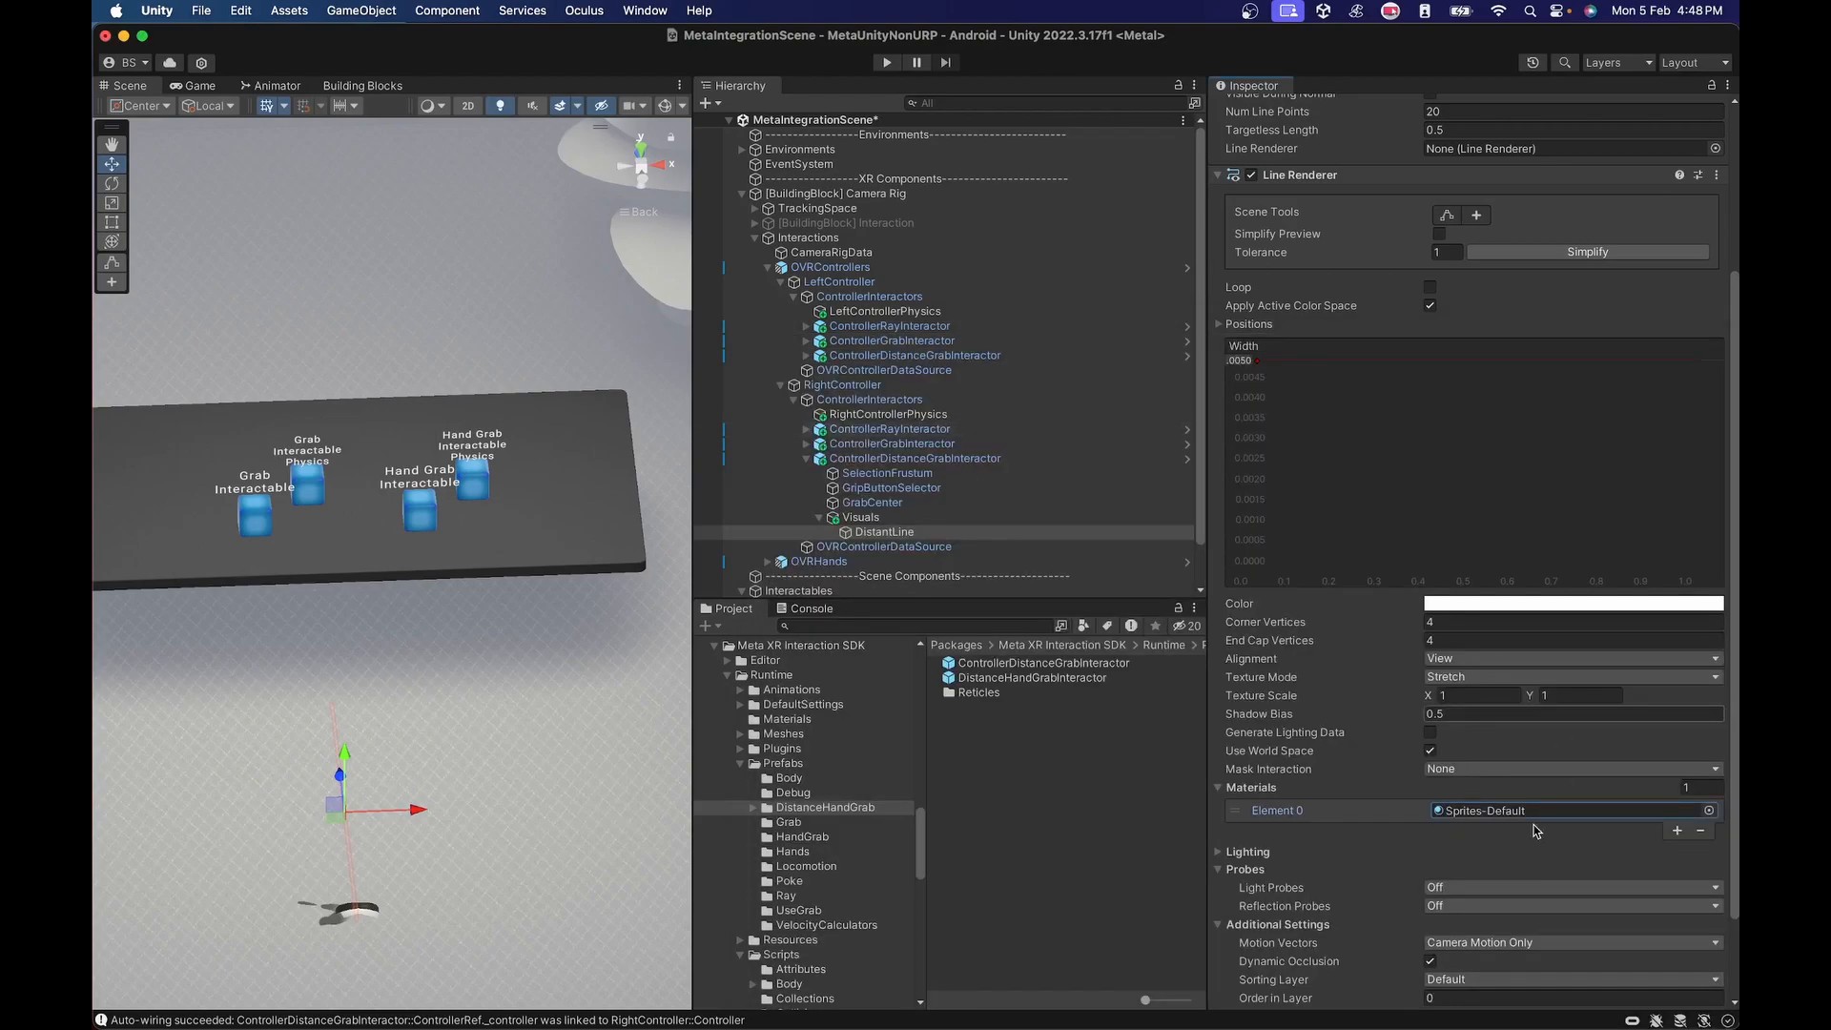
Assign DistantLine's own Line Renderer component to the Line Renderer reference of its Distant Interaction Line Renderer Visual.
scroll(1477, 804, down, 4)
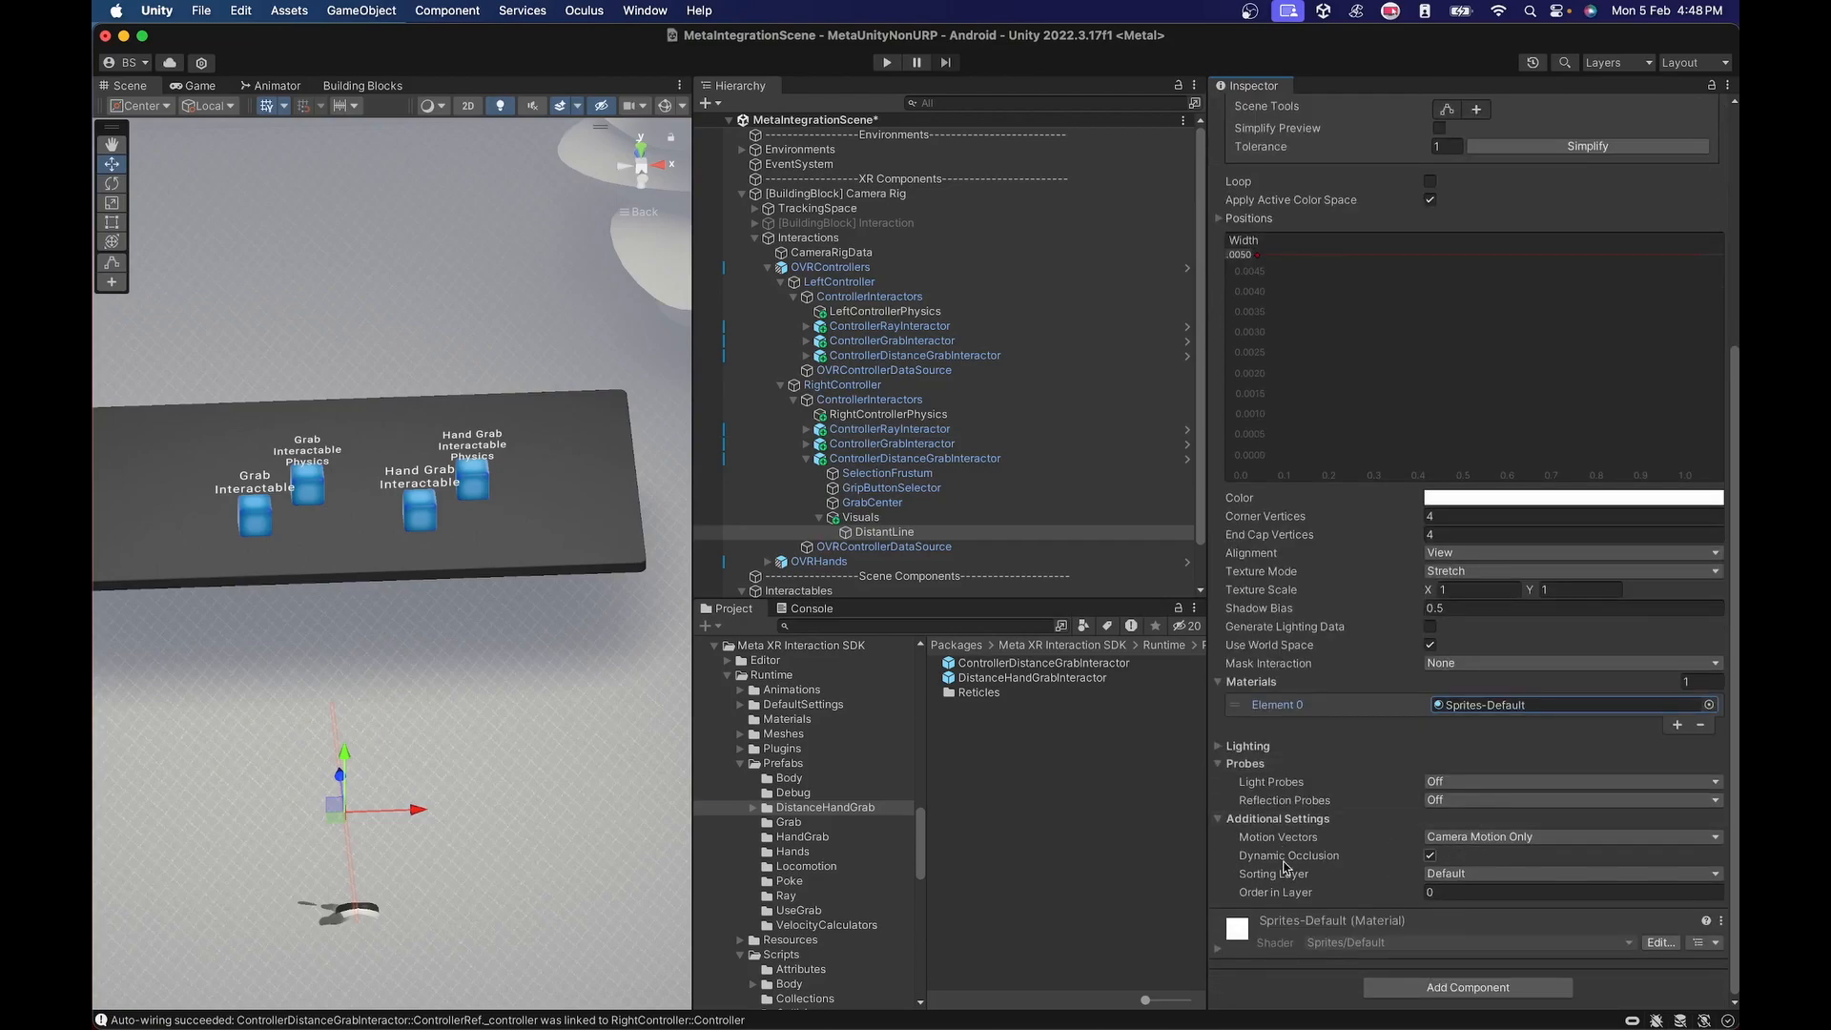
scroll(1302, 639, up, 10)
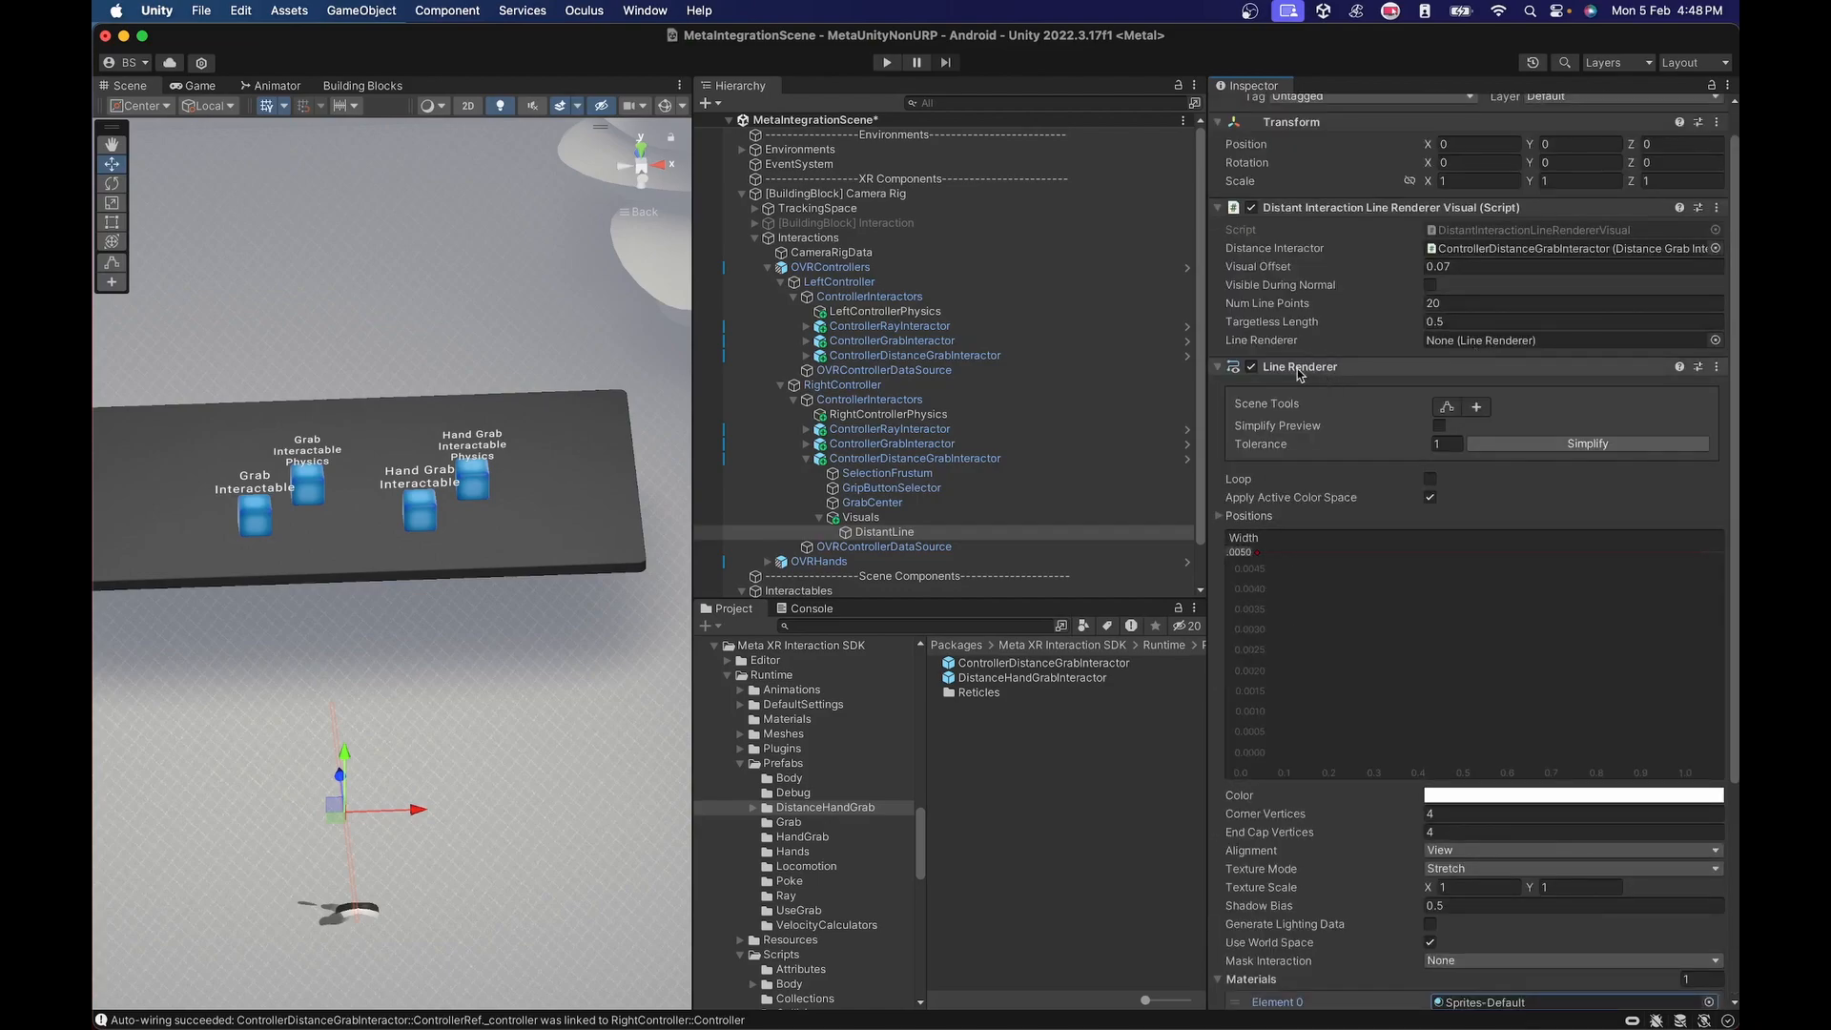
drag(1297, 374, 1467, 345)
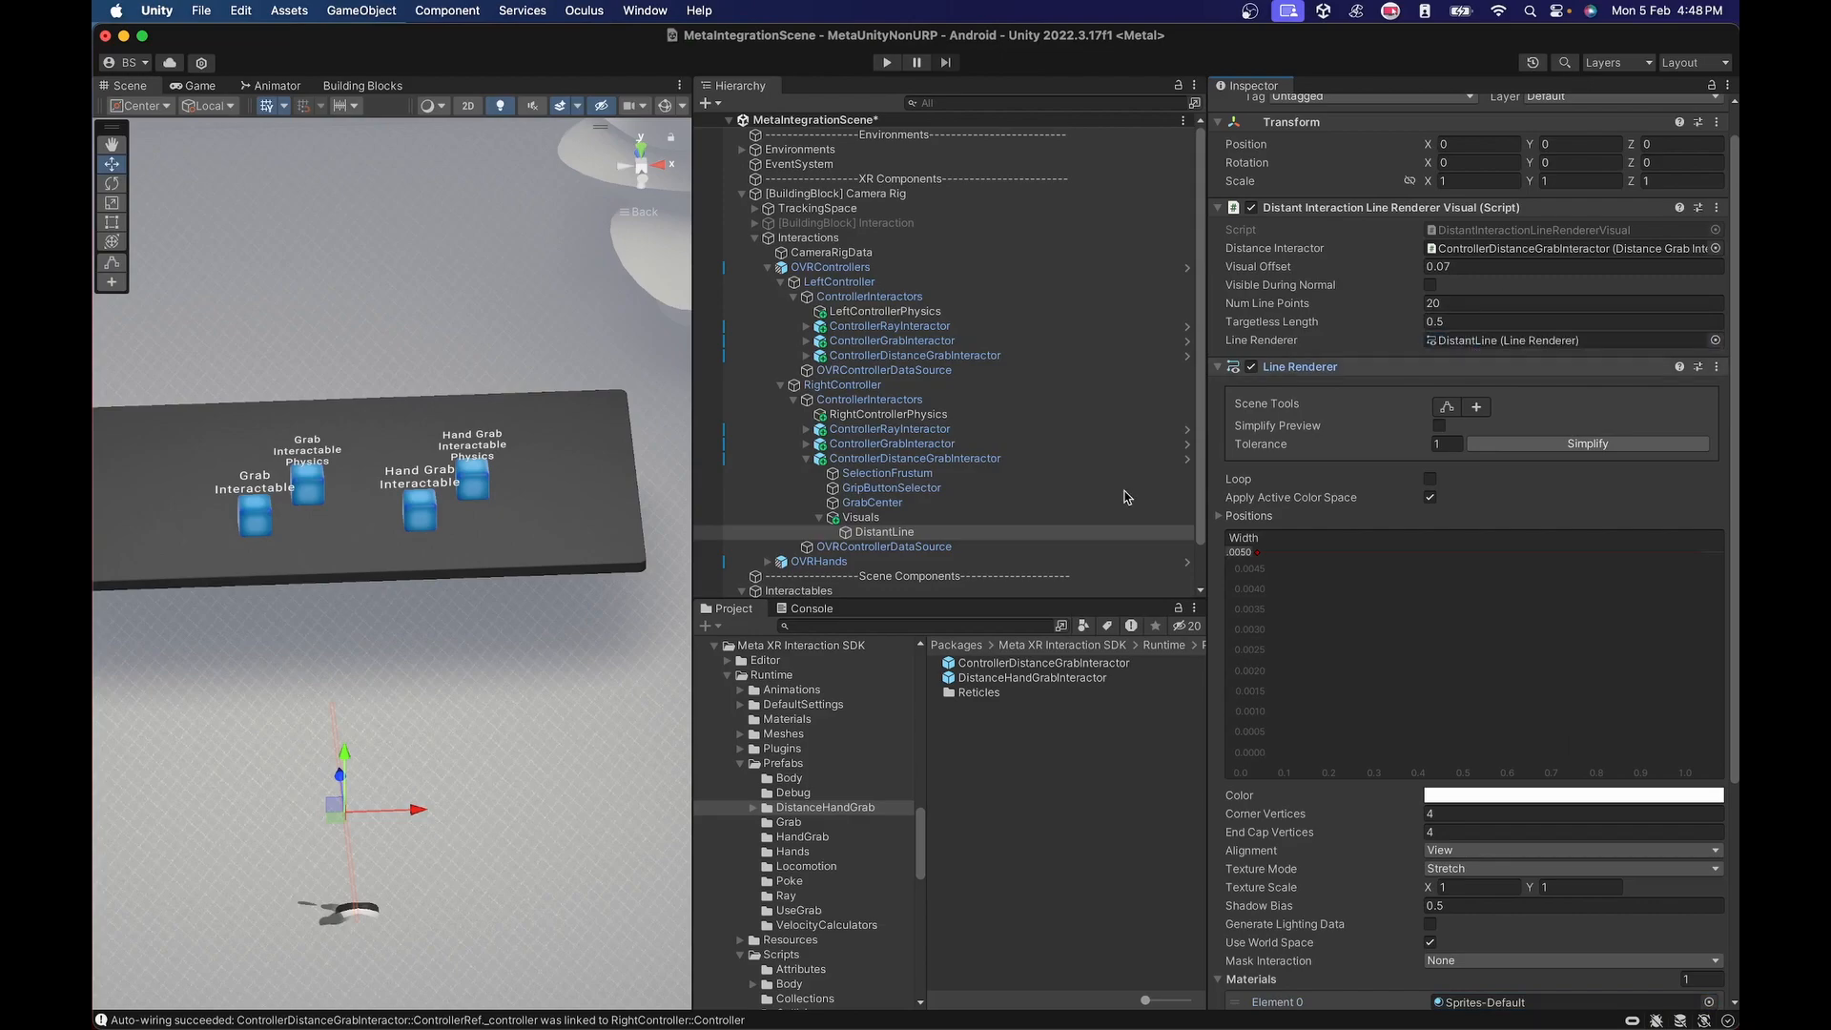
Copy Visuals from the right ControllerDistanceGrabInteractor and paste it as a child of the left ControllerDistanceGrabInteractor.
click(861, 518)
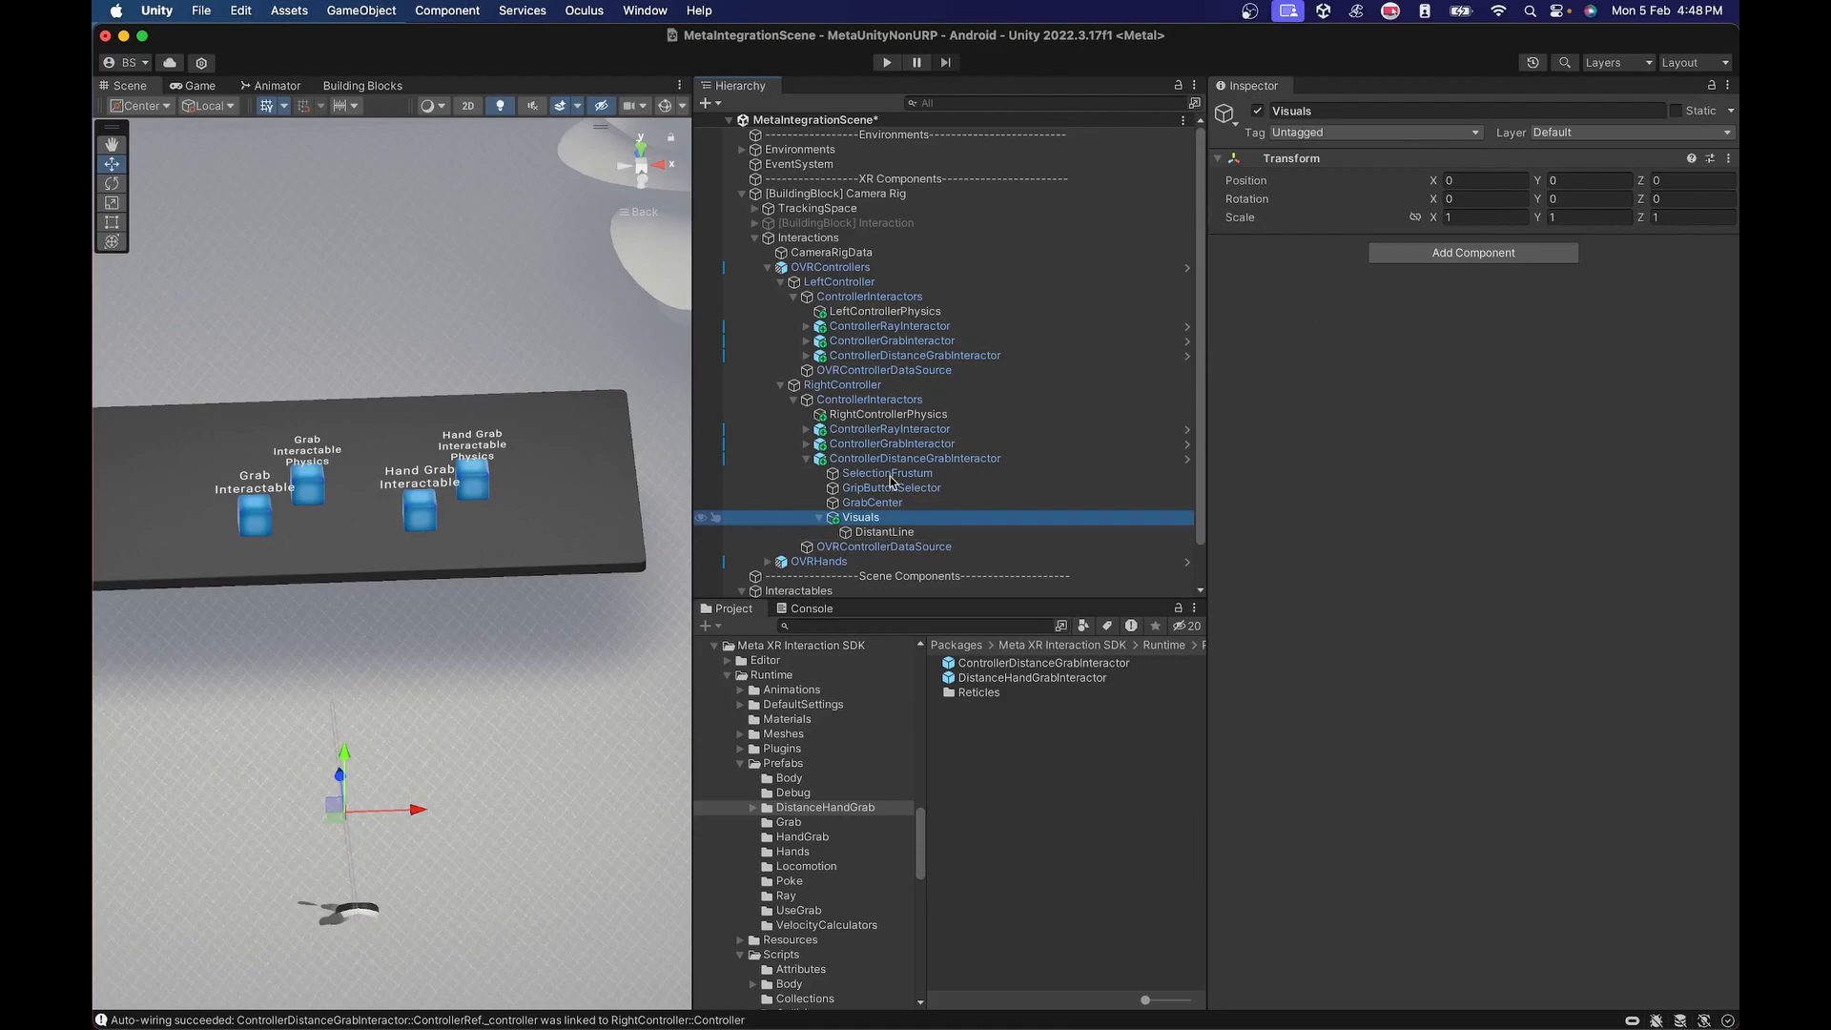
right_click(862, 517)
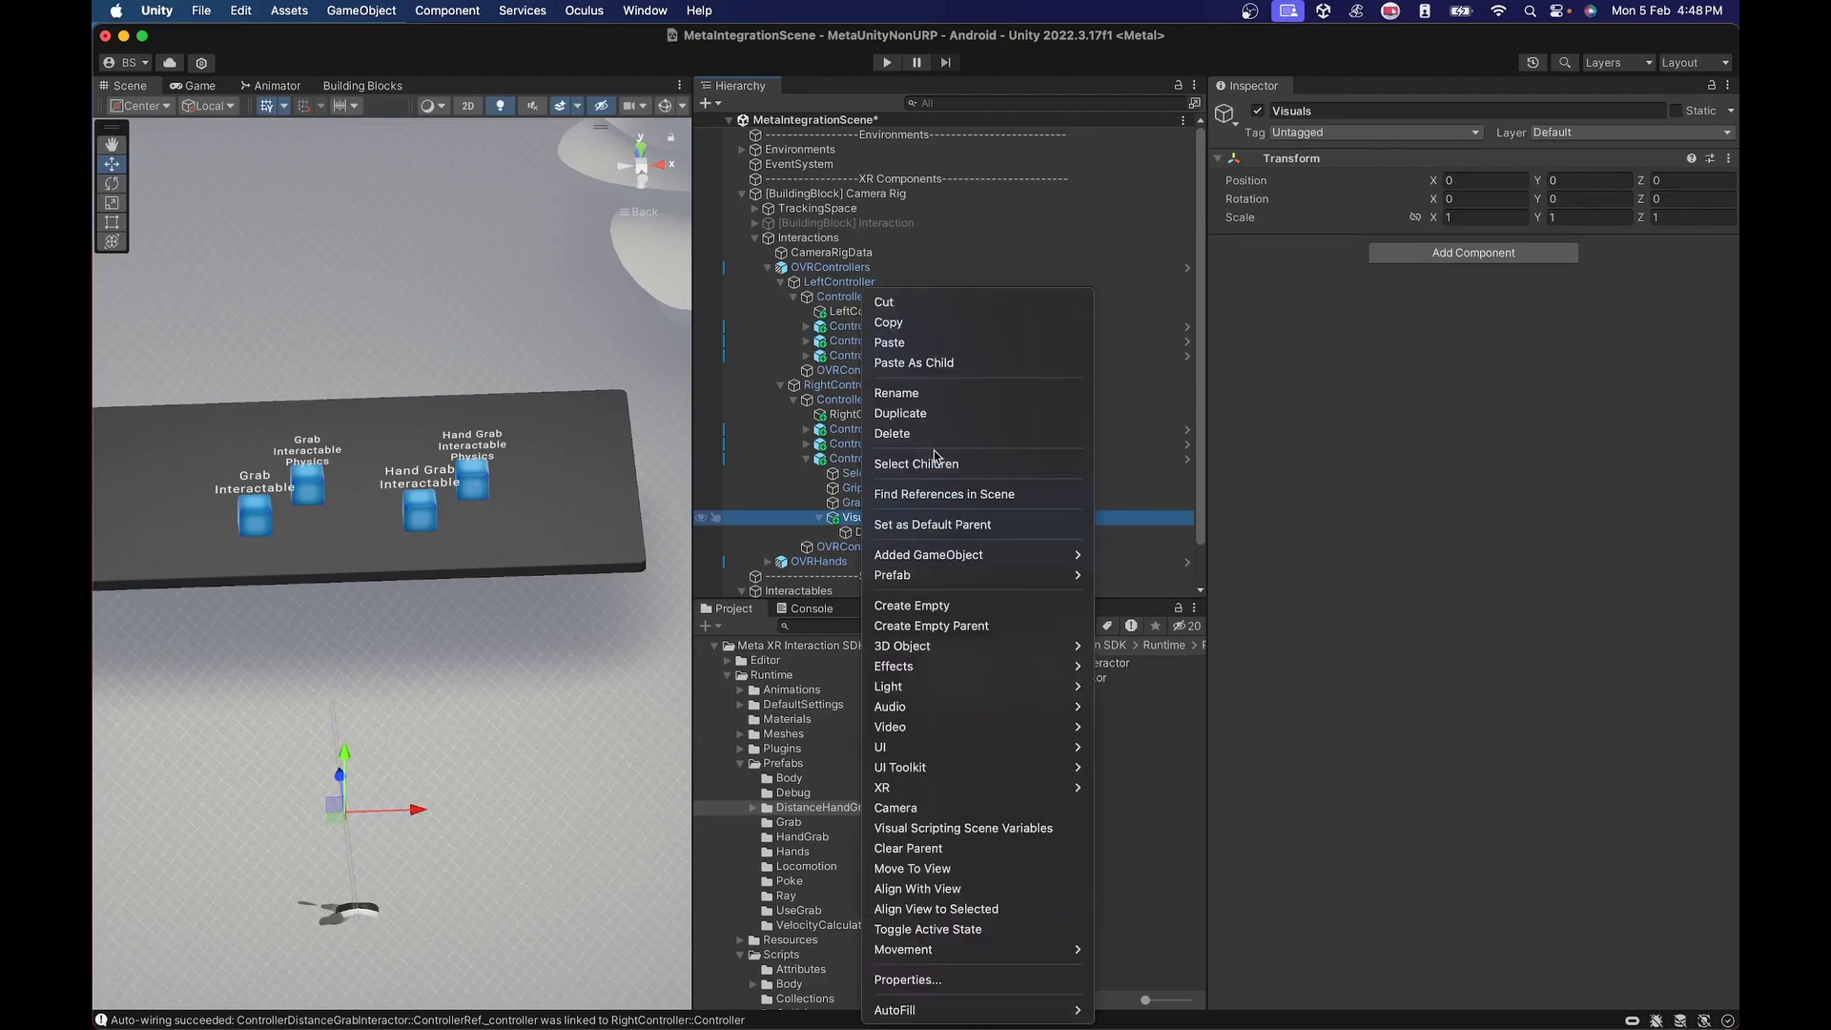
click(893, 325)
click(807, 355)
click(894, 357)
right_click(895, 356)
click(906, 364)
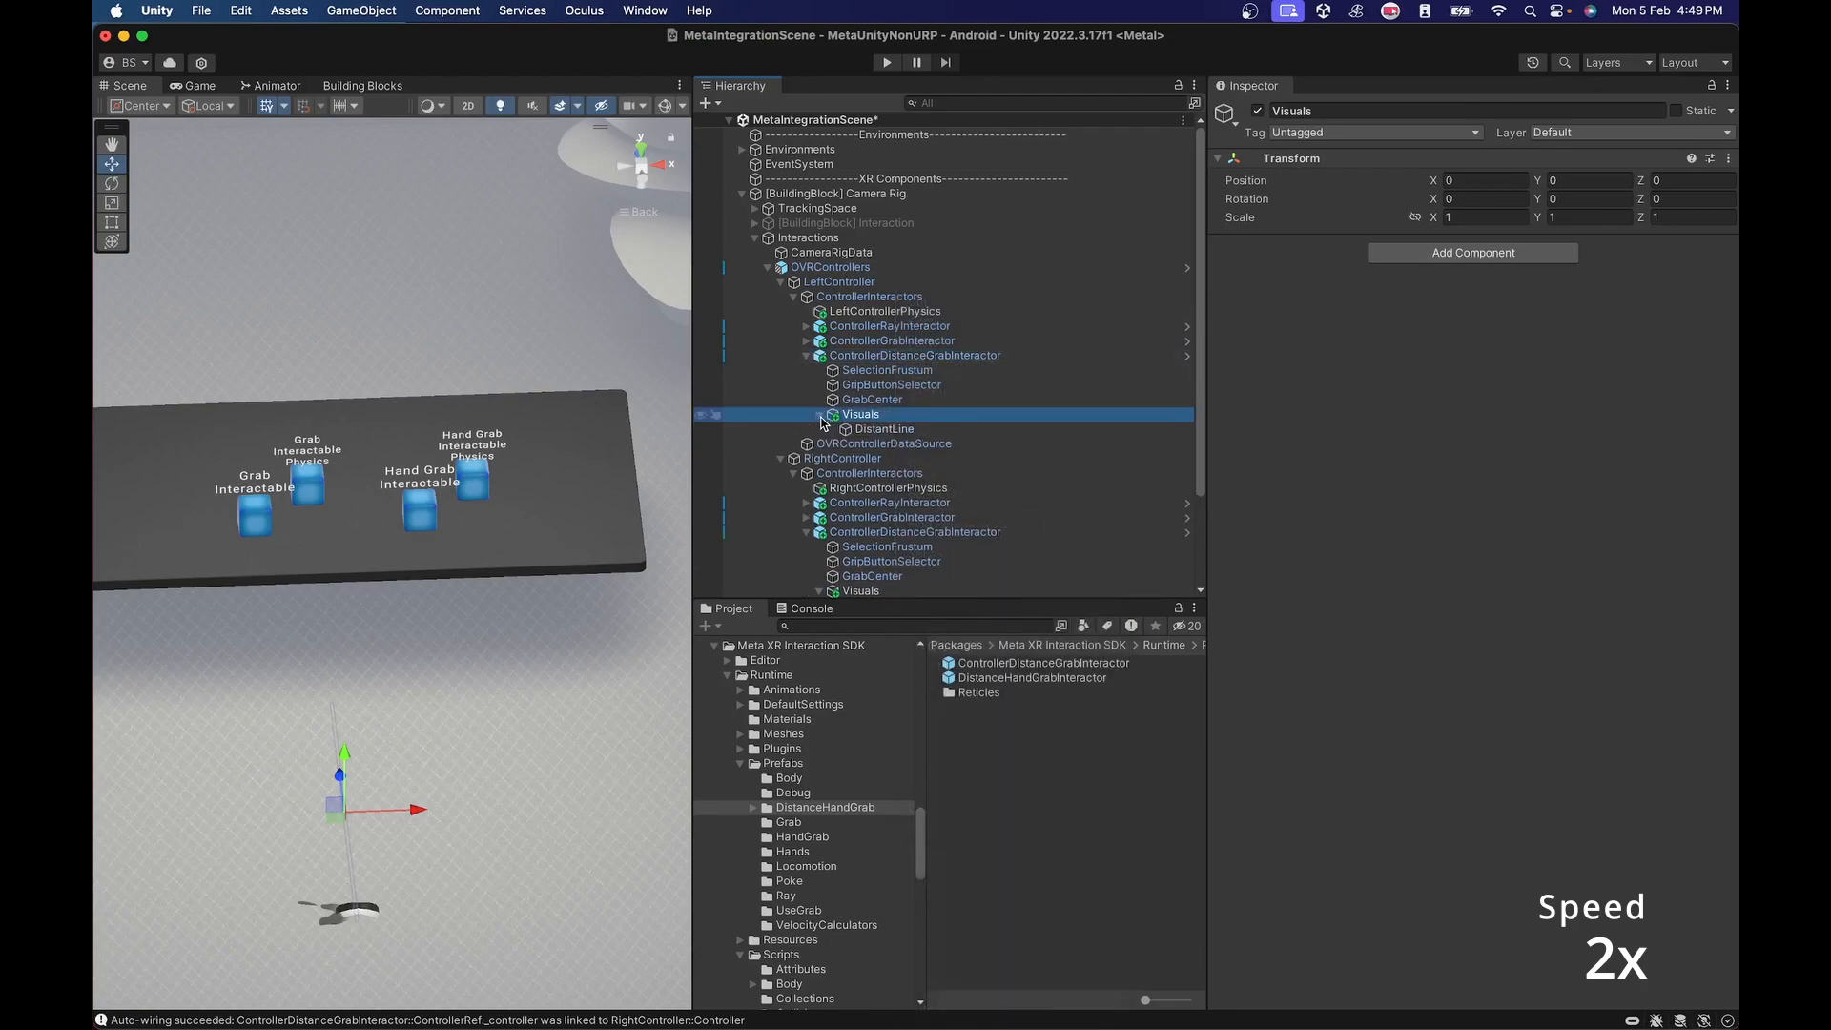
Set the left DistantLine's Distance Interactor to the left ControllerDistanceGrabInteractor, and collapse the OVRControllers hierarchy.
click(884, 429)
drag(911, 355, 1462, 290)
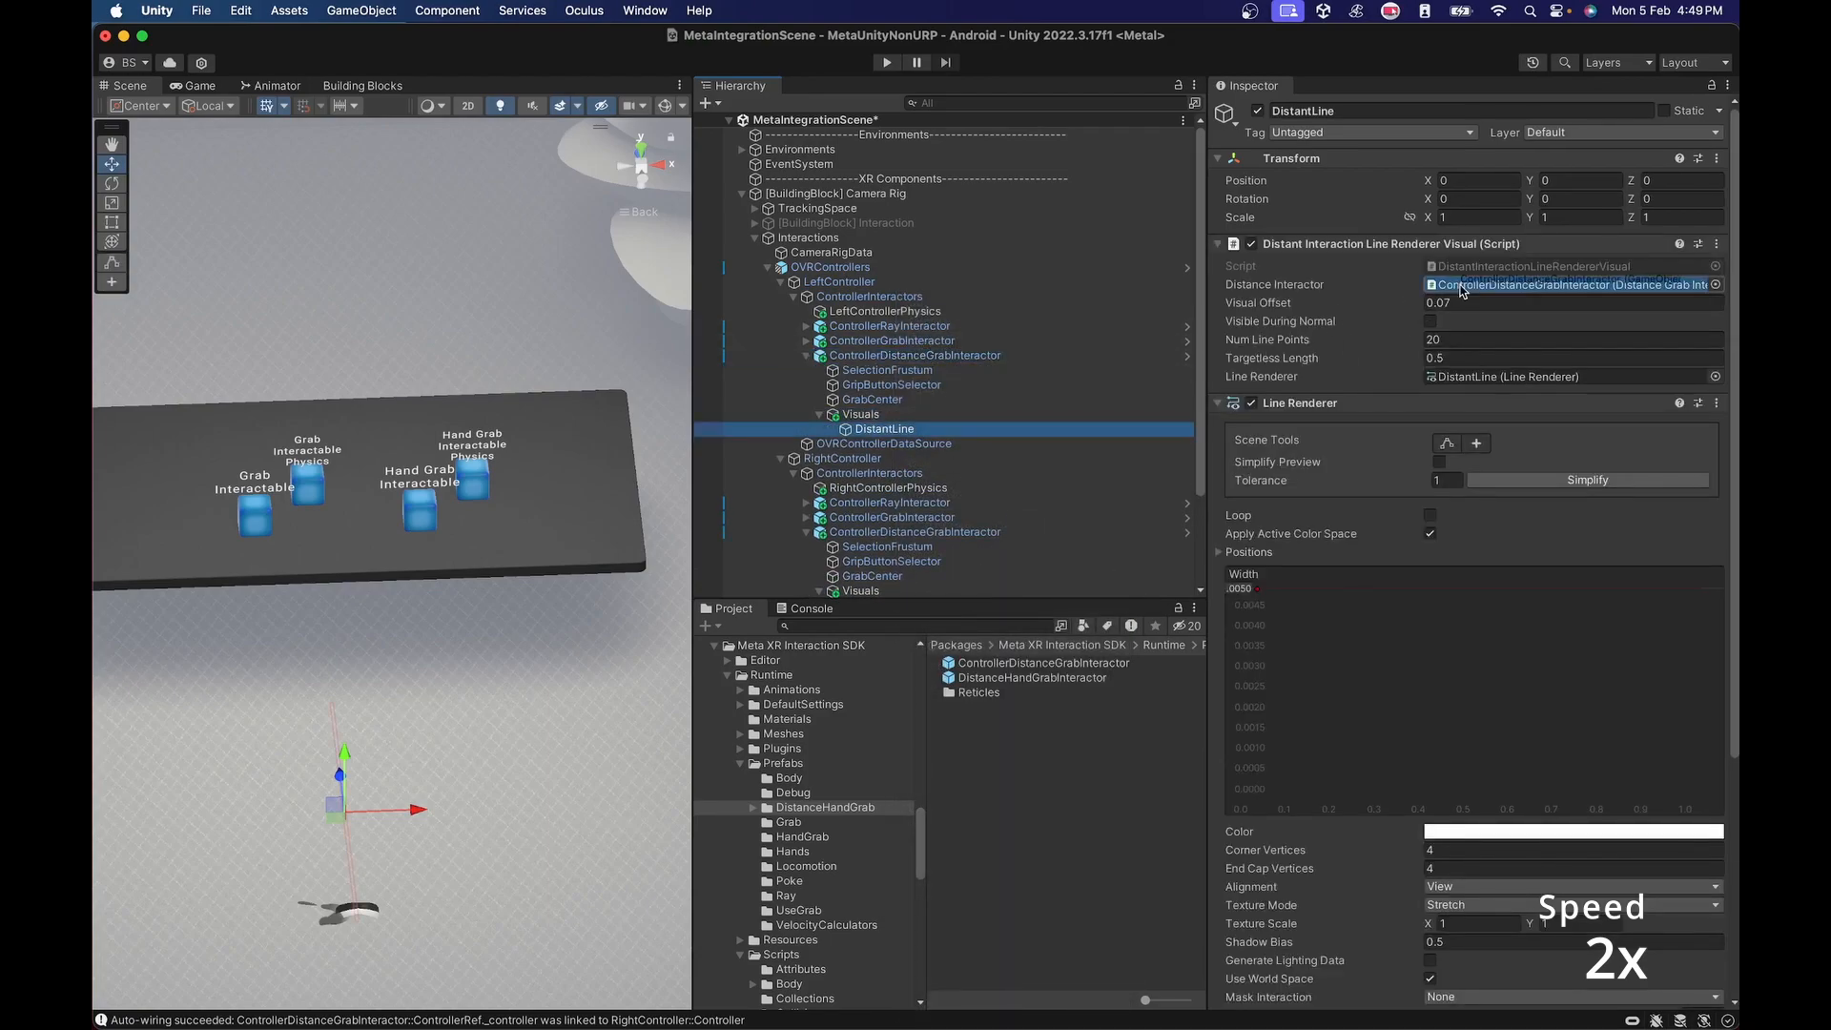
click(806, 356)
click(794, 298)
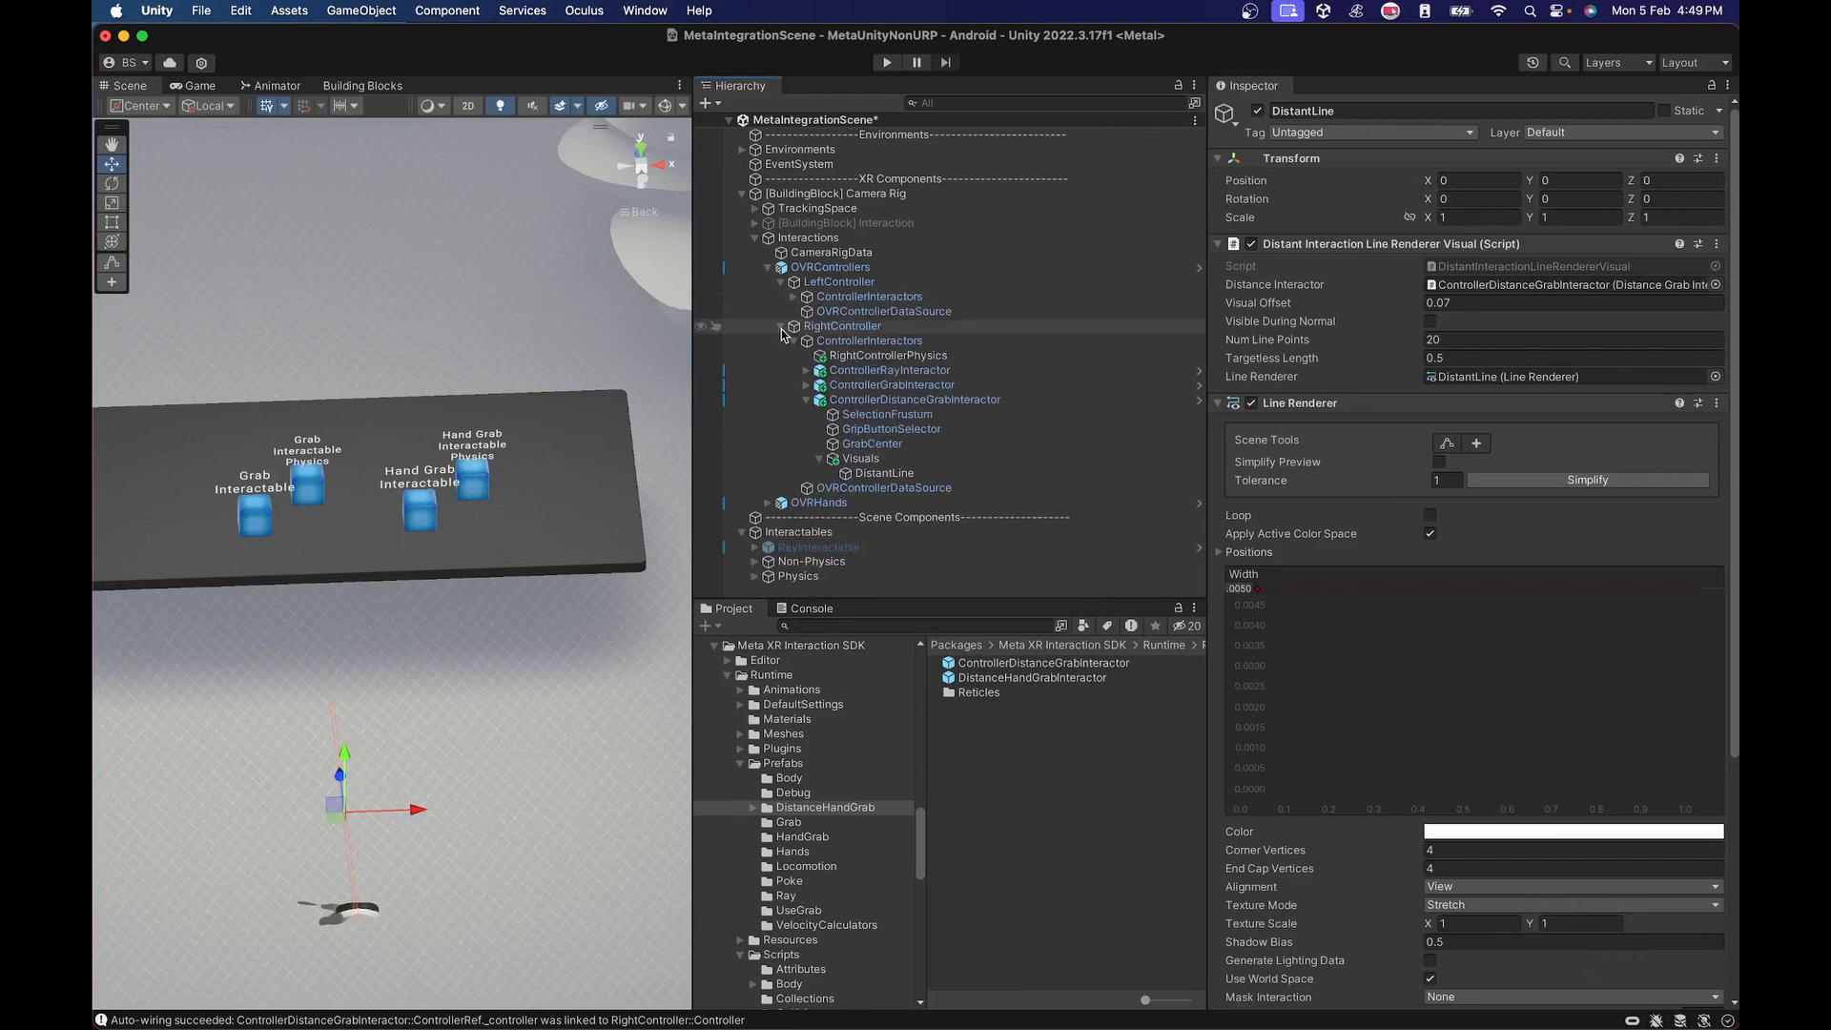
click(782, 326)
click(781, 282)
click(768, 267)
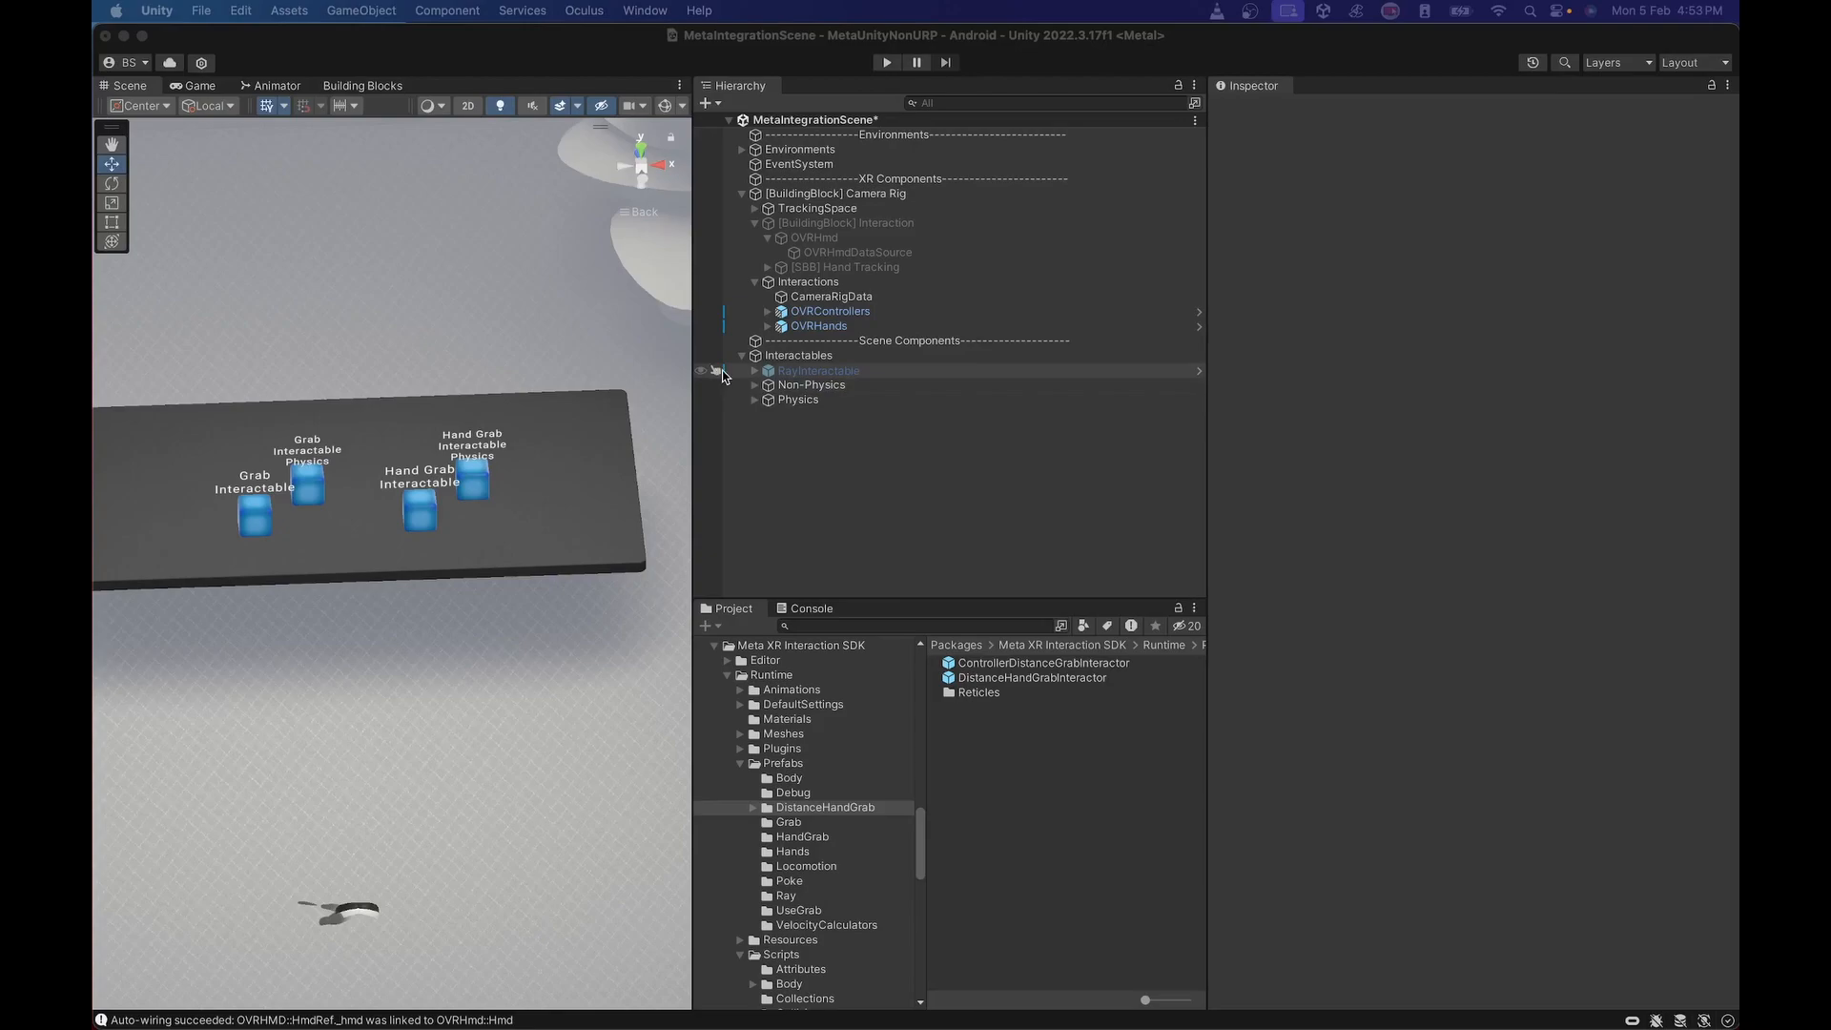
Add the DistanceHandGrabInteractor prefab as a child of both HandInteractorsLeft and HandInteractorsRight under OVRHands.
click(740, 357)
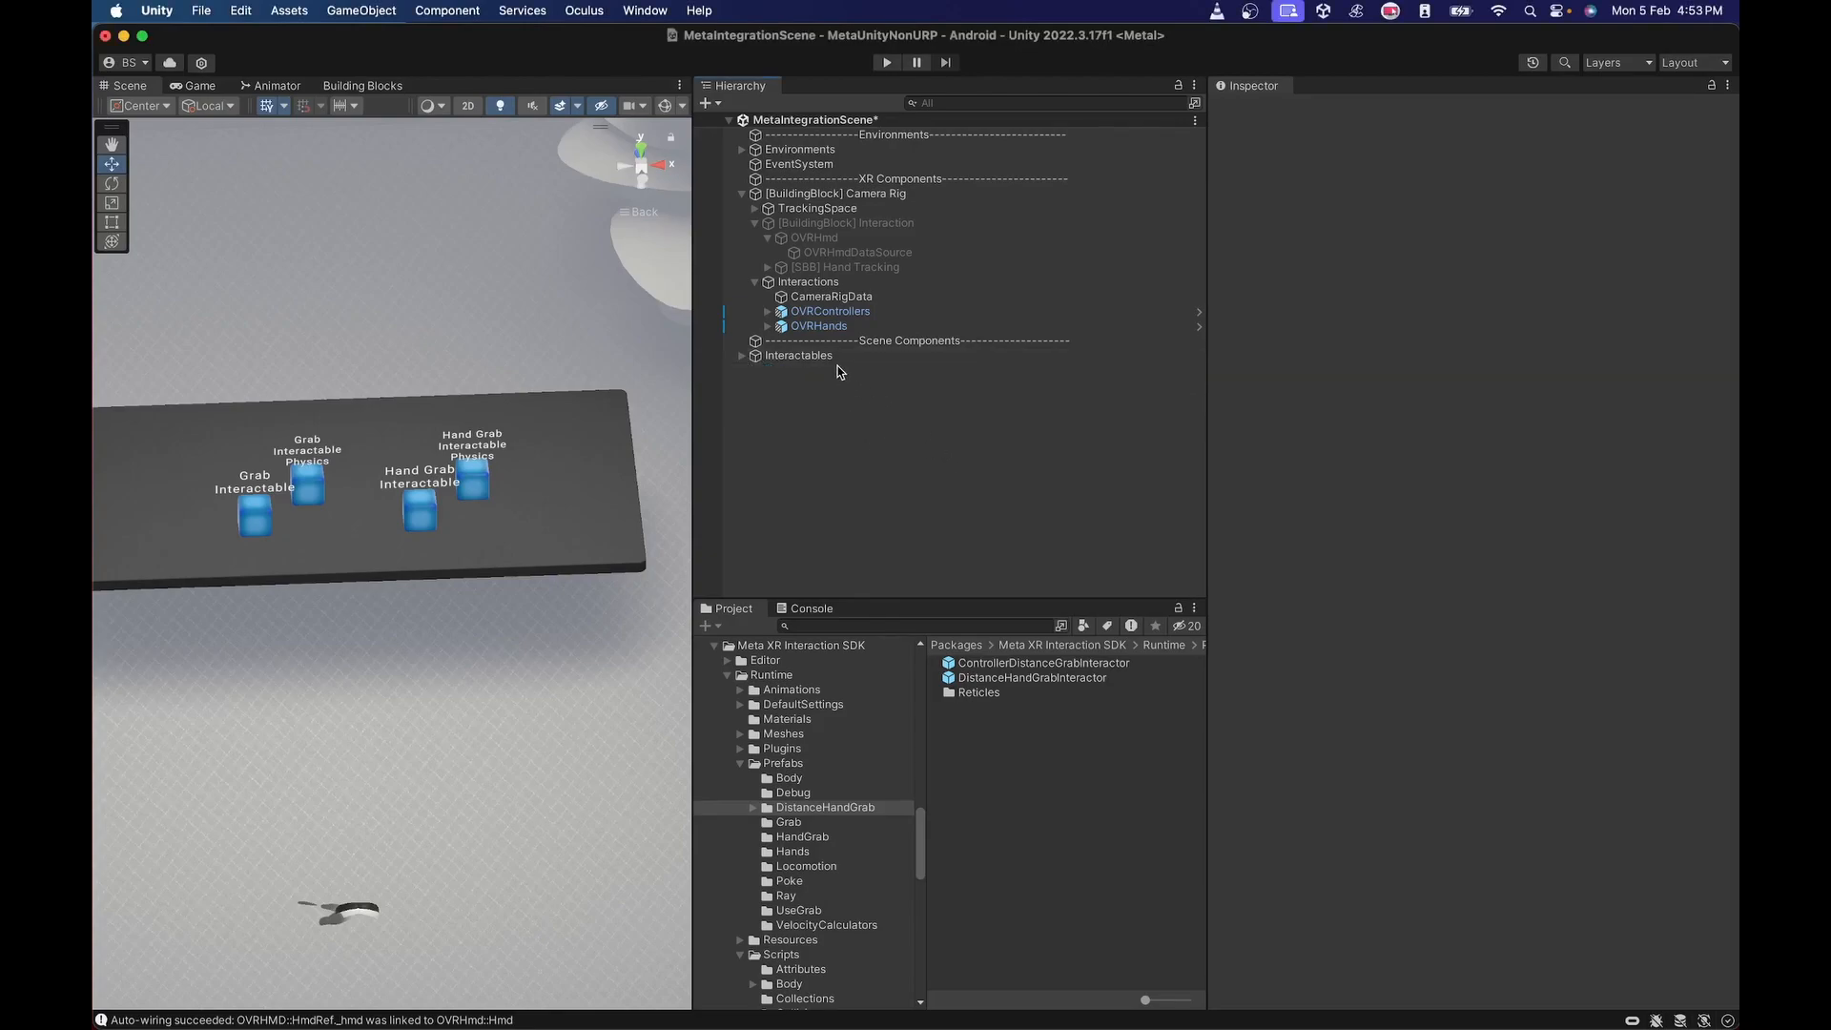
click(765, 326)
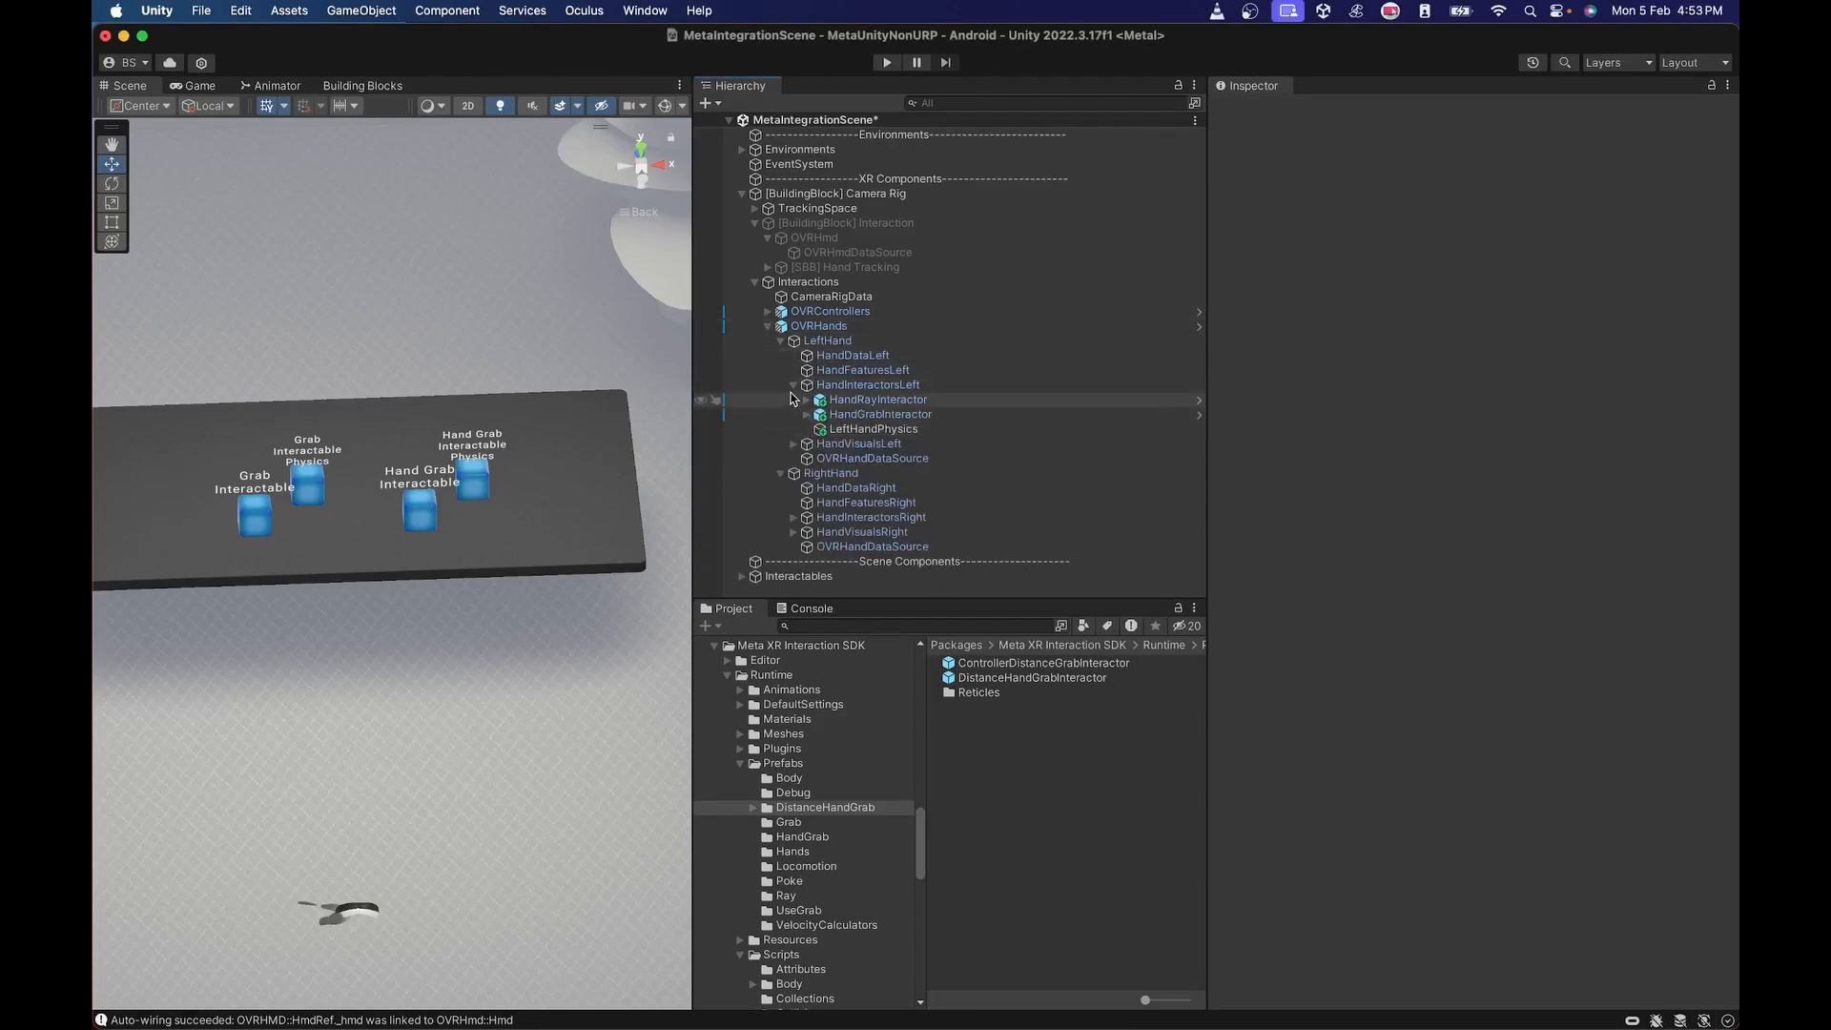
click(790, 387)
click(792, 386)
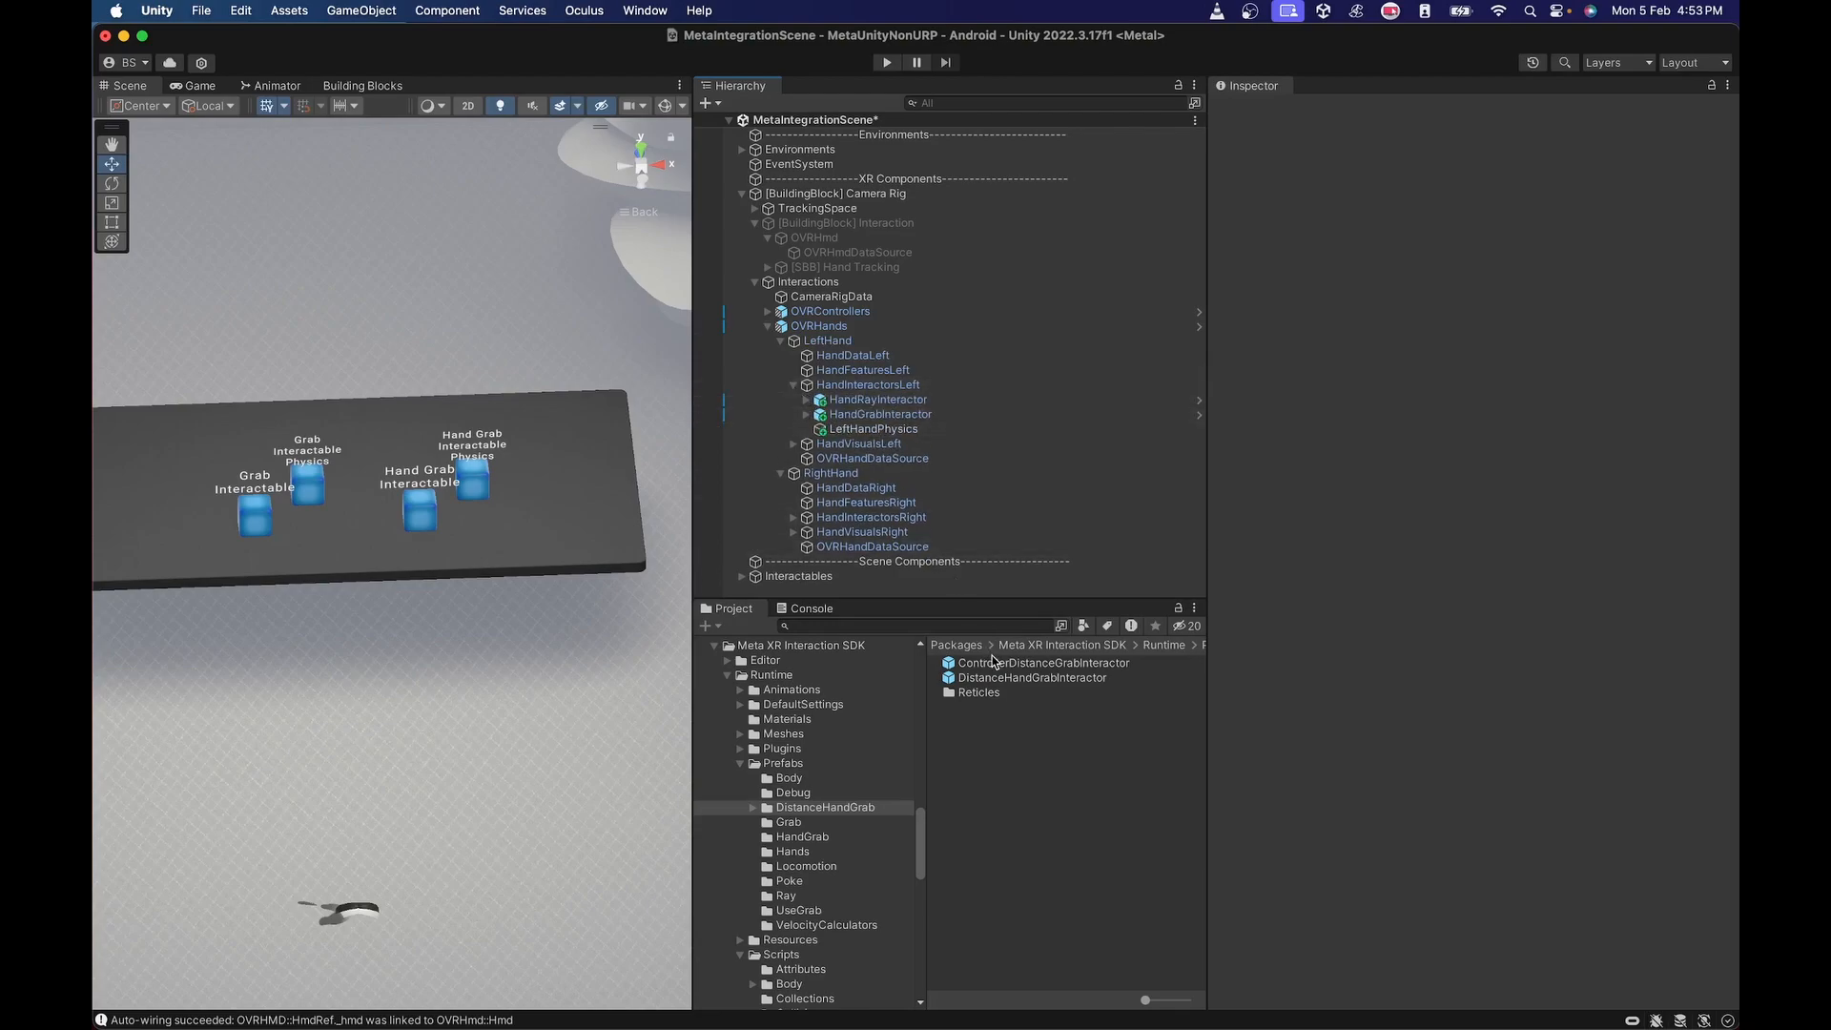
click(1009, 679)
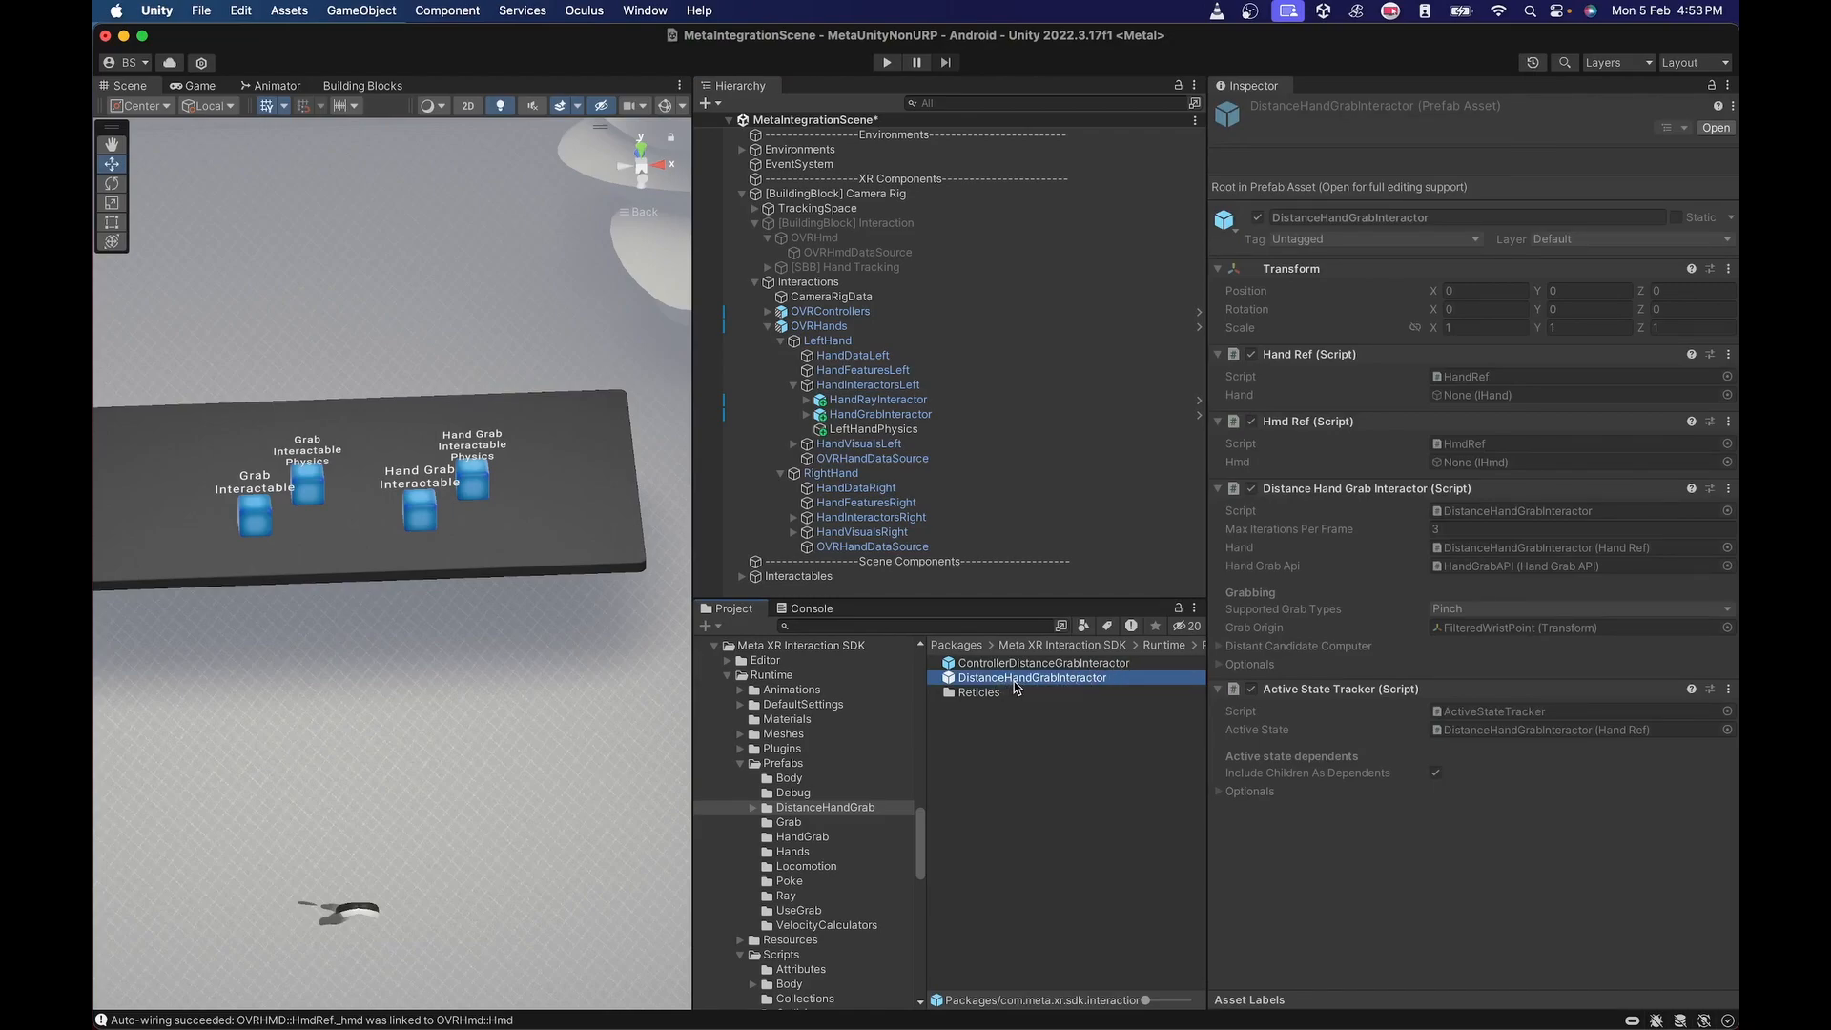
drag(1020, 687, 874, 391)
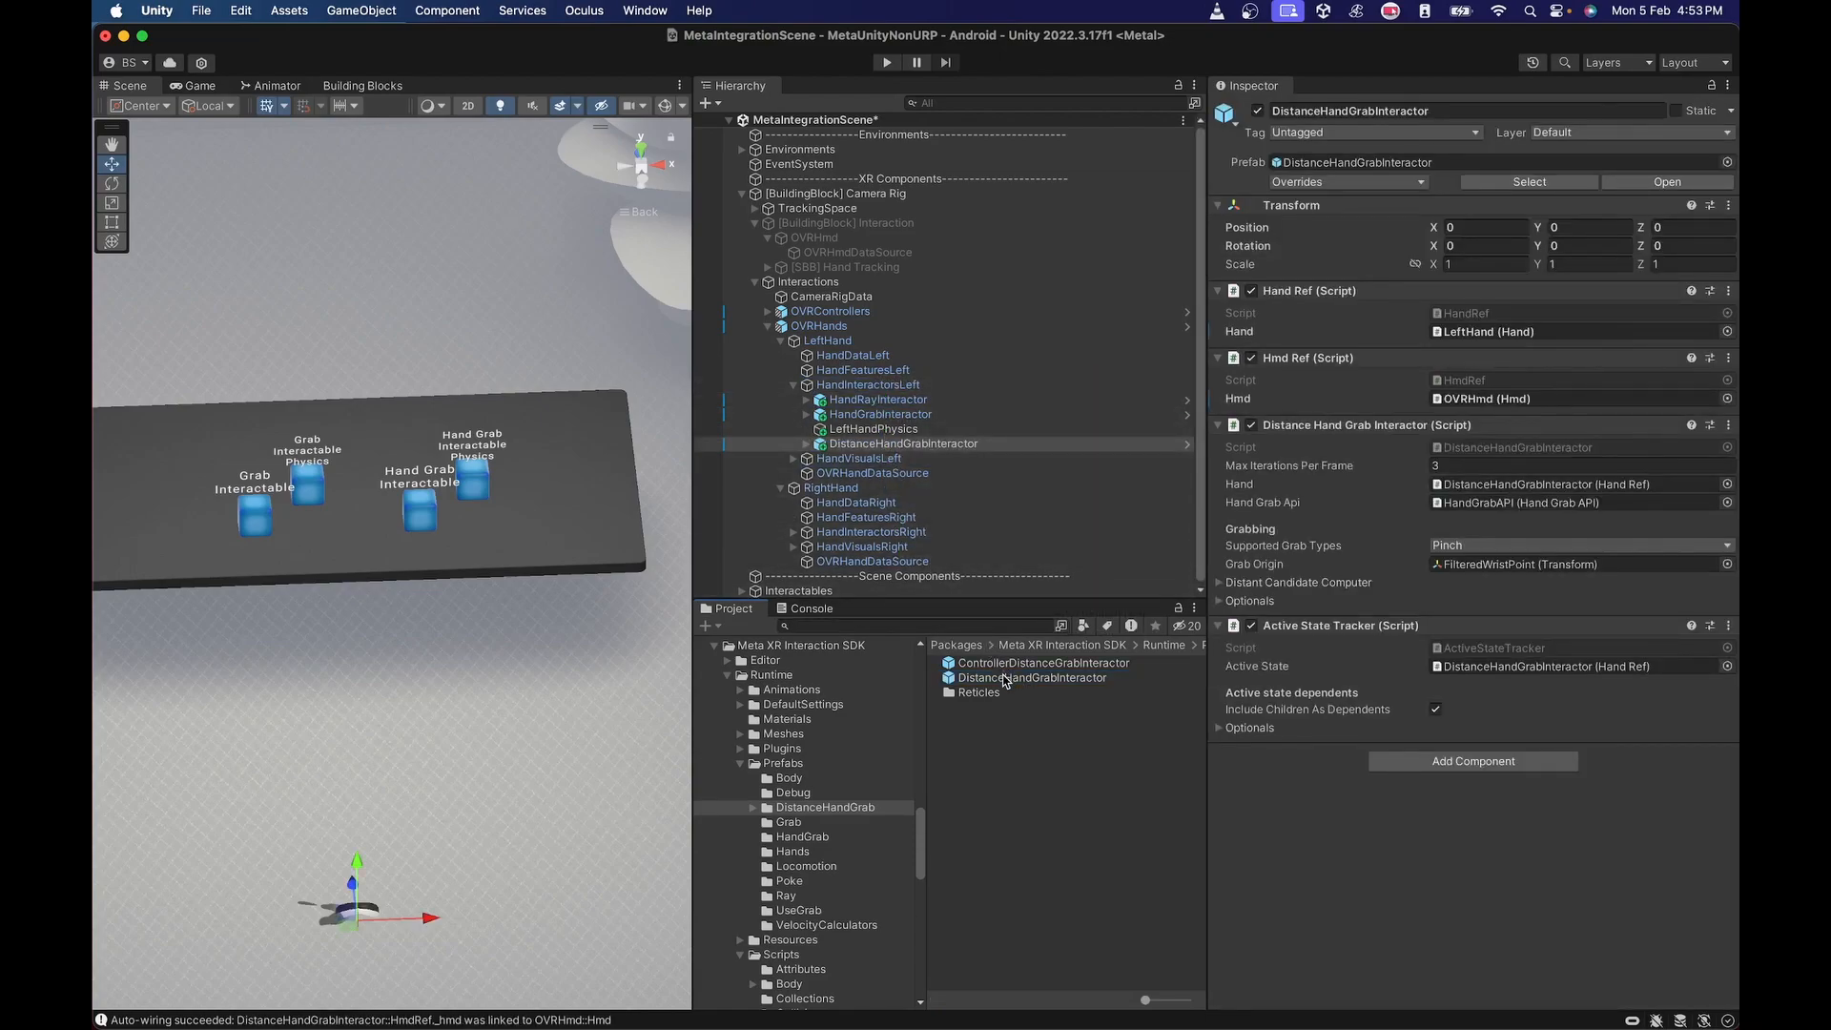
click(793, 532)
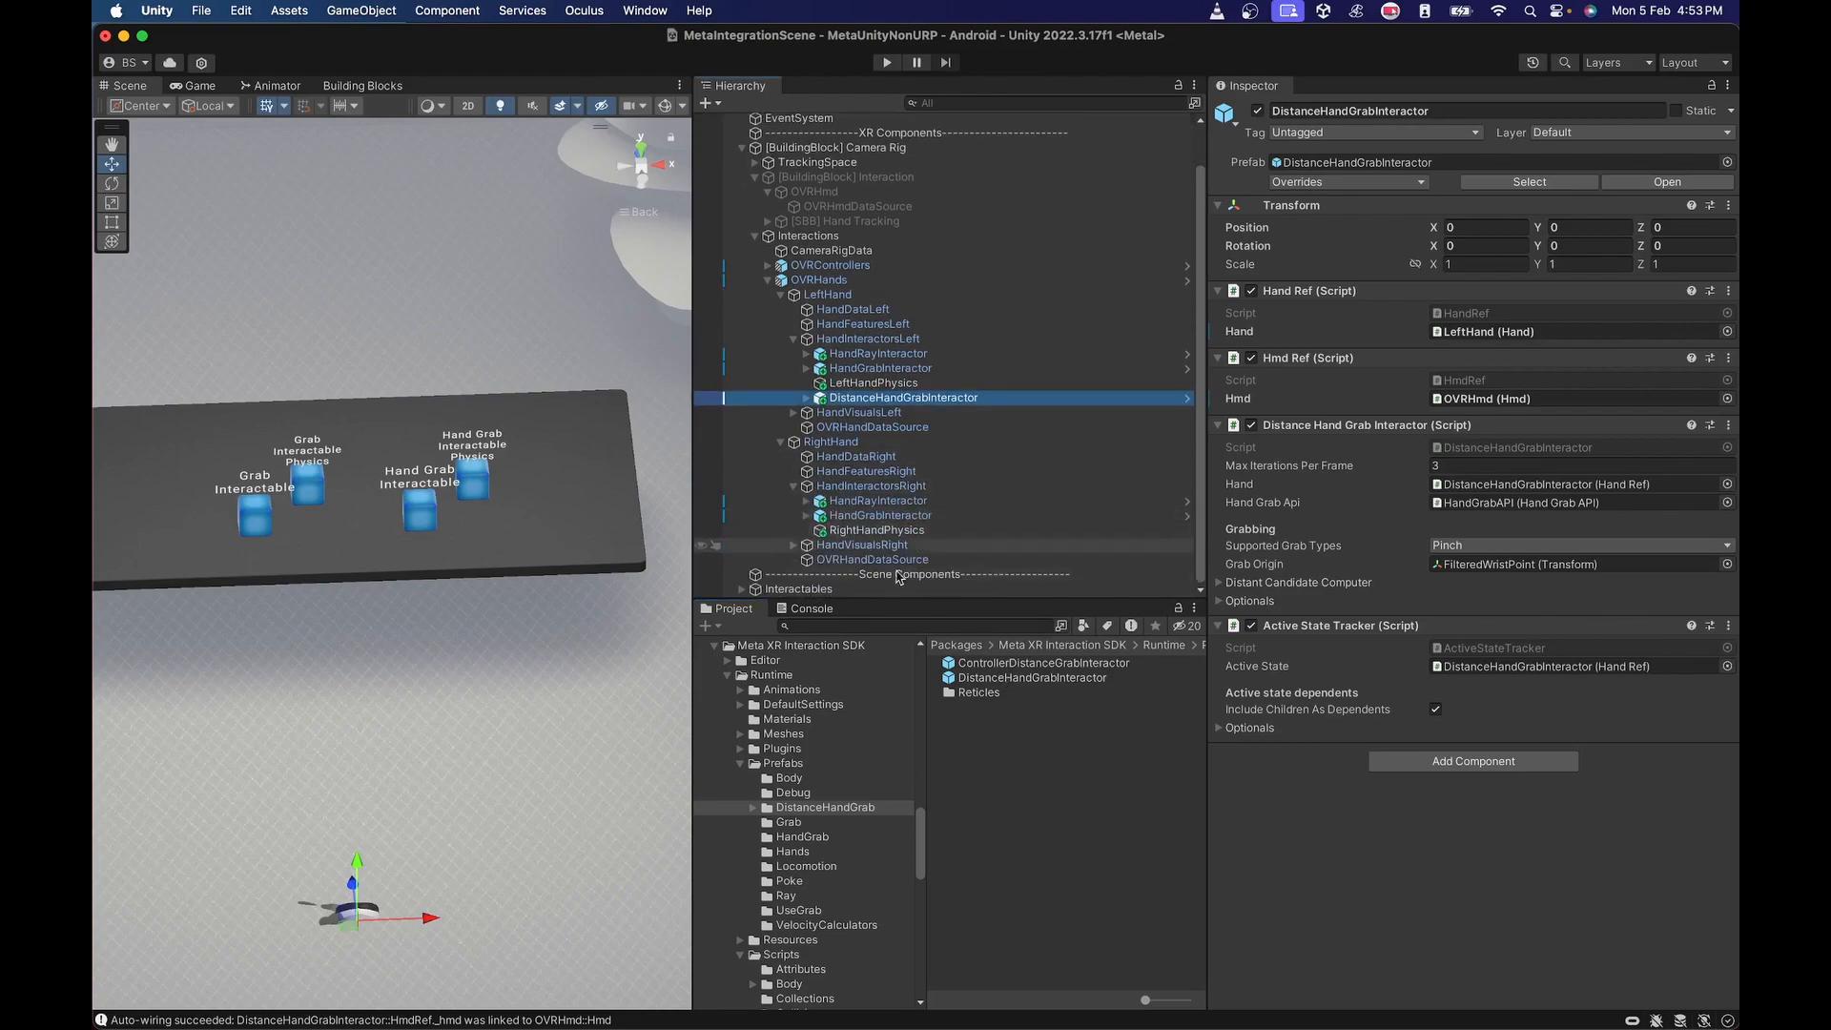
drag(1011, 678, 876, 489)
Add each hand's DistanceHandGrabInteractor to the Interactors list of its Best Hover Interactor Group, on HandInteractorsLeft and HandInteractorsRight.
click(1053, 341)
drag(930, 399, 1238, 291)
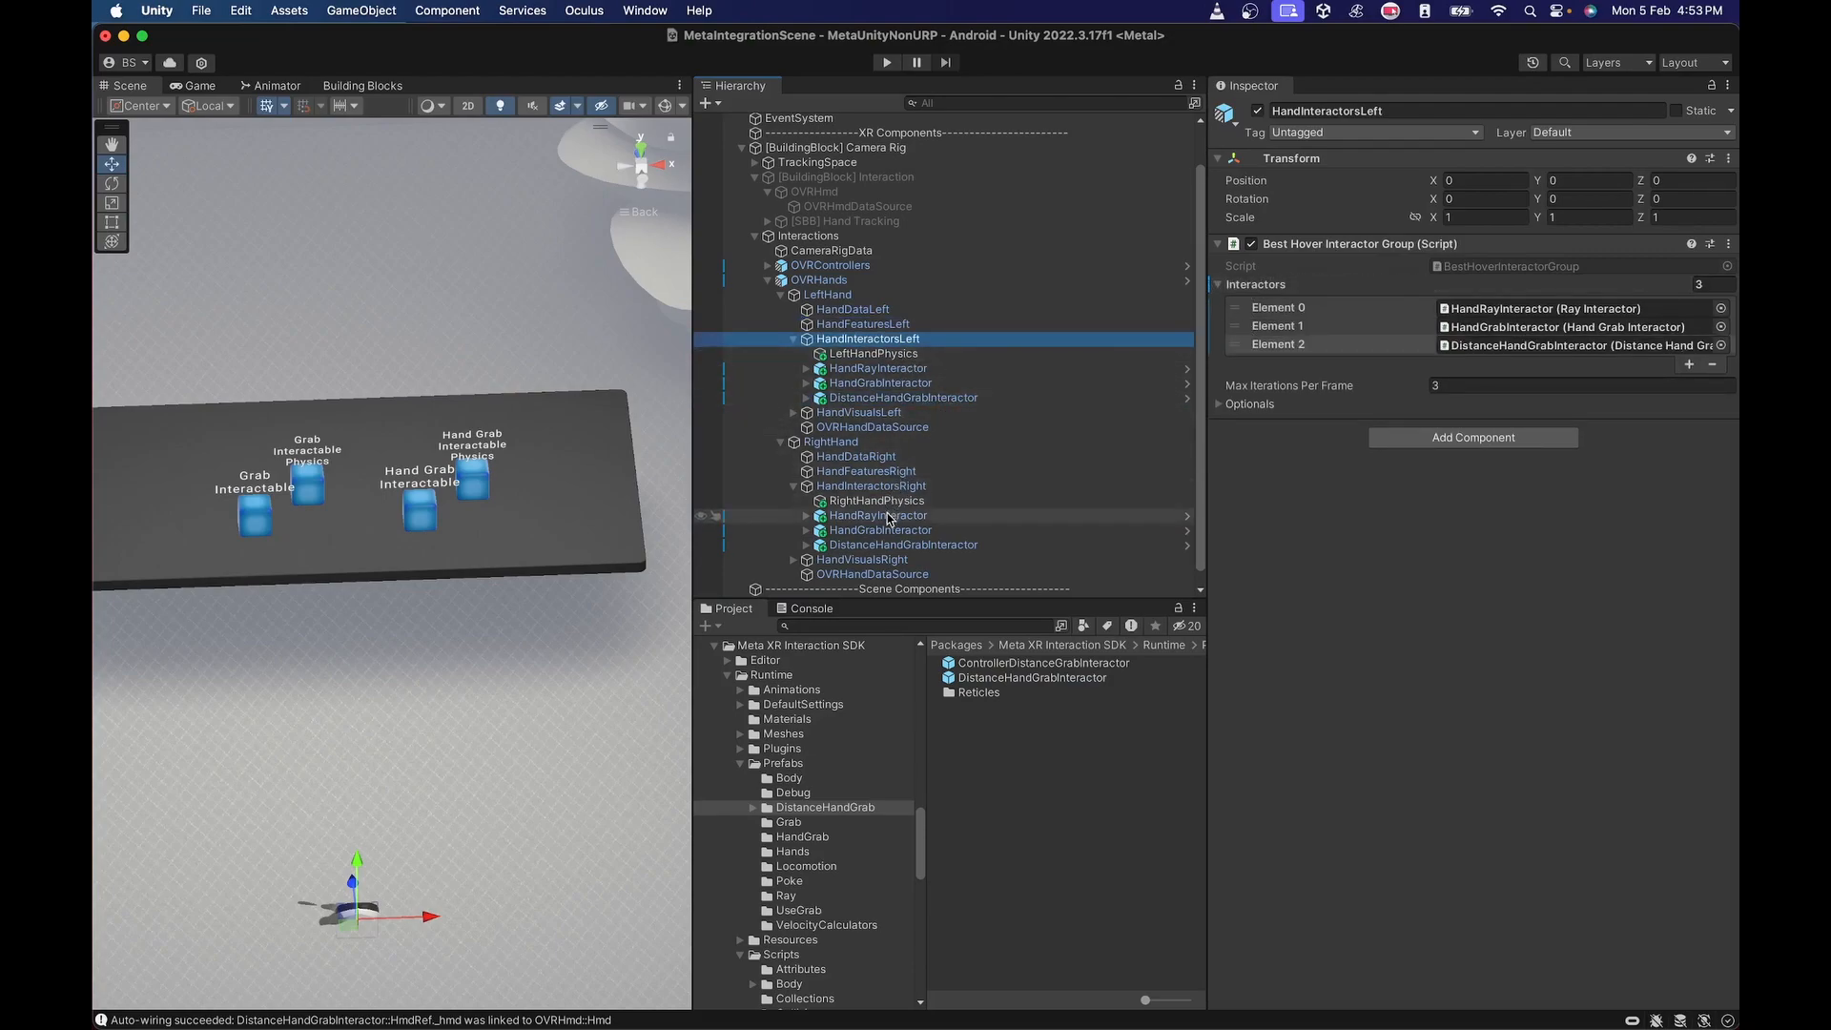
click(871, 486)
drag(903, 544, 1239, 293)
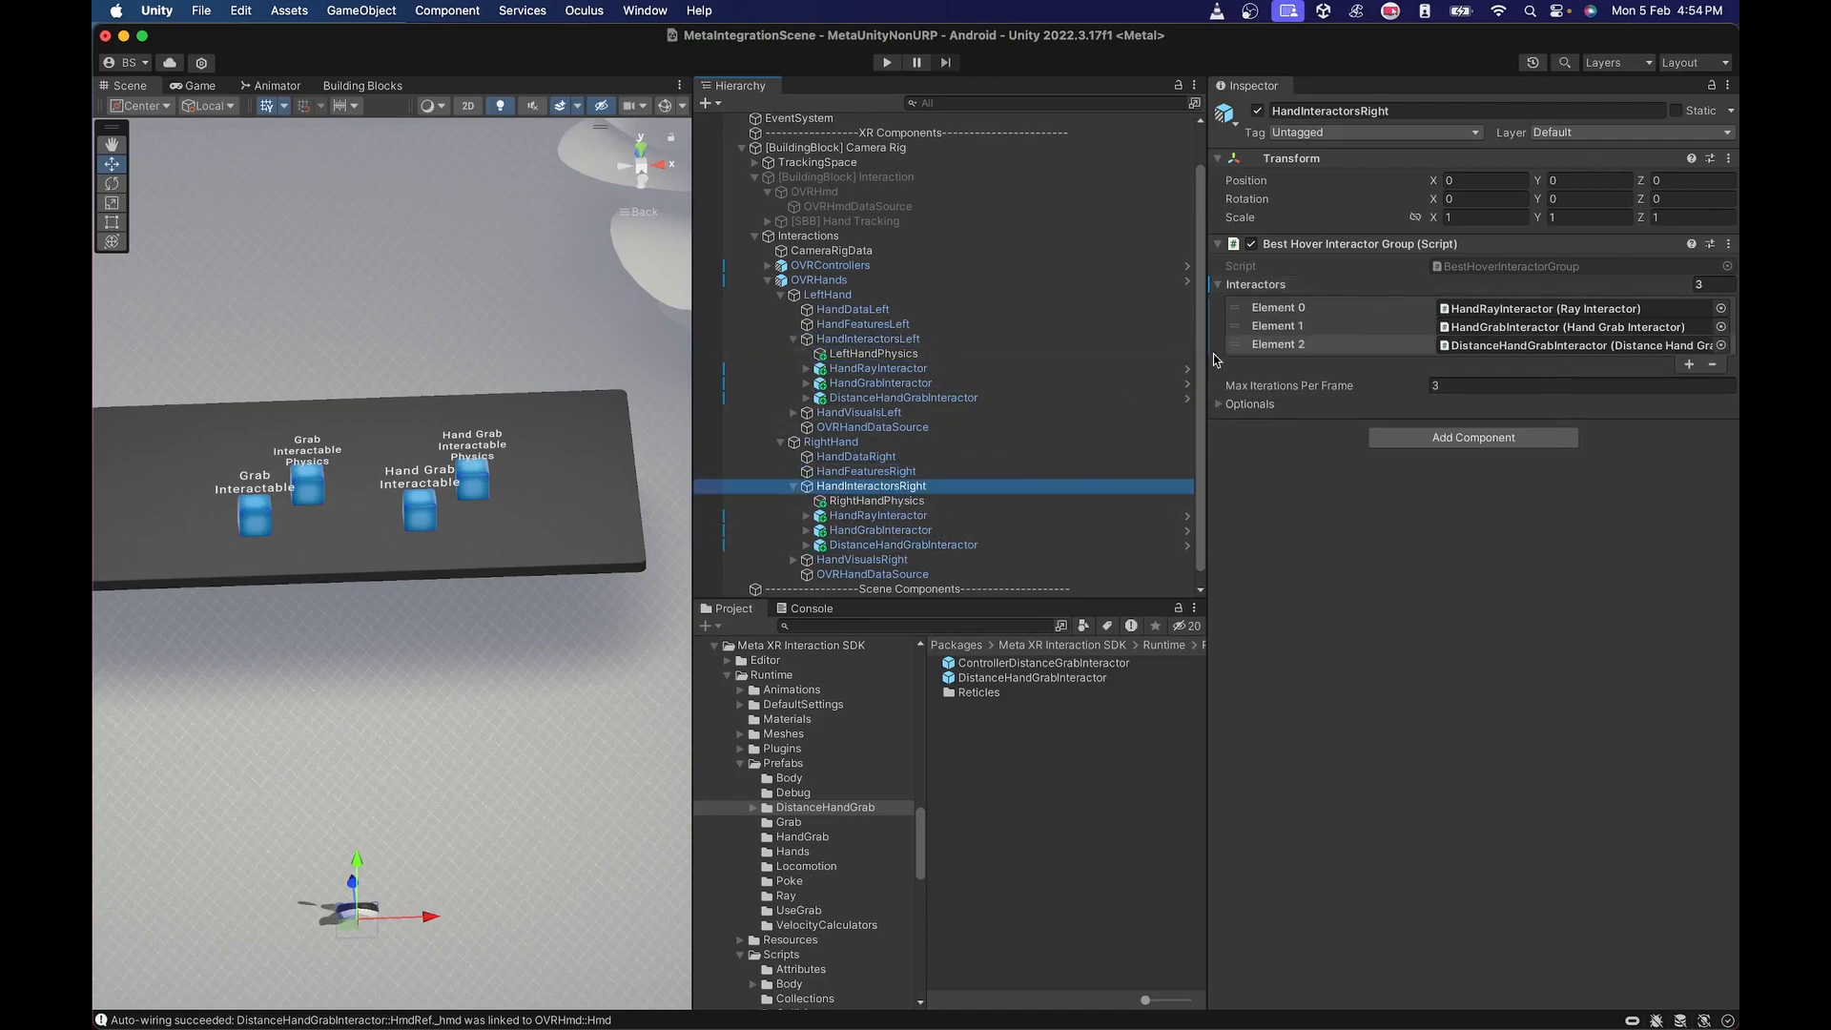
Trace the left DistanceHandGrabInteractor's Hmd reference through OVRHmd and OVRHmdDataSource, and inspect the components on CameraRigData.
click(885, 399)
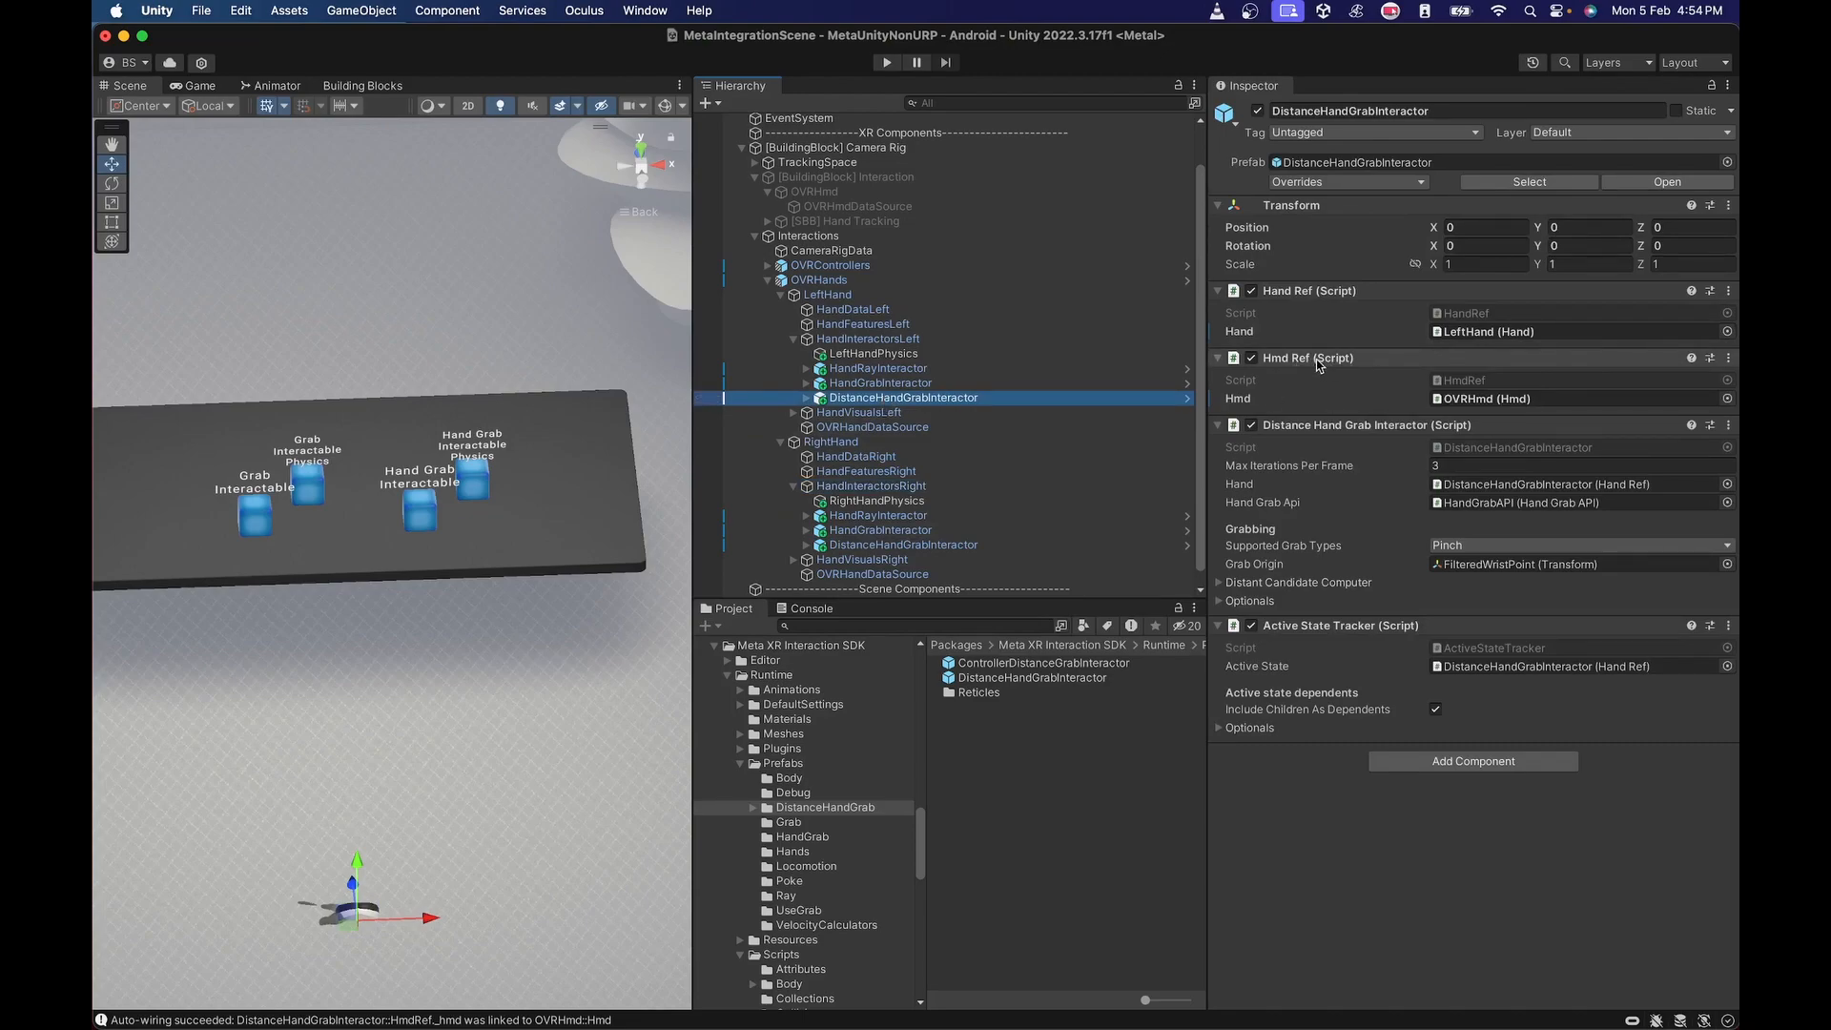
click(1459, 399)
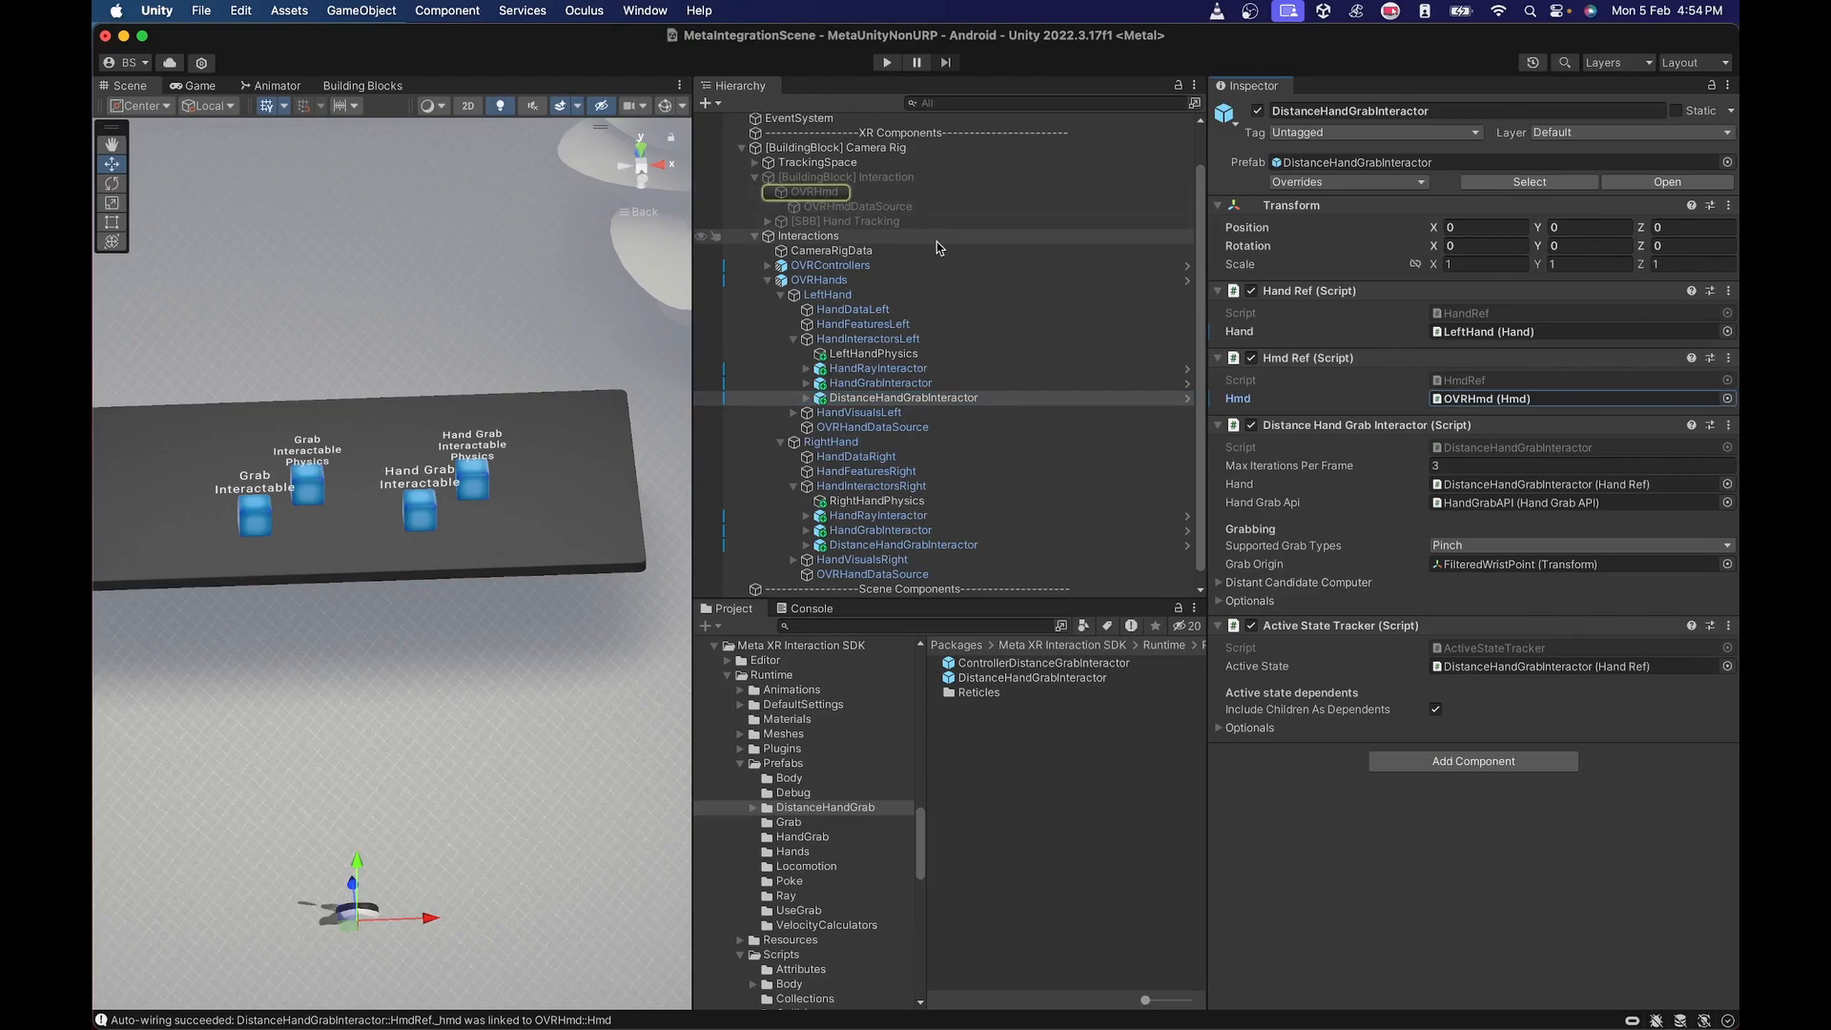
click(839, 193)
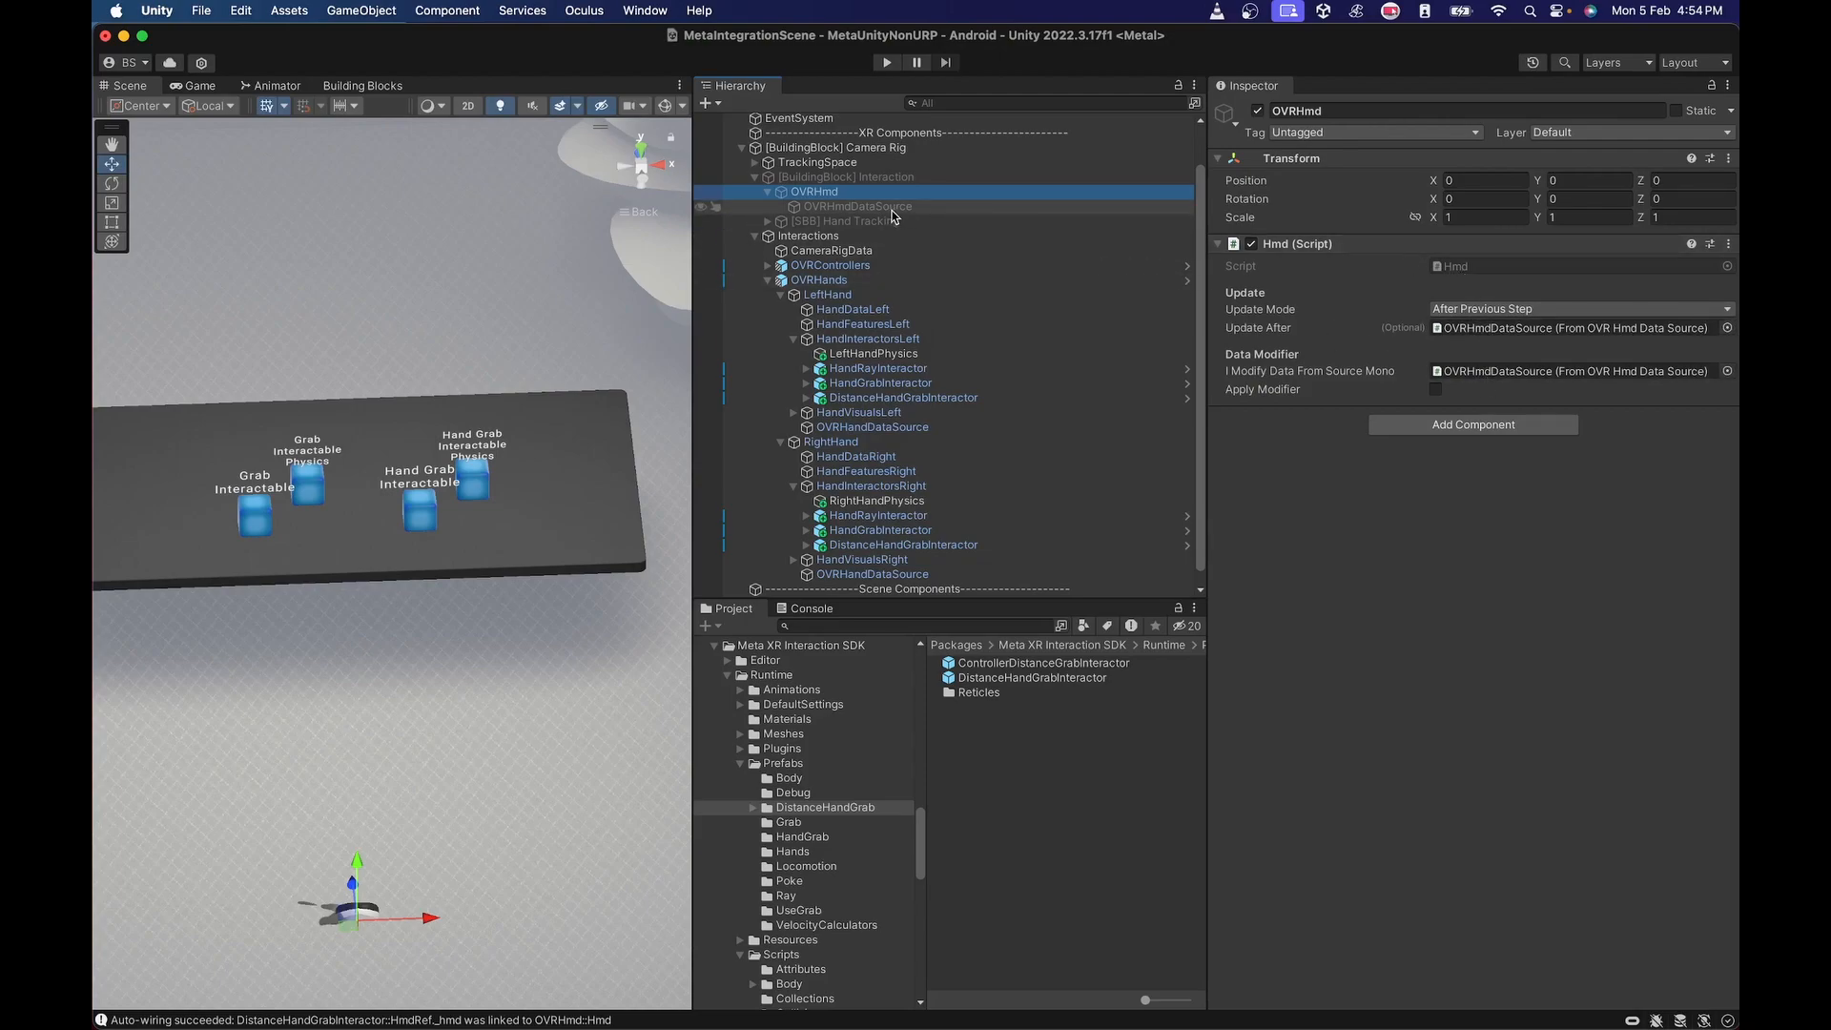
click(1451, 328)
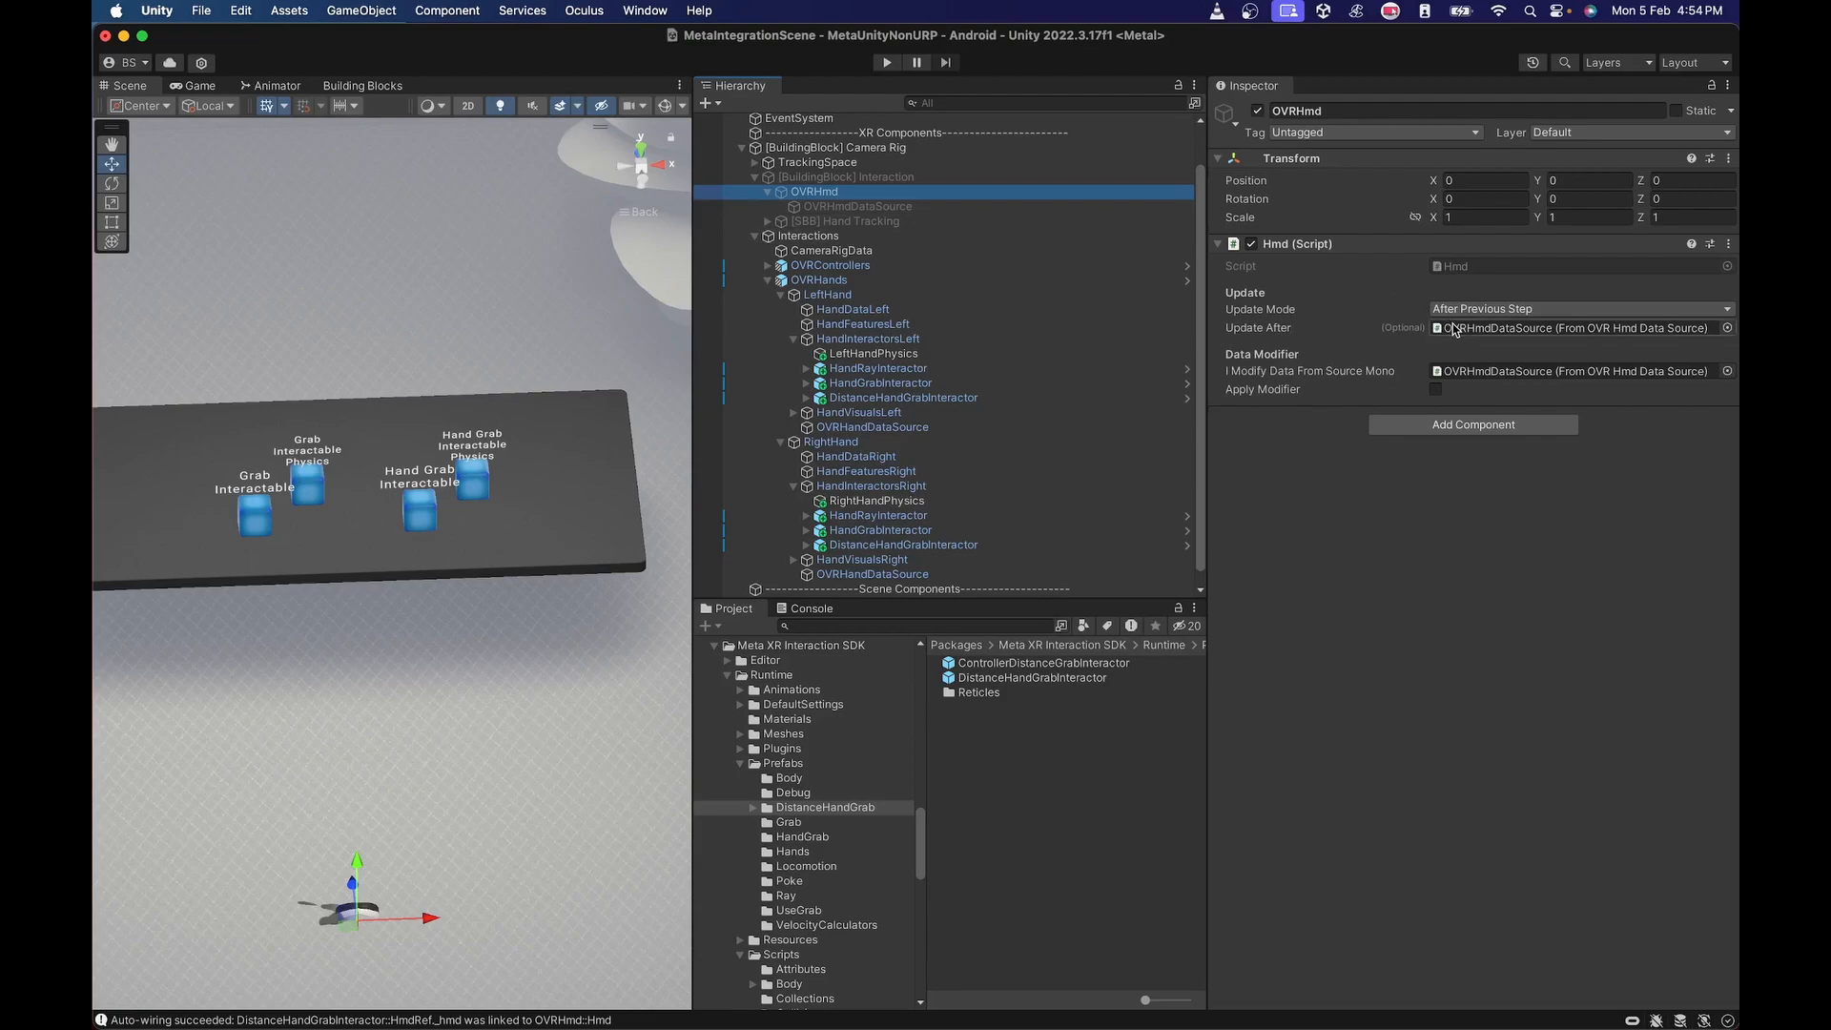
click(858, 206)
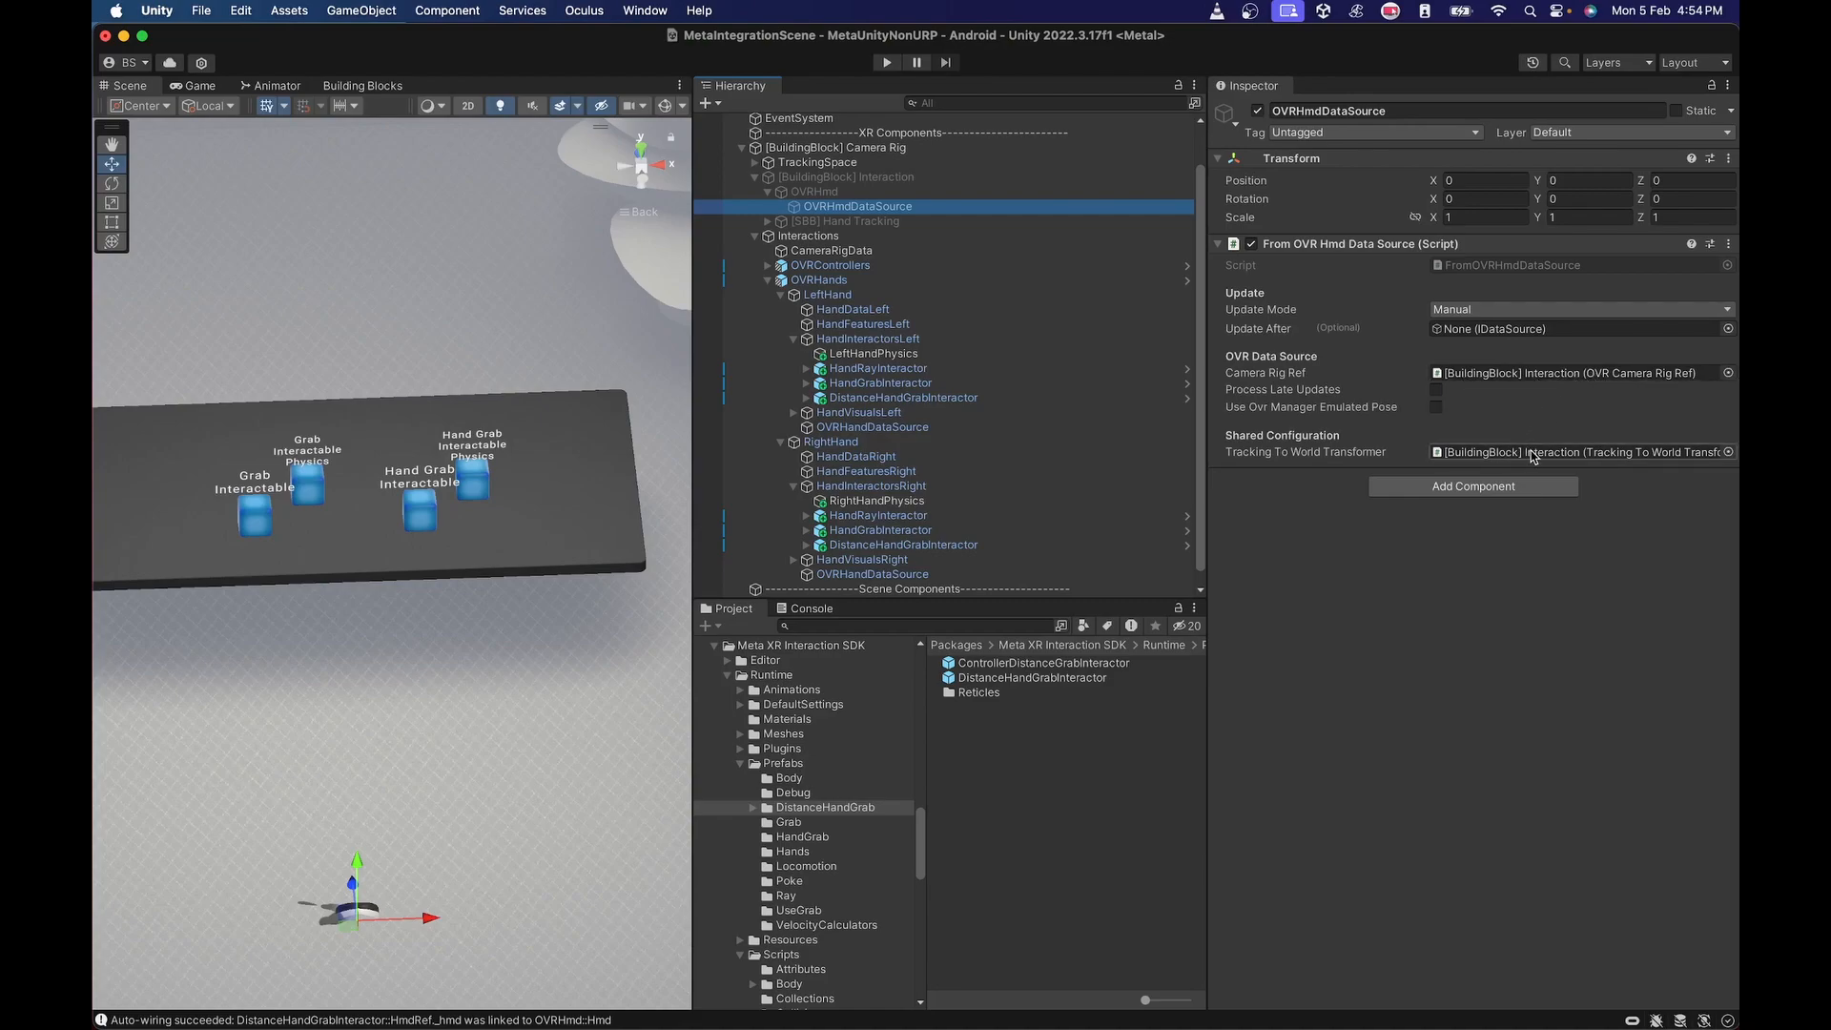
click(828, 252)
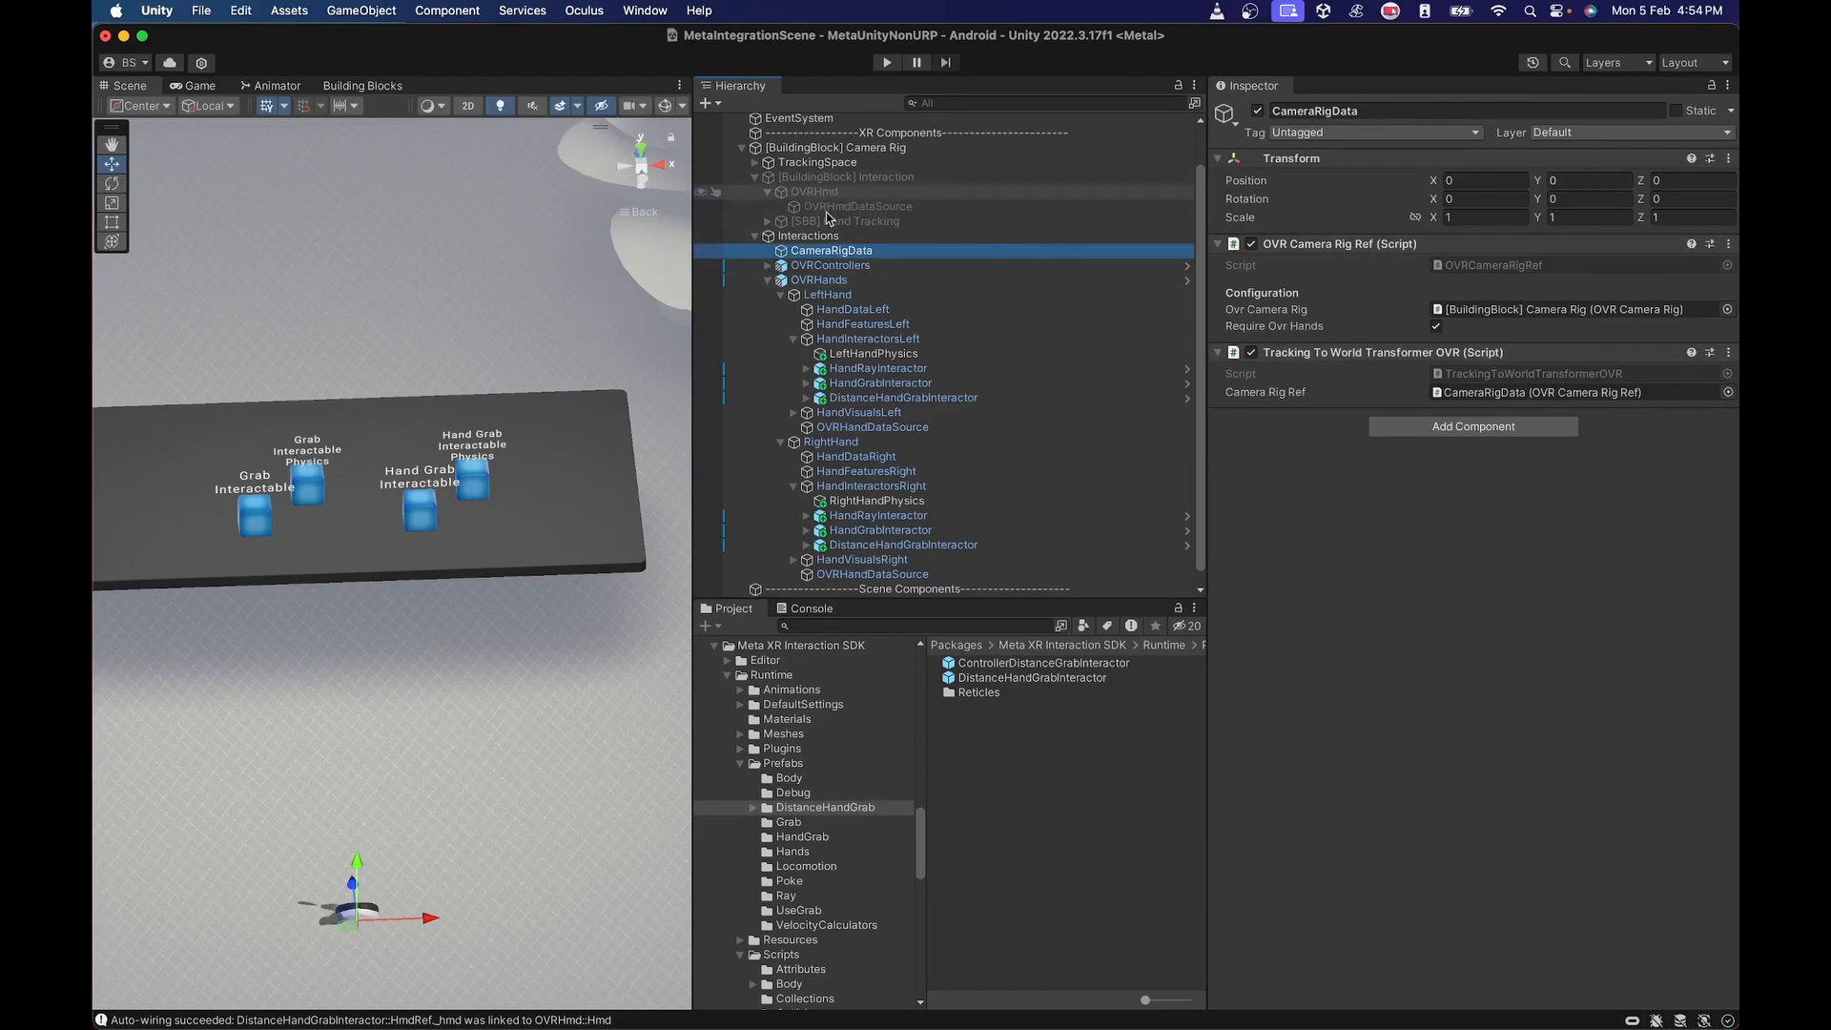
Create an empty child object named OVRHmd under Interactions and place it above CameraRigData.
click(809, 236)
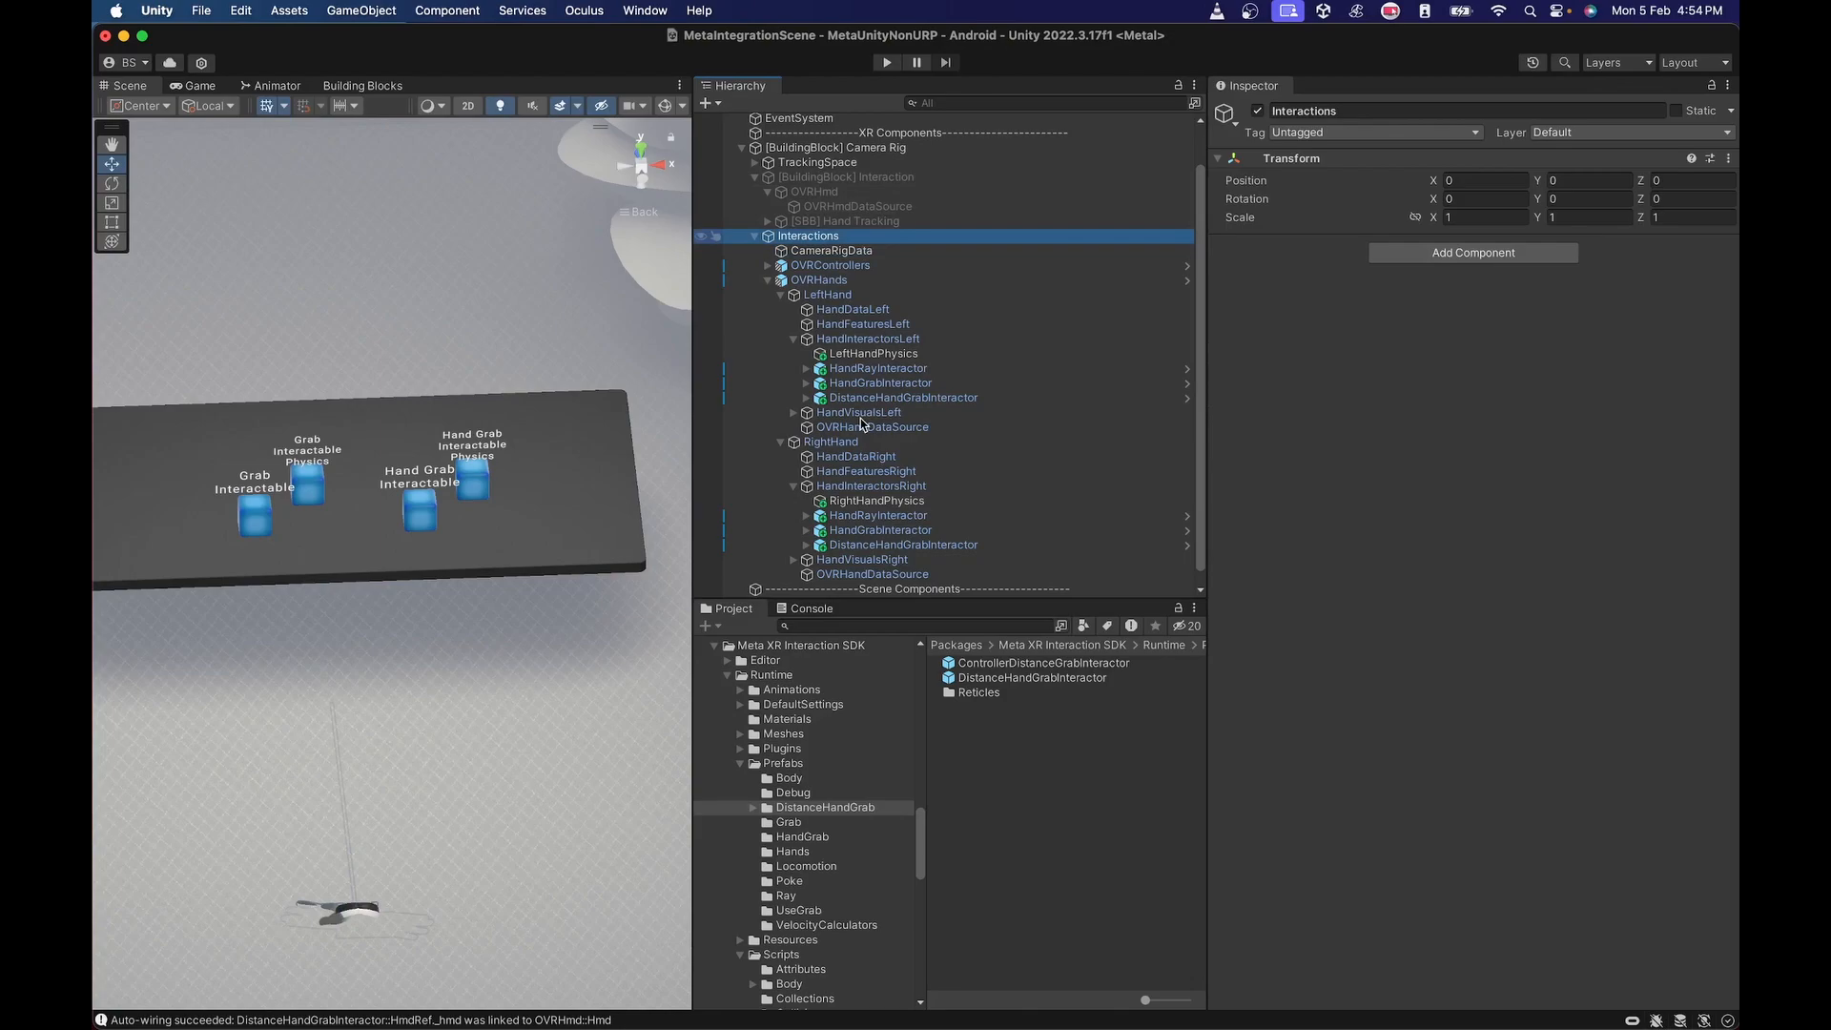
right_click(811, 237)
click(854, 532)
text(OV)
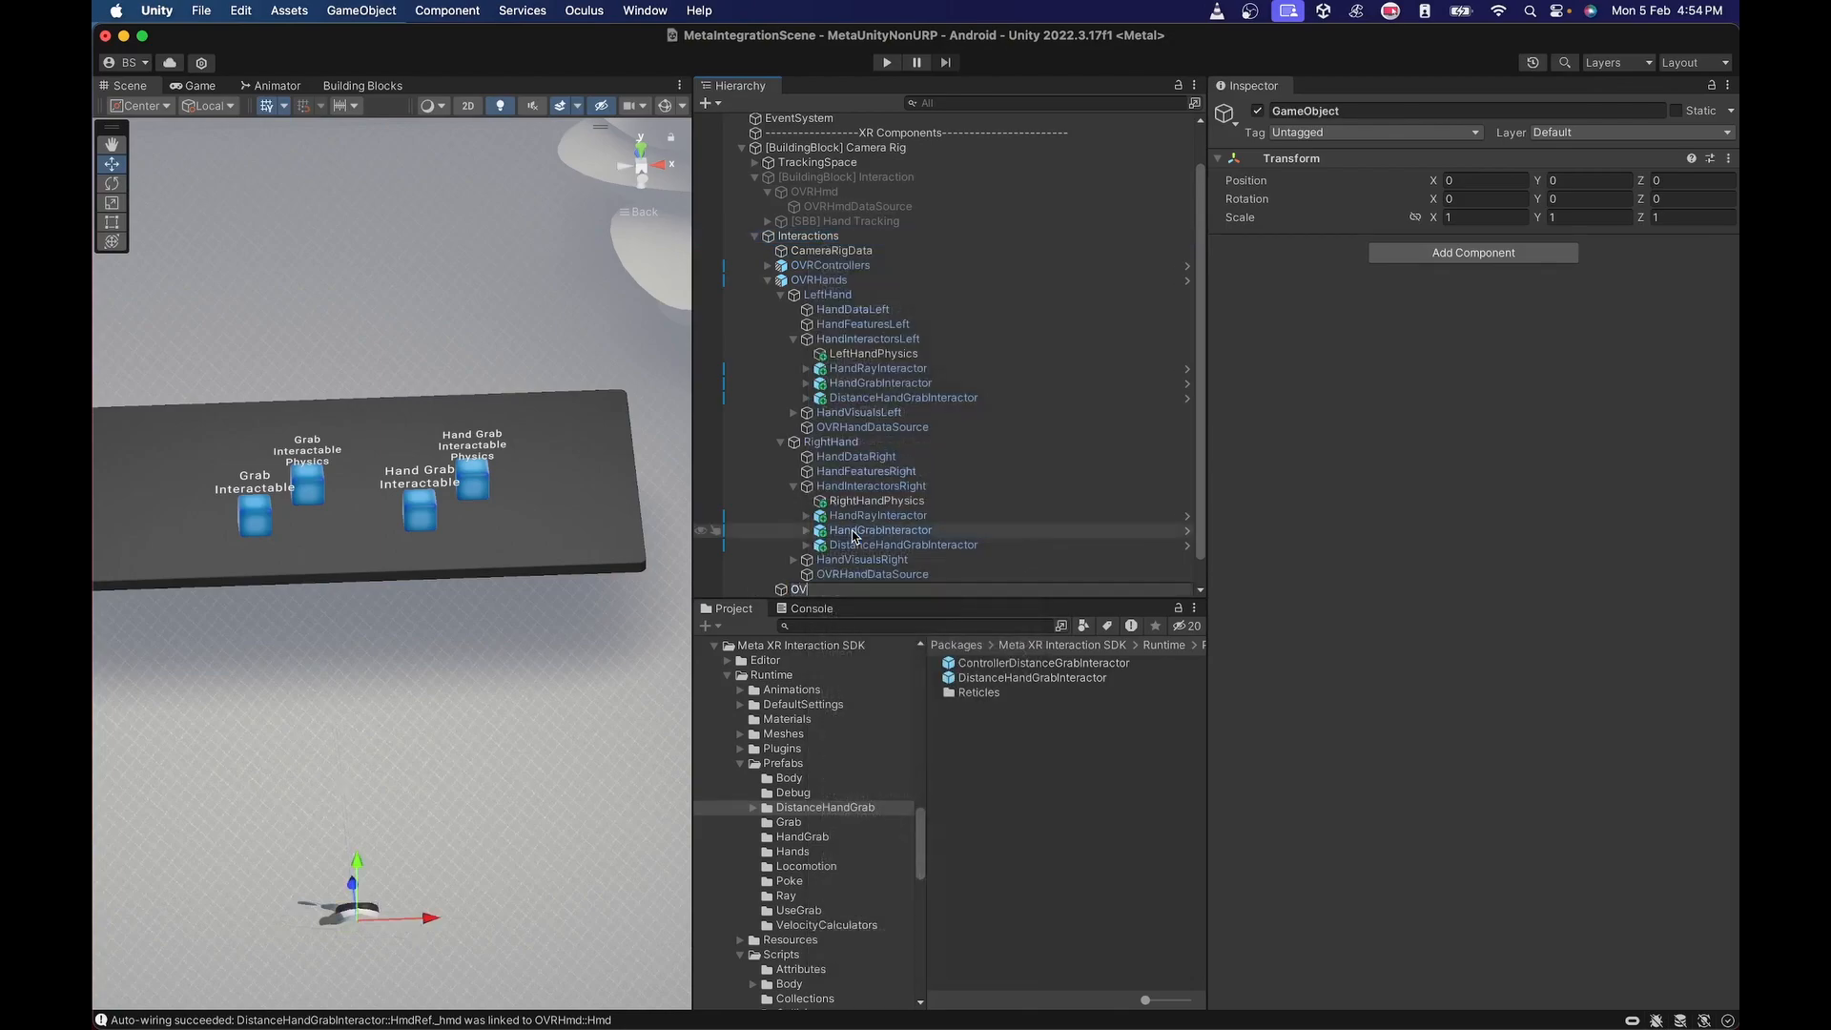
text(RHmds)
key(Return)
click(873, 590)
key(BackSpace)
key(Return)
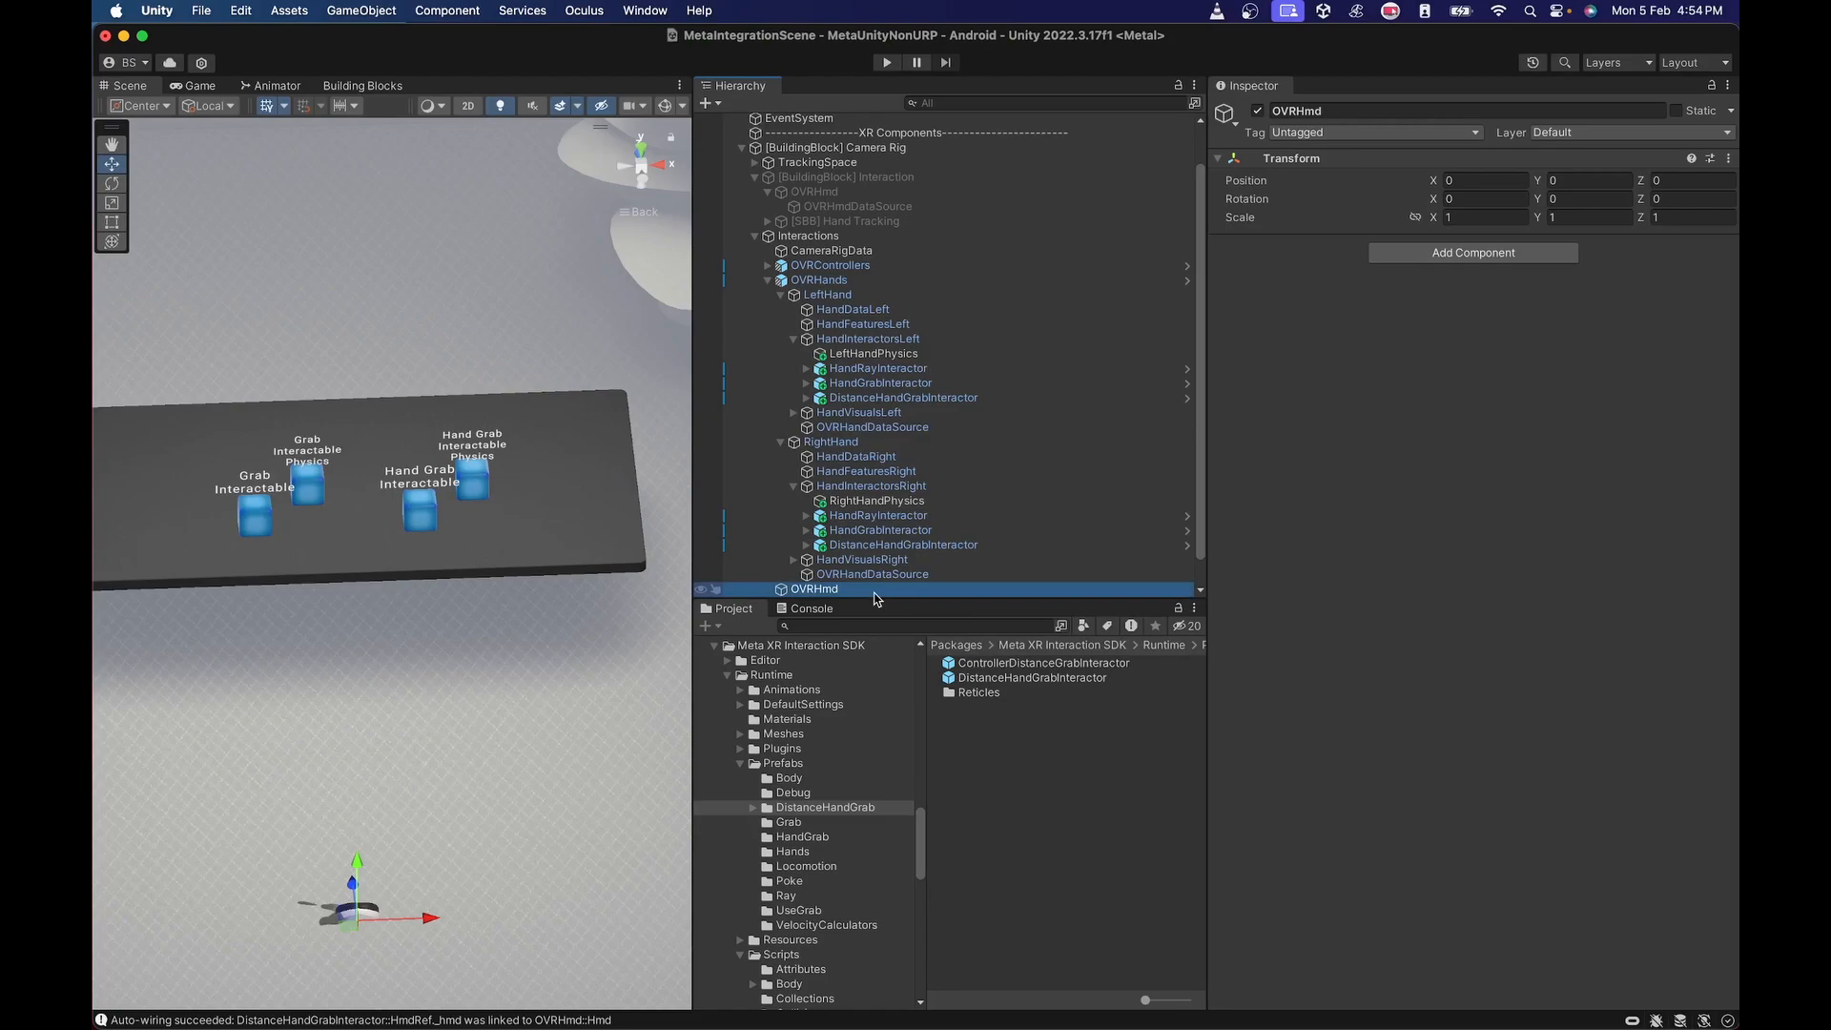
drag(841, 241, 830, 246)
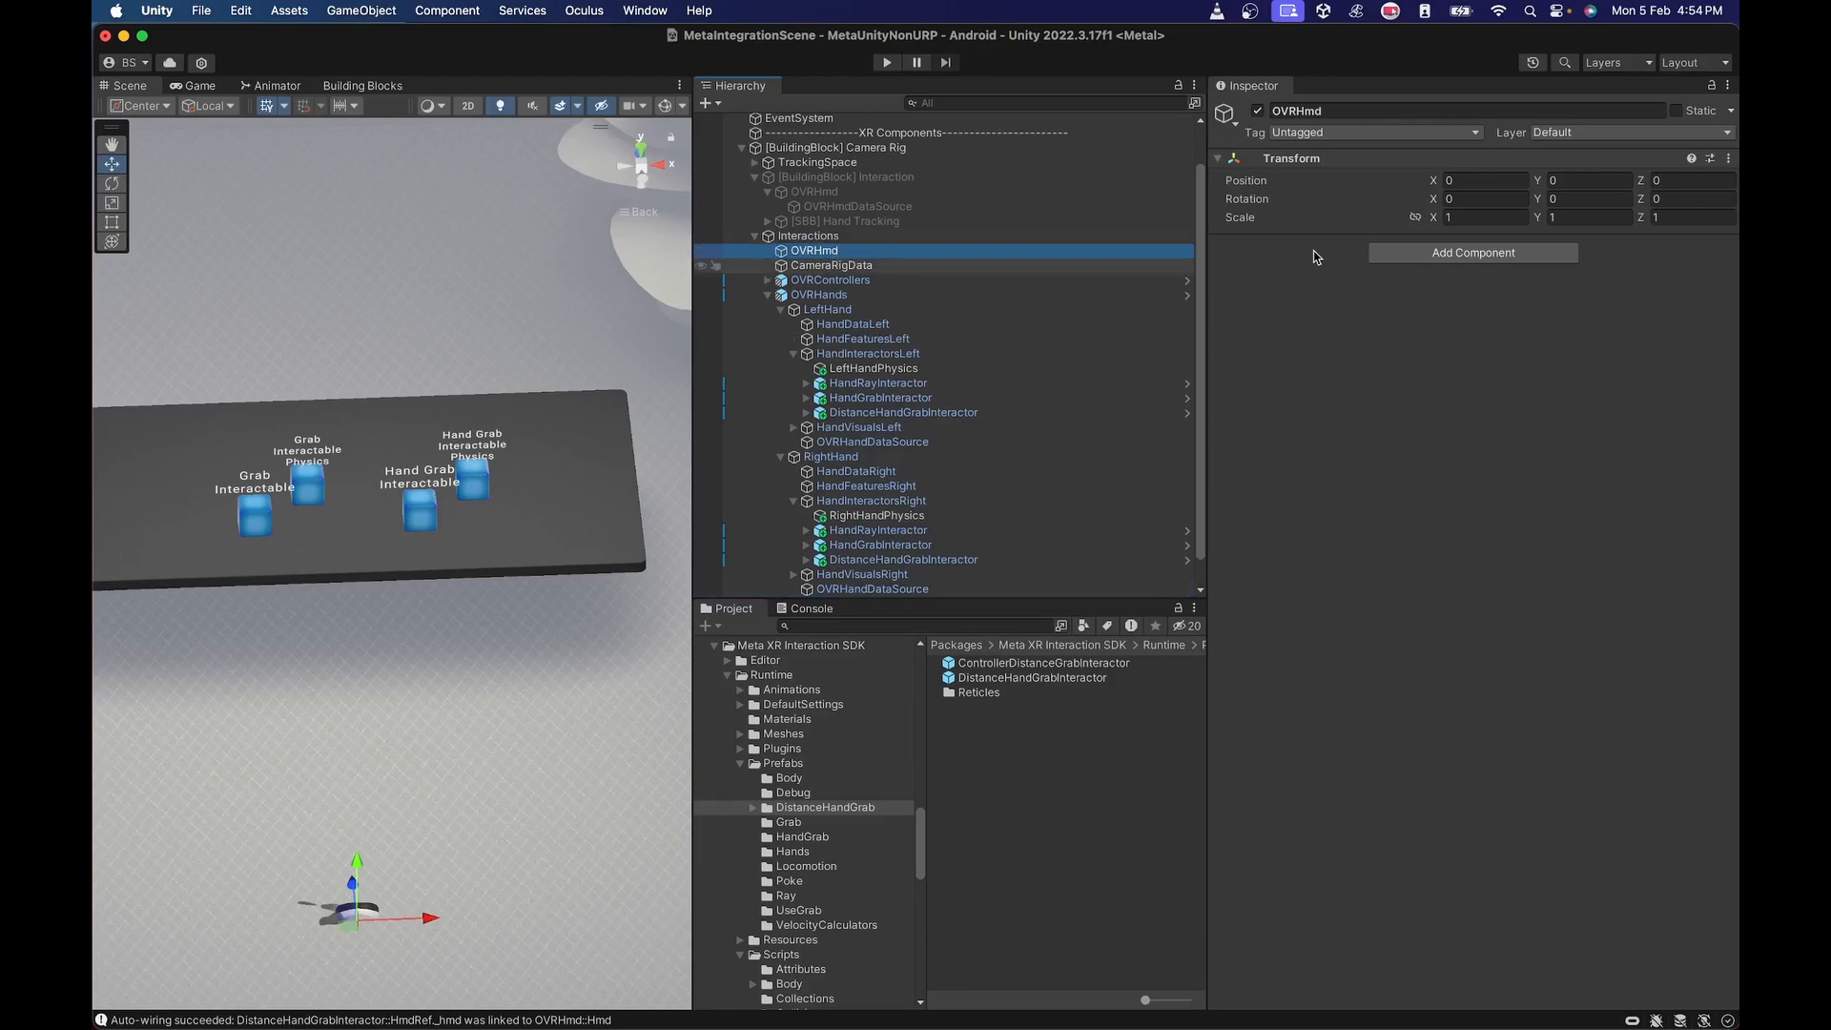
Add the Hmd script component to the new OVRHmd object.
click(1395, 256)
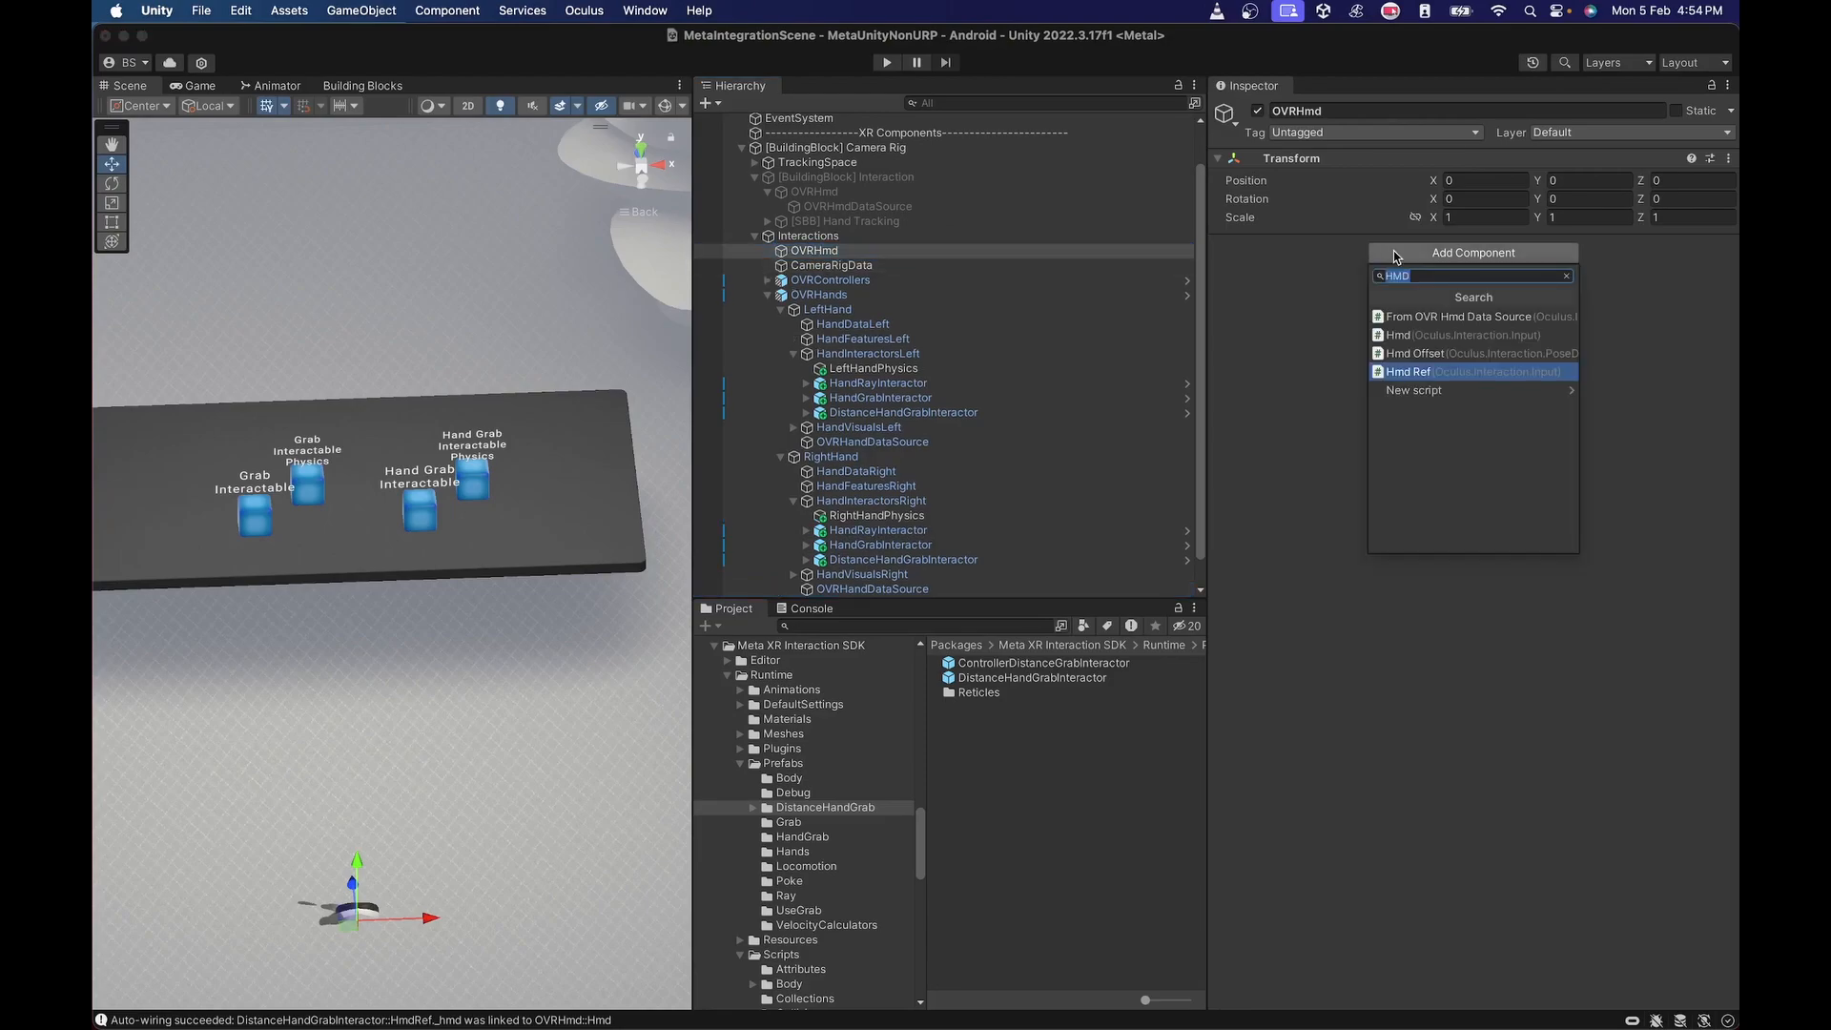
text(Hmd)
key(Up)
key(Up)
key(Return)
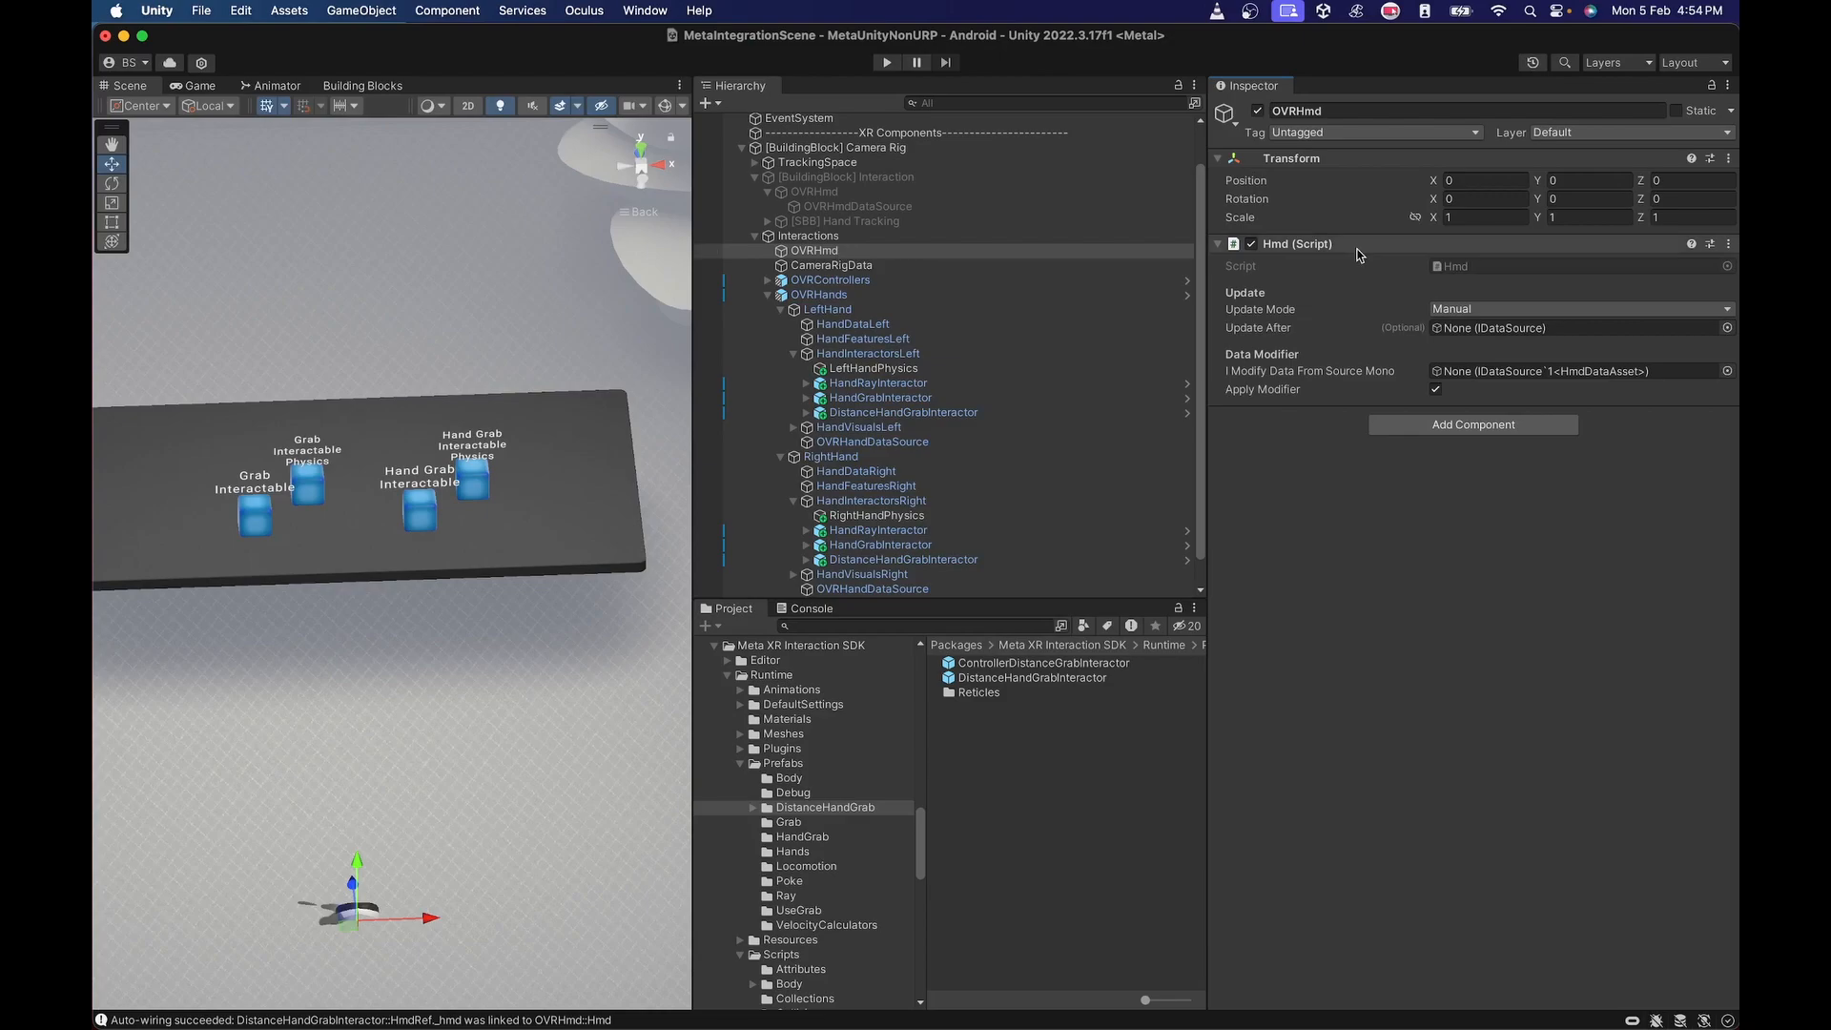
Create an empty child object named OVRHmdDataSource under the new OVRHmd.
right_click(846, 256)
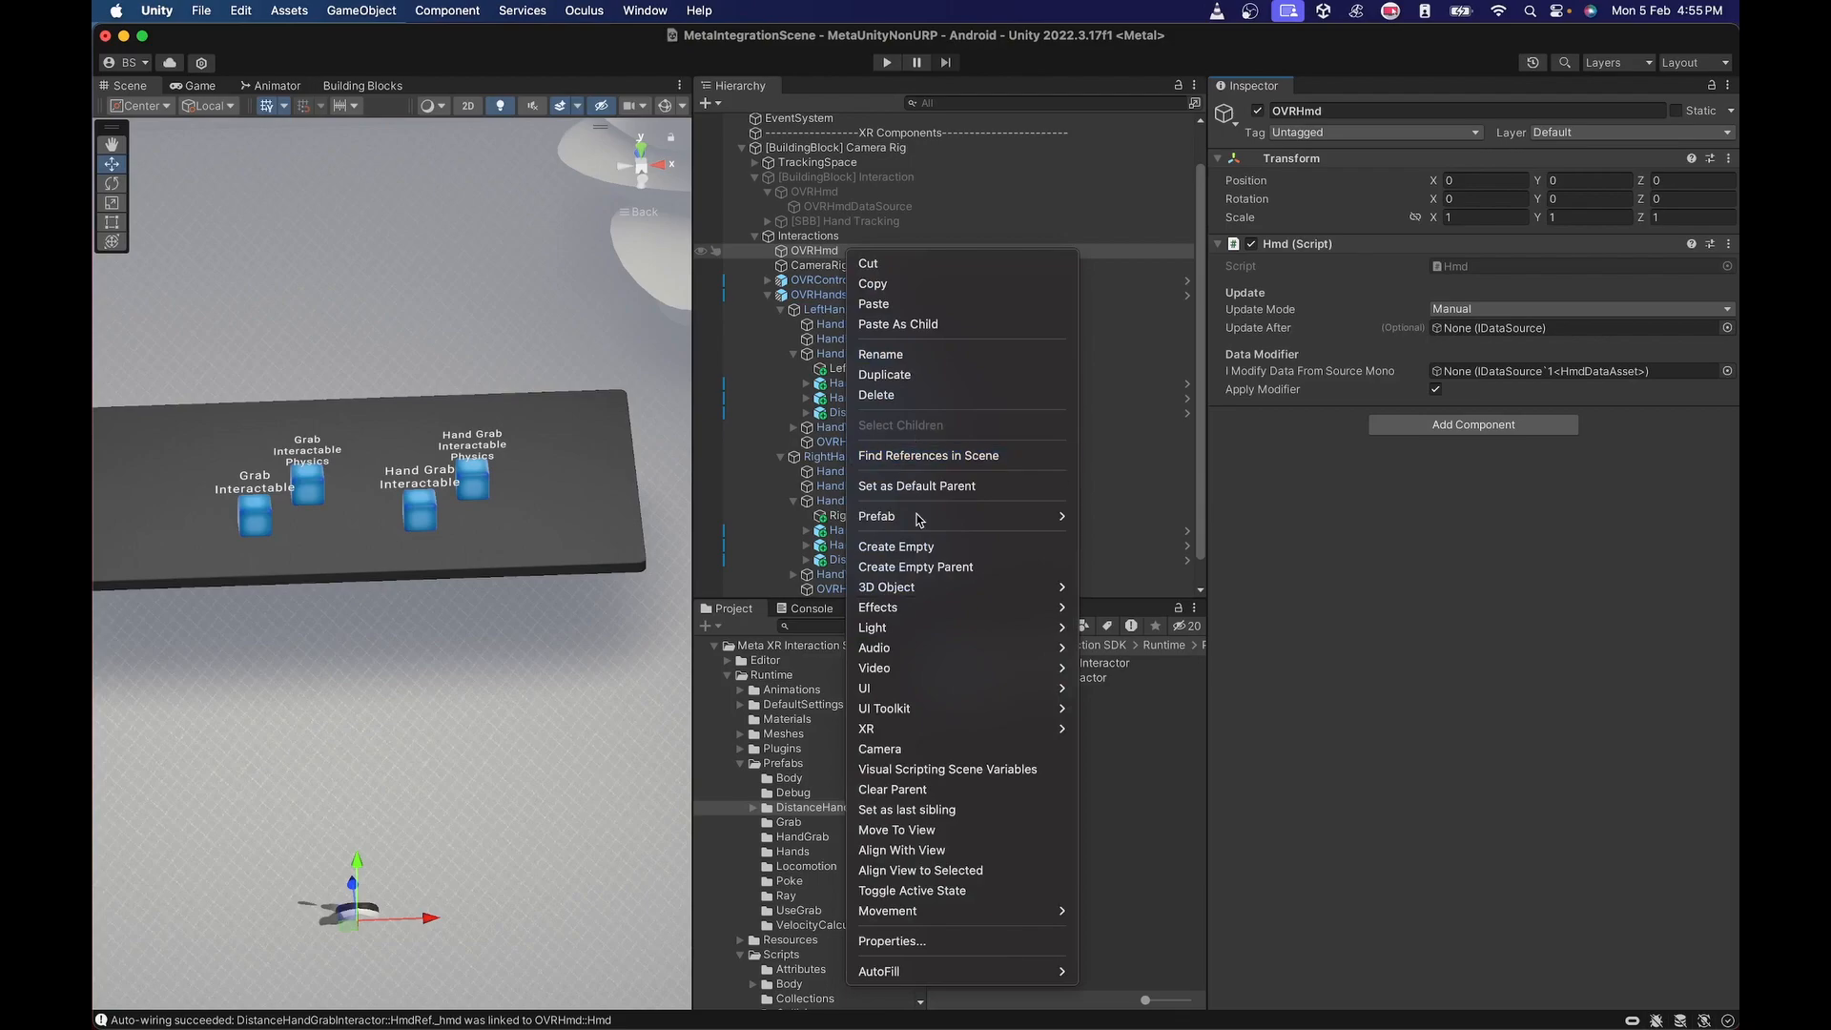
key(Escape)
key(alt+shift+n)
text(OV)
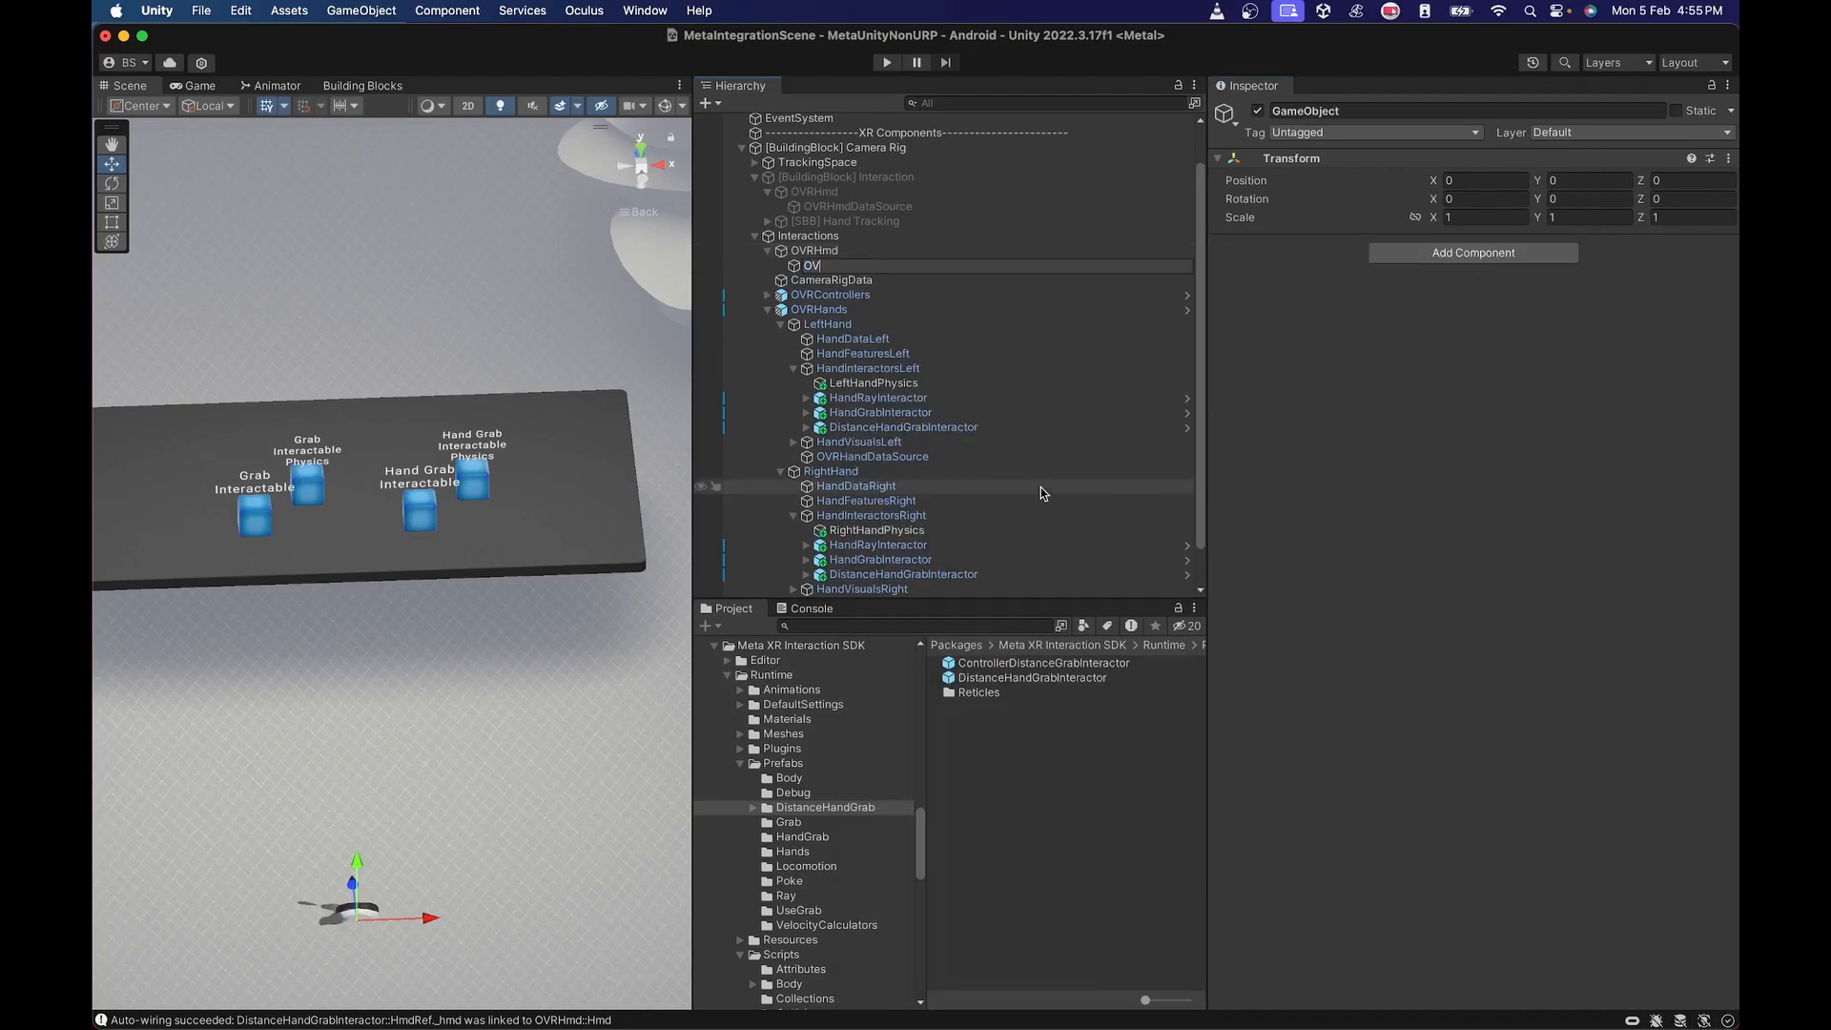
text(RHmdDataSource)
key(Return)
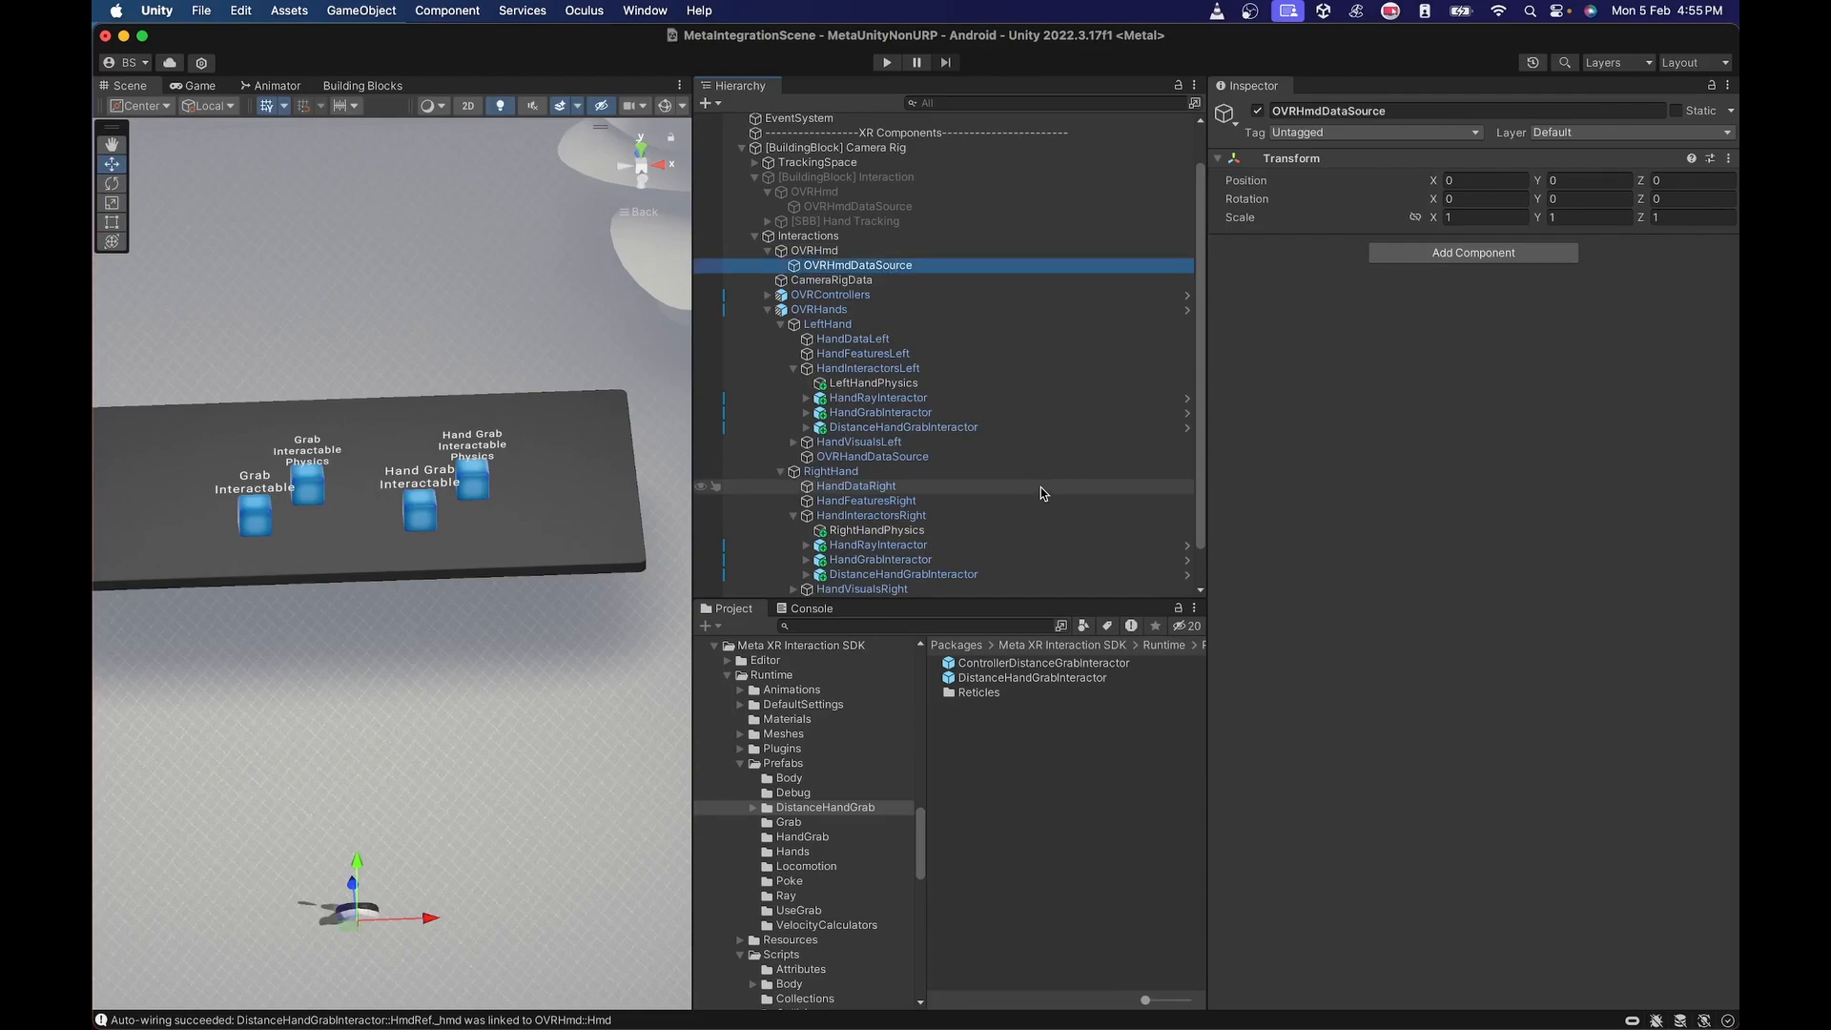
Add From OVR Hmd Data Source to OVRHmdDataSource, assigning CameraRigData to Camera Rig Ref and Tracking To World Transformer.
click(1456, 255)
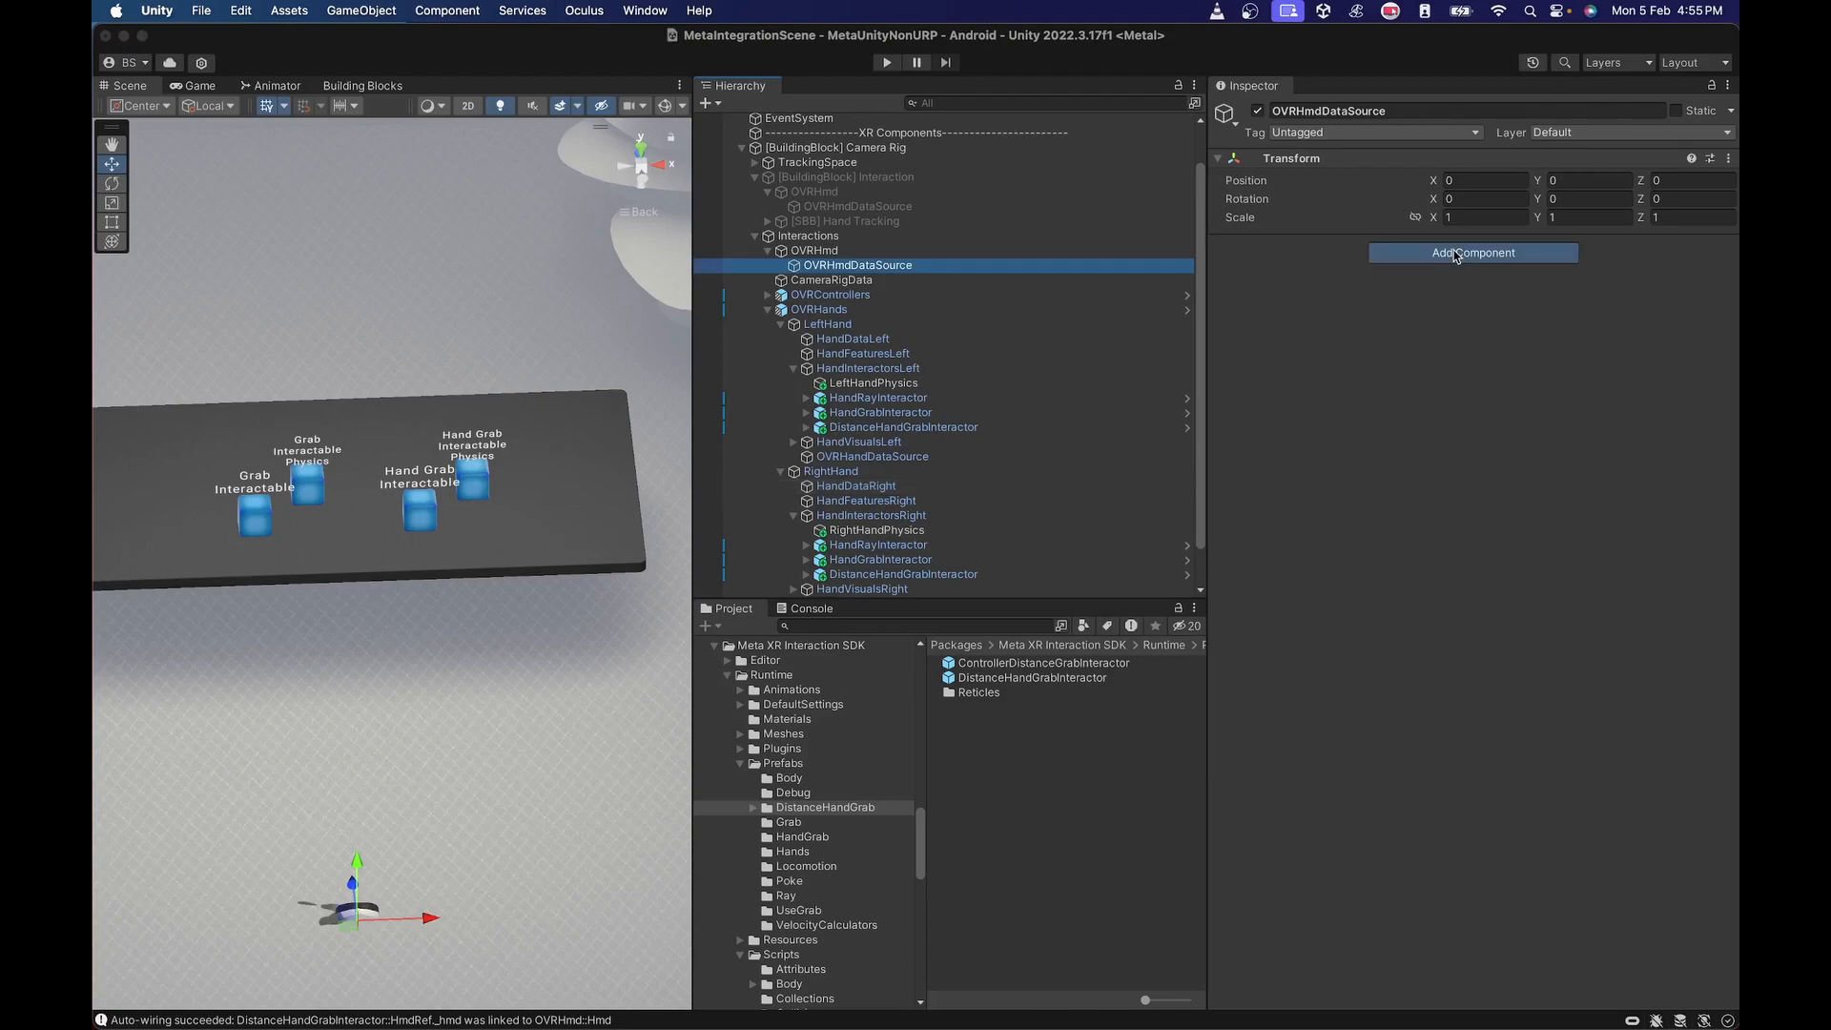
text(OVR)
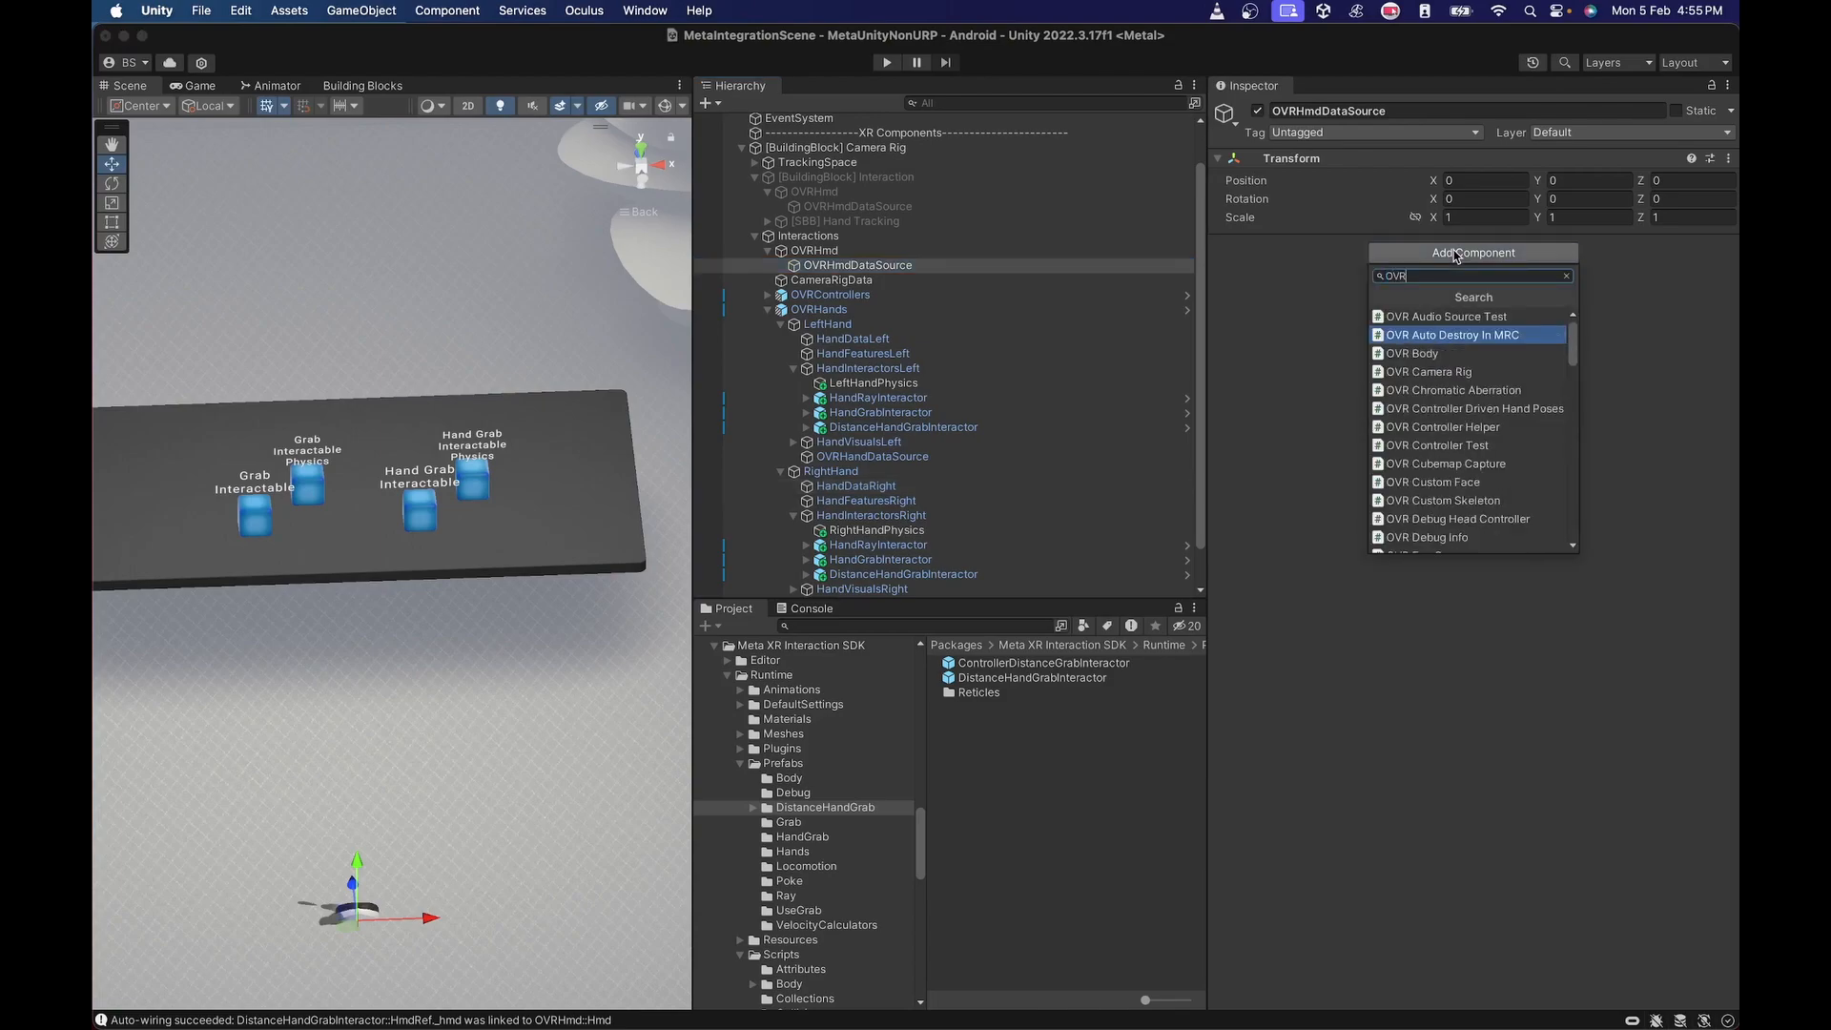
text(Ha)
key(BackSpace)
key(BackSpace)
key(BackSpace)
key(BackSpace)
key(BackSpace)
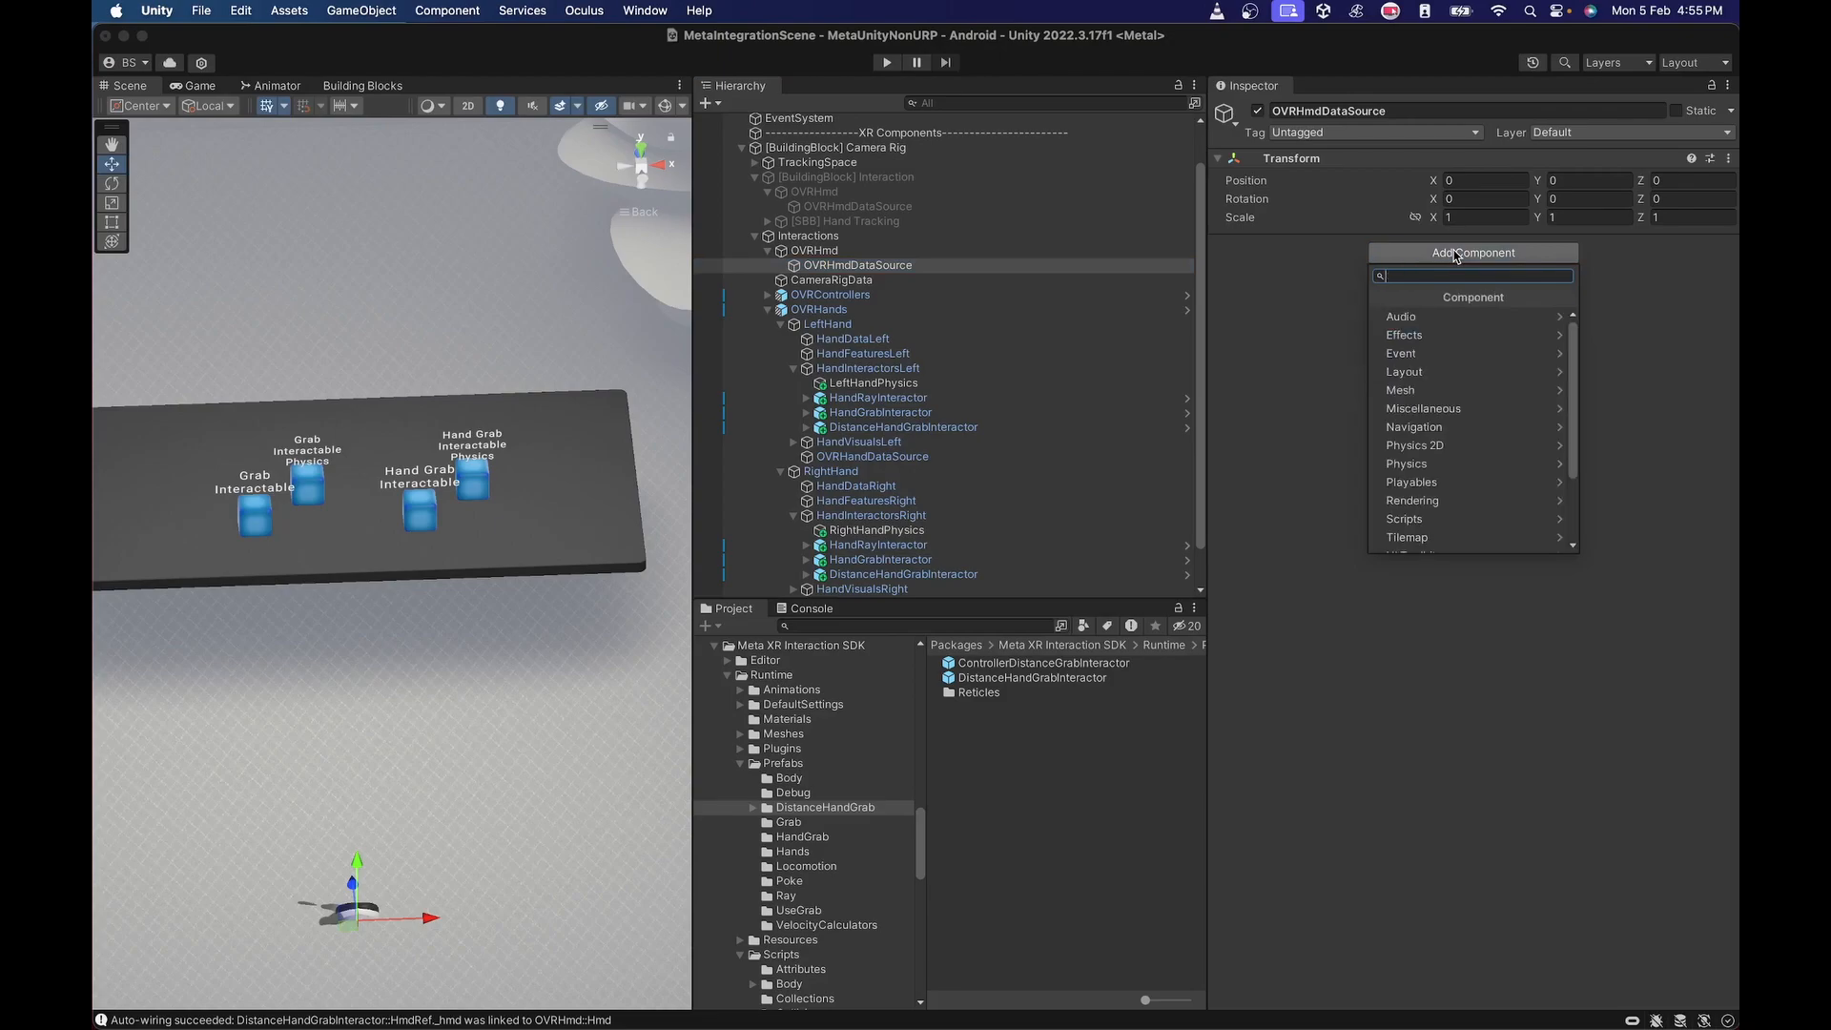
text(HMD D)
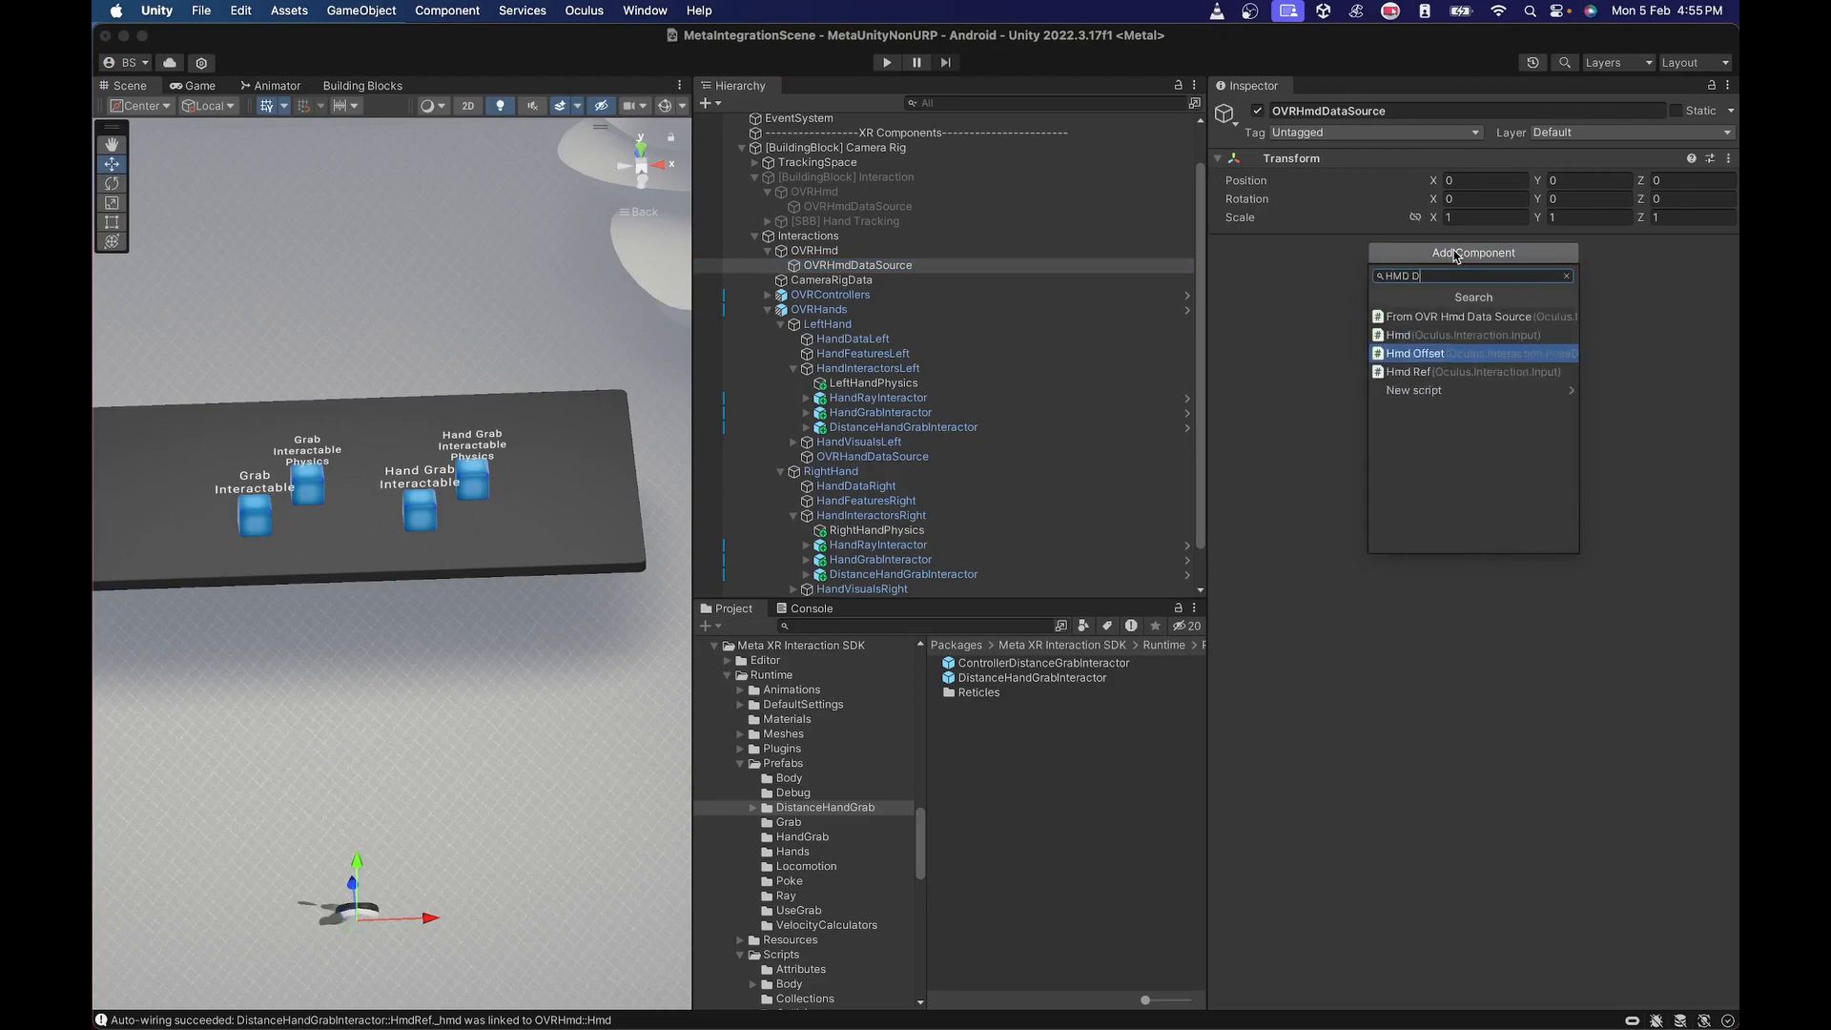
text(ata)
key(Escape)
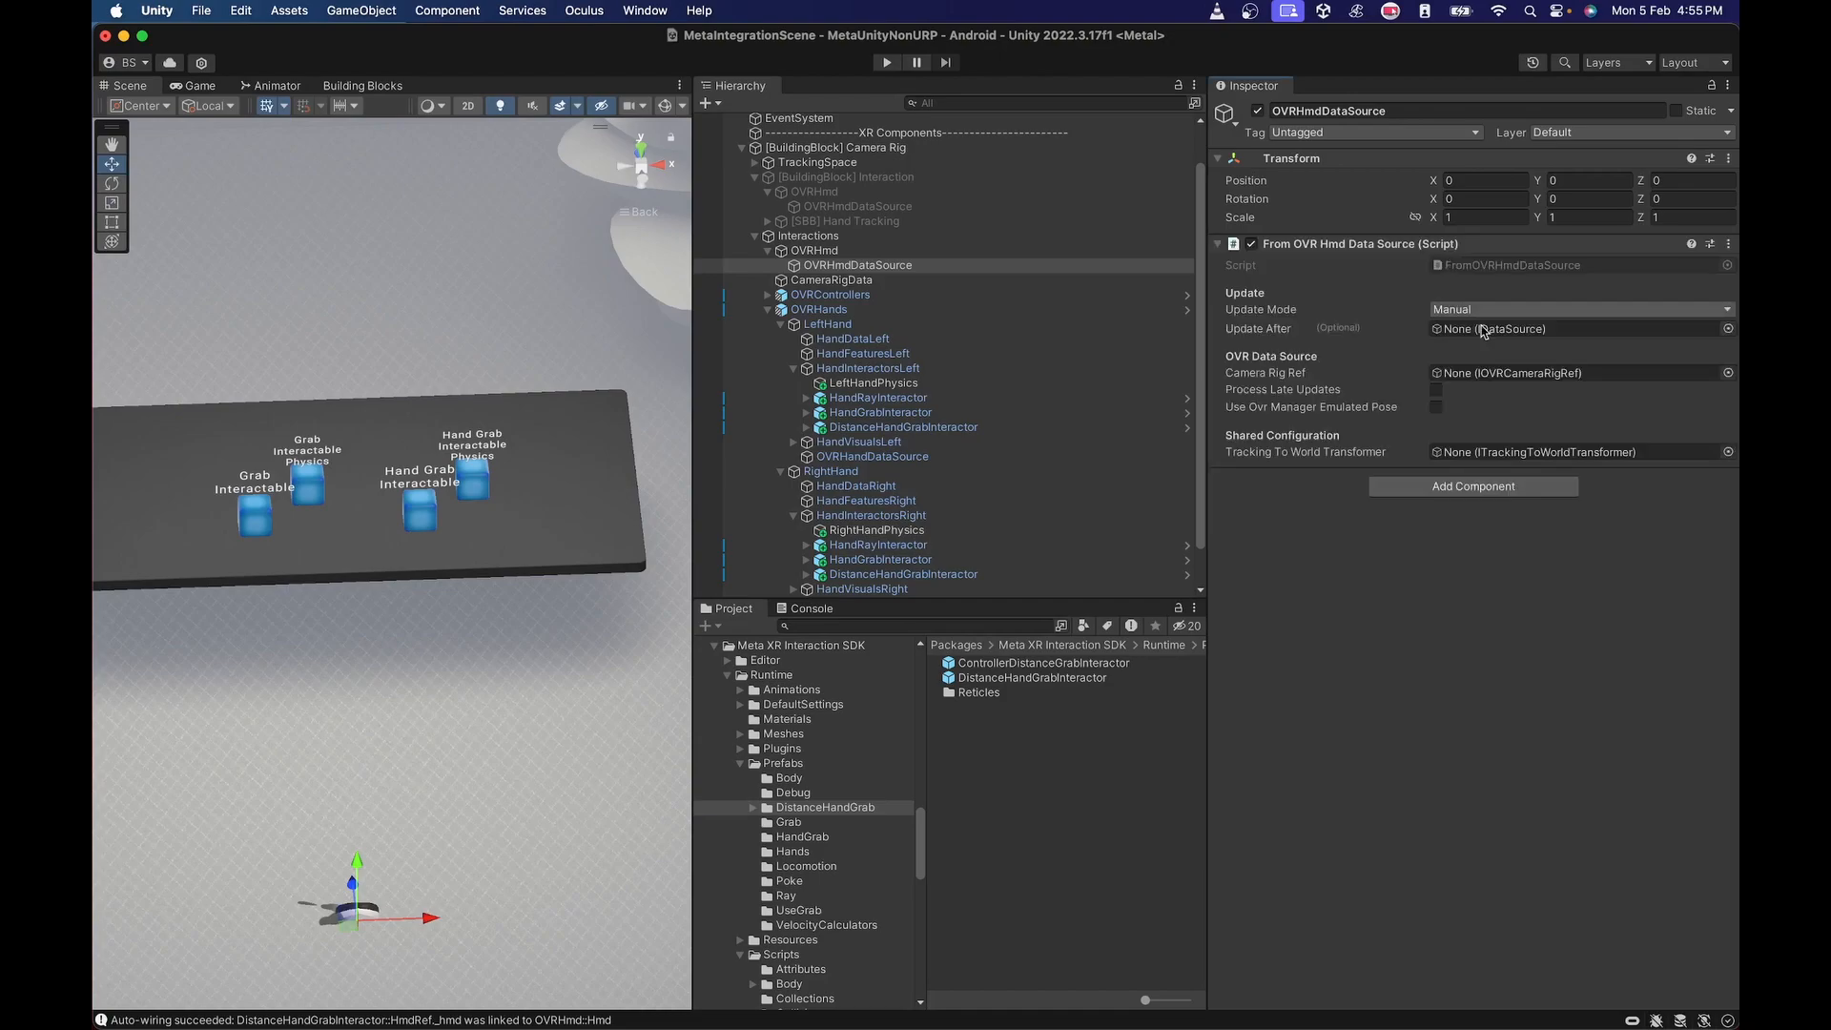
drag(856, 282, 1466, 452)
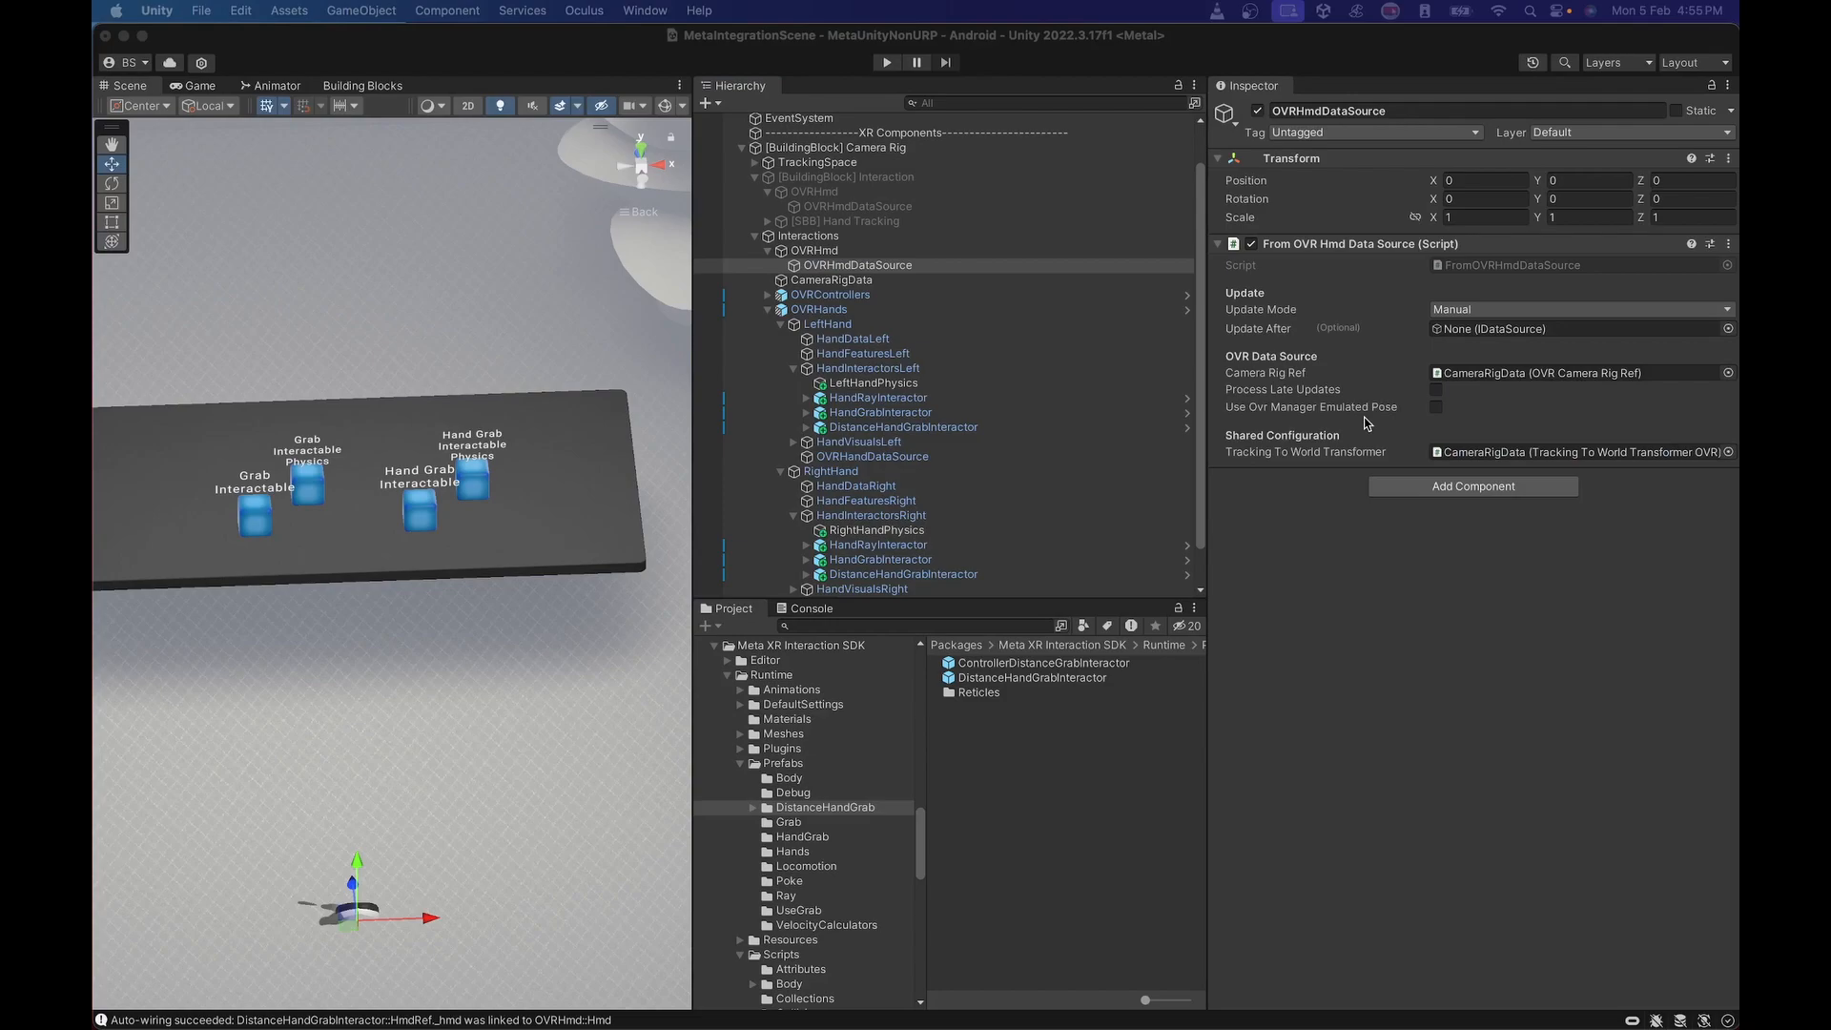
On OVRHmd's Hmd component, assign OVRHmdDataSource to Update After and I Modify Data From Source Mono, with Apply Modifier off.
click(826, 253)
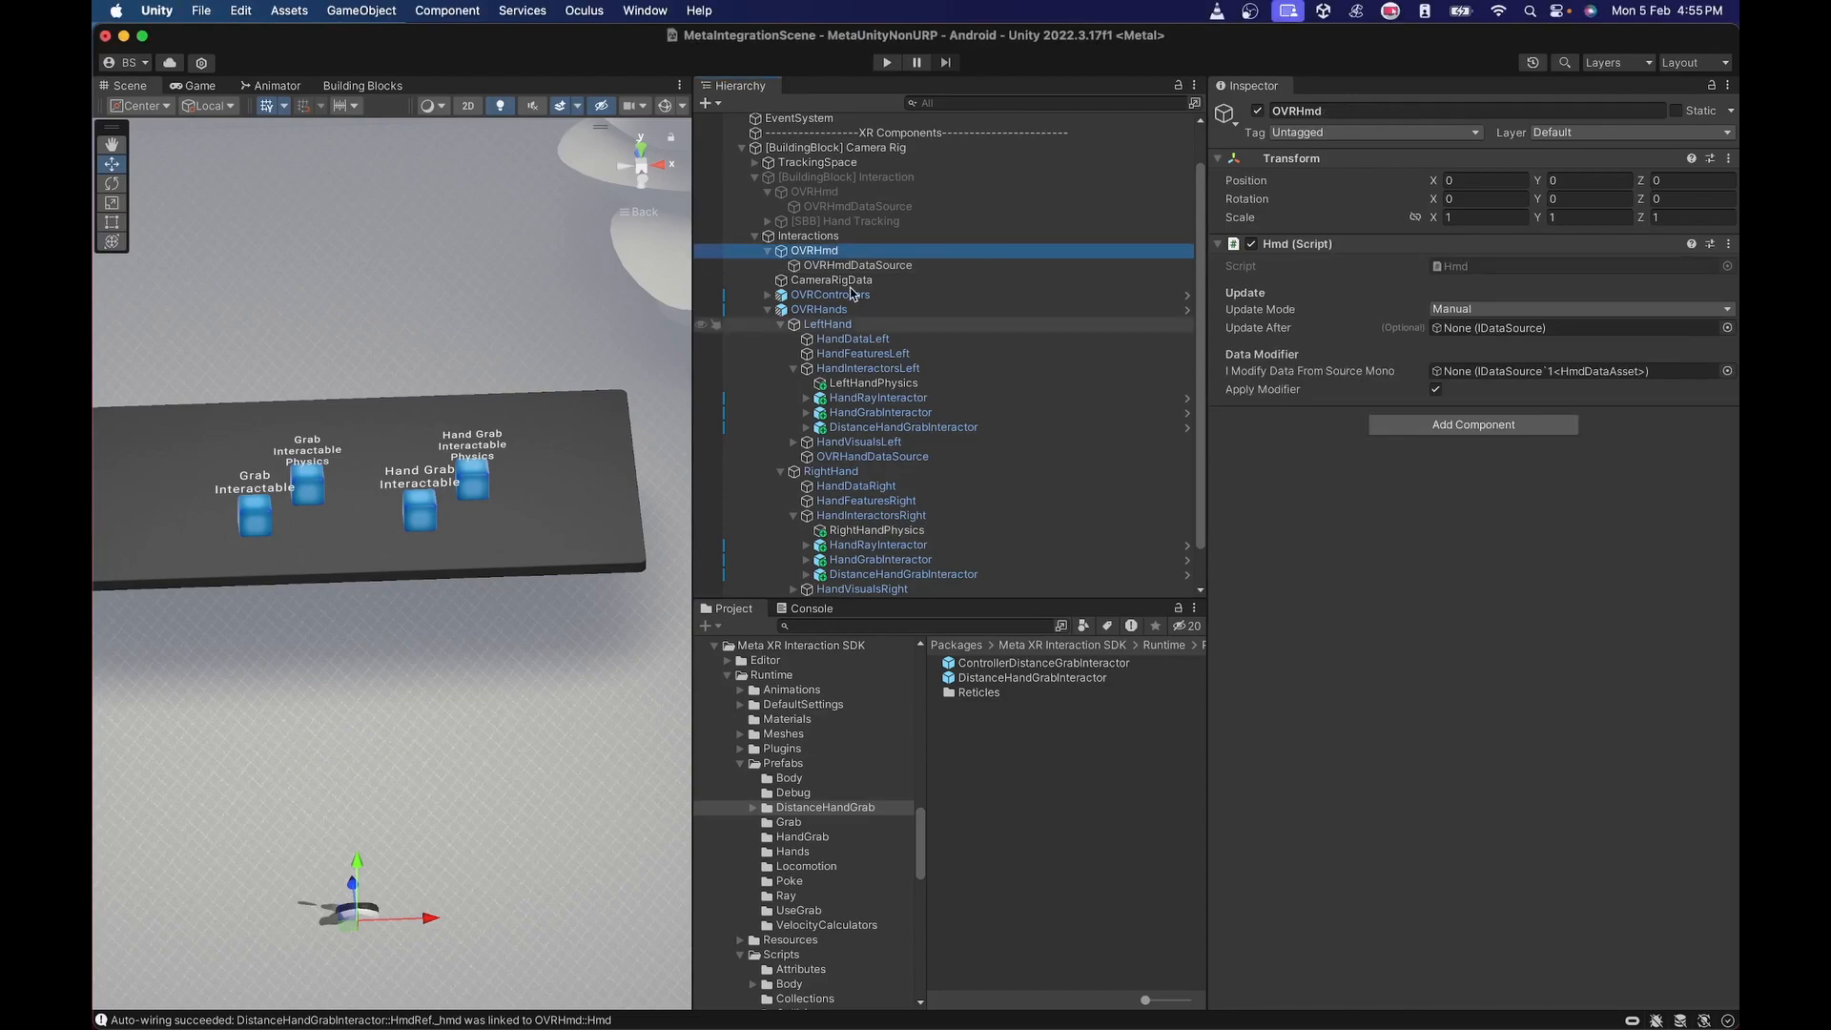
drag(875, 272, 1184, 333)
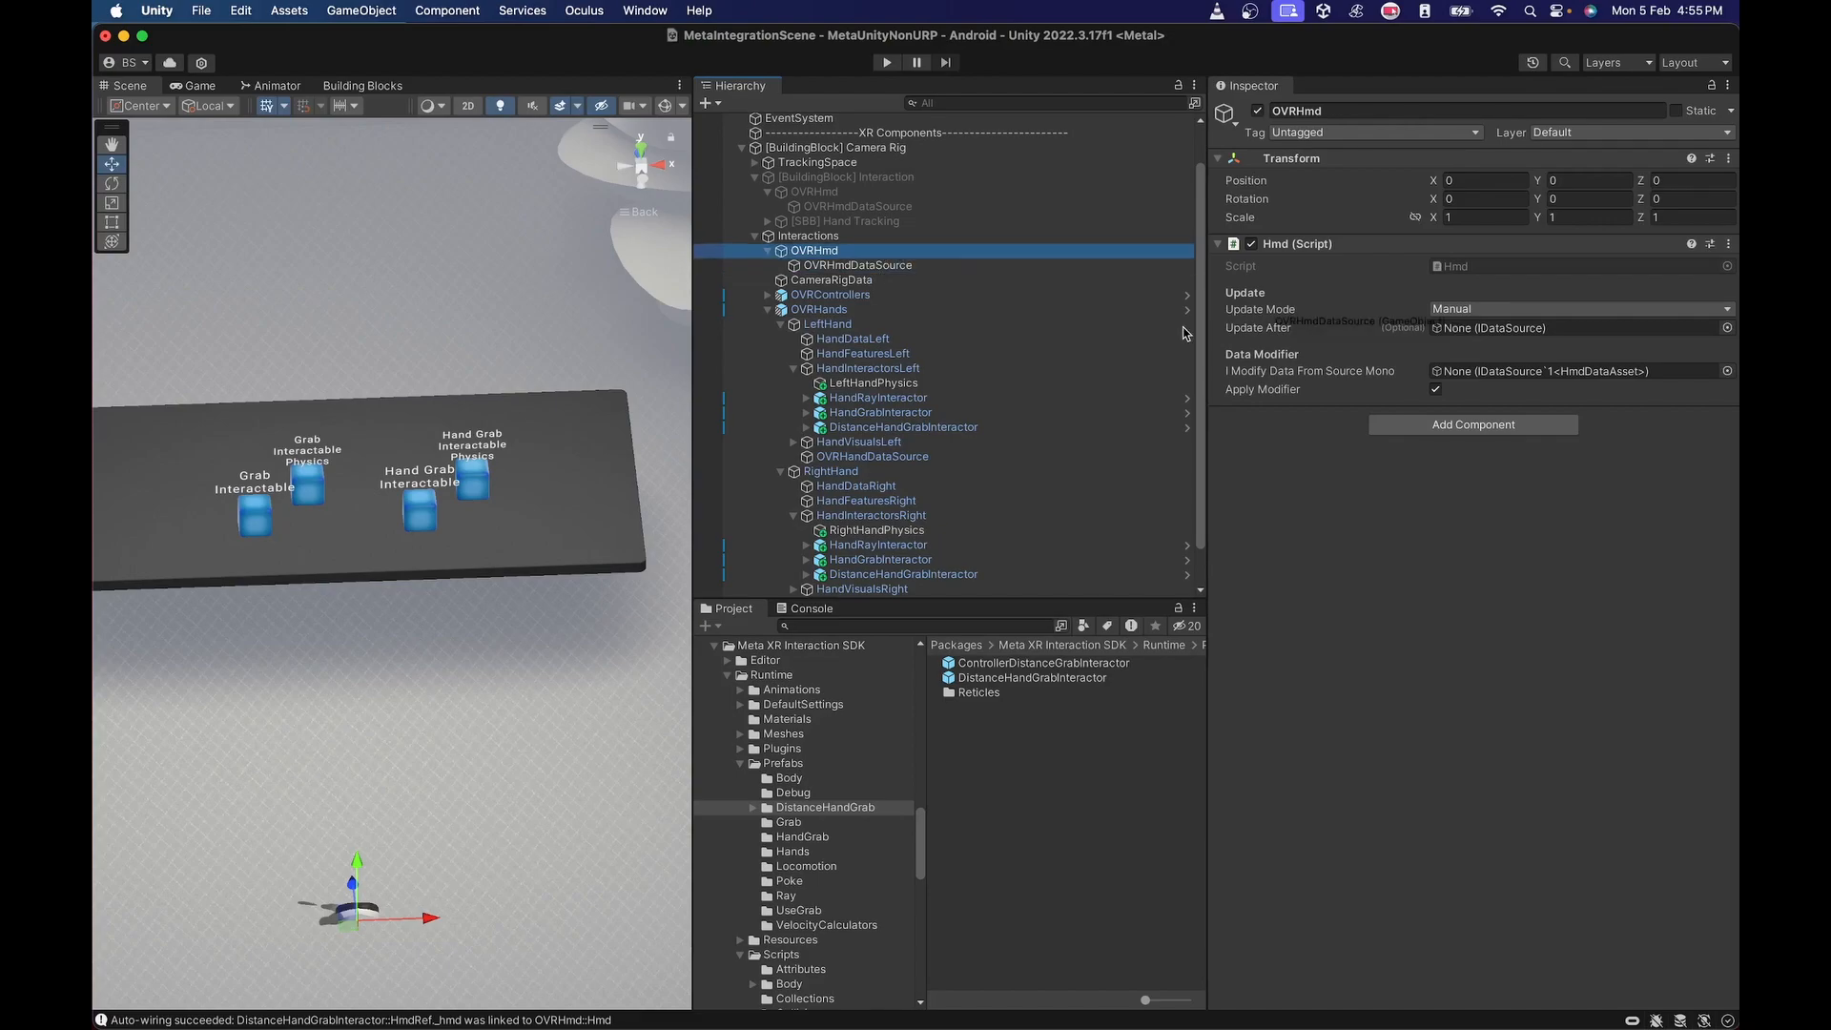
drag(1184, 333, 1478, 332)
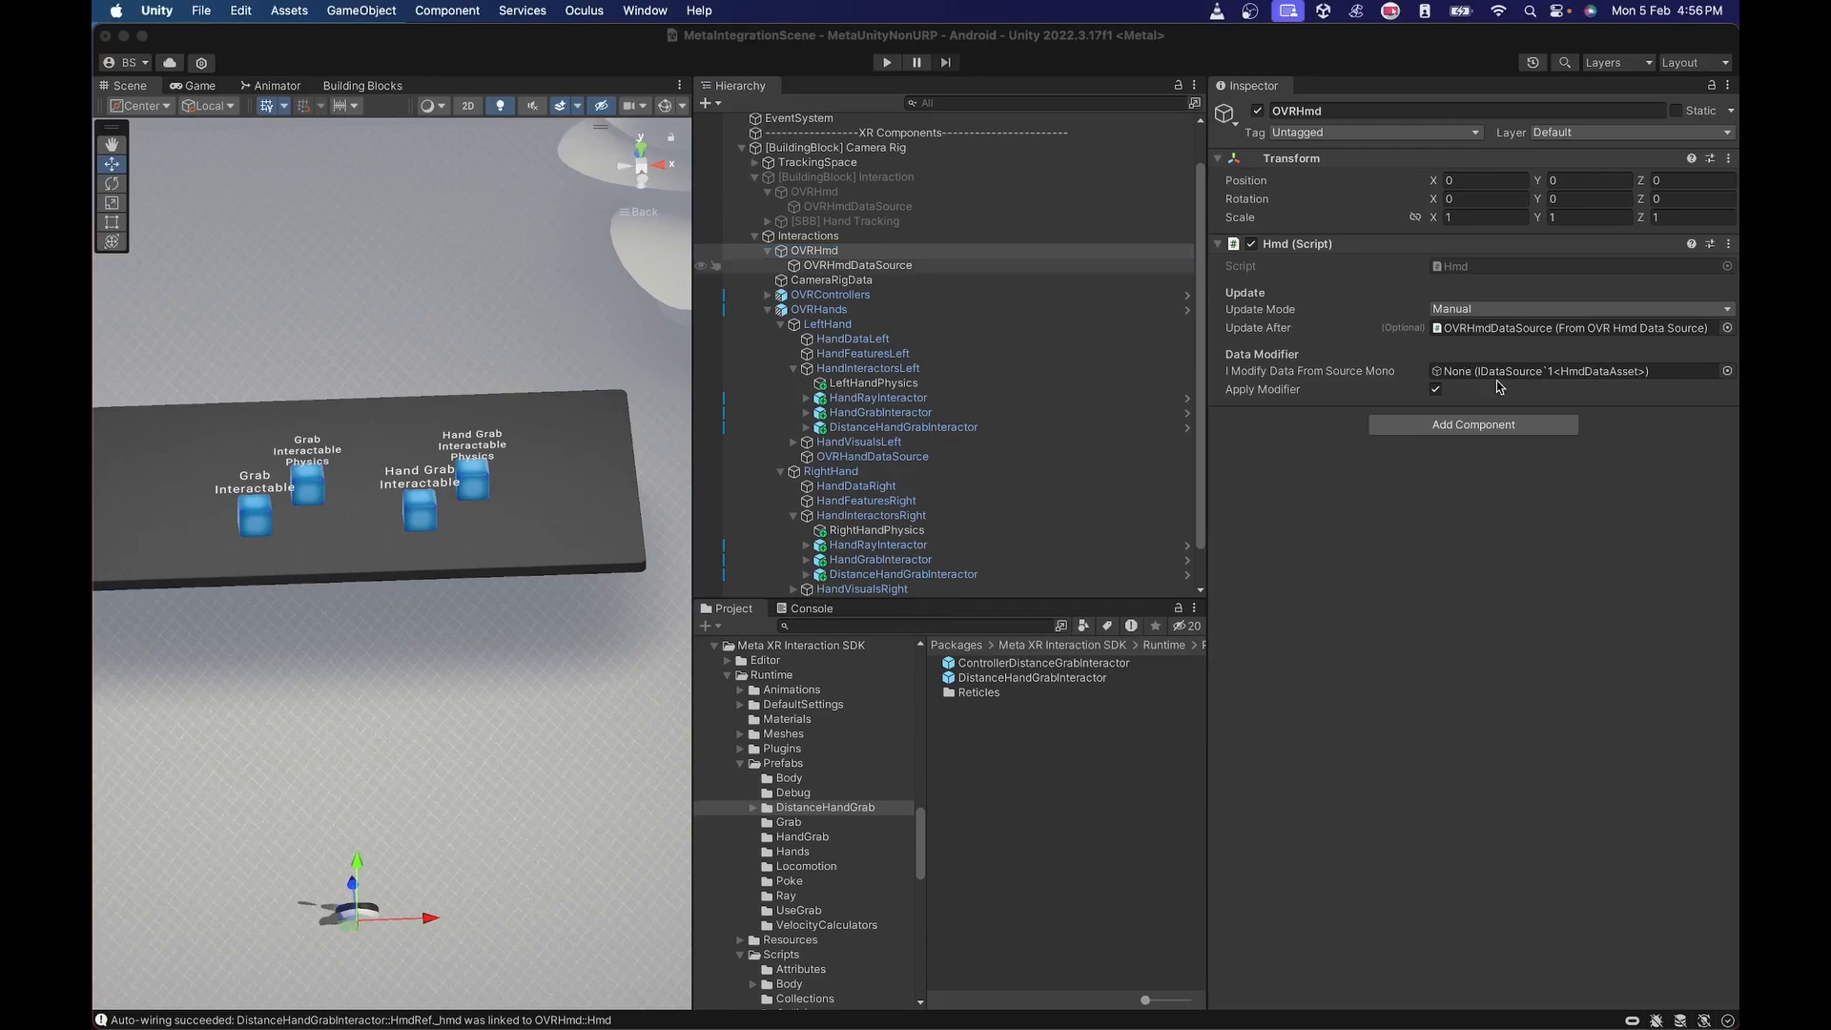
drag(1498, 386, 1505, 373)
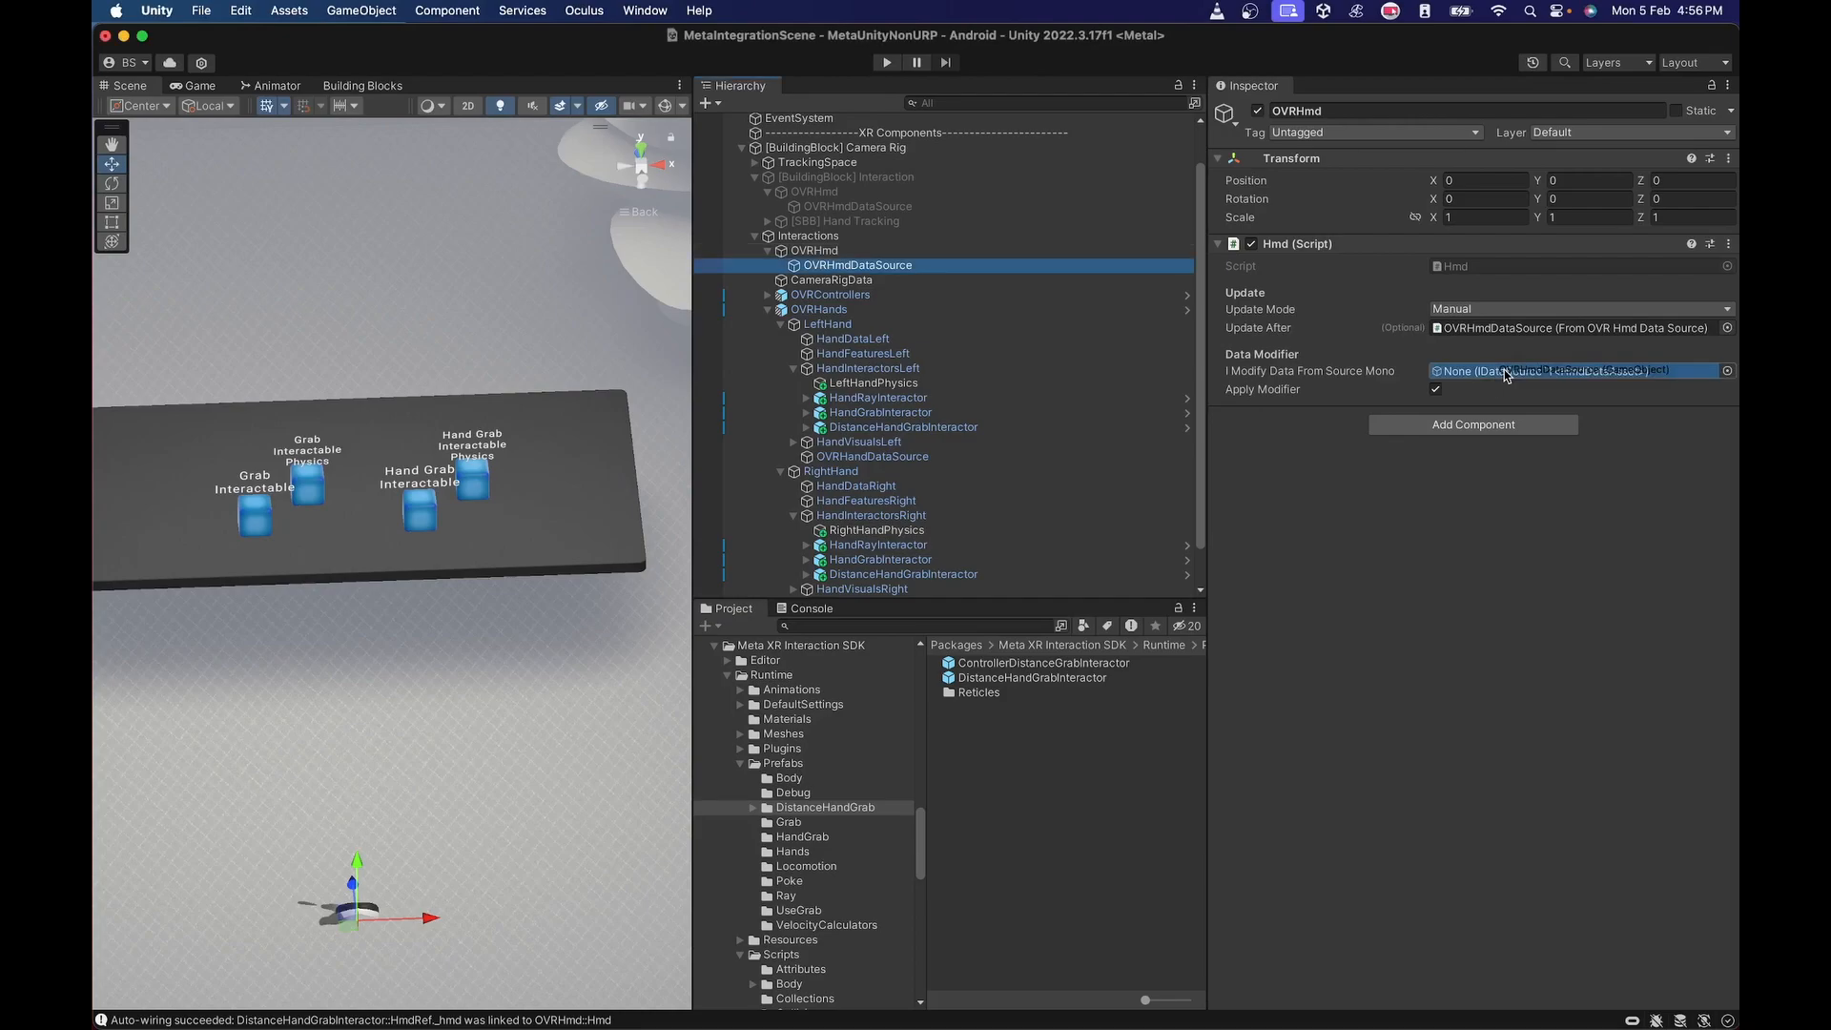
drag(1505, 374, 1548, 367)
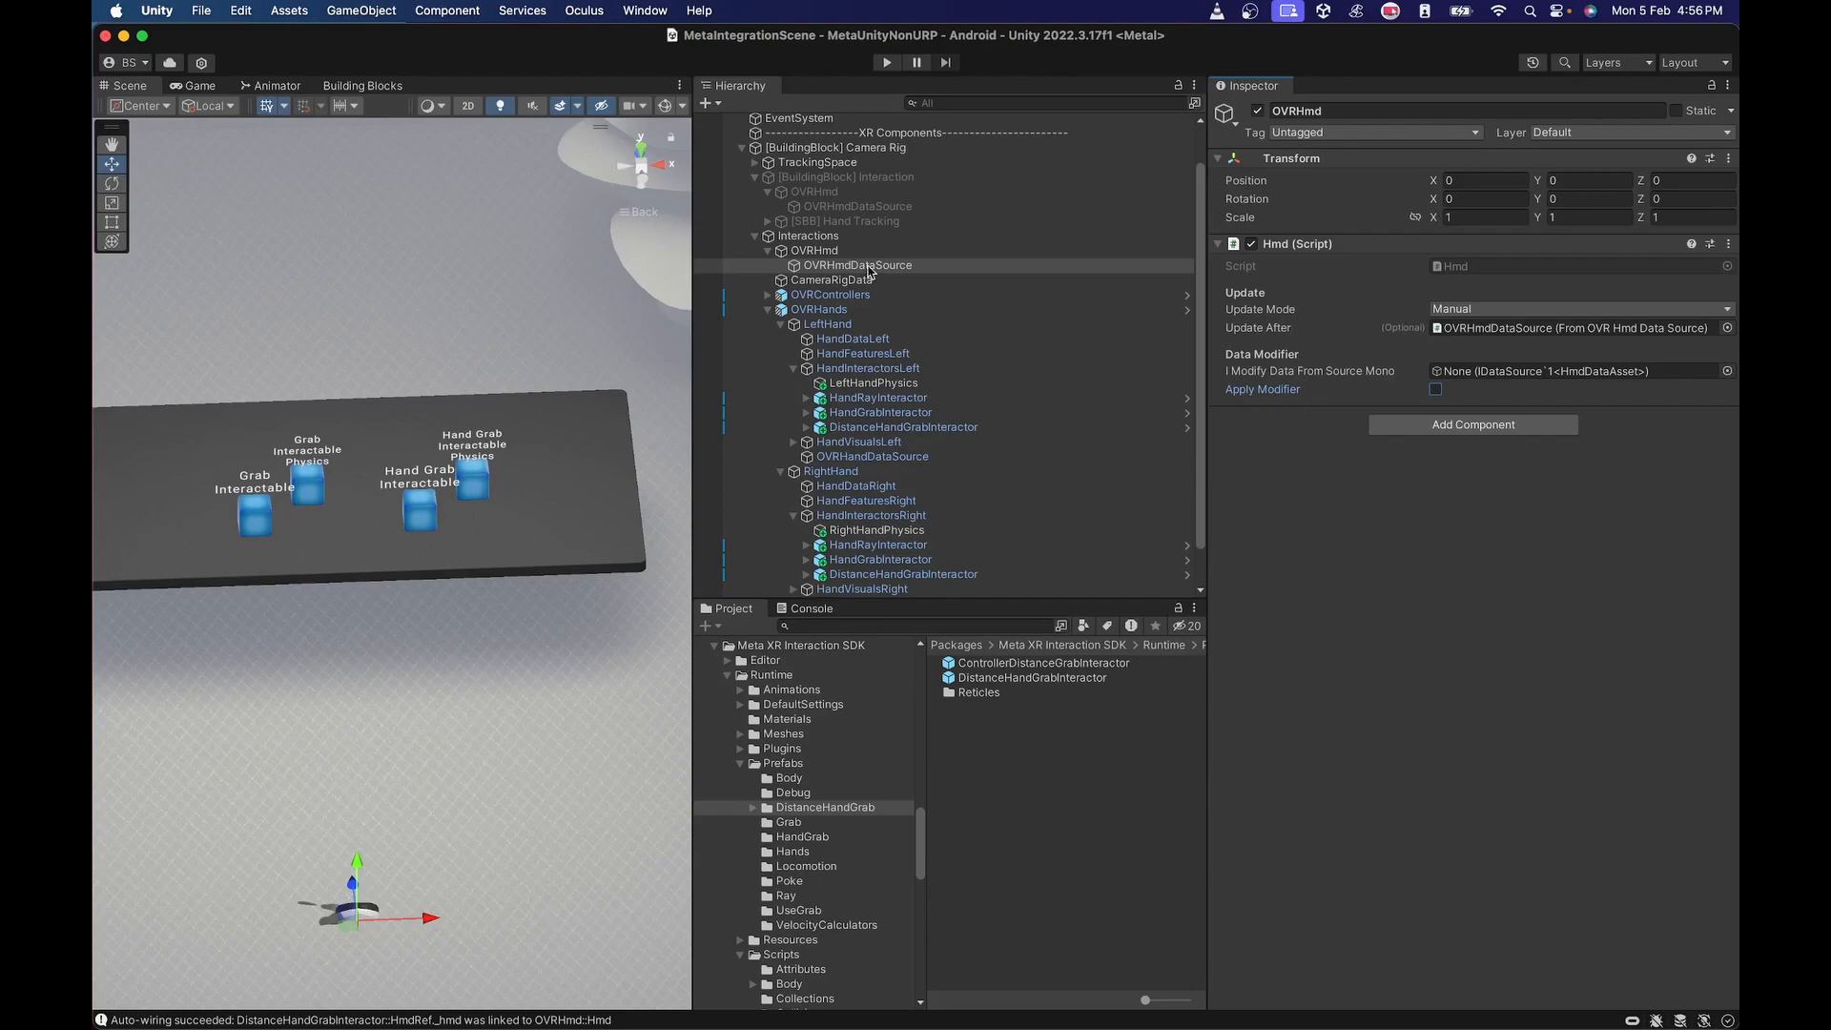
drag(869, 270, 1487, 370)
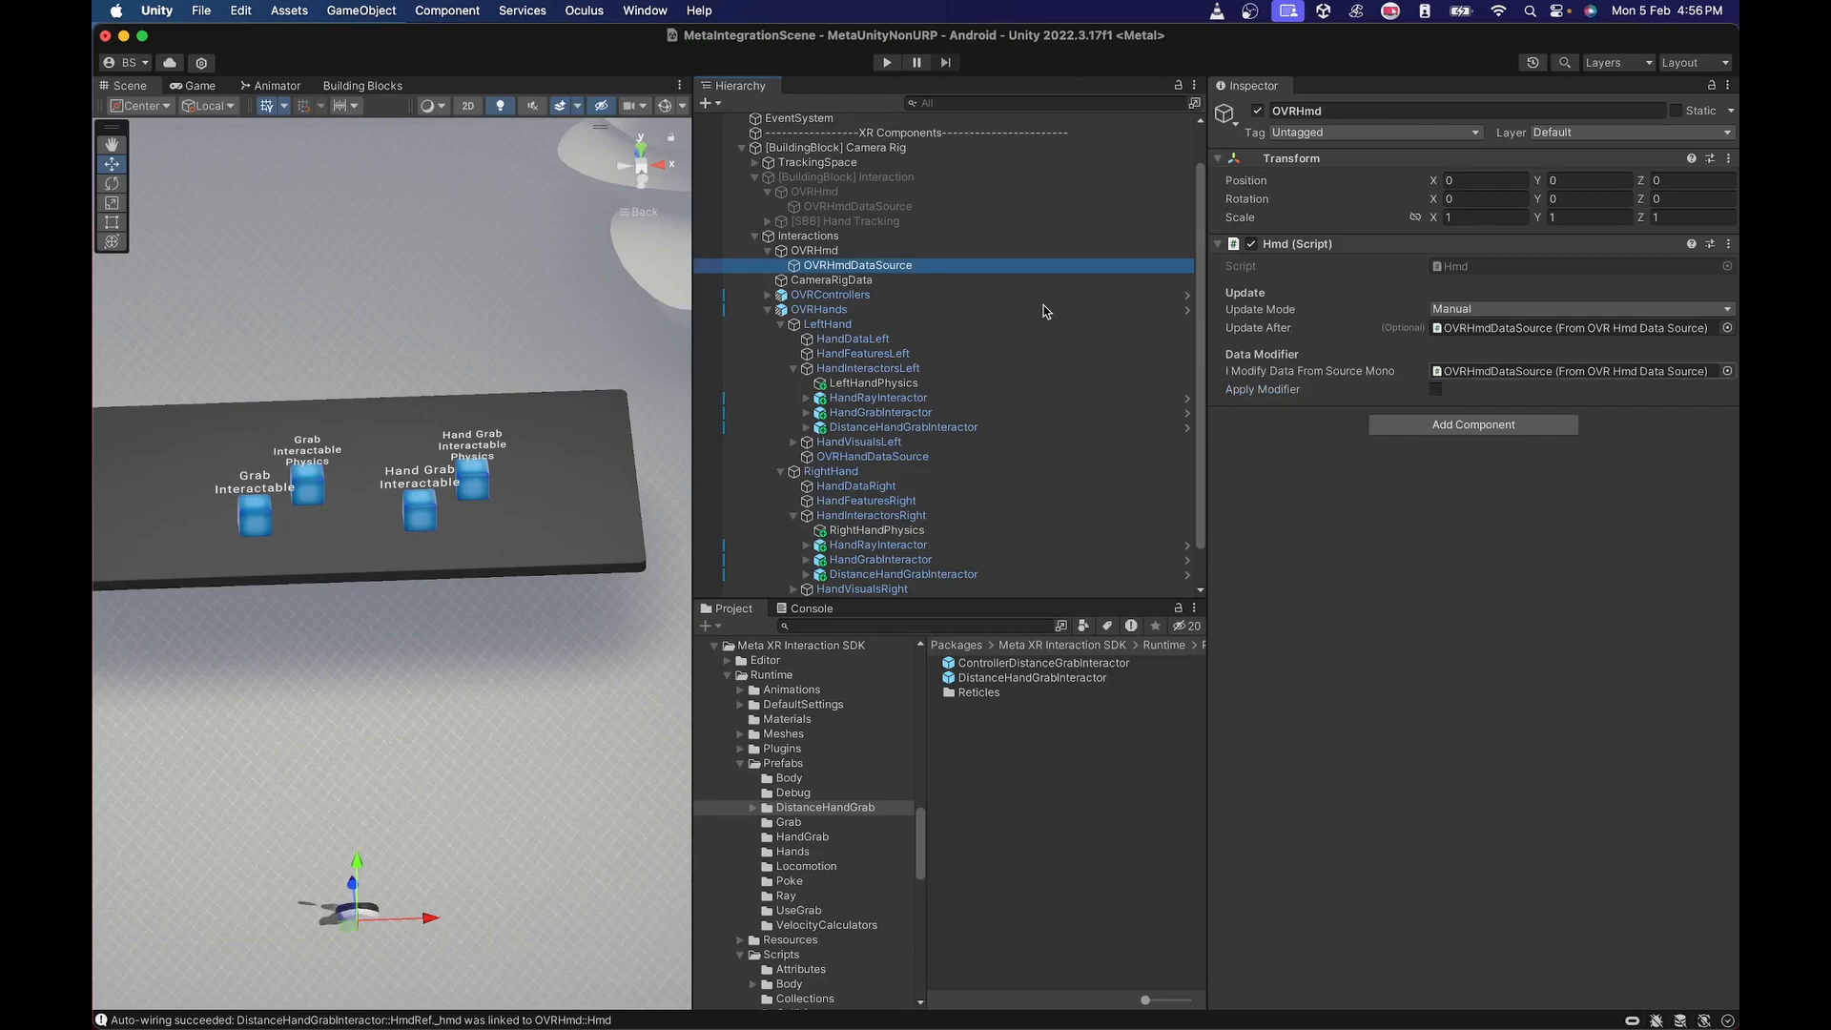
Assign the new OVRHmd object as the Hmd reference on both hands' DistanceHandGrabInteractor objects.
click(821, 252)
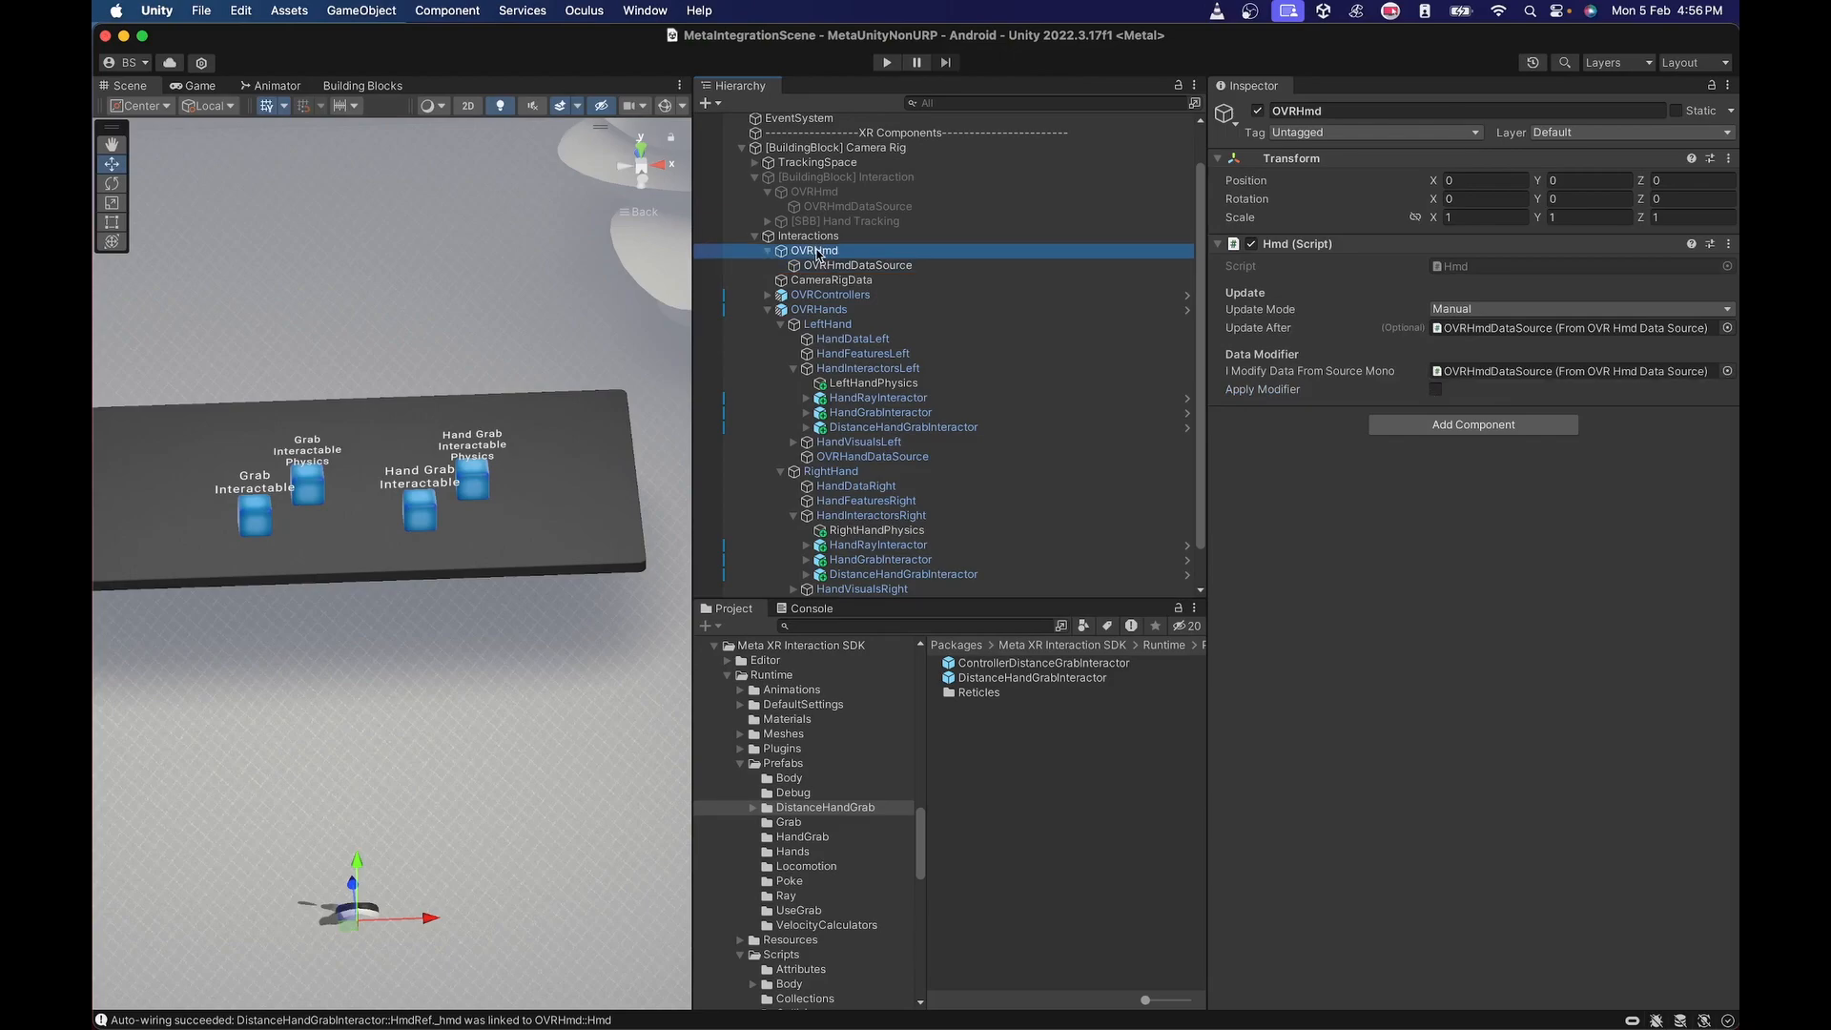
click(887, 426)
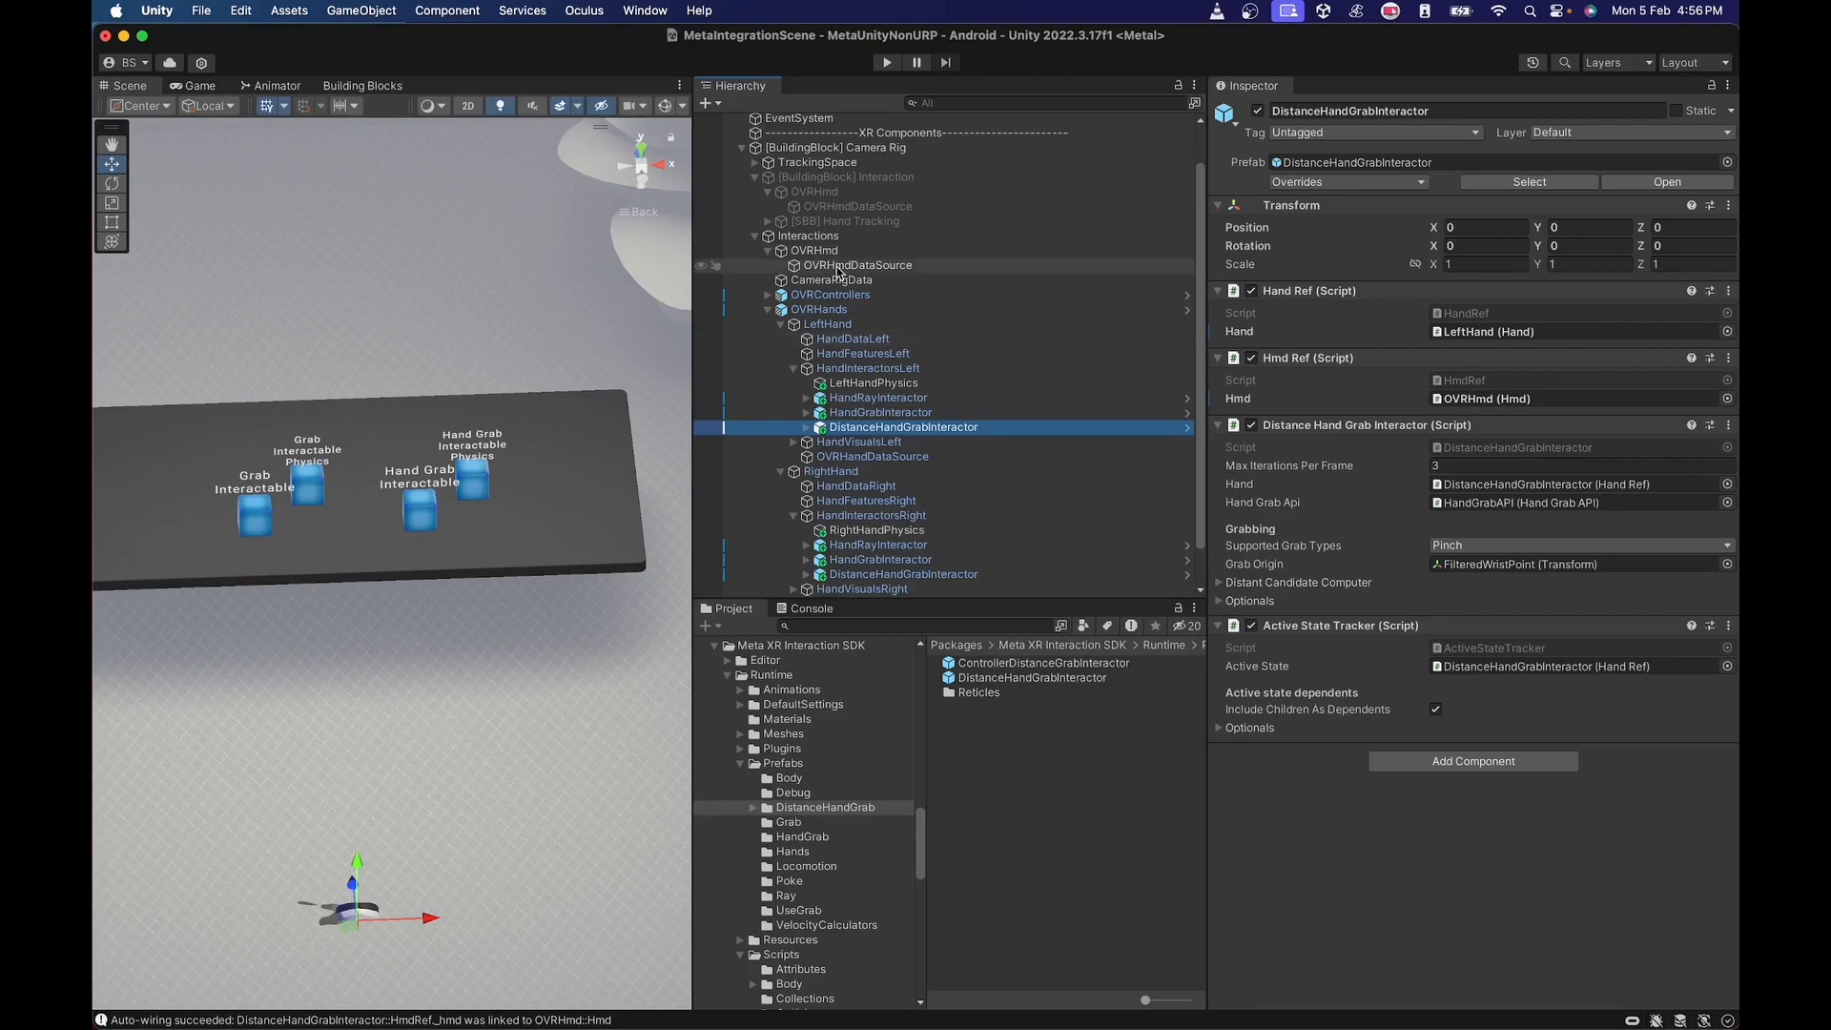
click(754, 177)
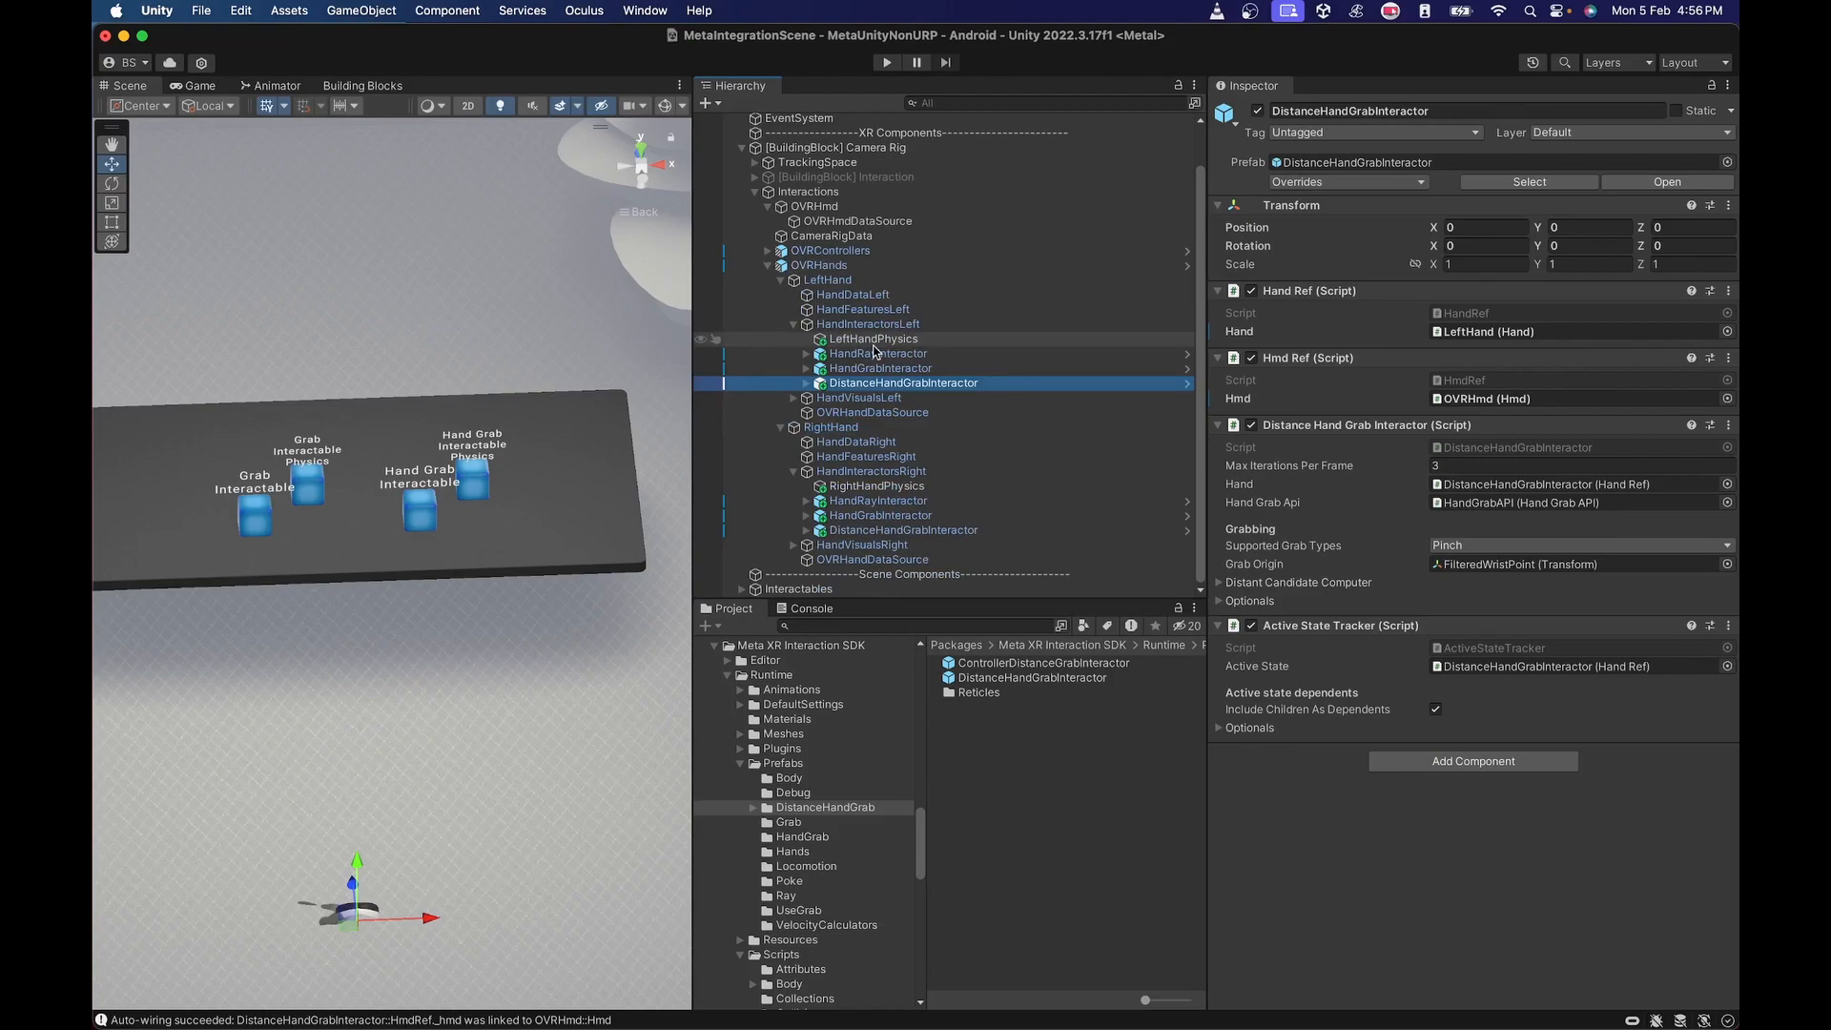
click(1025, 530)
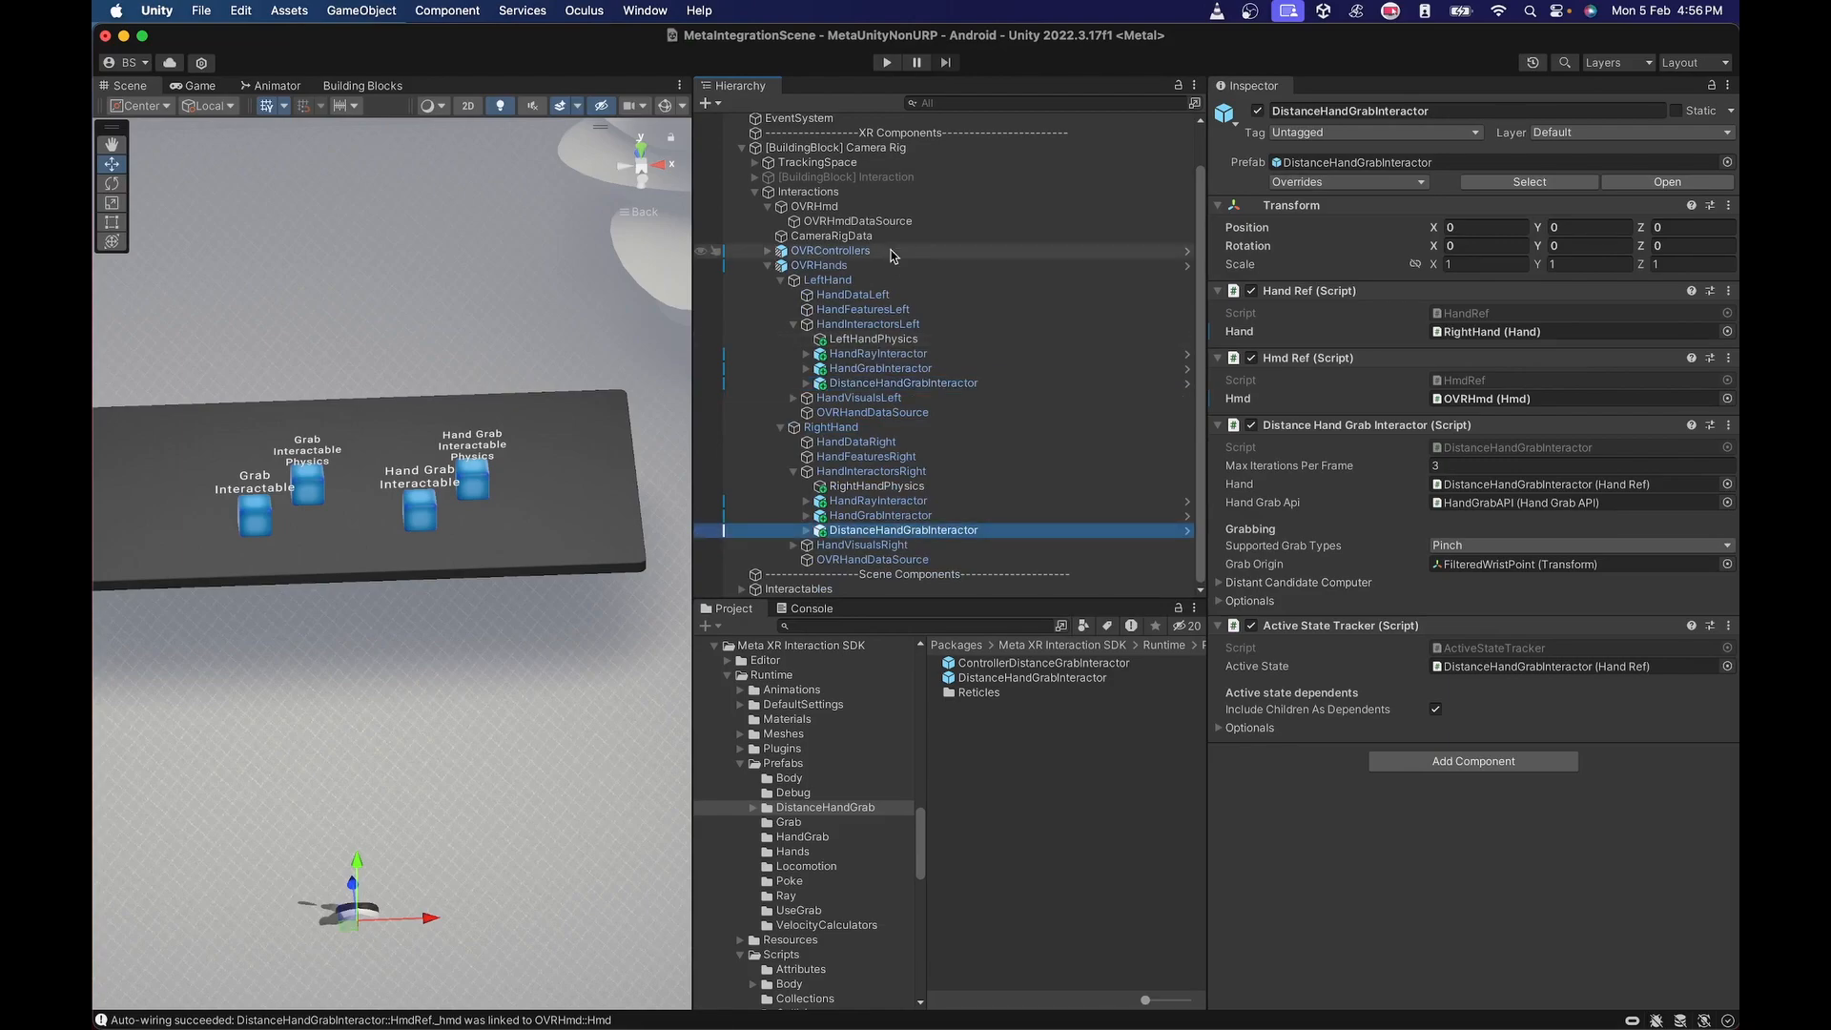
drag(820, 212, 1510, 407)
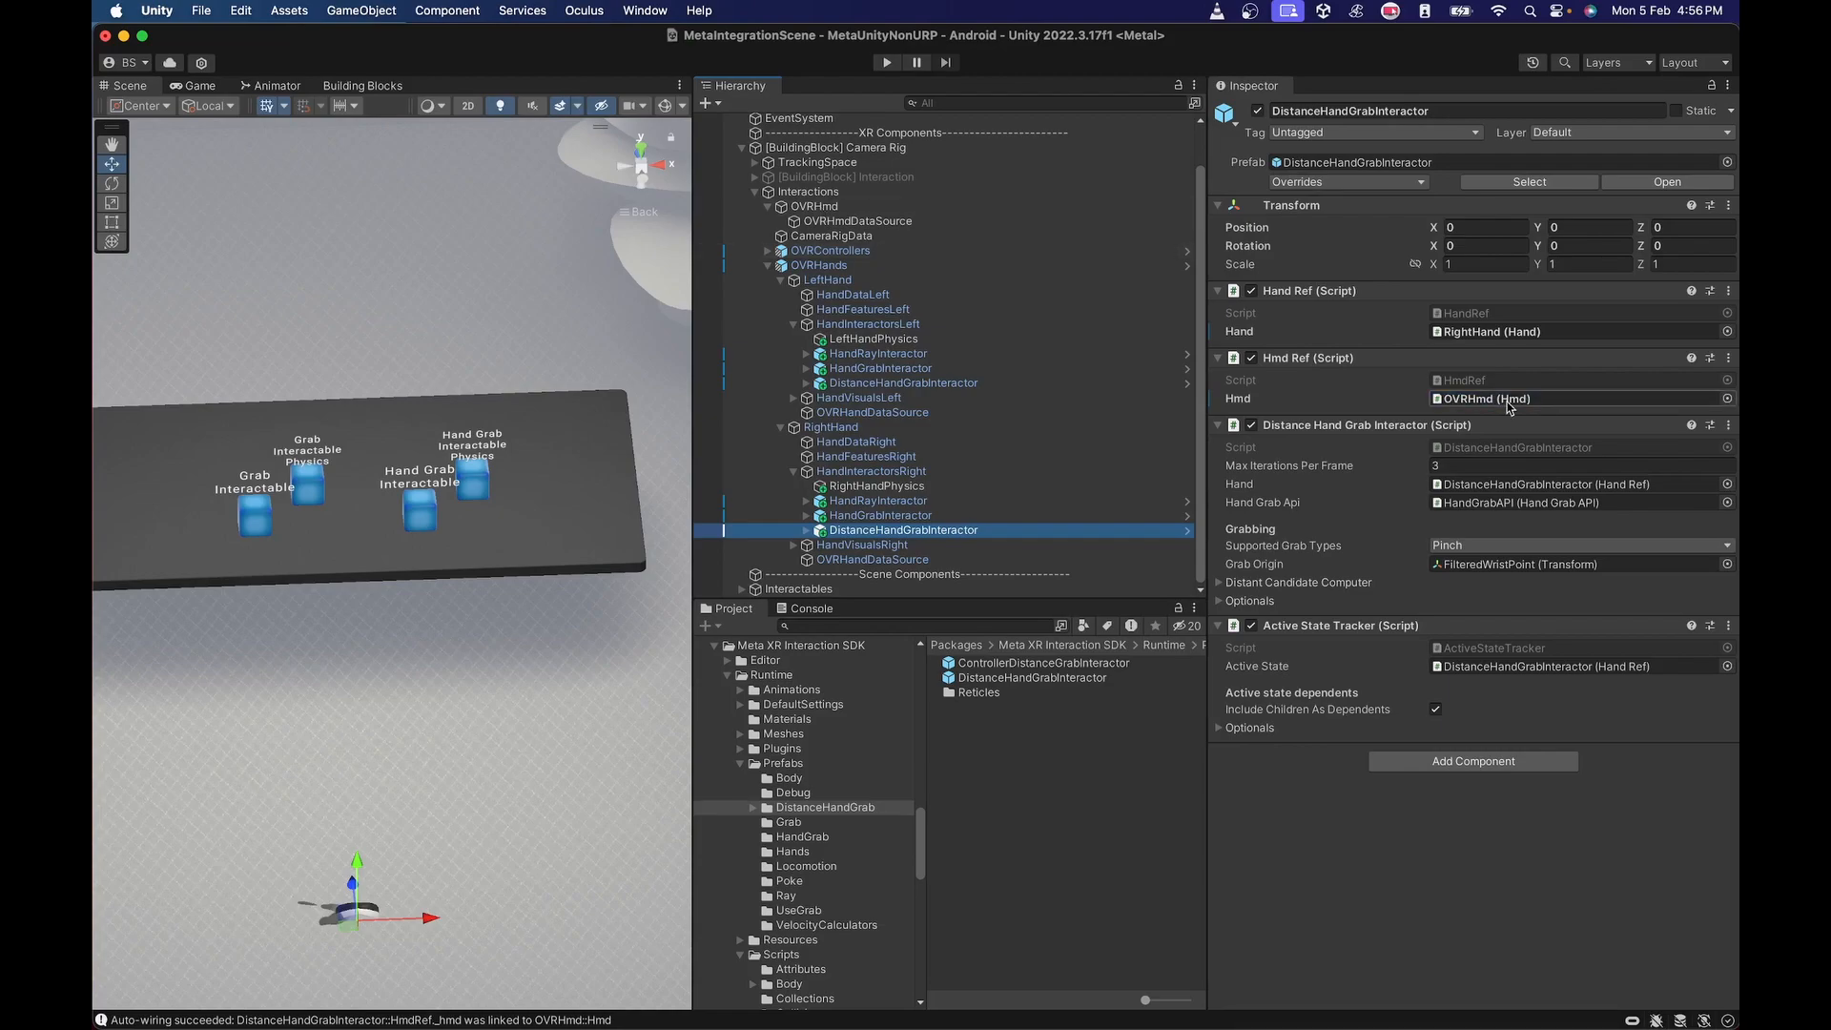
Rename the OVRHmd object under Interactions to OVRHmdManual.
click(820, 208)
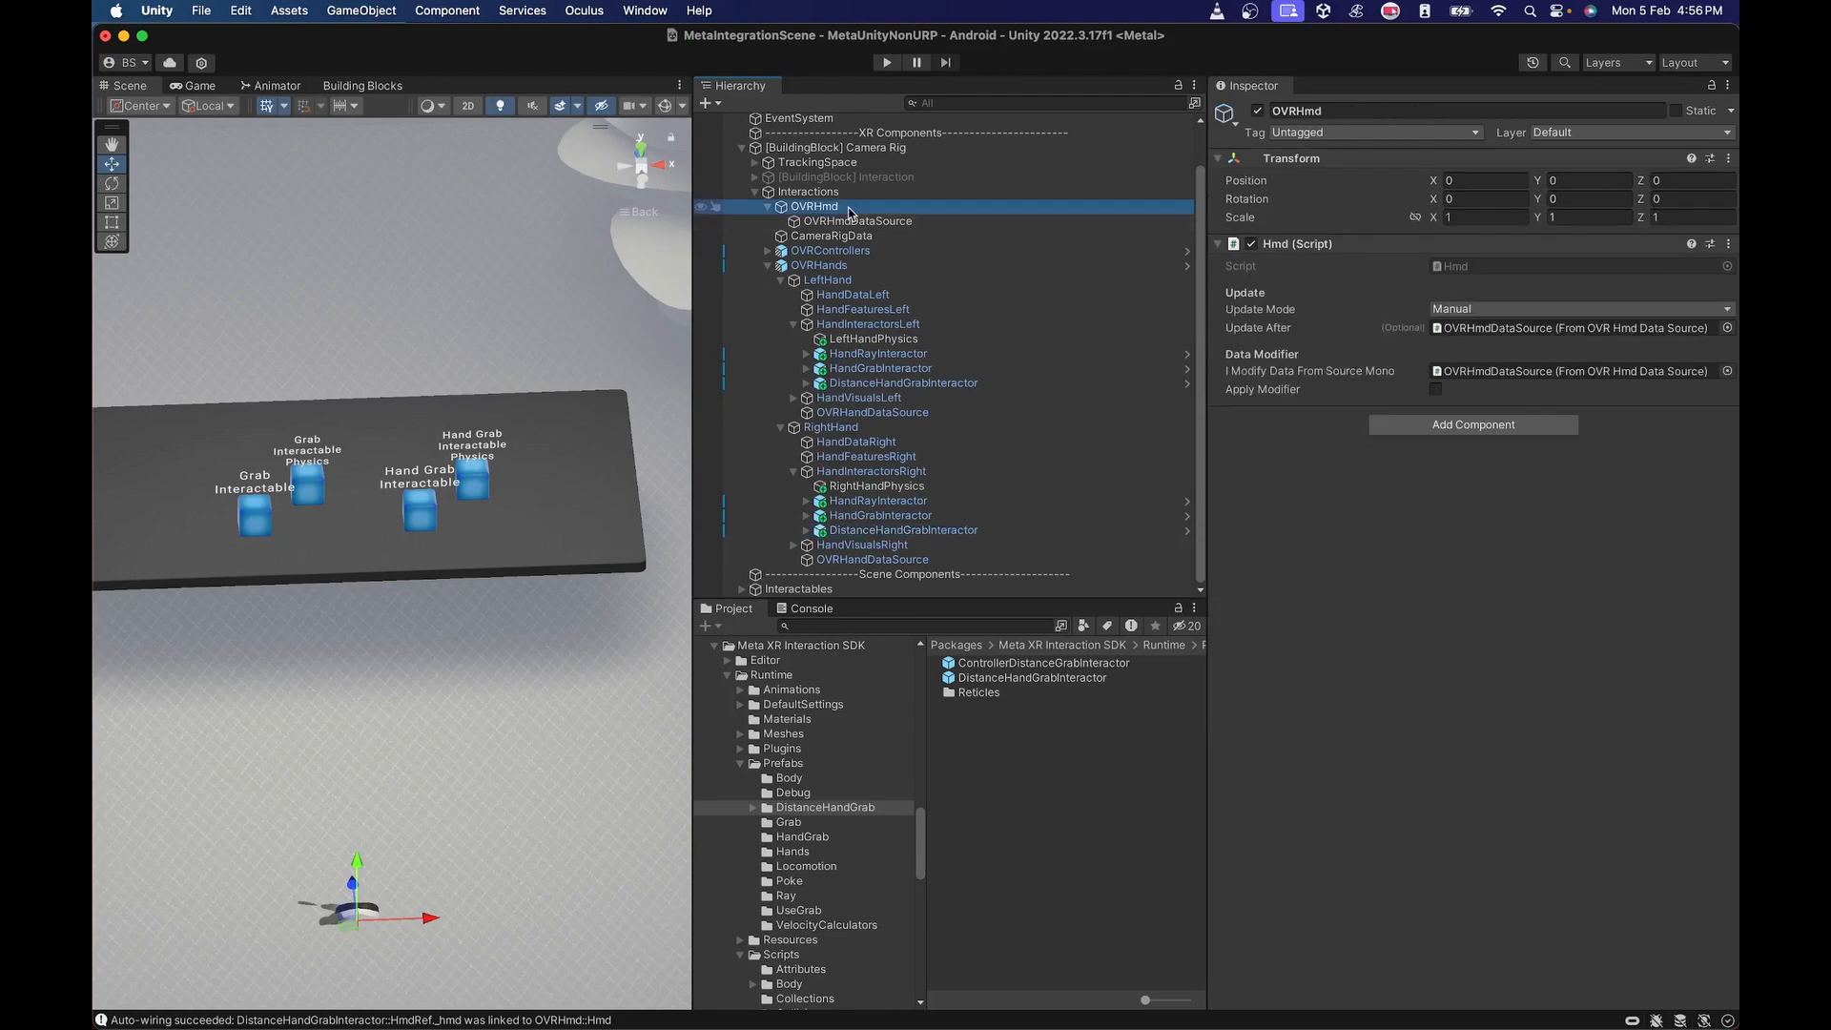
click(849, 209)
text(Ma)
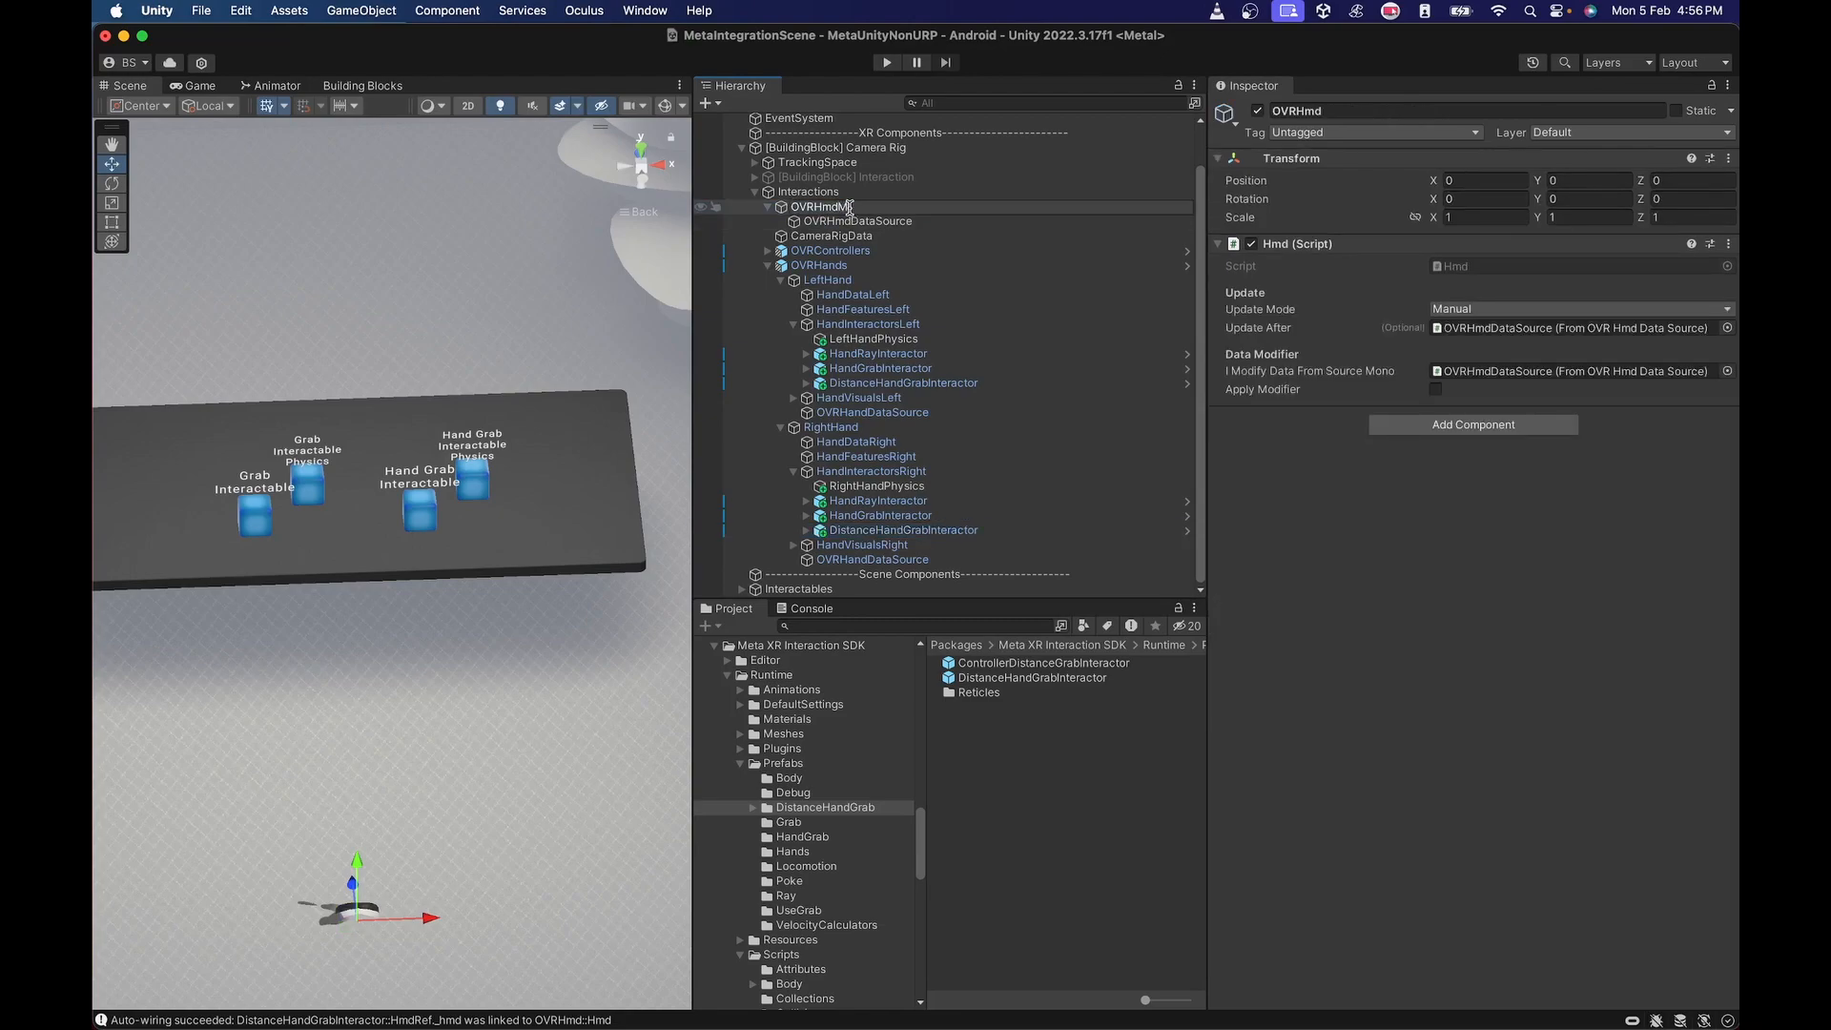
text(nual)
key(Return)
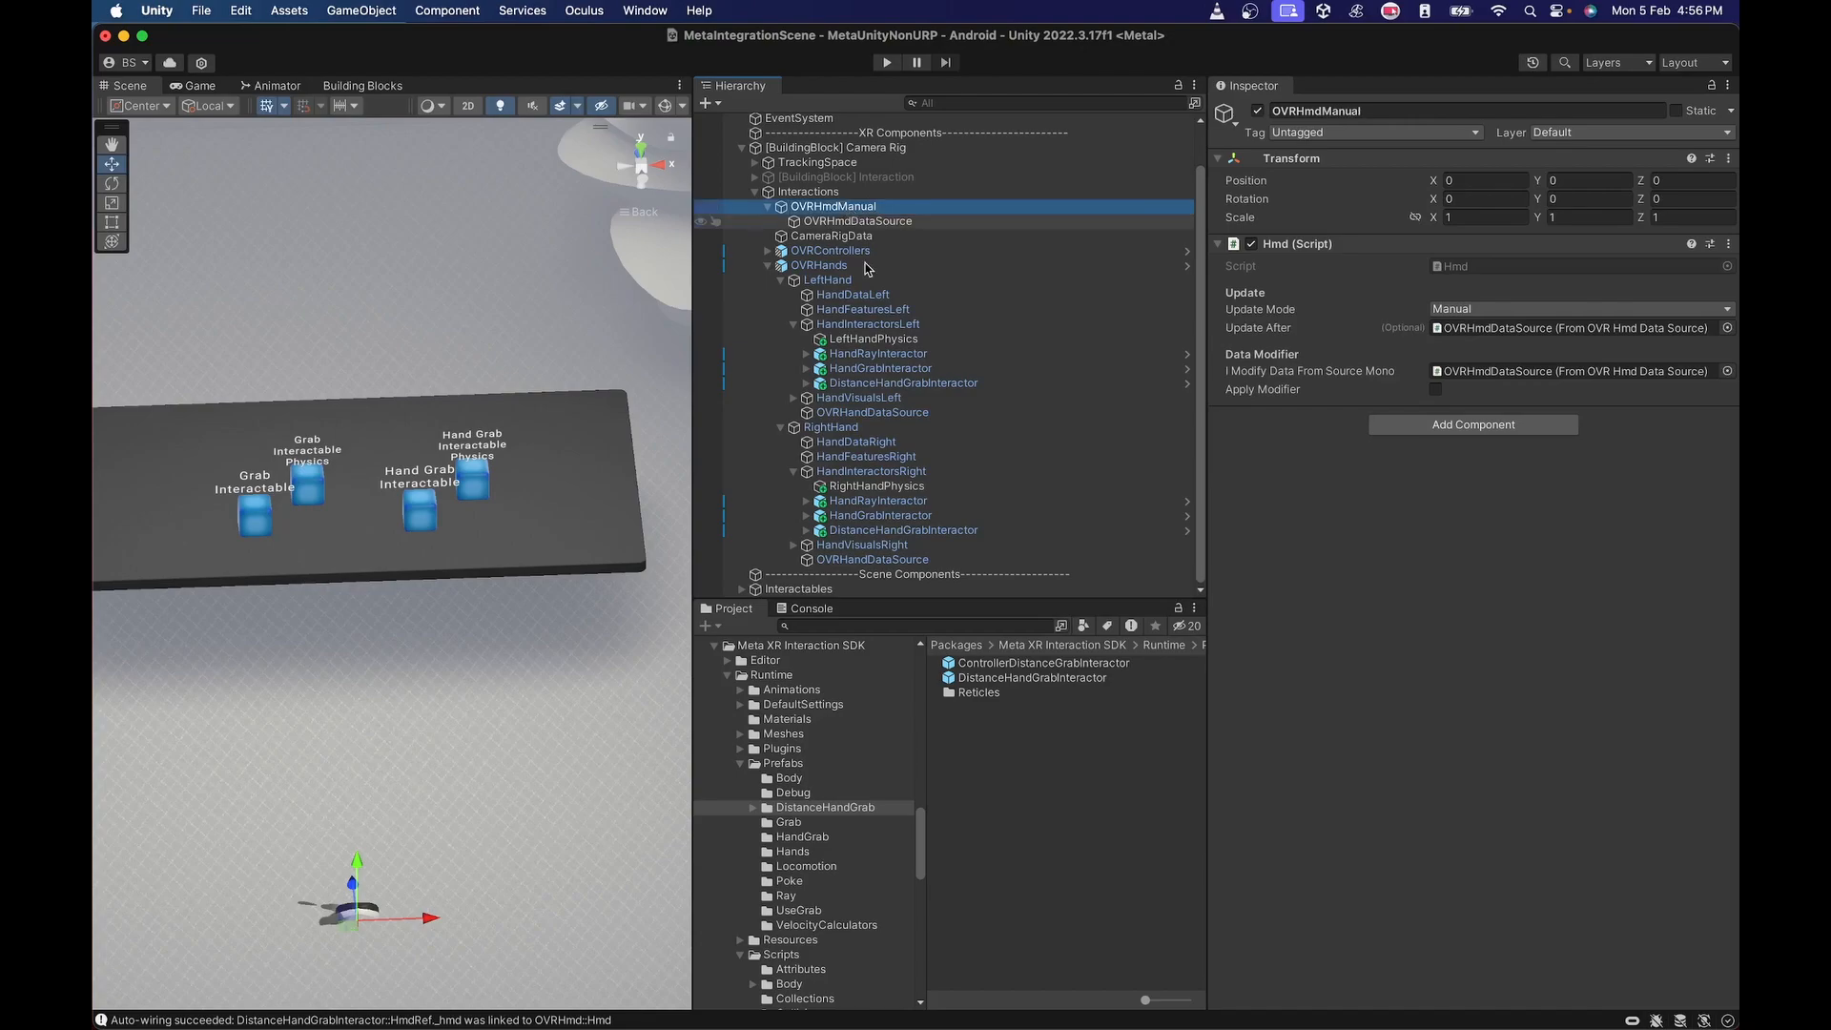
Examine both hands' DistanceHandGrabInteractor references, the left one's HandGrabAPI and HeadFrustum children, and the interactor groups on HandInteractorsLeft and HandInteractorsRight.
click(946, 382)
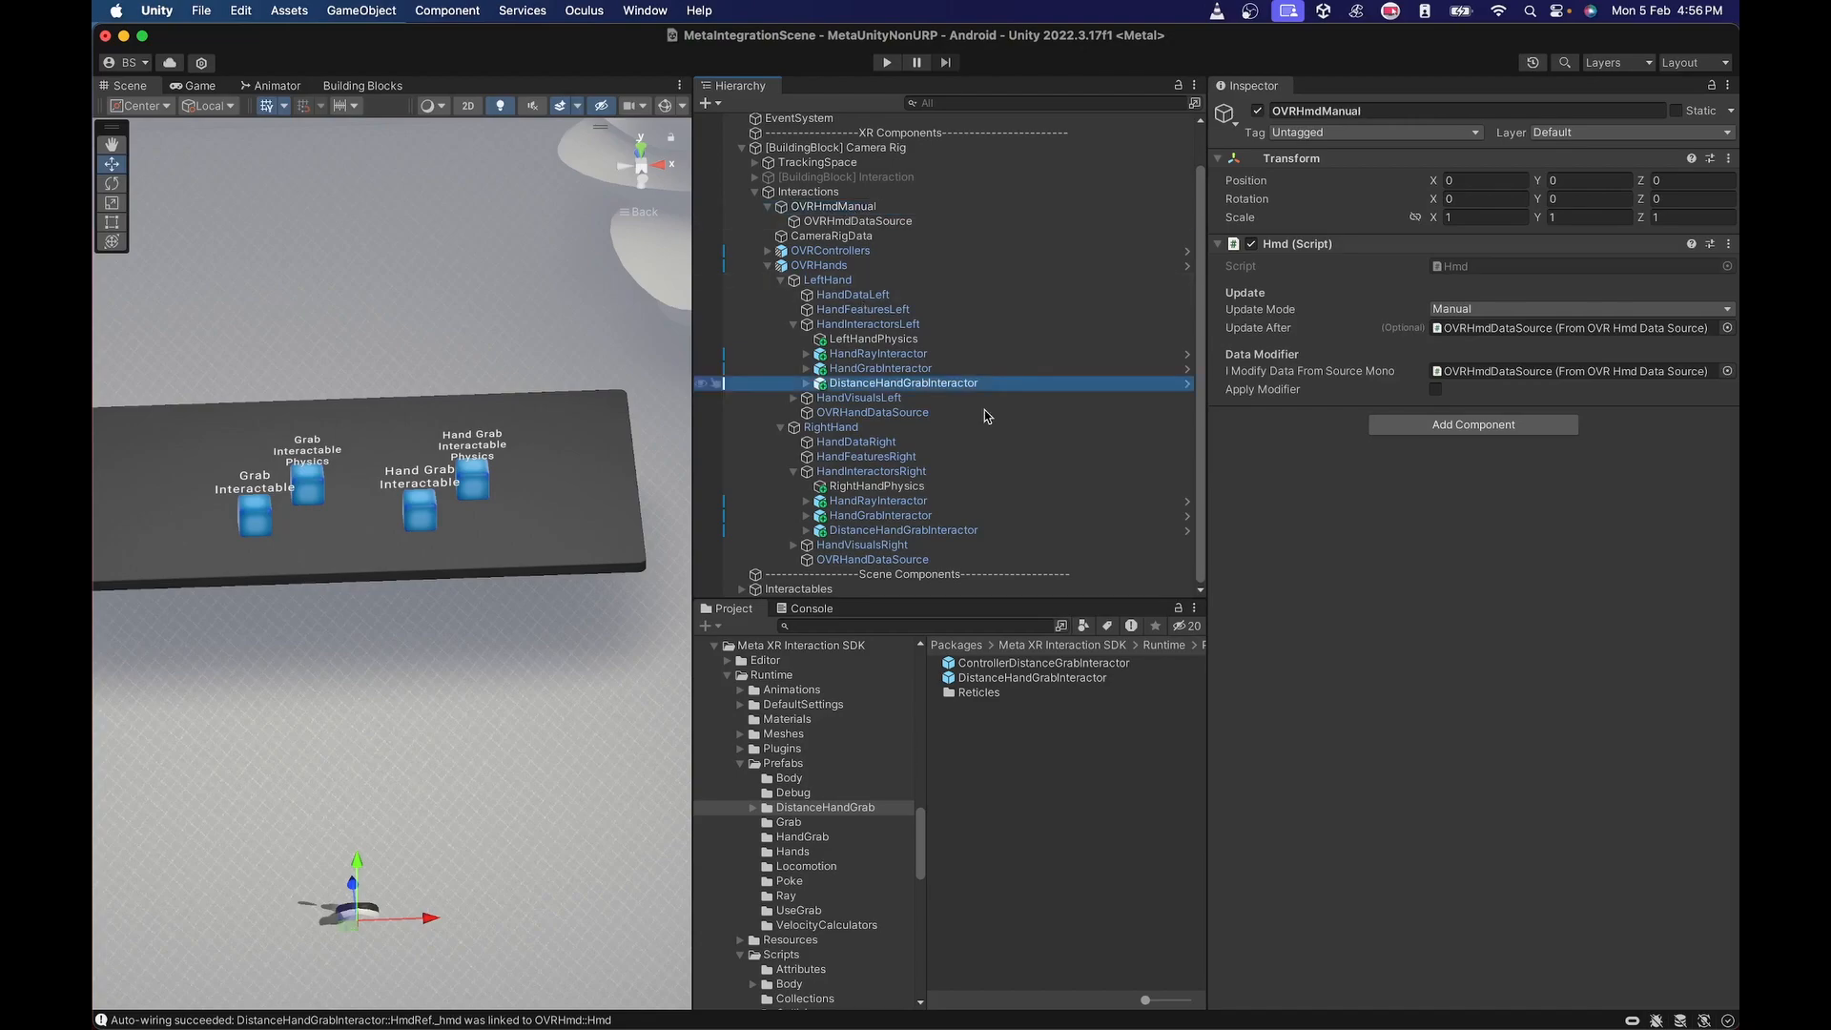
click(885, 532)
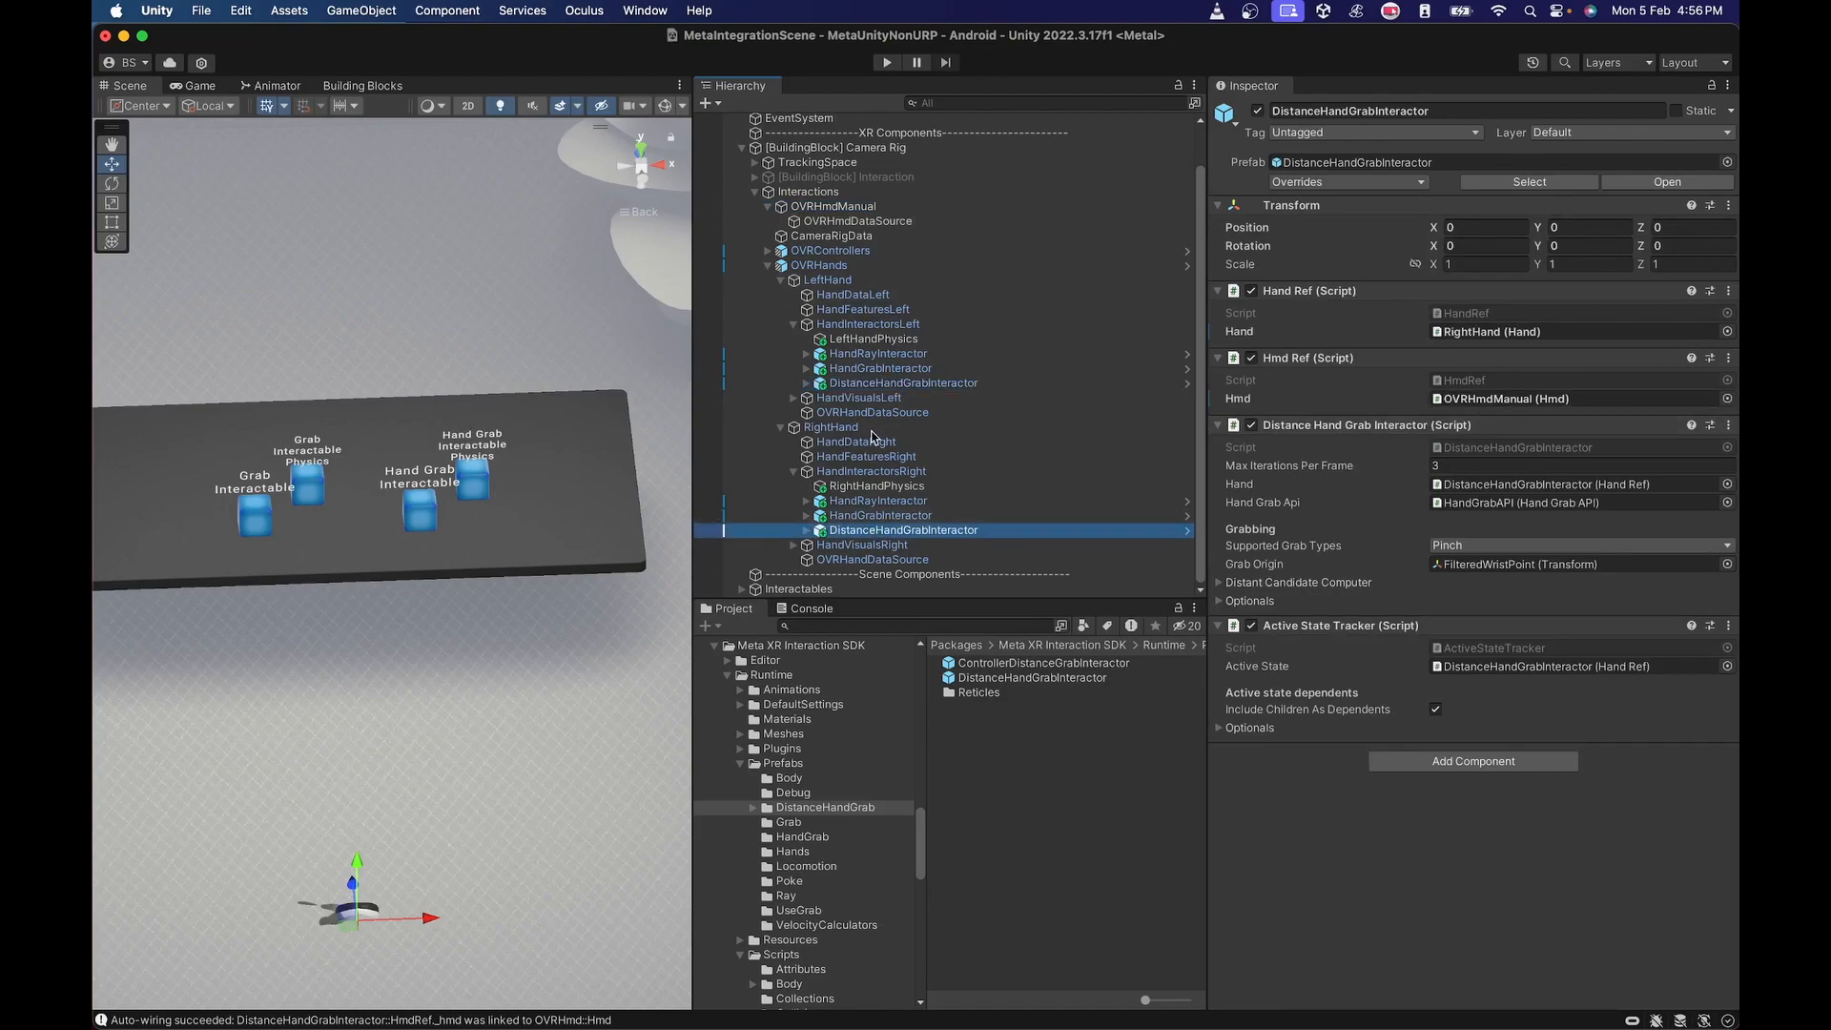
click(807, 383)
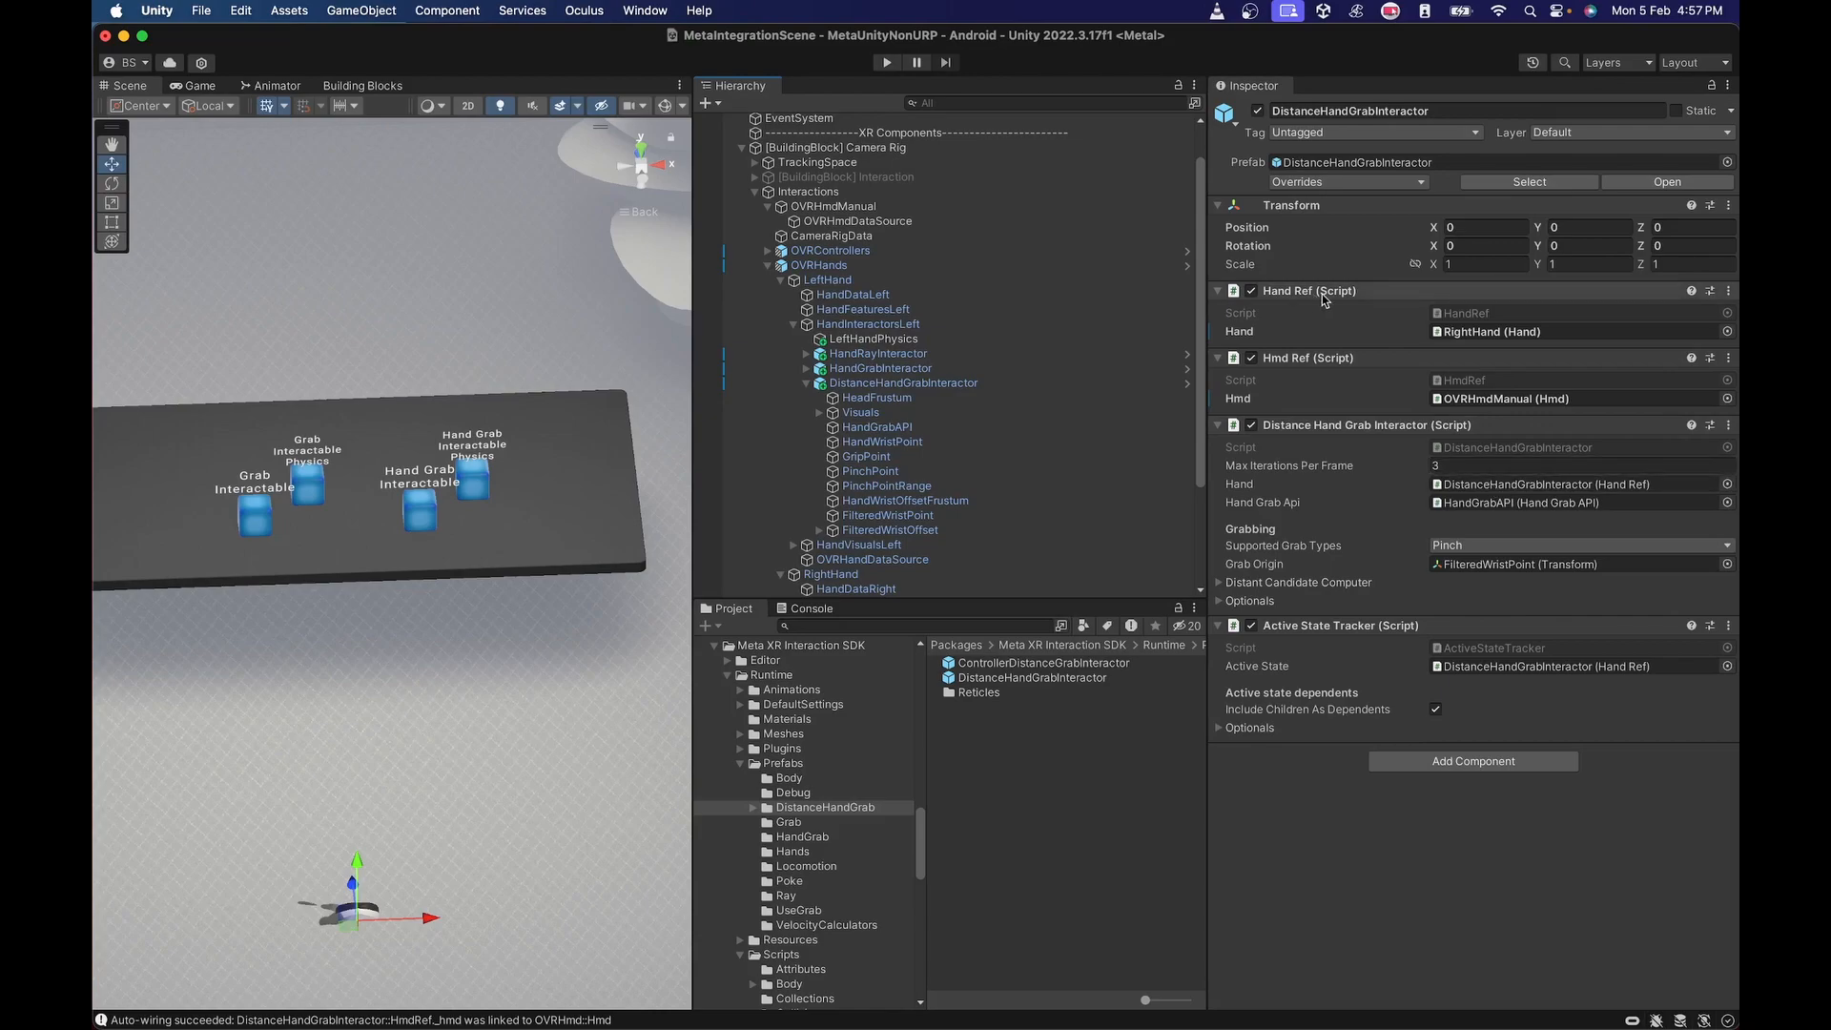
click(871, 428)
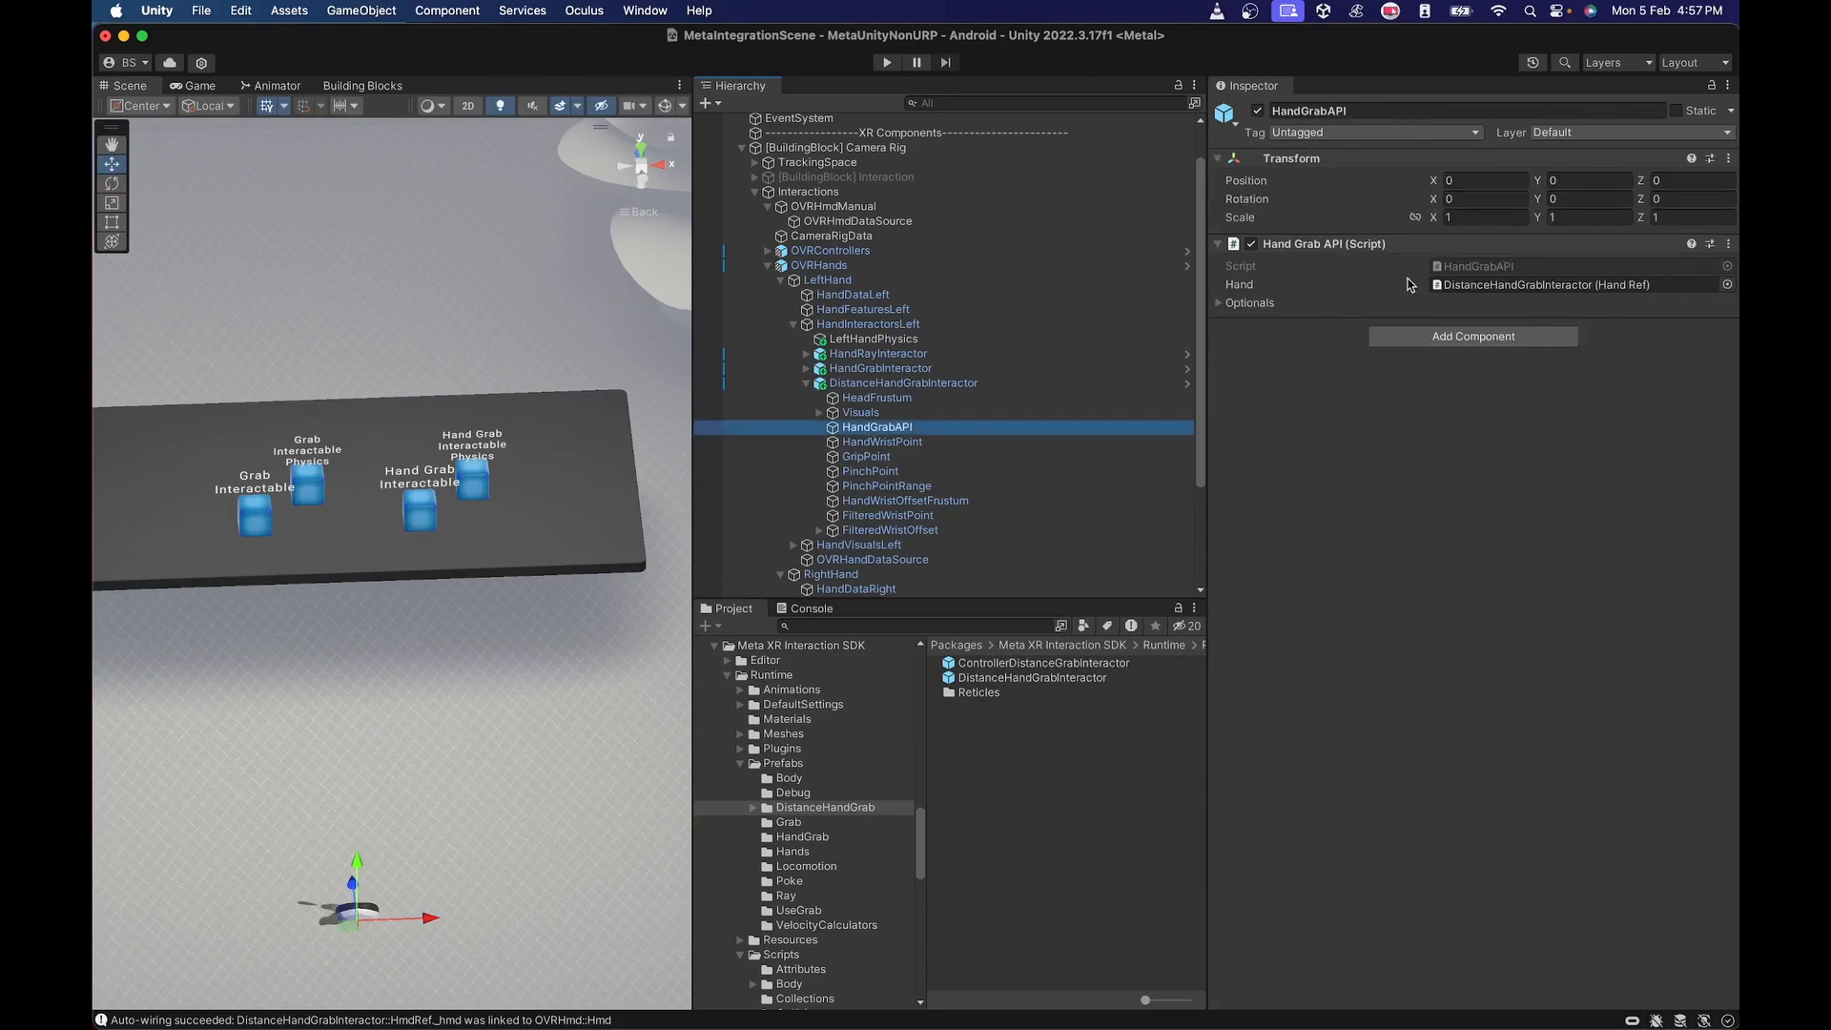
click(1230, 305)
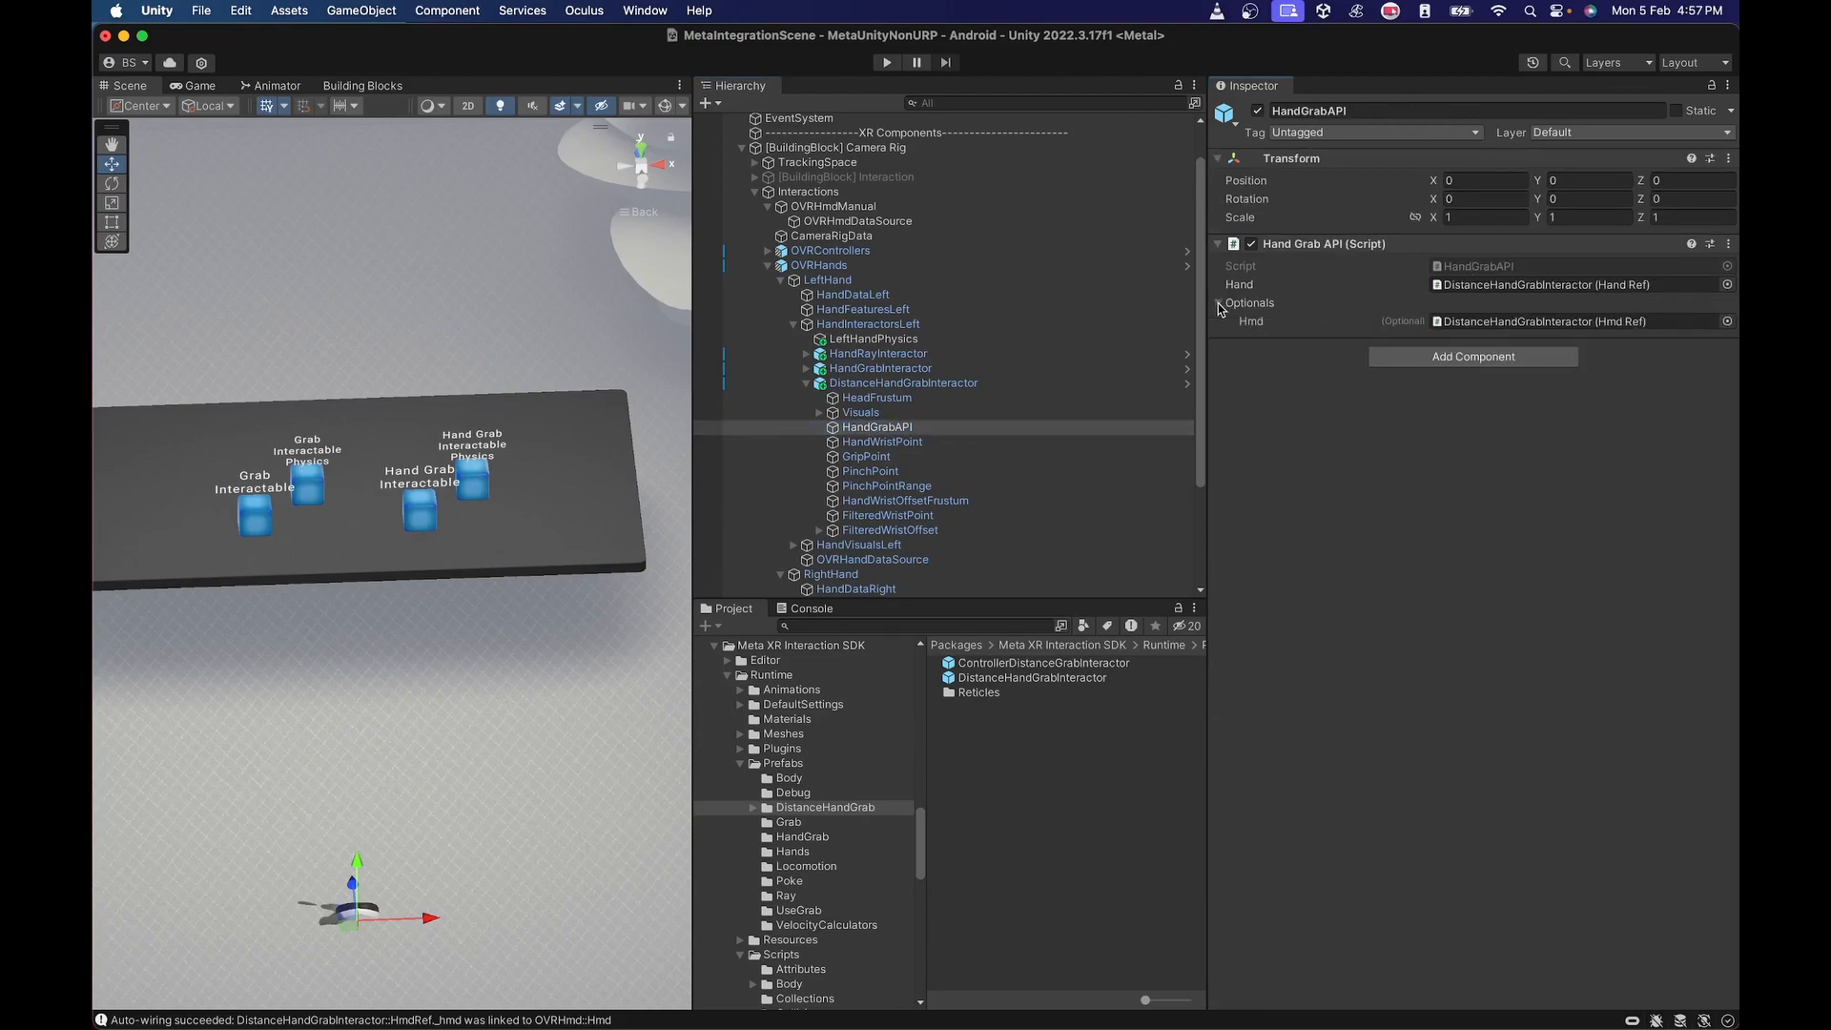
click(903, 383)
click(882, 398)
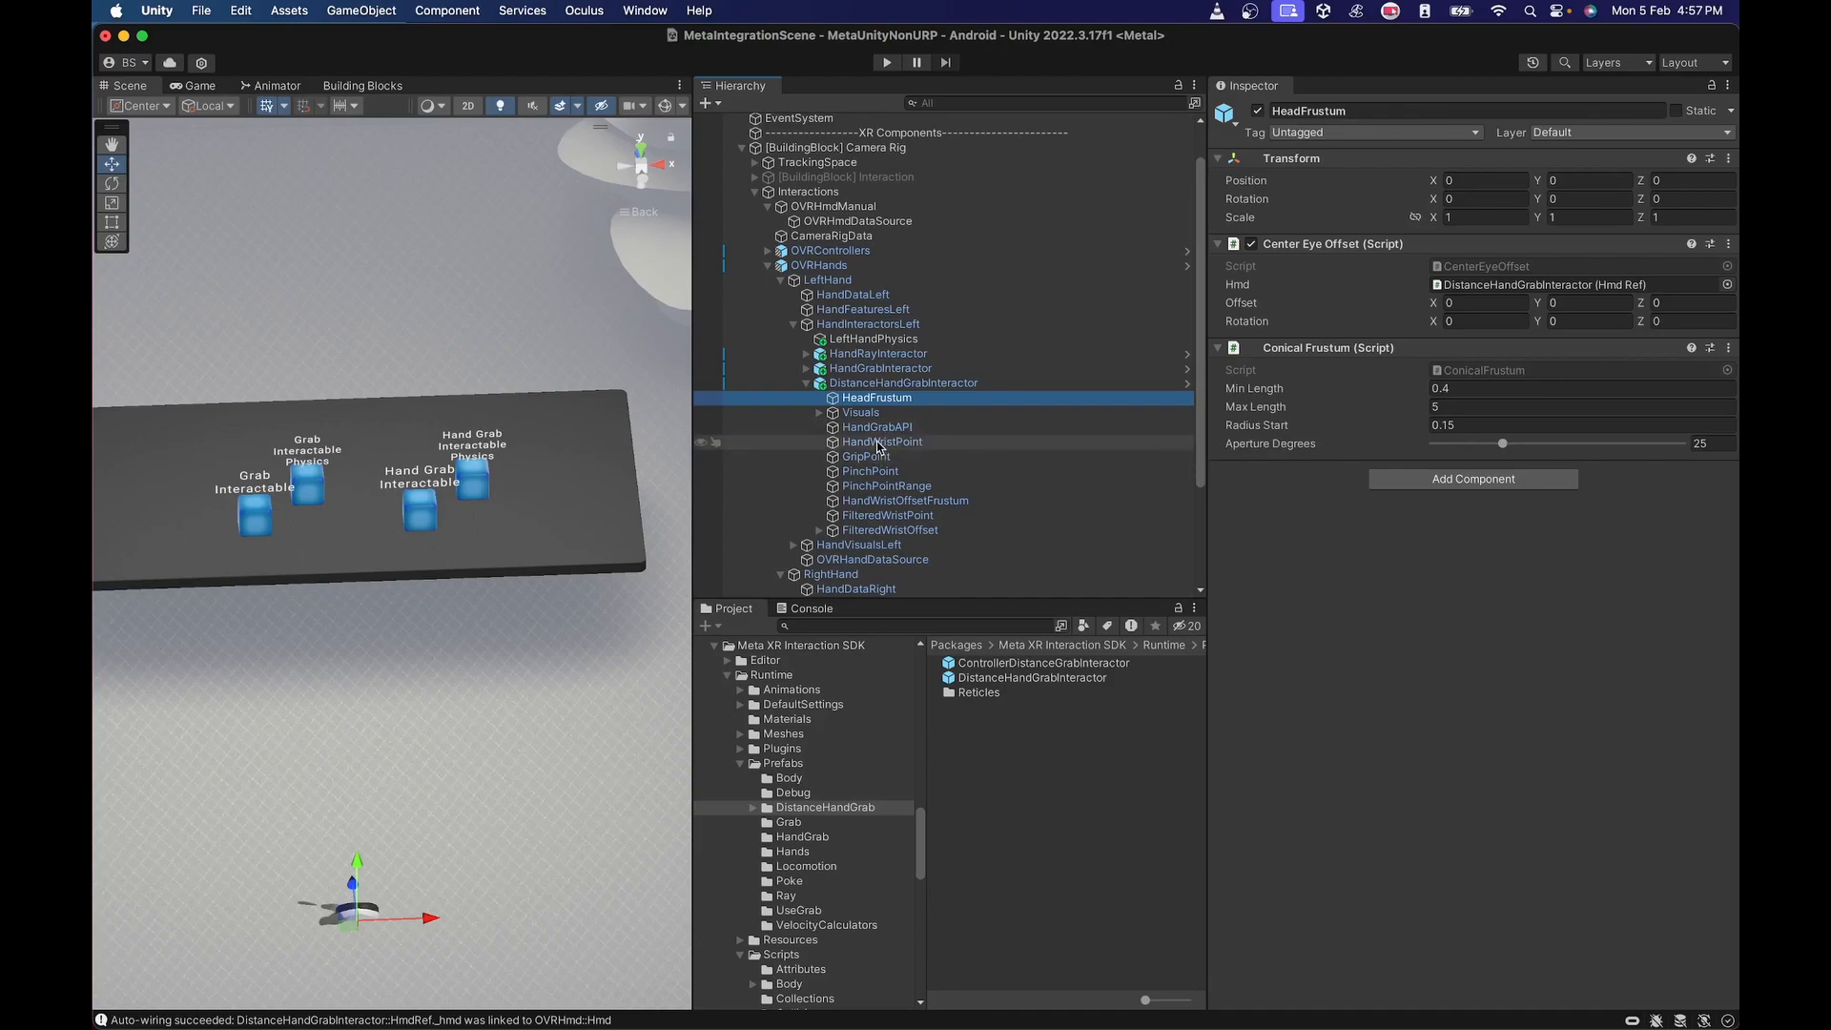
click(807, 383)
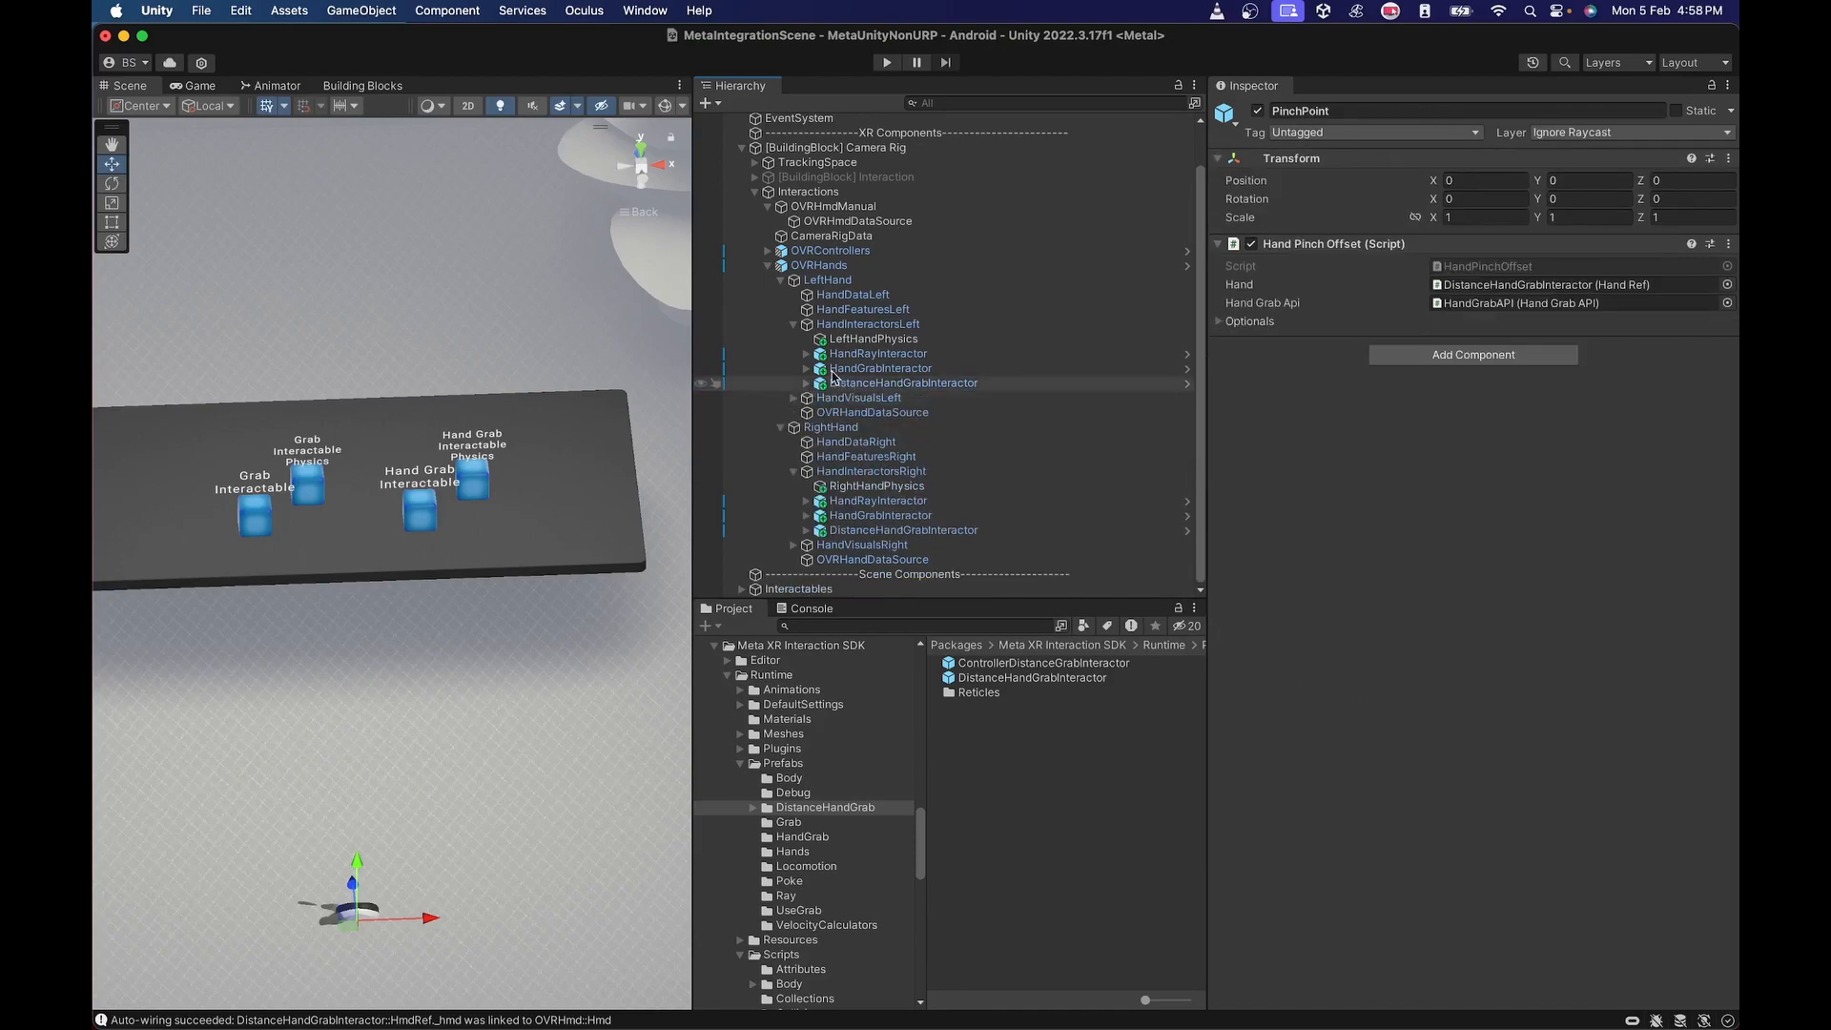
click(839, 325)
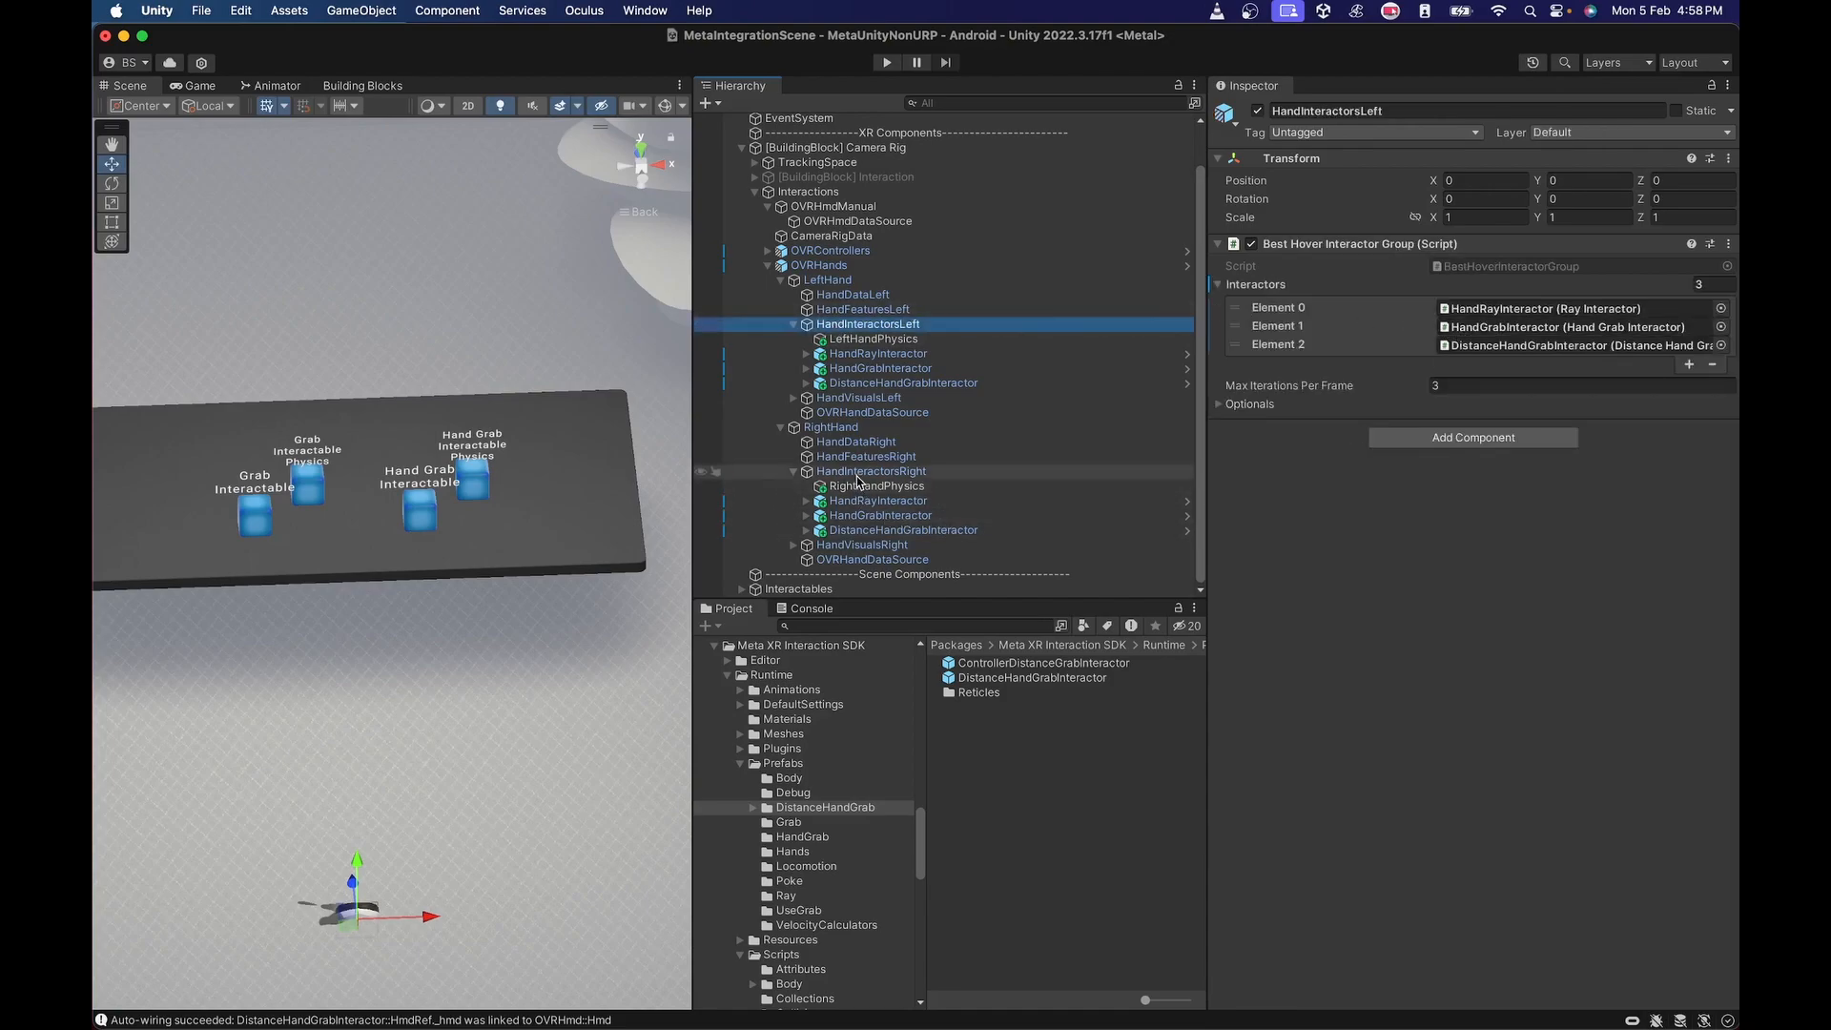
drag(863, 472, 1421, 391)
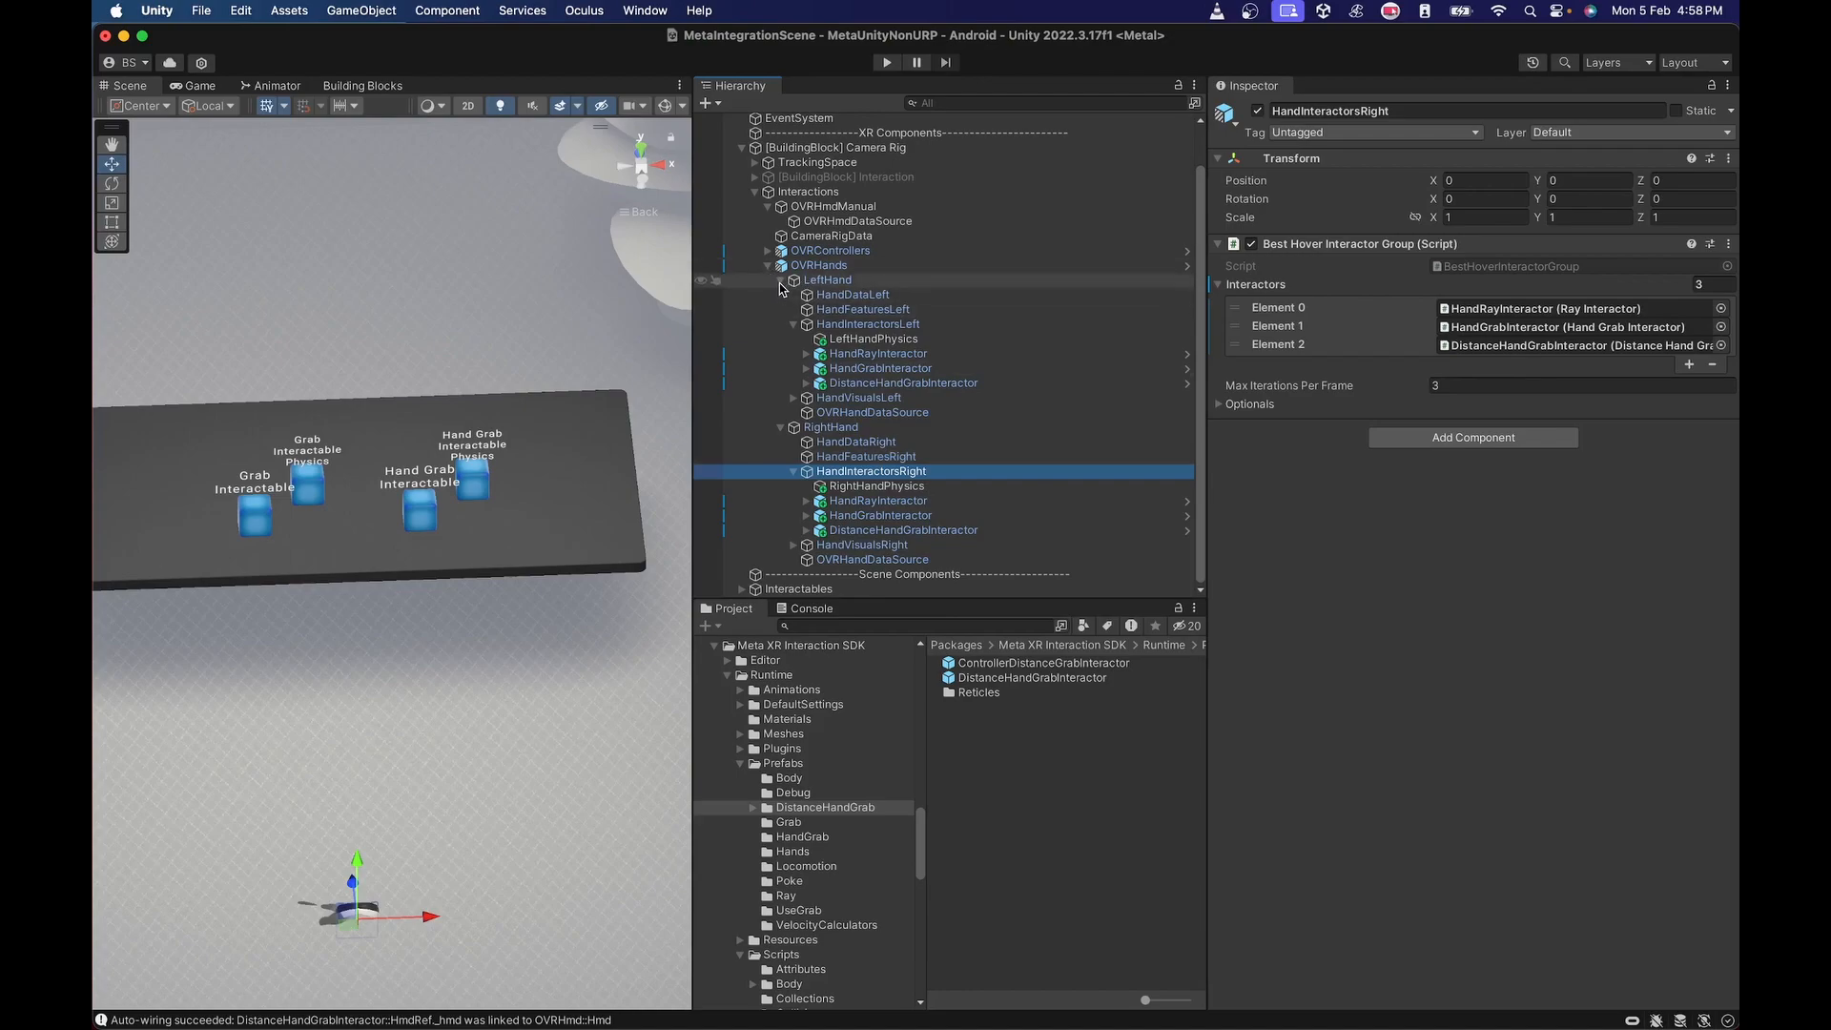
Tidy the OVRHands hierarchy and reveal the Visuals object inside the left hand's DistanceHandGrabInteractor.
click(781, 280)
click(781, 341)
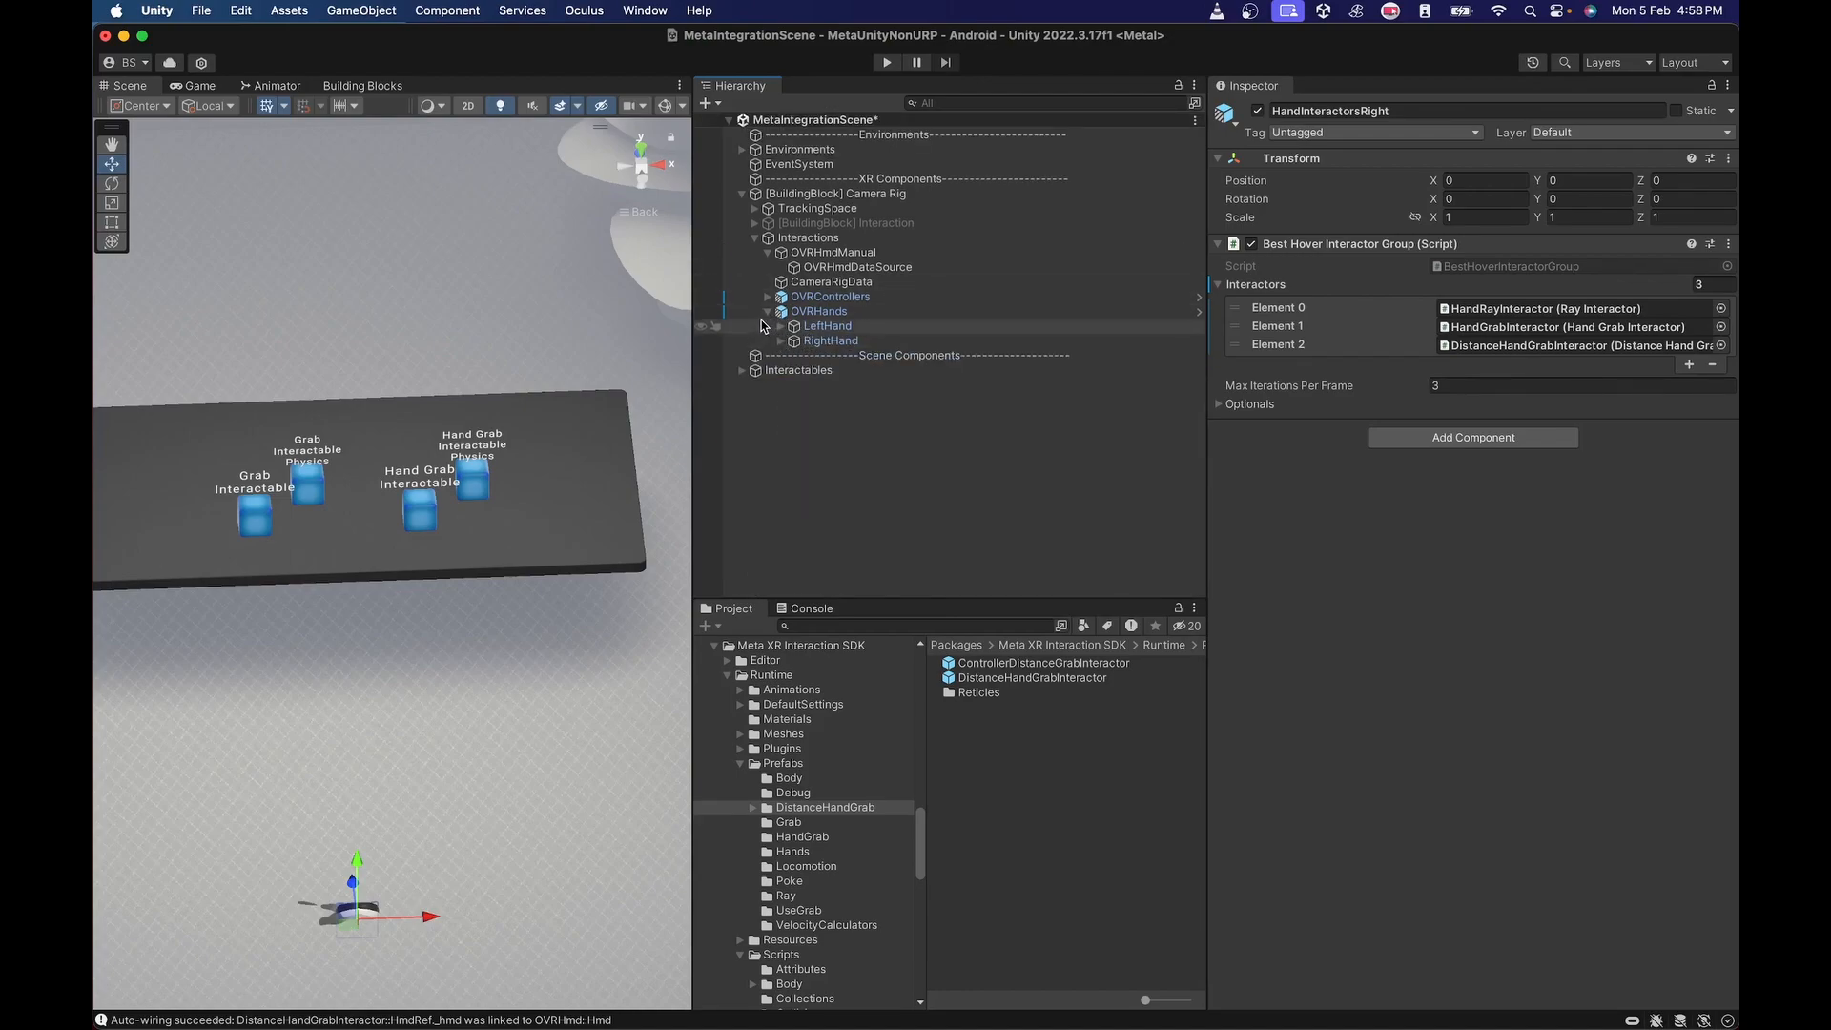
click(768, 311)
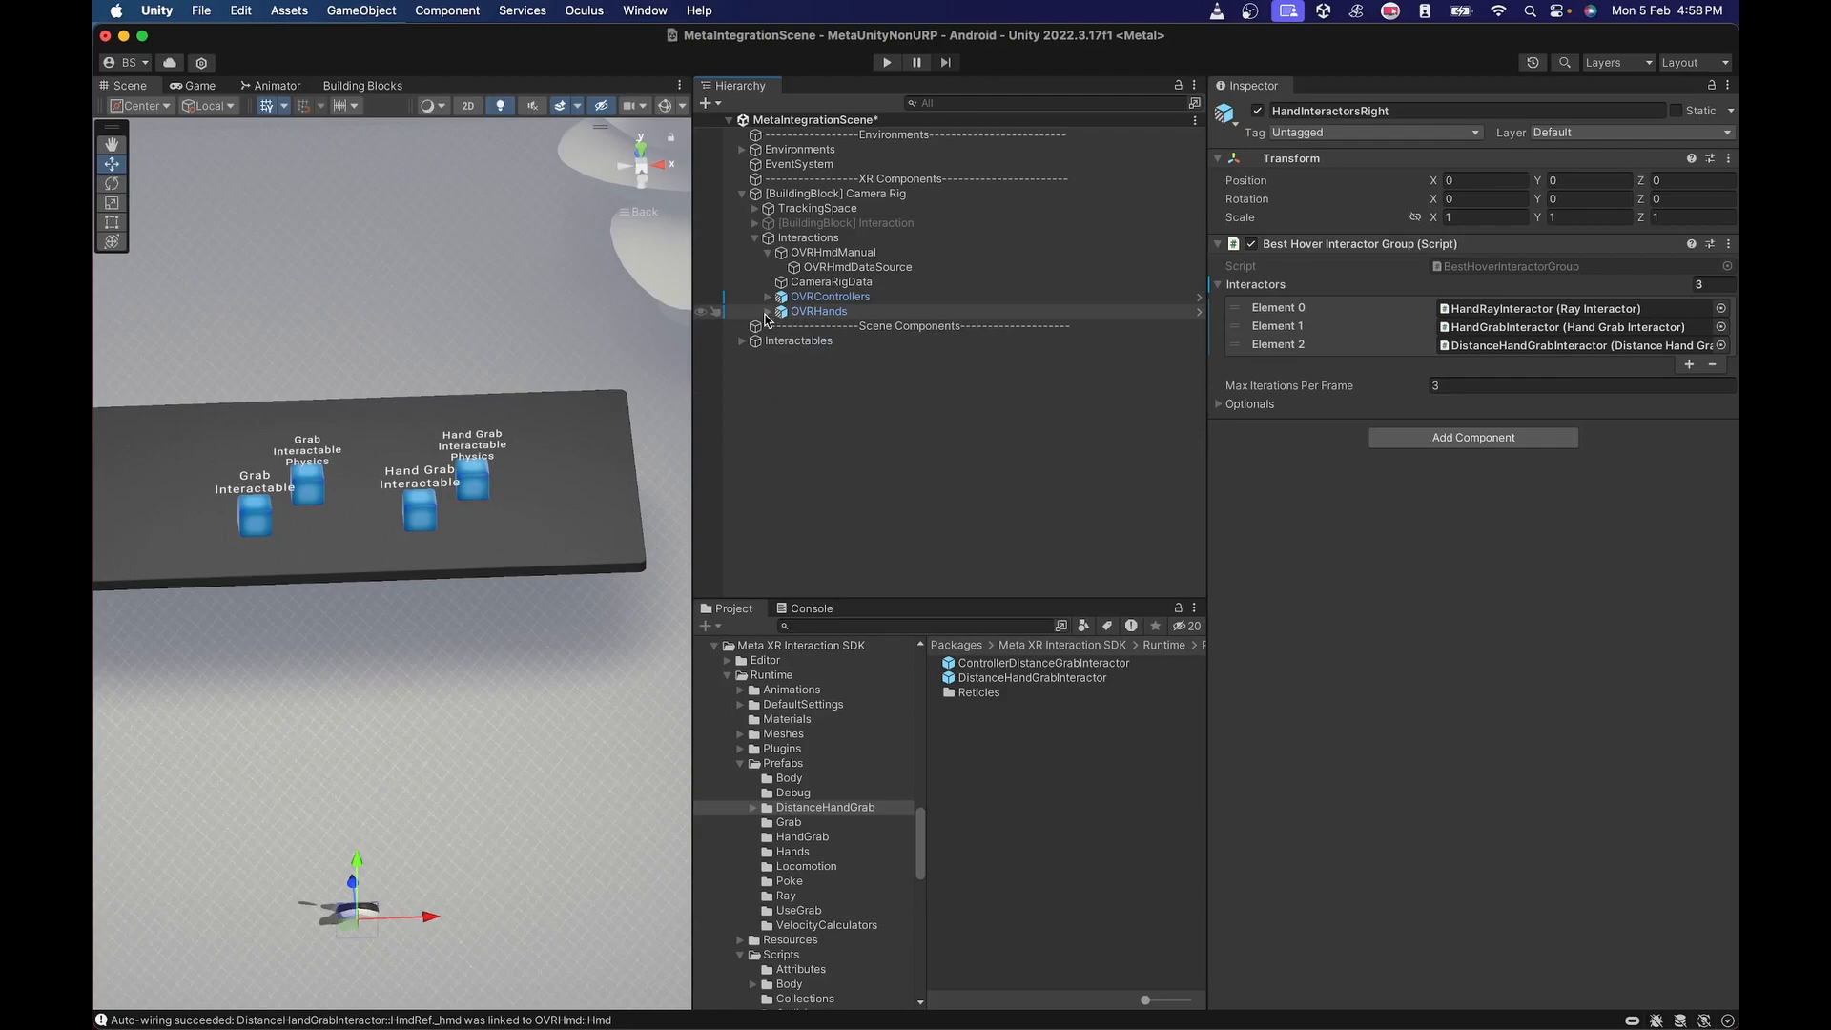
click(766, 312)
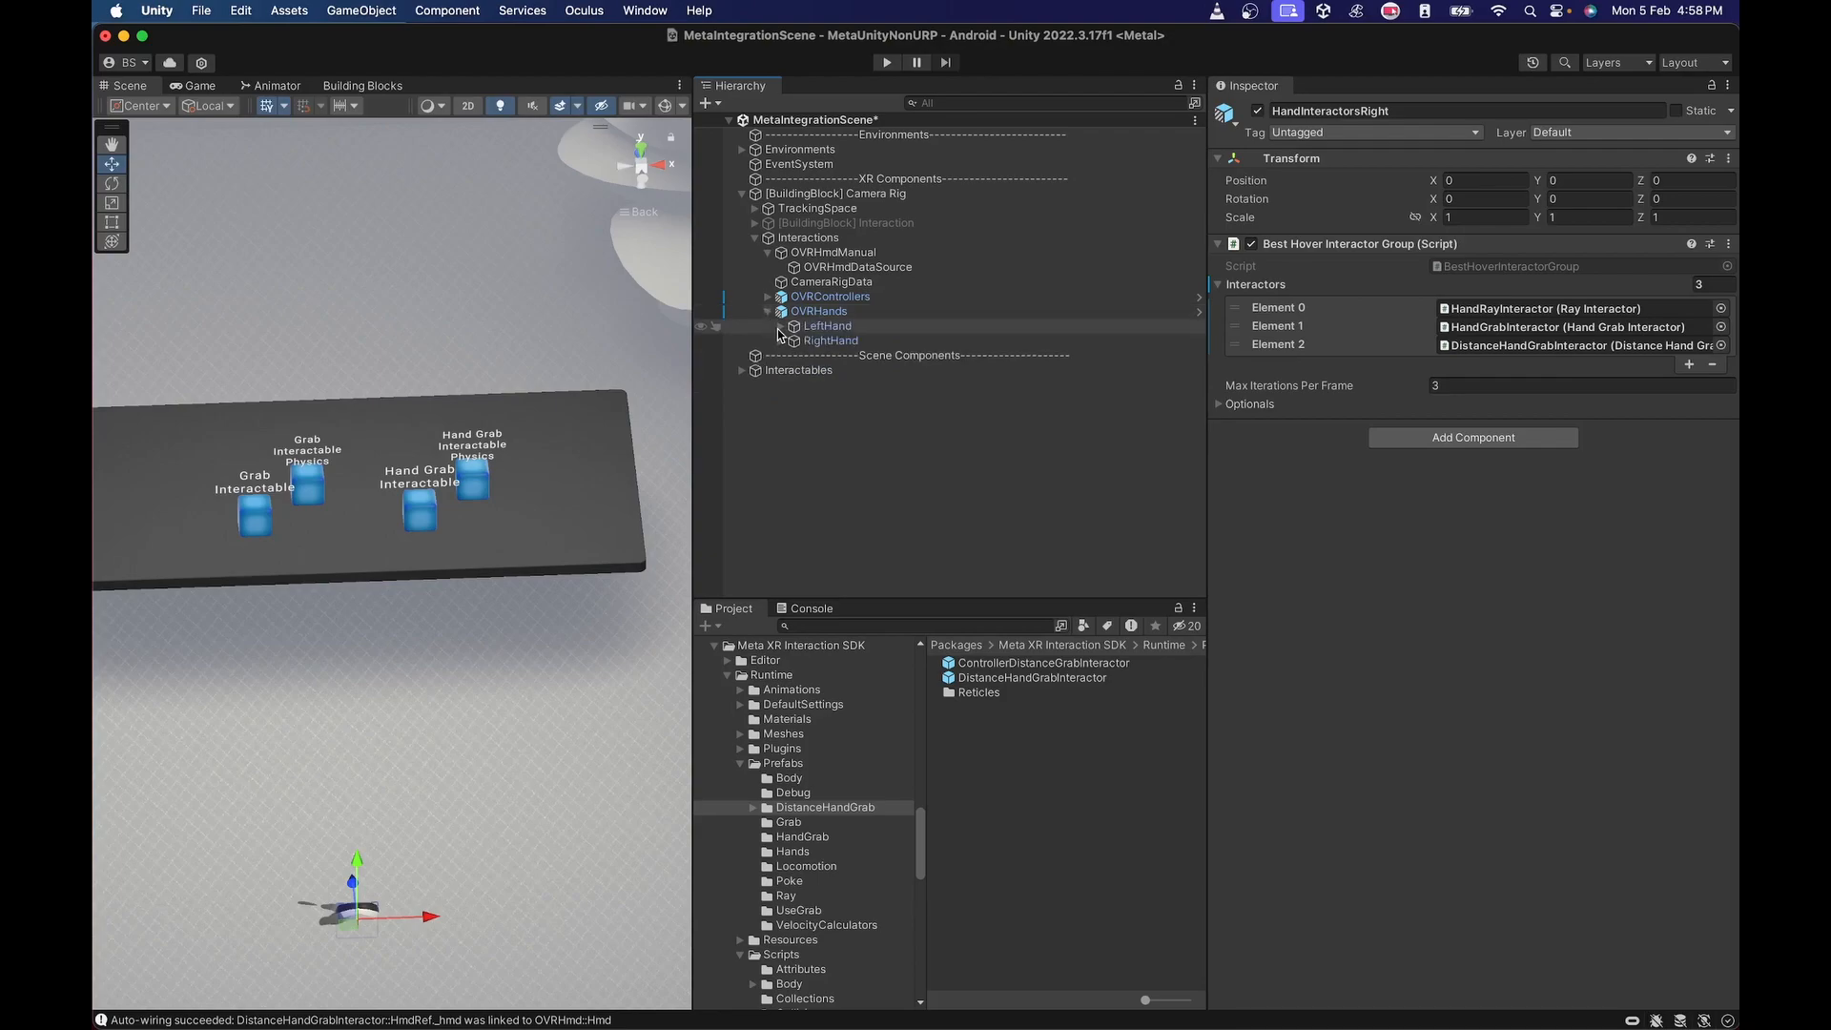
click(780, 327)
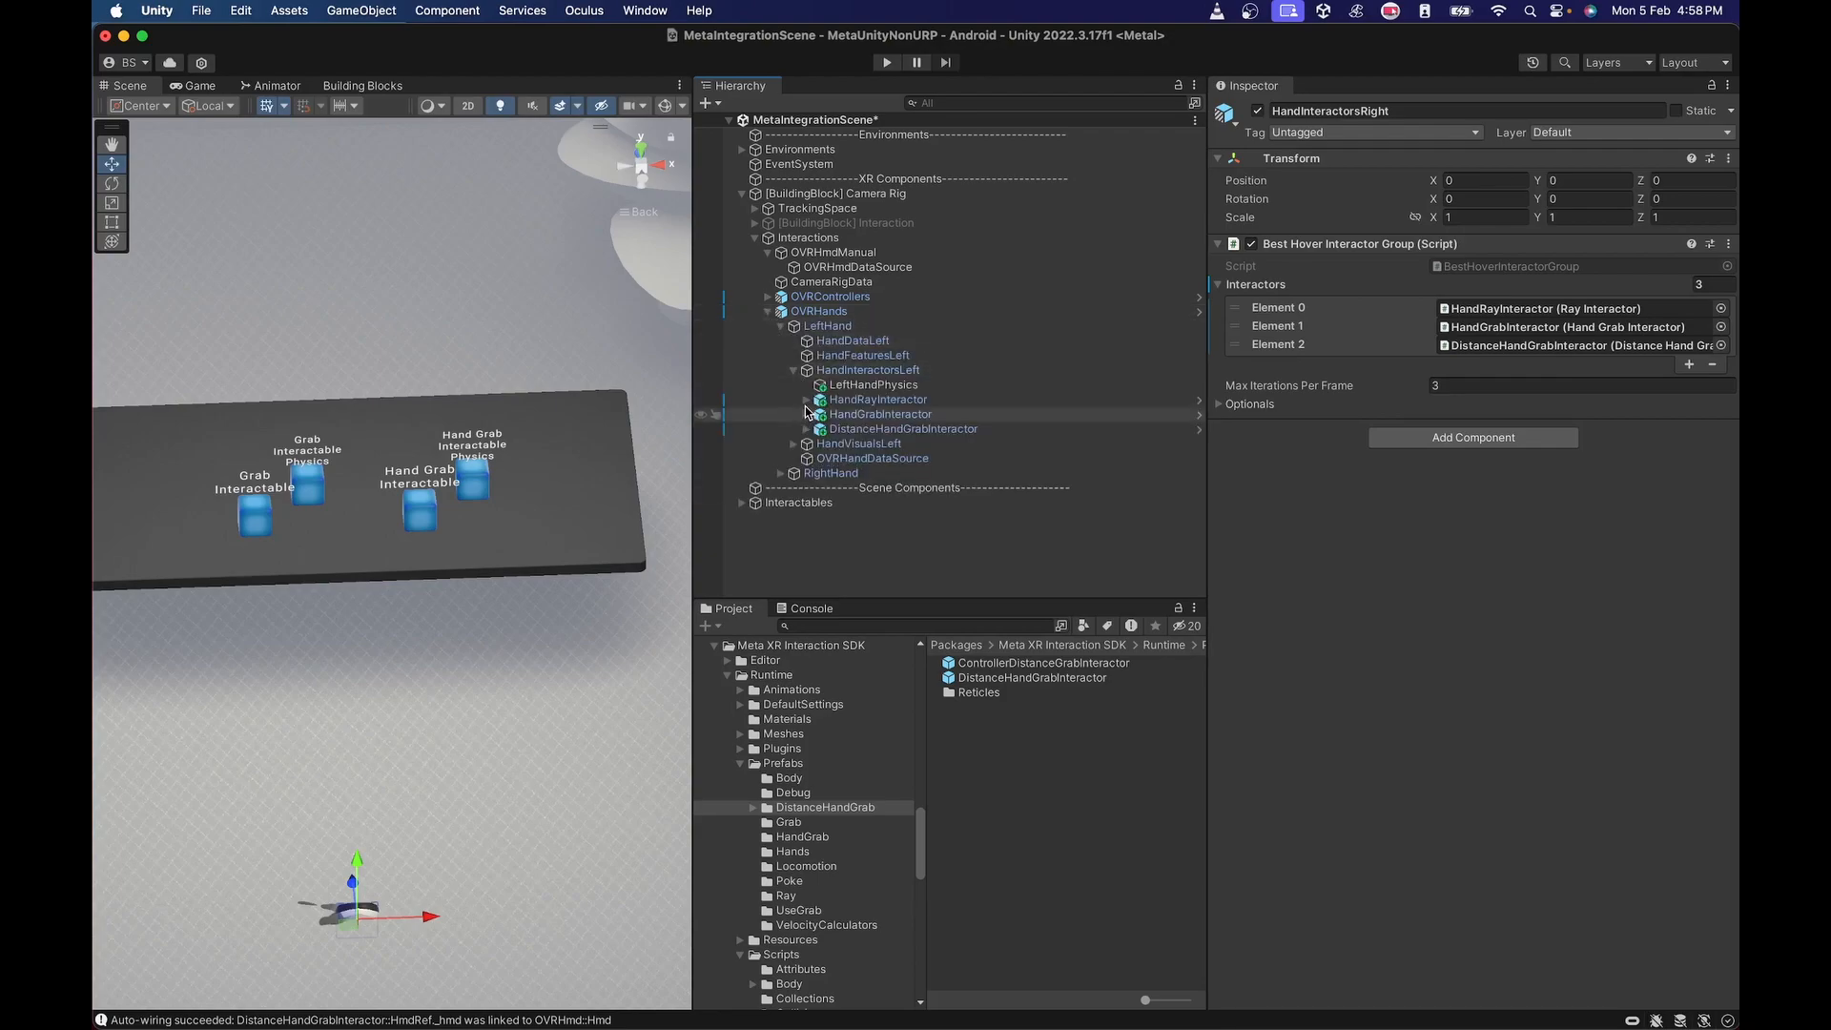
click(807, 430)
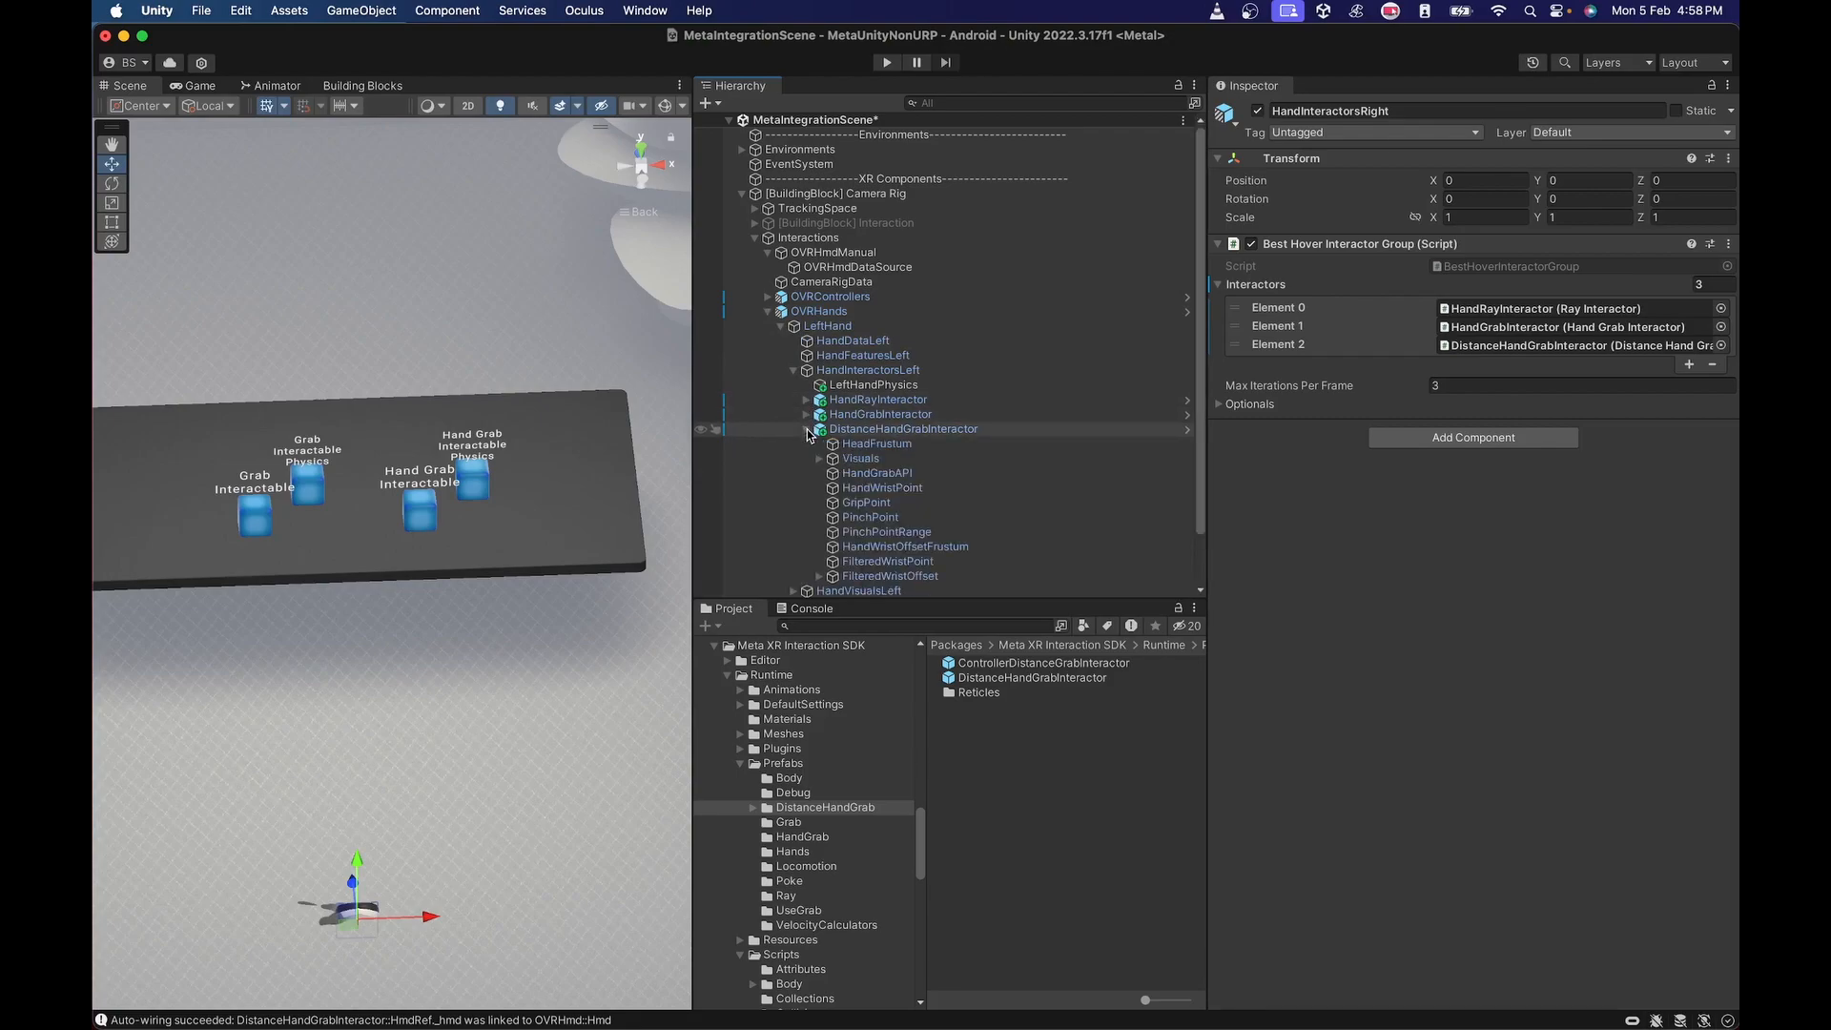
click(885, 463)
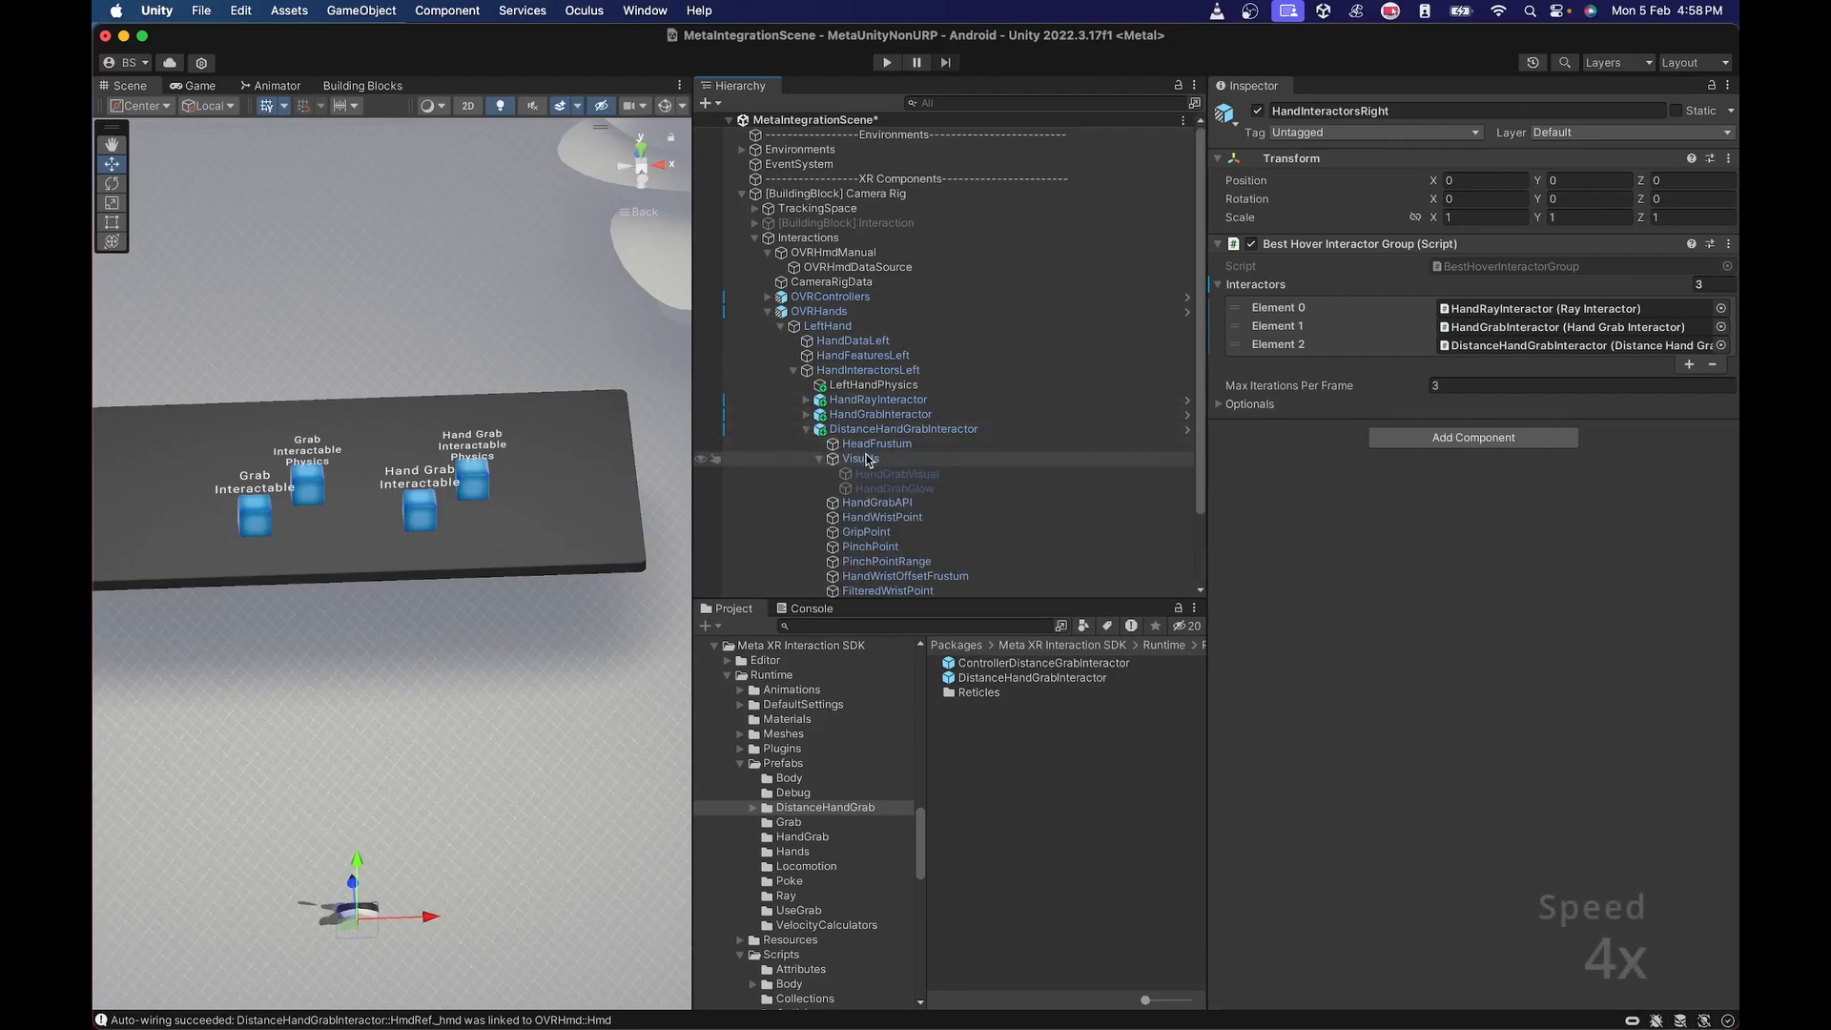
right_click(866, 459)
Copy the DistantLine object from the Visuals of the left controller's distance grab interactor.
click(769, 296)
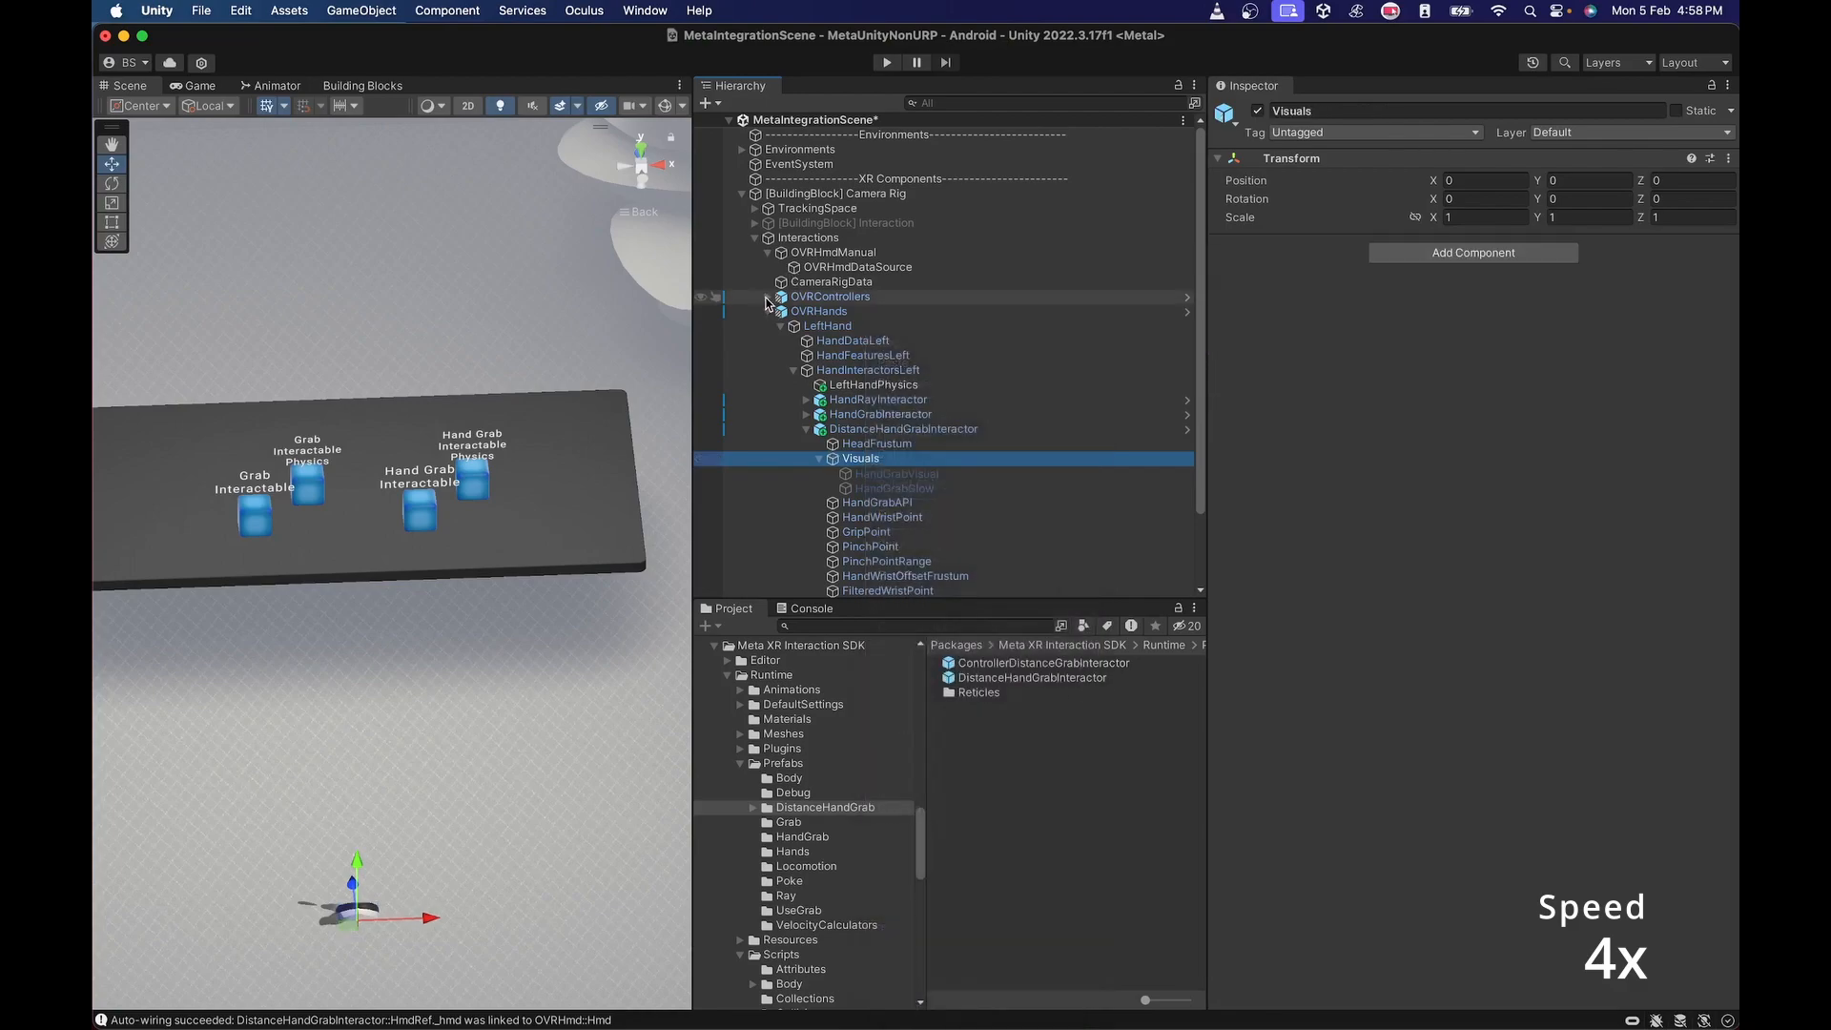
click(768, 297)
click(793, 327)
click(807, 385)
click(859, 459)
right_click(857, 458)
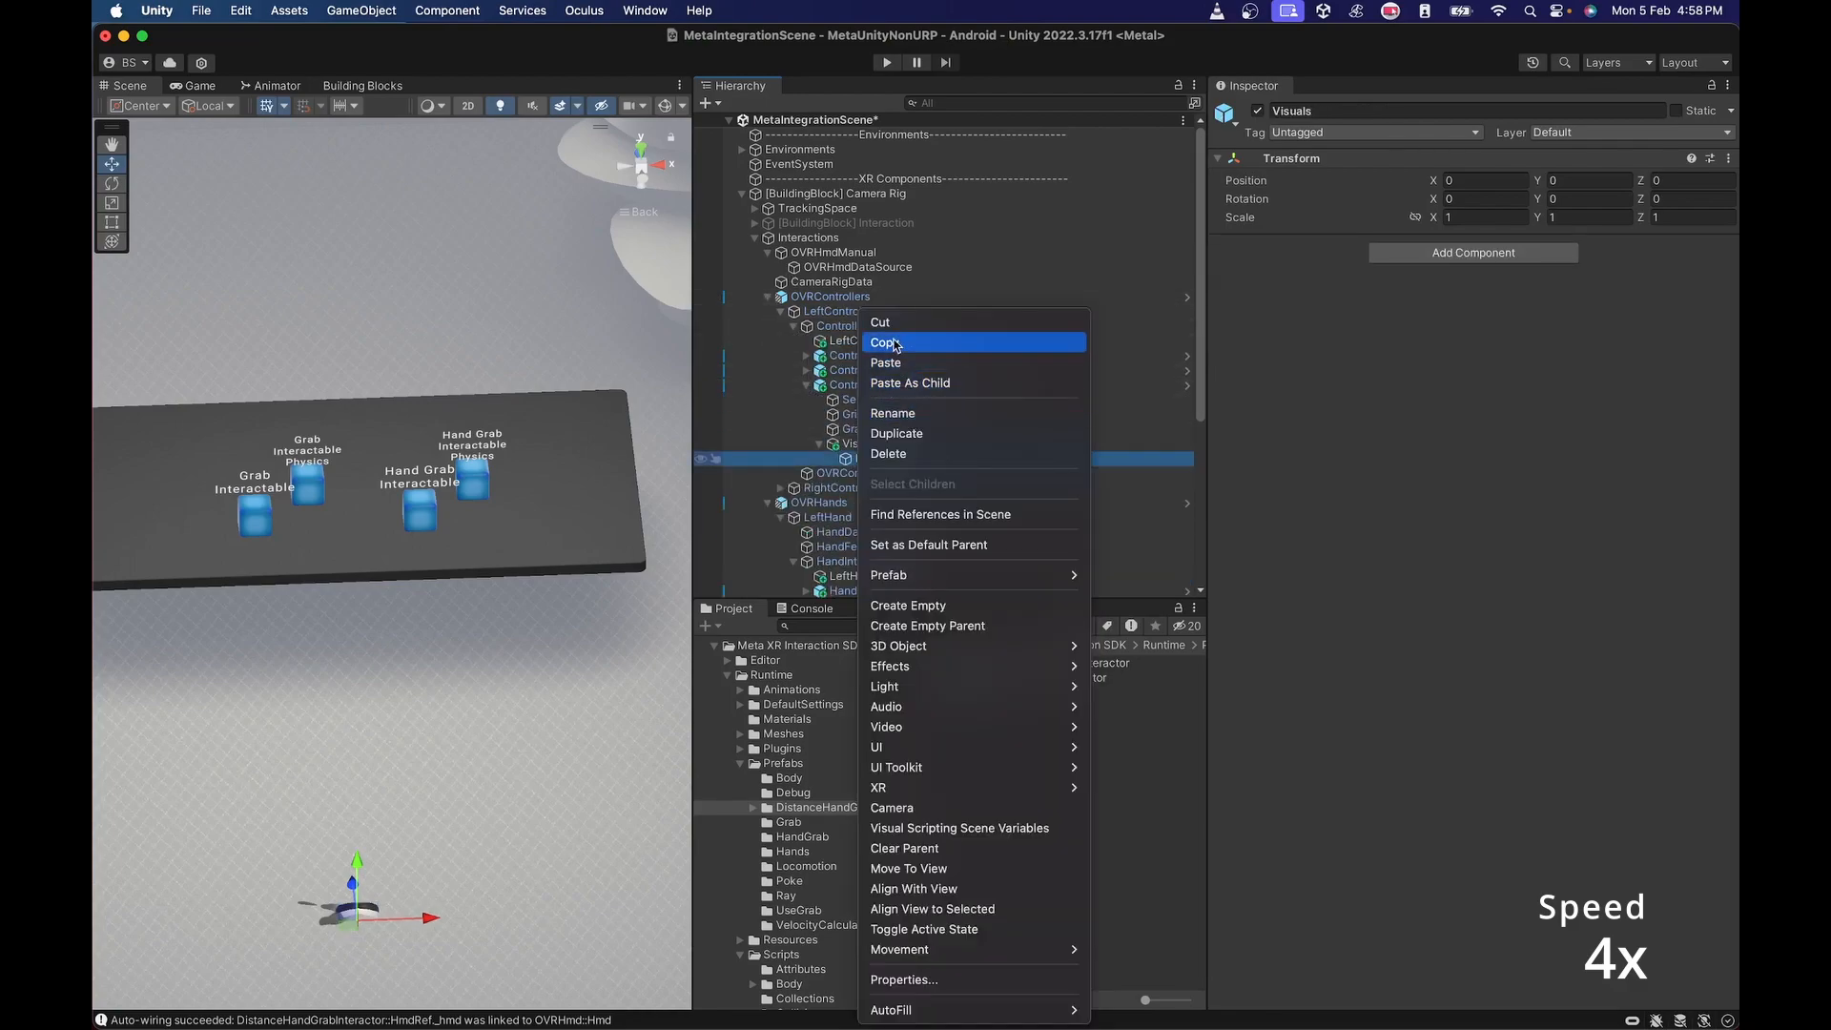
click(873, 344)
Paste DistantLine as a child of Visuals in the left hand's DistanceHandGrabInteractor and assign that interactor as its Distance Interactor.
scroll(865, 337, down, 6)
scroll(844, 249, up, 4)
click(768, 207)
right_click(862, 370)
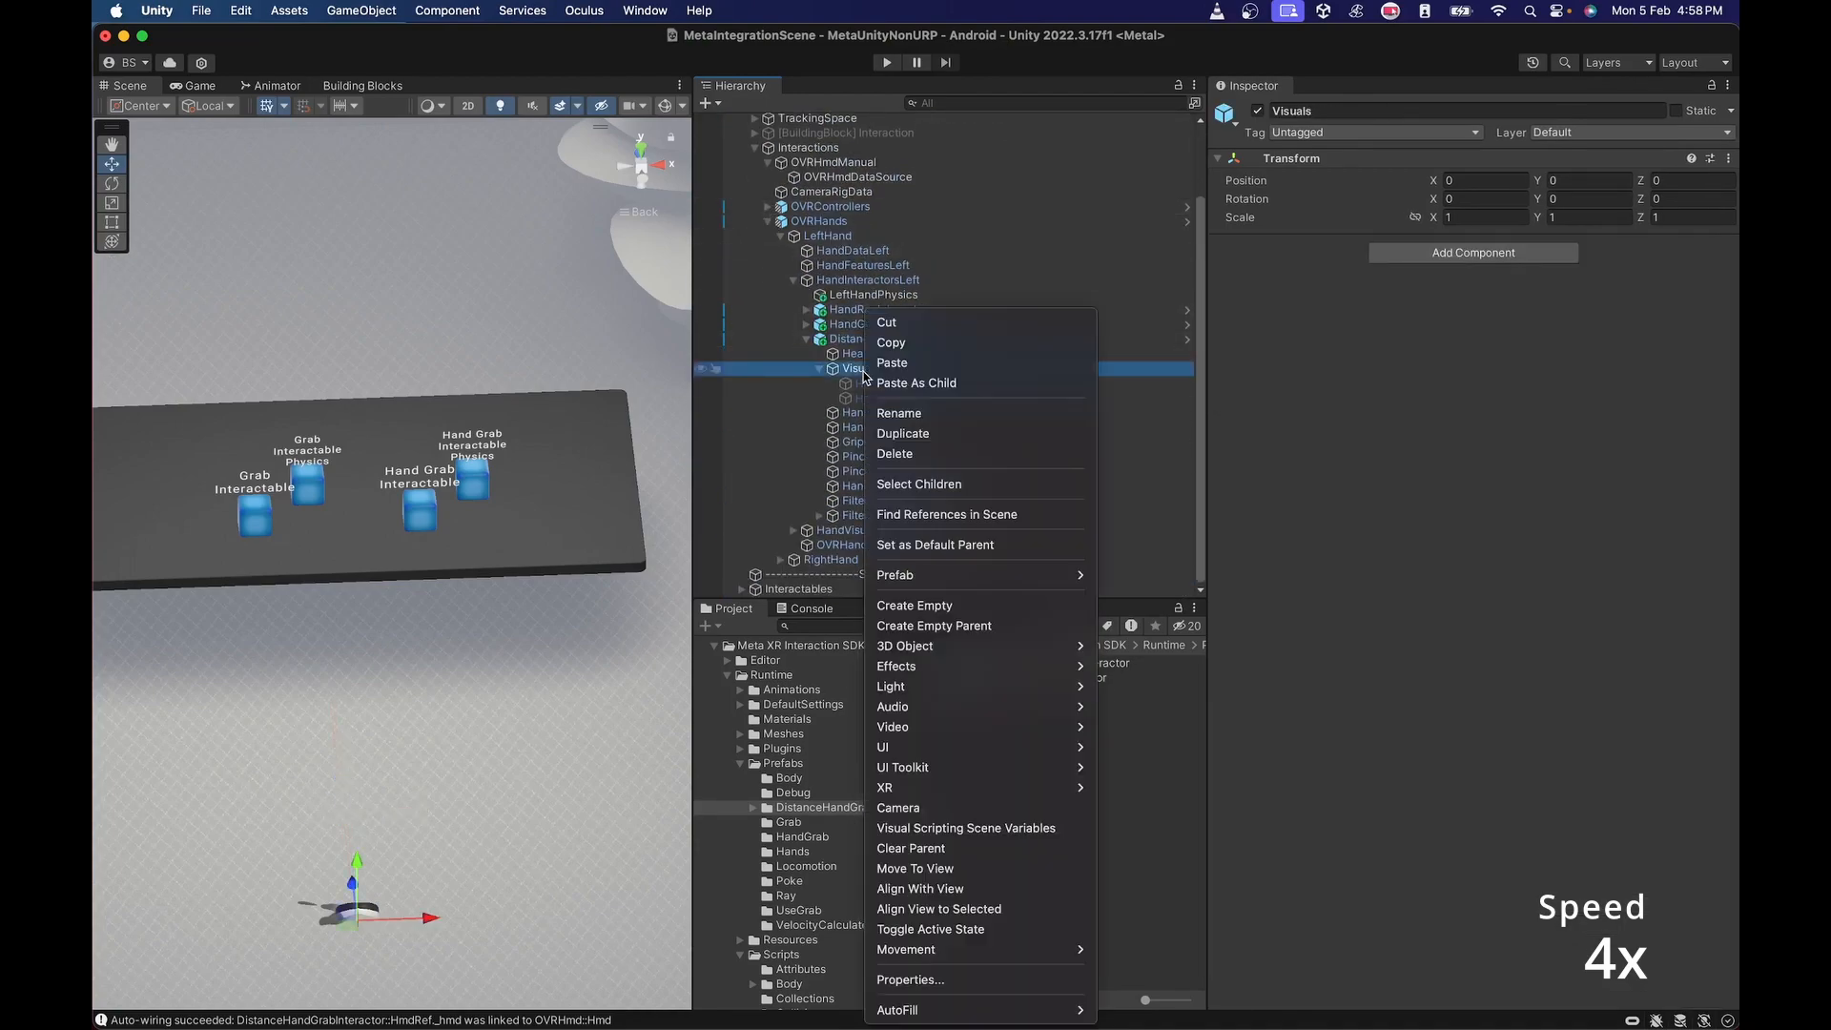
click(885, 378)
drag(904, 338, 1499, 288)
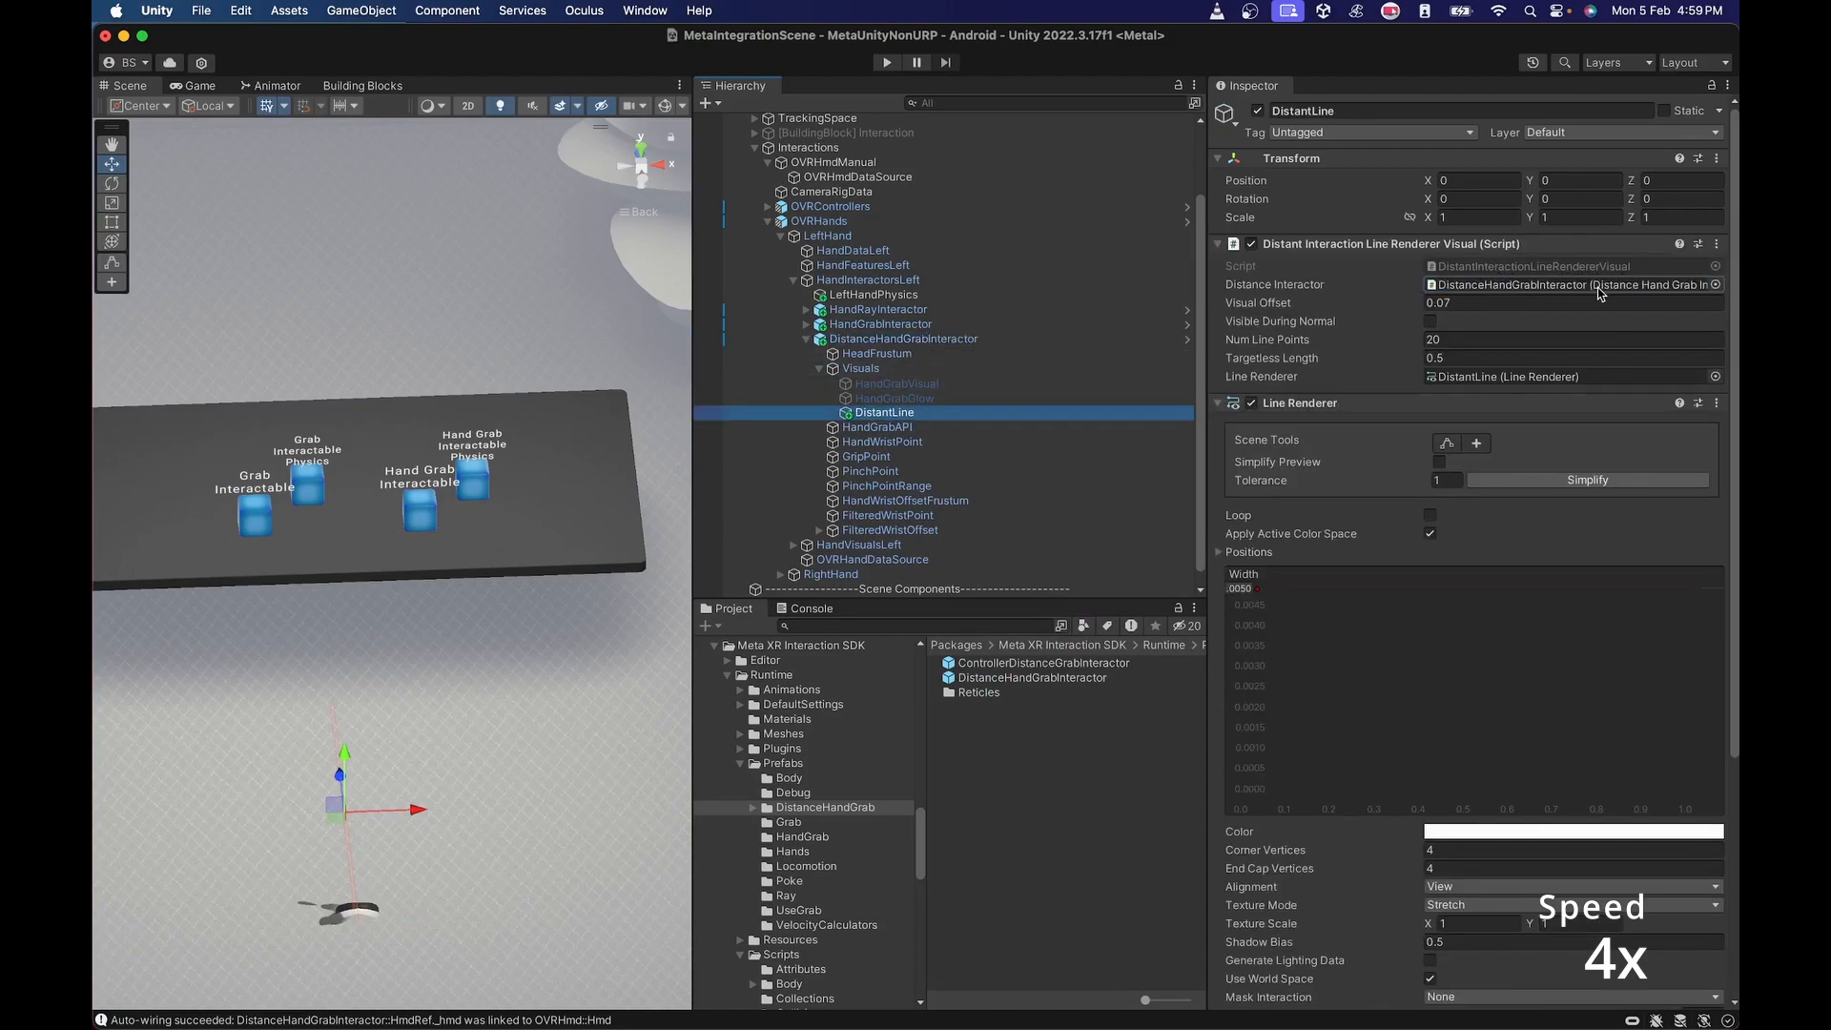
Copy the left hand's DistantLine into the right hand's DistanceHandGrabInteractor Visuals and assign the right hand's interactor as its Distance Interactor.
right_click(873, 413)
click(914, 323)
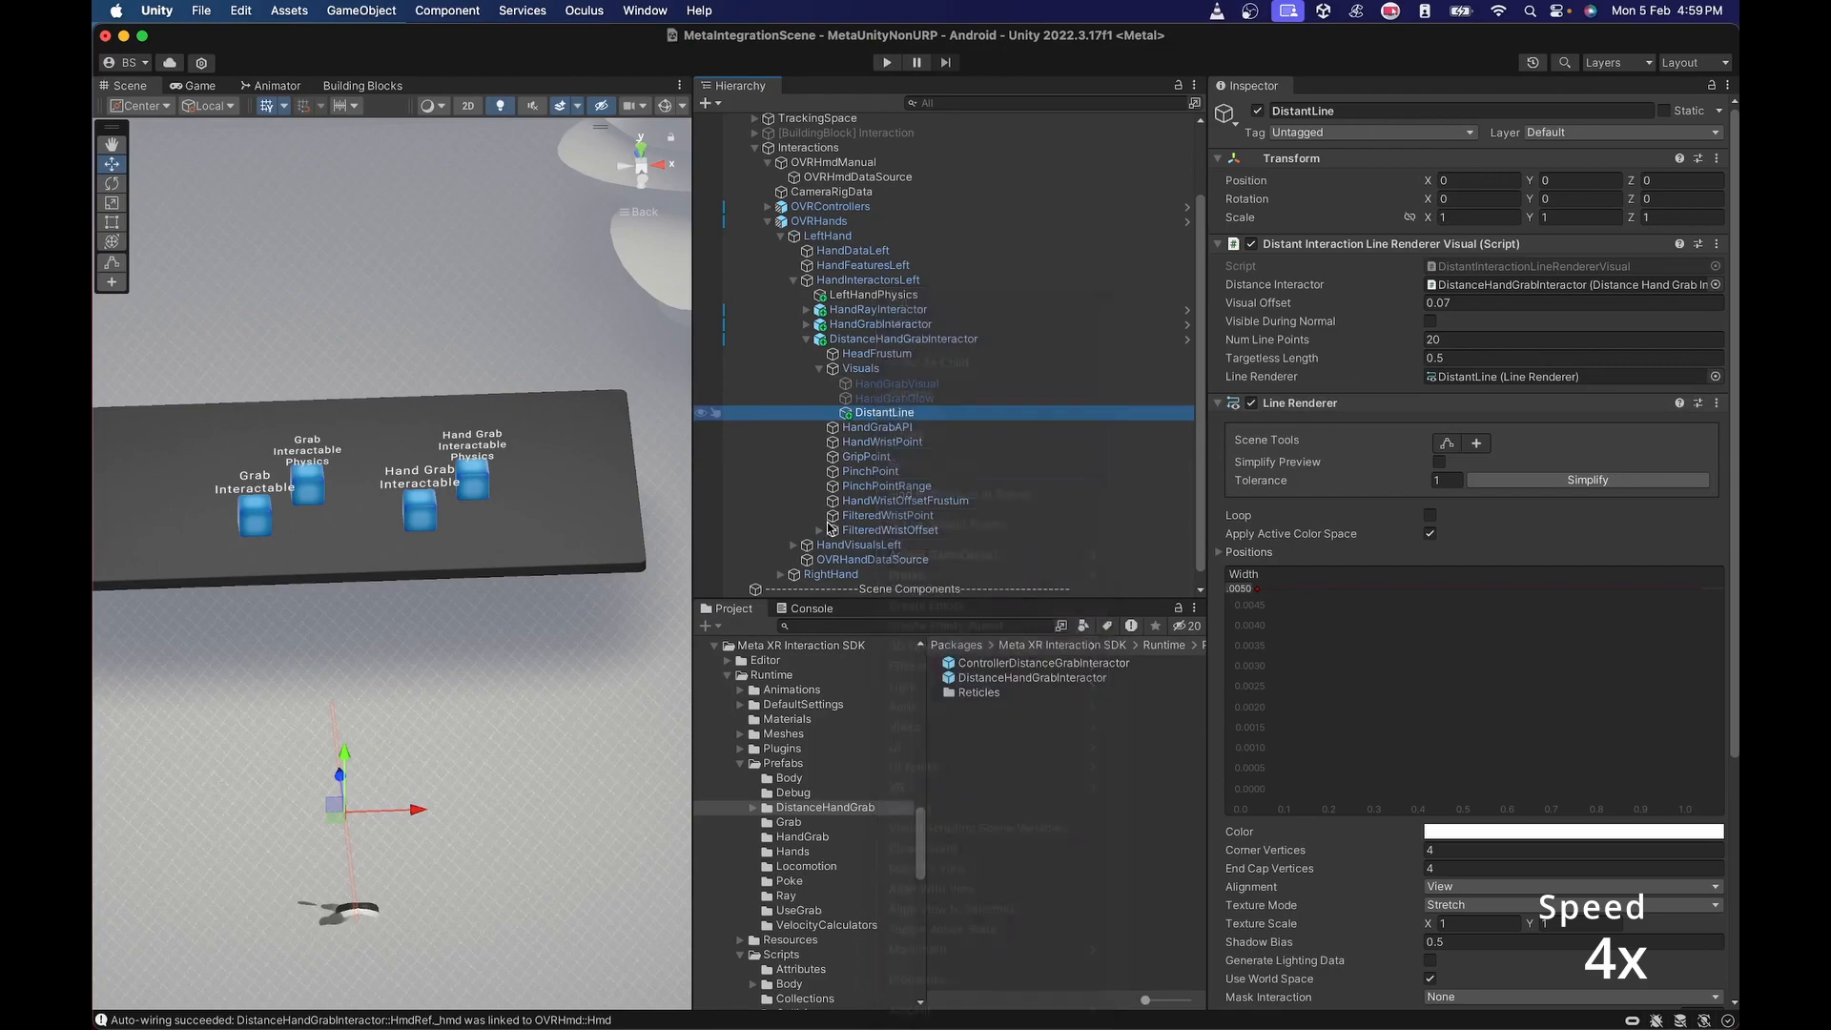
click(806, 339)
click(793, 370)
click(780, 414)
click(806, 517)
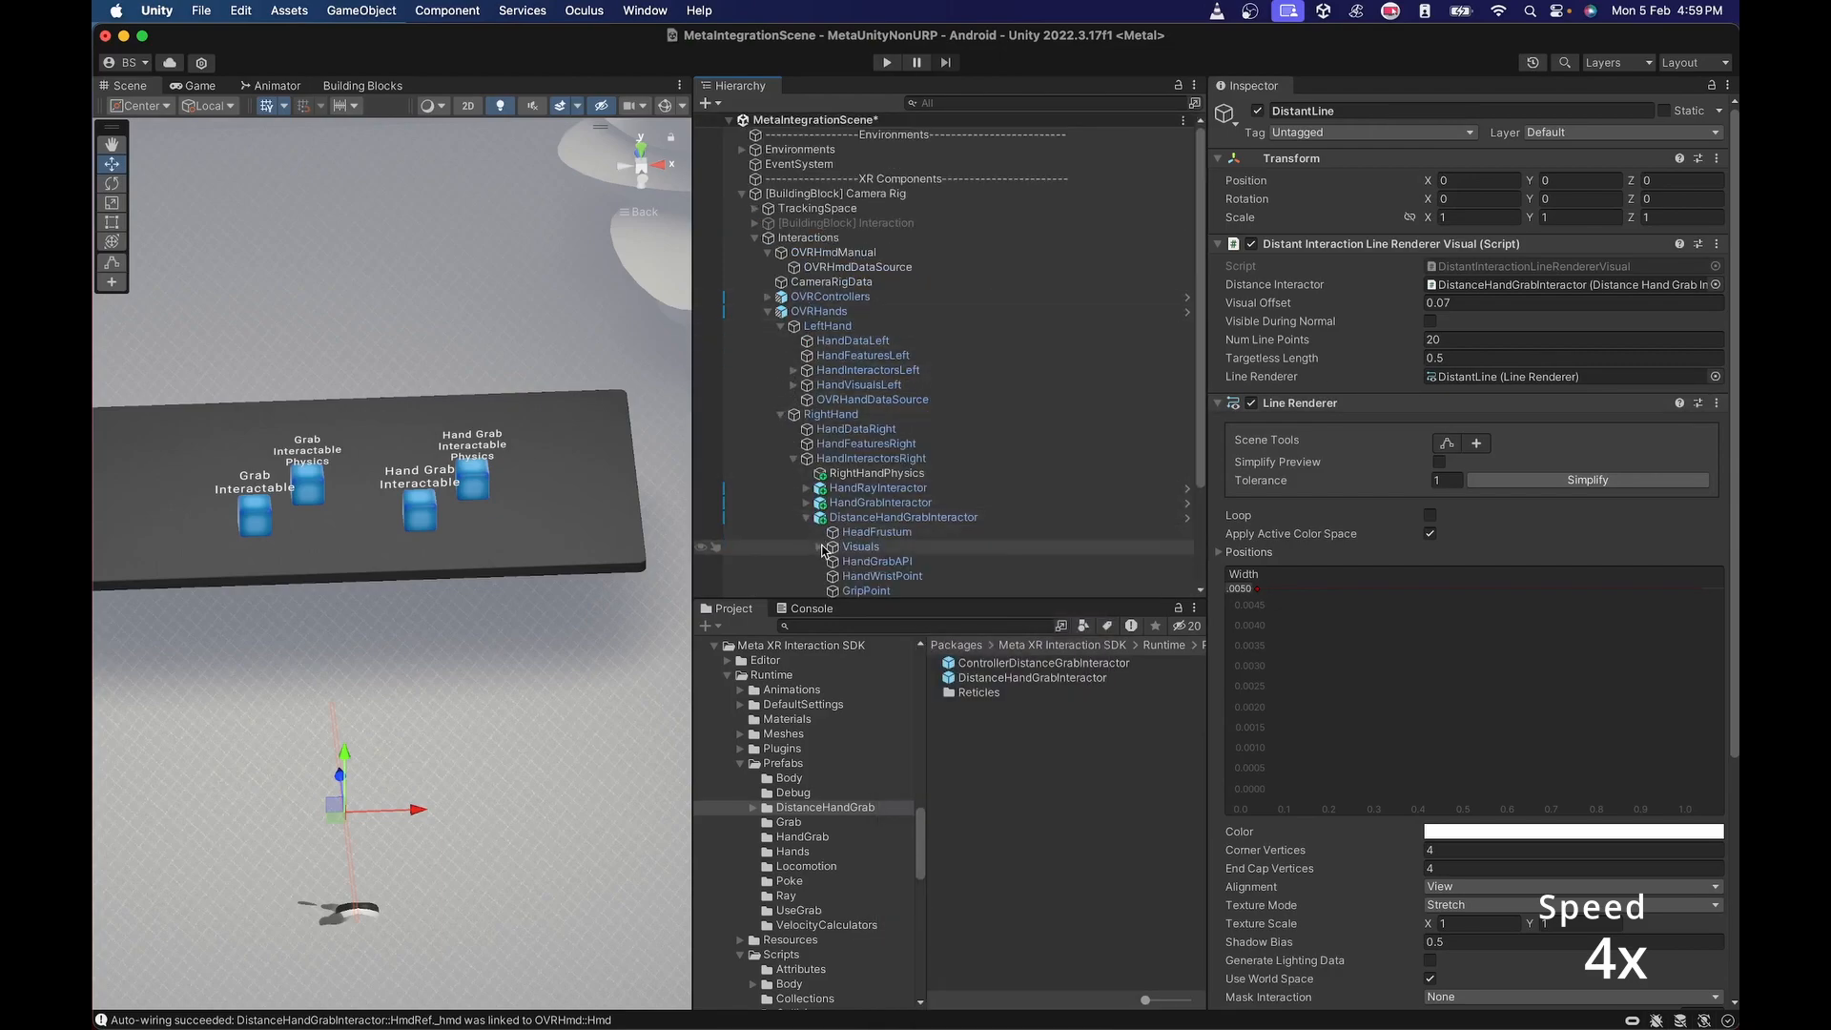
scroll(863, 531, down, 5)
right_click(862, 383)
click(907, 384)
drag(878, 357, 1483, 286)
click(809, 364)
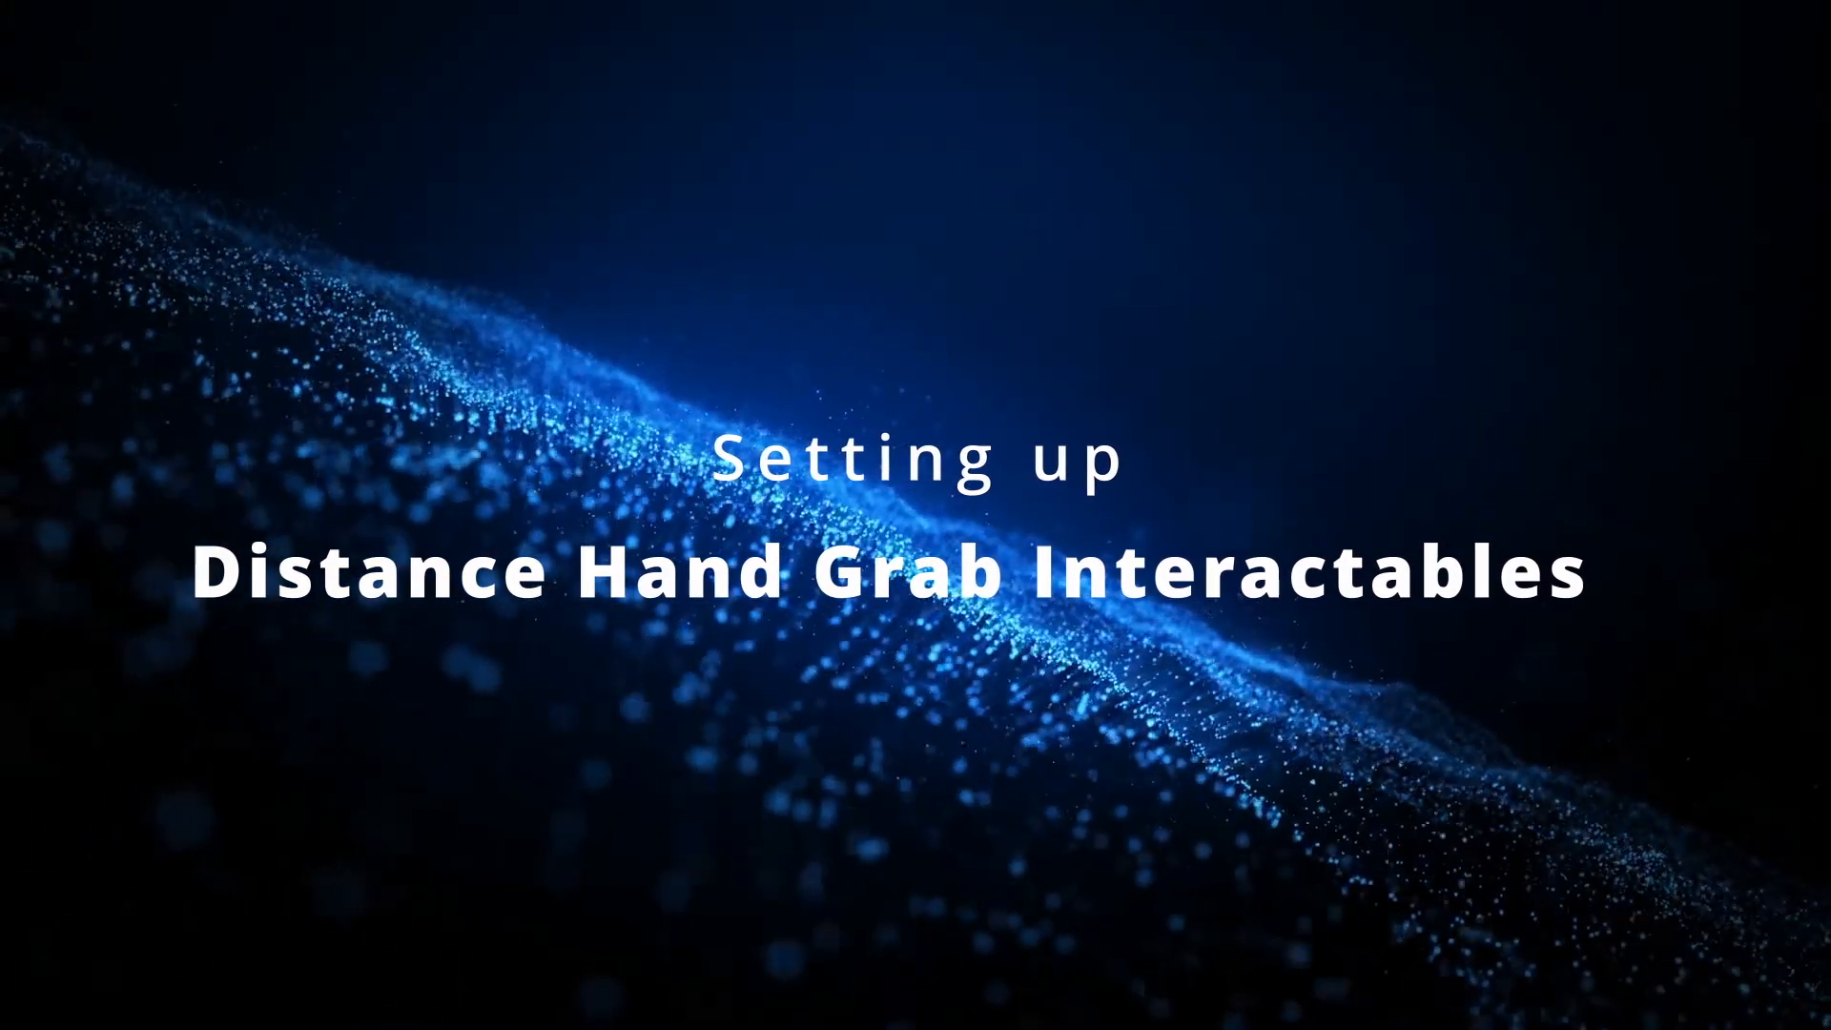
Duplicate the Non-Physics group under Interactables, rename the copy Distant, and expand it.
click(741, 342)
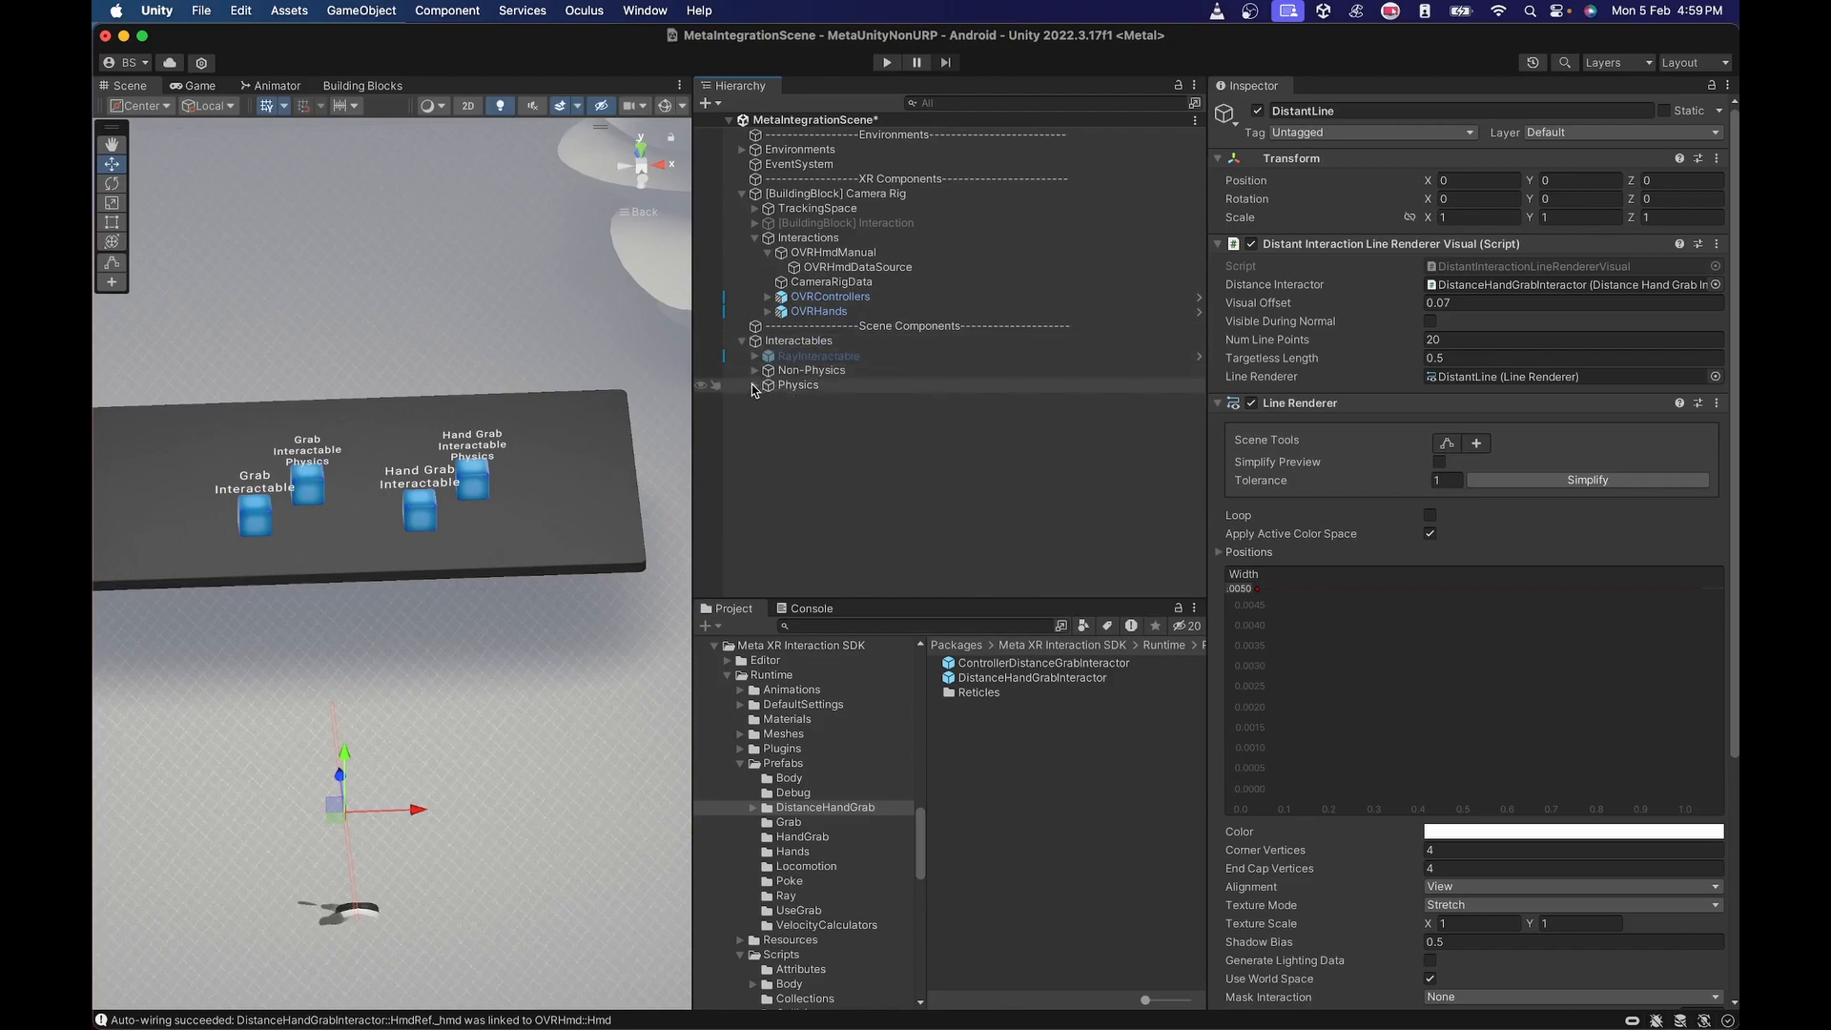
click(797, 373)
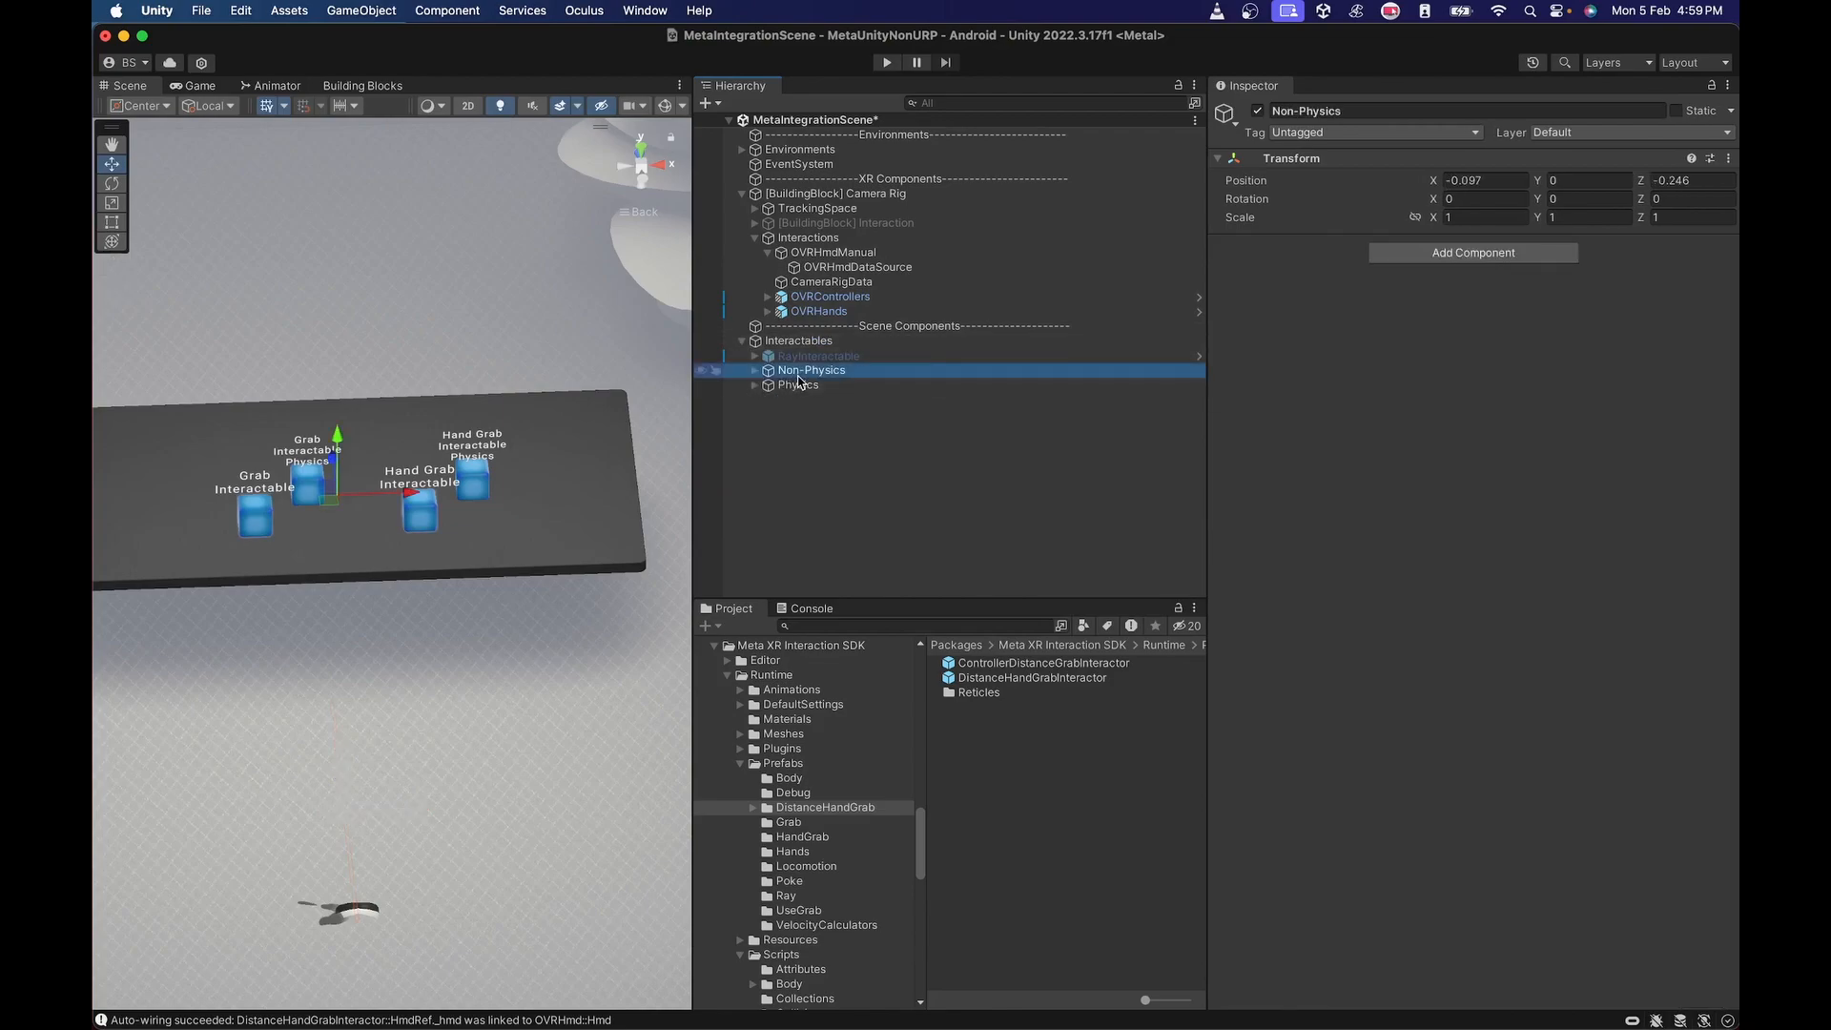
key(super+d)
click(822, 385)
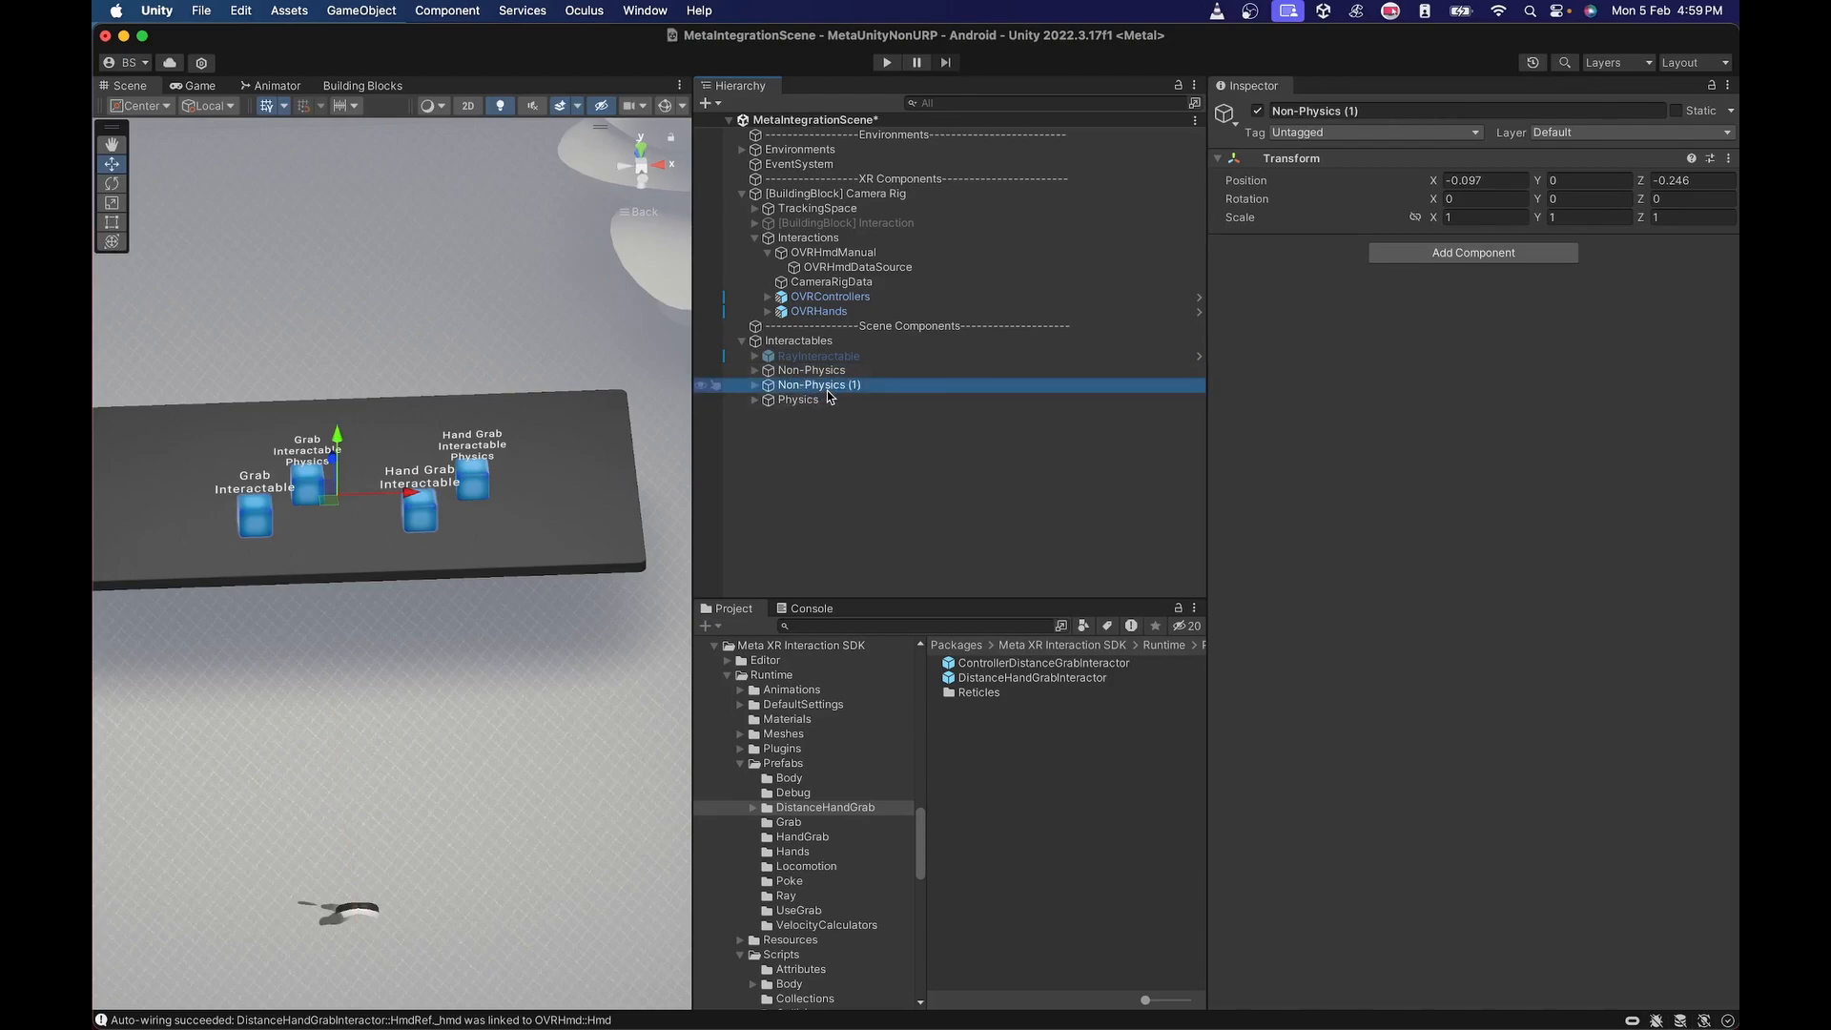
text(Distan)
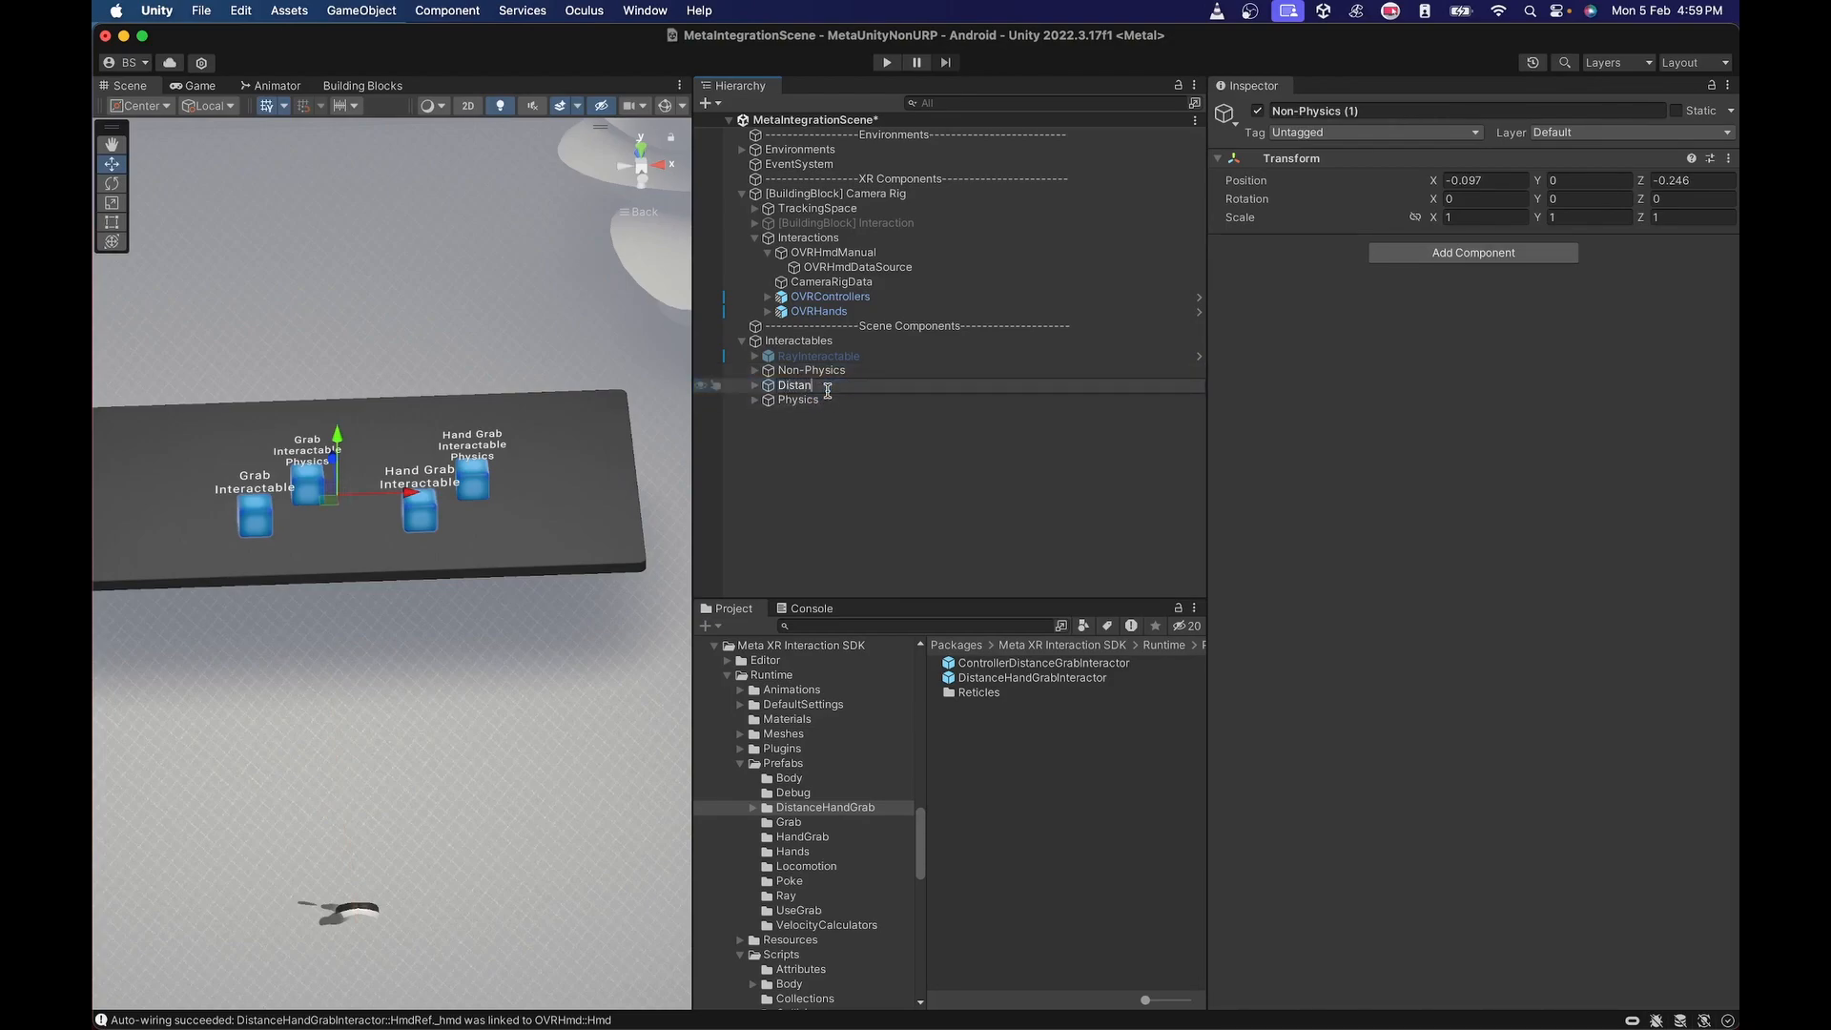
text(t)
key(Return)
click(755, 386)
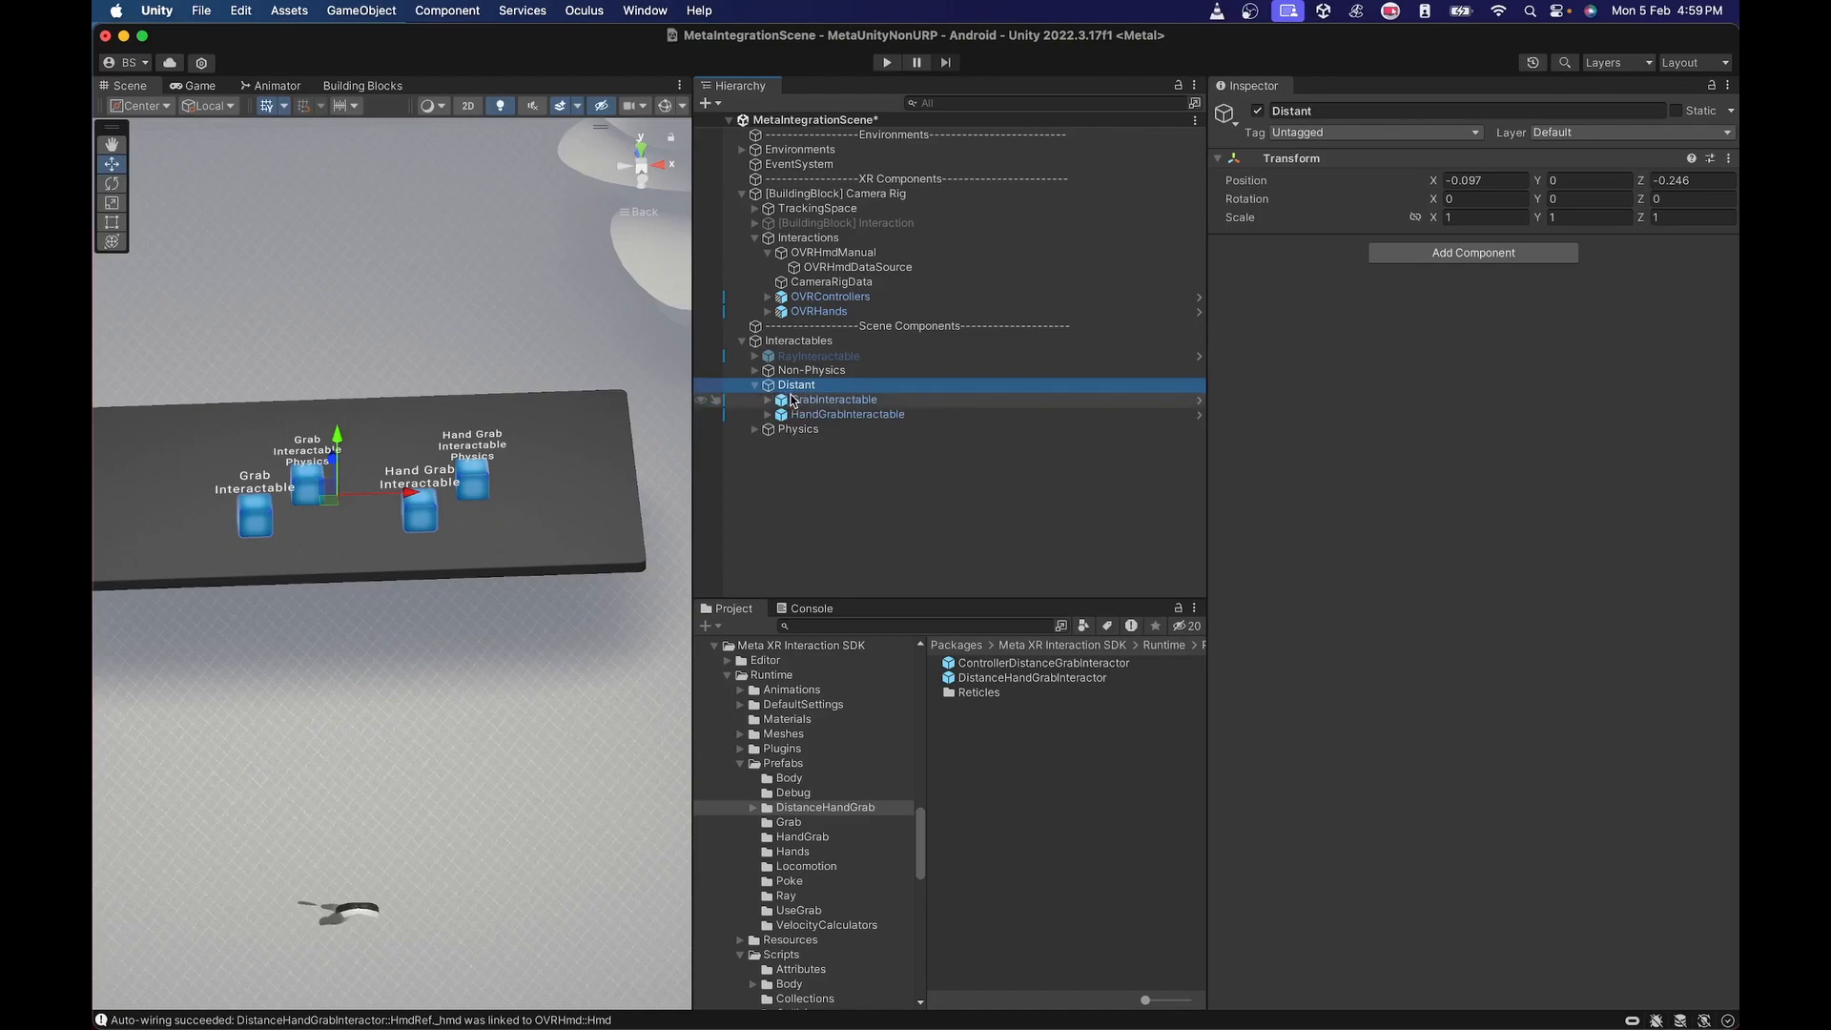
Move the Distant group along Z toward the table's far edge, to about Z 0.303, and view the scene from above.
drag(332, 463, 346, 336)
click(641, 152)
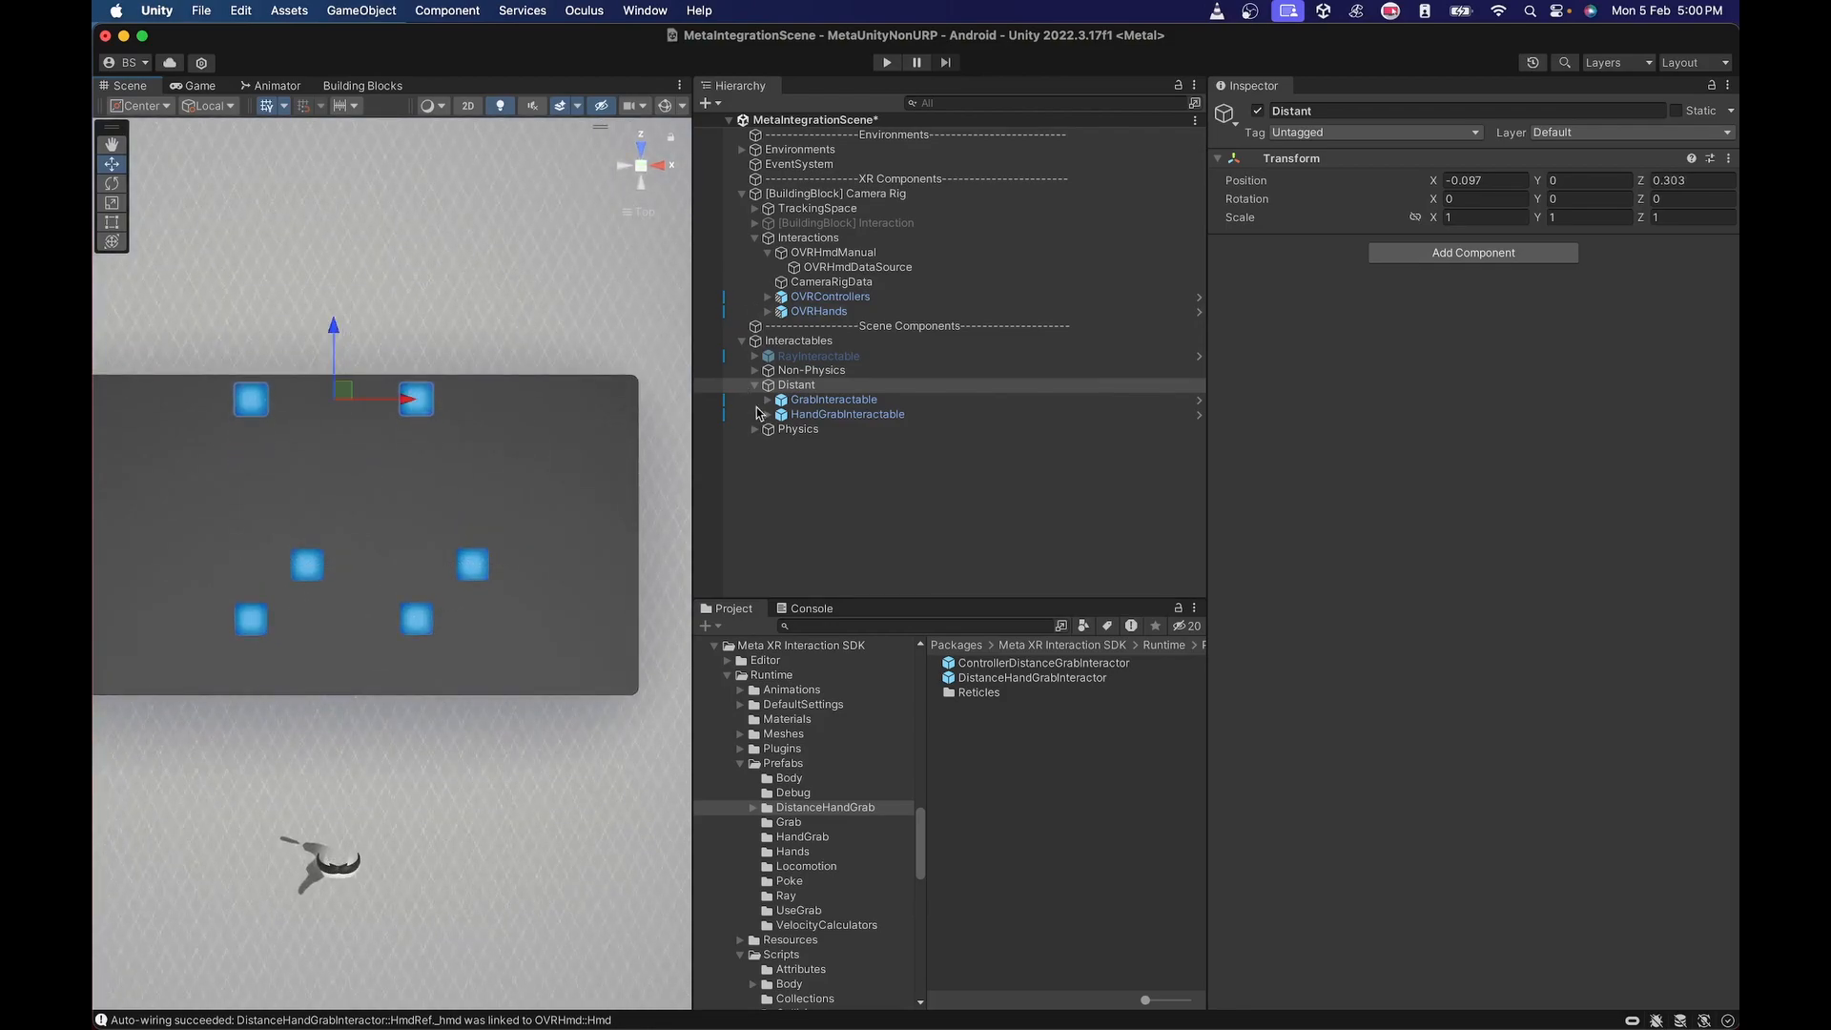
Add a Distance Grab Interactable component to the Distant group's GrabInteractable and move it above the Rigidbody.
click(808, 401)
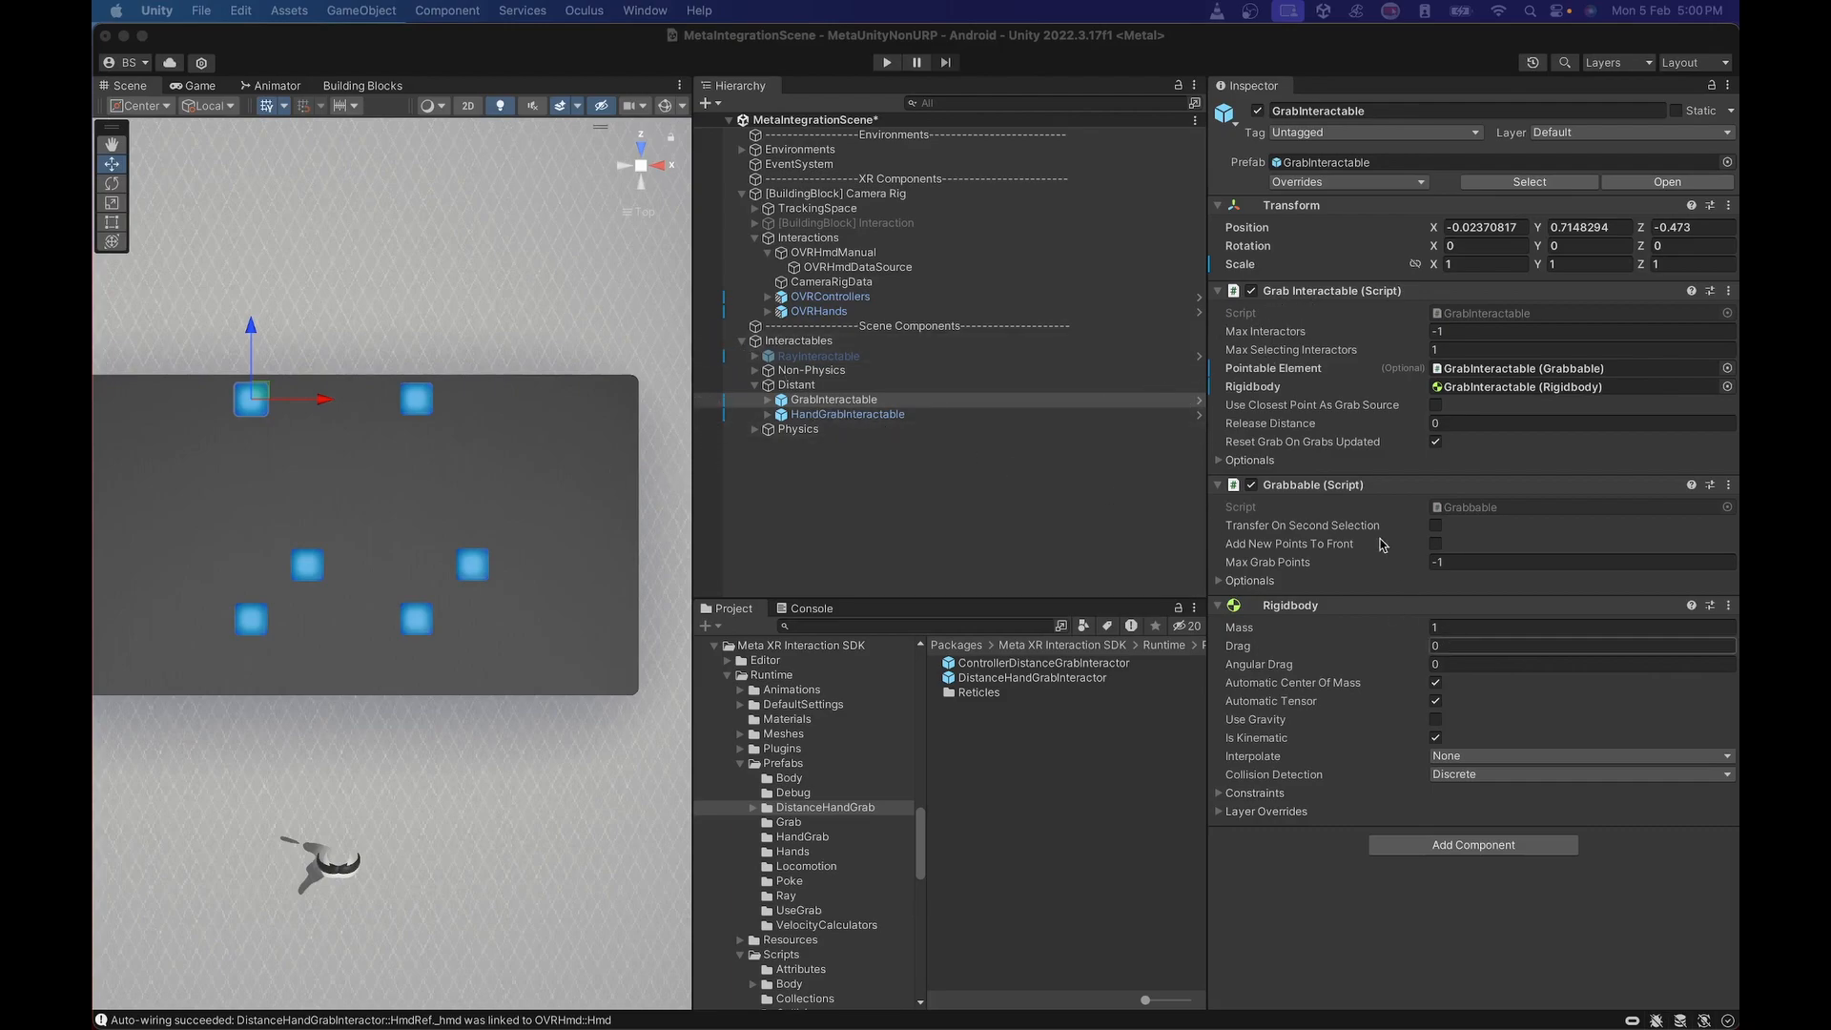
click(1418, 847)
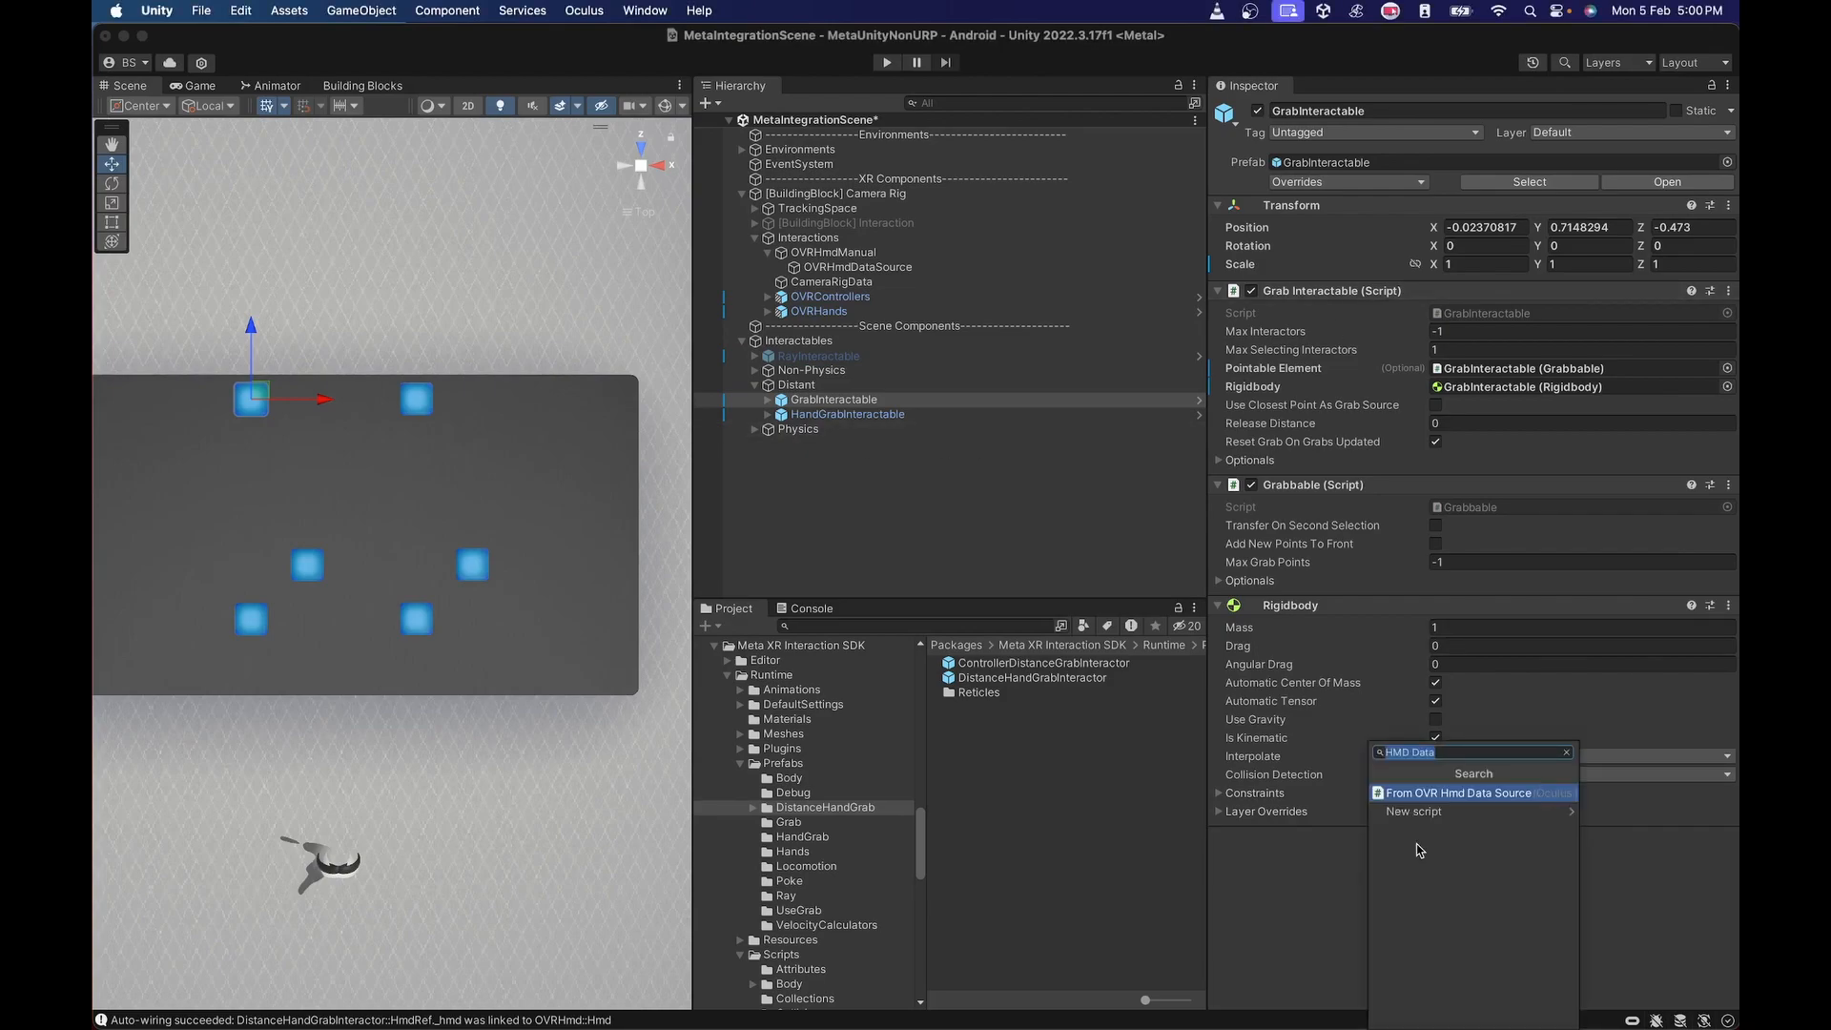
text(Distance)
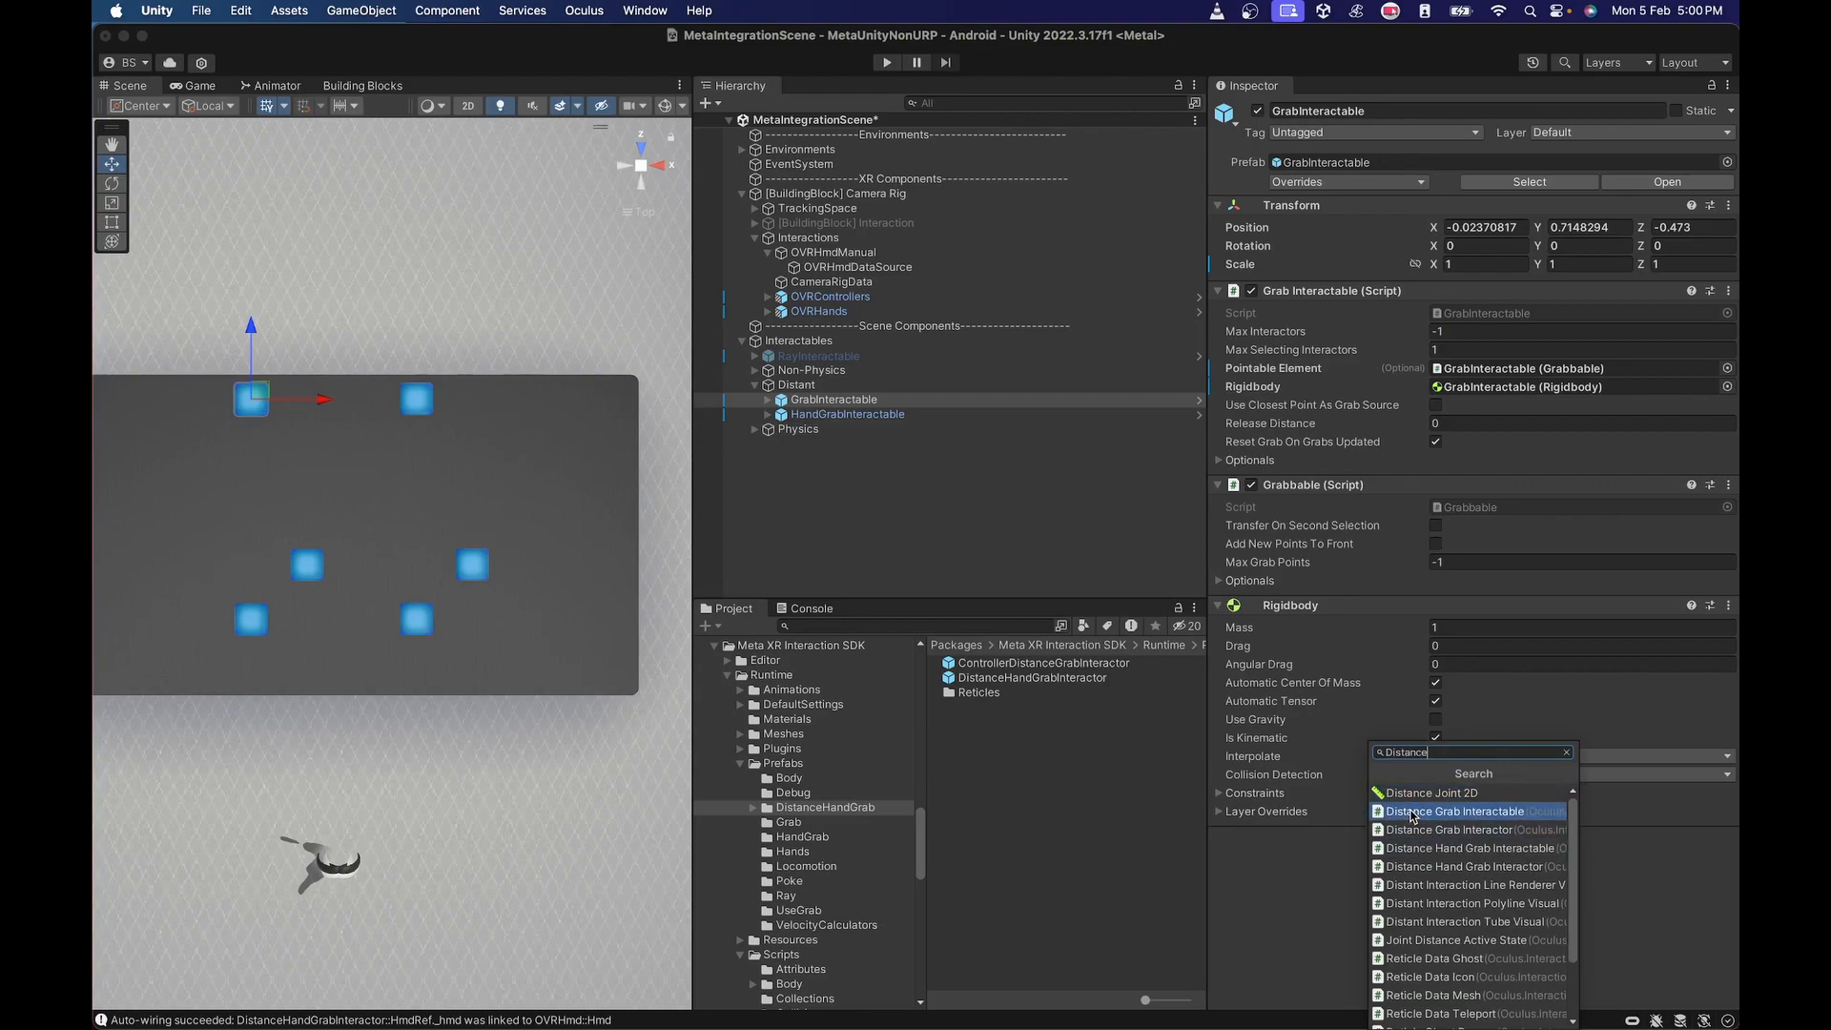
click(1413, 813)
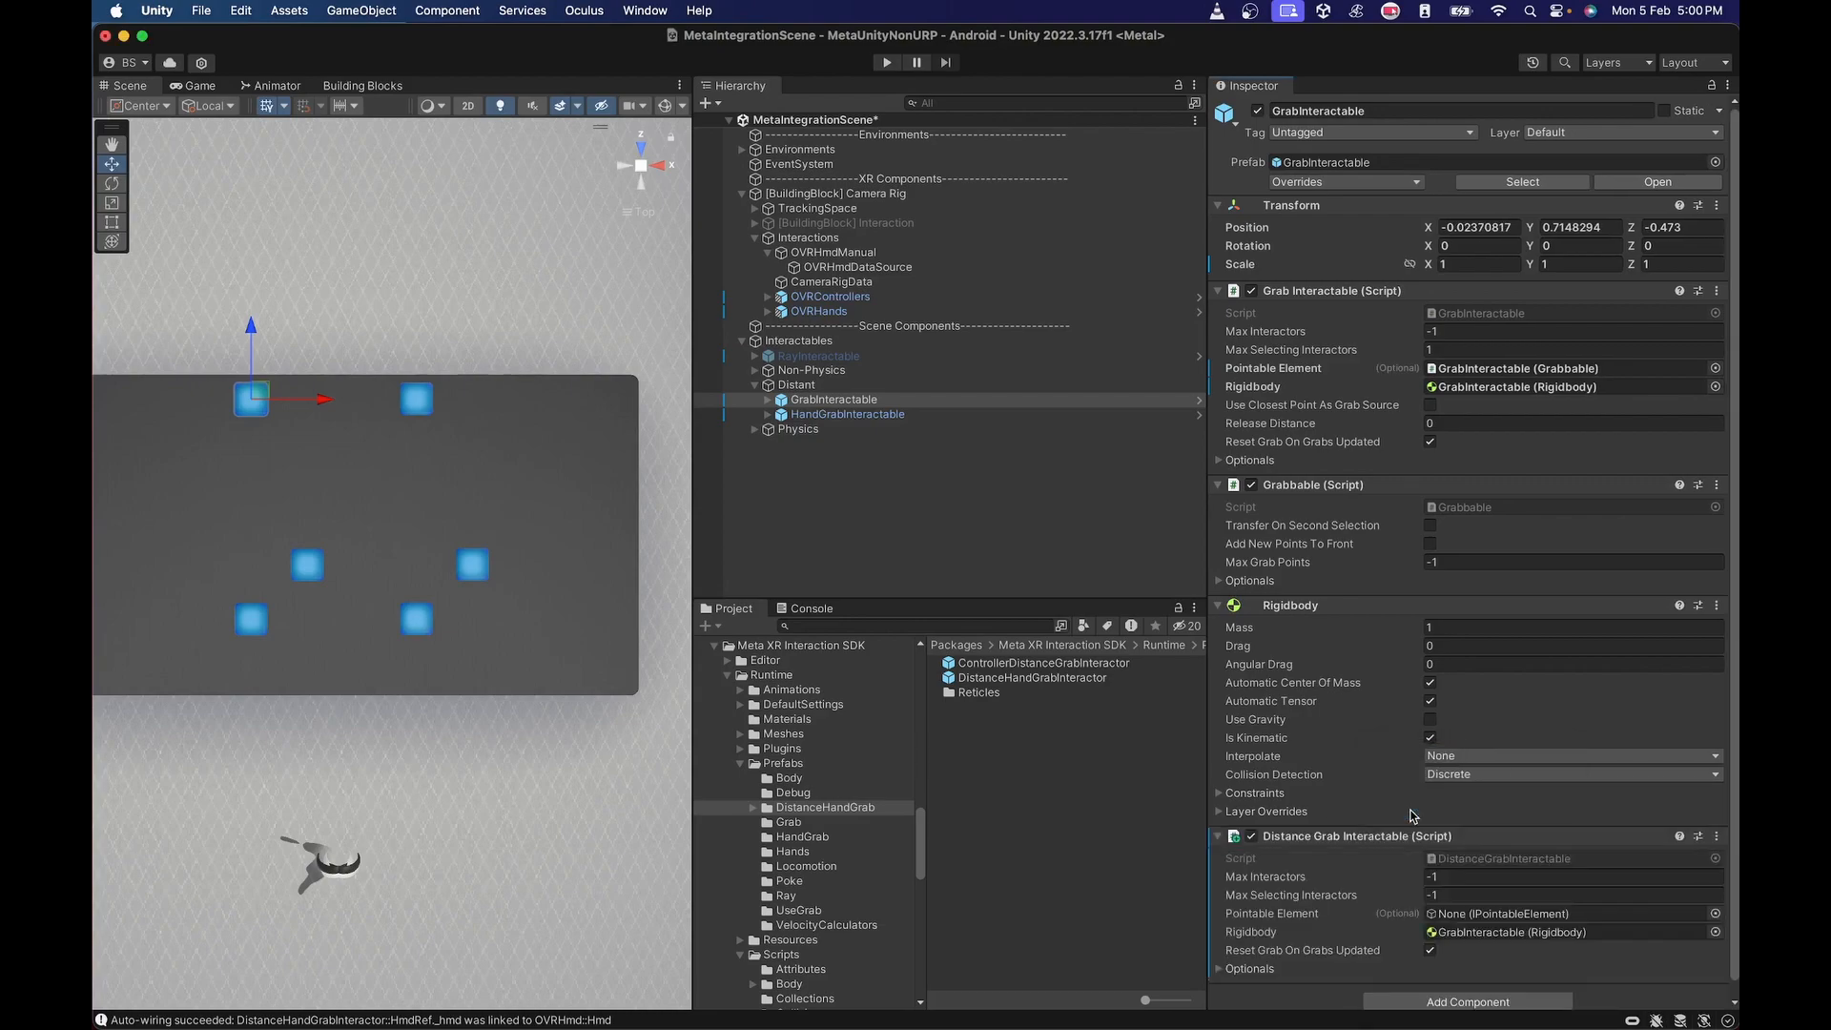
right_click(1340, 841)
click(1369, 849)
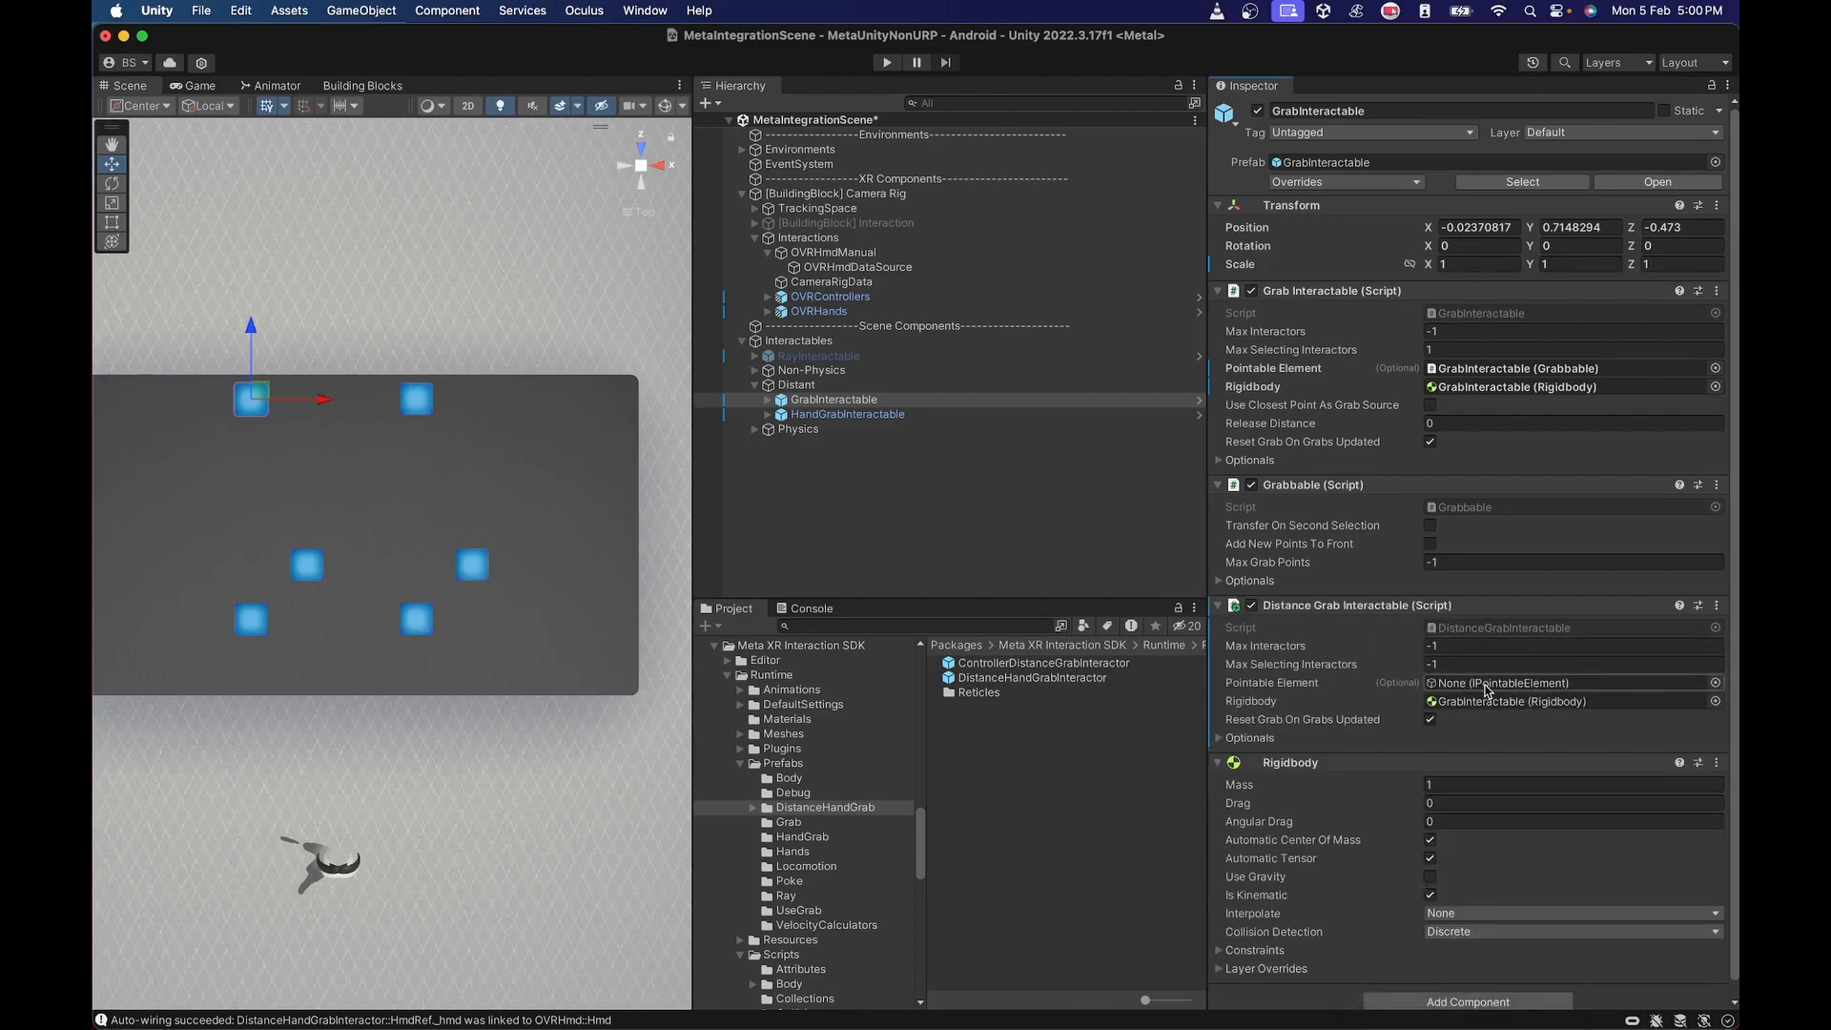
Assign GrabInteractable's Grabbable as the Distance Grab Interactable's Pointable Element, check its Optionals and collapse the component.
drag(1317, 489, 1484, 685)
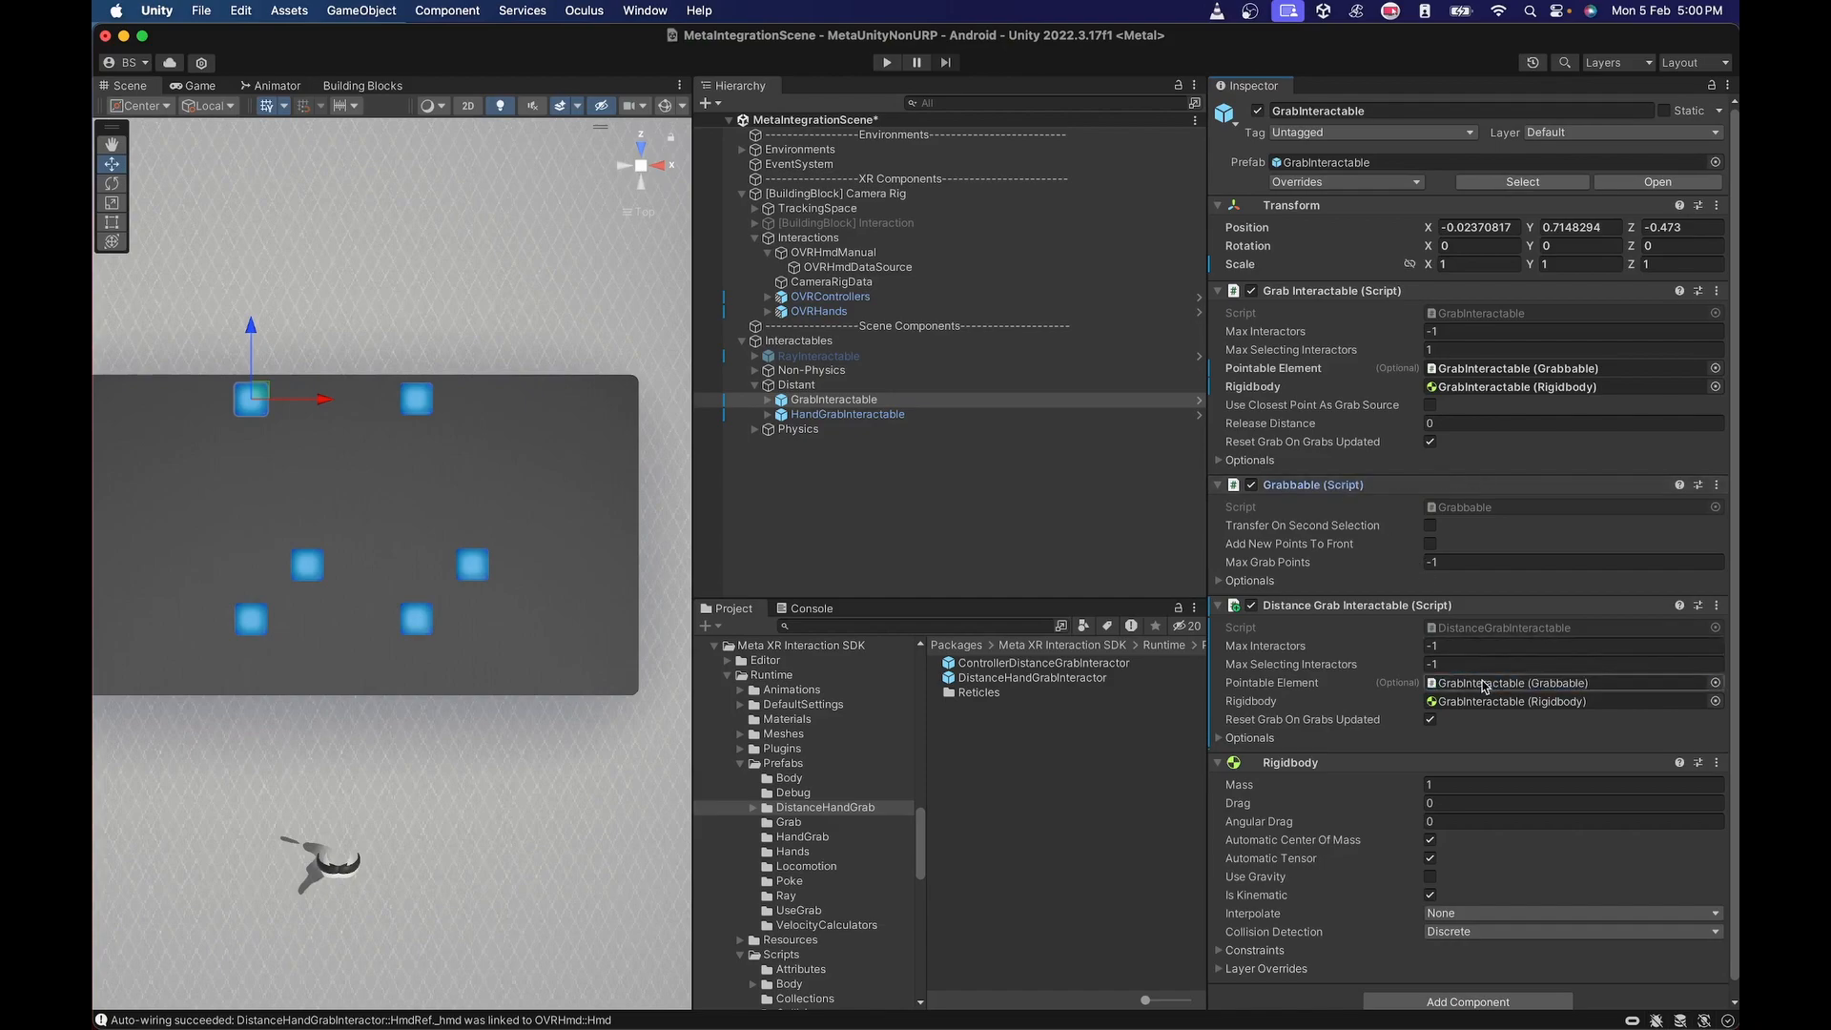
click(1220, 739)
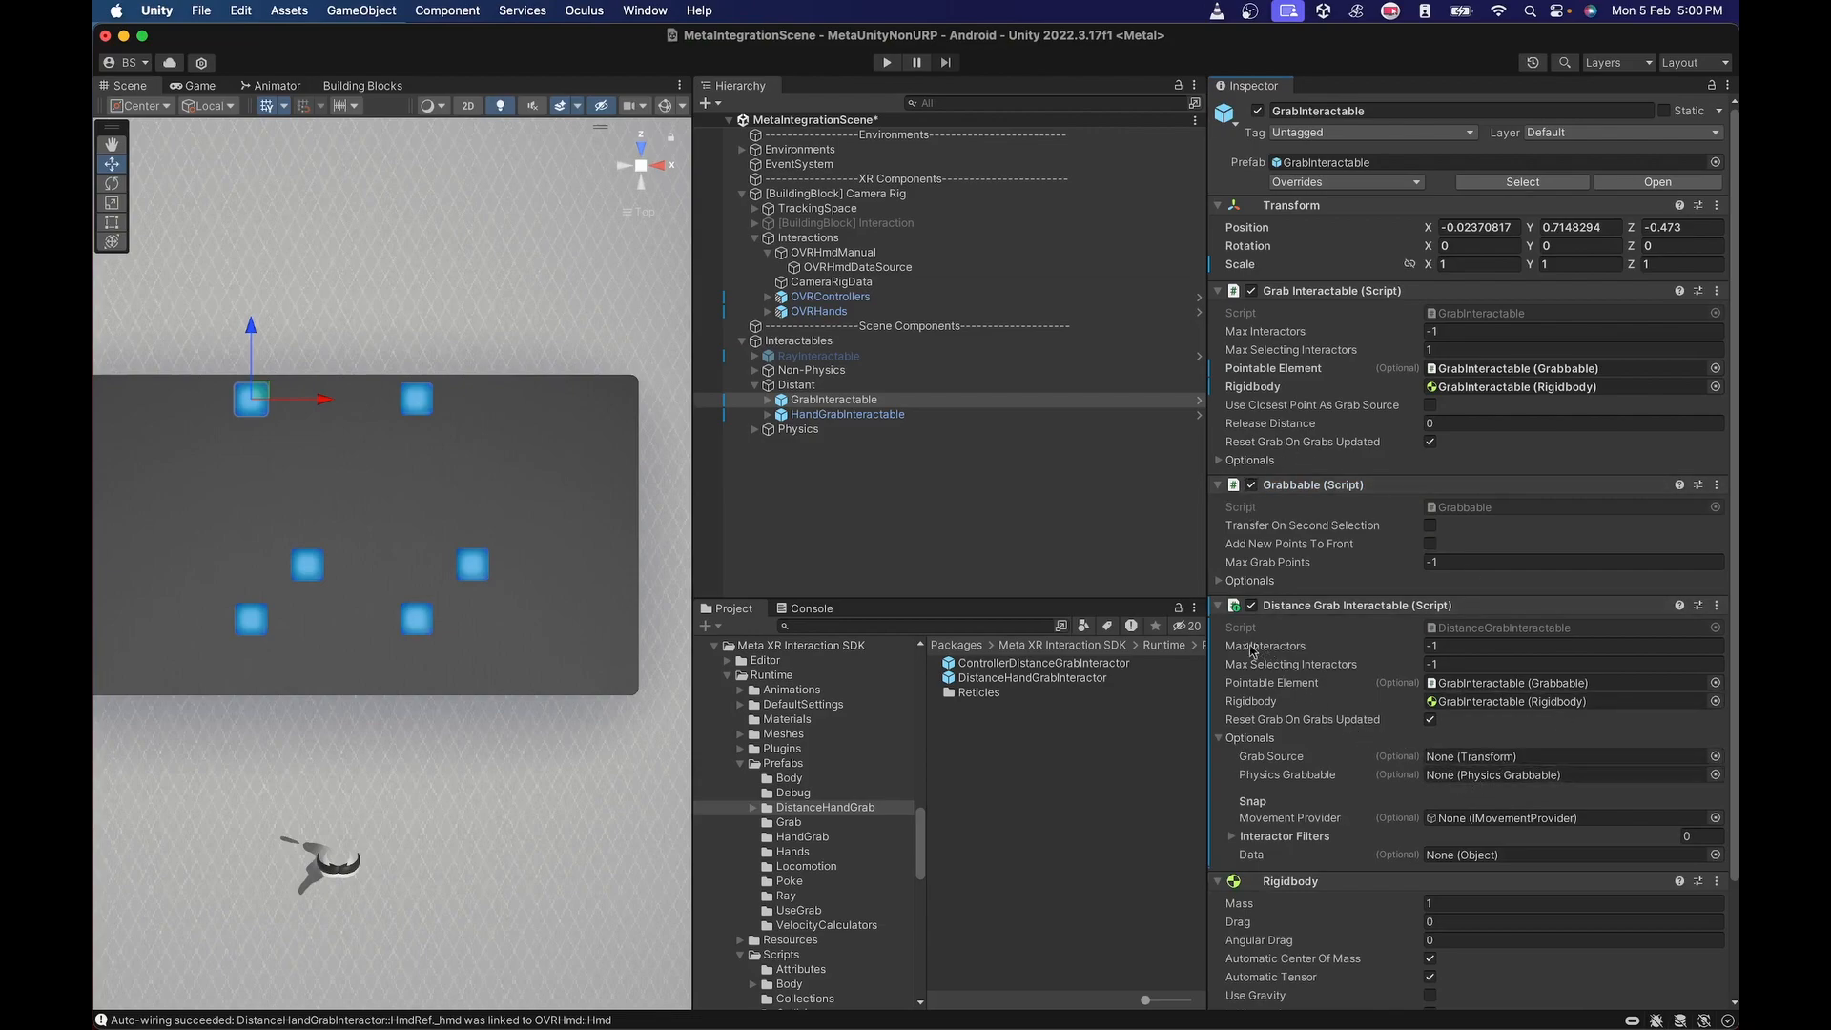
click(1218, 606)
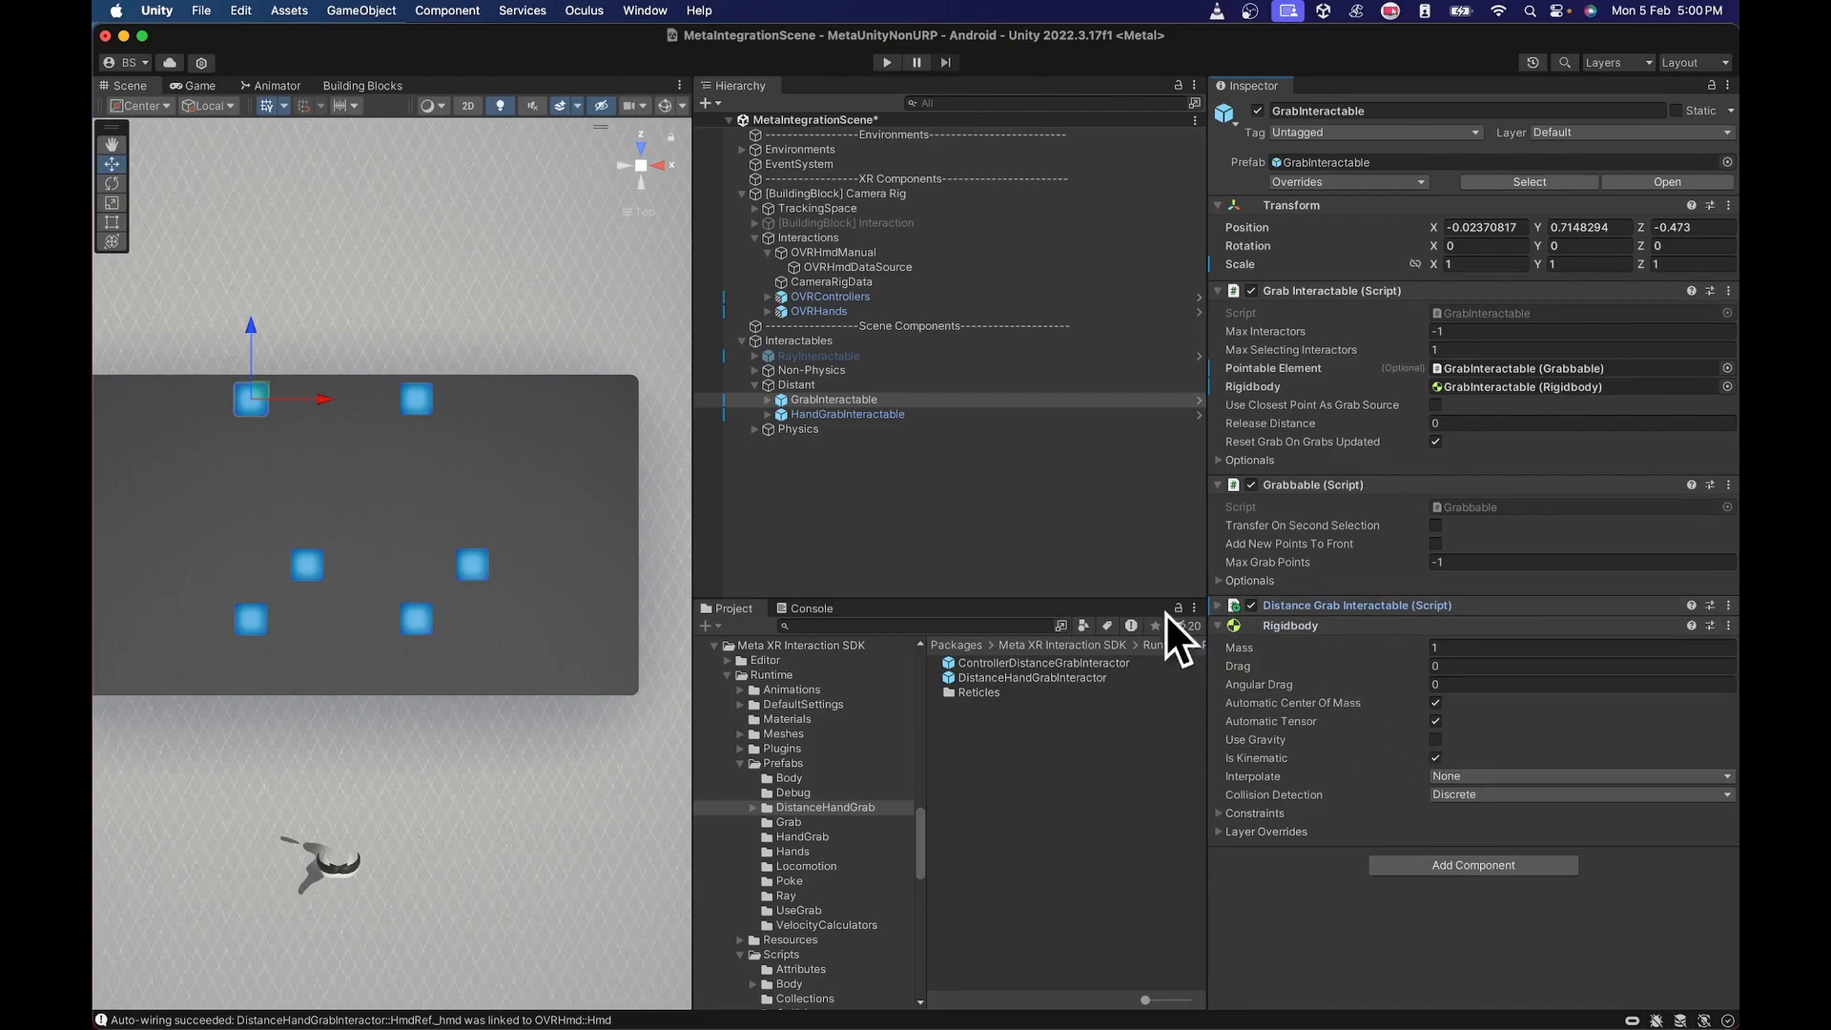
Add a Distance Hand Grab Interactable component to the Distant group's HandGrabInteractable.
click(850, 415)
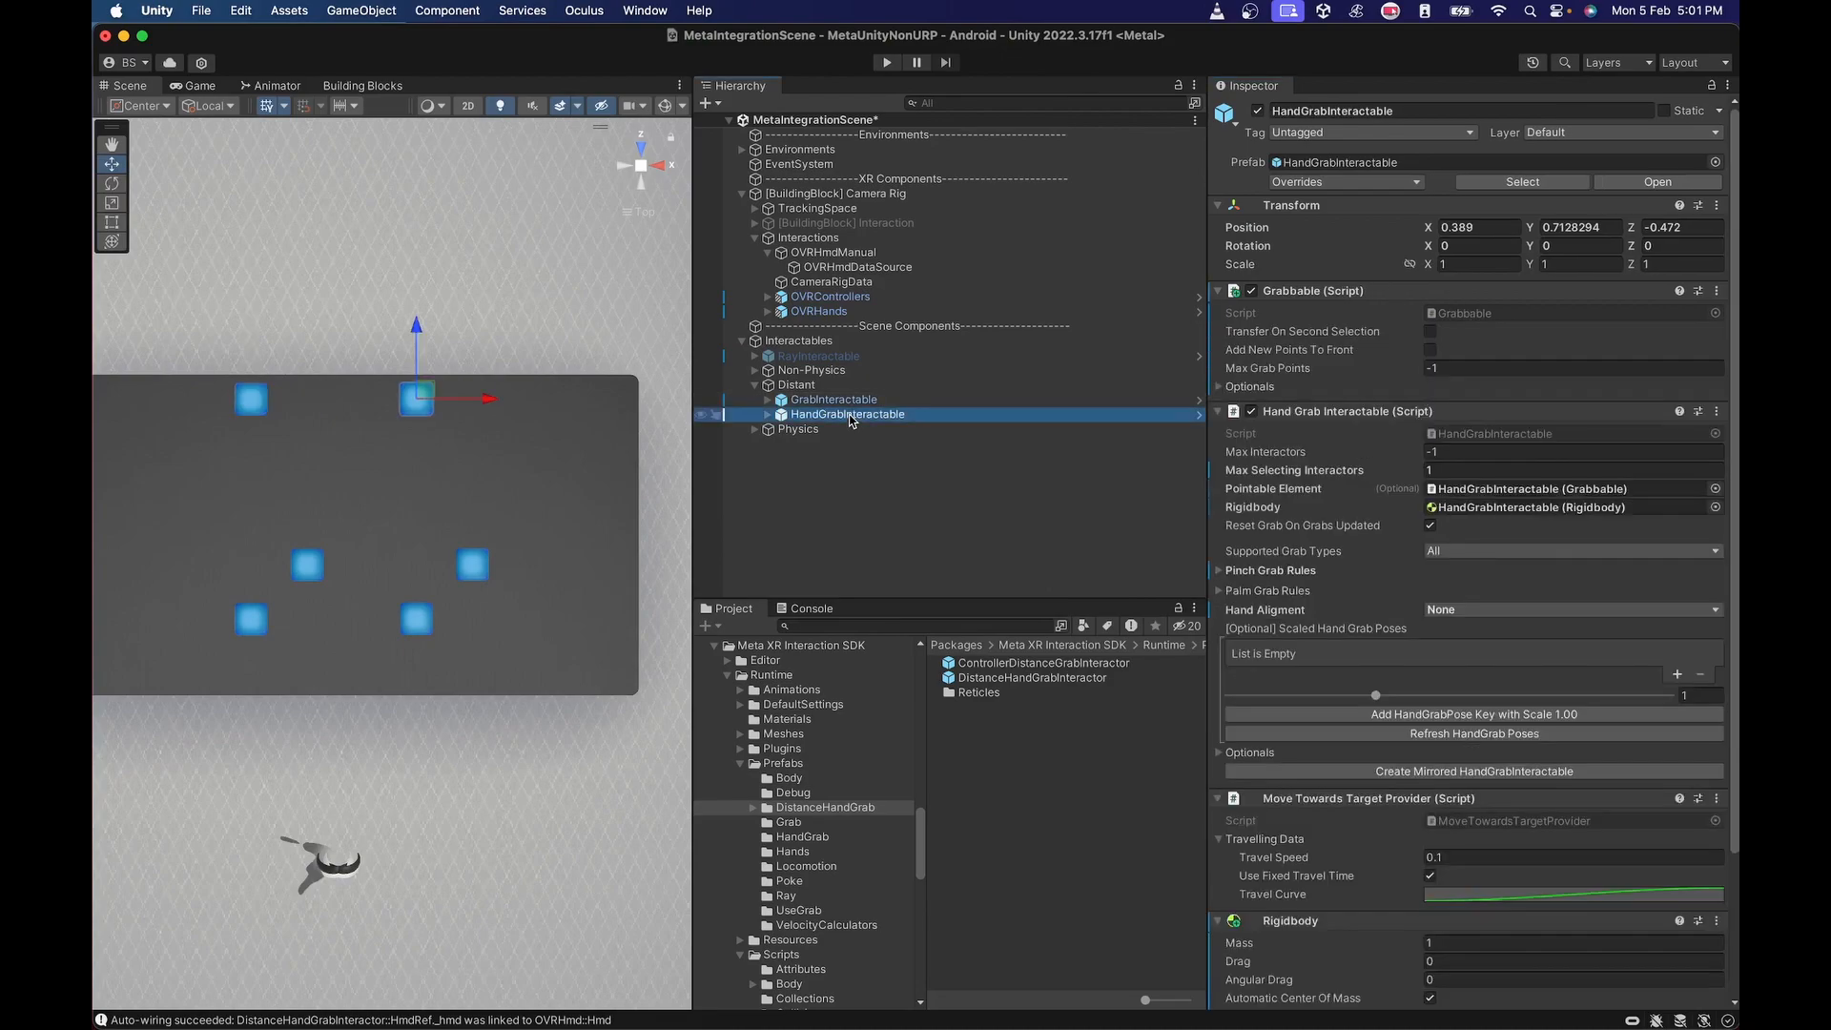
scroll(1424, 953, down, 5)
click(1422, 993)
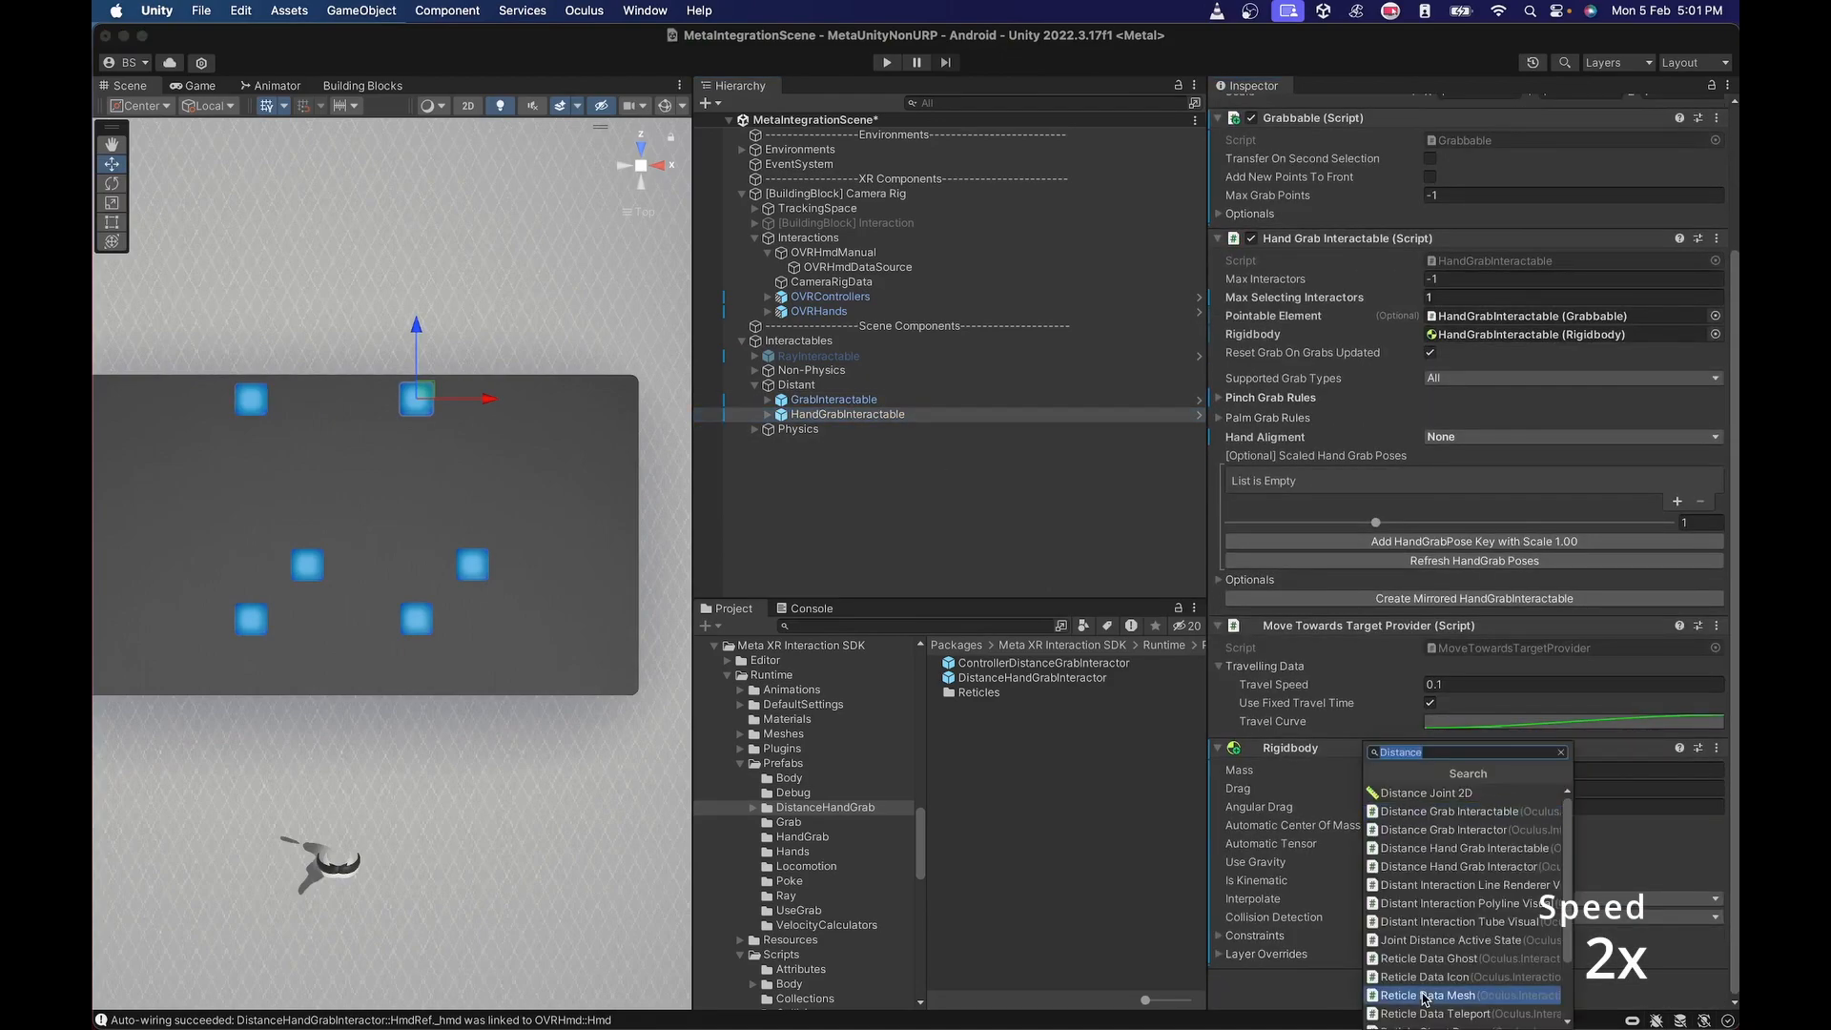
click(1451, 846)
Move Distance Hand Grab Interactable above Move Towards Target Provider and assign the object's Grabbable as its Pointable Element.
right_click(1359, 979)
click(1388, 849)
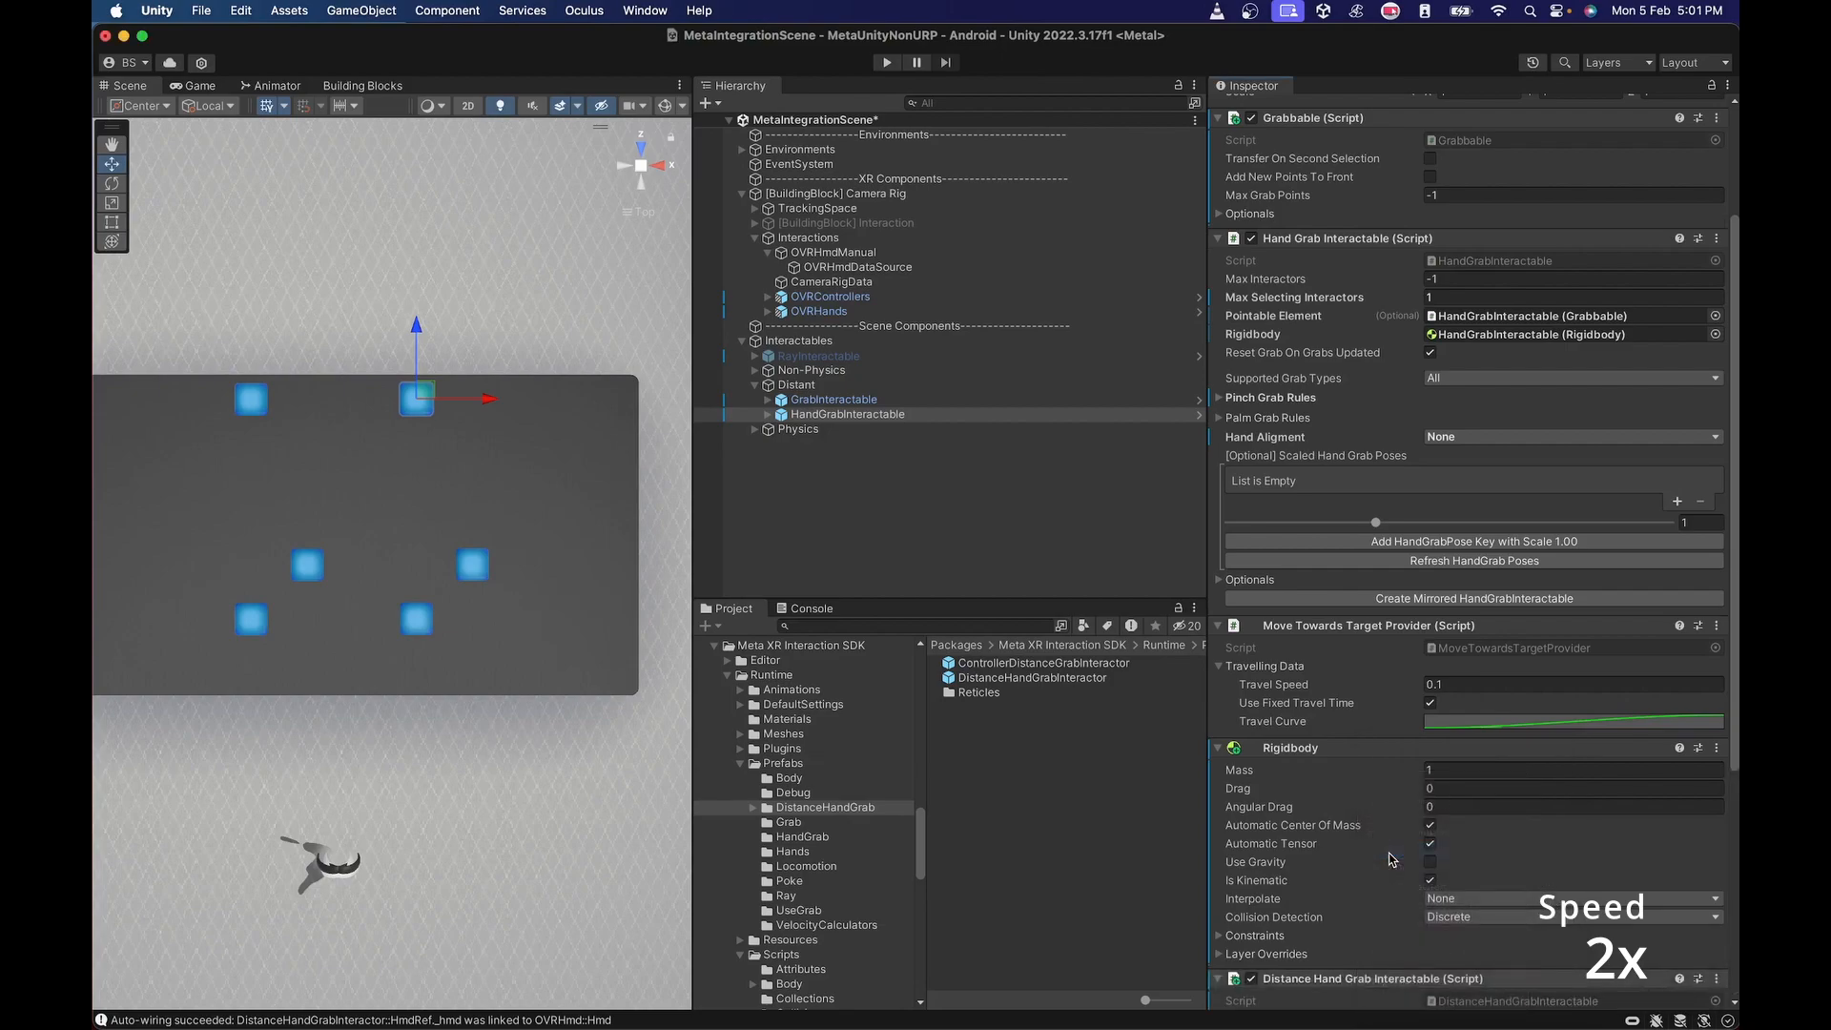
right_click(1354, 752)
click(1388, 837)
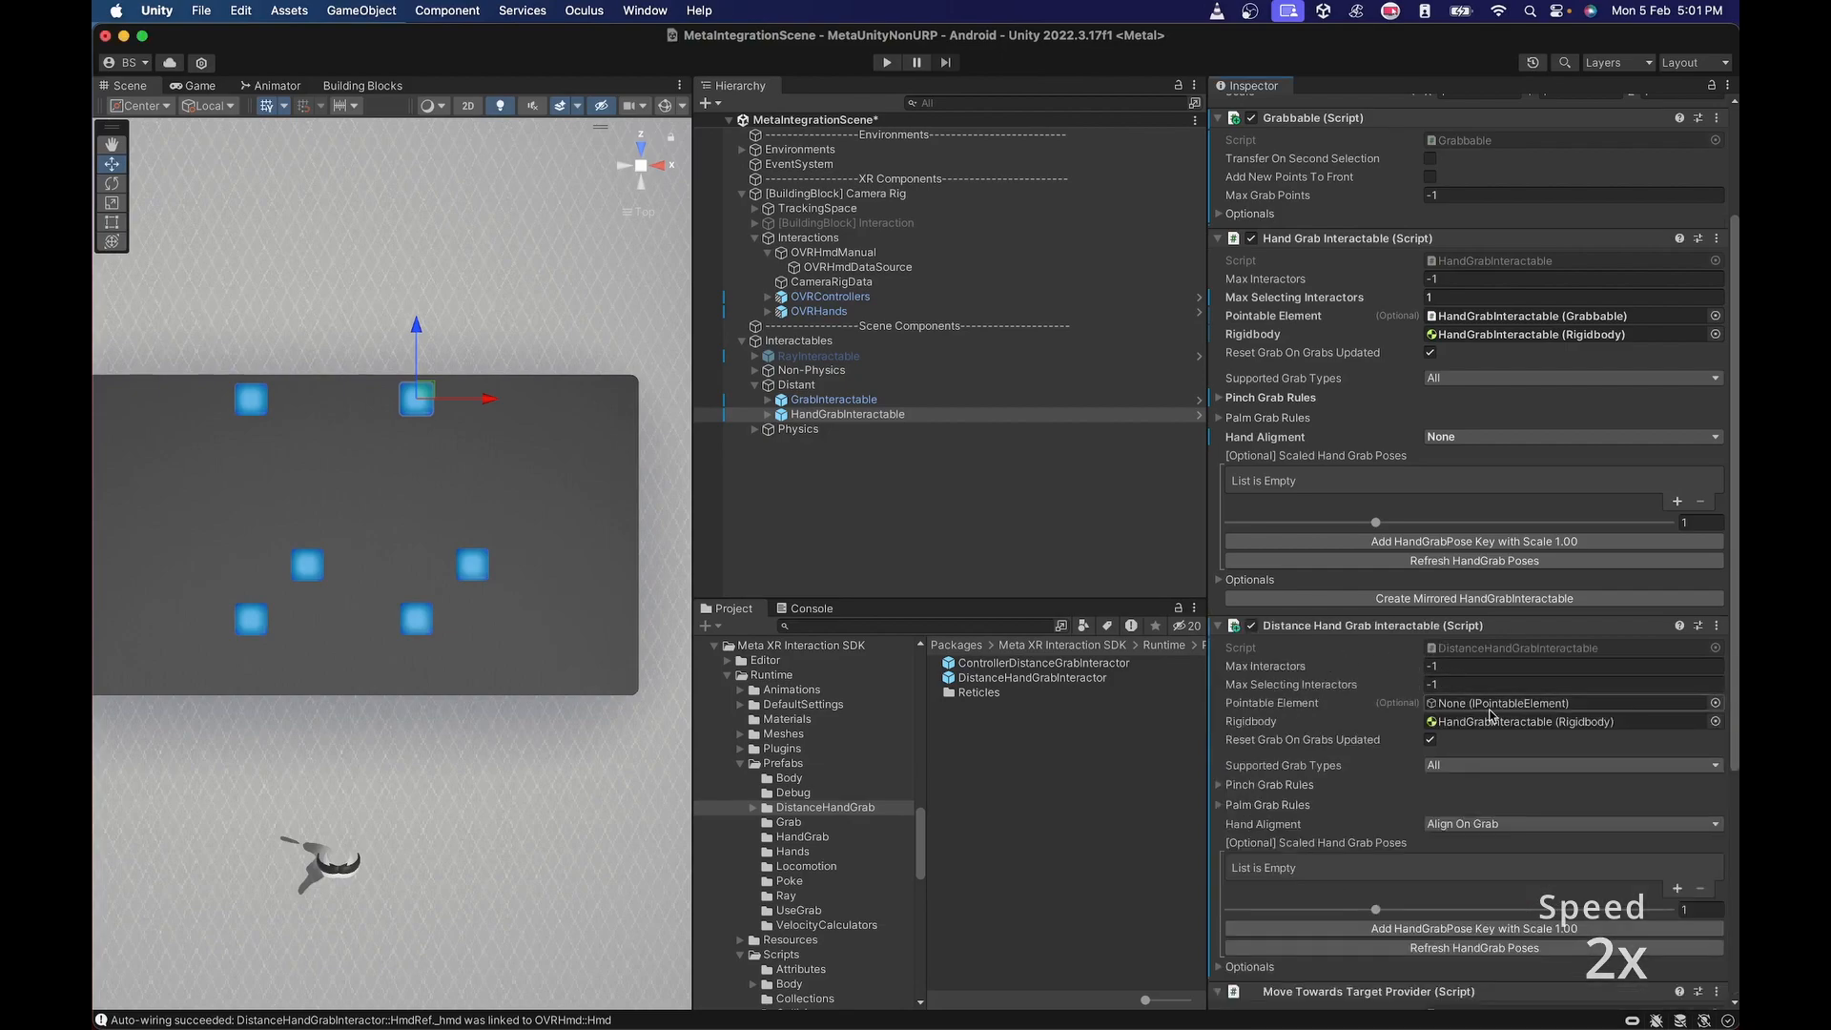
drag(1310, 118, 1485, 702)
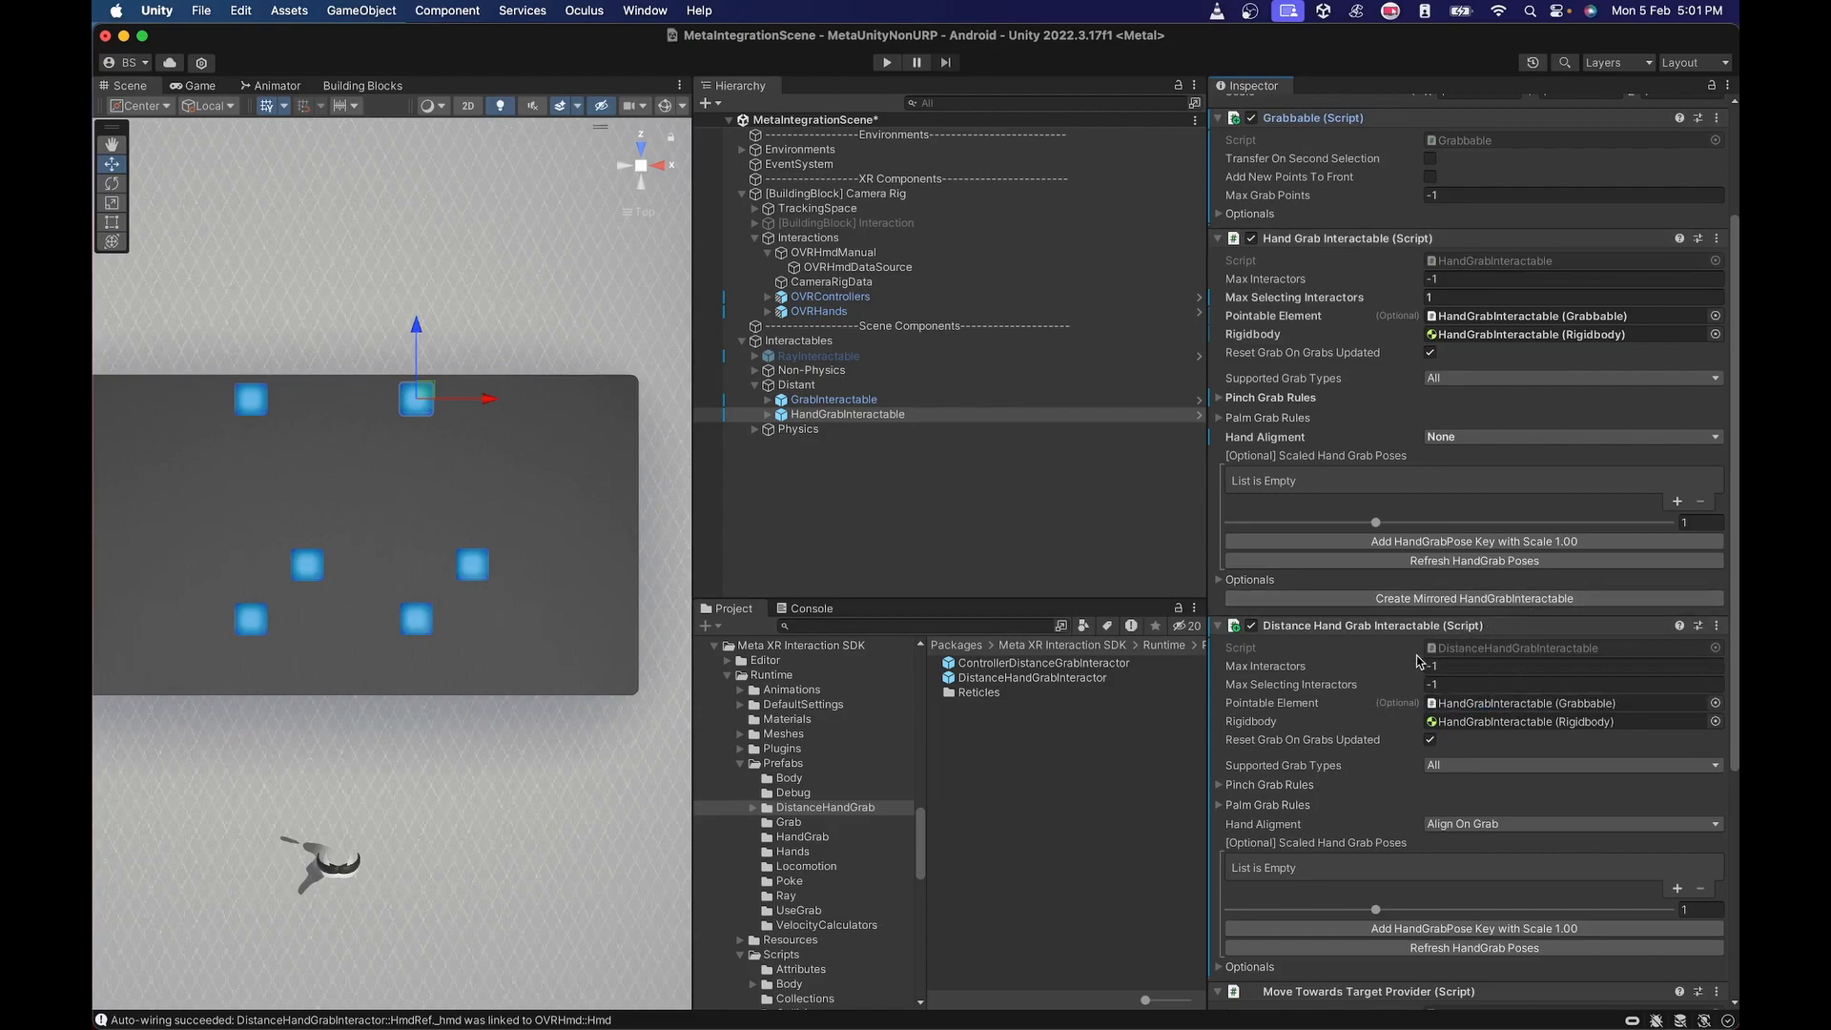
Examine the pinch and palm grab rules of the Hand Grab Interactable and Distance Hand Grab Interactable components.
click(1217, 784)
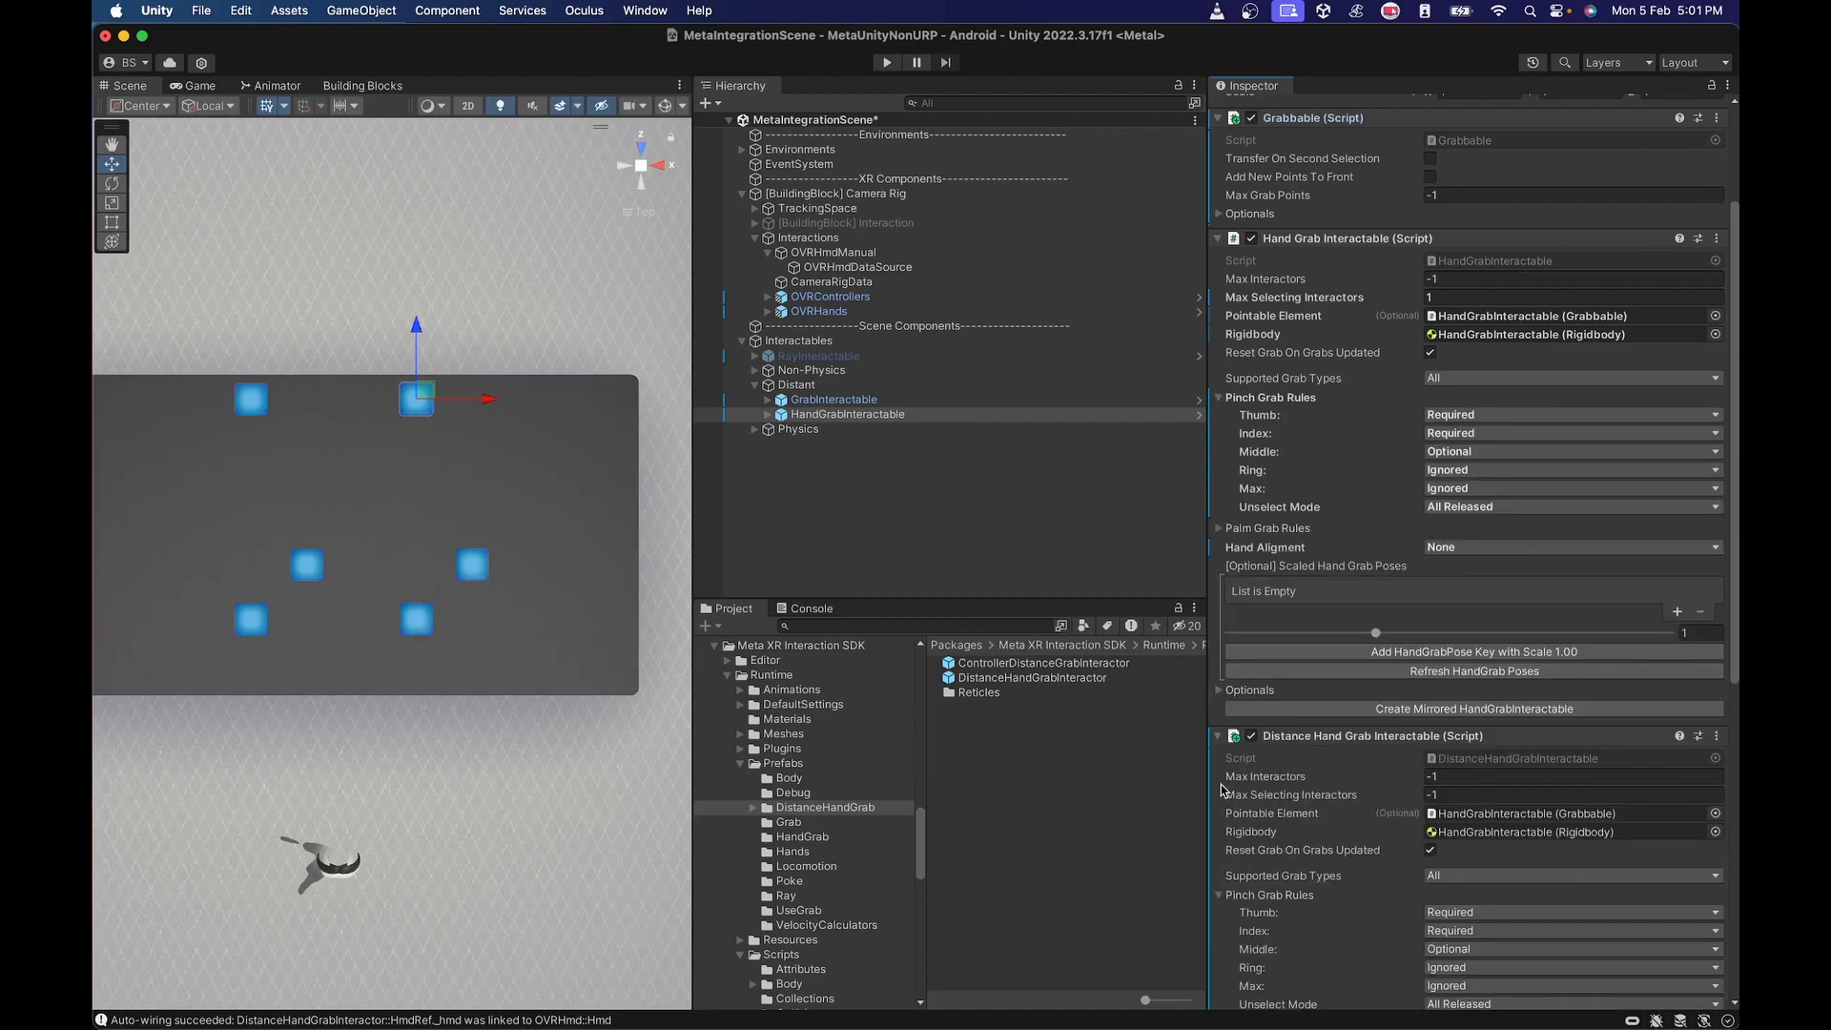
scroll(1354, 744, down, 4)
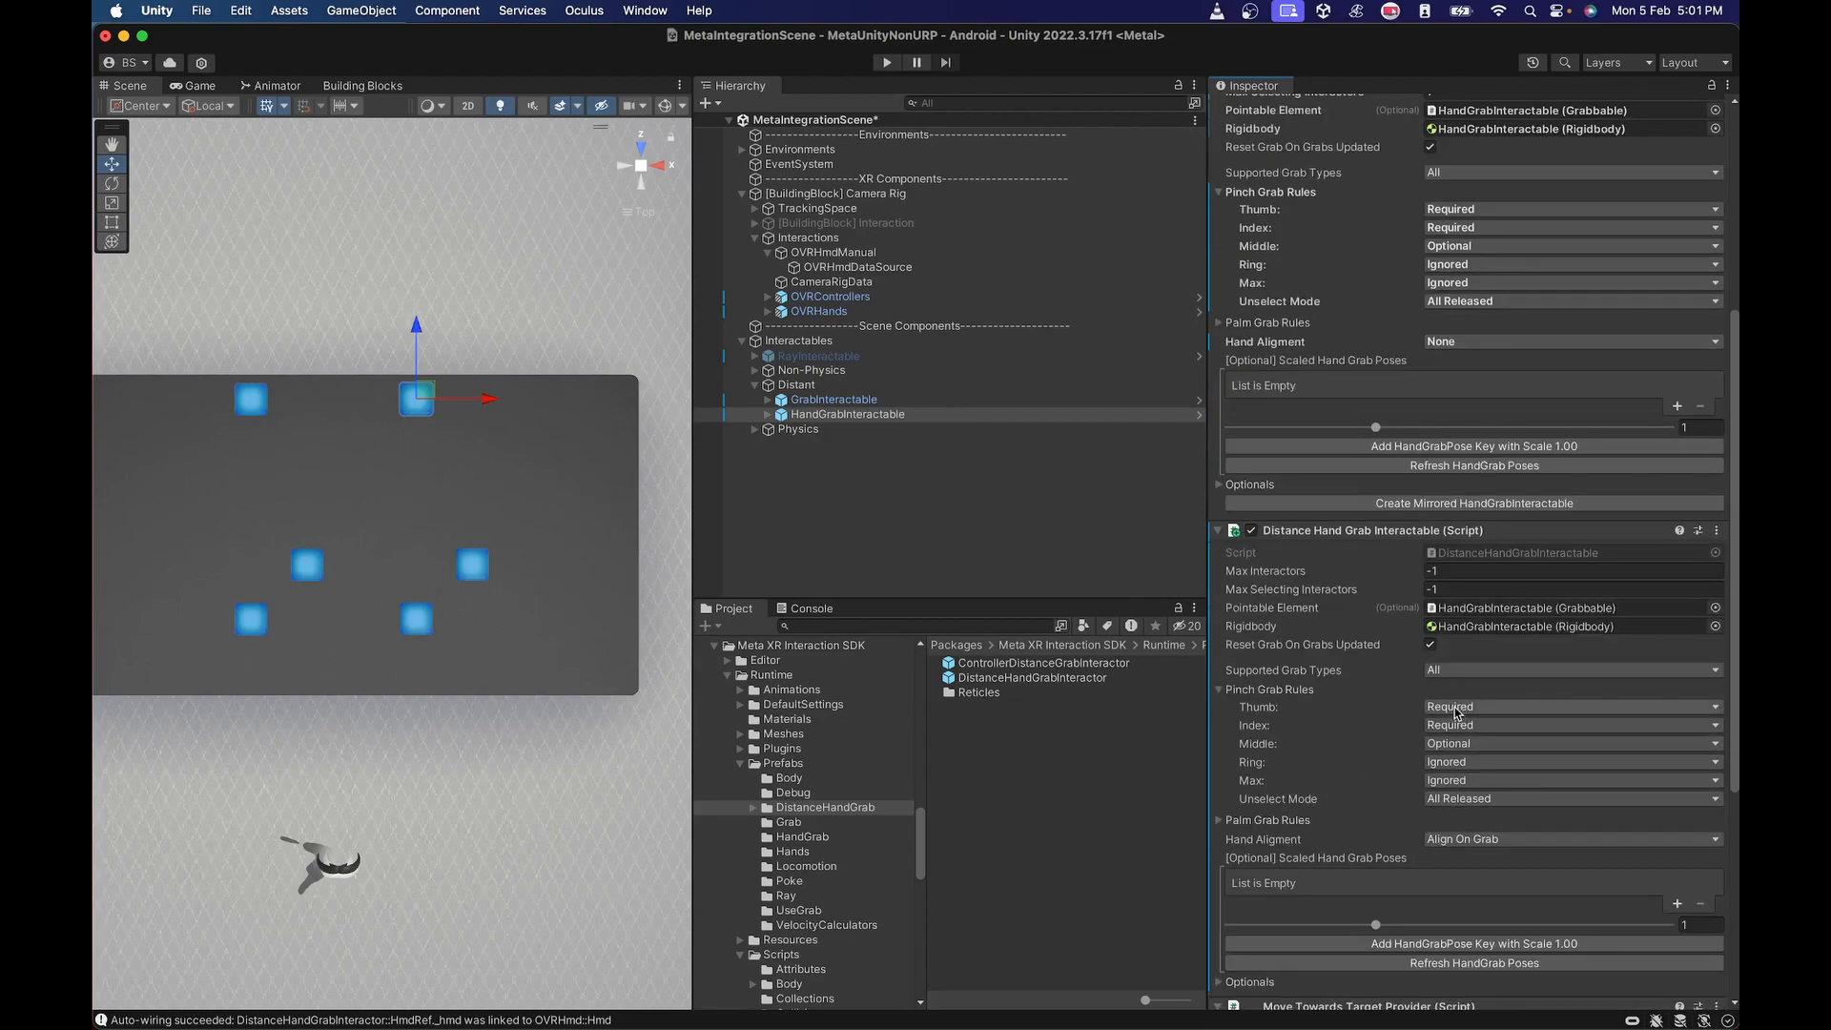
click(1217, 689)
scroll(1441, 353, up, 3)
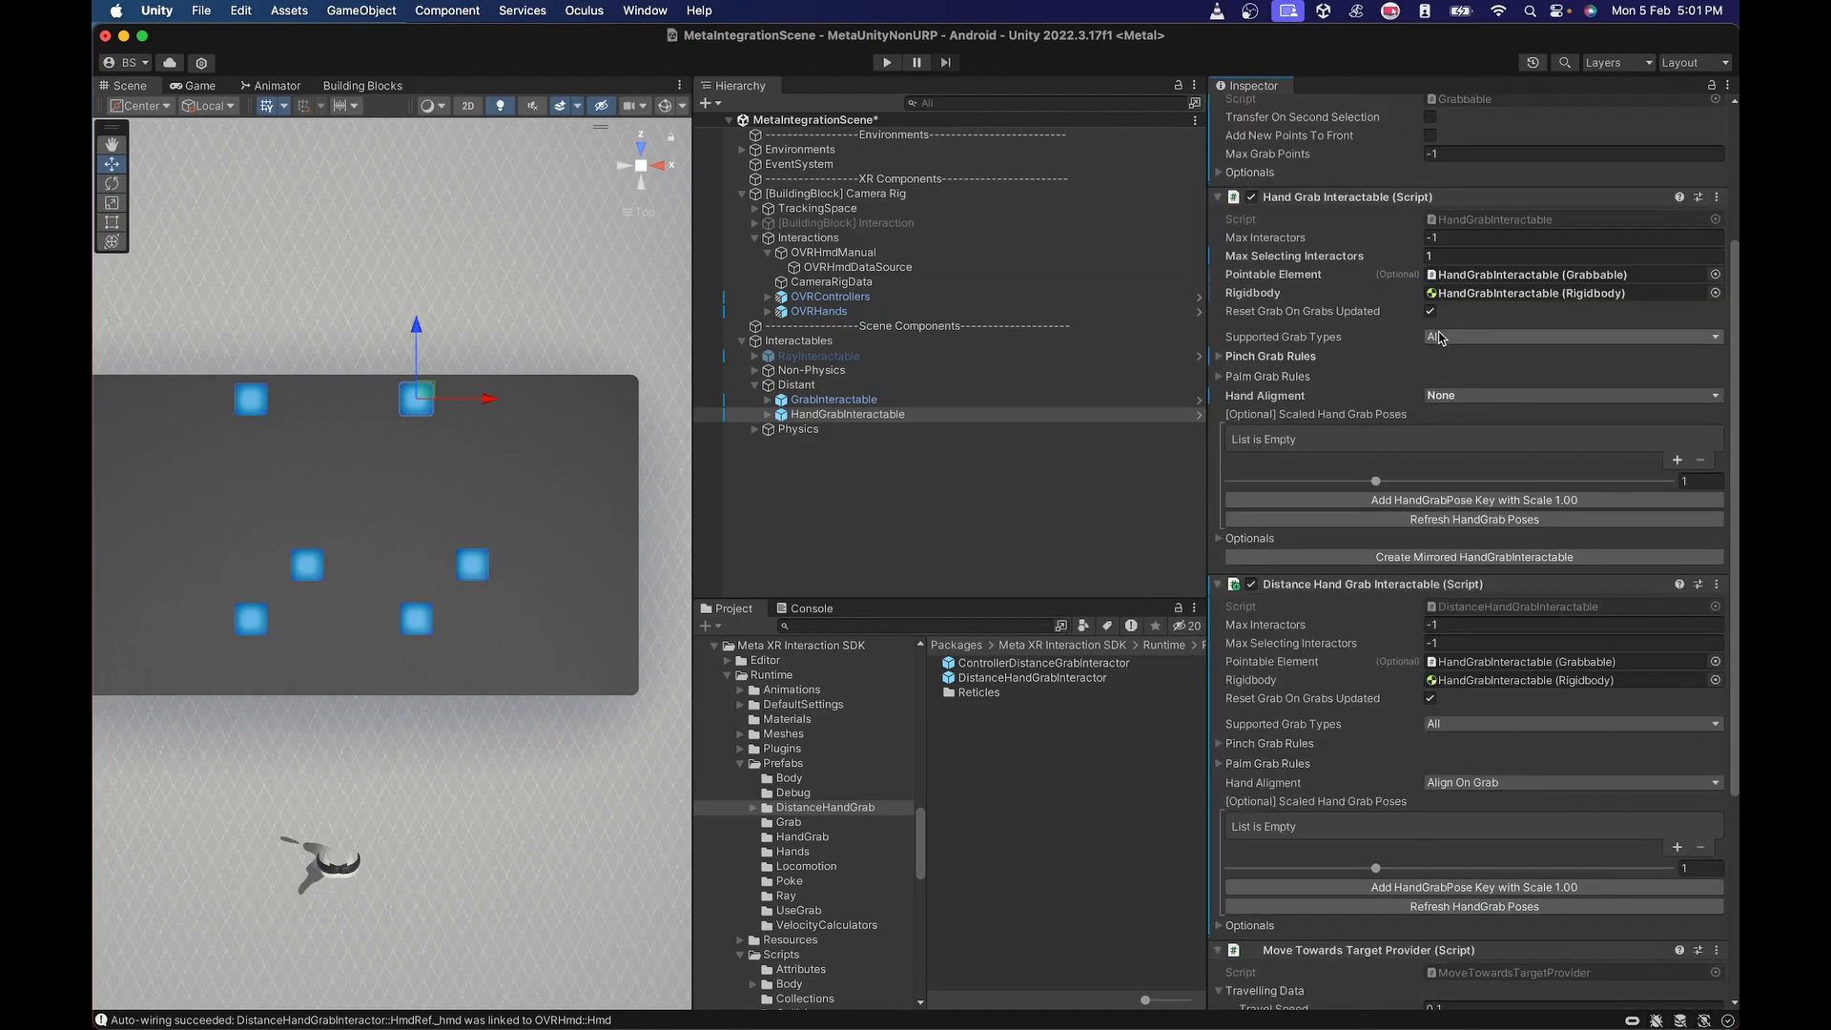
scroll(1438, 347, up, 3)
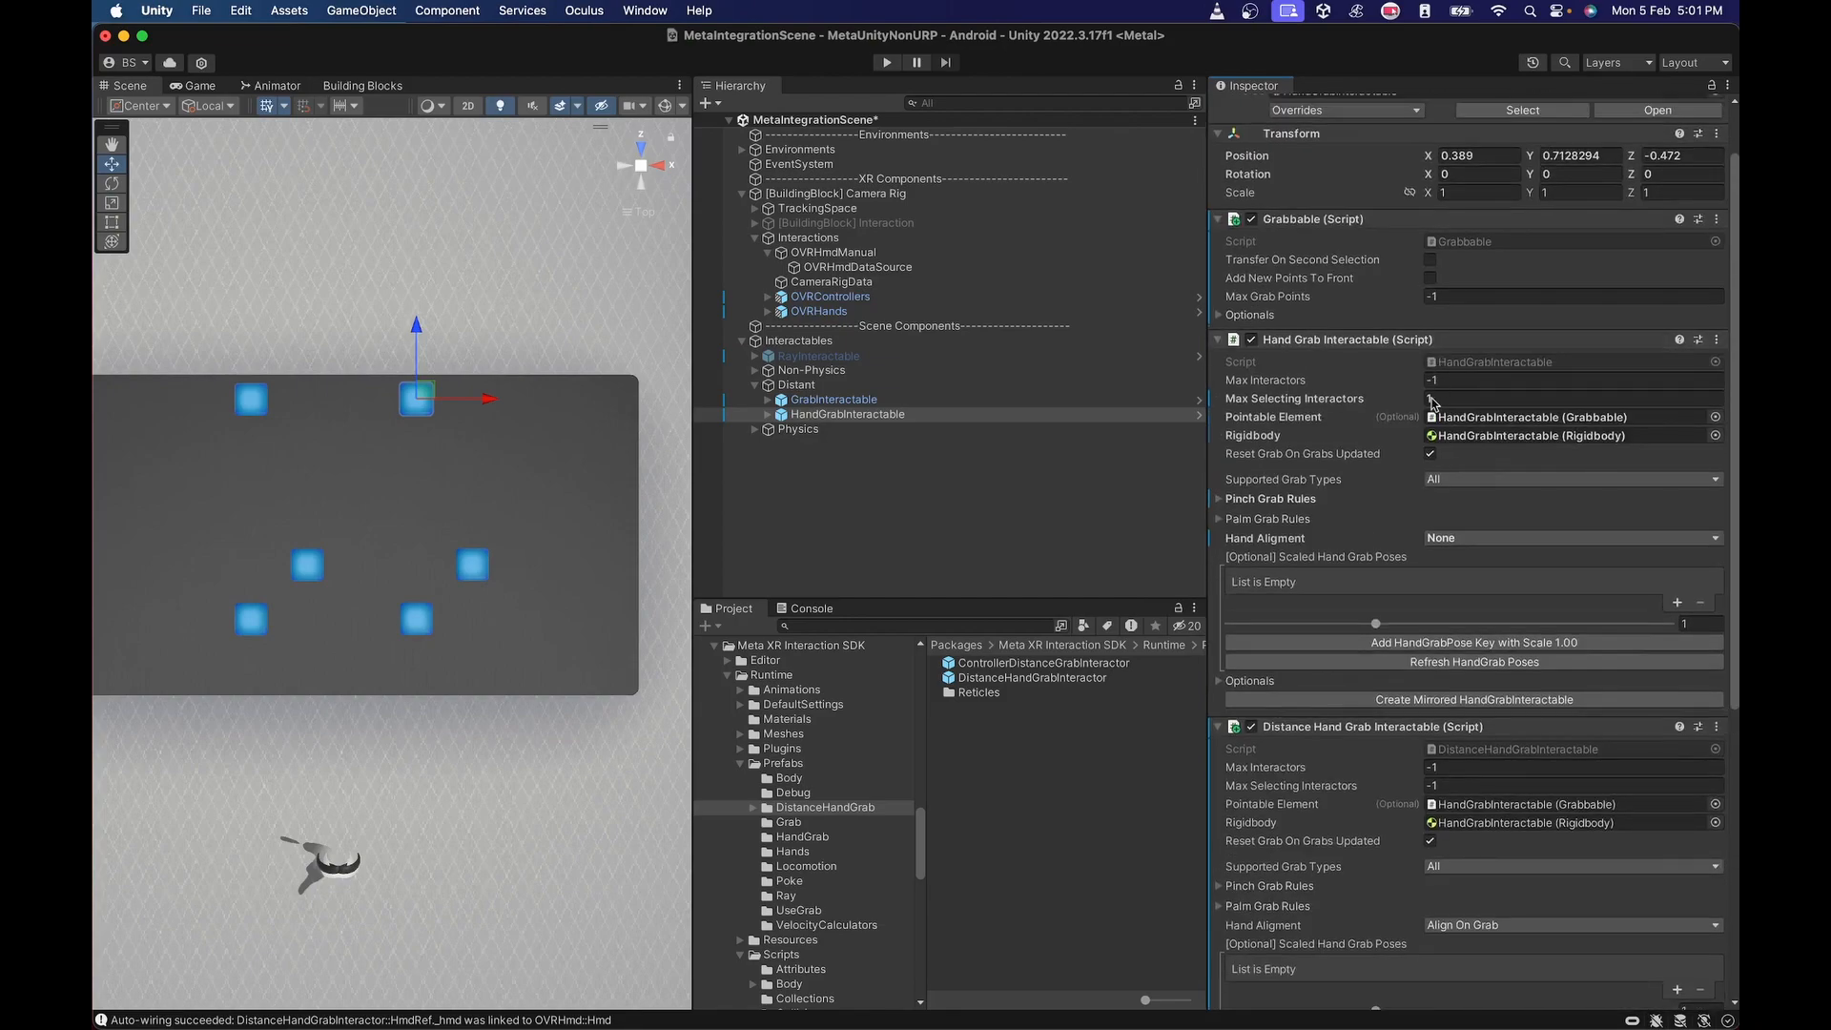
click(1221, 502)
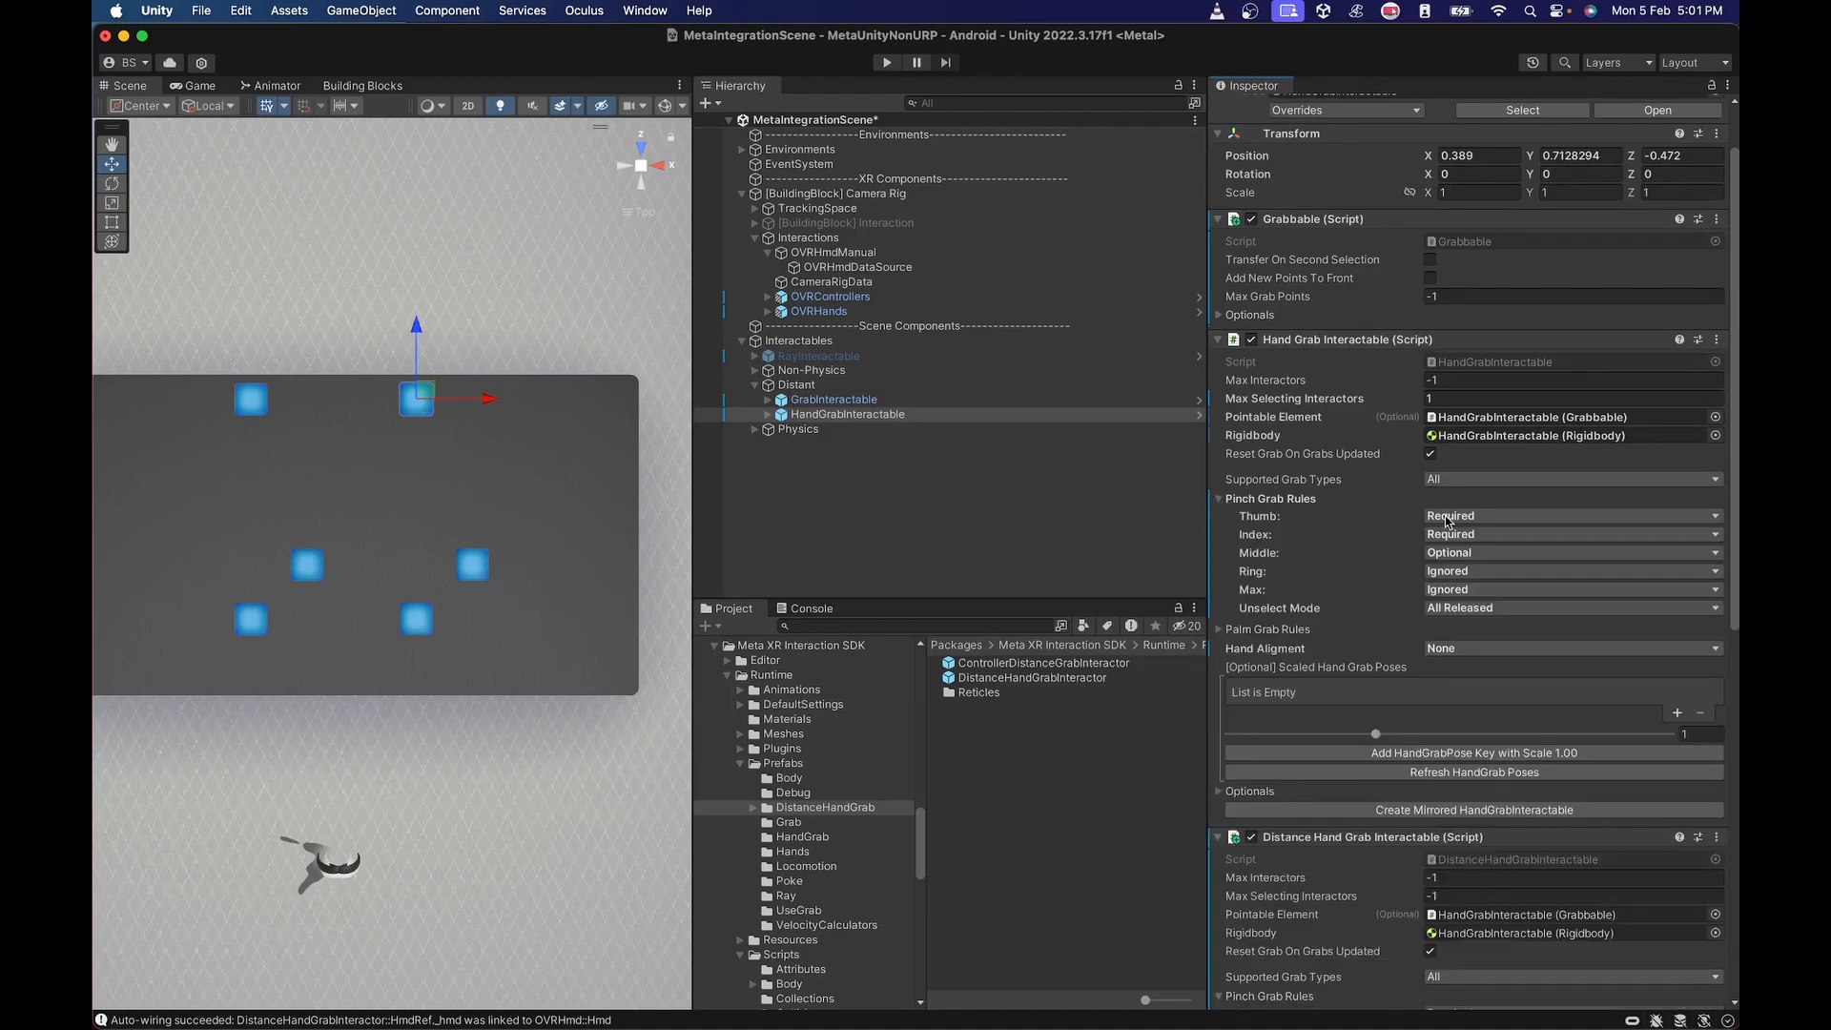
click(1221, 501)
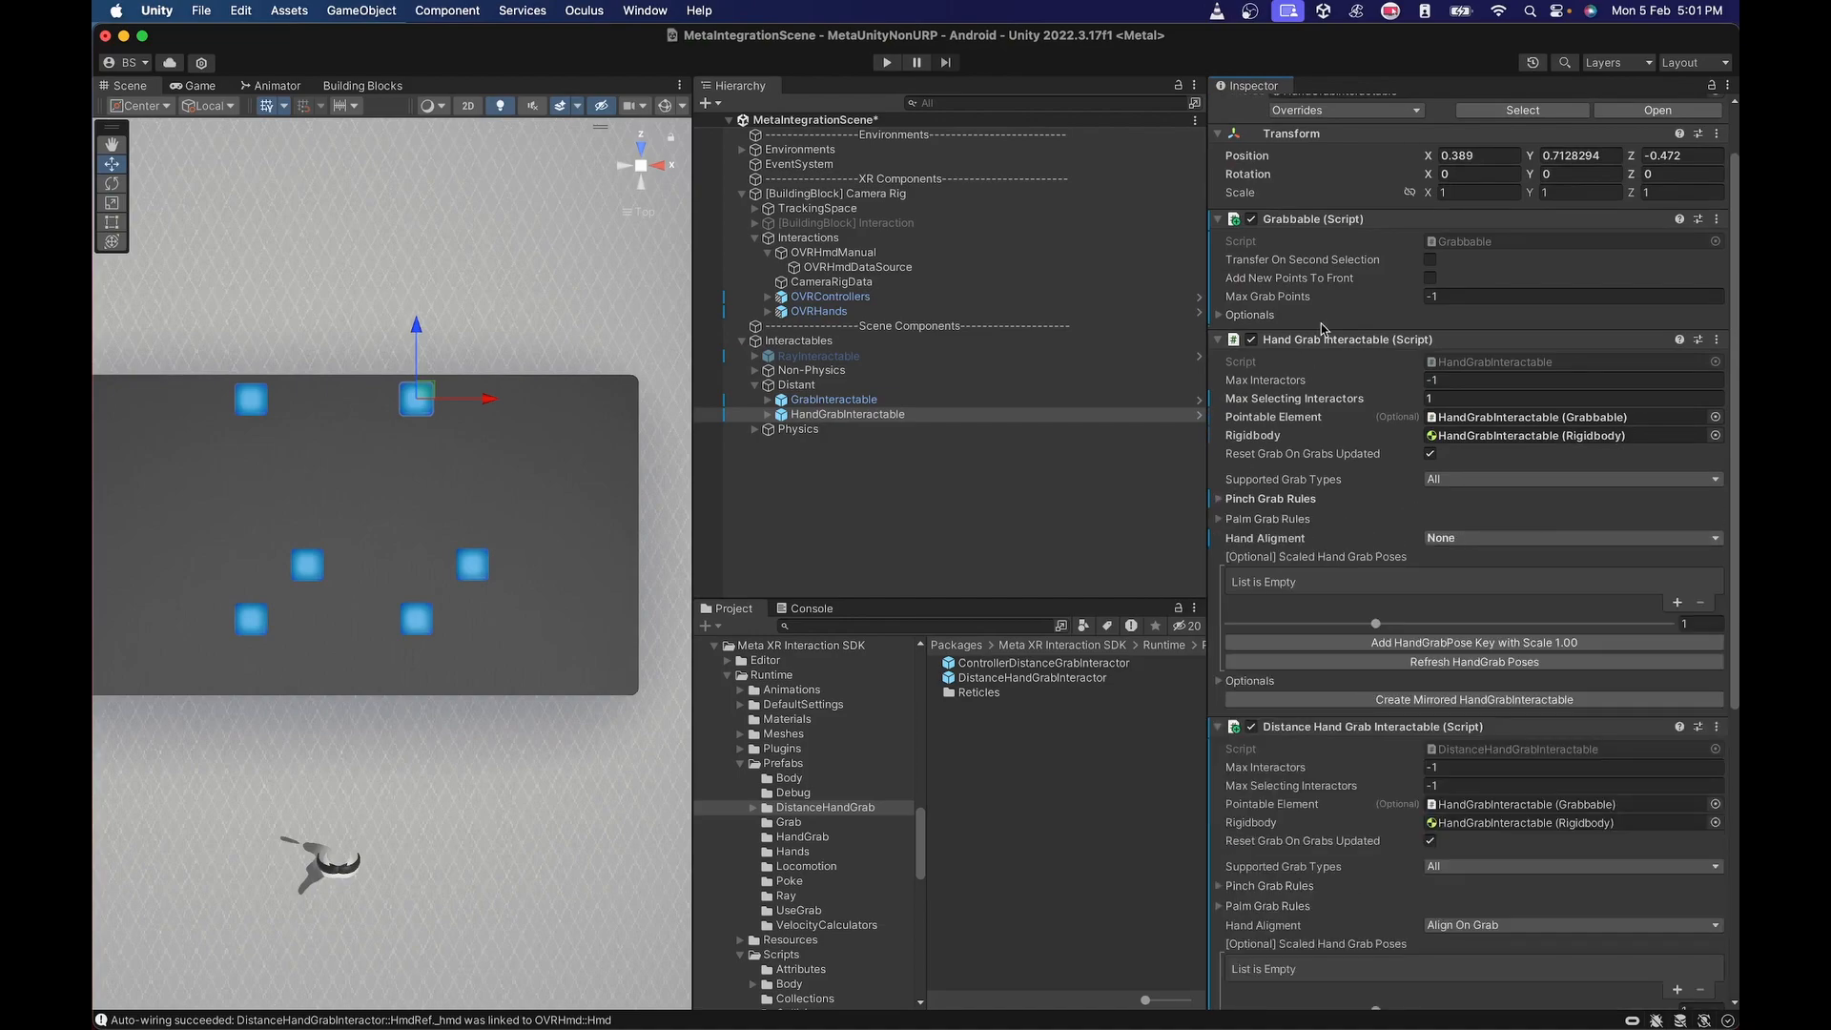
scroll(1449, 524, down, 5)
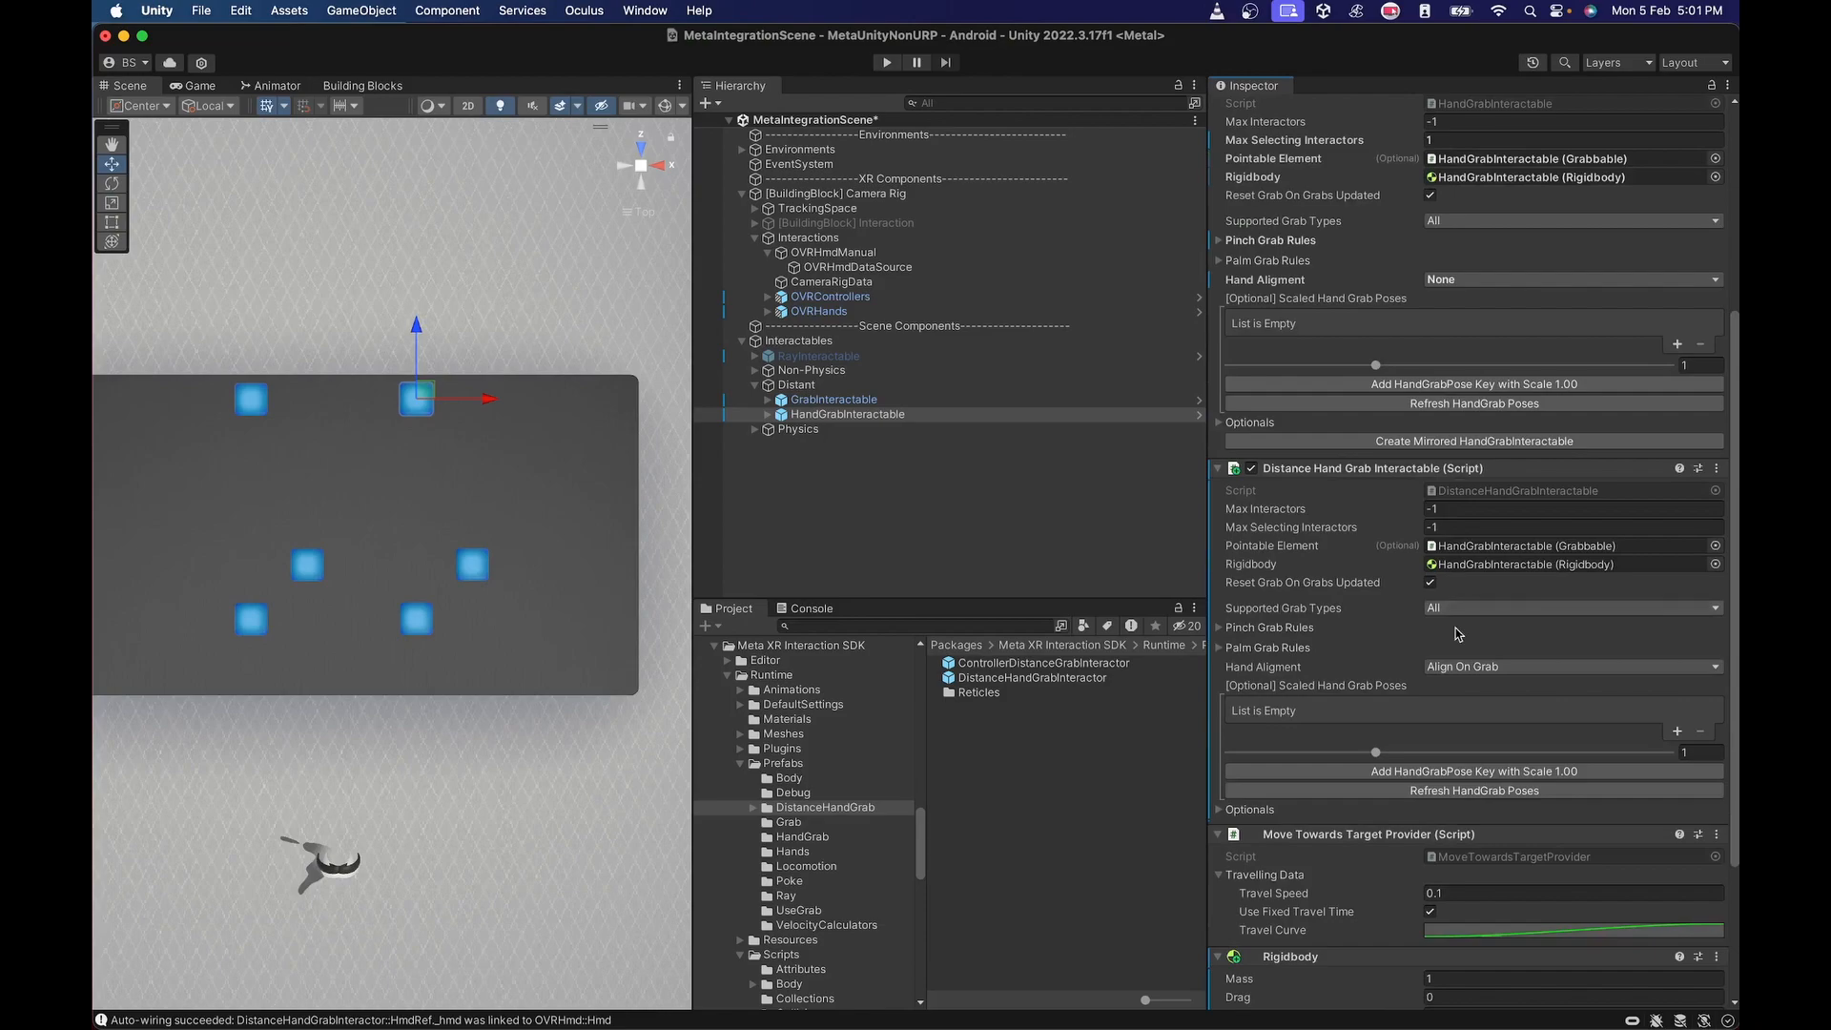
click(1221, 649)
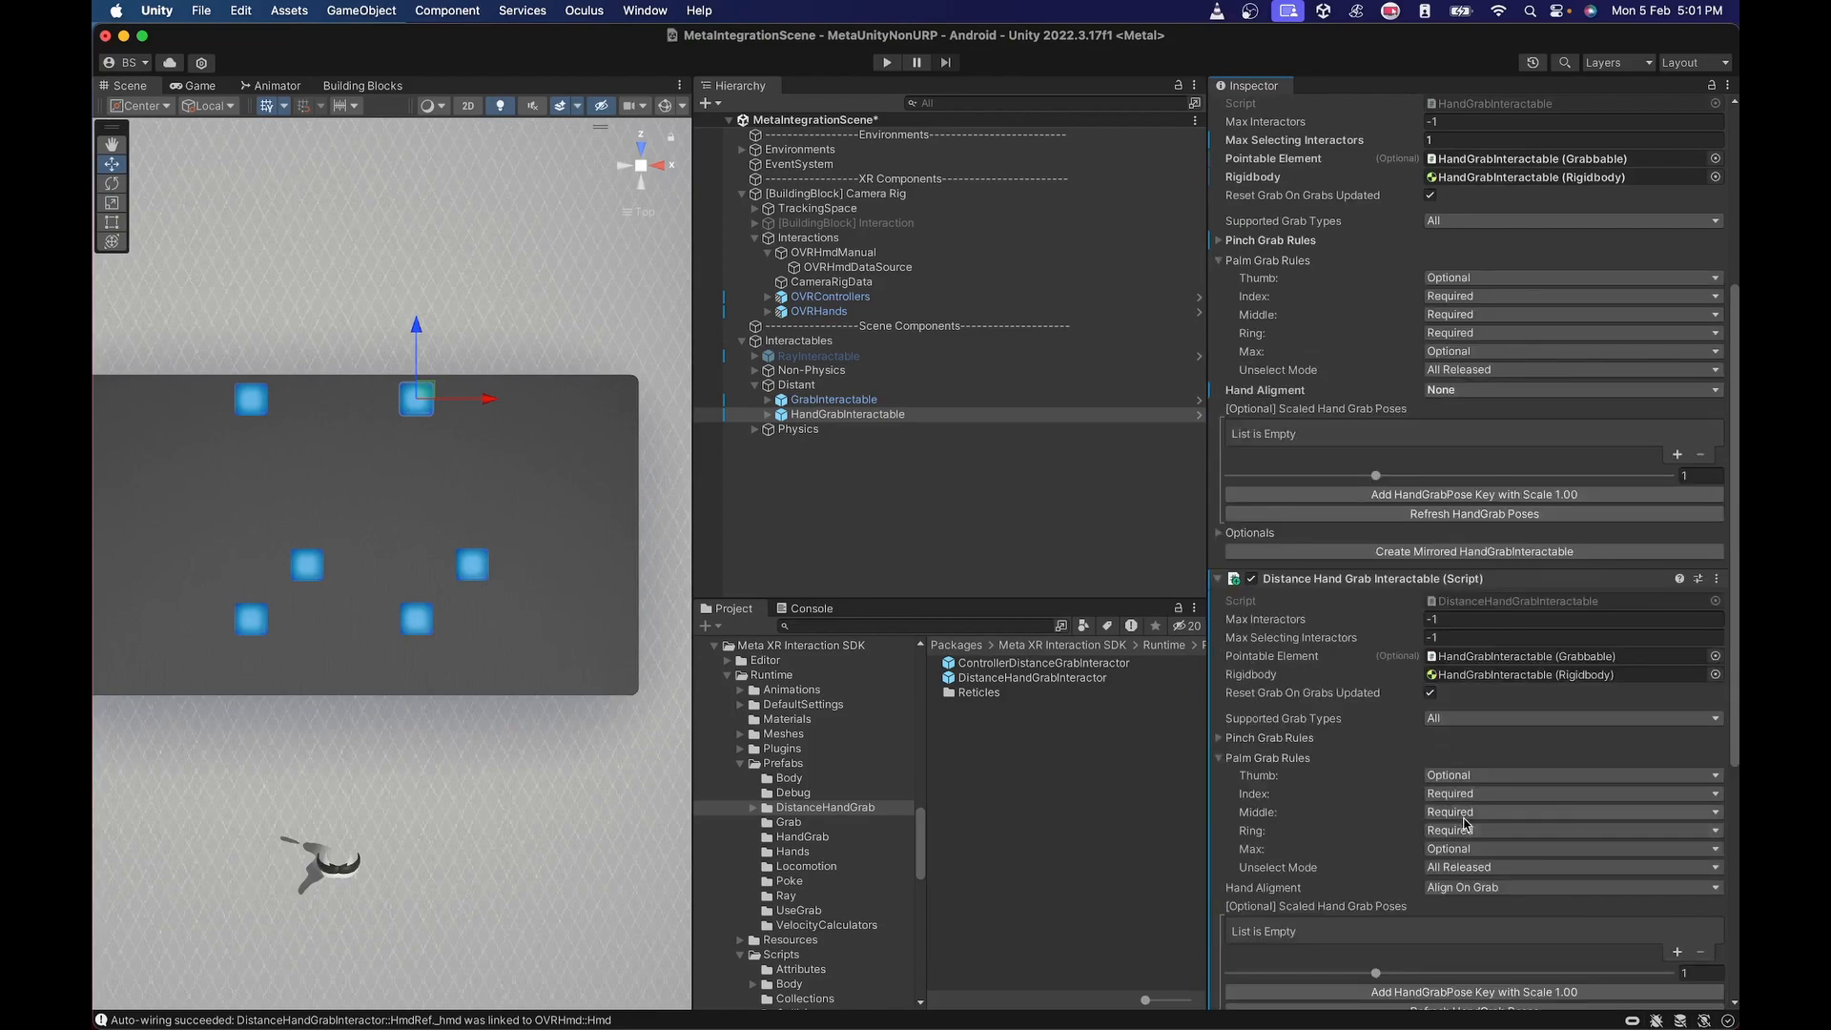
click(1222, 759)
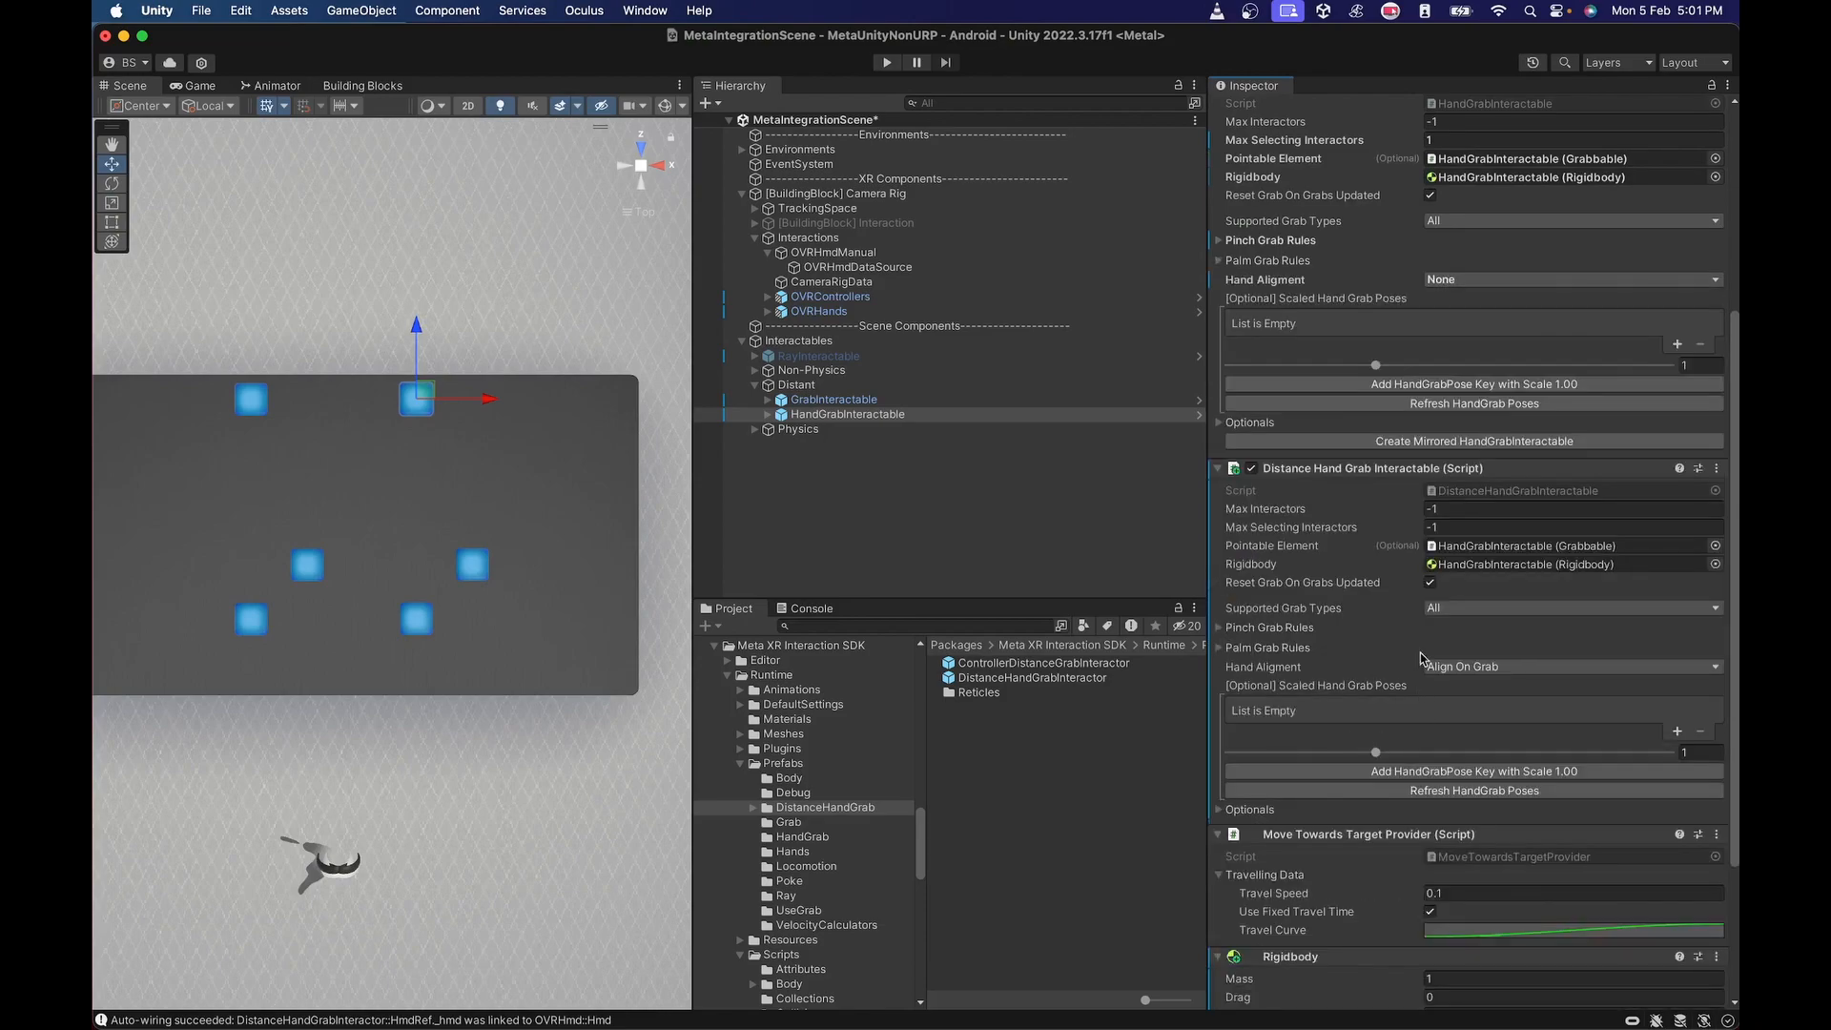
Review the Distance Hand Grab Interactable's Supported Grab Types choices and its Optionals settings.
scroll(1421, 640, down, 2)
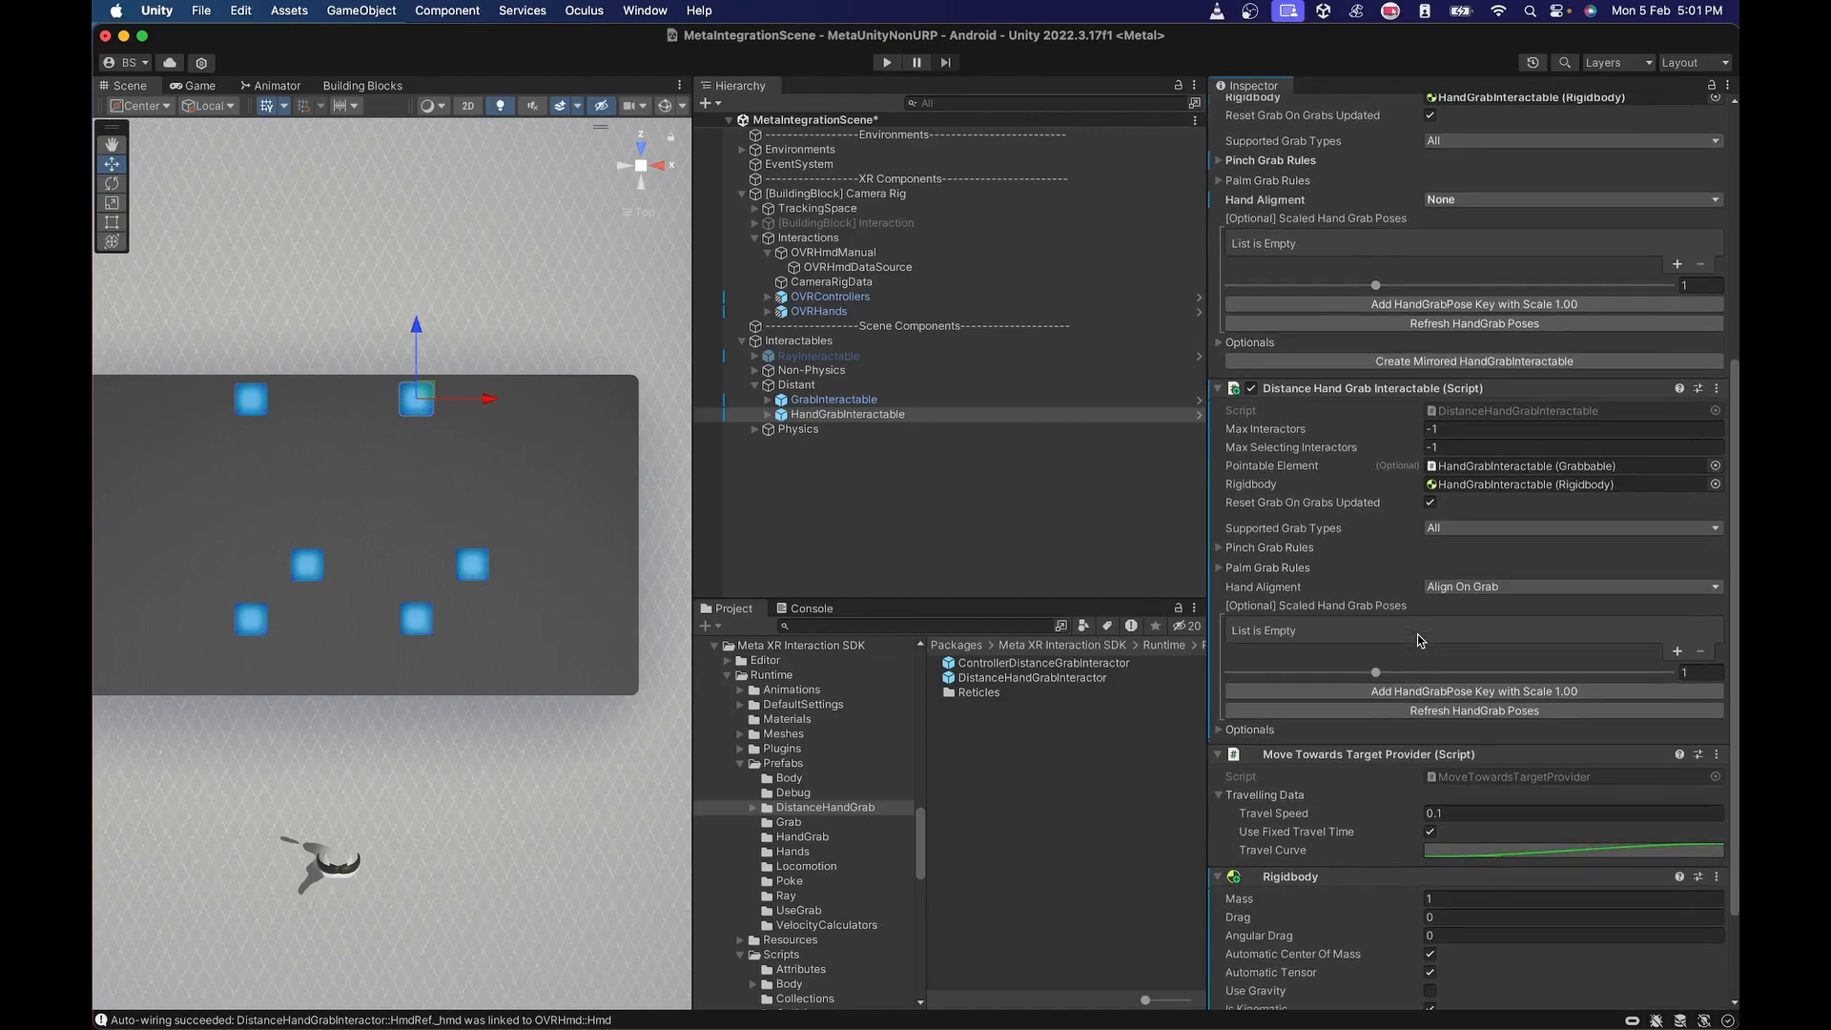
click(1441, 530)
click(1331, 514)
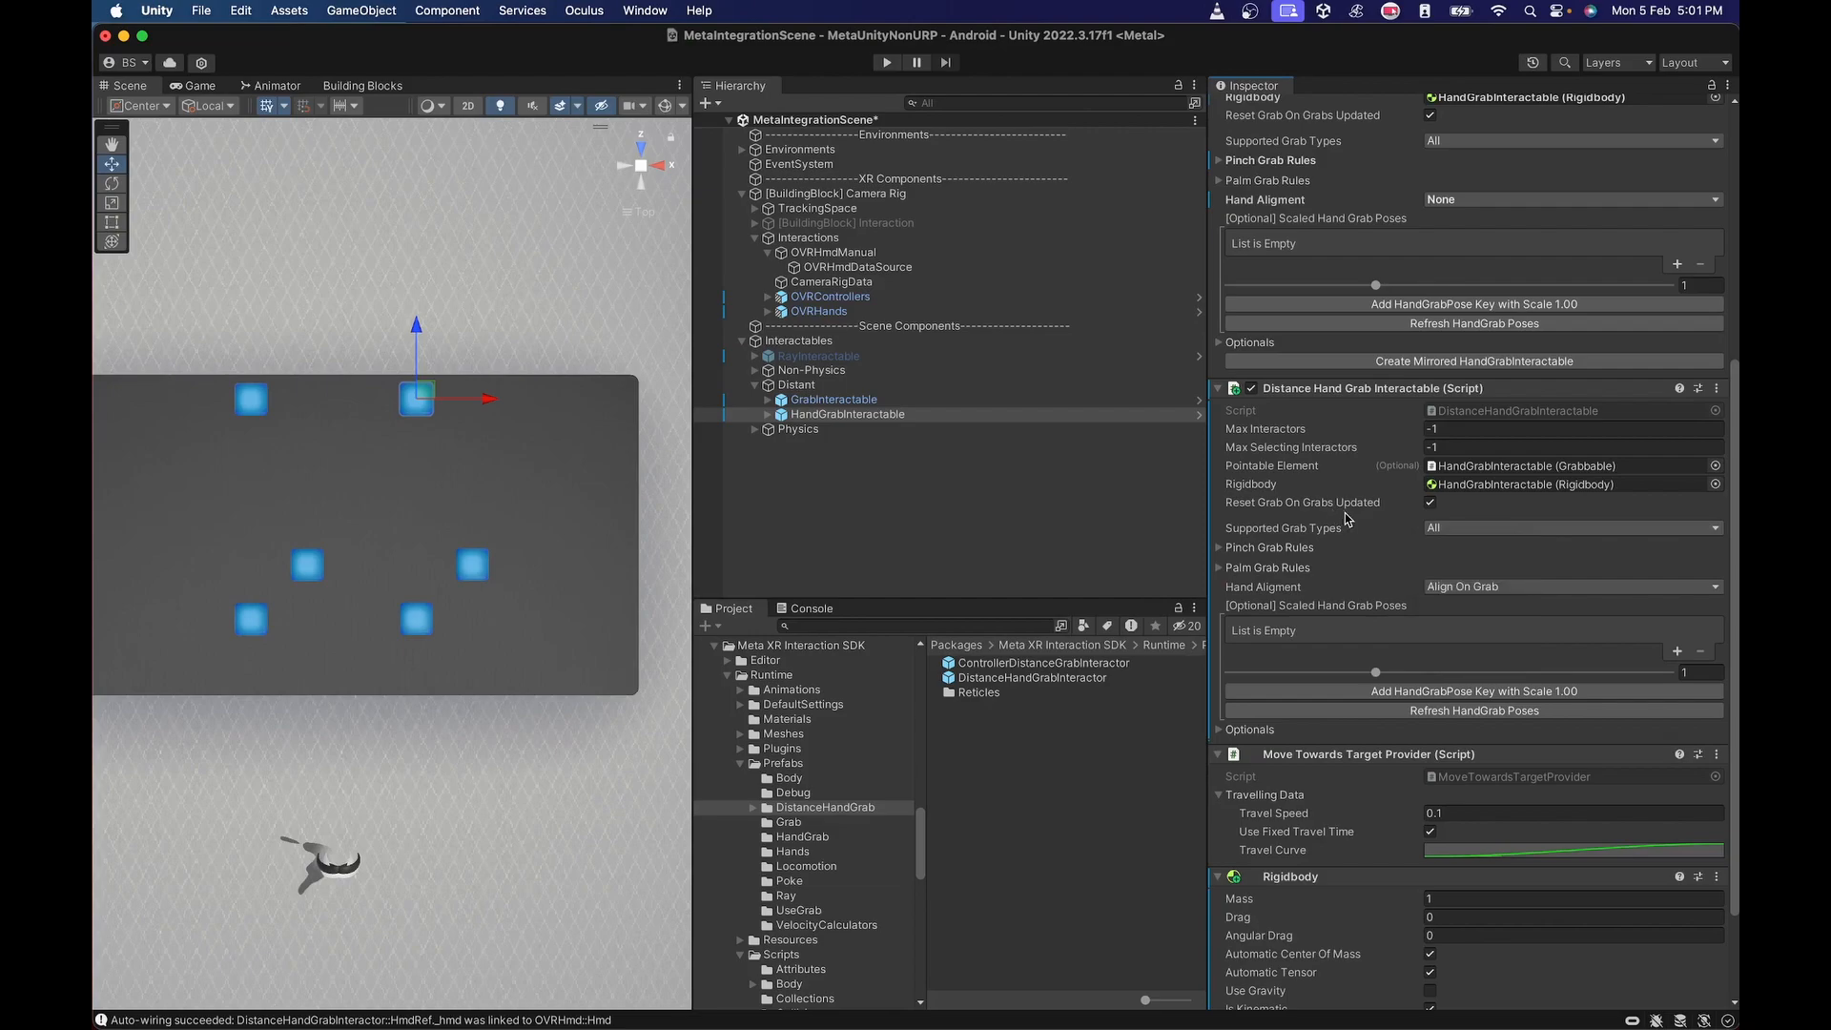
click(1218, 730)
scroll(1411, 791, down, 1)
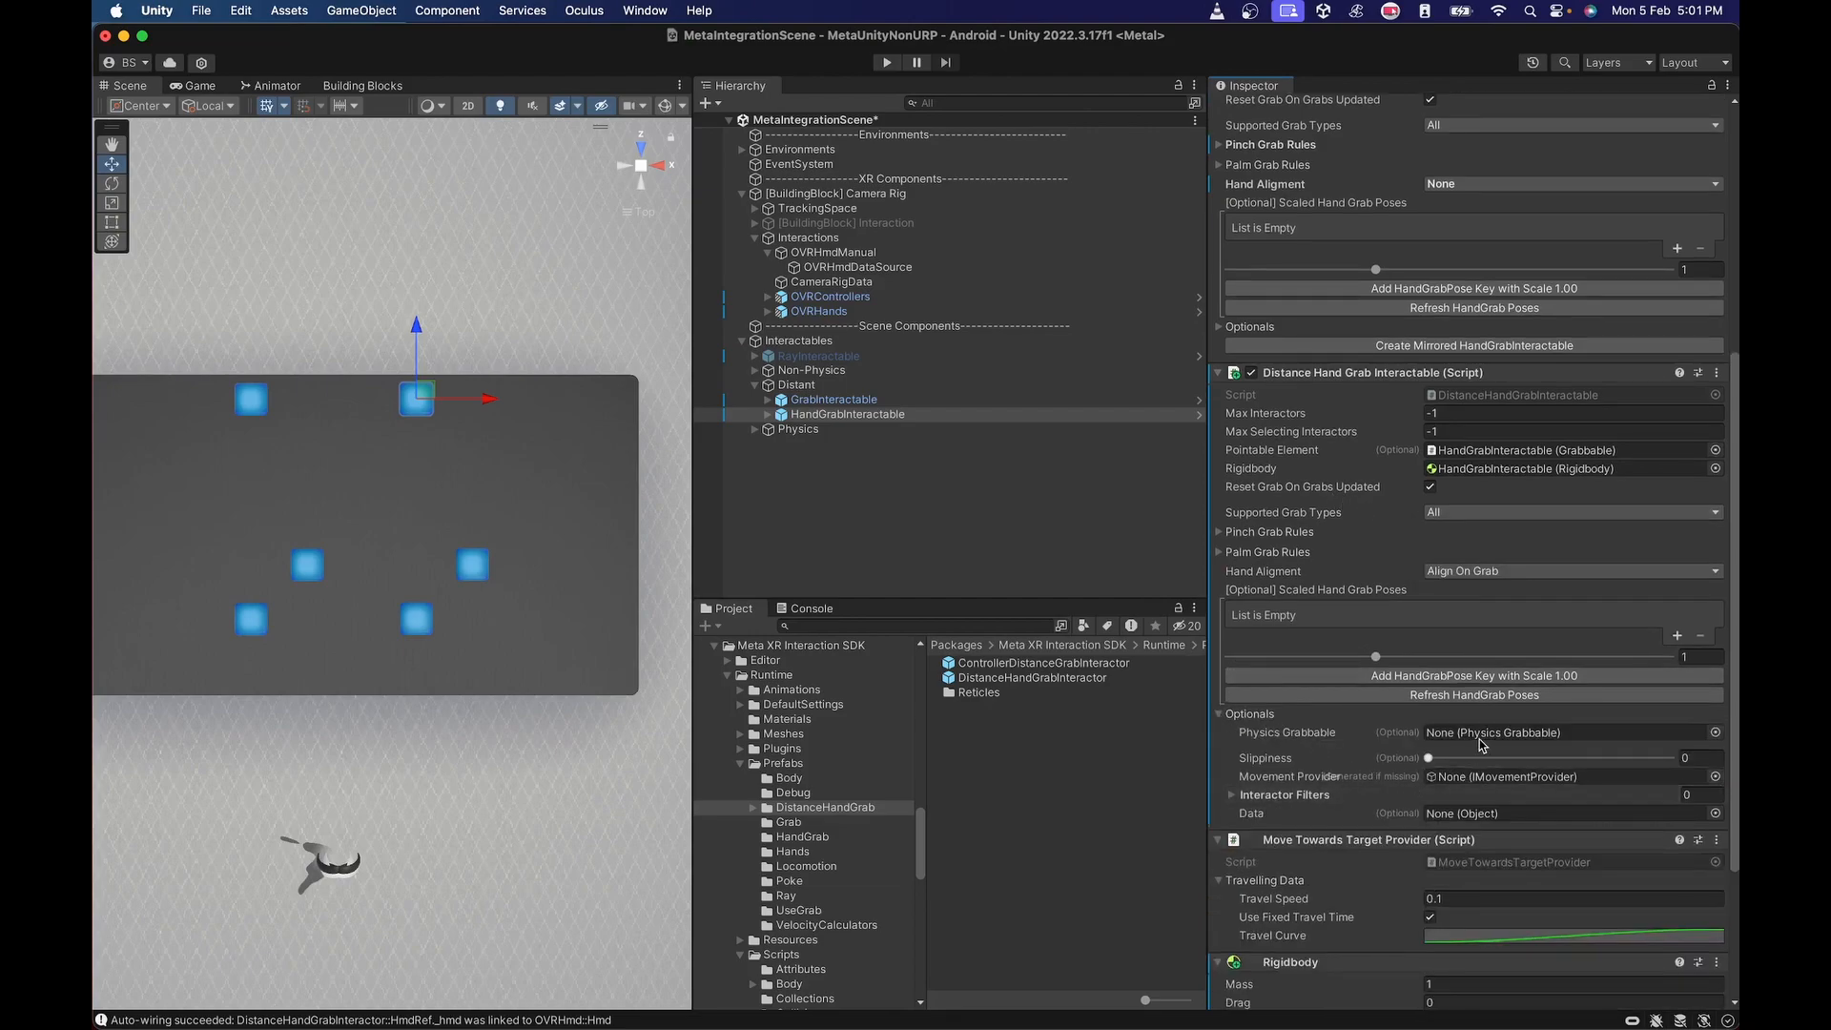
click(1218, 718)
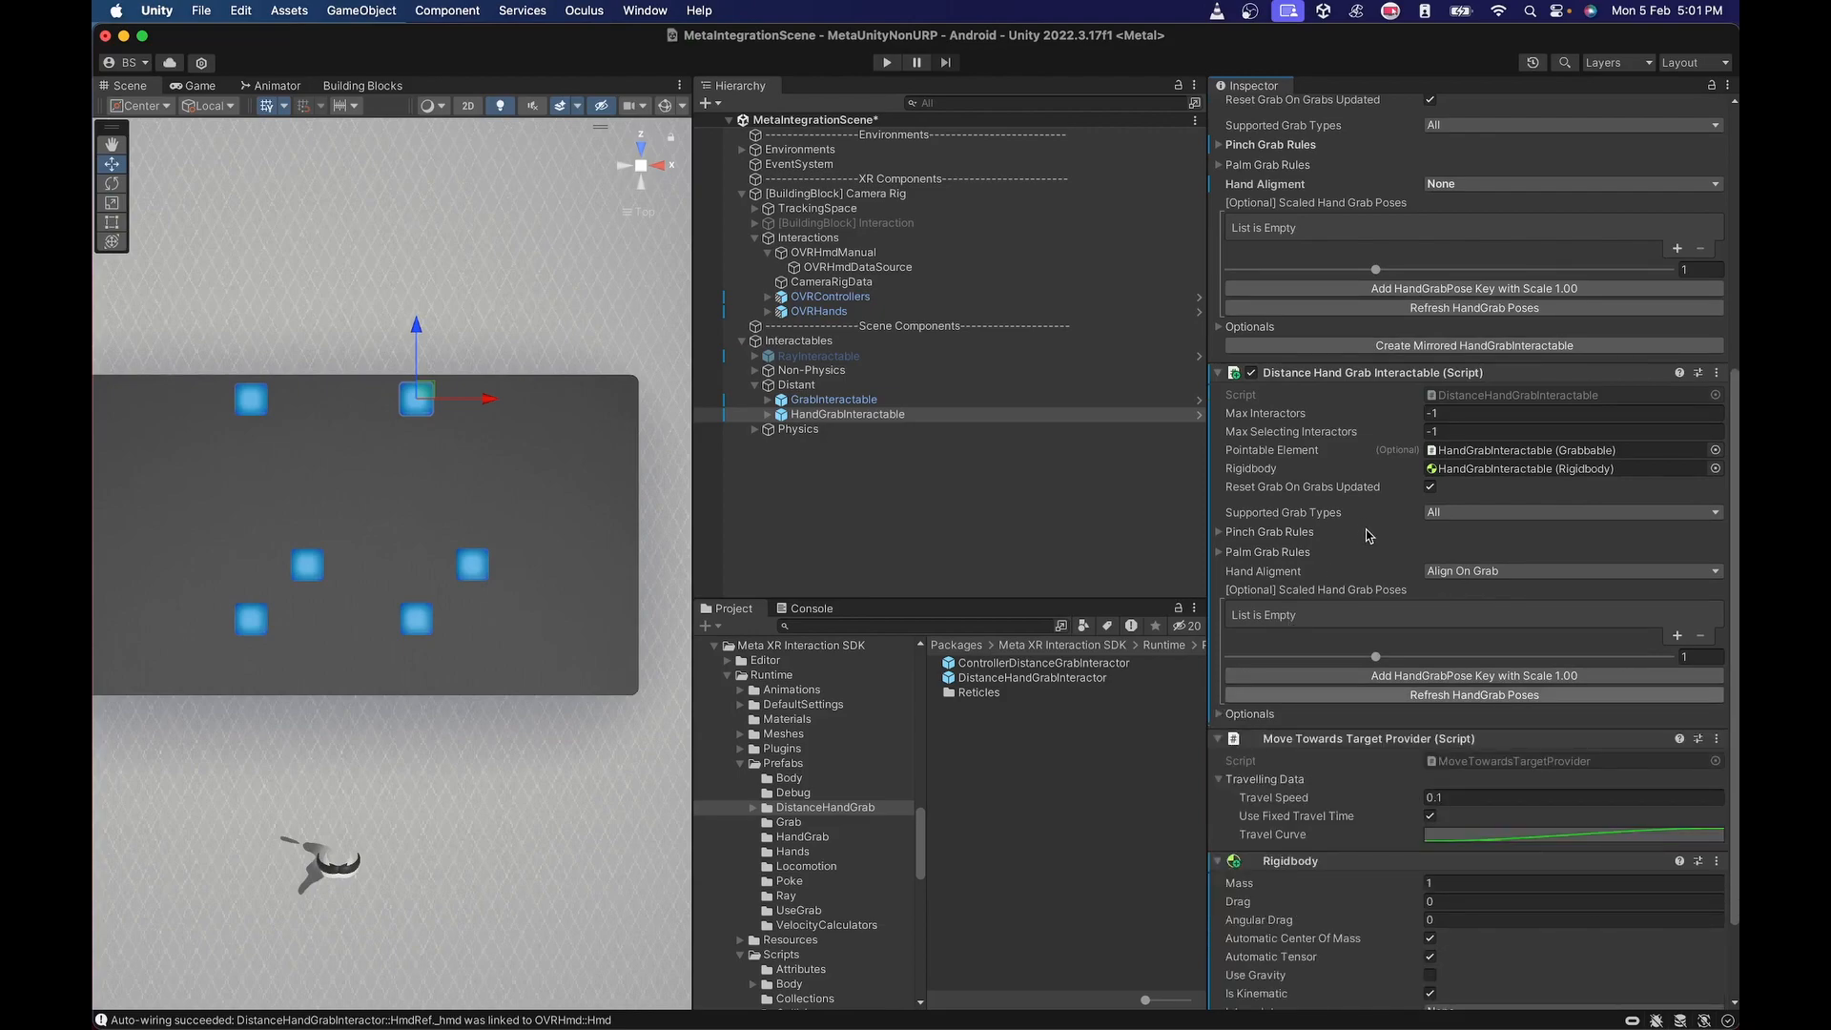
scroll(1371, 544, up, 3)
scroll(1371, 552, up, 2)
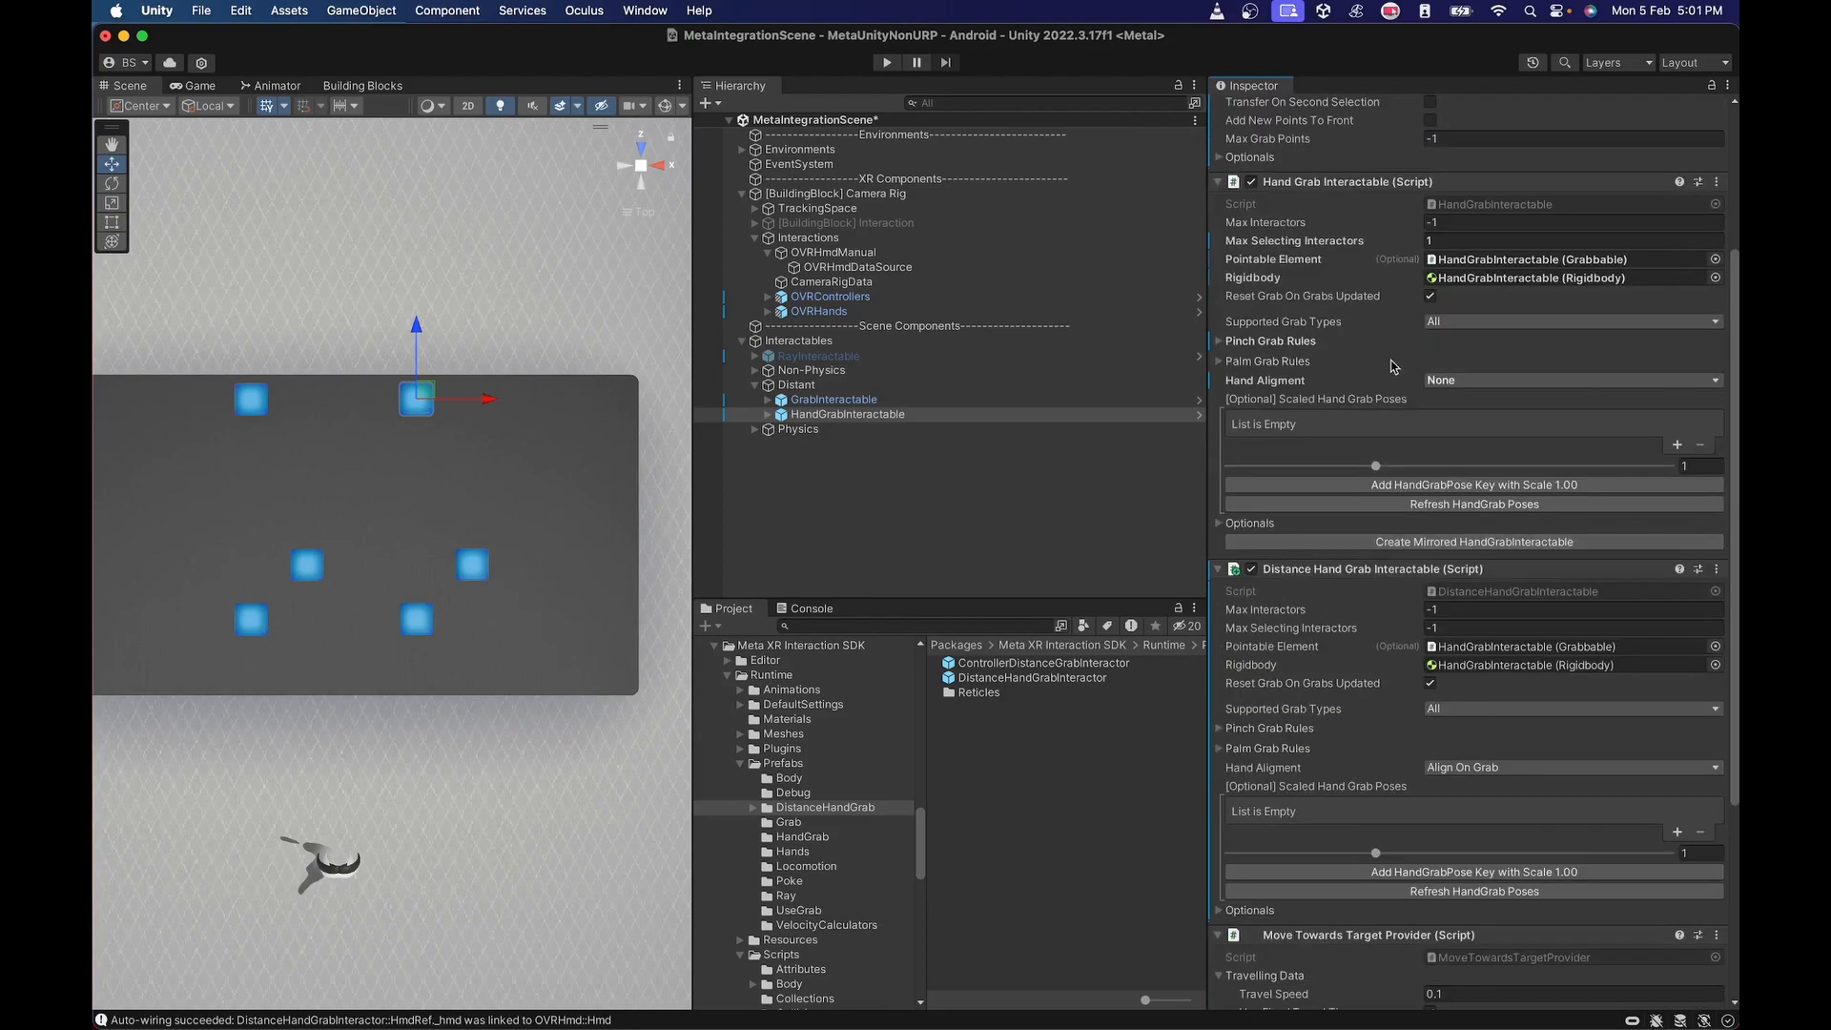
Assign HandGrabInteractable's Distance Hand Grab Interactable component as the Interactable View of its CubeMesh's Interactable Debug Visual.
click(767, 415)
click(789, 444)
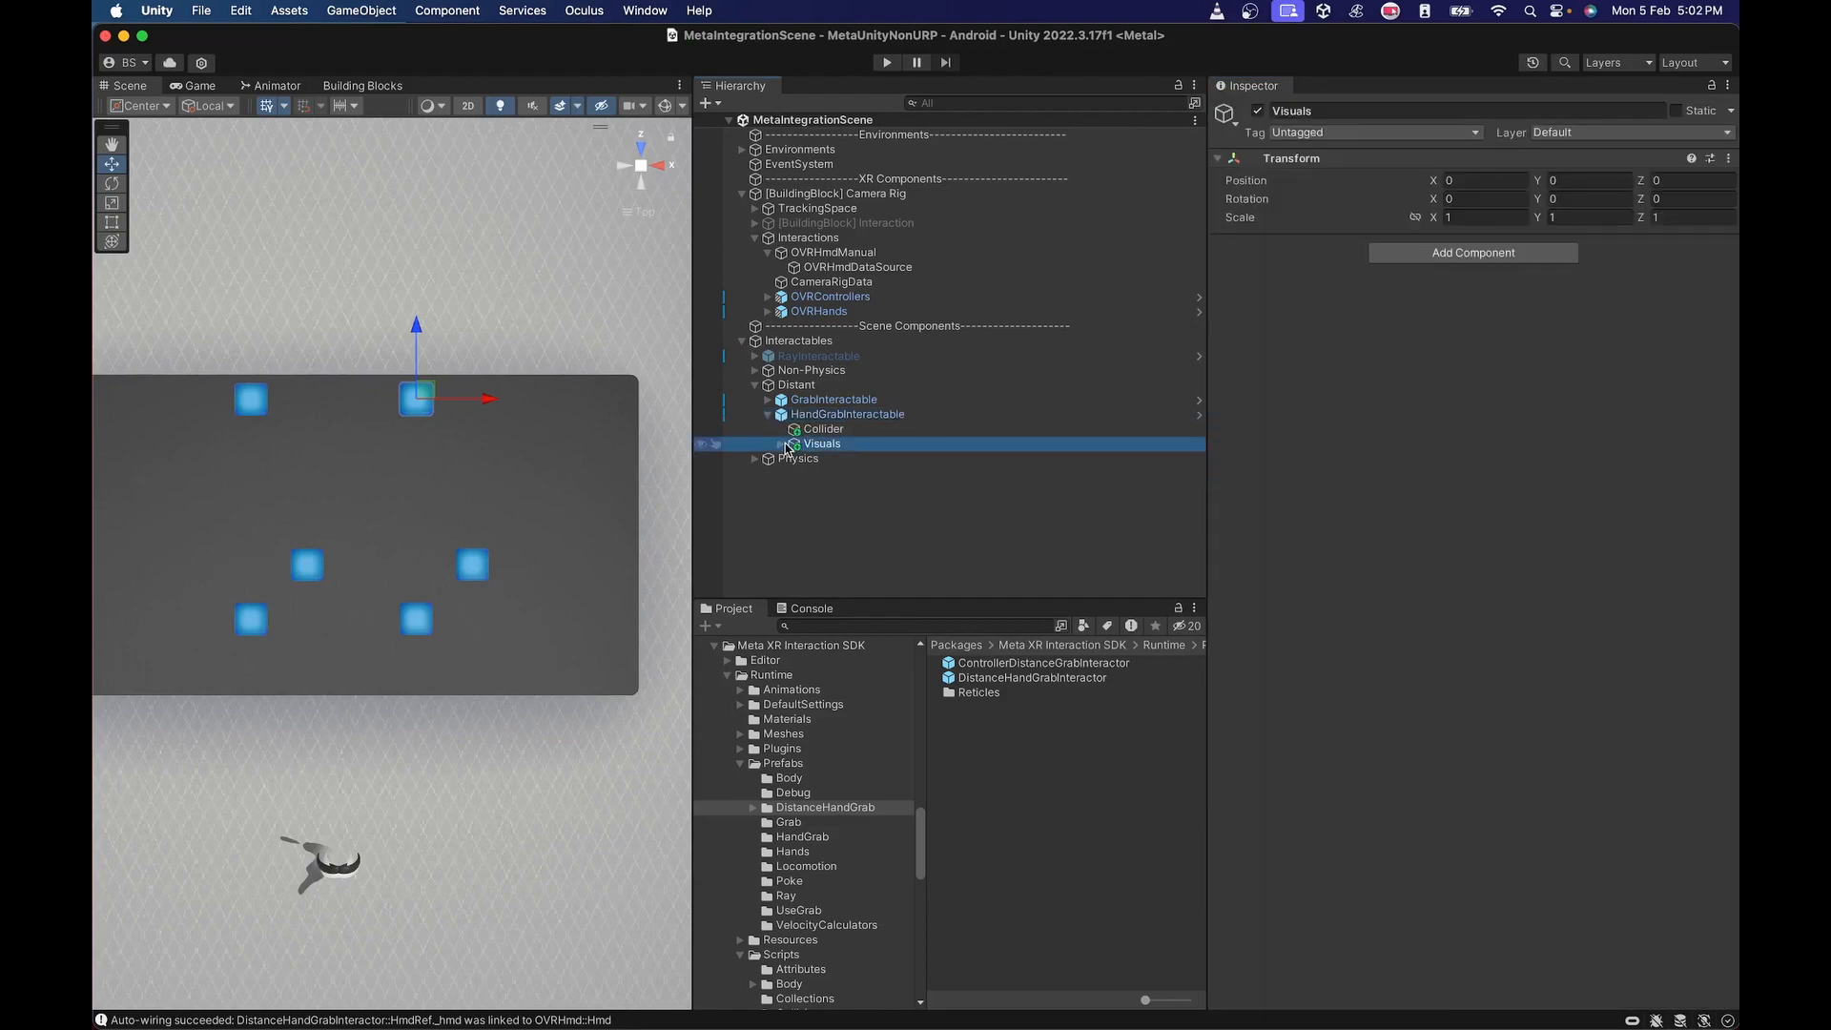
click(780, 444)
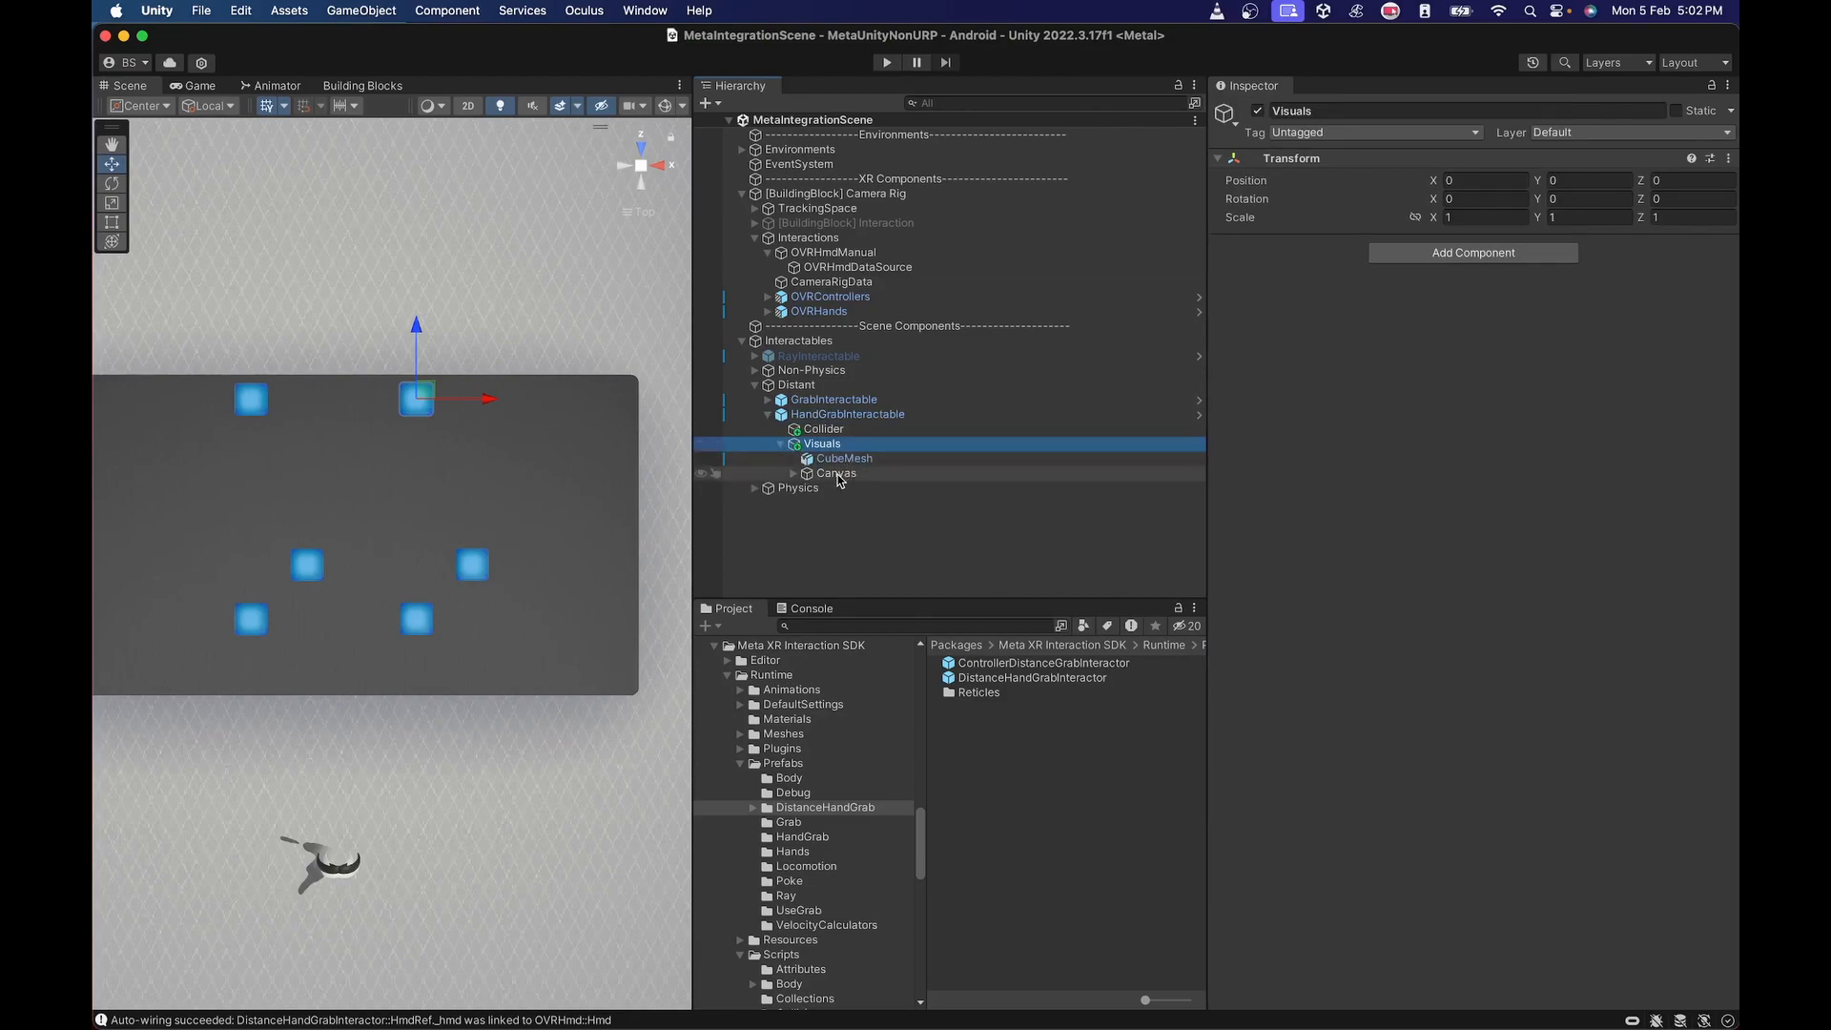
click(793, 474)
click(825, 460)
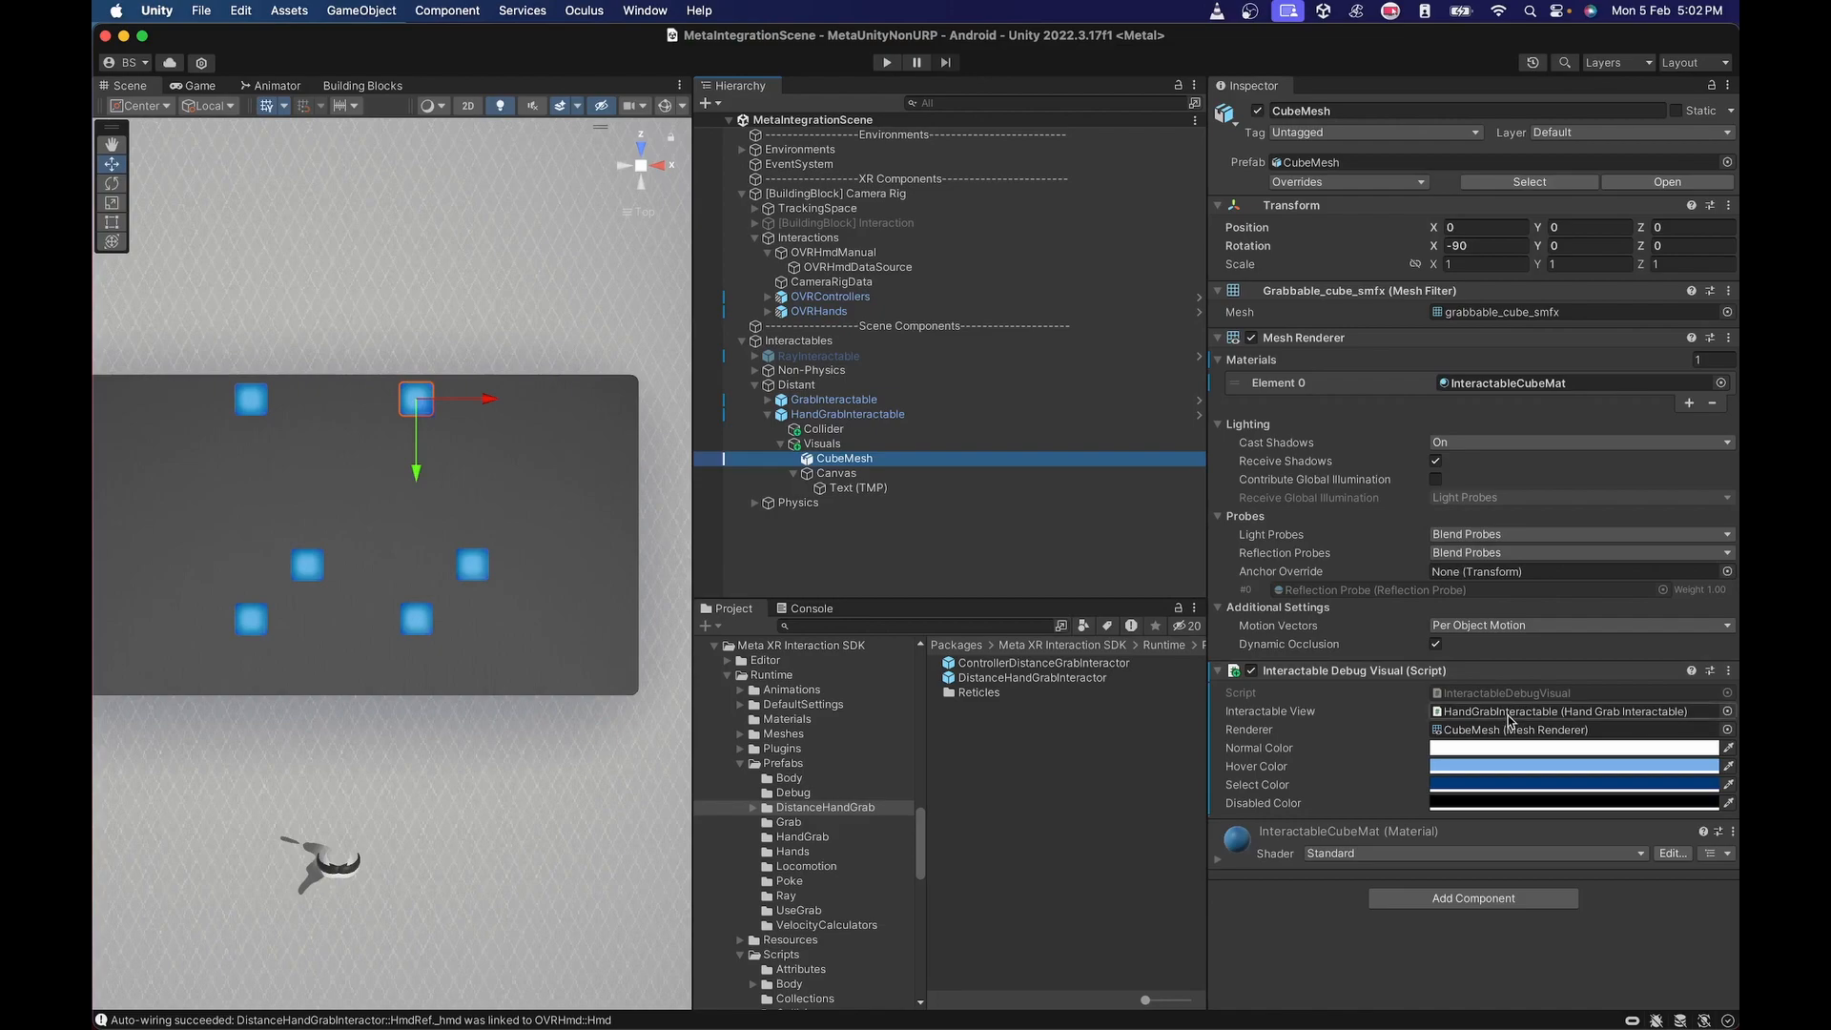
click(1508, 713)
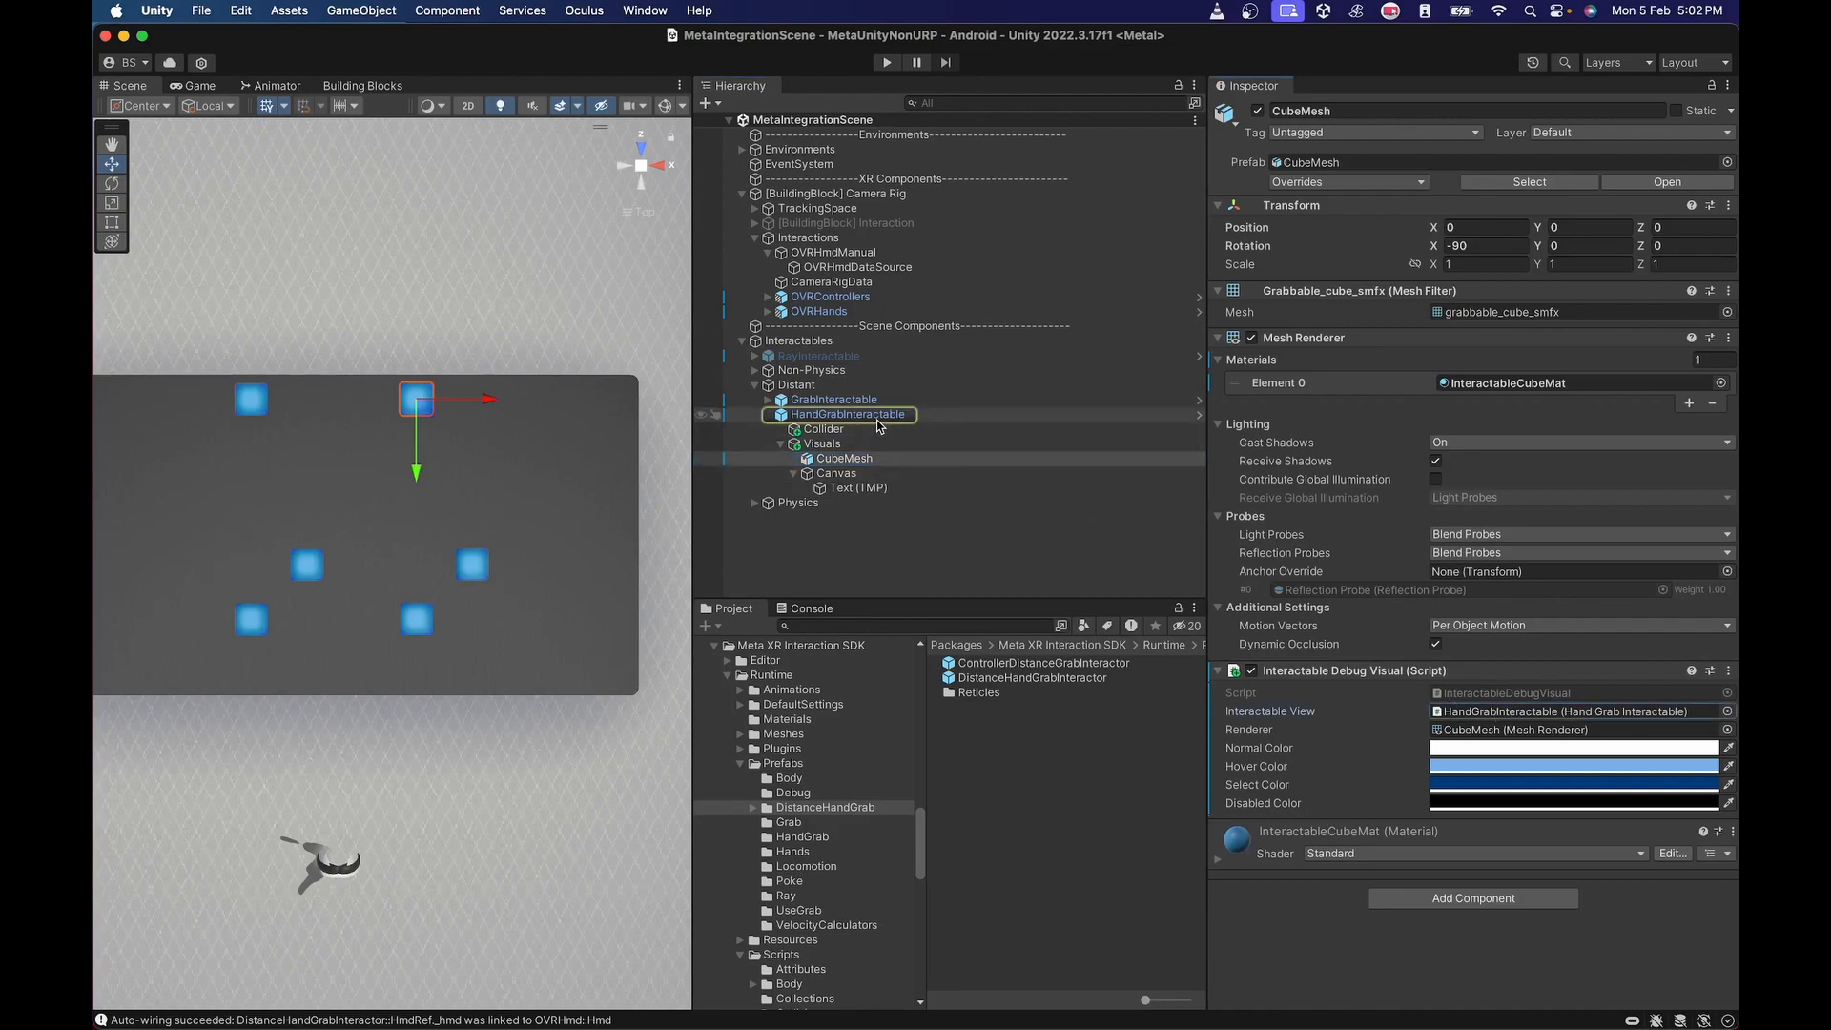
drag(873, 423, 1453, 715)
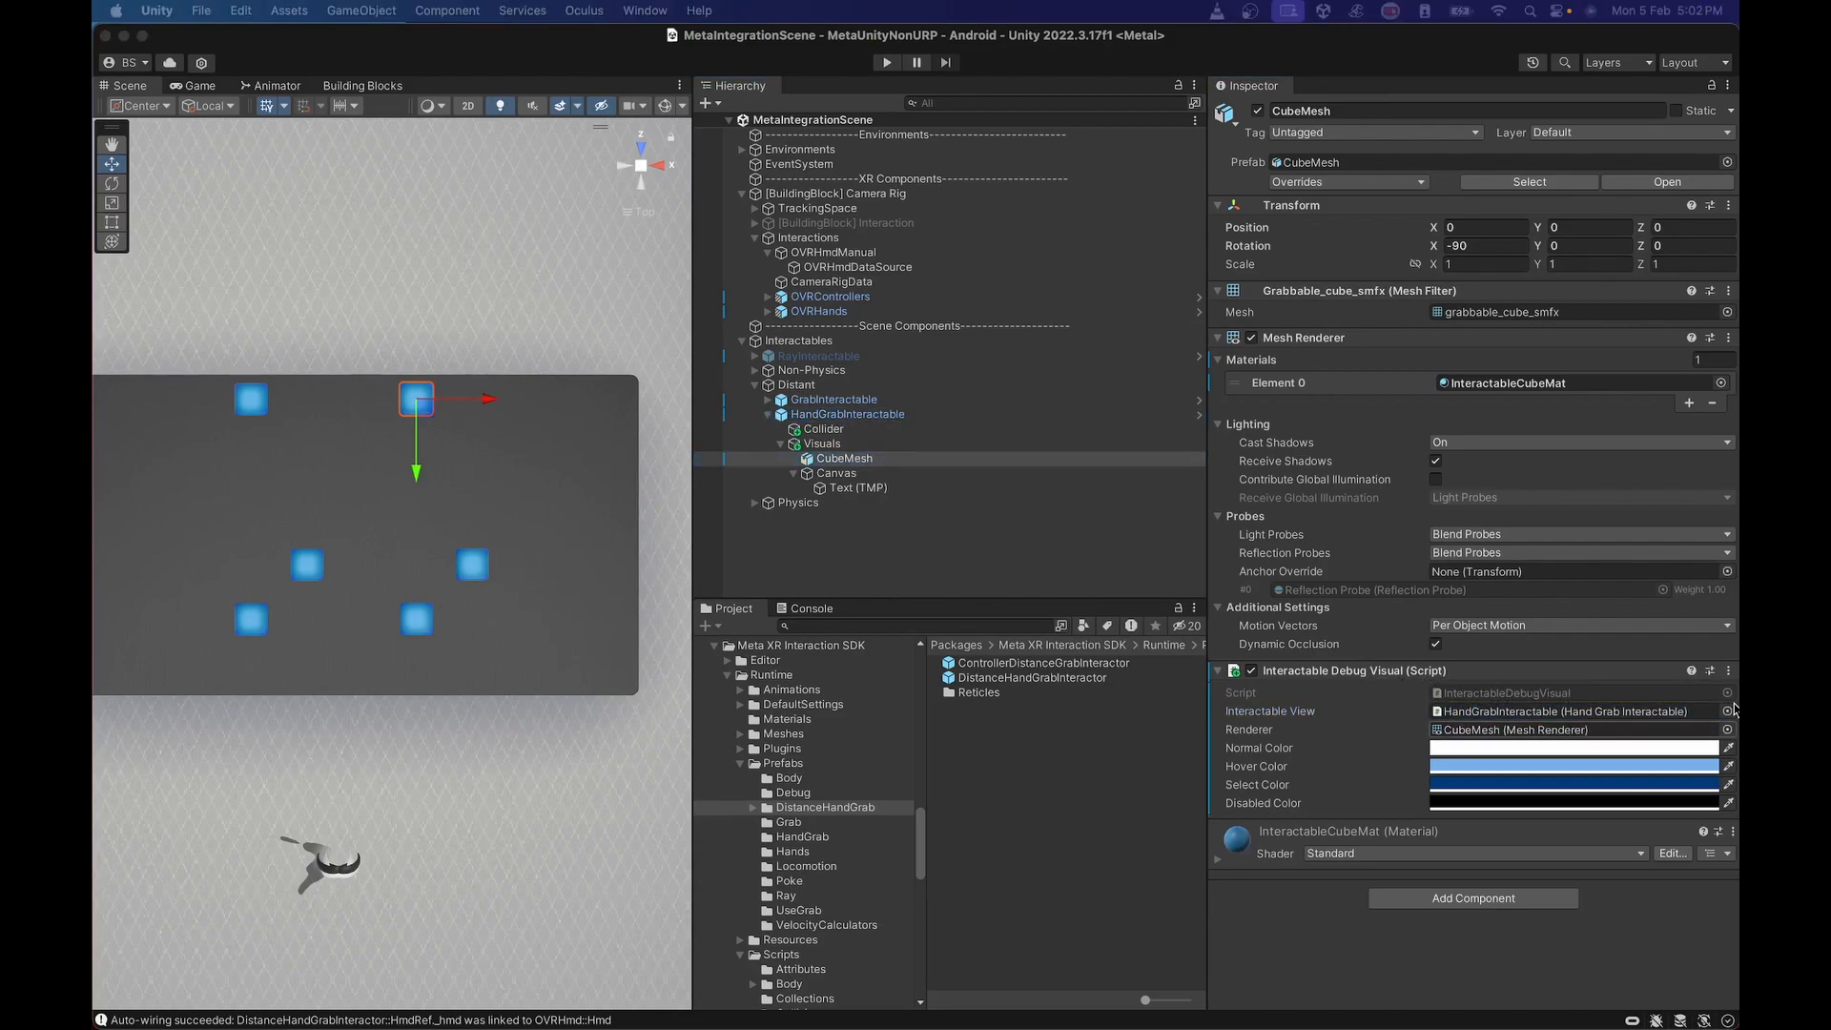
drag(1735, 763, 1104, 279)
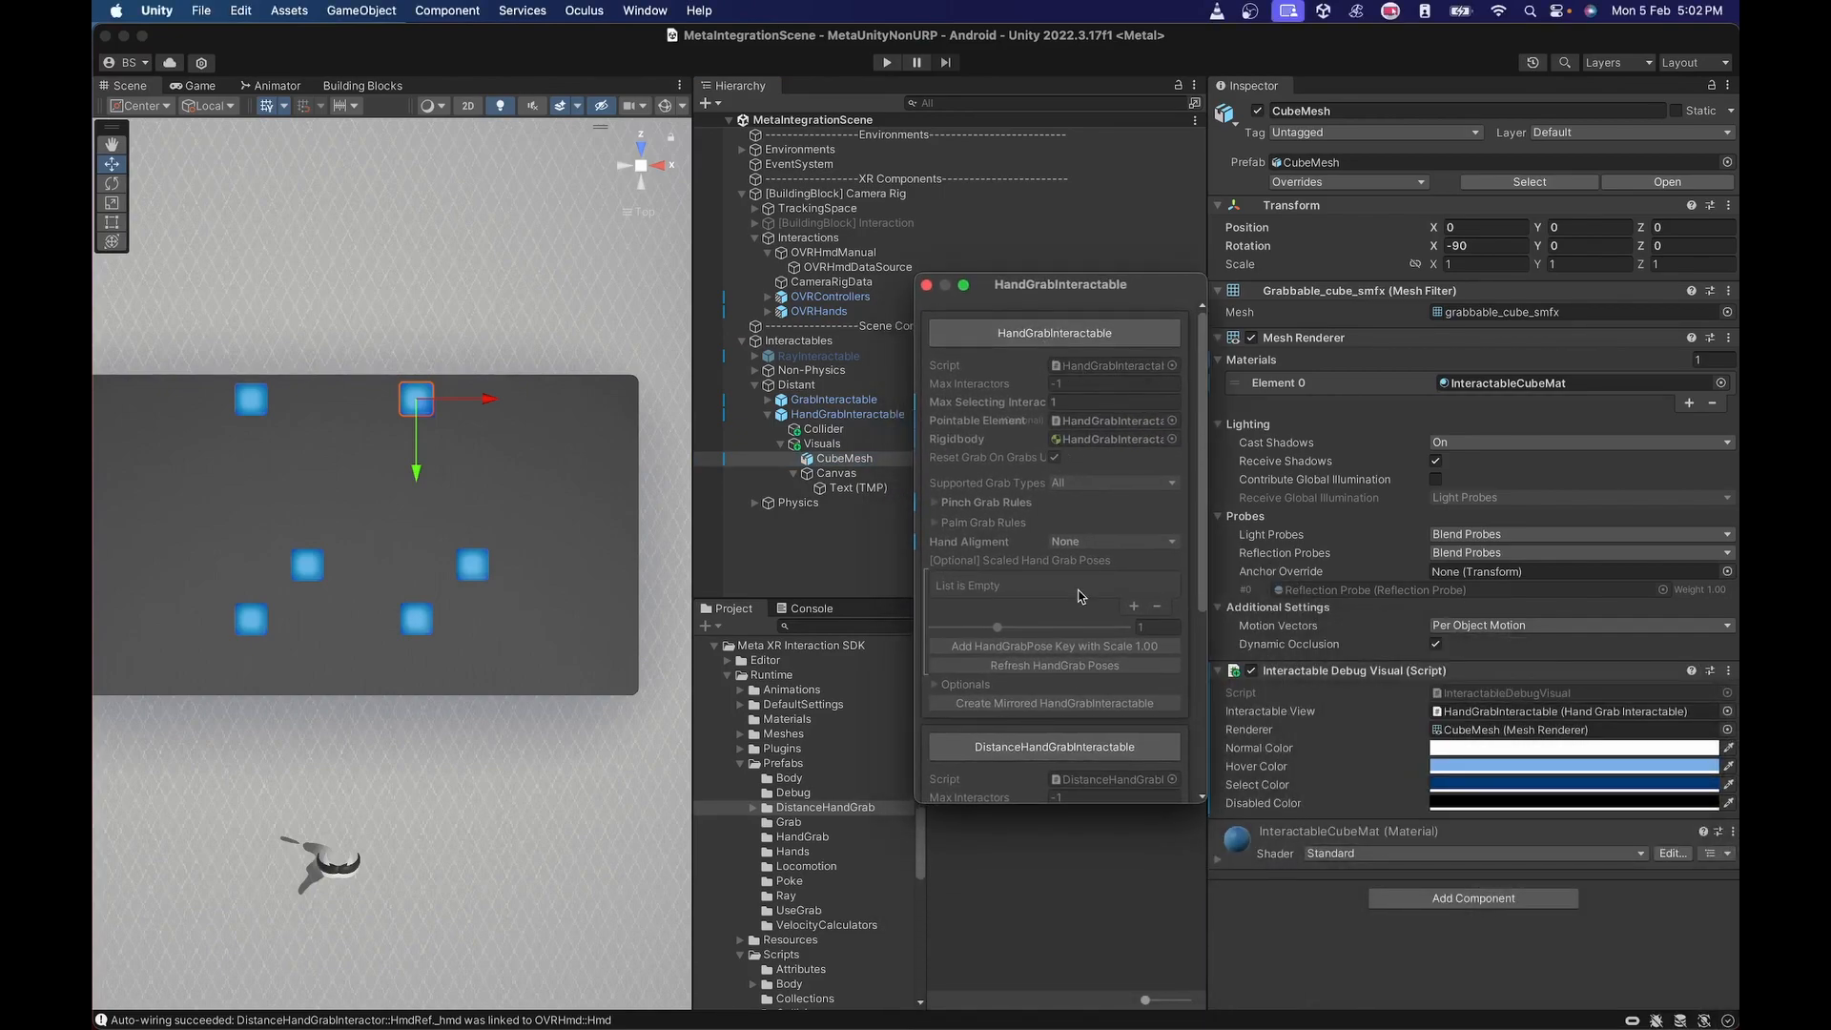
scroll(1094, 563, down, 5)
drag(1054, 520, 1507, 714)
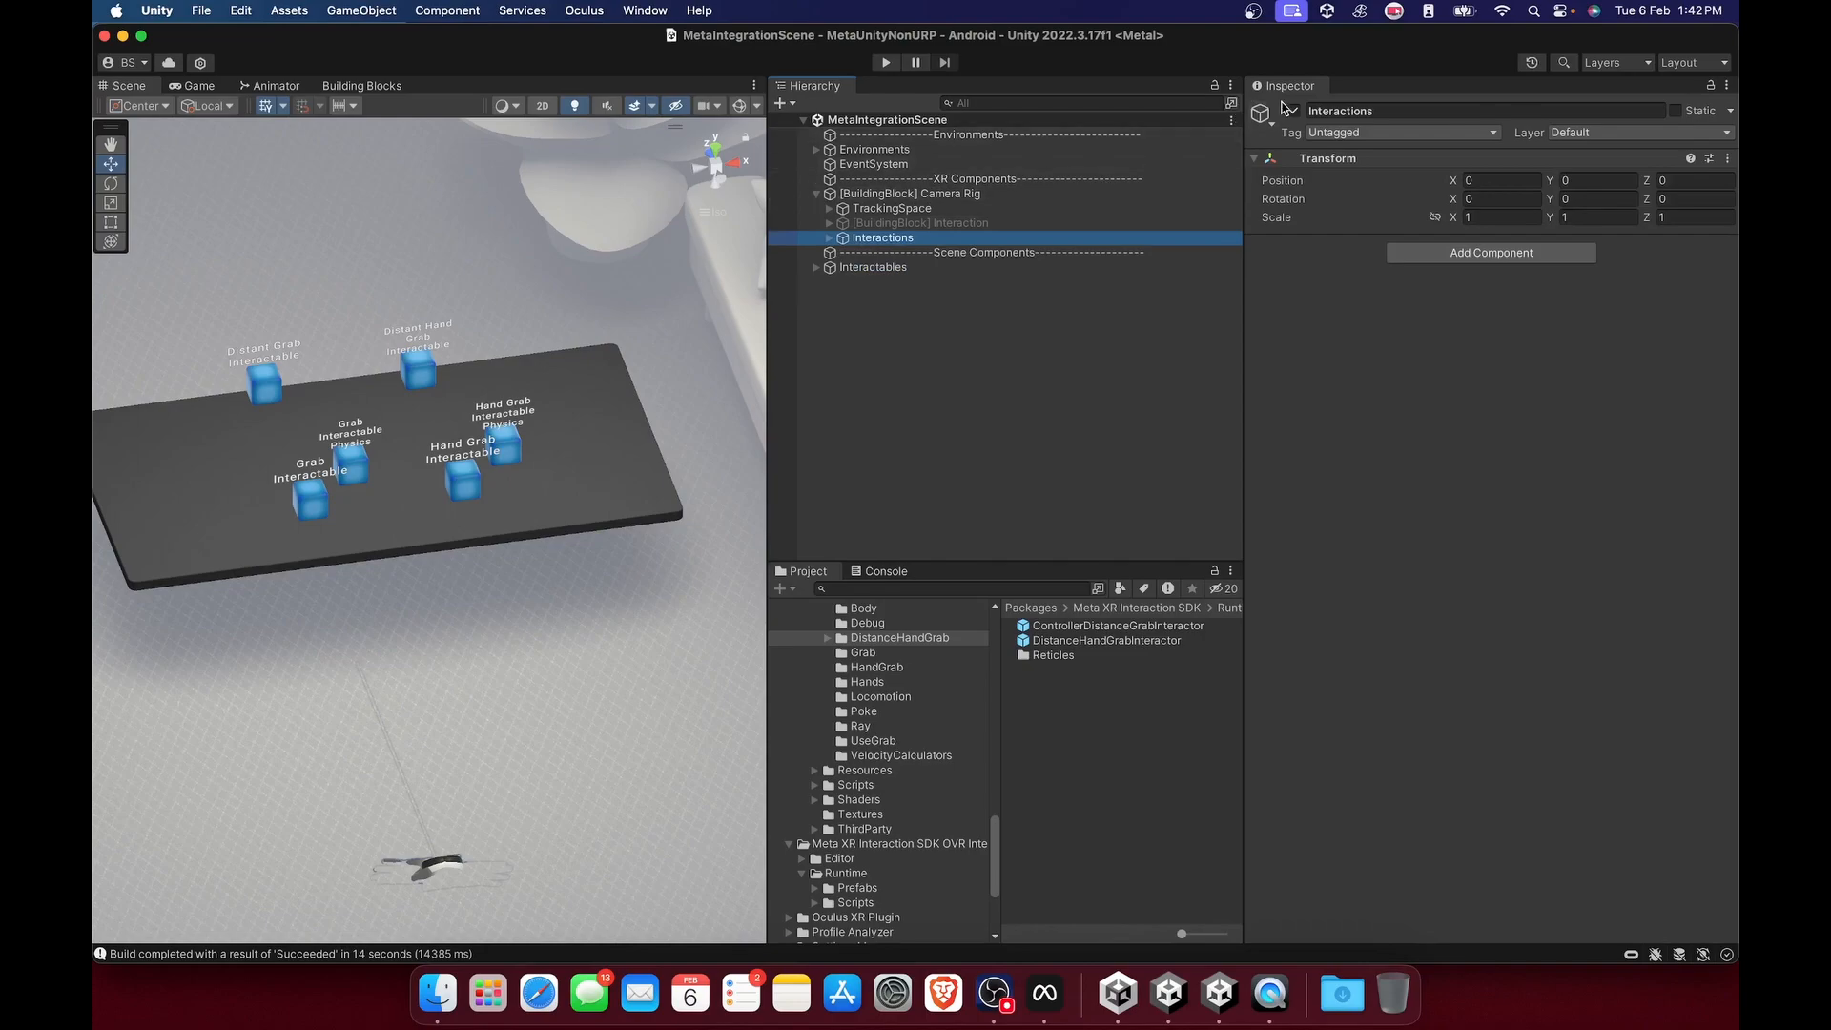
Deactivate the Interactions object under the Camera Rig.
click(1289, 111)
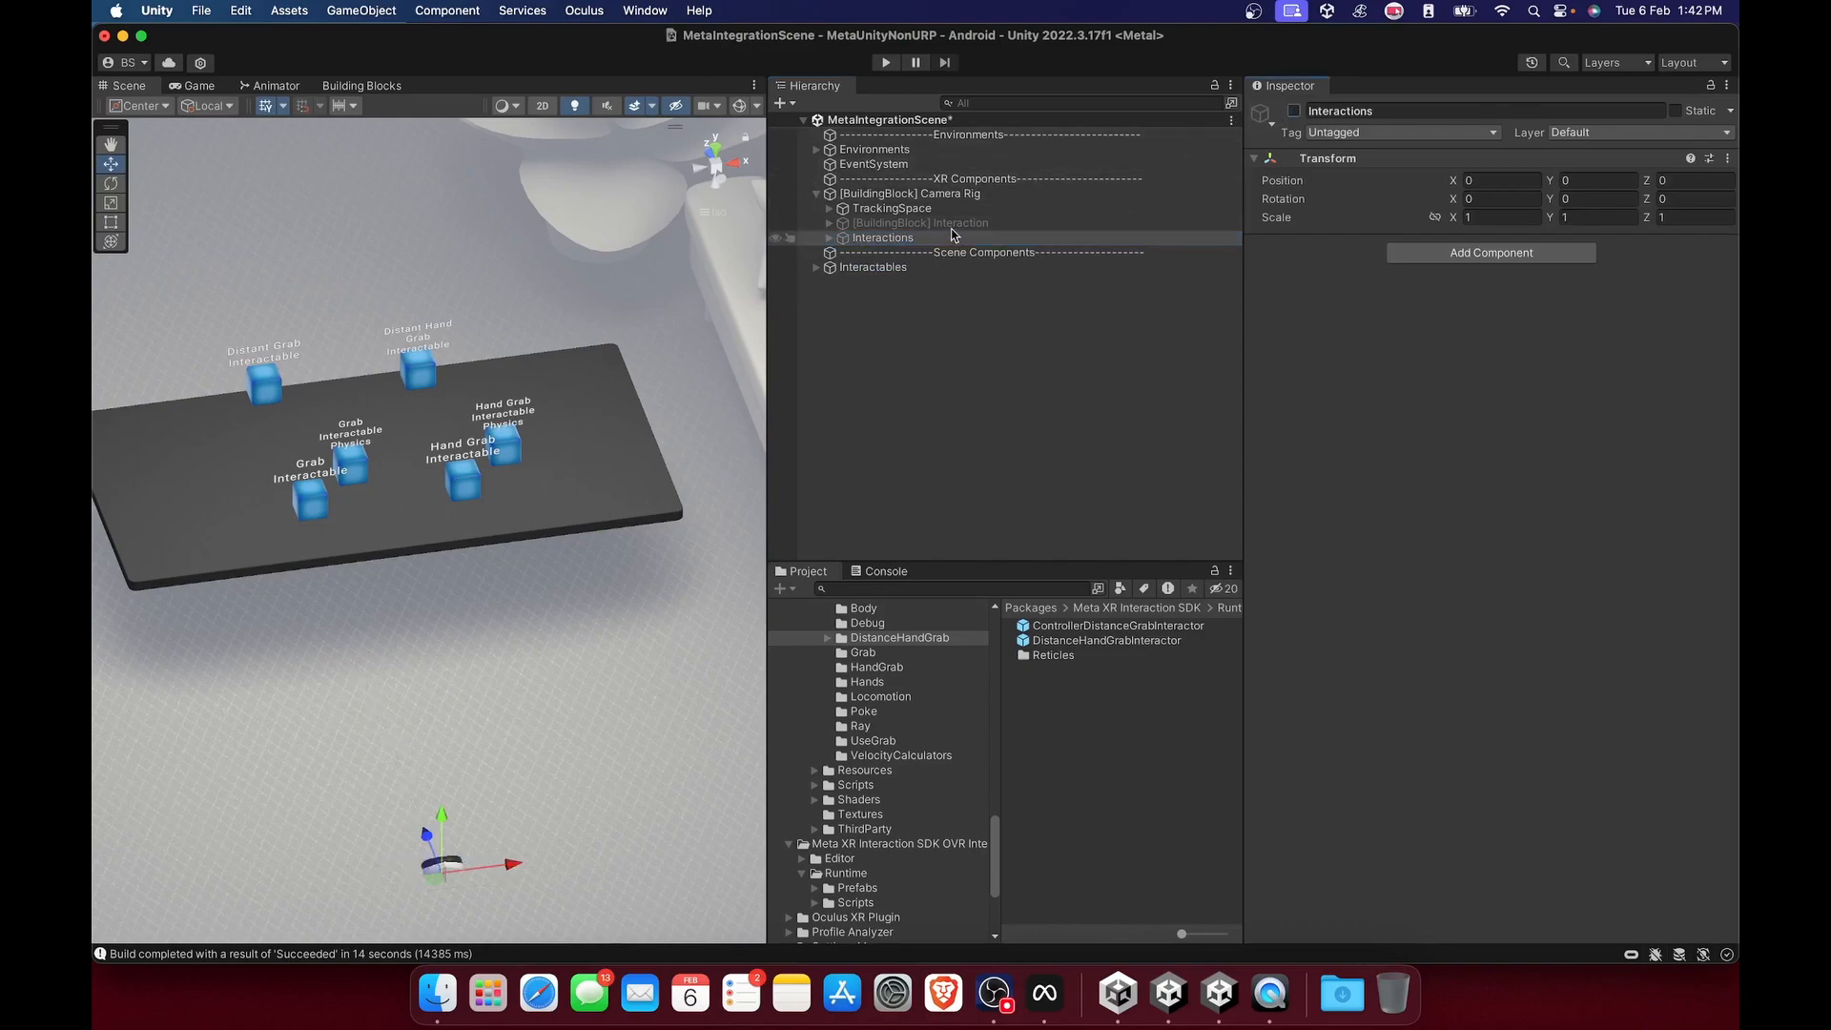
Activate the [BuildingBlock] Interaction object under the Camera Rig.
click(944, 223)
click(1294, 111)
click(1294, 112)
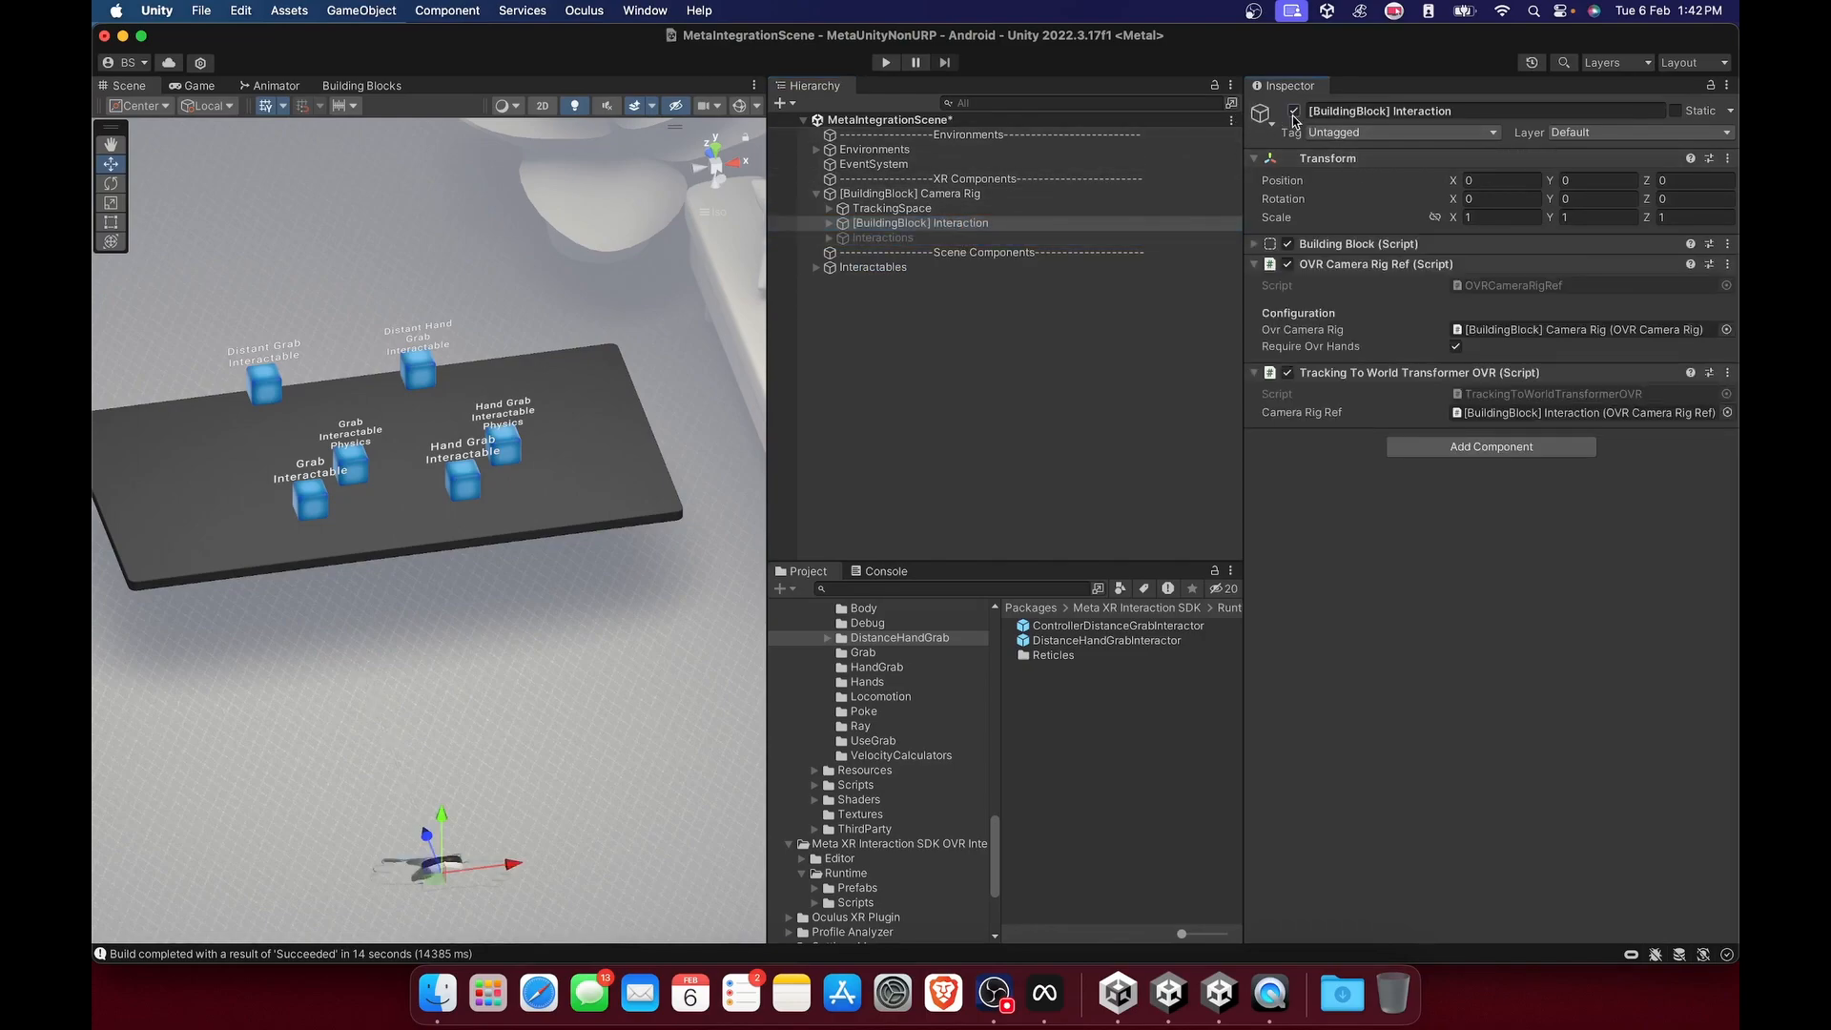
Examine the OVRHmd, LeftHand and RightHand objects and the synthetic hands inside [BuildingBlock] Interaction.
click(829, 223)
click(853, 252)
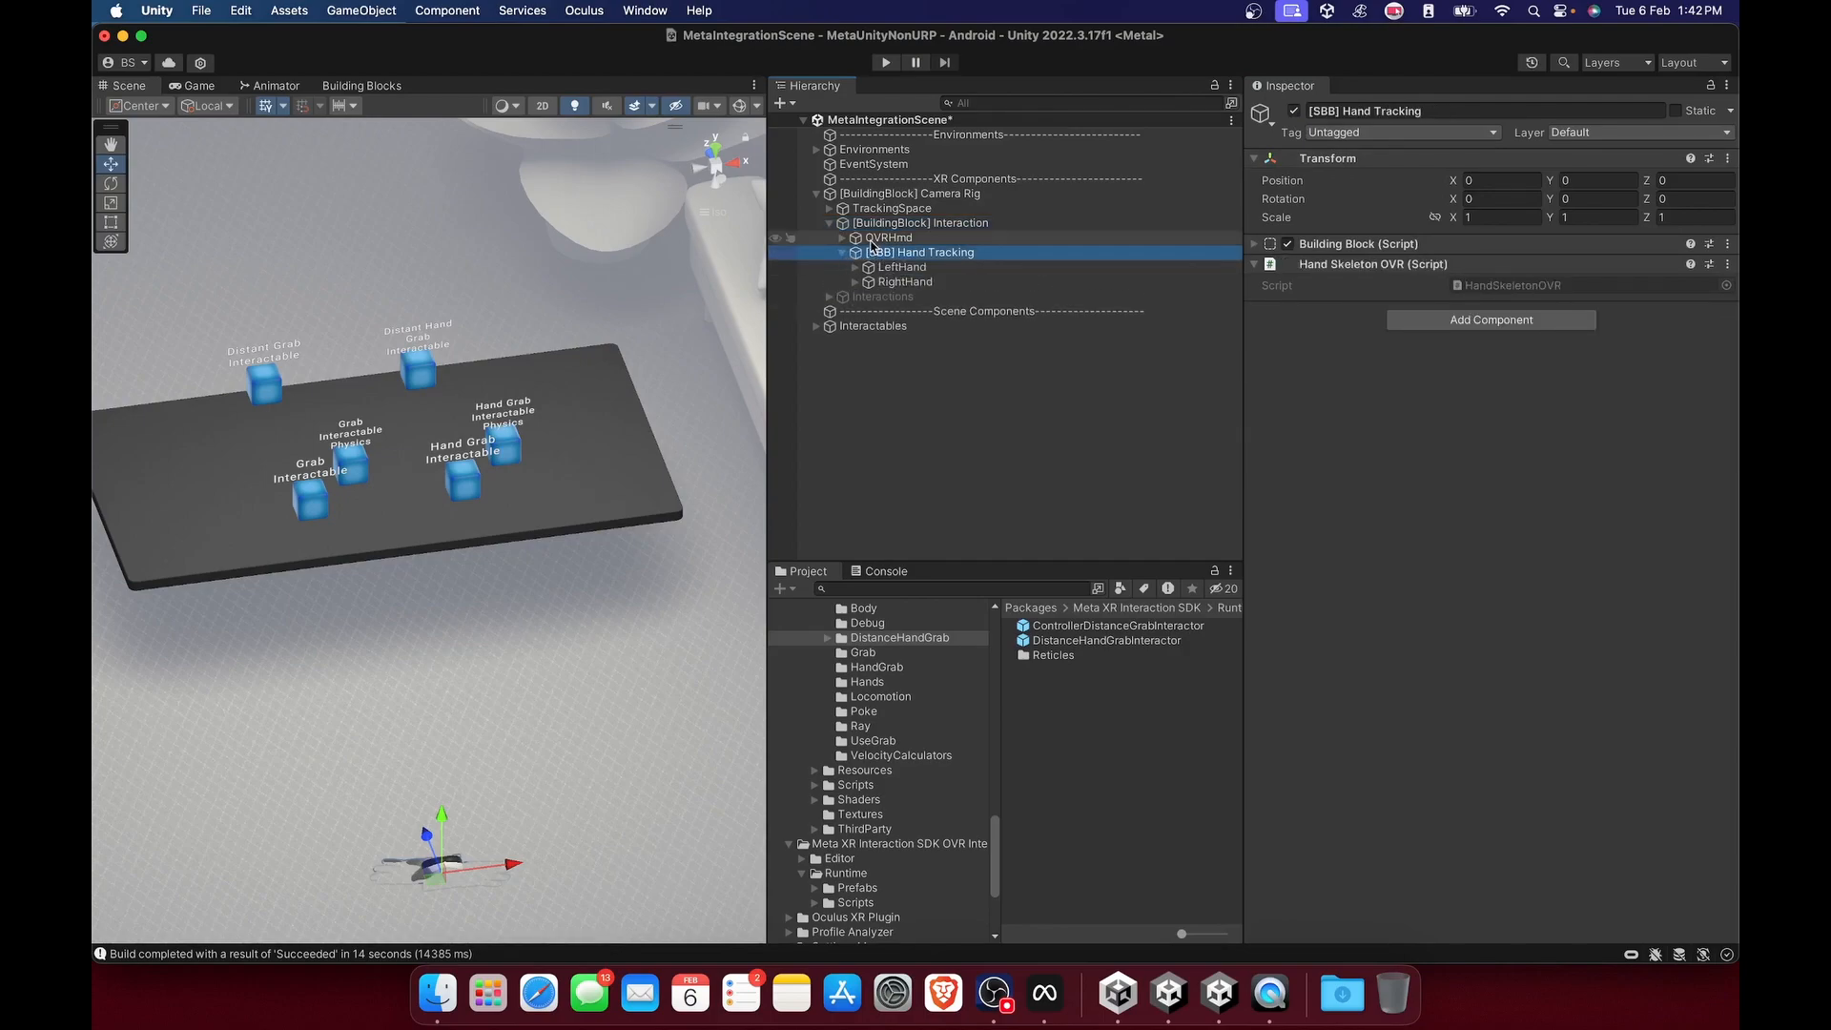
click(871, 241)
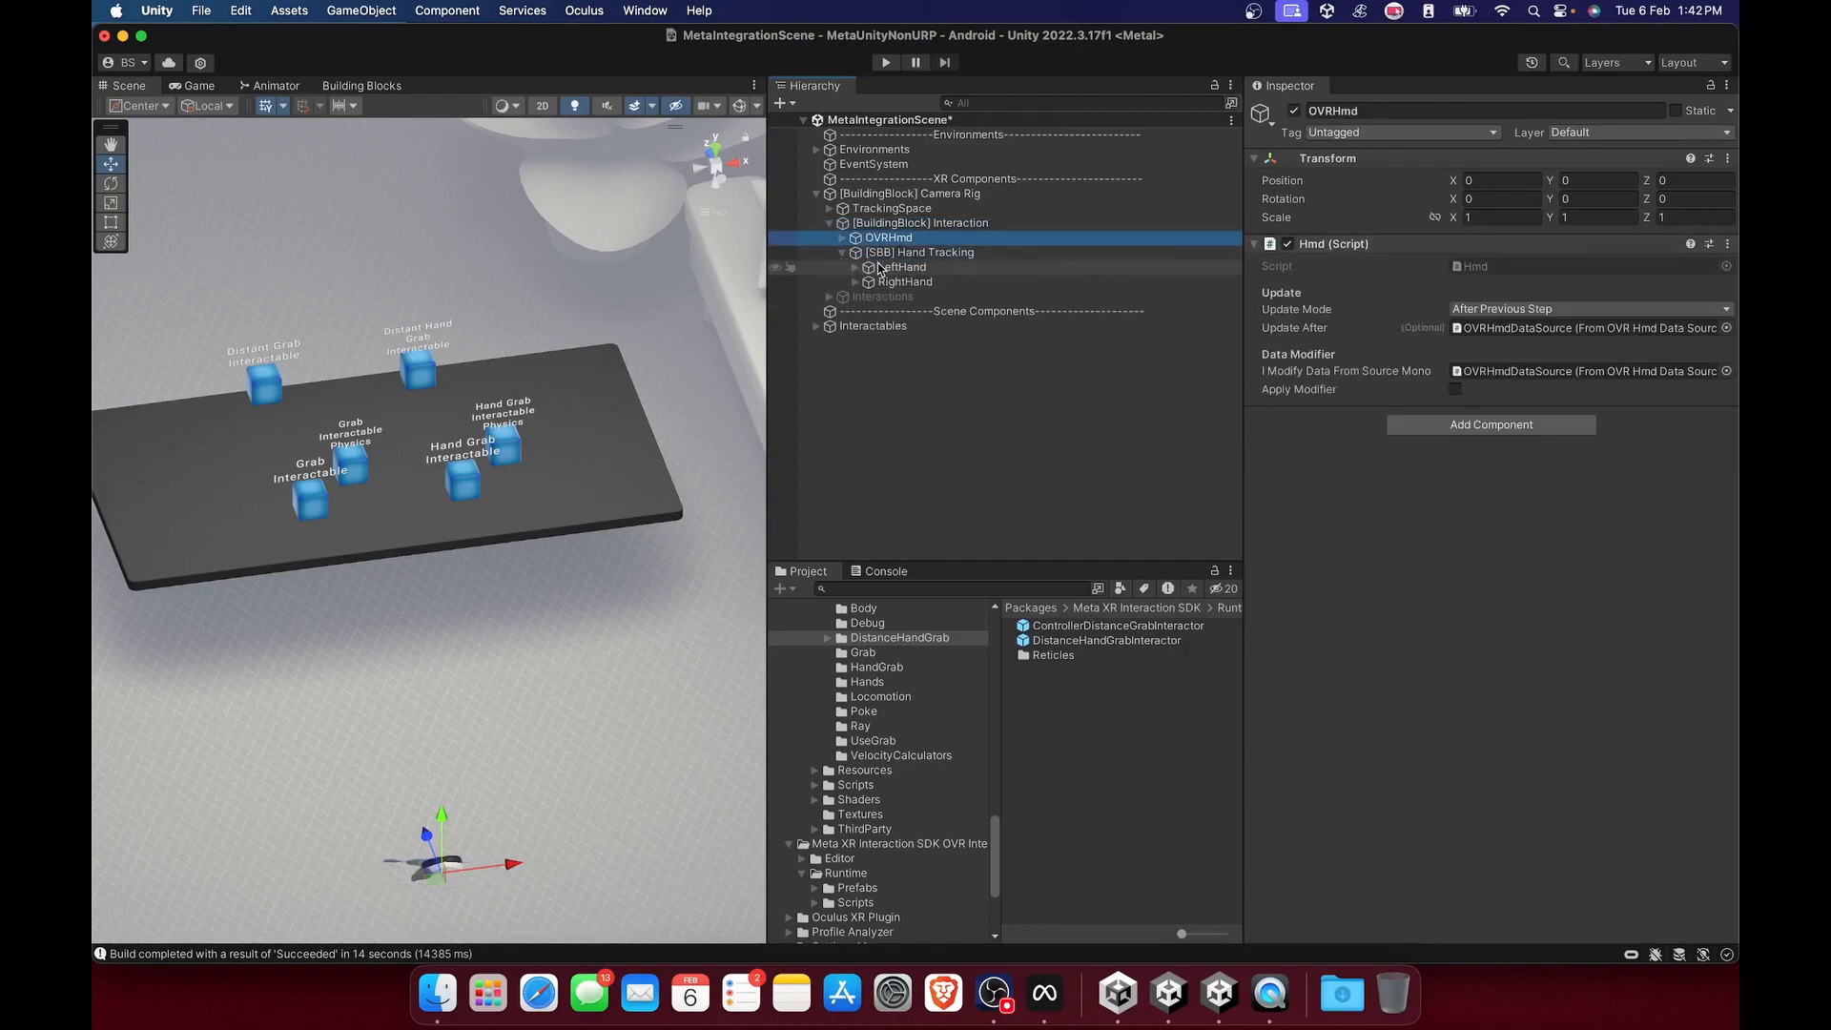
click(880, 270)
click(855, 271)
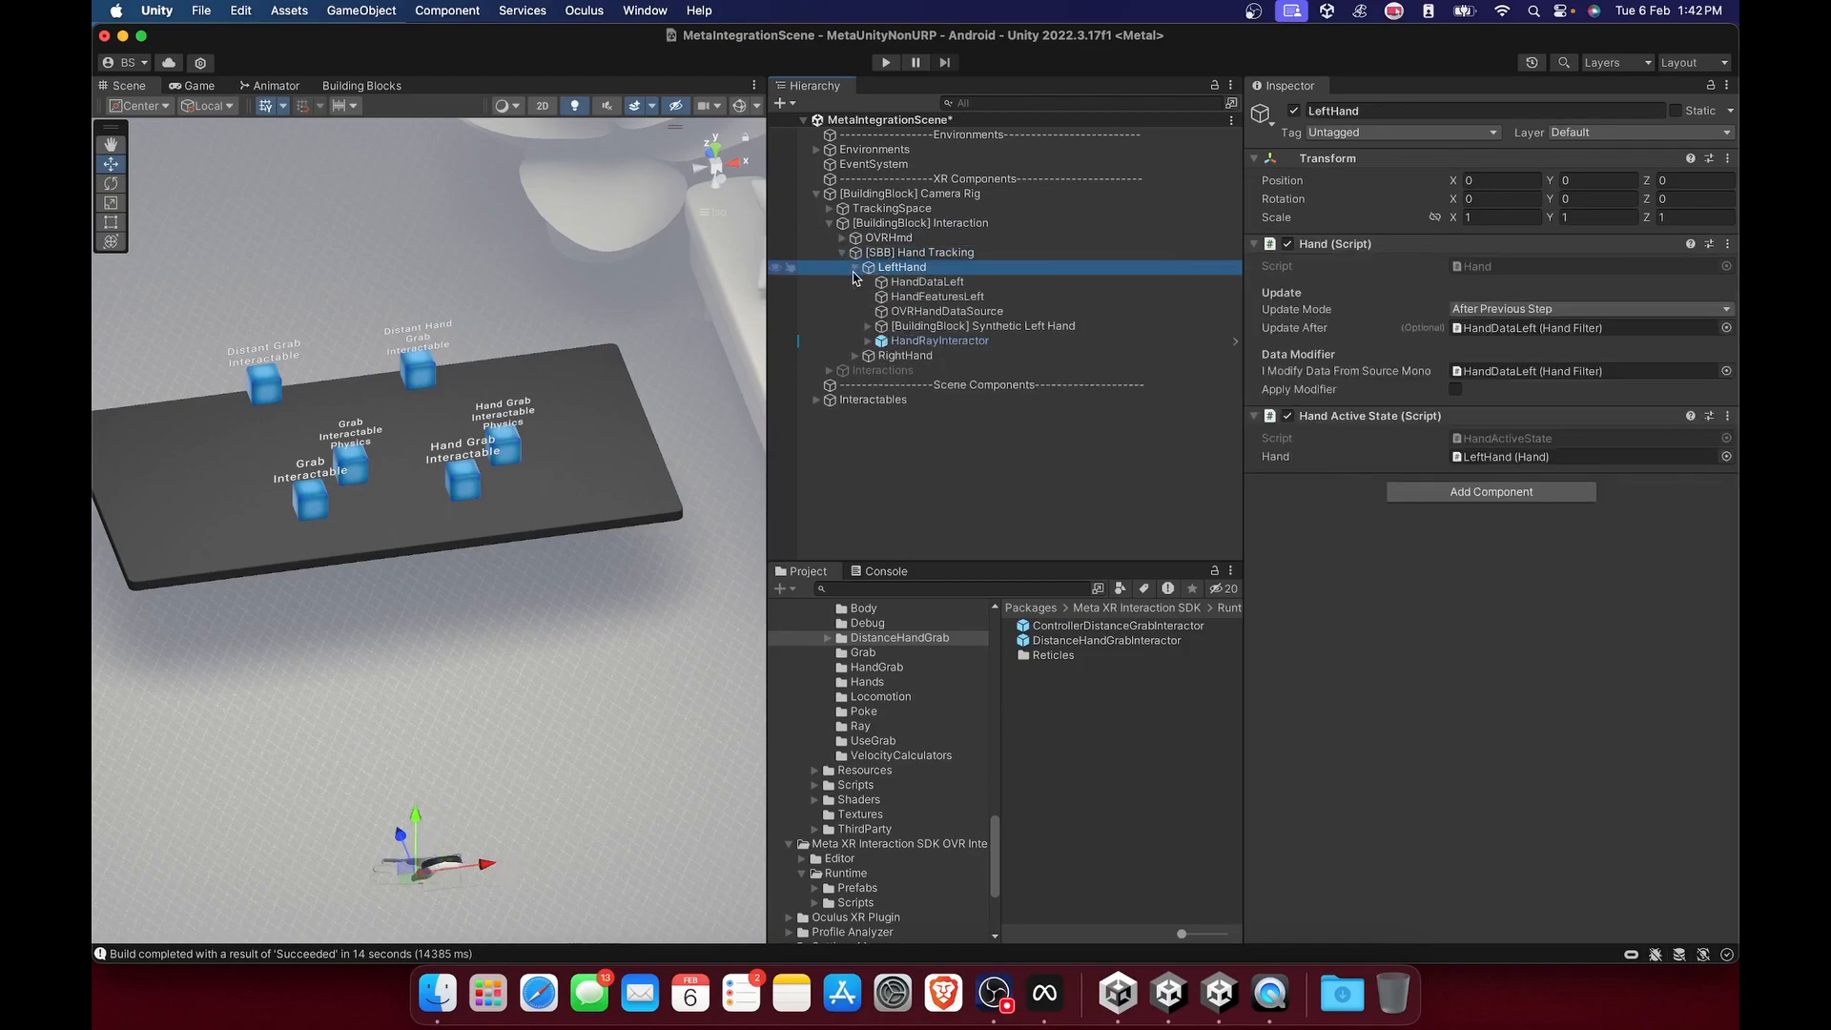
click(862, 356)
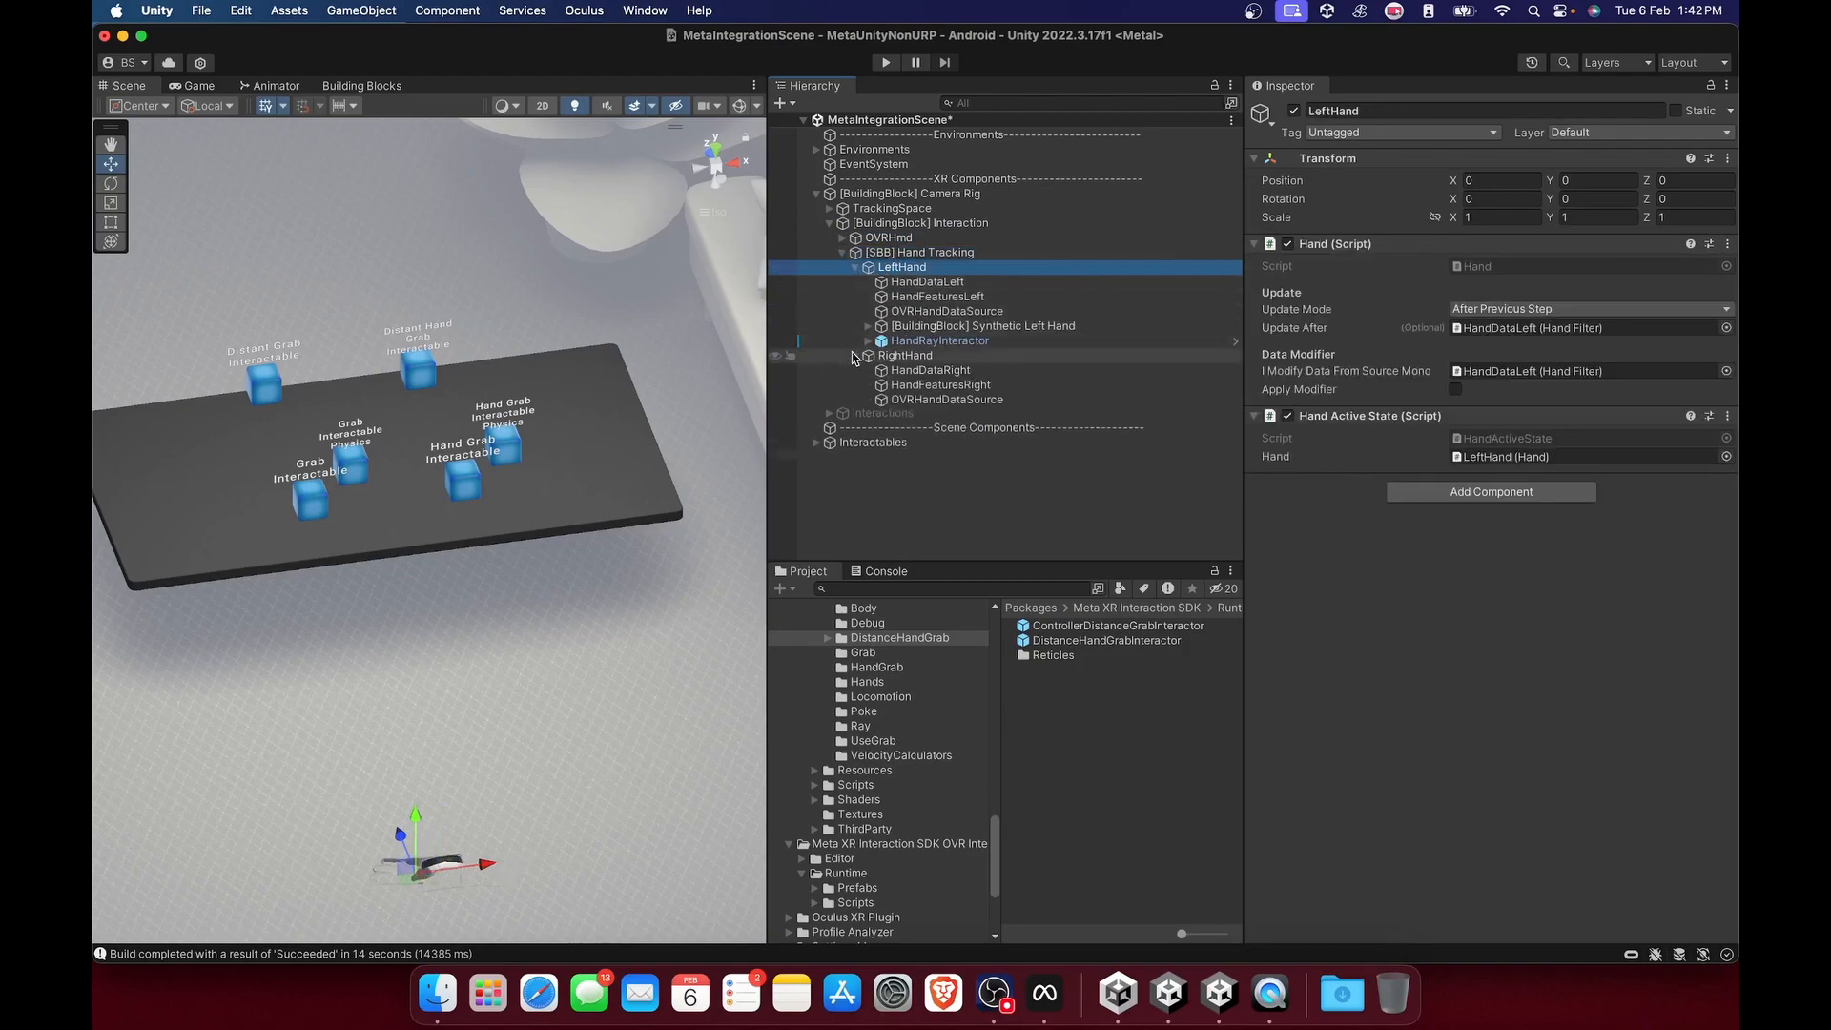
click(1030, 327)
click(1006, 414)
Deactivate the HandRayInteractor objects under both LeftHand and RightHand.
click(940, 340)
click(939, 428)
super+click(940, 341)
click(1294, 111)
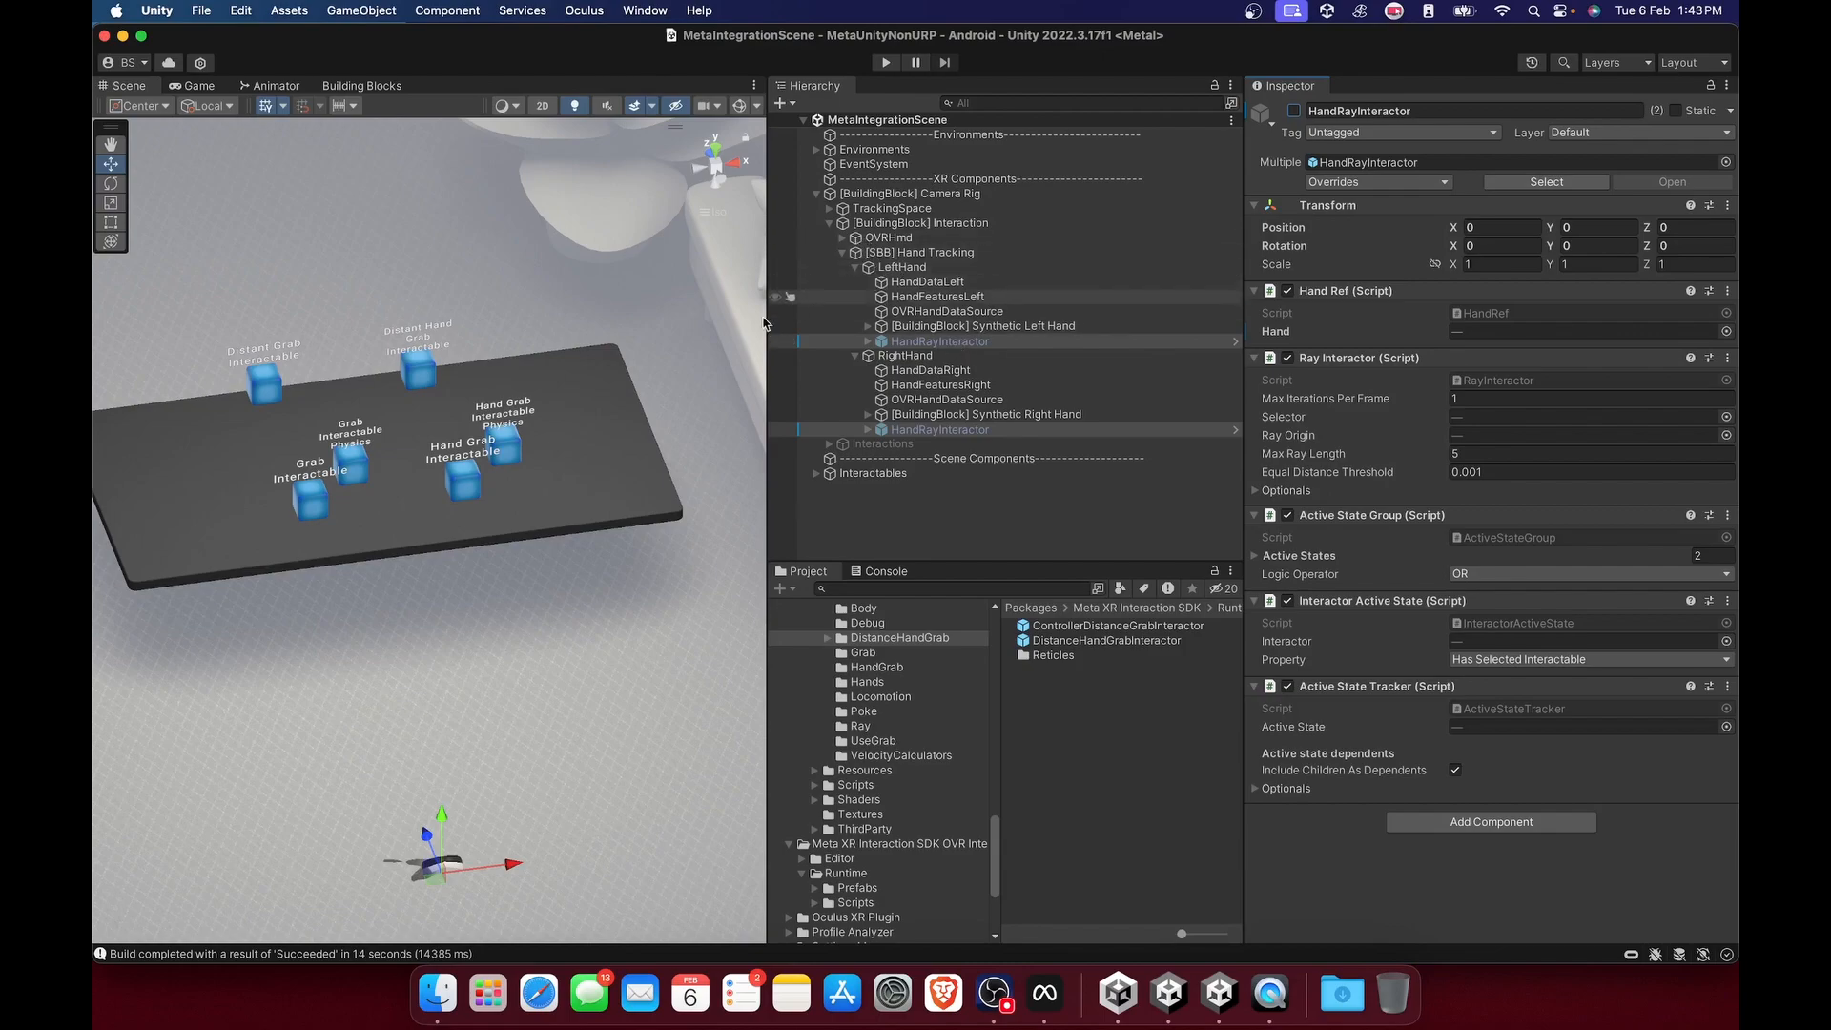
Add the Pointable Item building block to the scene.
click(362, 86)
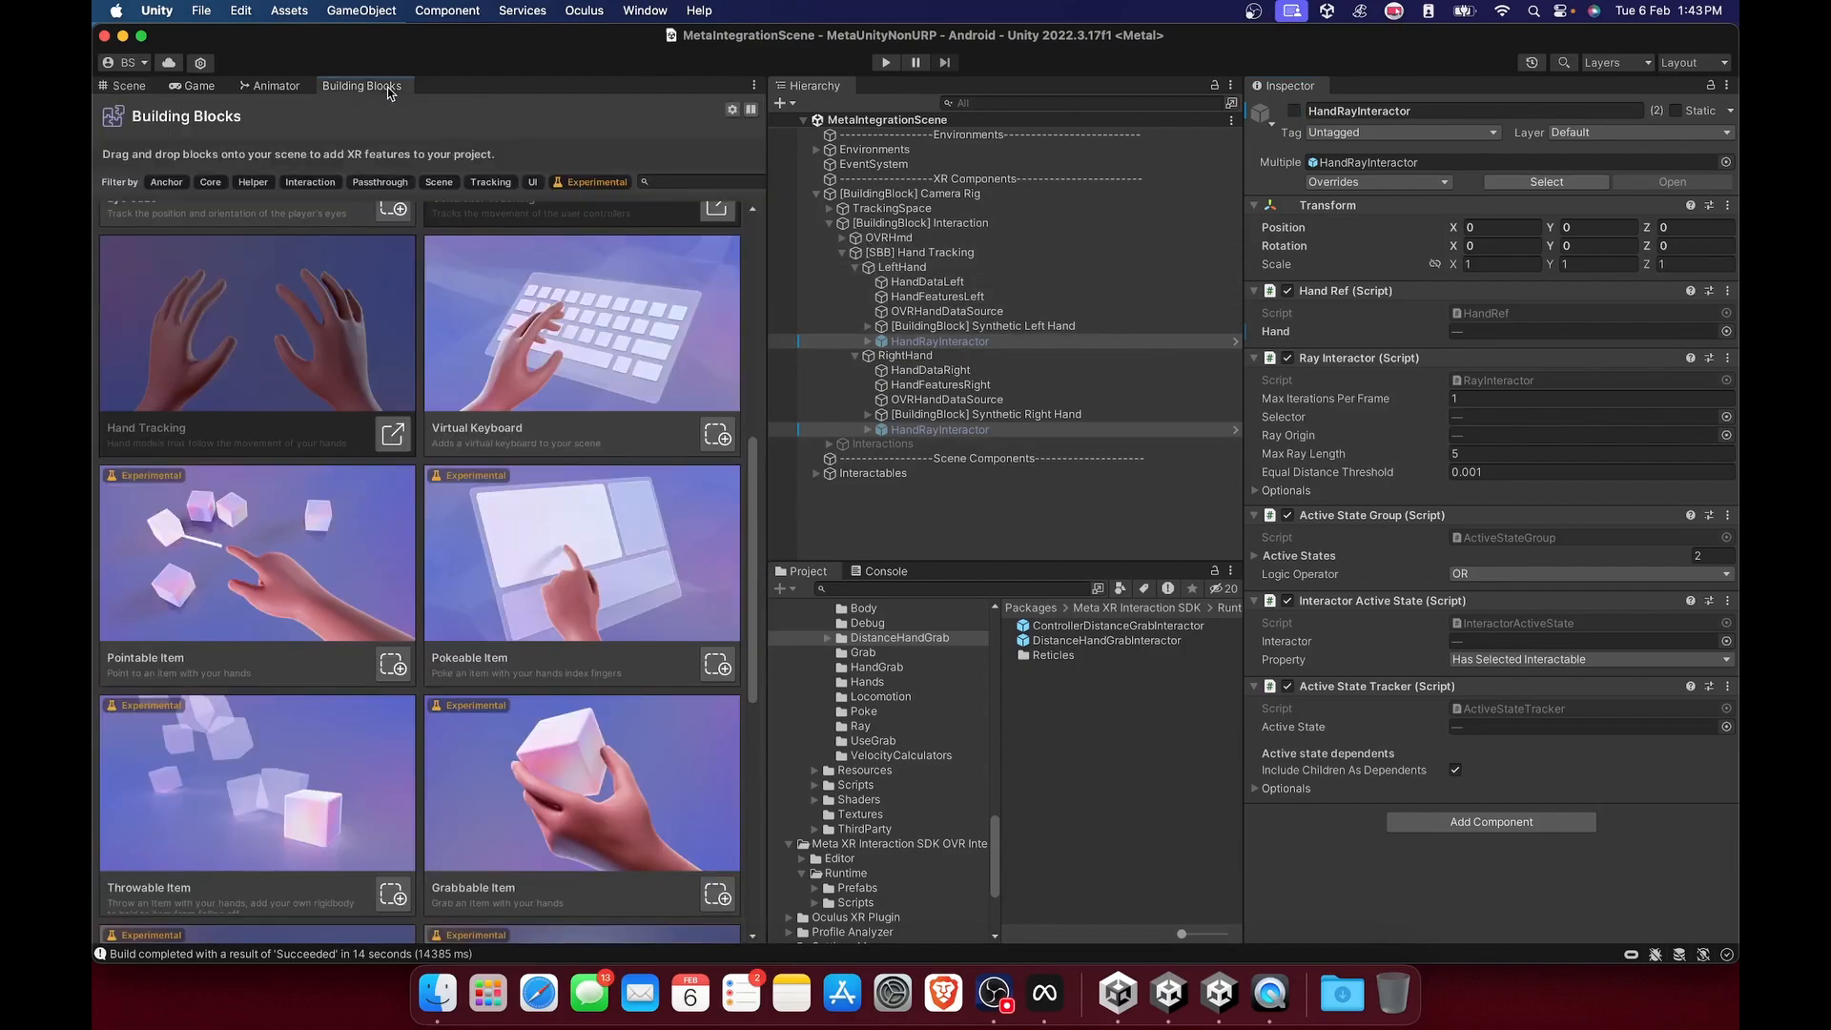
drag(765, 333, 797, 333)
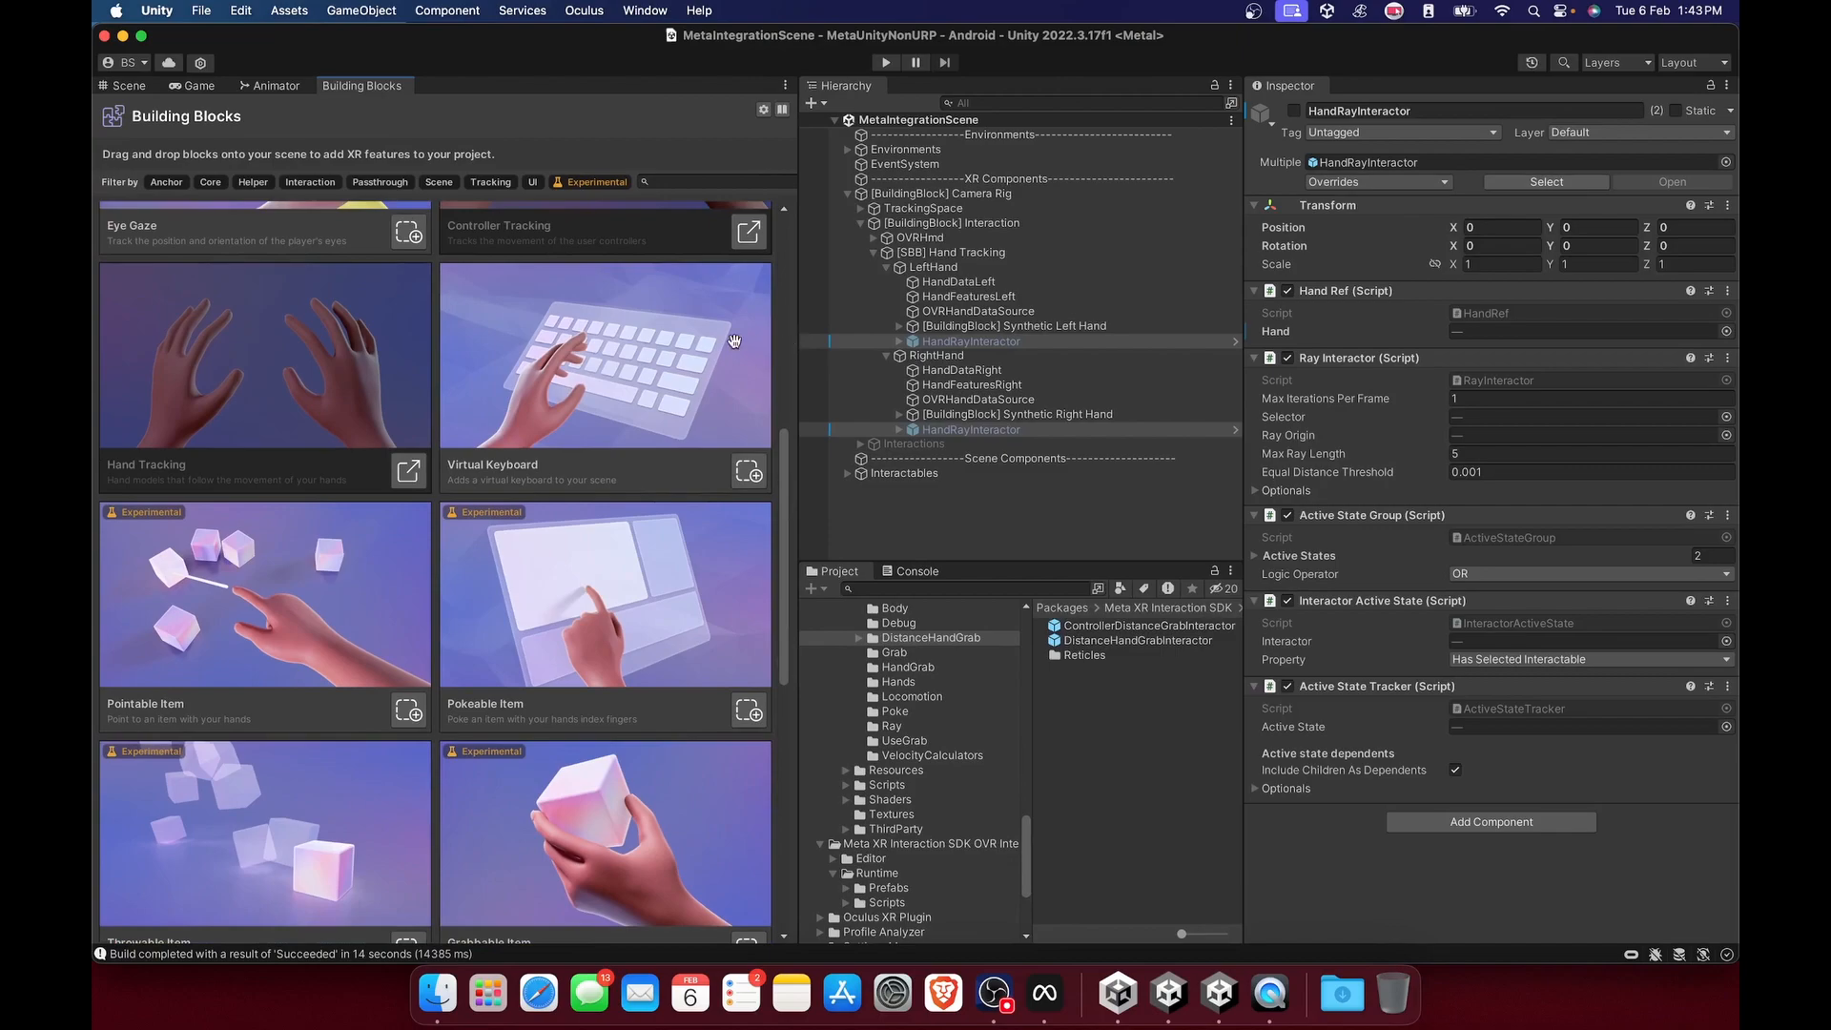
scroll(622, 359, up, 10)
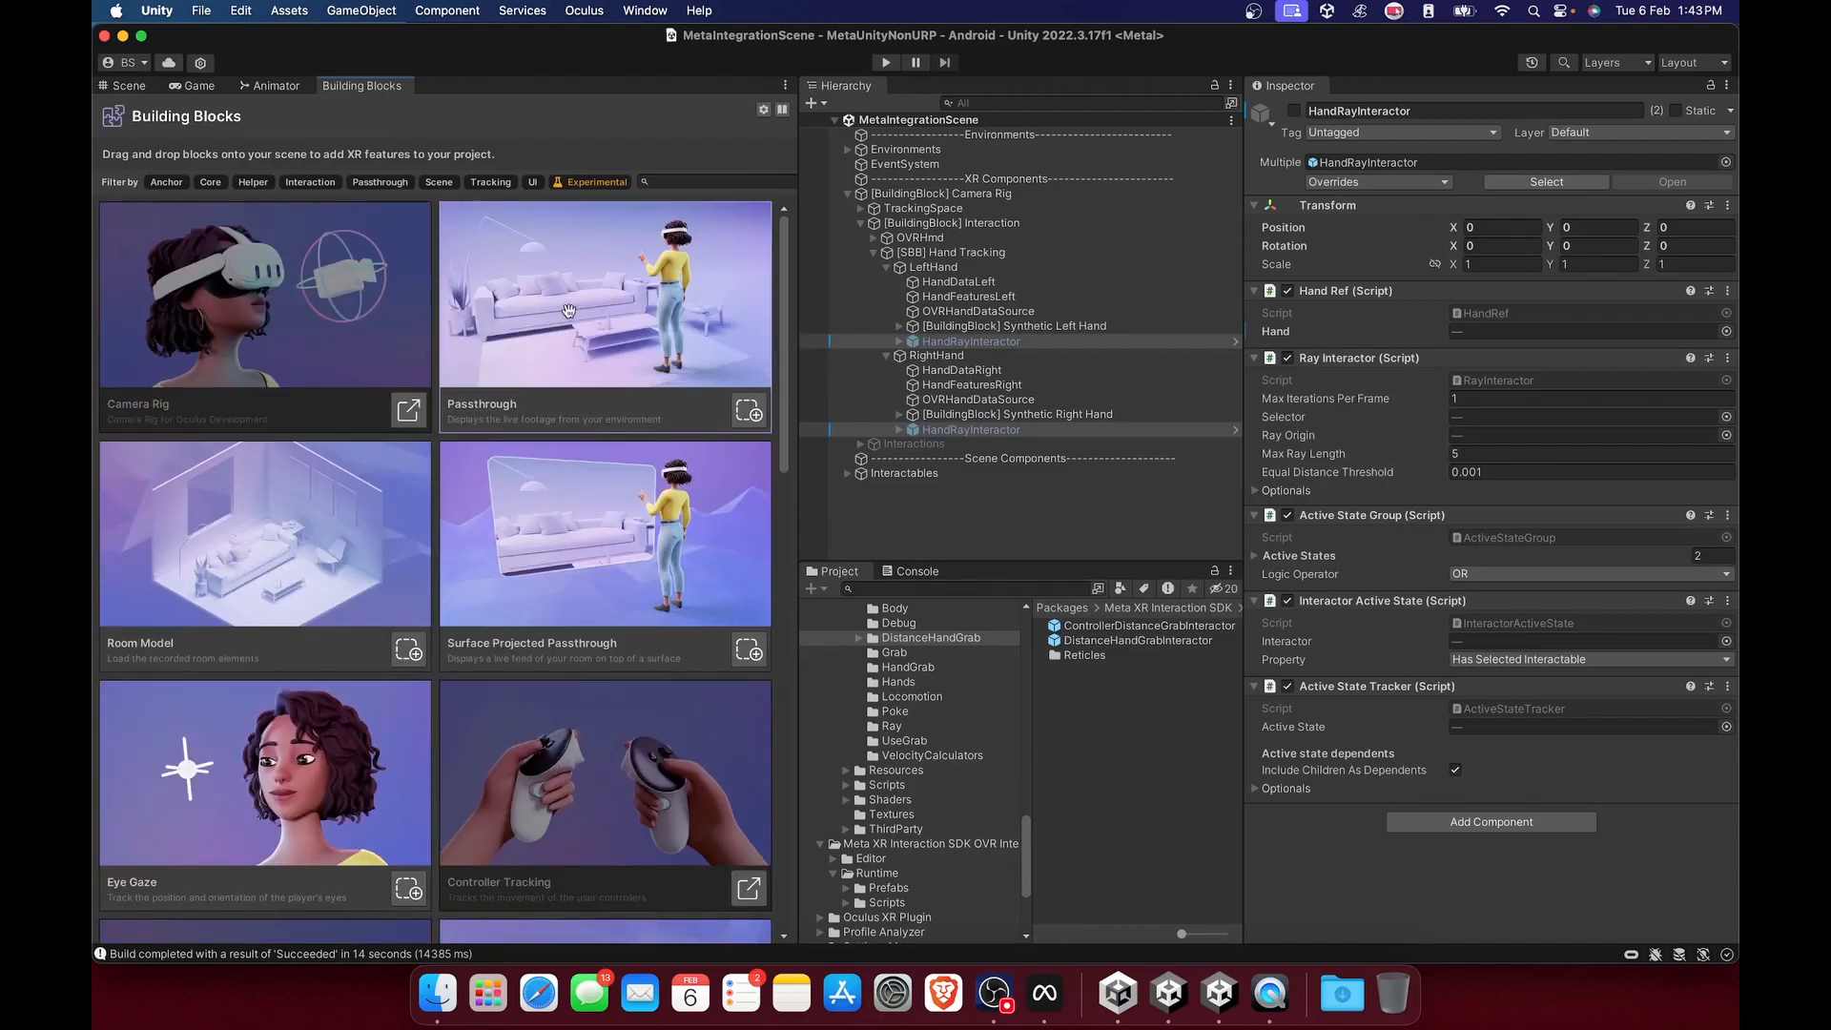
scroll(552, 420, down, 10)
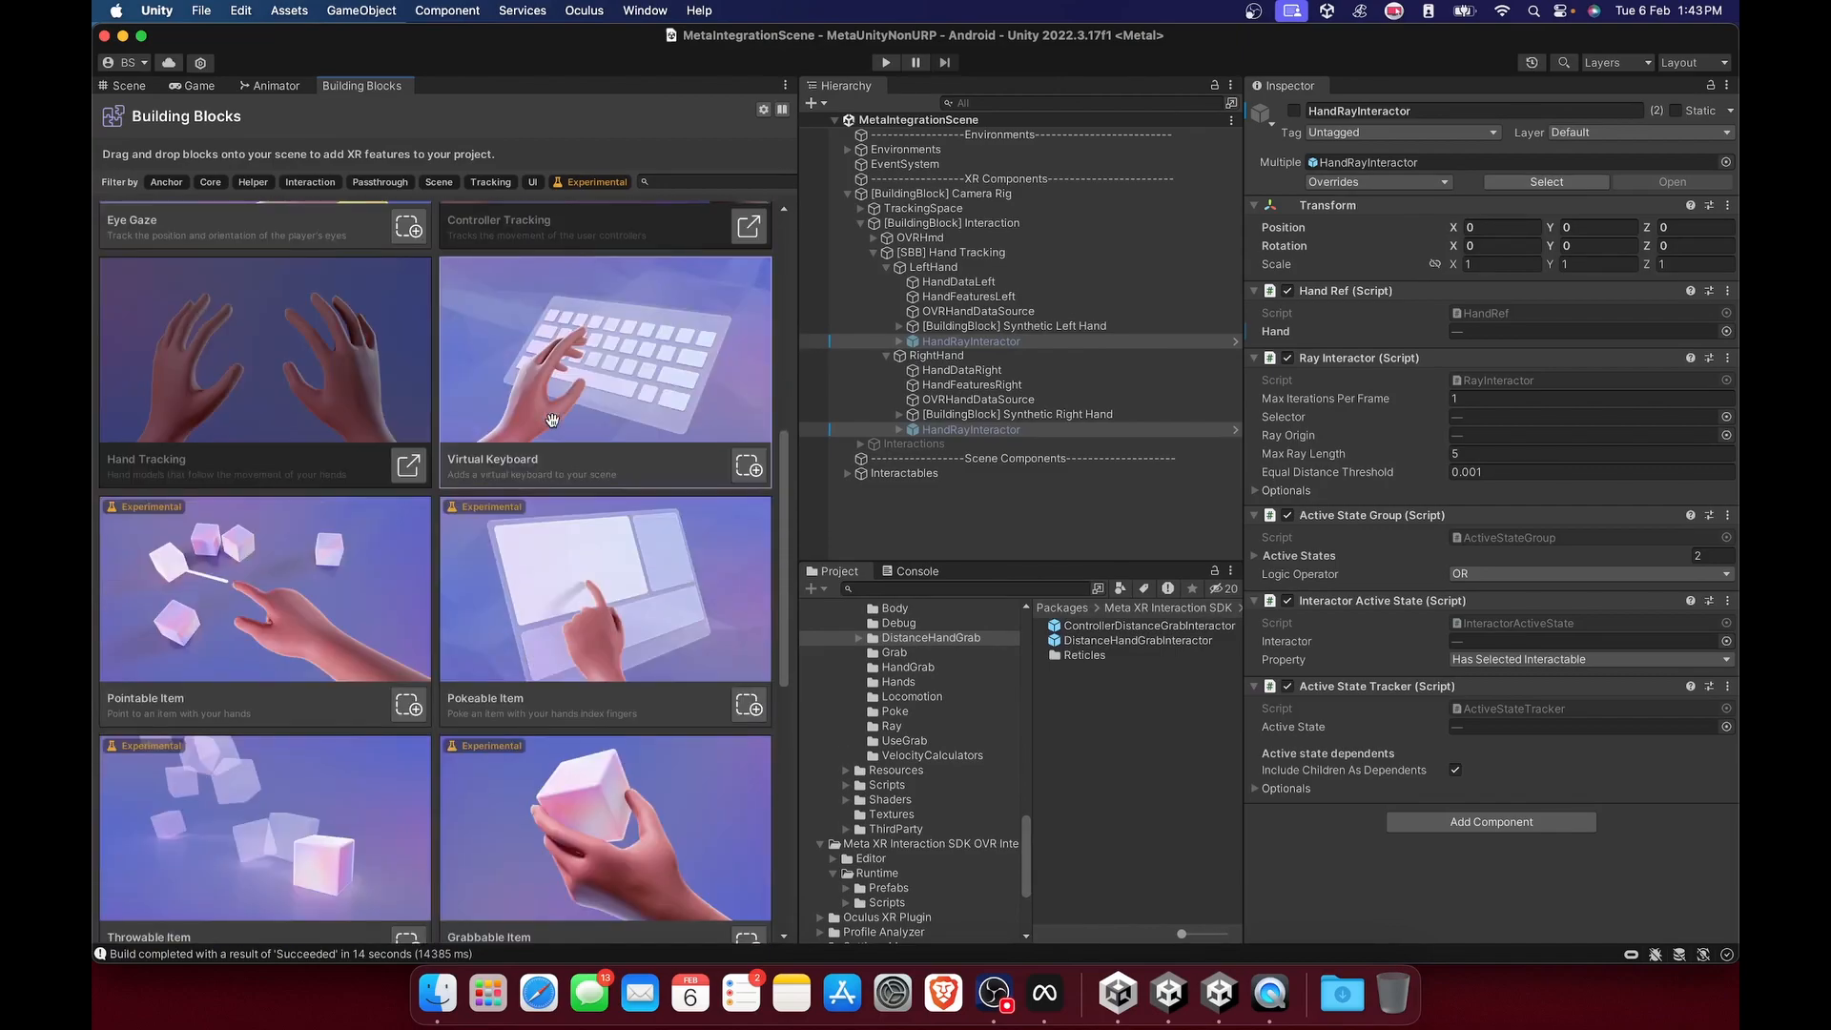
scroll(552, 420, down, 2)
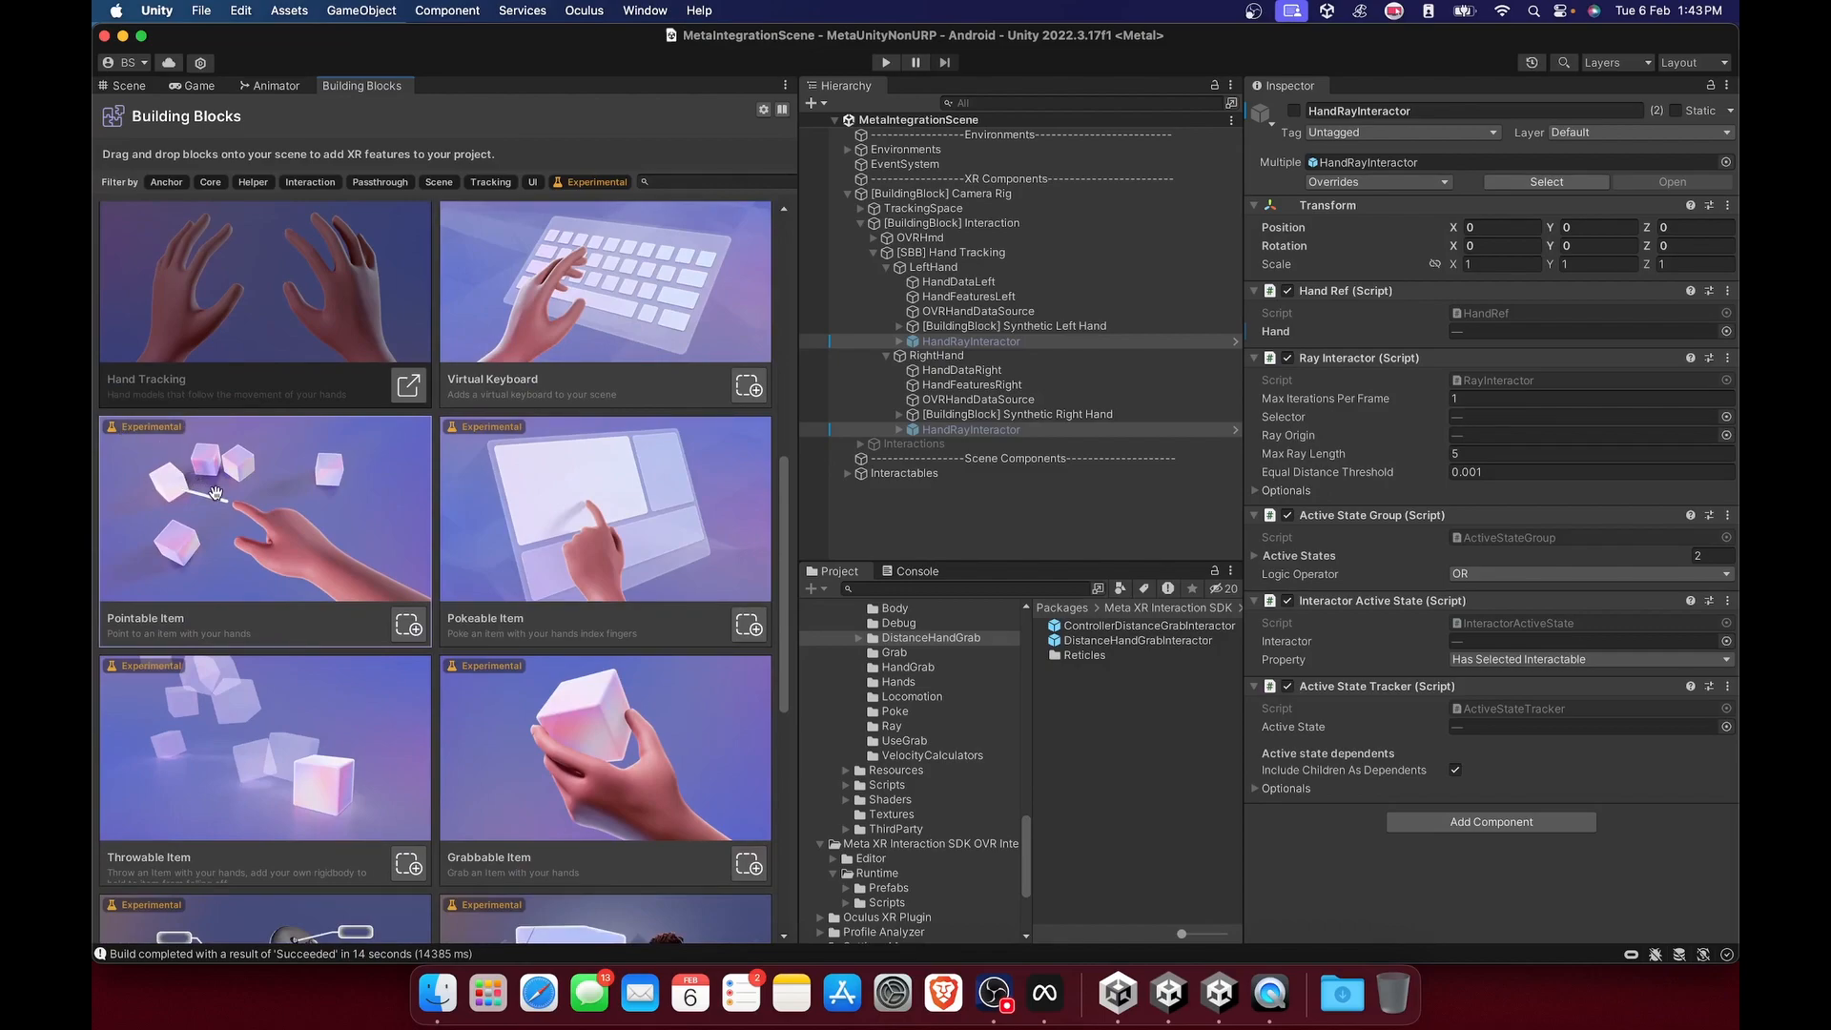
click(408, 626)
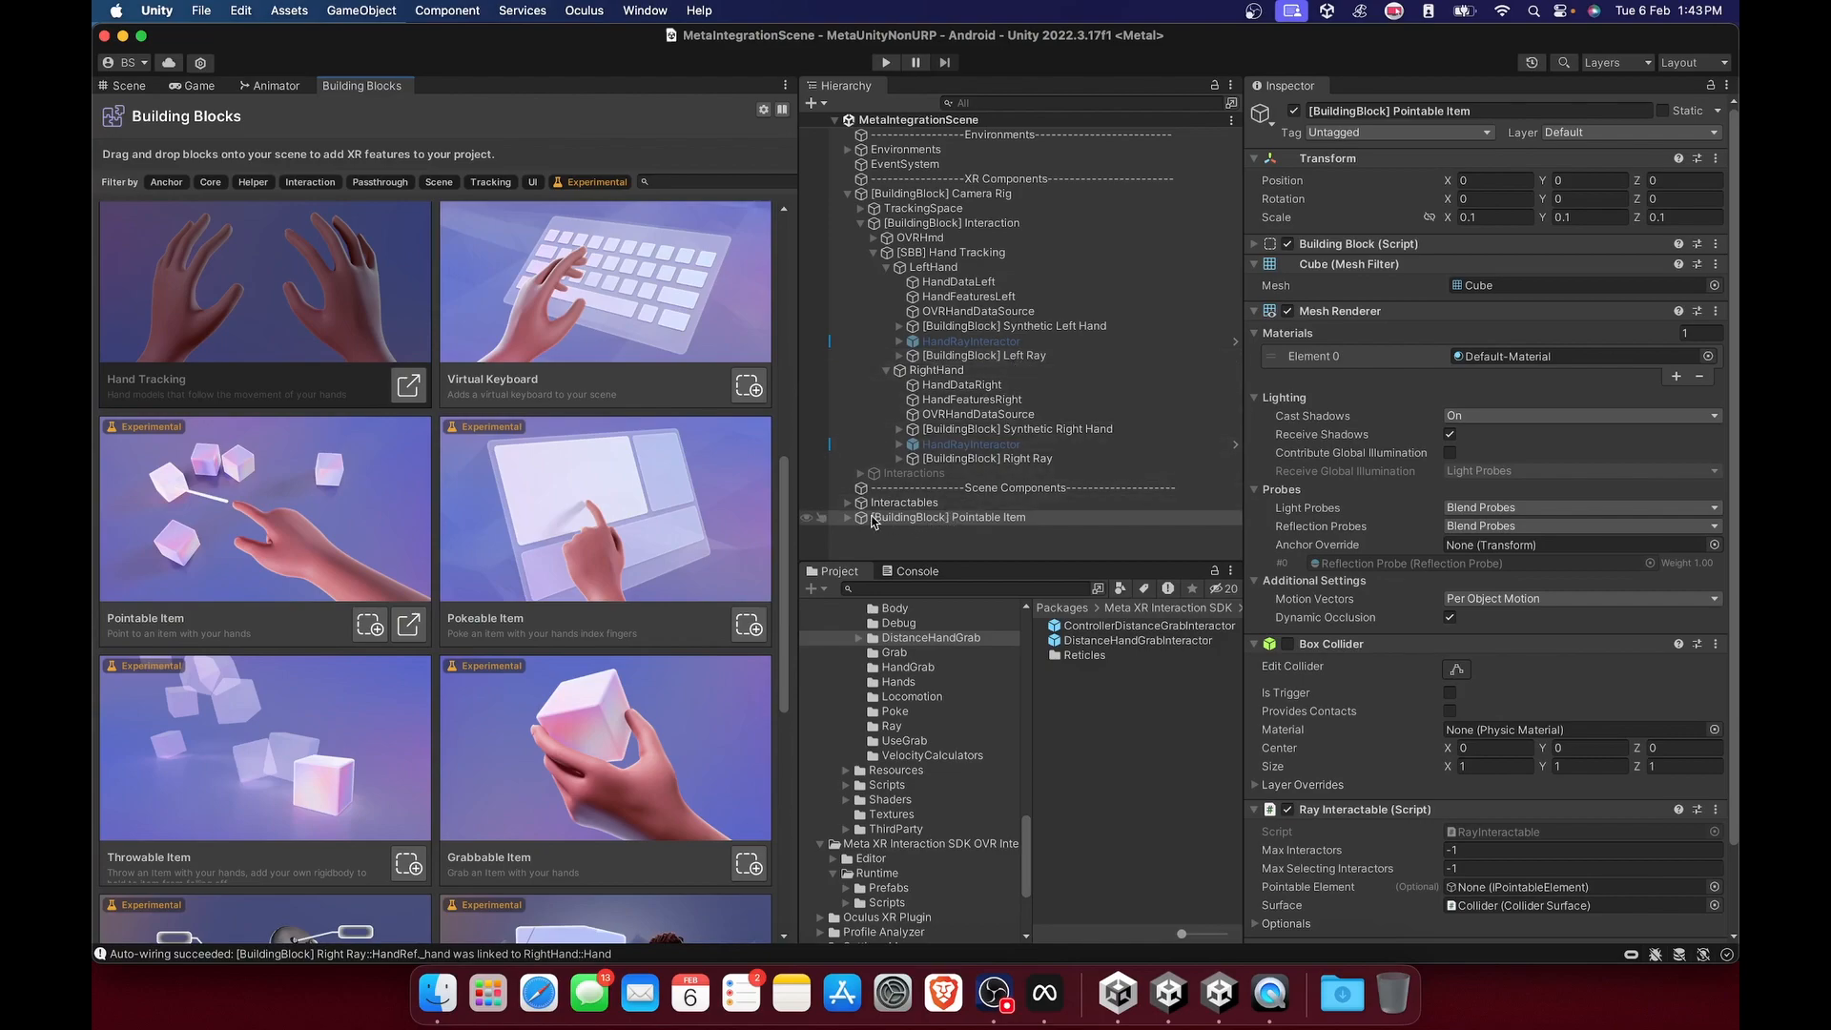
Compare the Left Ray and Right Ray building blocks with the existing HandRayInteractor, and expand the Pointable Item.
click(981, 357)
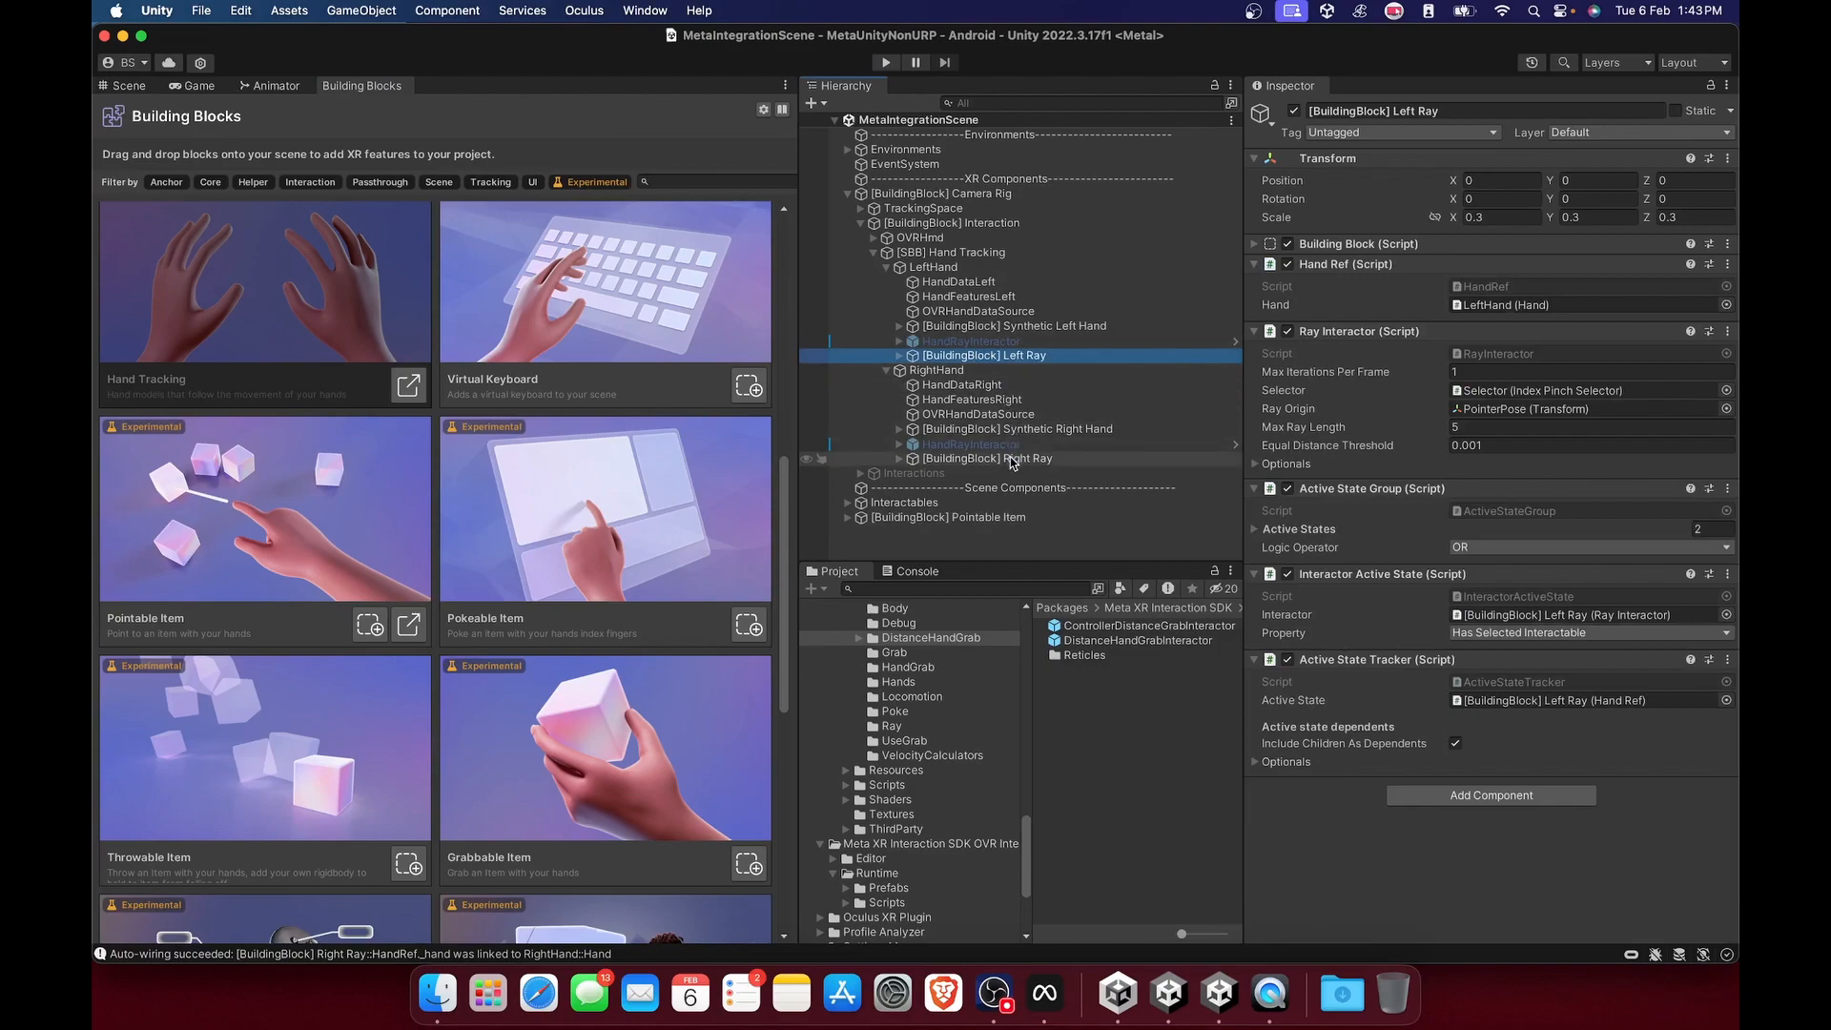
click(971, 341)
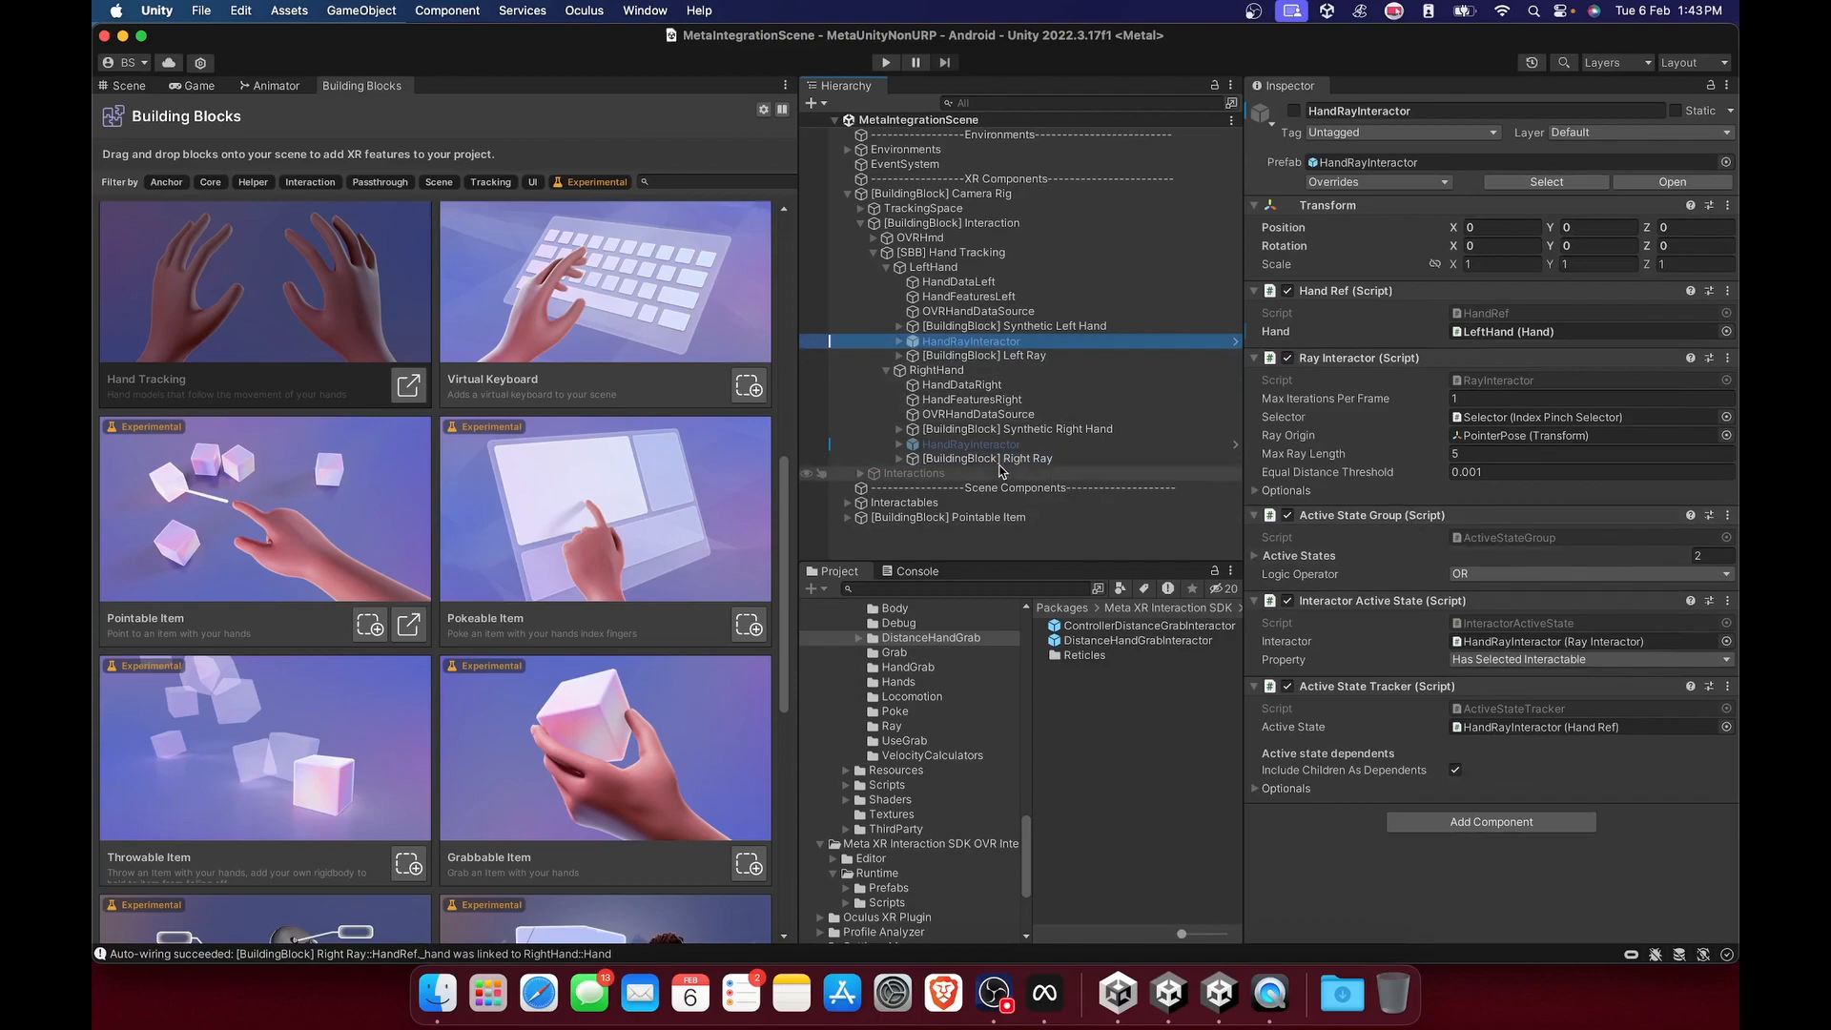
click(999, 458)
click(863, 518)
click(848, 517)
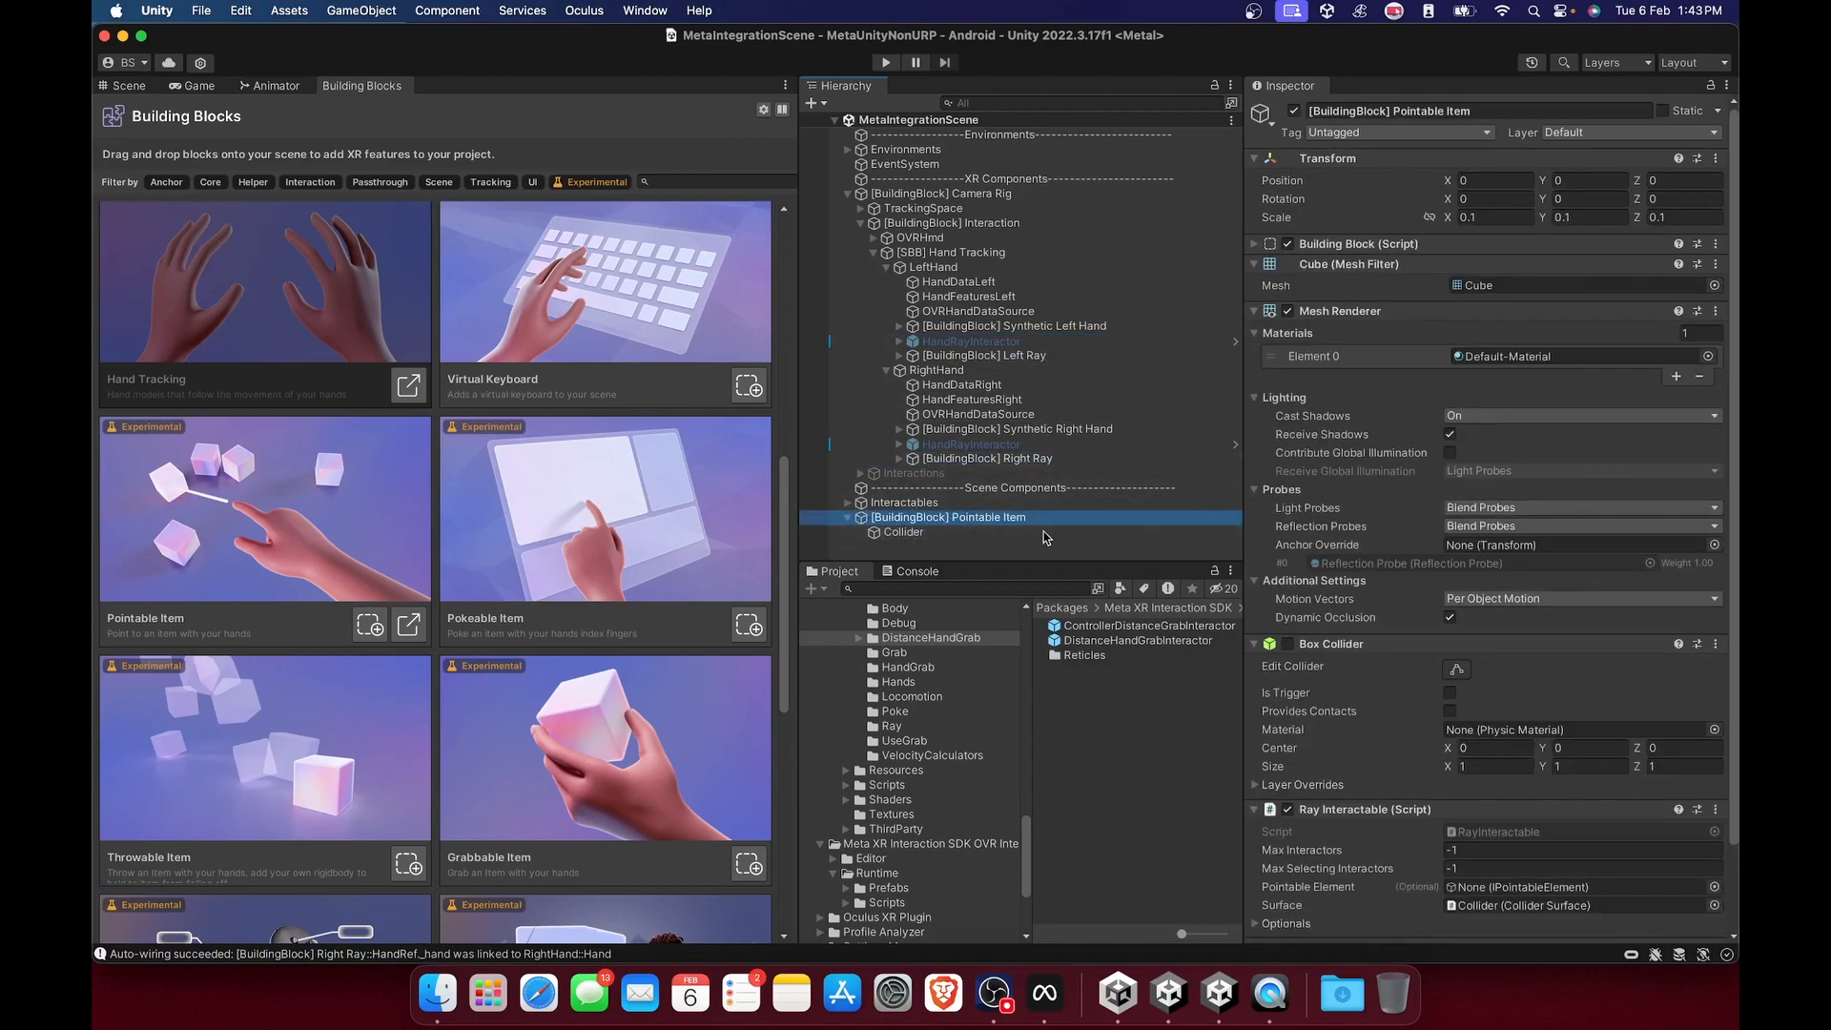
Move the Pointable Item near the table at X 0.558, Y 0.794, and check its Collider child.
click(113, 88)
click(903, 533)
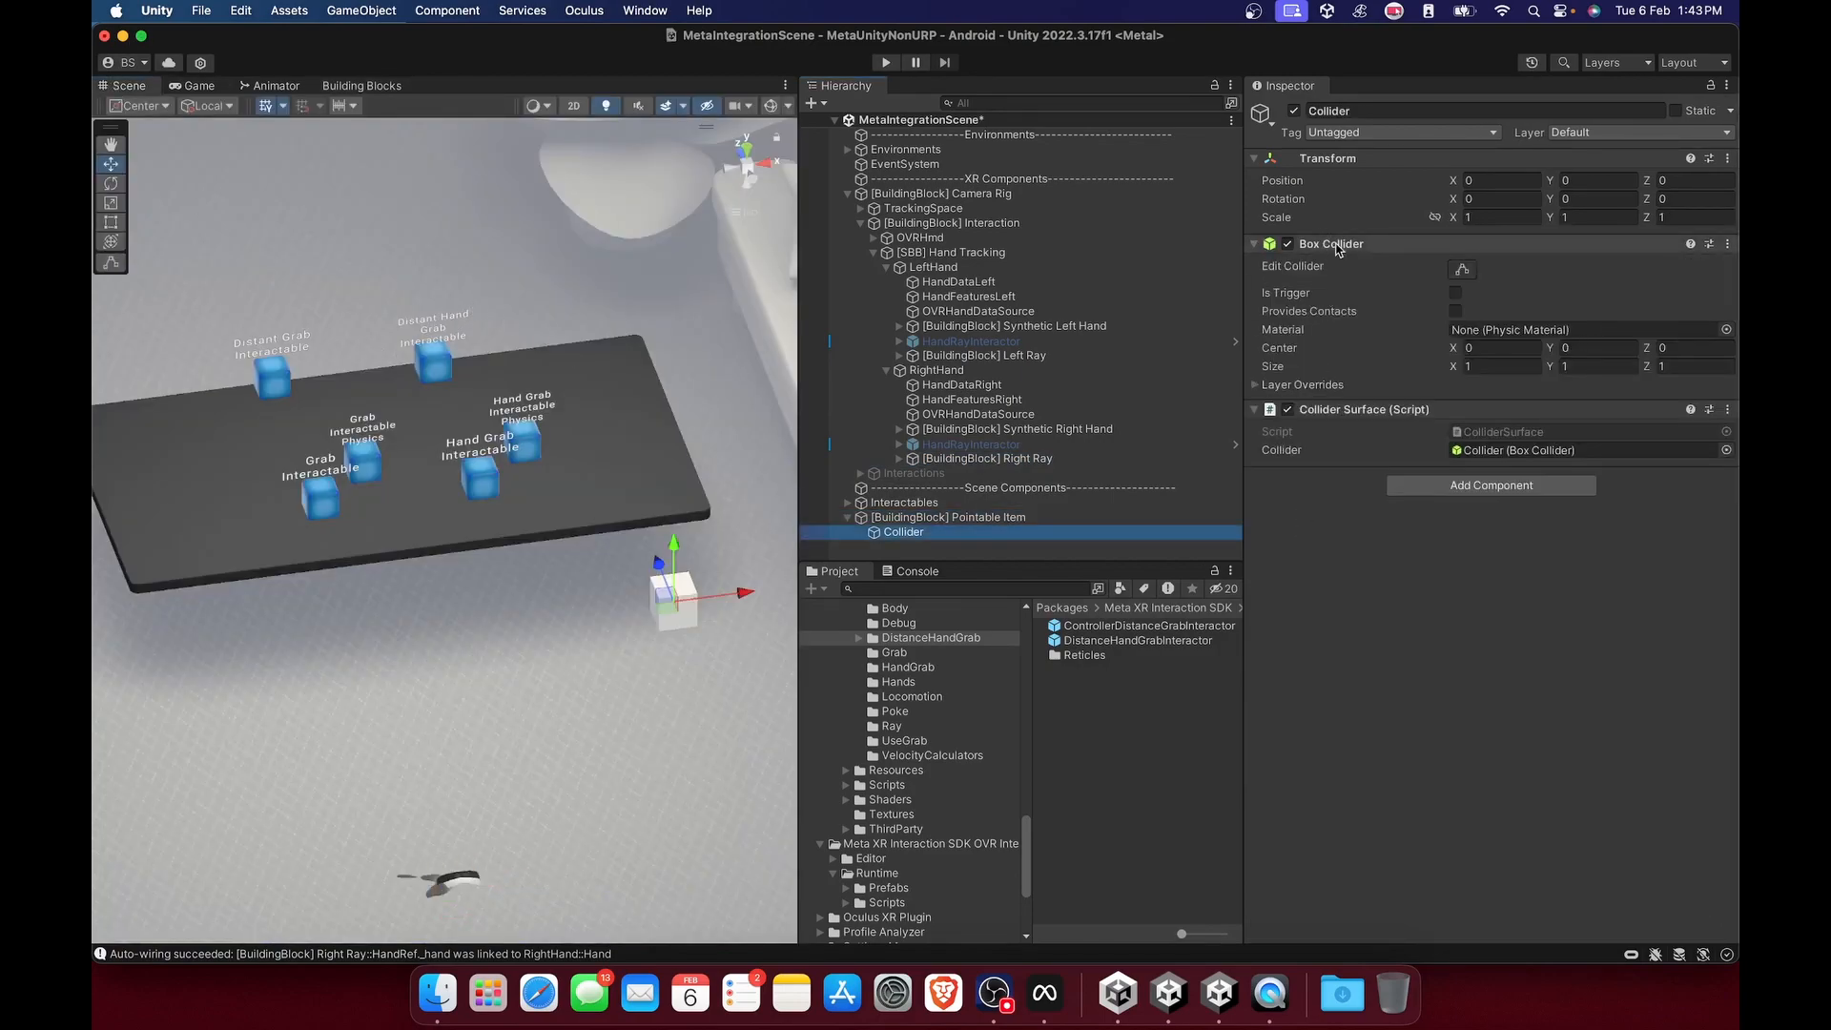
click(882, 518)
Inspect the existing RayInteractable and its Collider under Interactables for comparison with the Pointable Item.
click(847, 502)
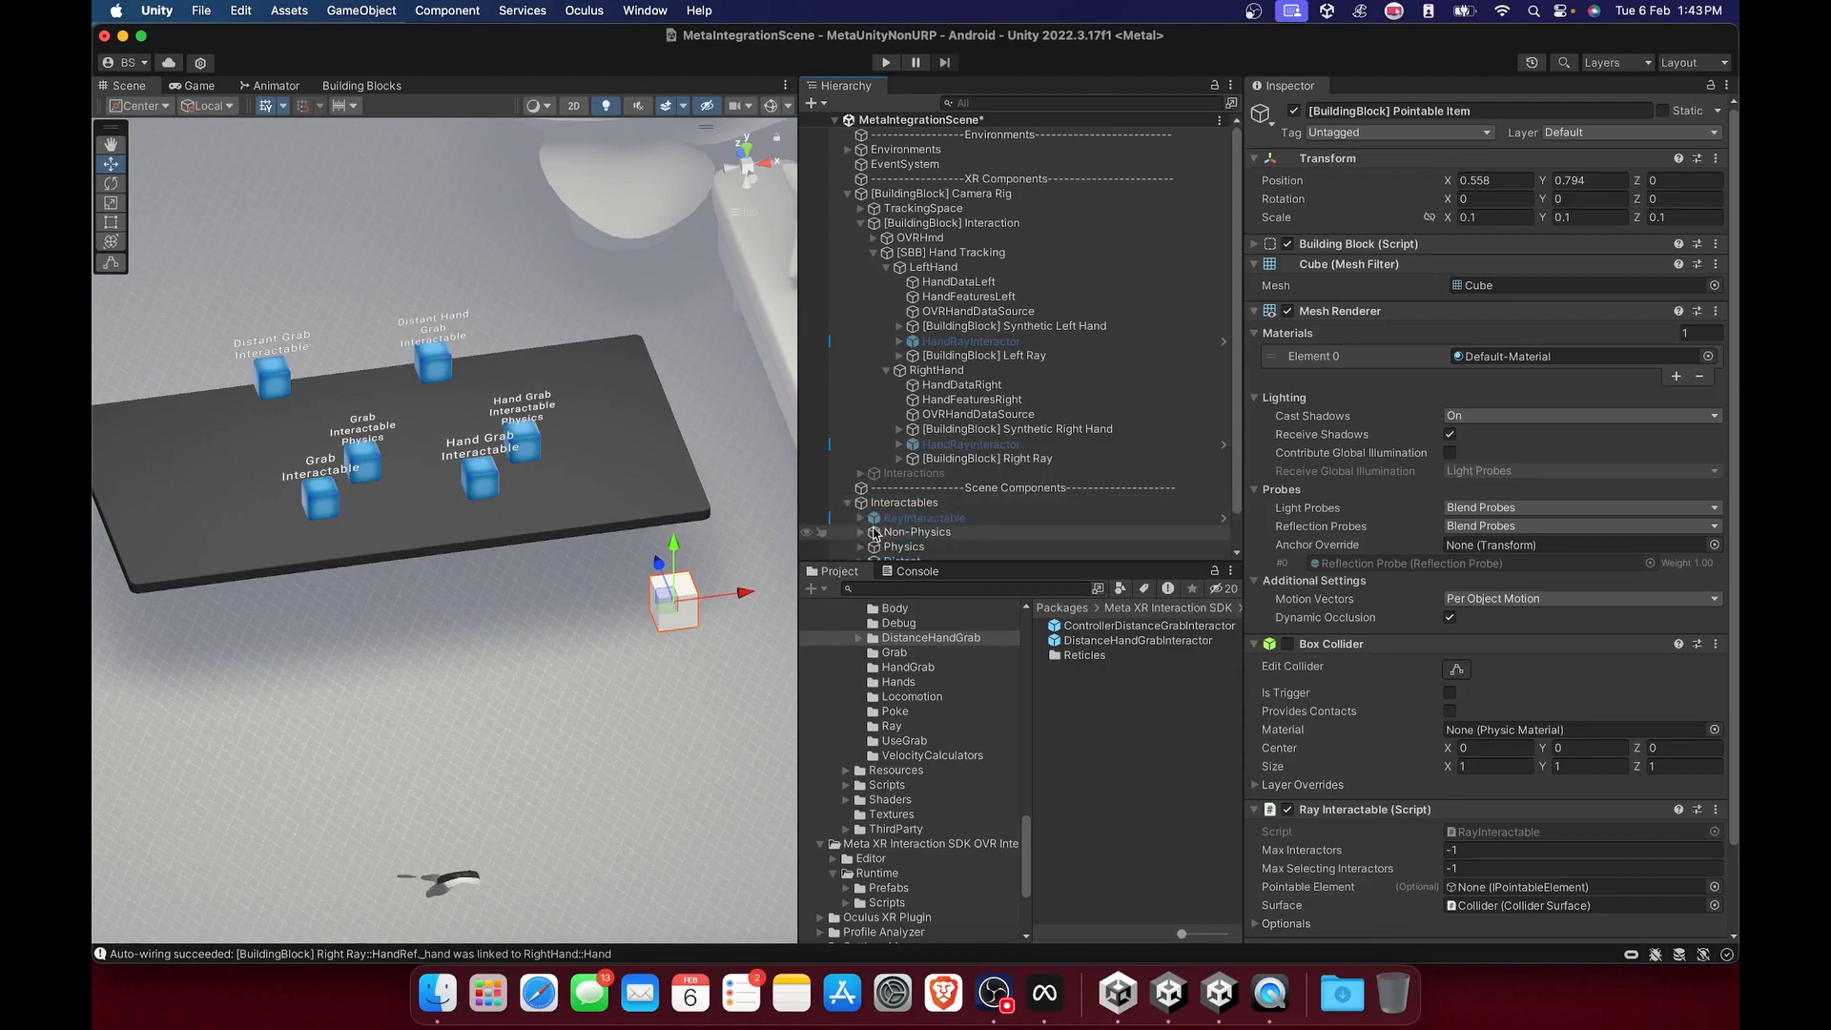
scroll(901, 496, down, 2)
click(907, 483)
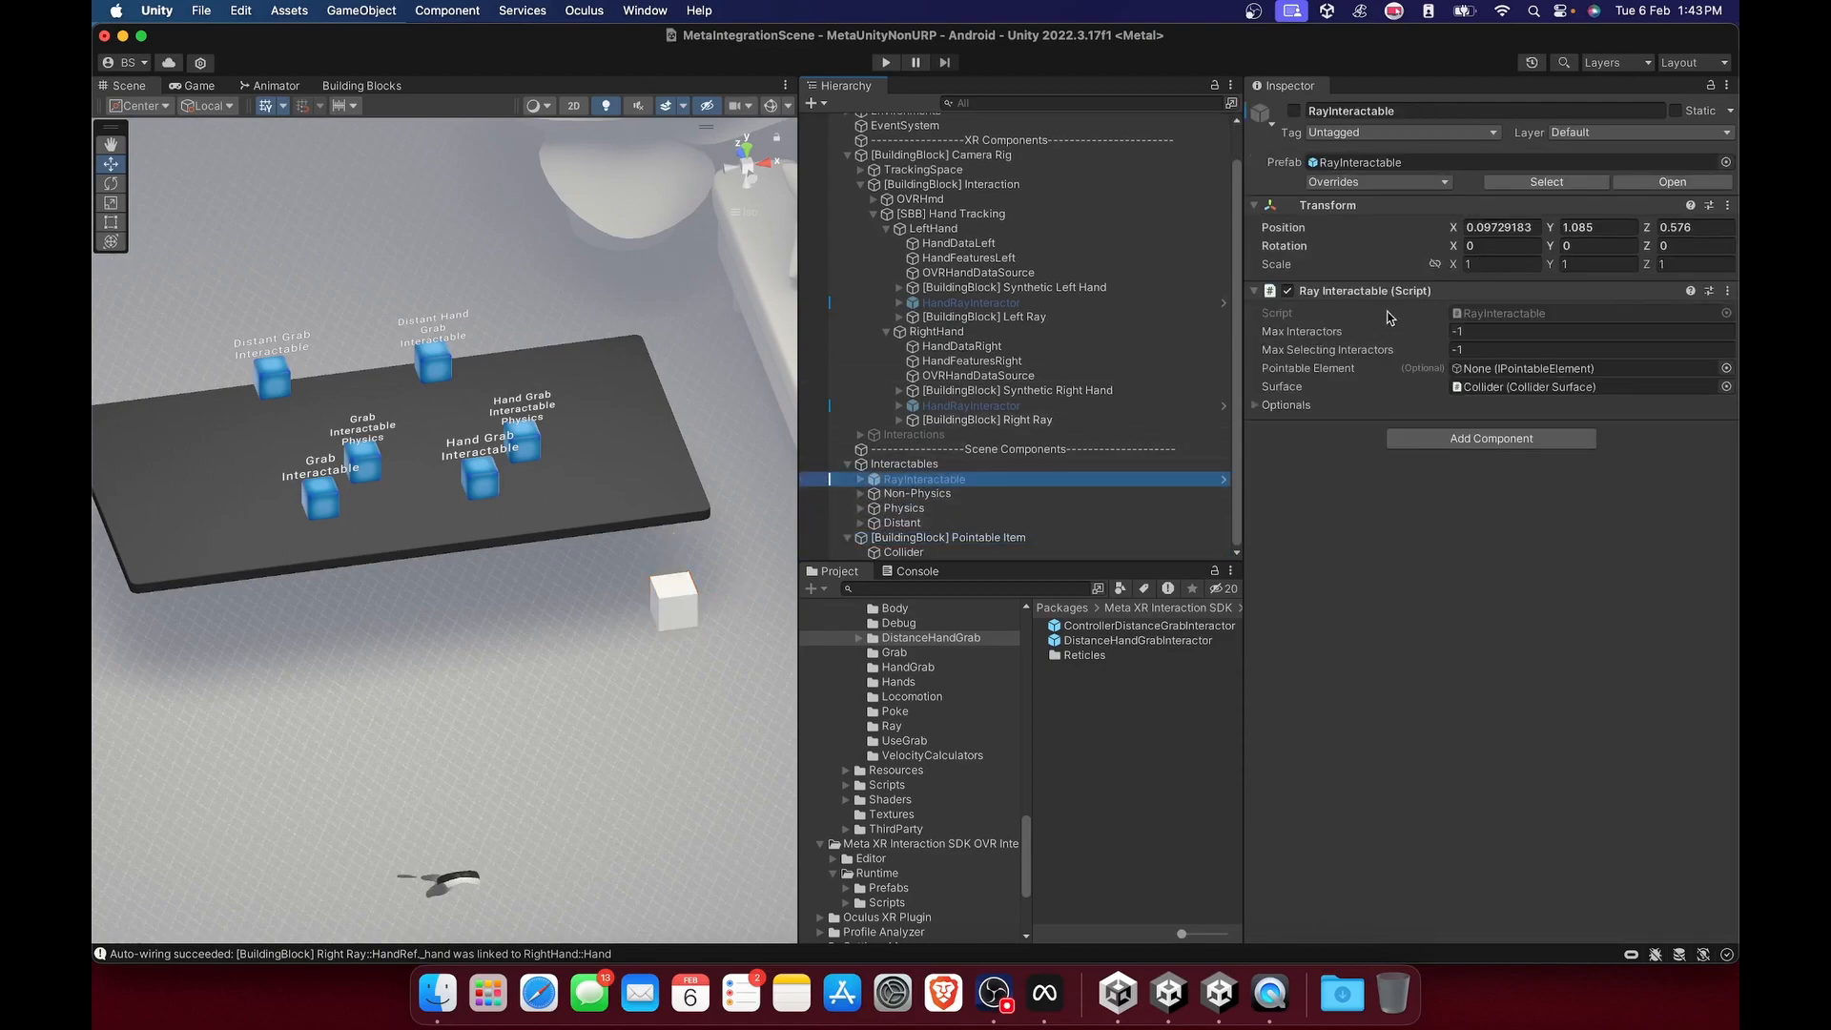
click(861, 479)
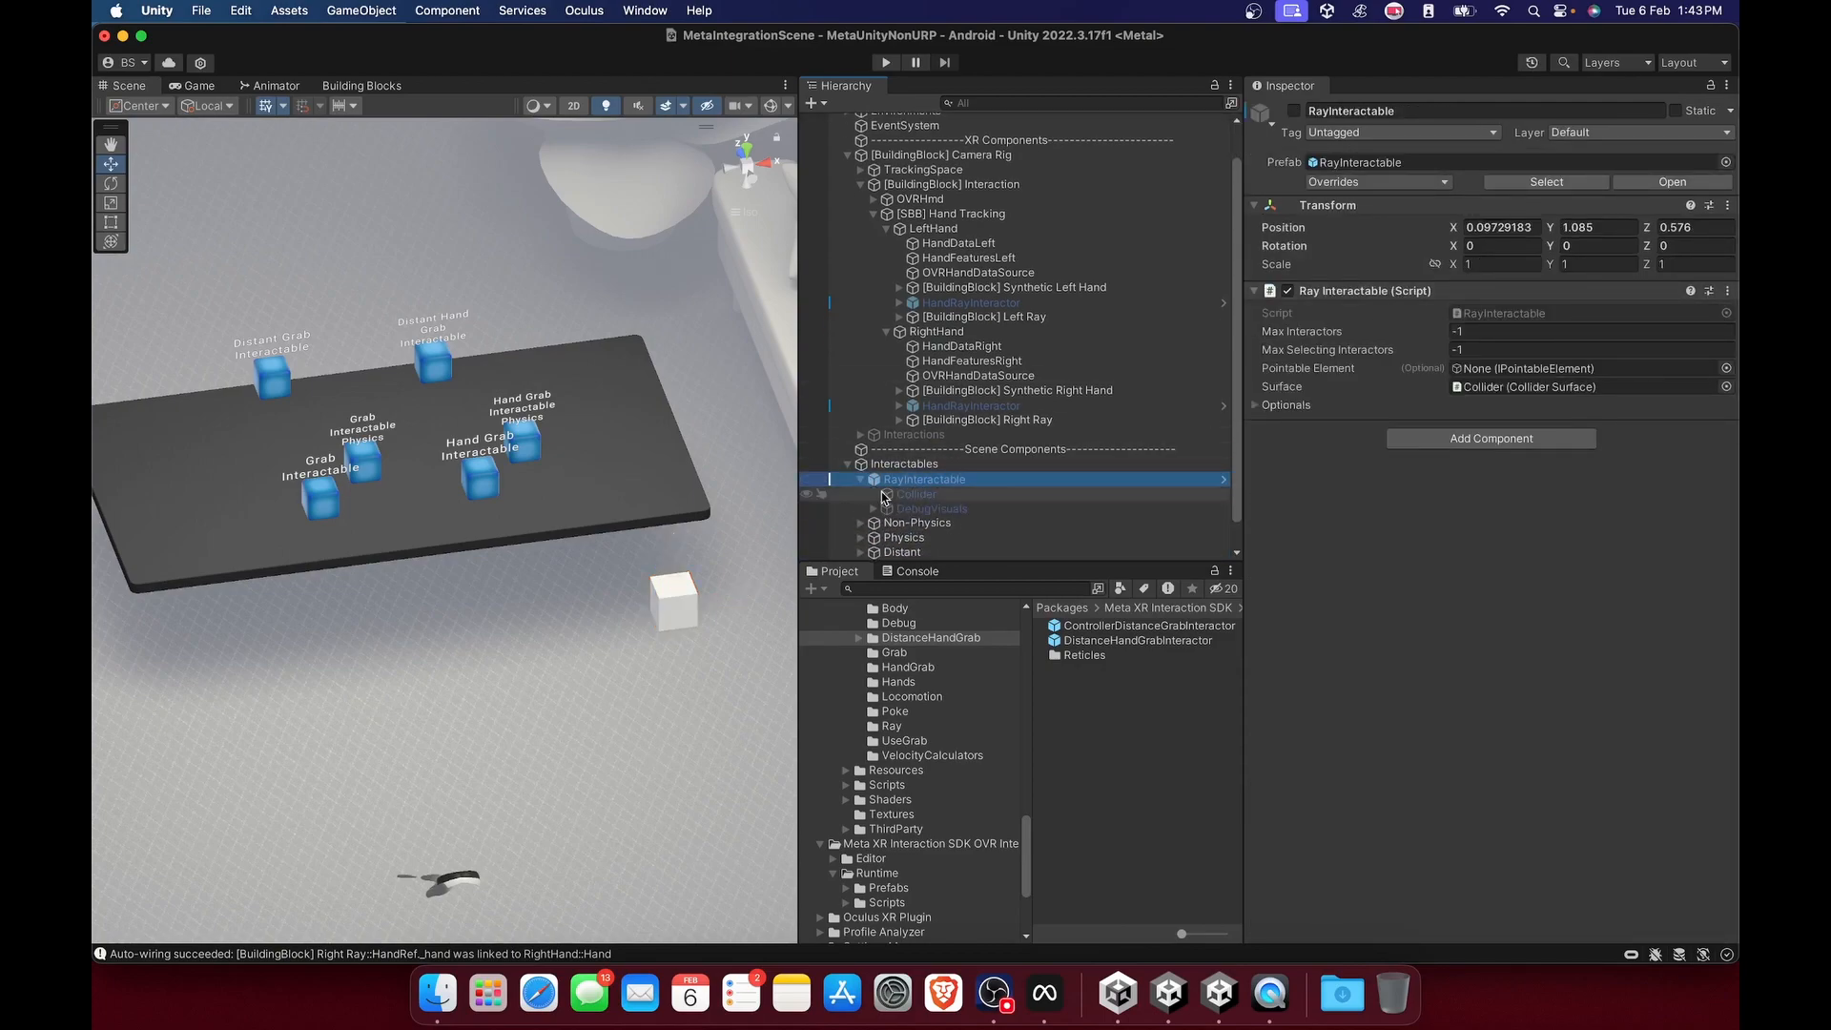
click(899, 495)
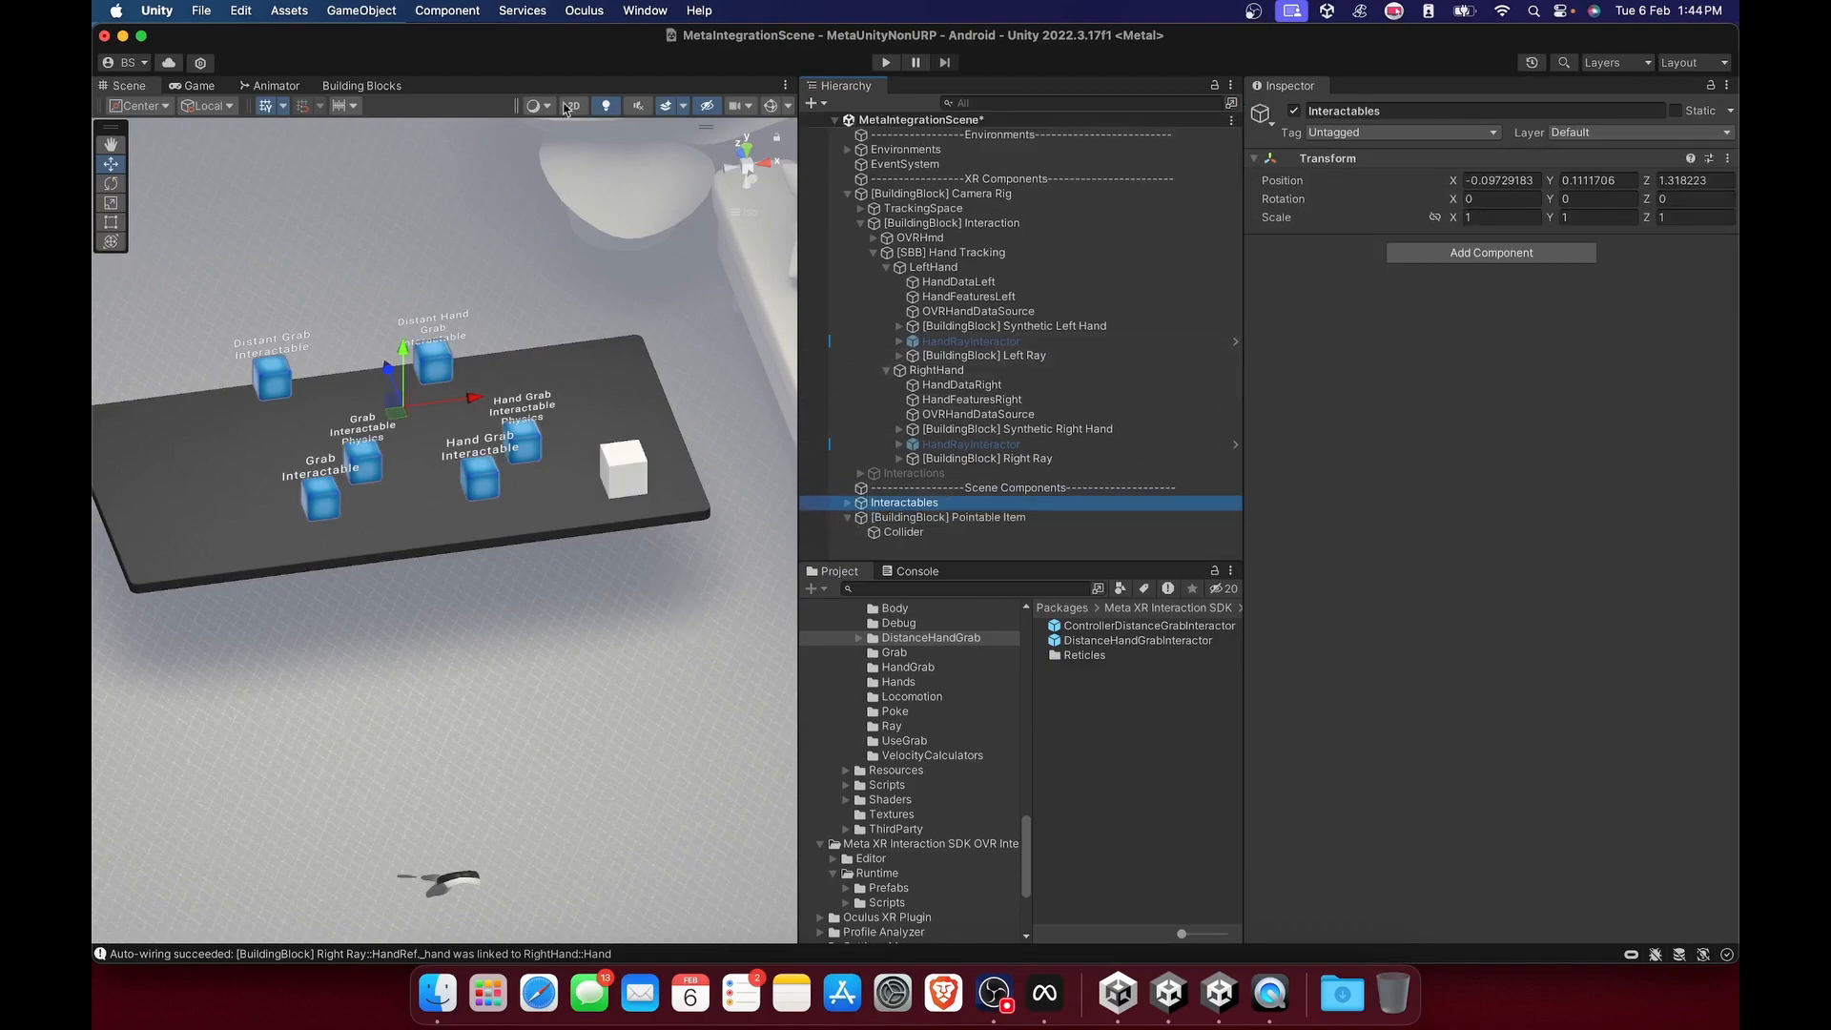
Add the Throwable Item building block and place it on the table behind the Pointable Item.
click(365, 87)
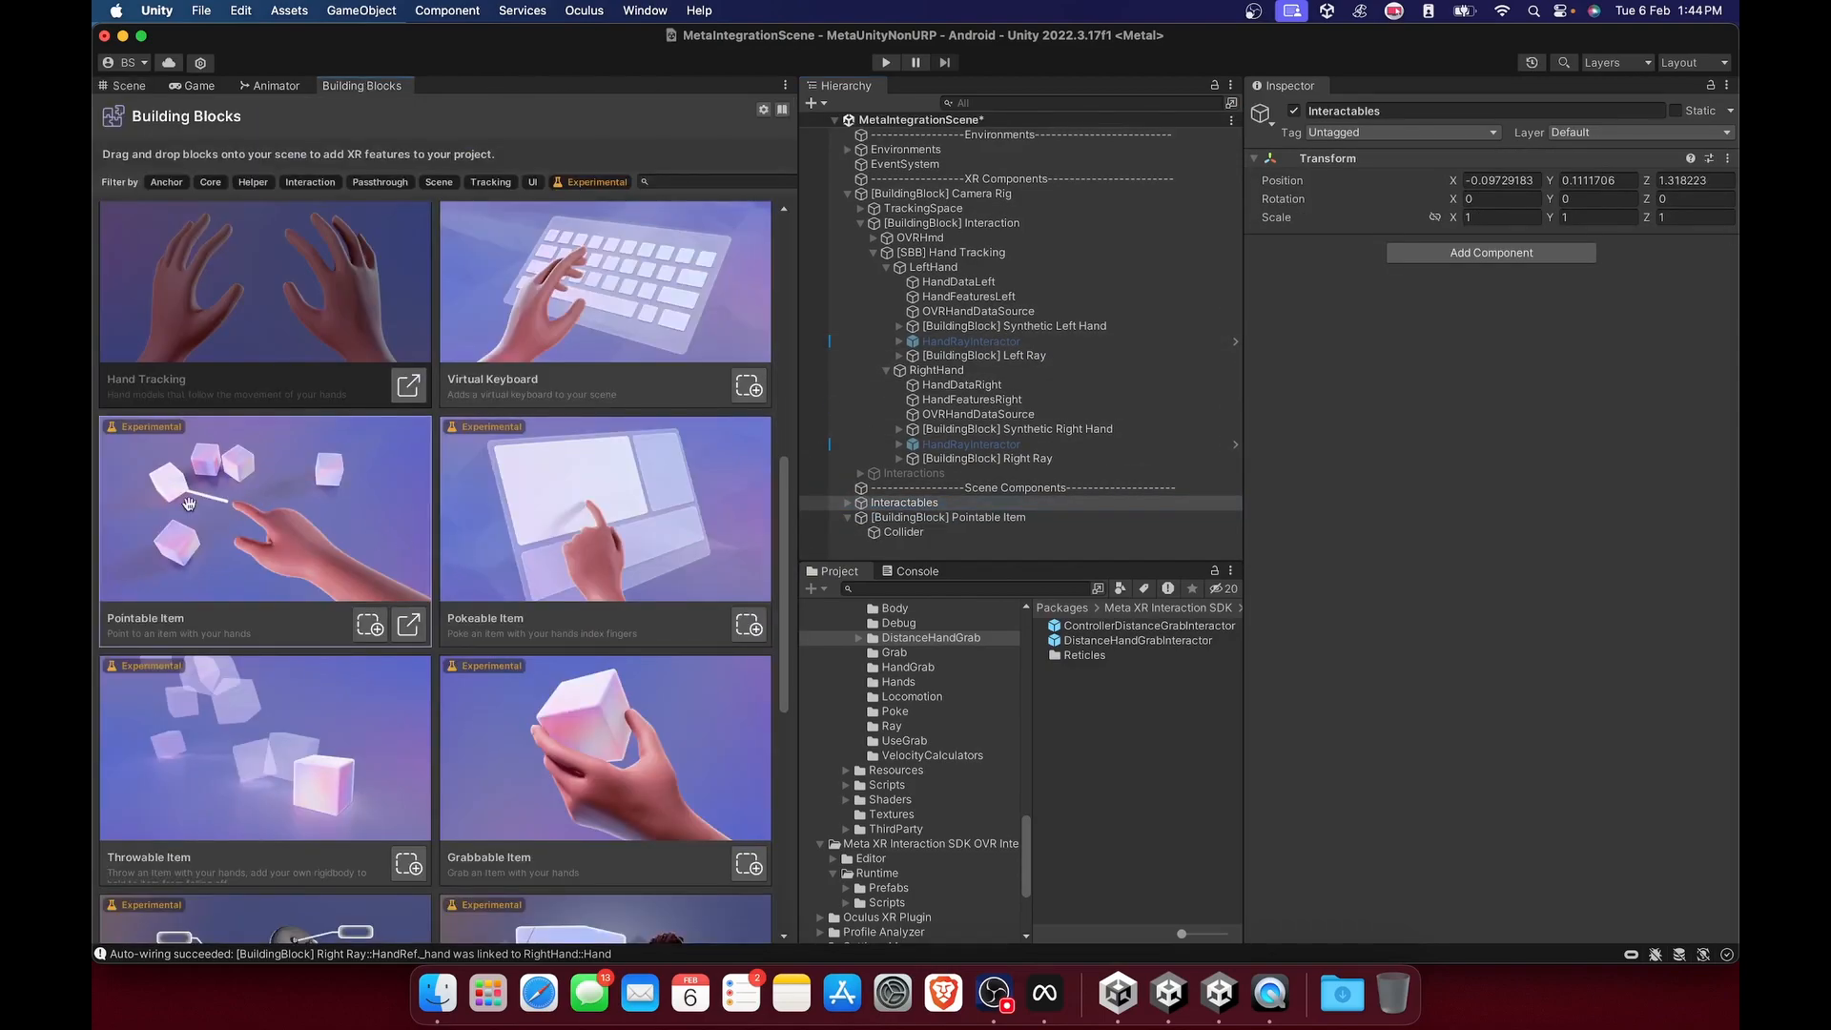
scroll(392, 558, down, 3)
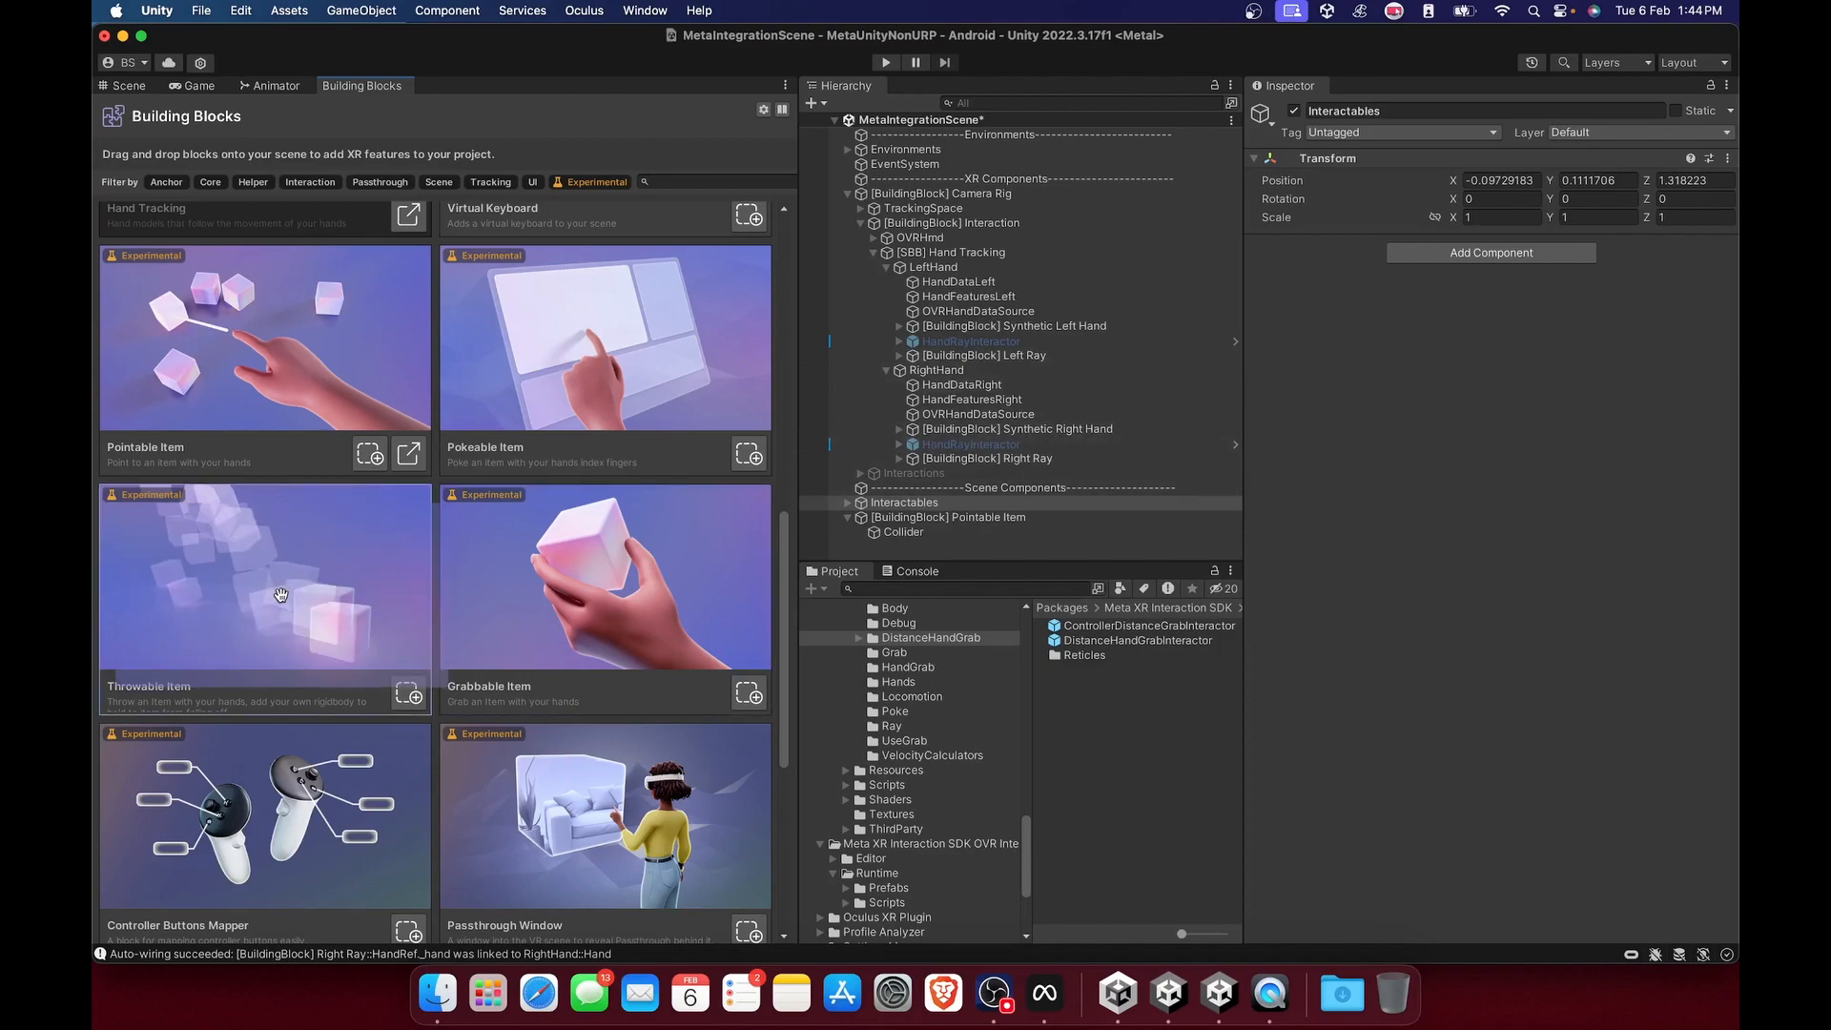
click(405, 697)
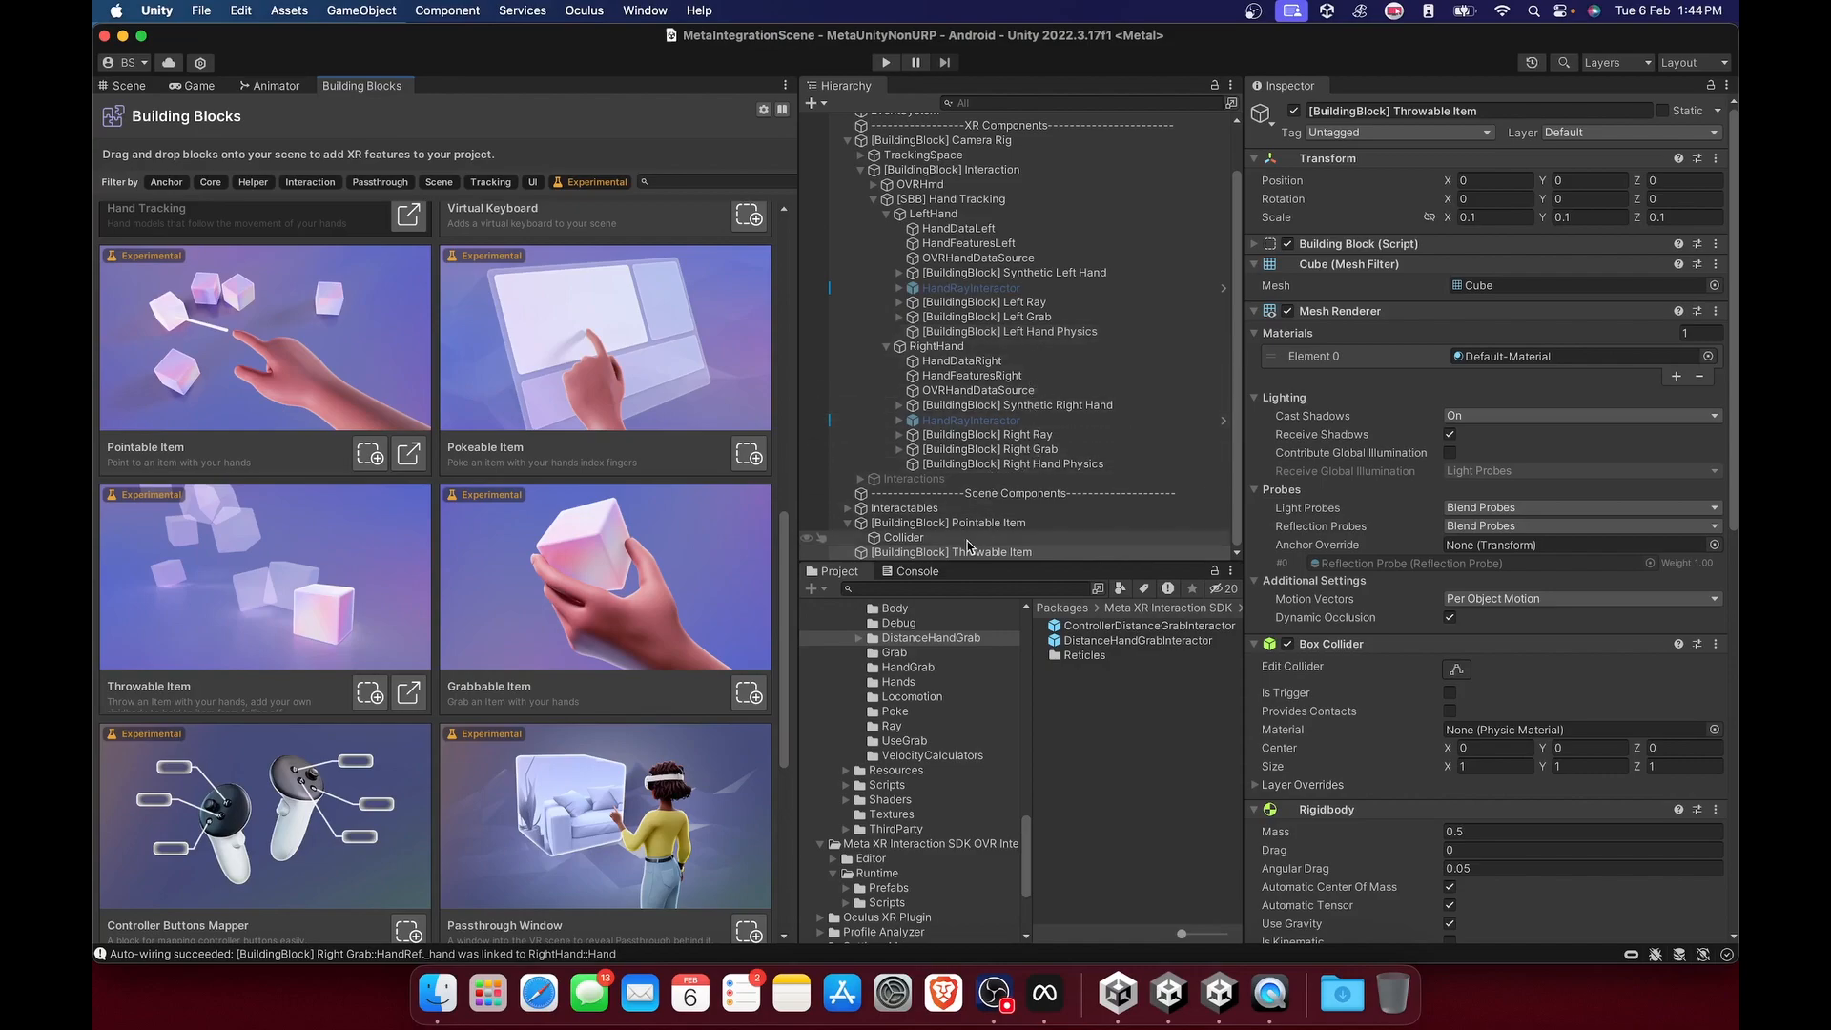
click(127, 86)
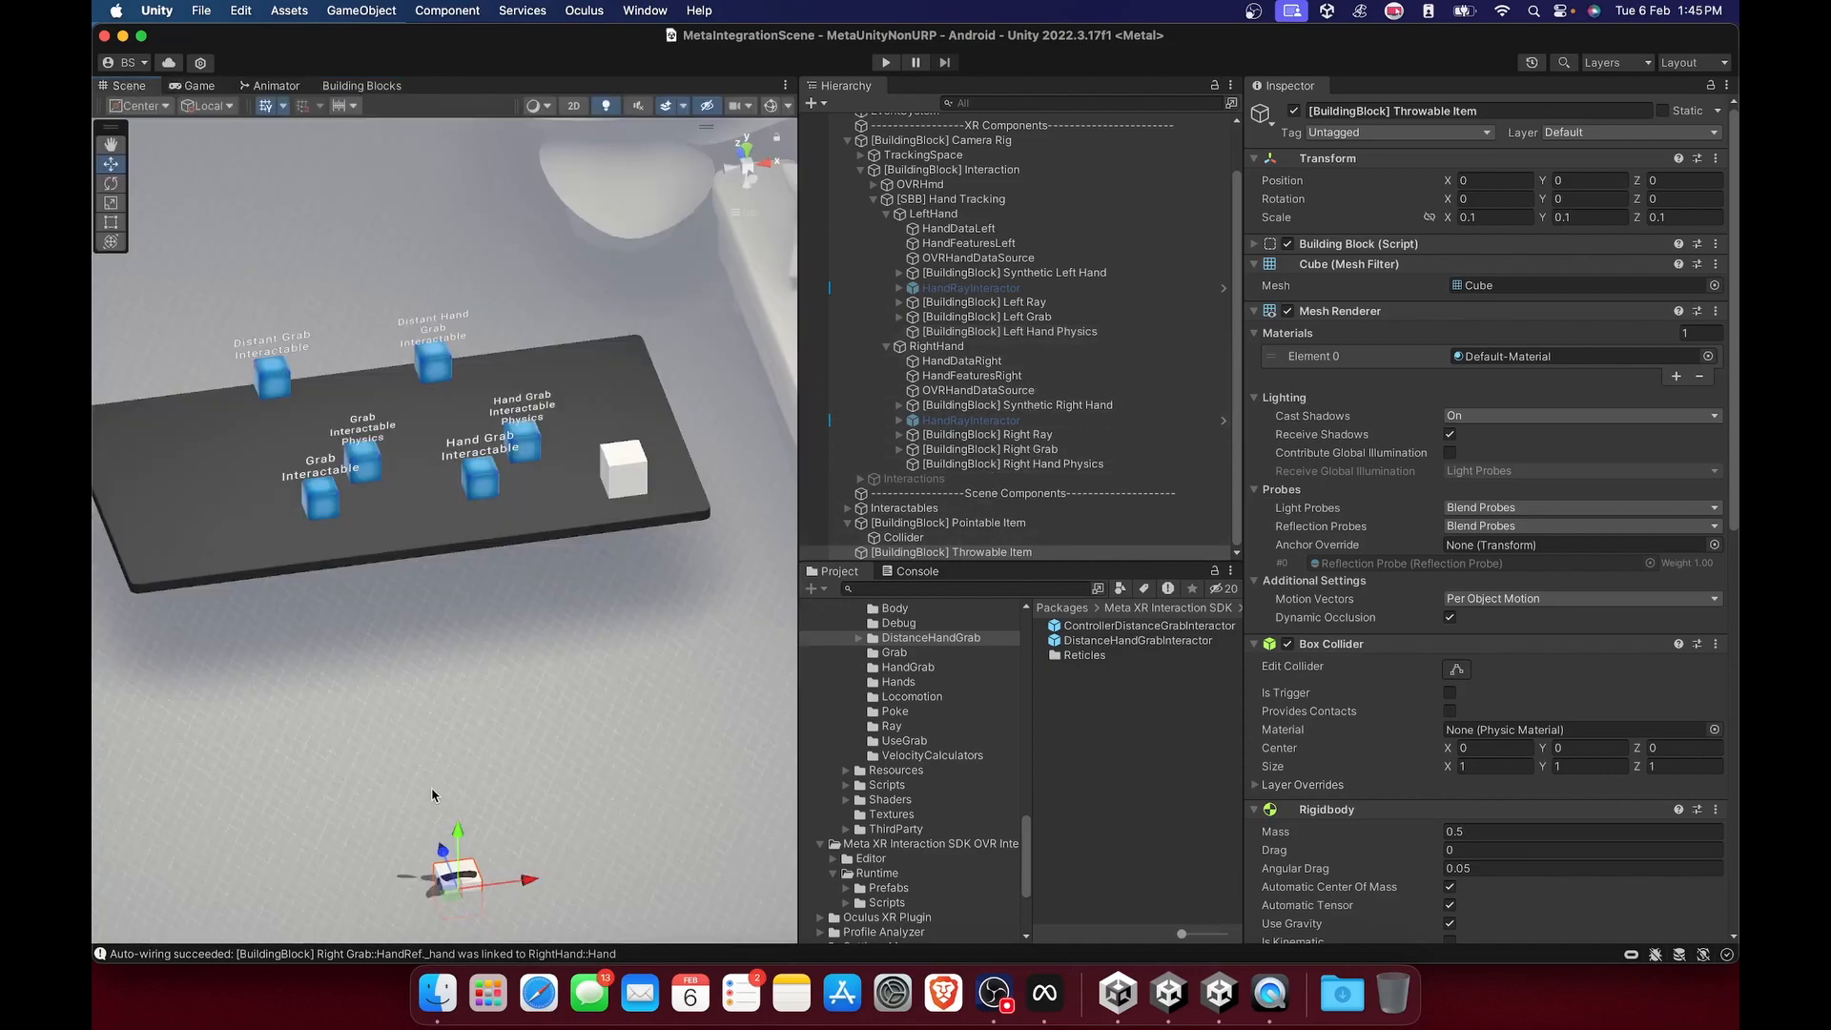
Review the Throwable Item's Rigidbody, Grabbable, Hand Grab Interactable and Physics Grabbable components, including the Hand Grab Interactable's Optionals.
scroll(1398, 554, down, 10)
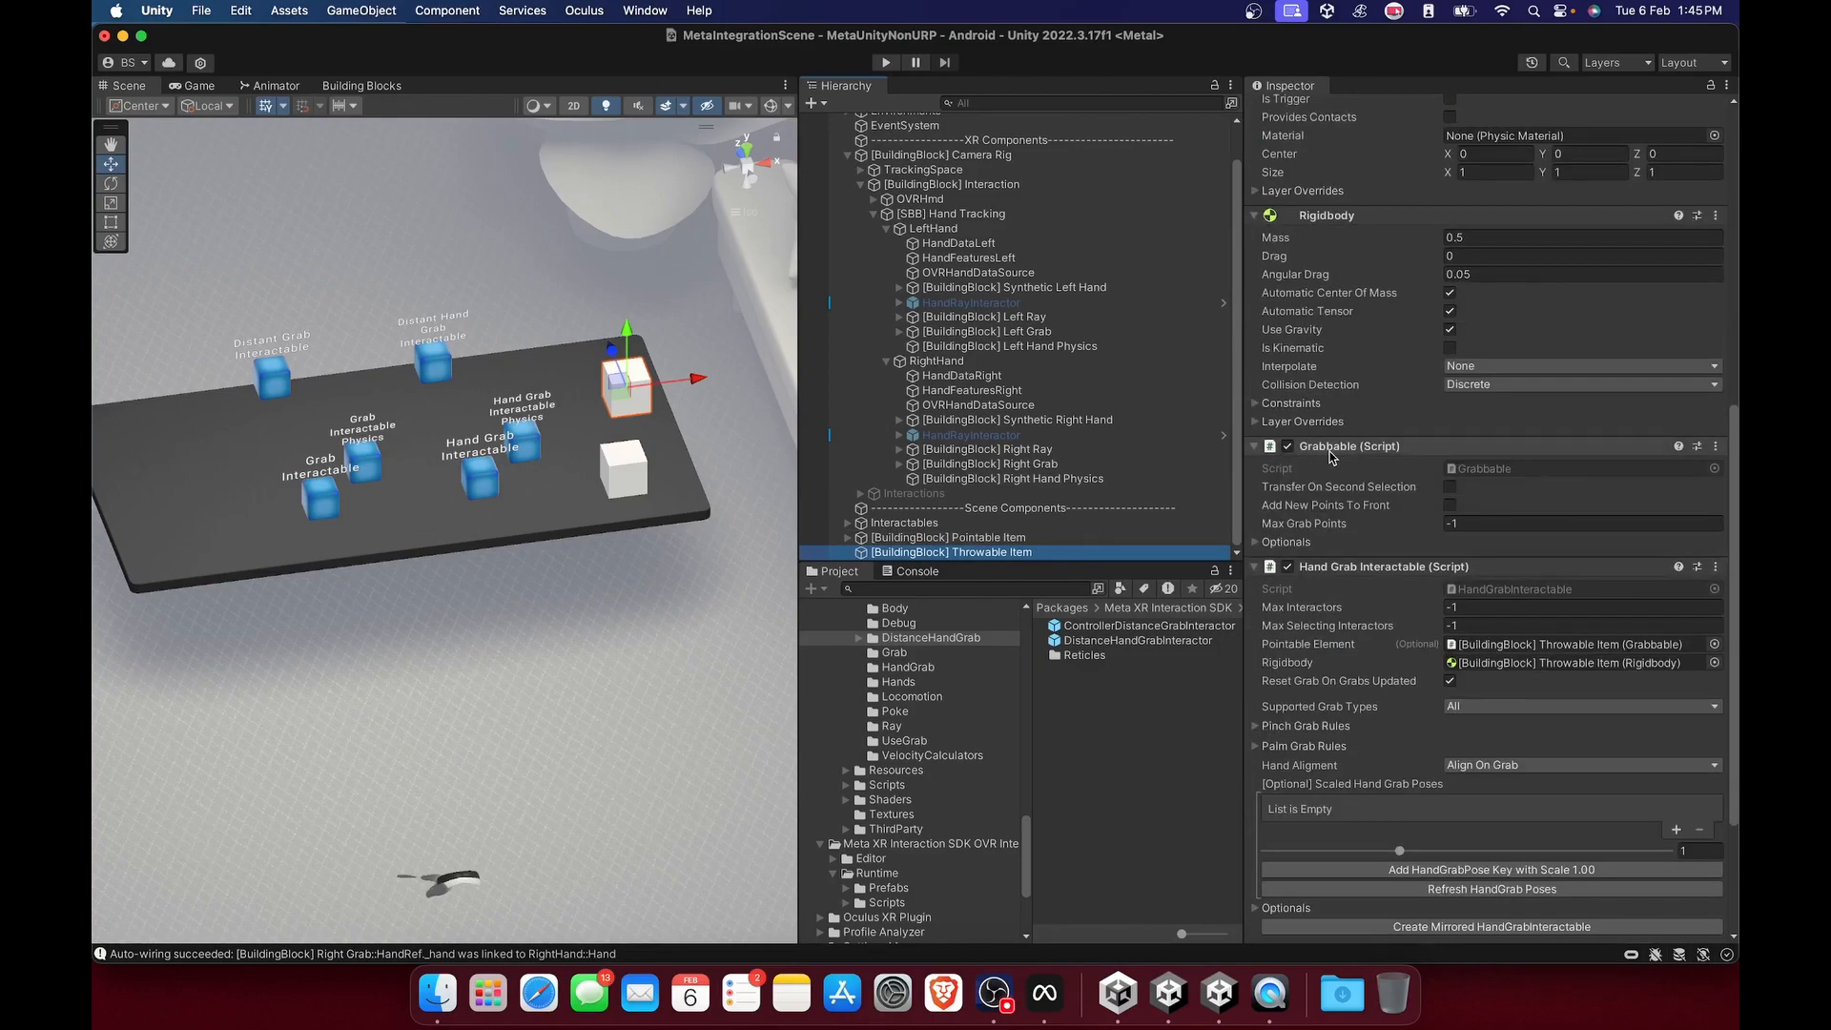
scroll(1408, 532, down, 2)
scroll(1405, 515, down, 3)
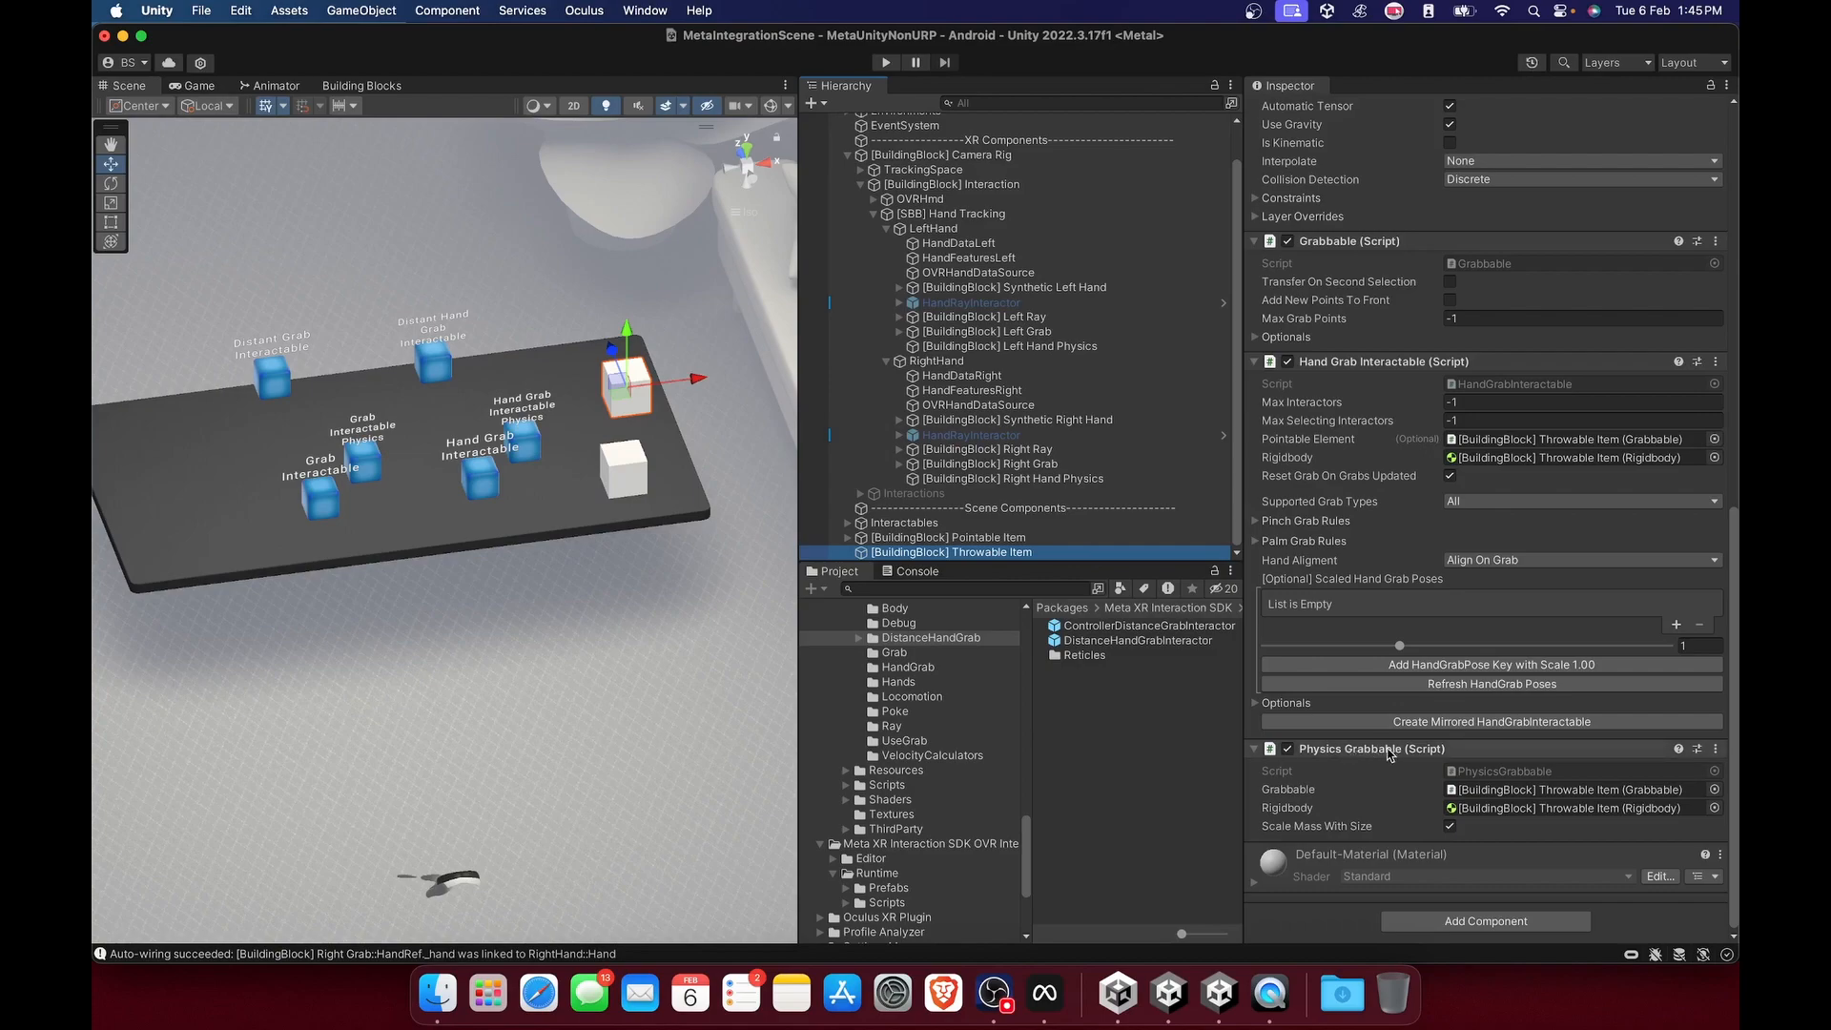
click(1286, 703)
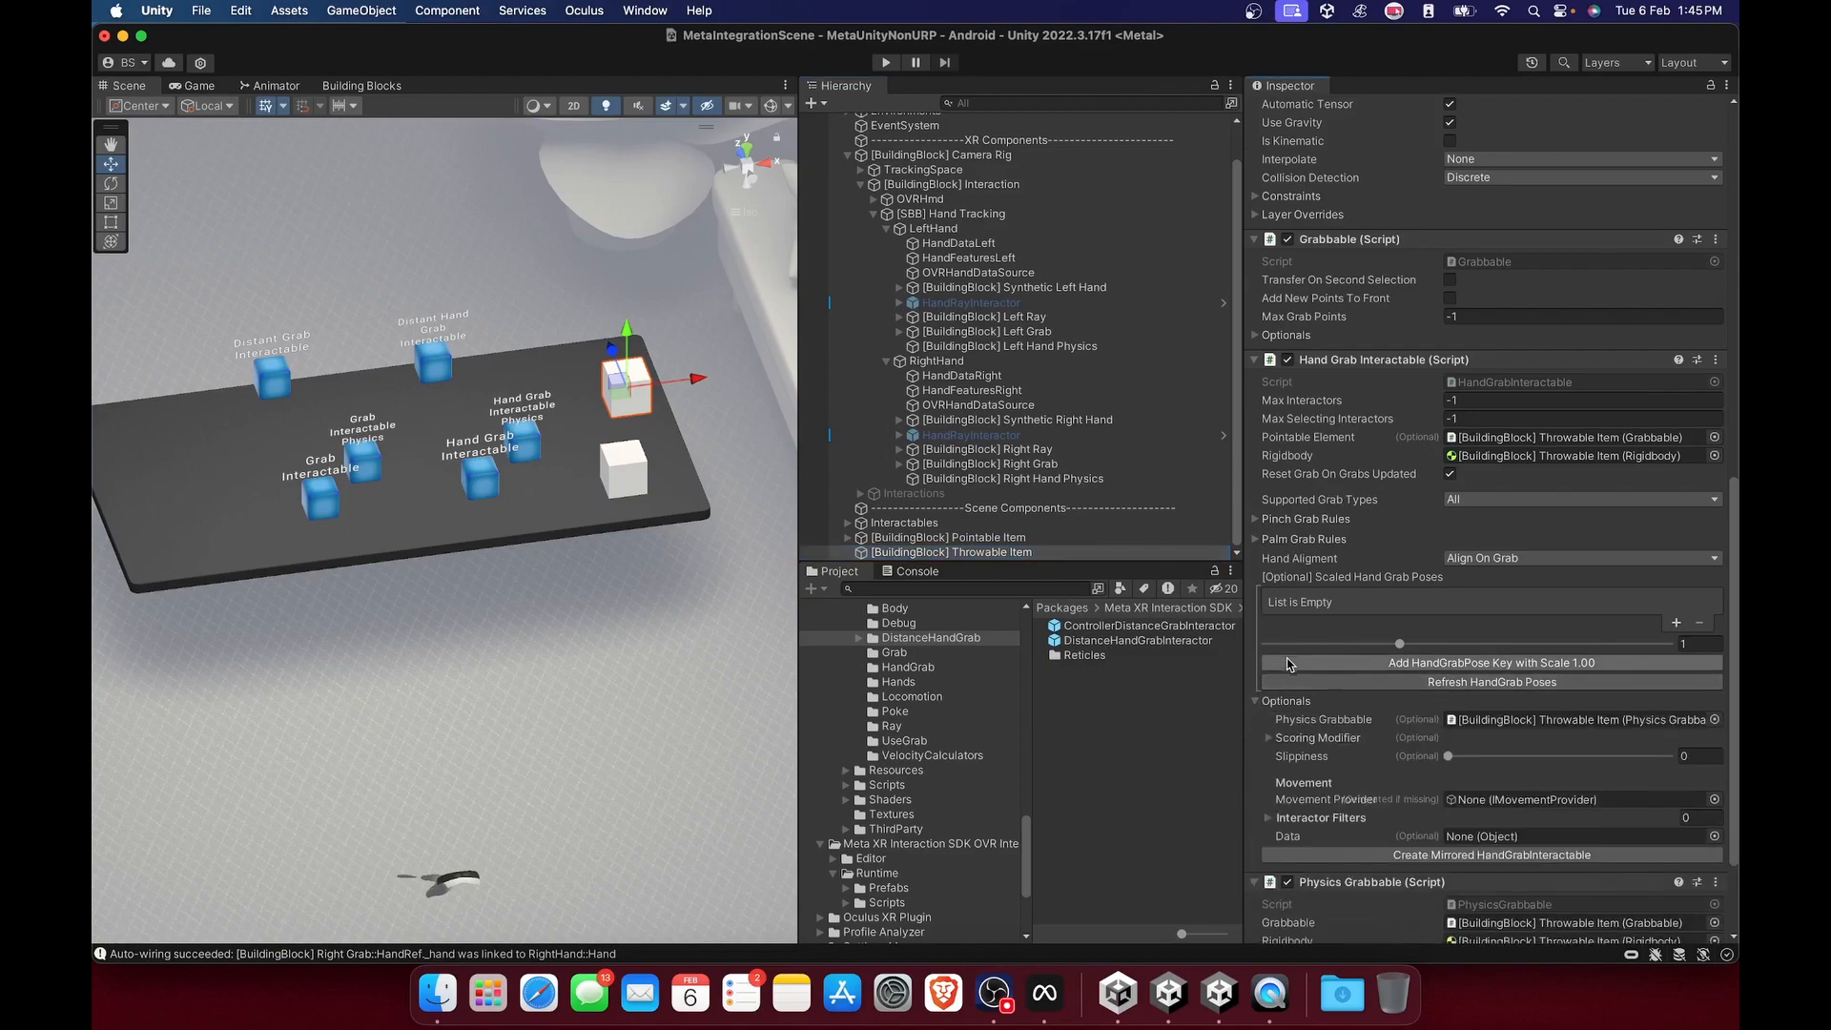
scroll(1287, 703, down, 3)
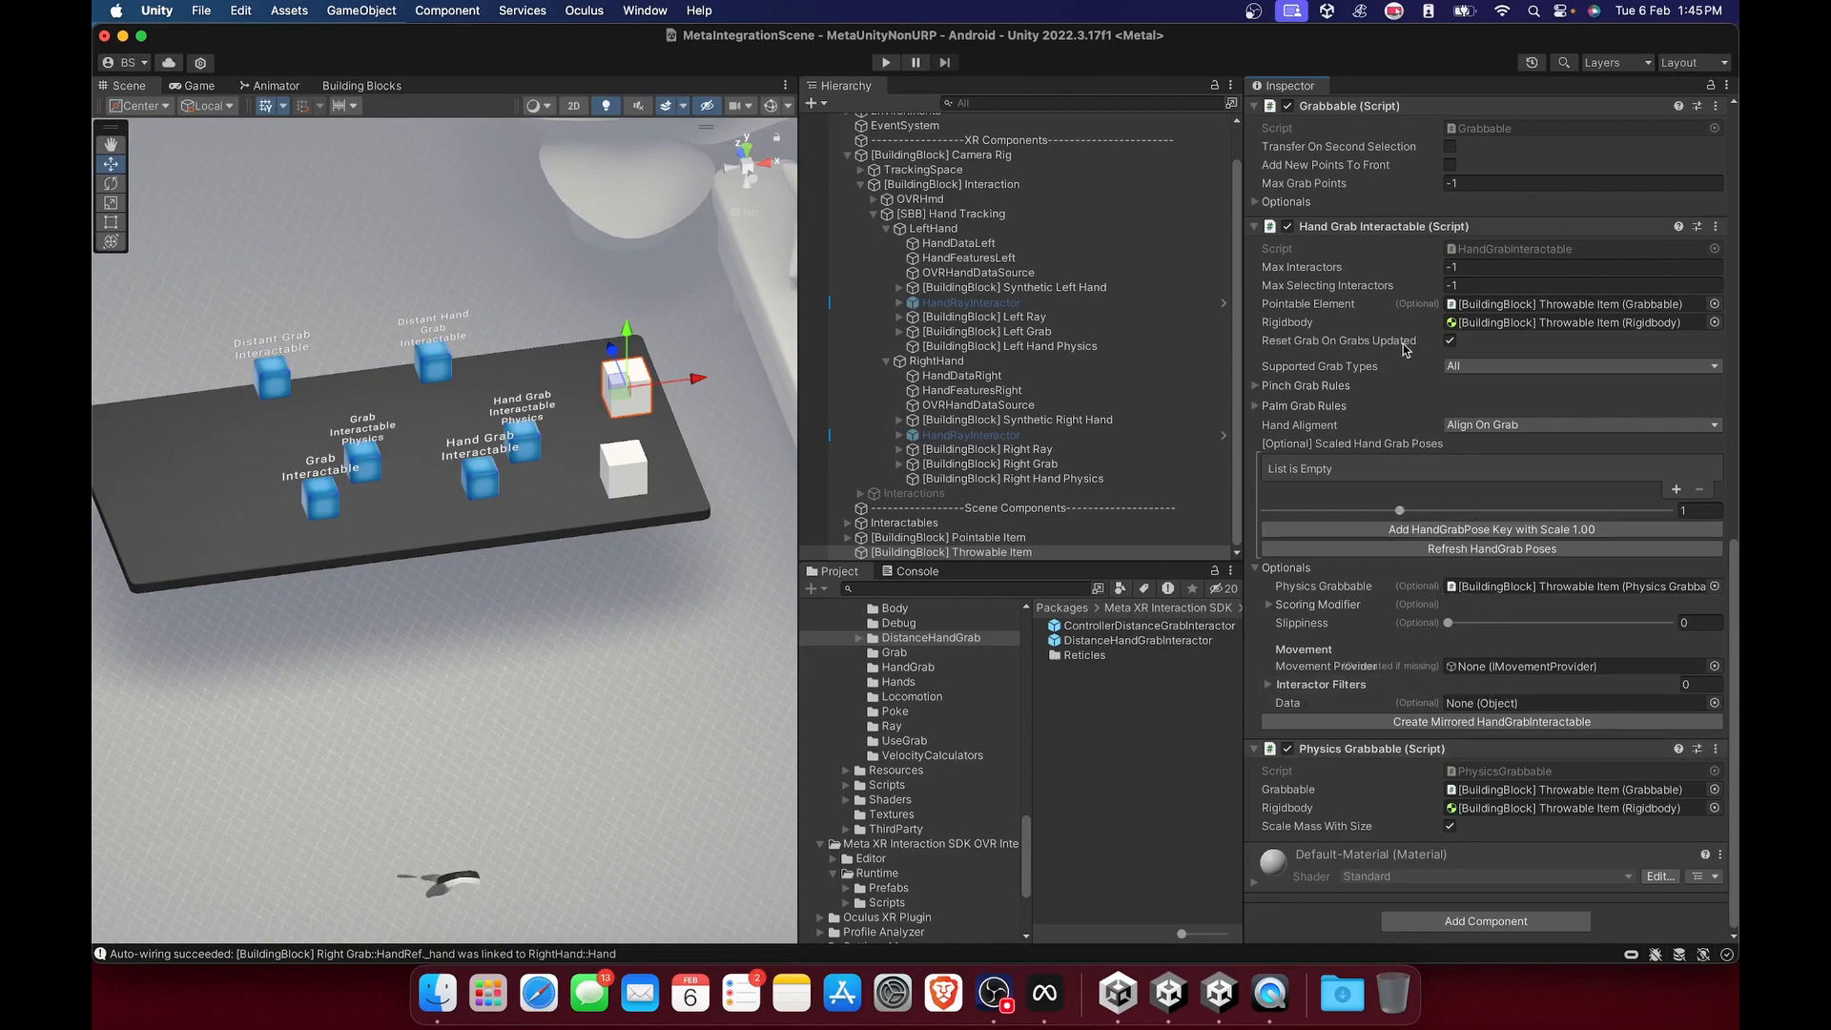
Inspect the Left Grab and Right Grab building blocks and the Right Grab's Building Block dependencies.
scroll(962, 351, up, 1)
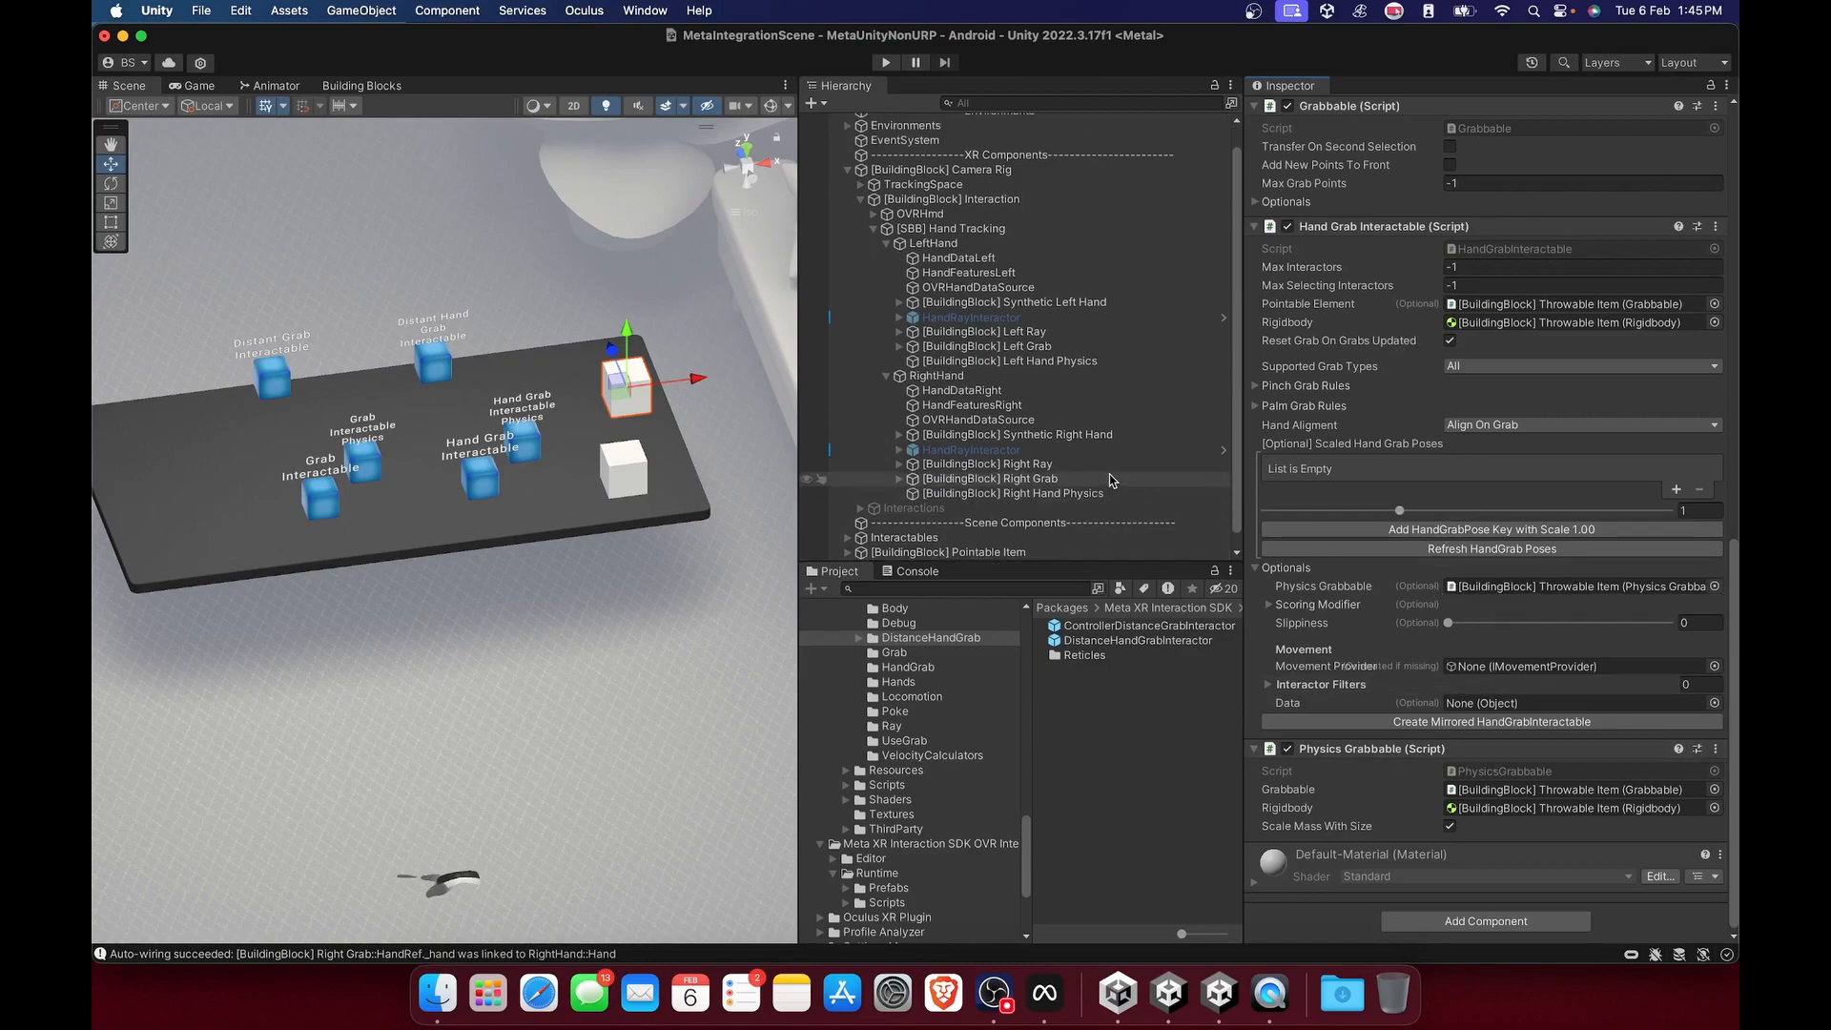
click(963, 347)
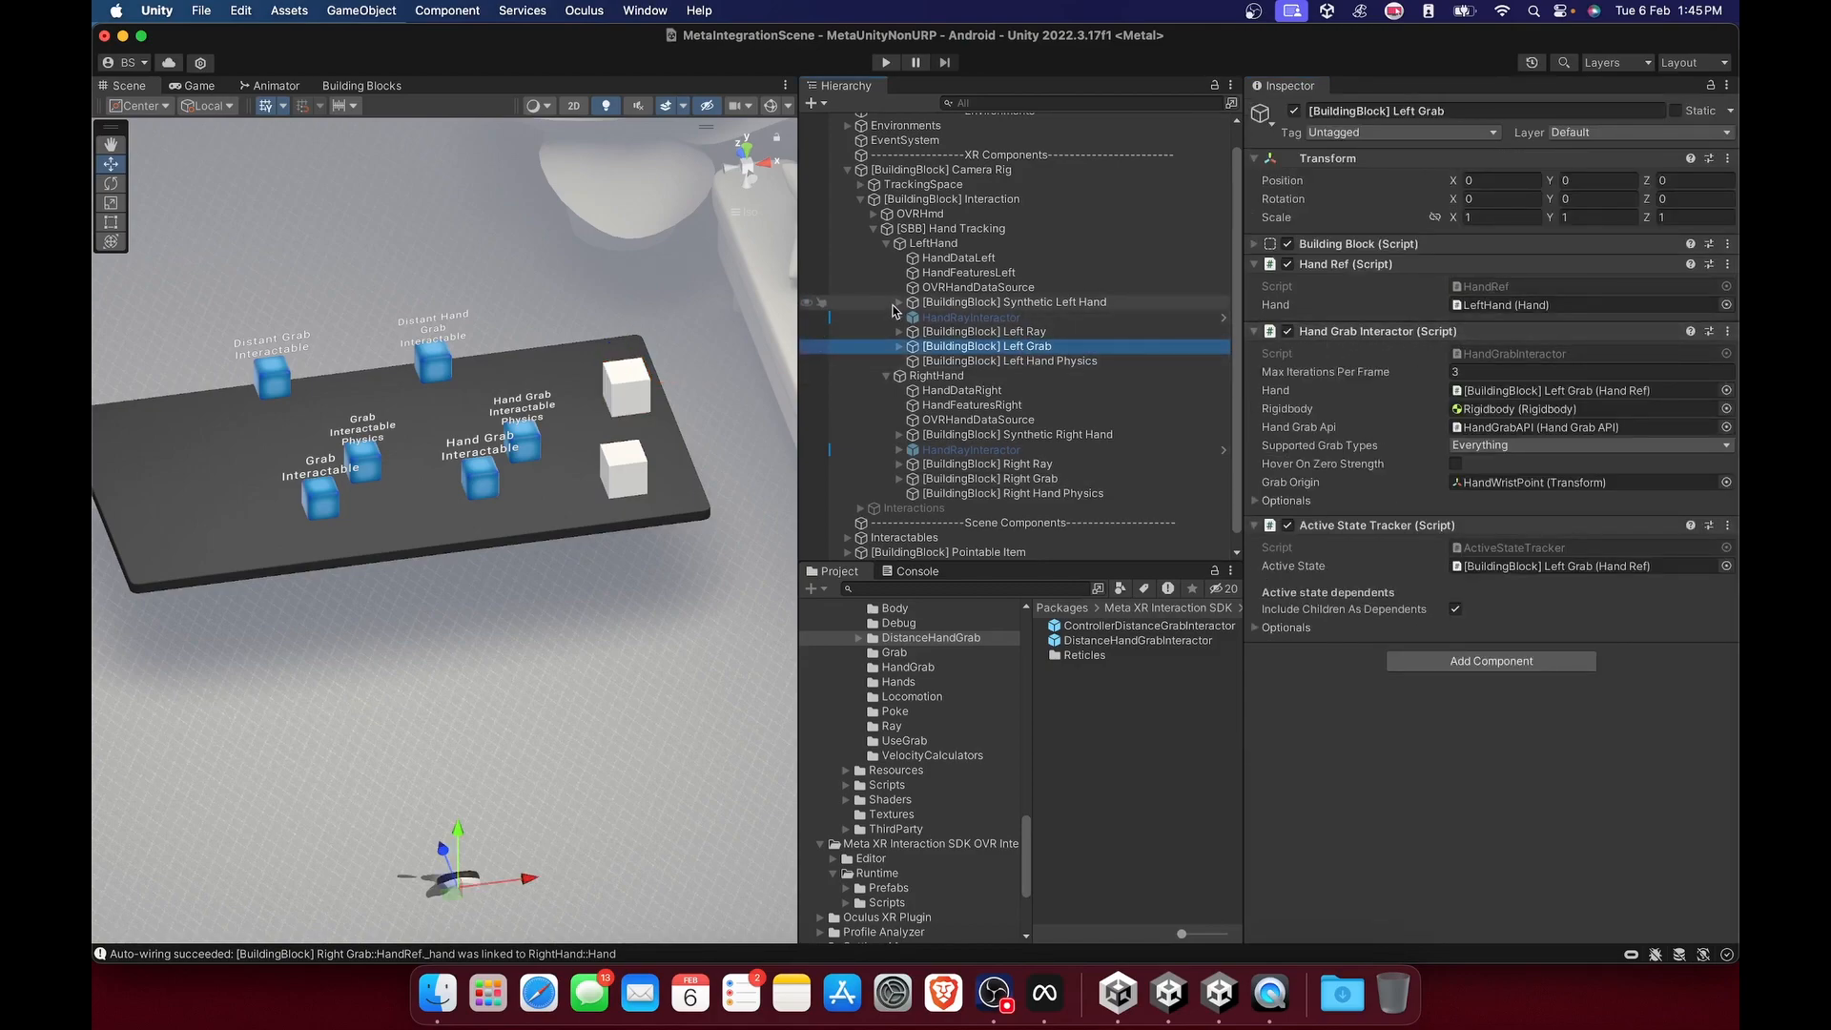
click(954, 479)
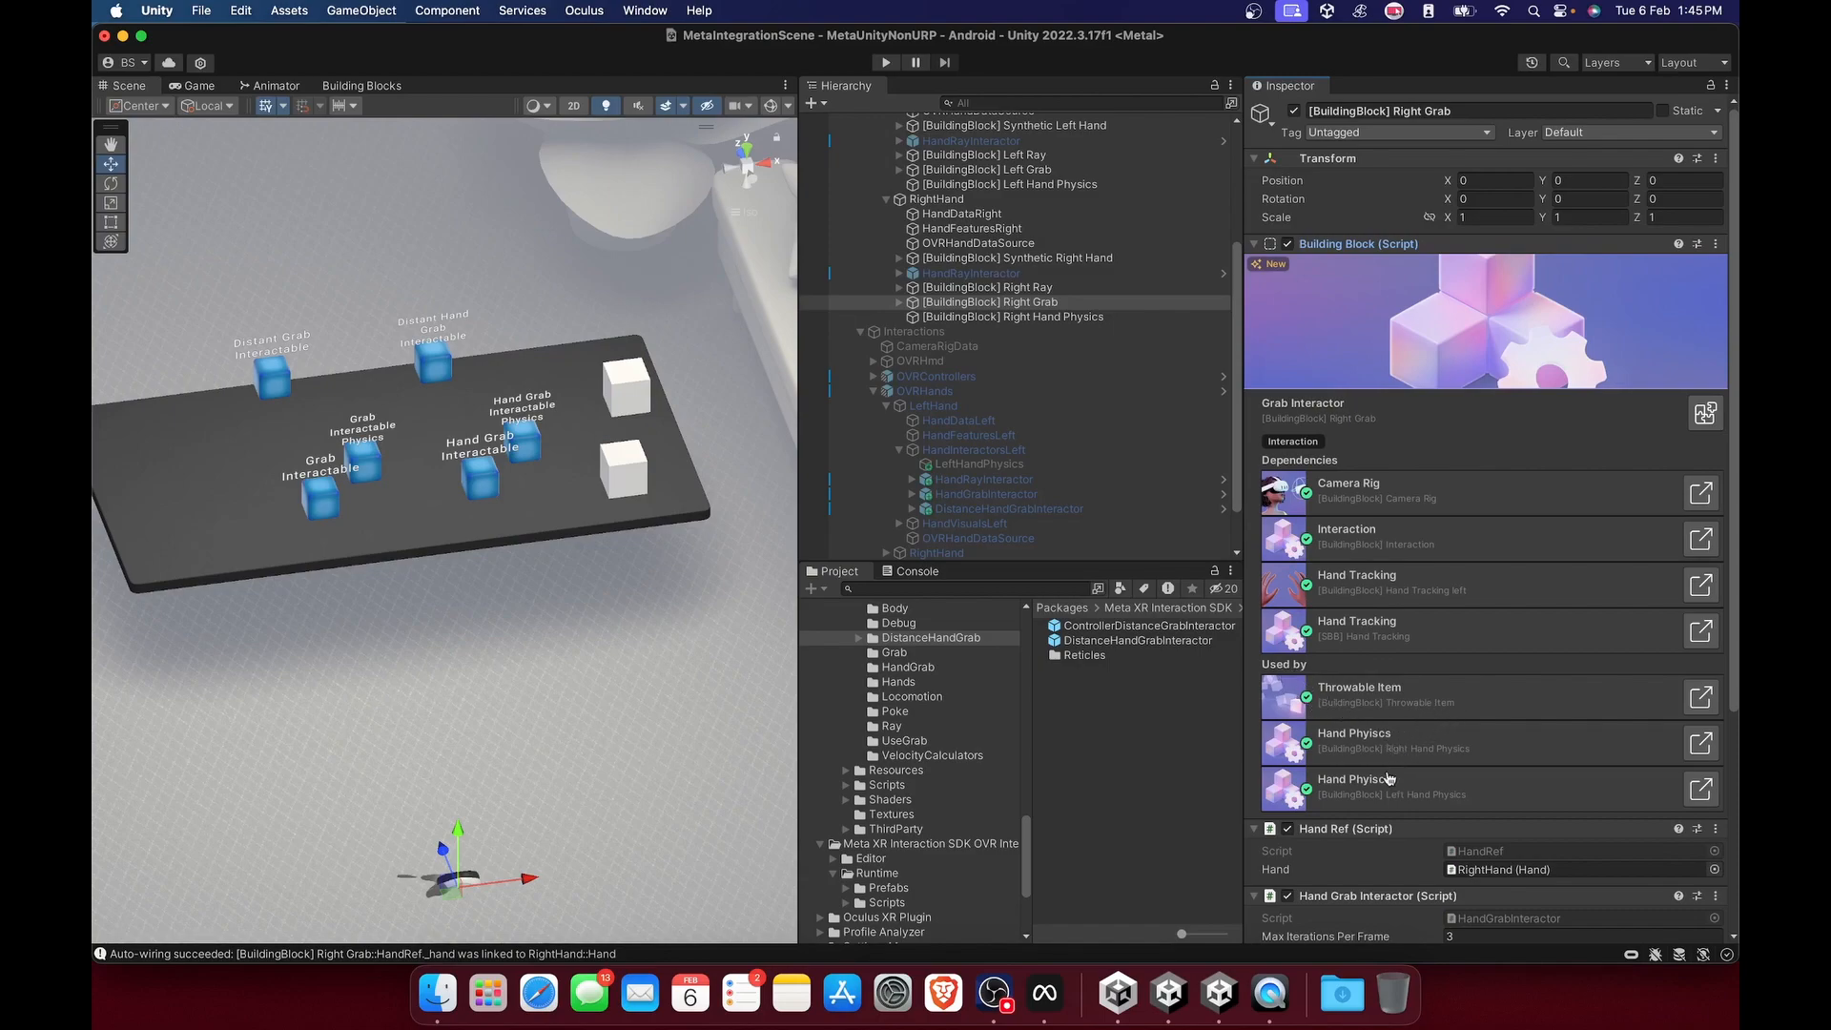
Inspect the Right Hand Physics components and locate the object referenced as Velocity Calculator in the Right Grab's Hand Grab Interactor Optionals.
click(988, 318)
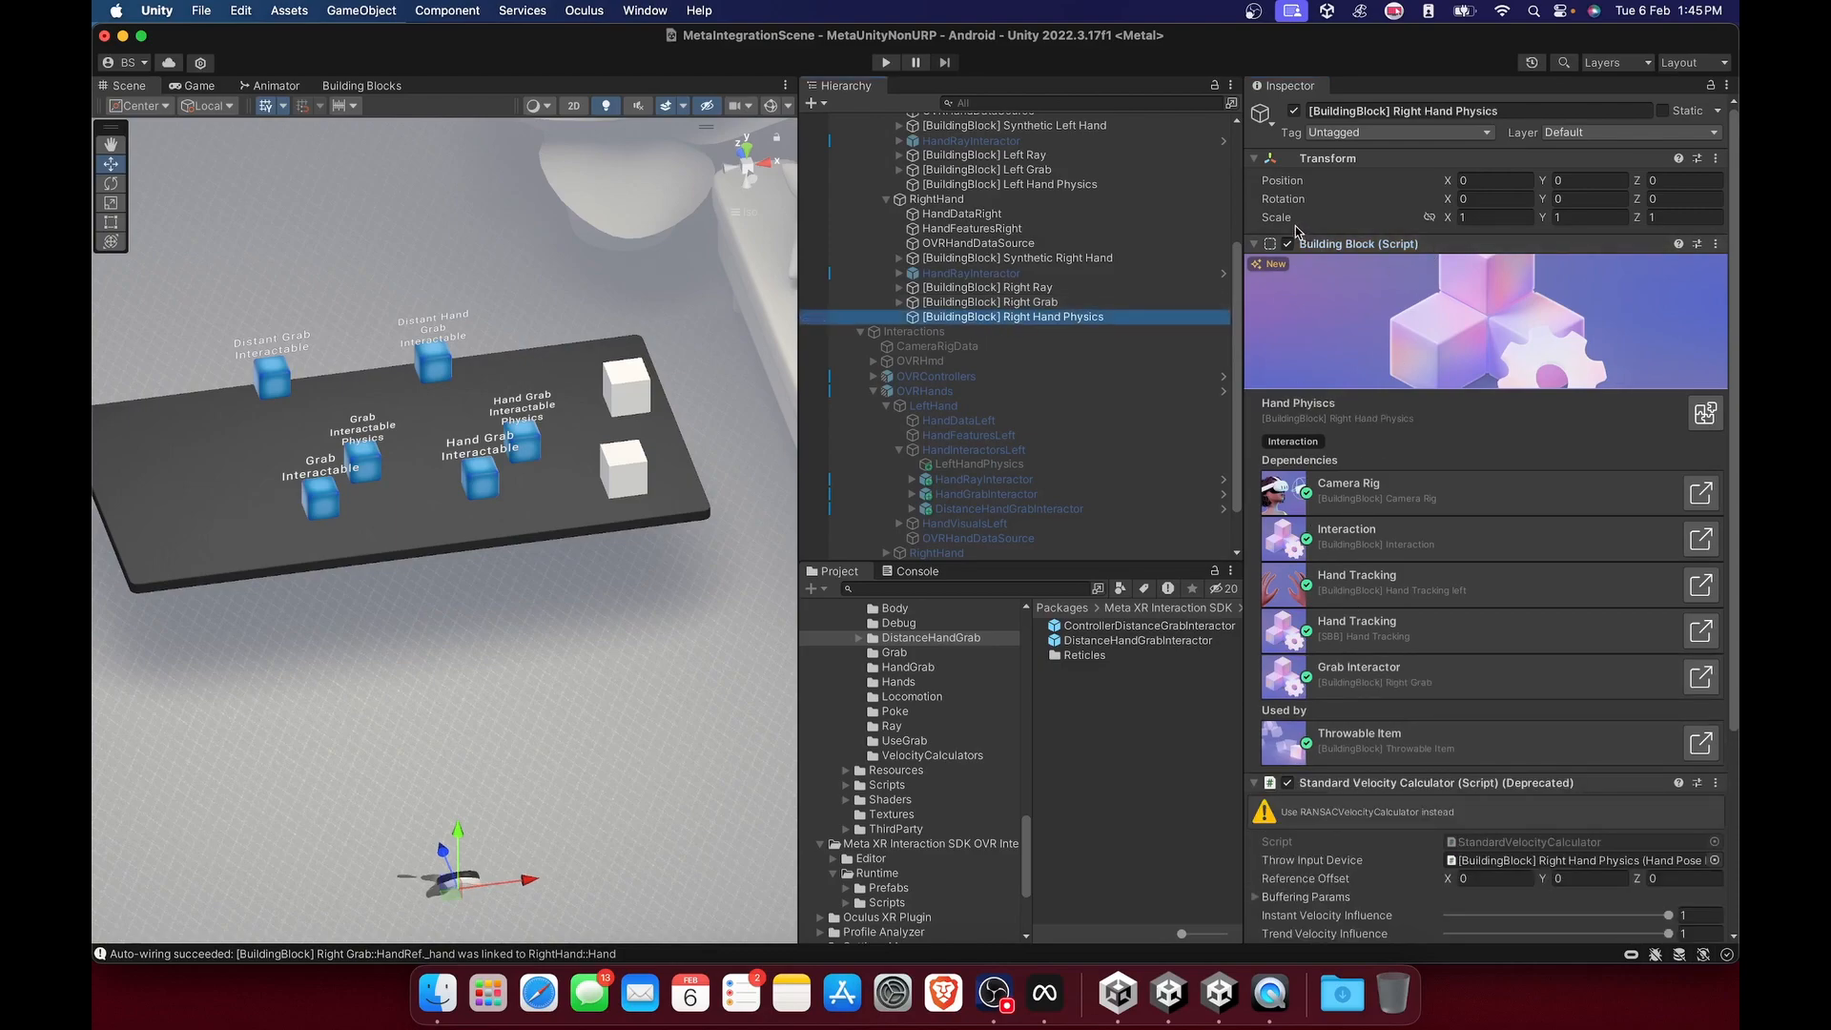
click(1255, 246)
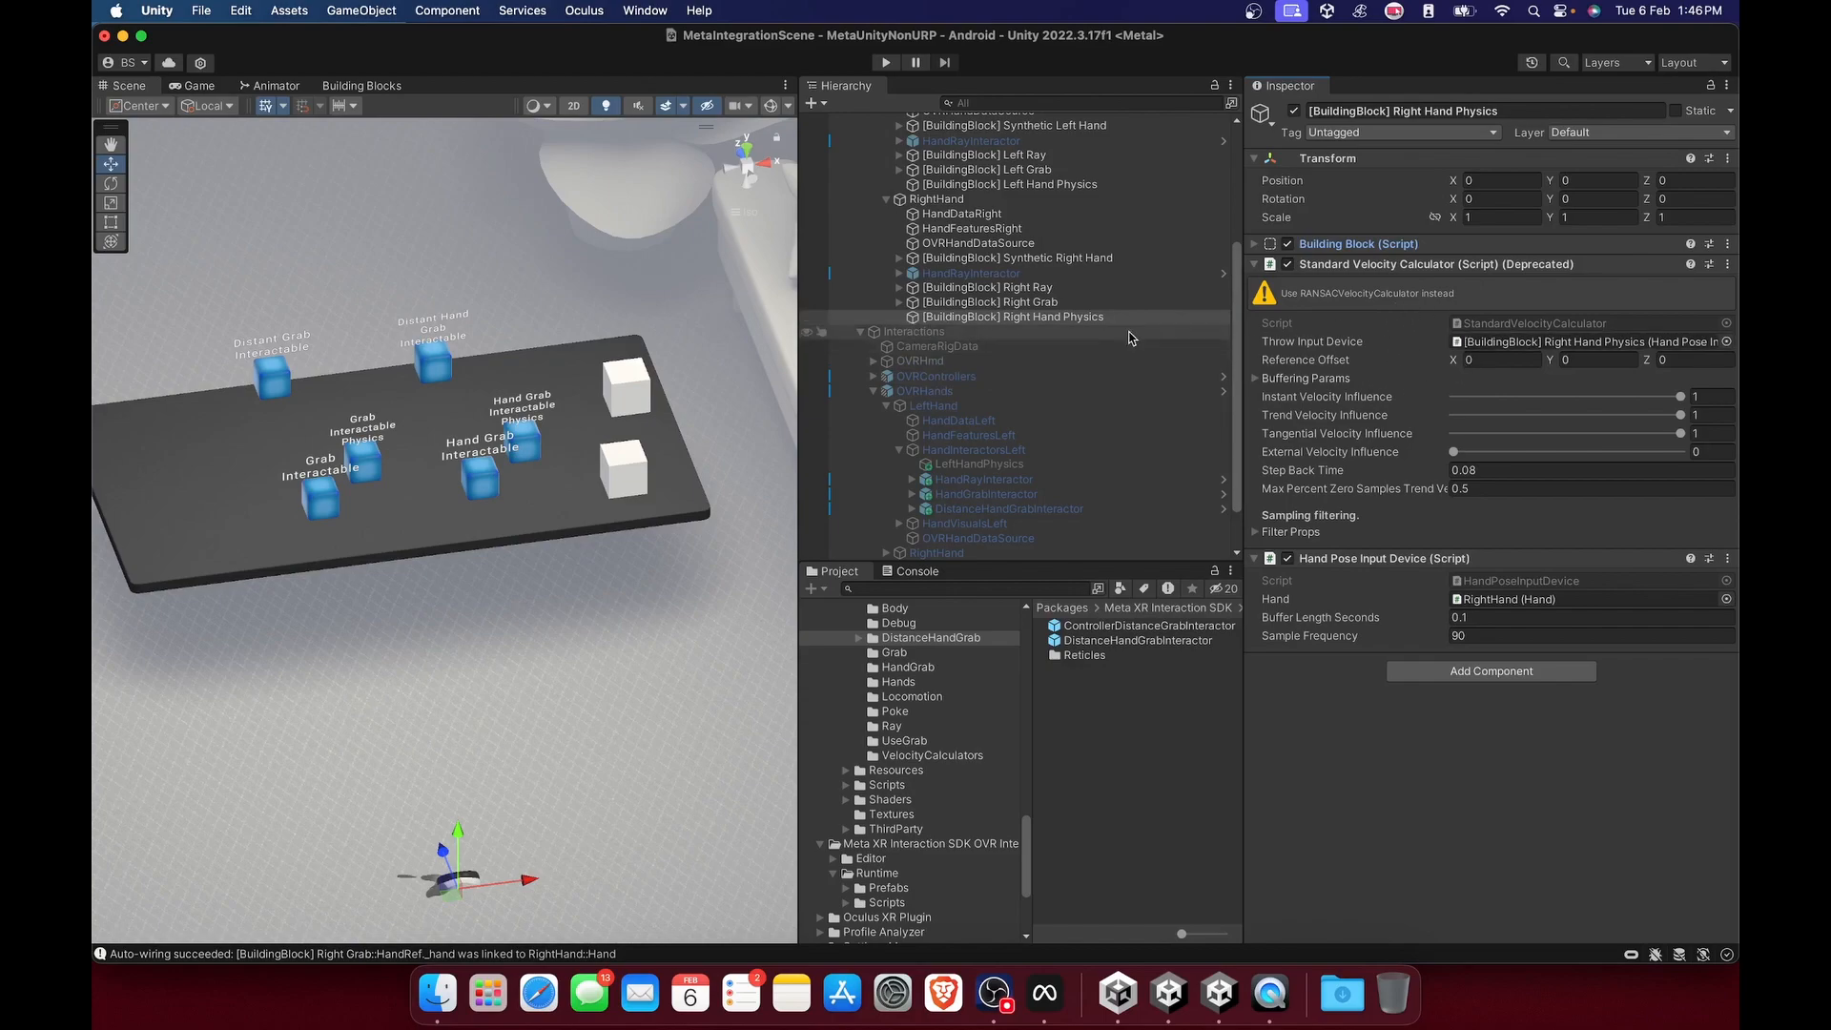
click(1041, 305)
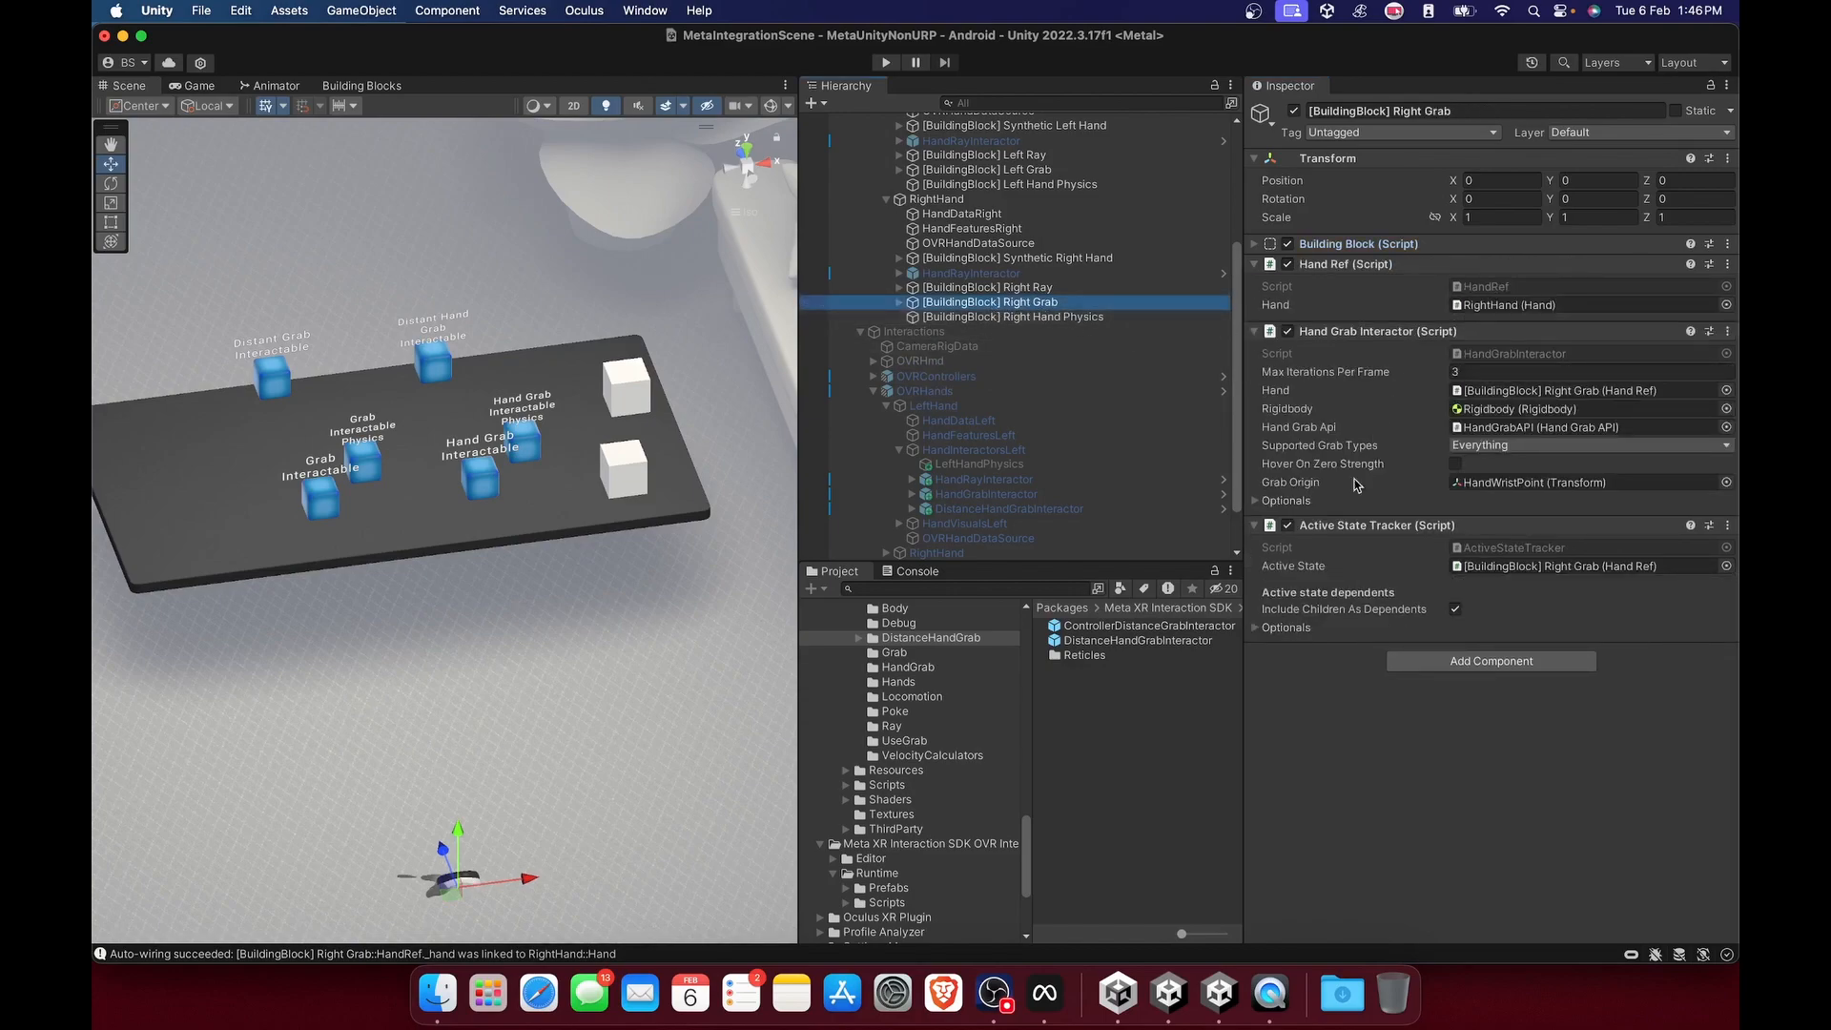
click(1255, 502)
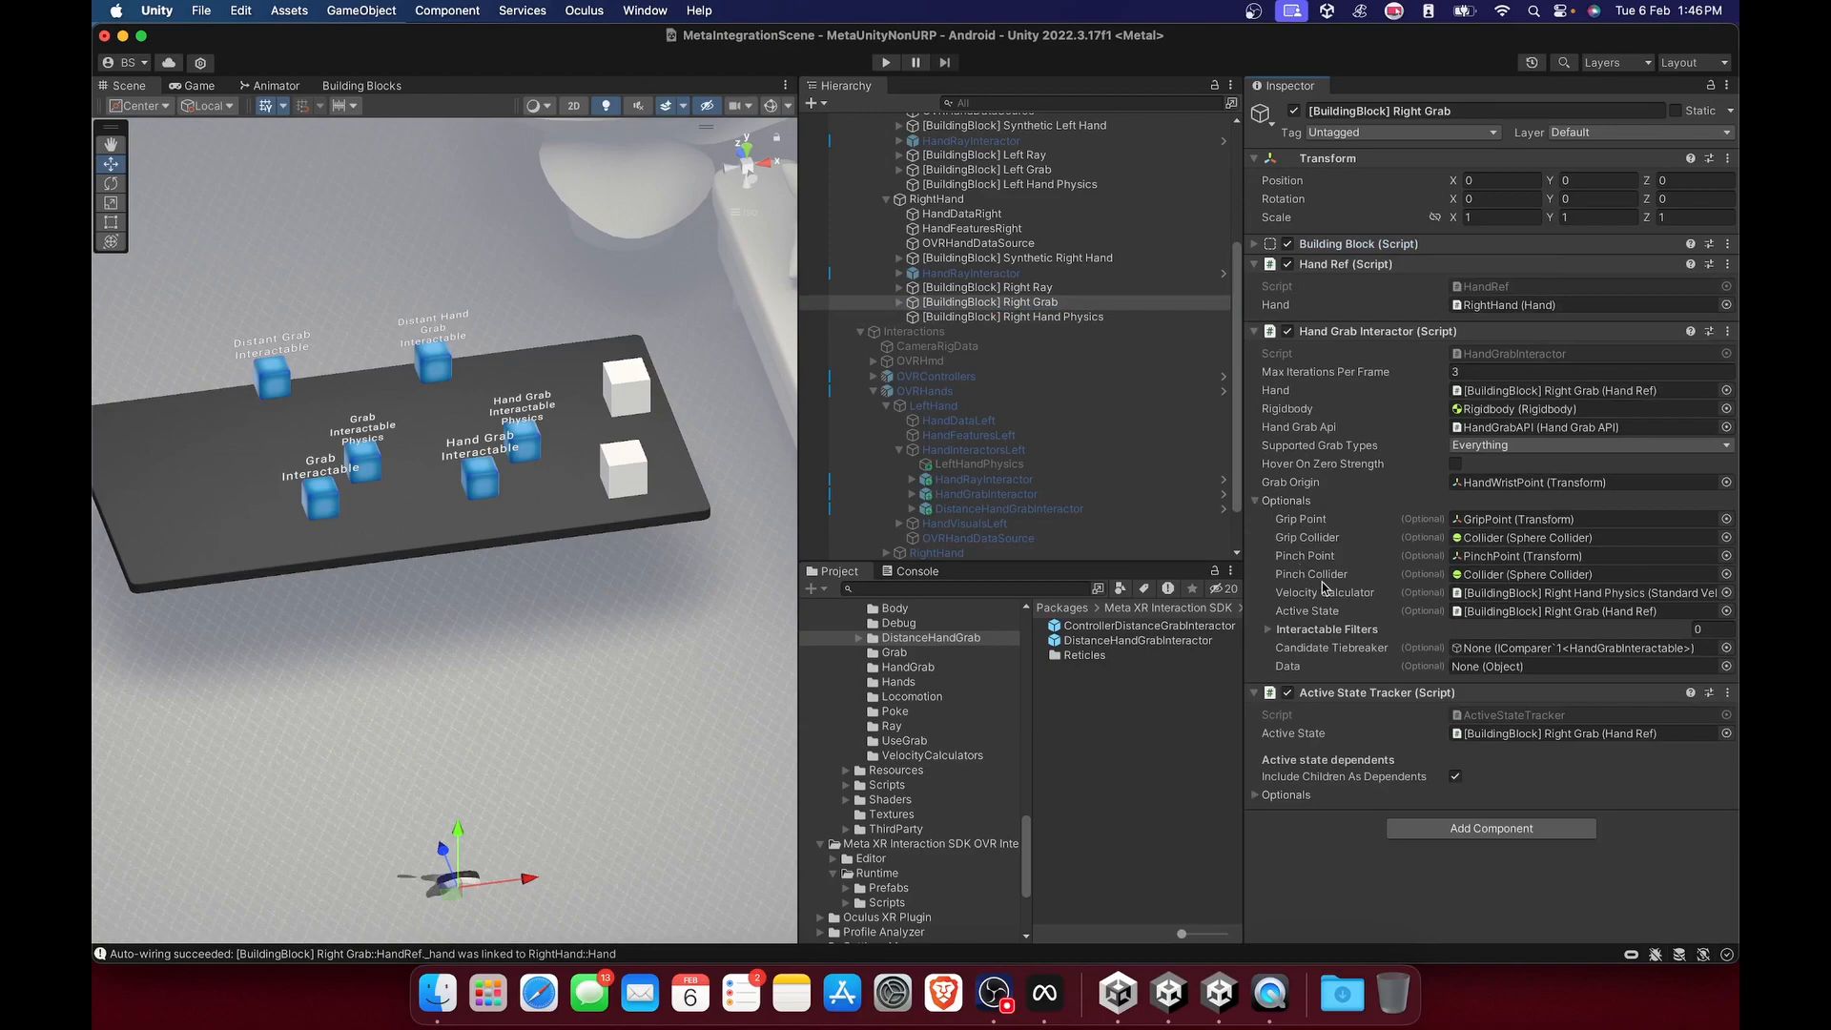
click(1502, 596)
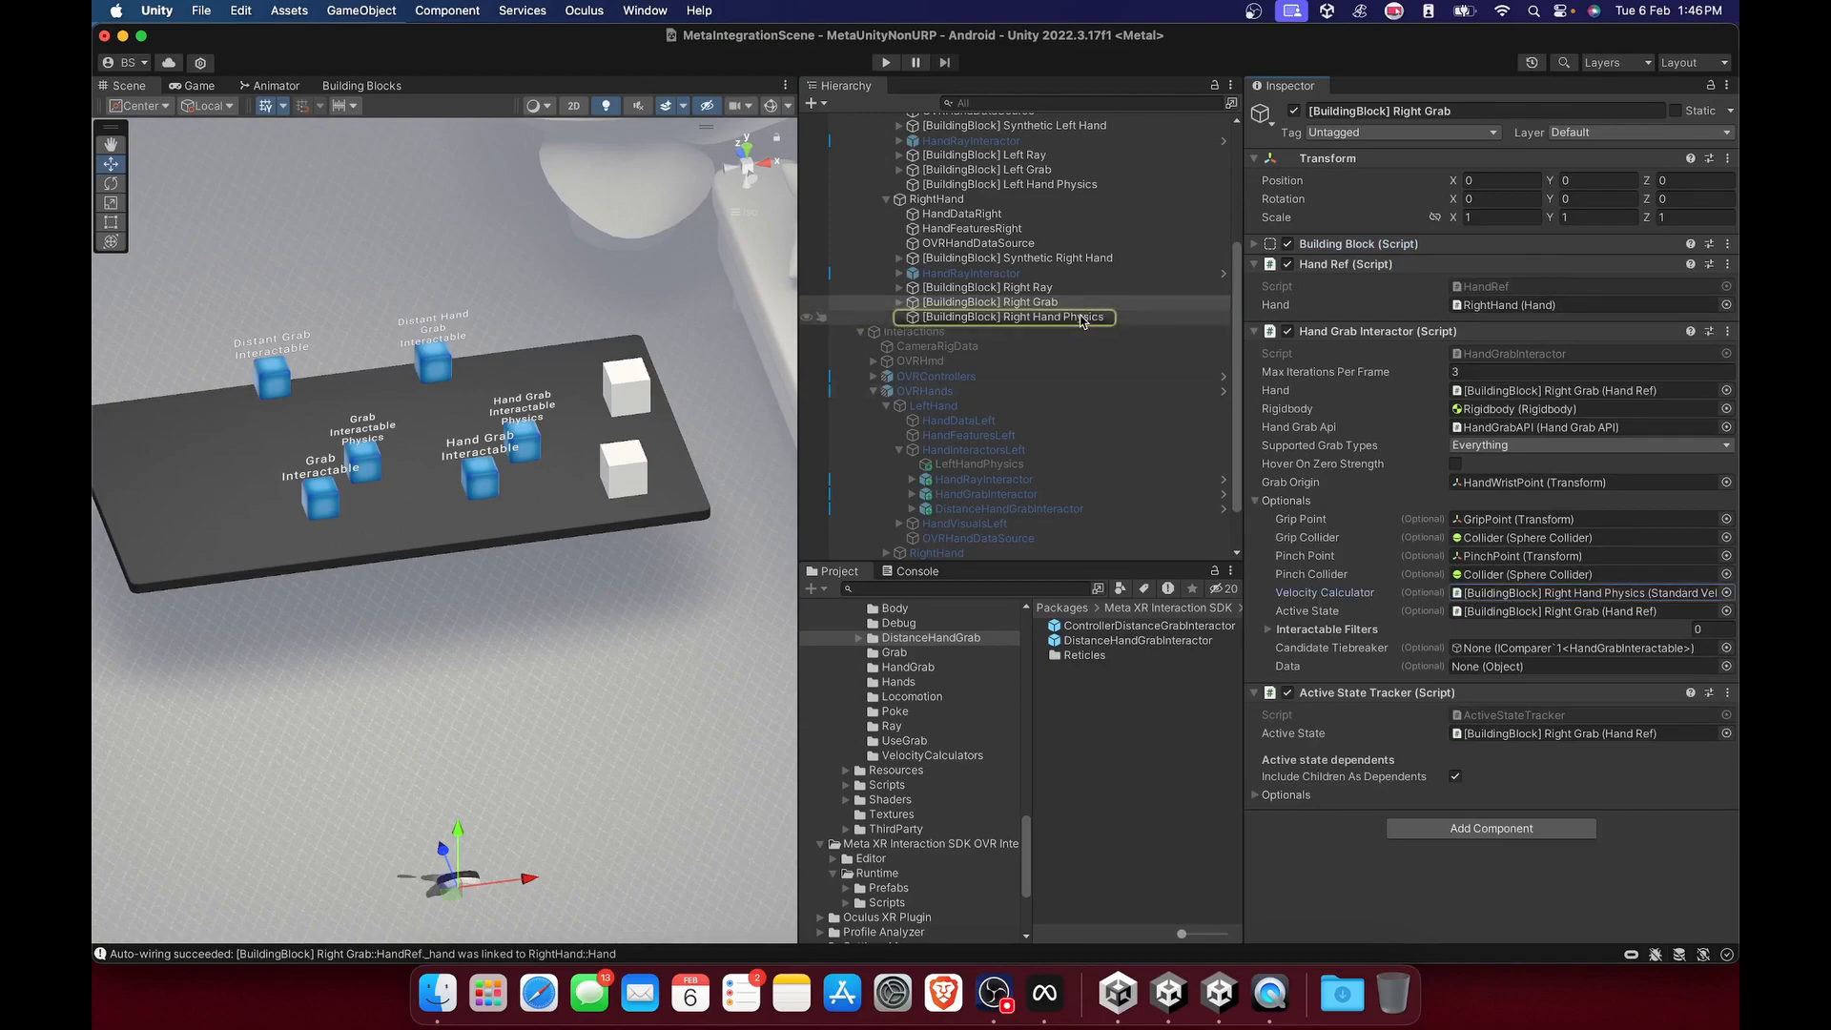
Add the Grabbable Item building block to the scene.
click(625, 387)
click(370, 85)
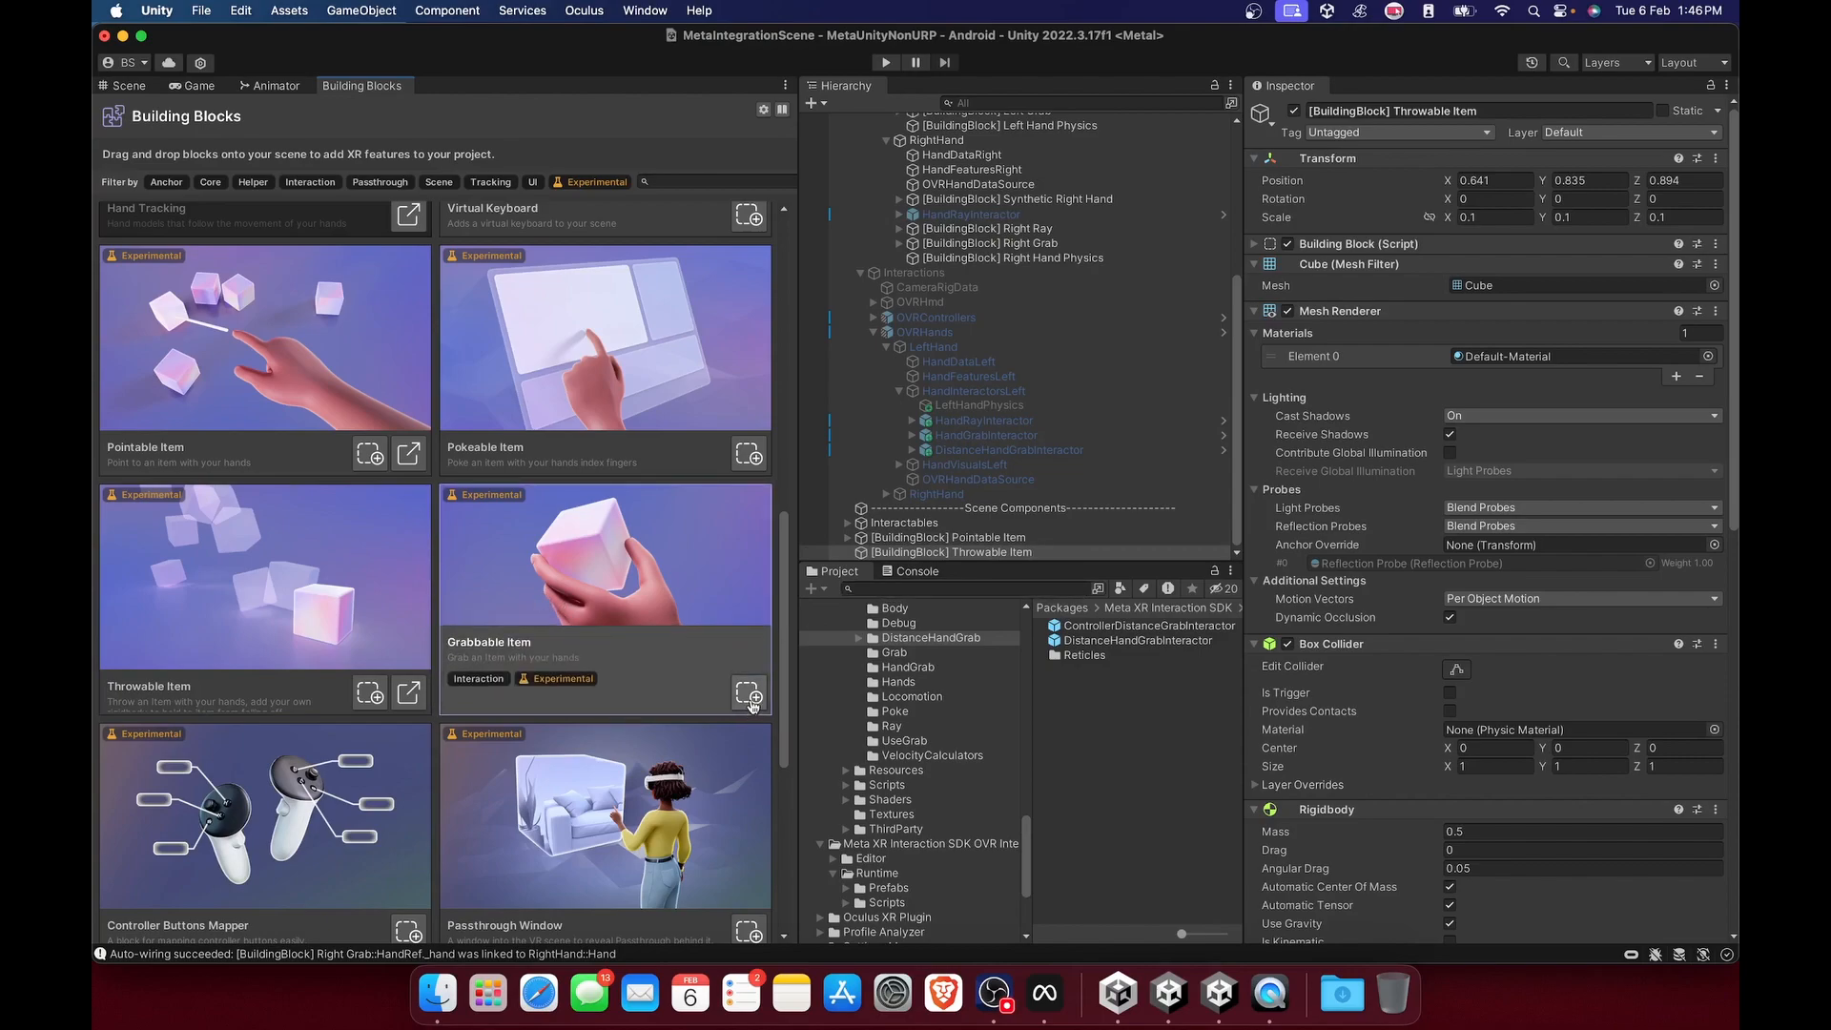
click(750, 694)
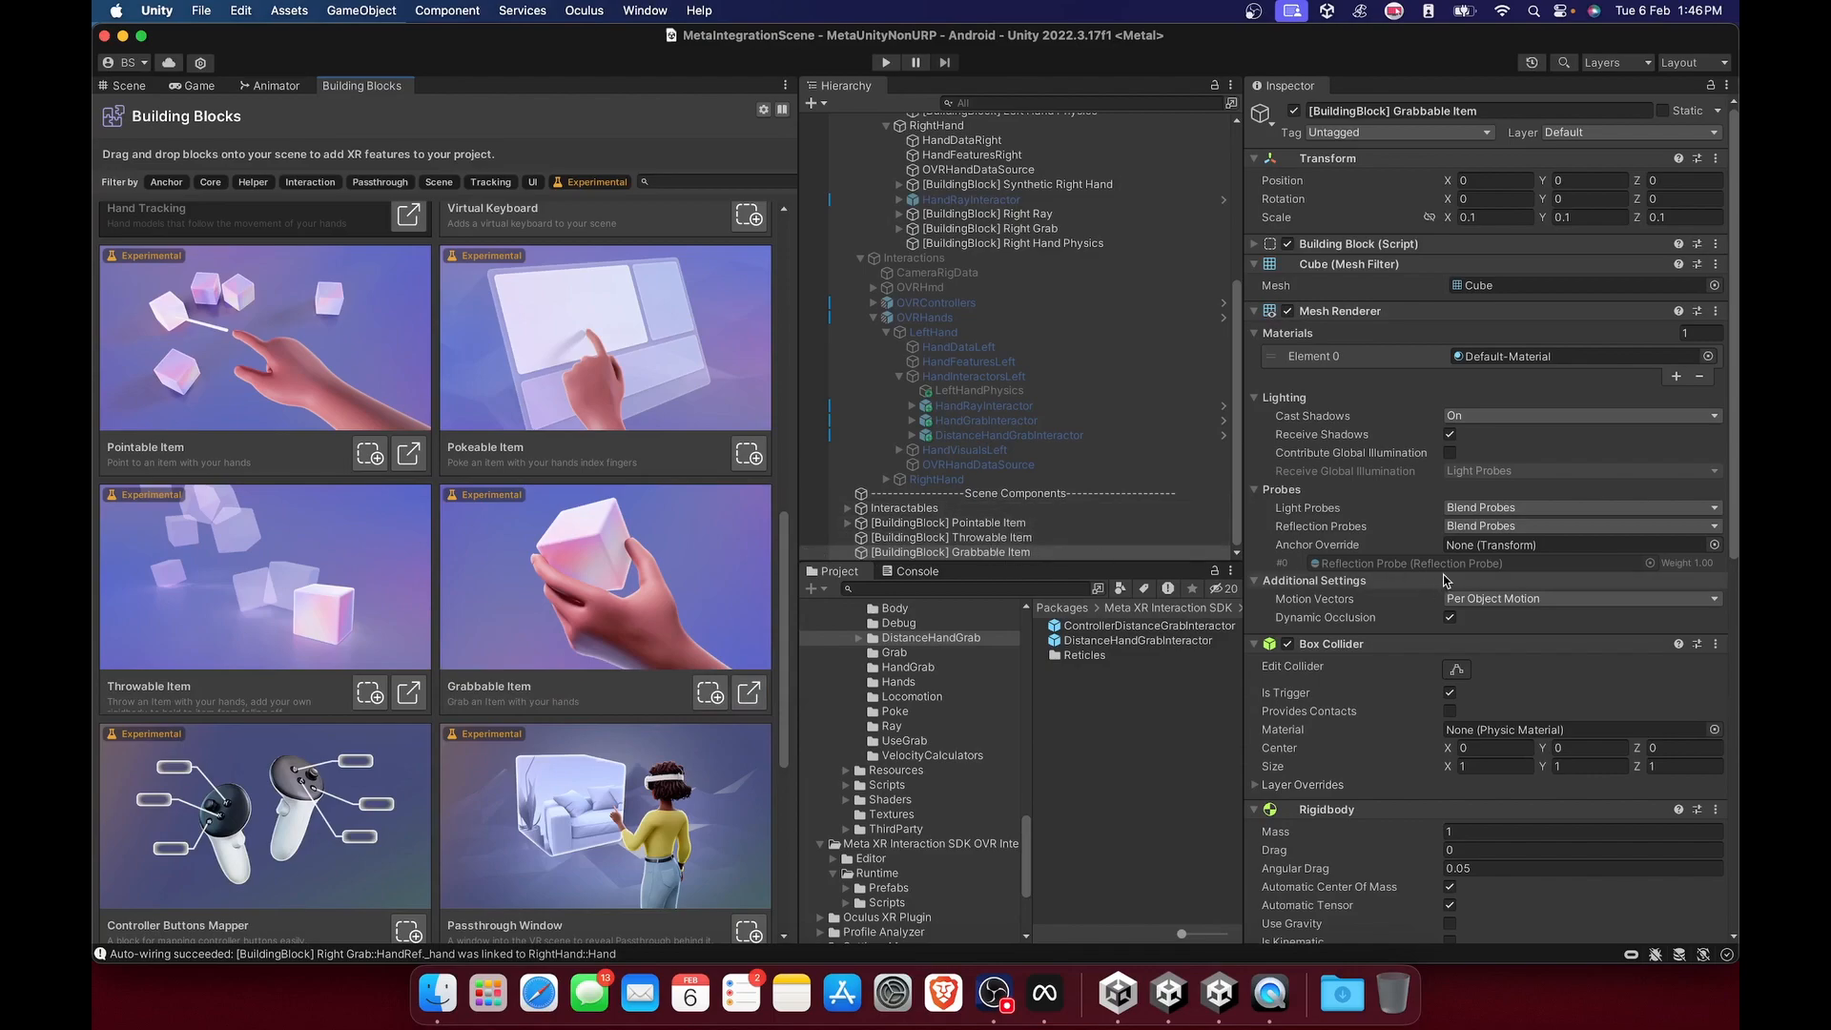
Compare the Grabbable Item's Rigidbody, Grabbable and Hand Grab Interactable components with those of the Throwable Item, including its Physics Grabbable.
scroll(1370, 391, down, 5)
scroll(1378, 458, down, 5)
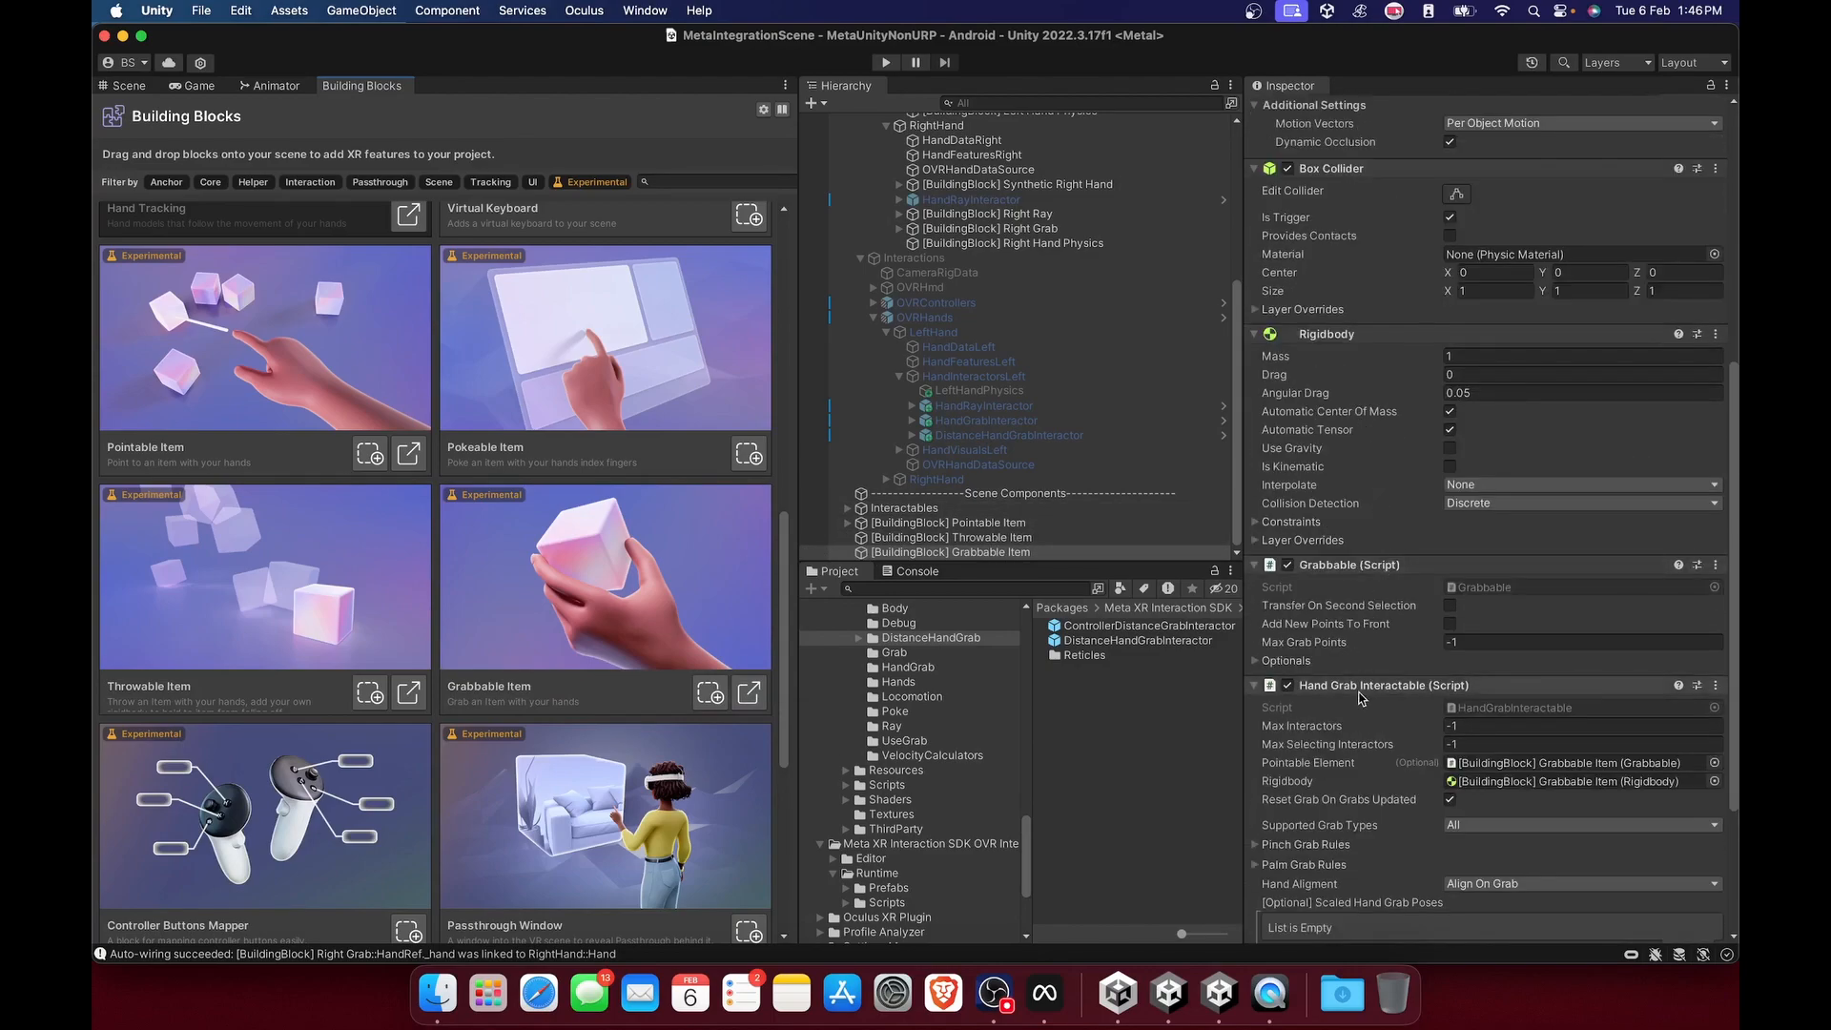
scroll(1351, 692, down, 5)
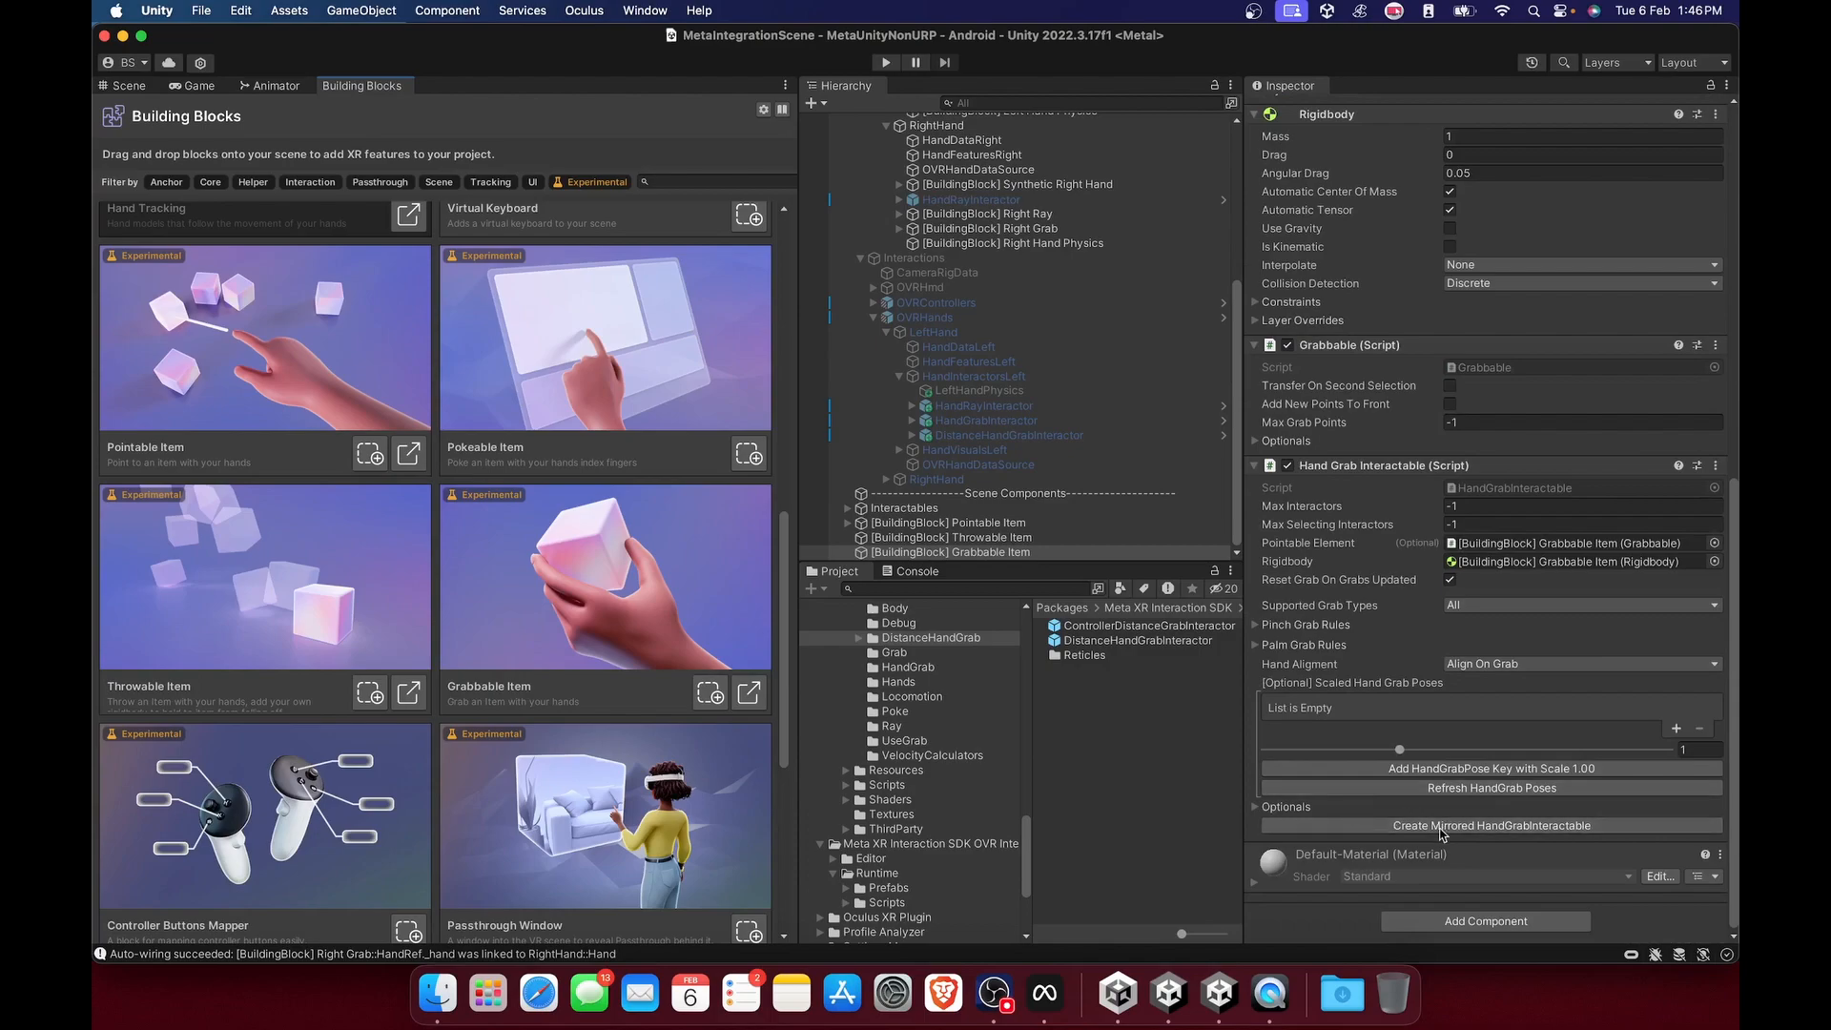
click(1004, 540)
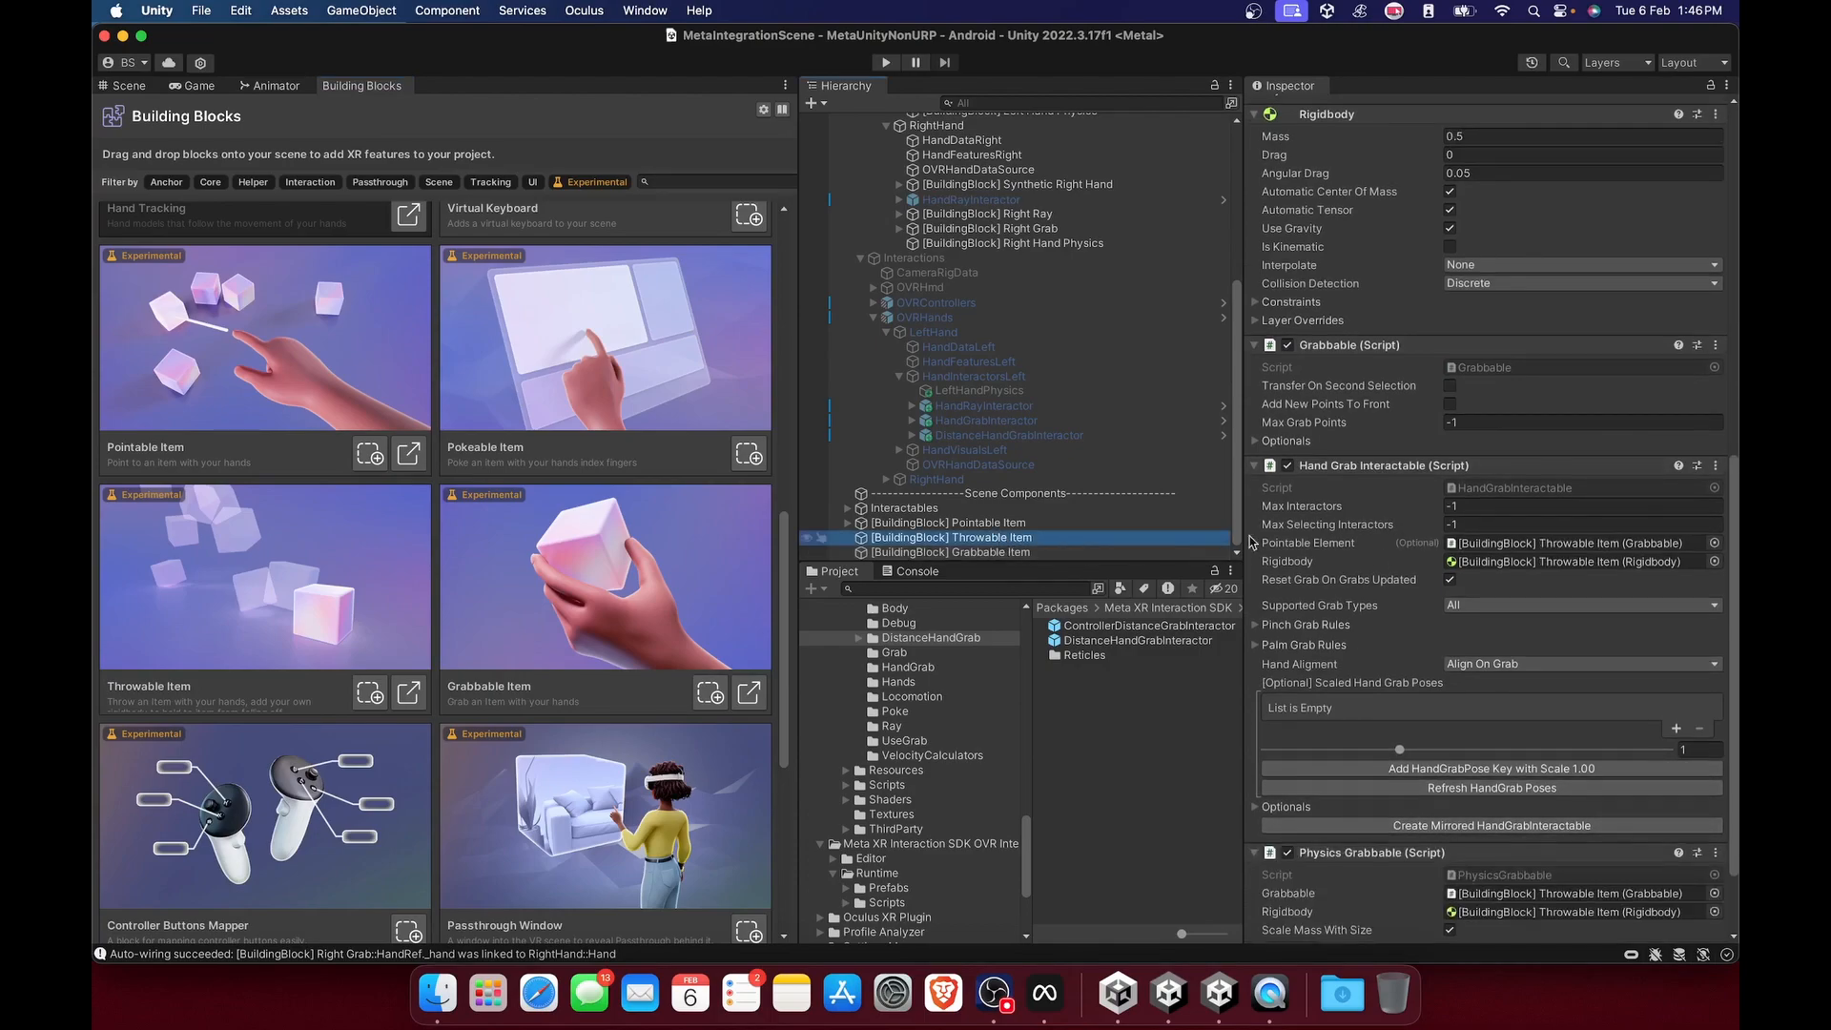
scroll(1388, 729, down, 2)
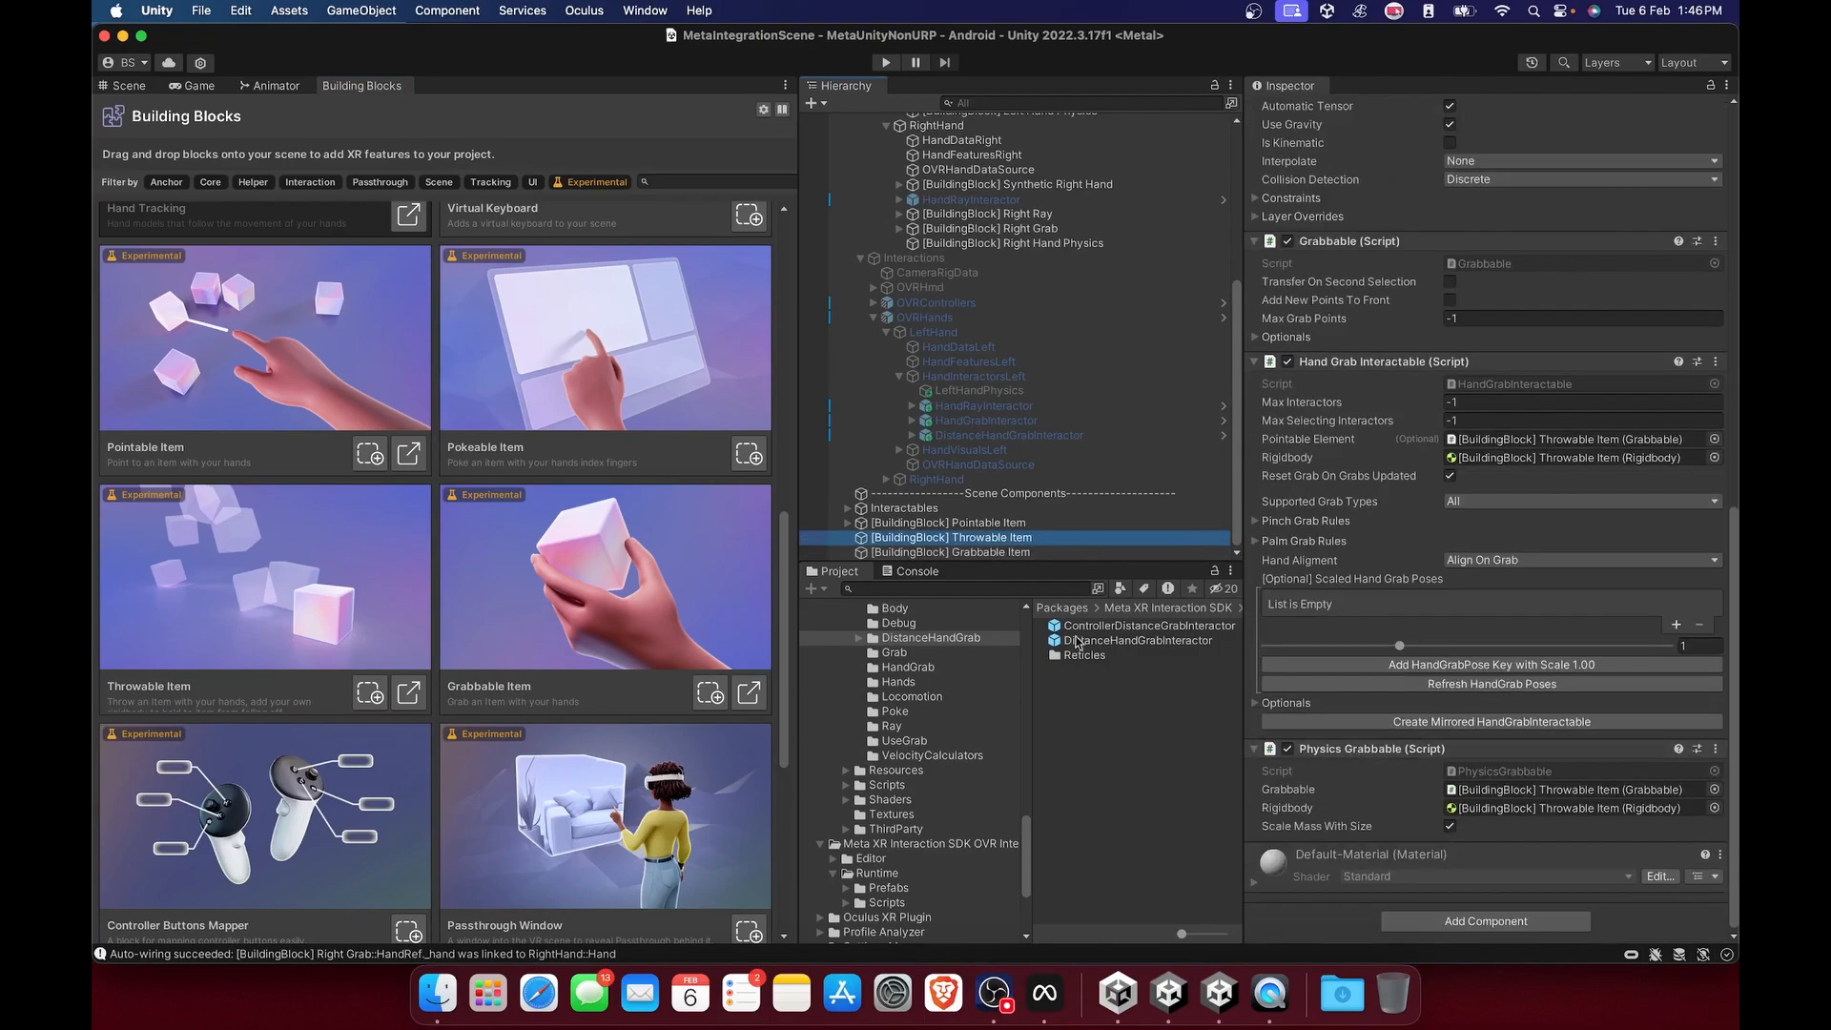
click(958, 552)
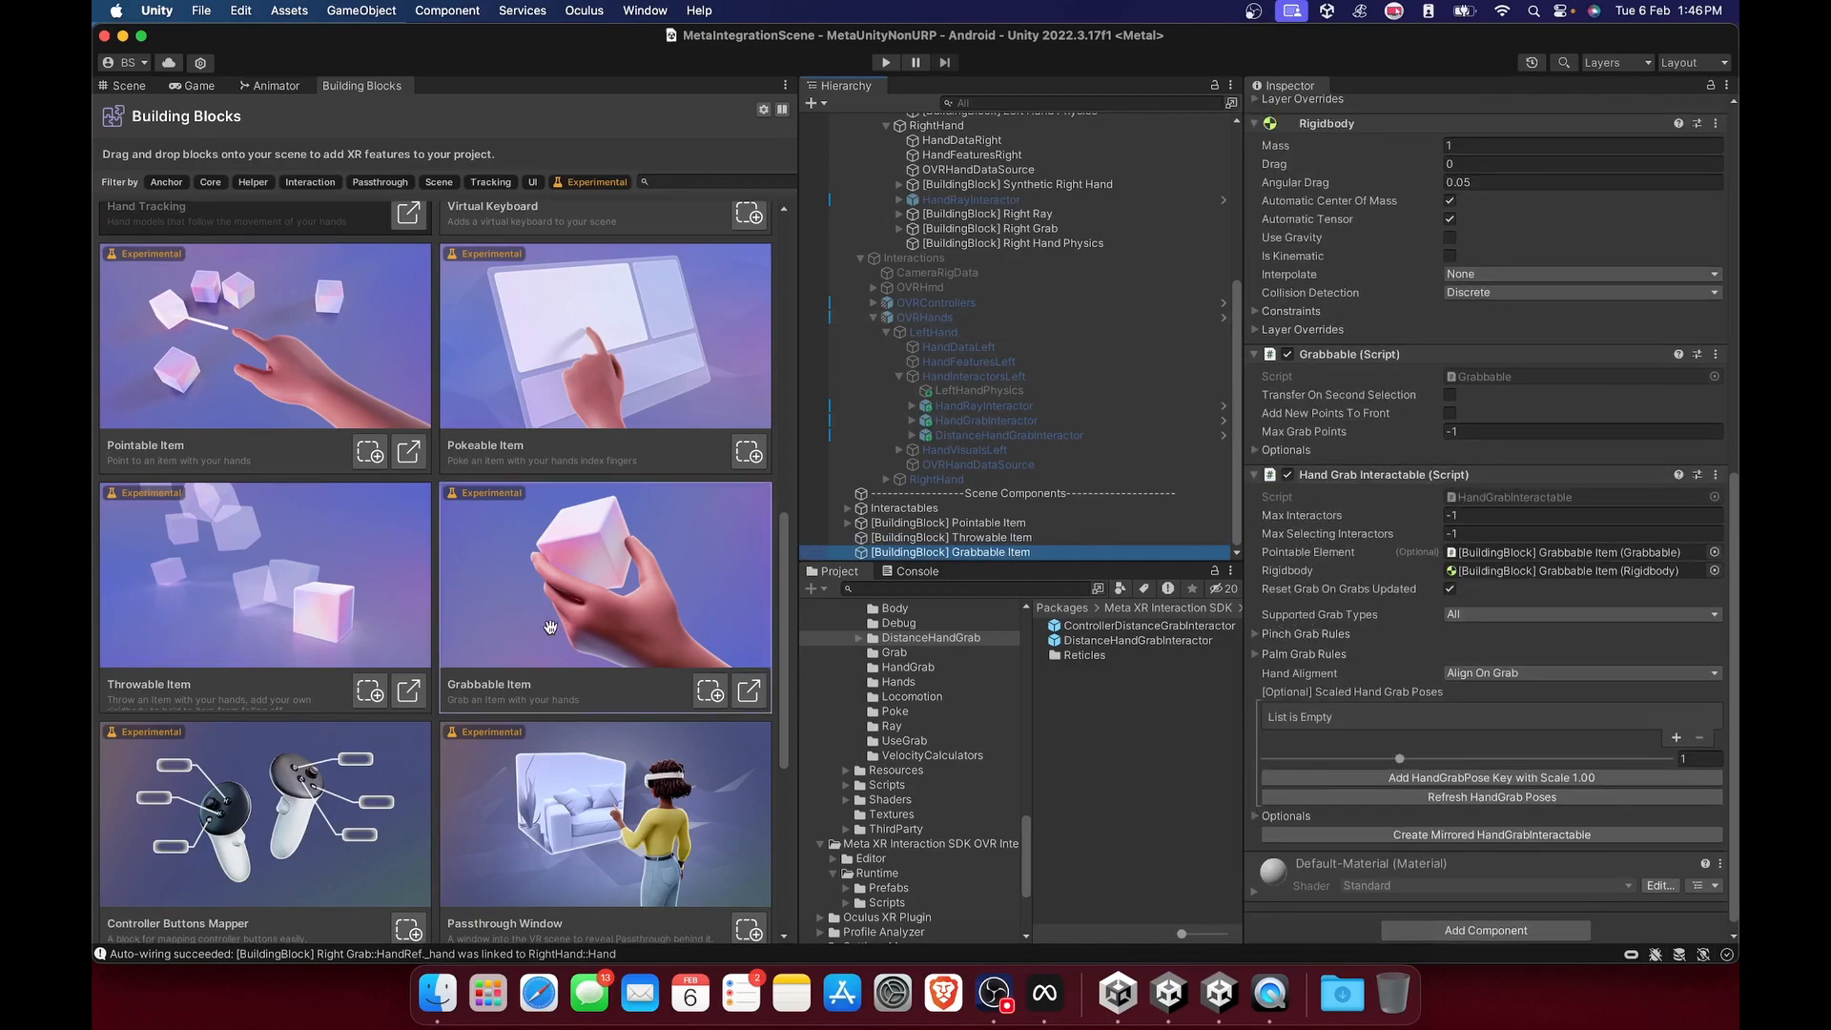
Browse the other available building blocks and return to the scene view.
scroll(427, 675, down, 5)
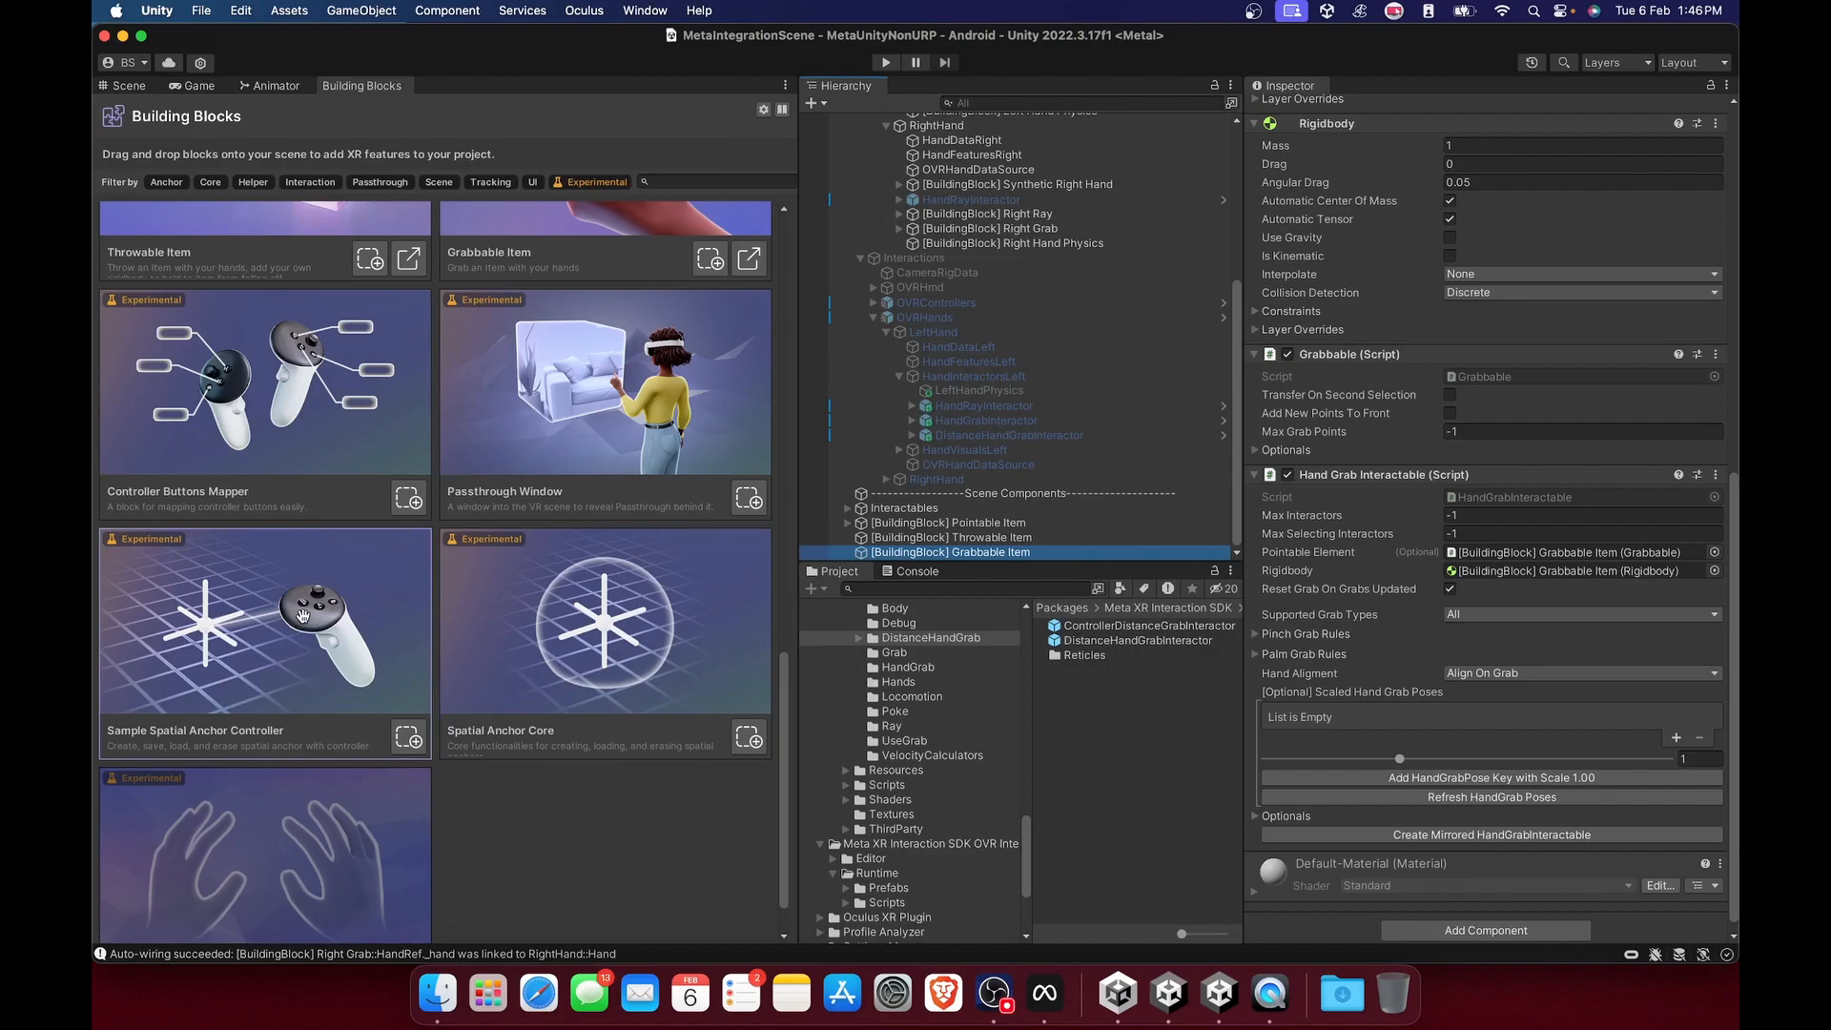
scroll(564, 590, up, 6)
scroll(563, 590, up, 7)
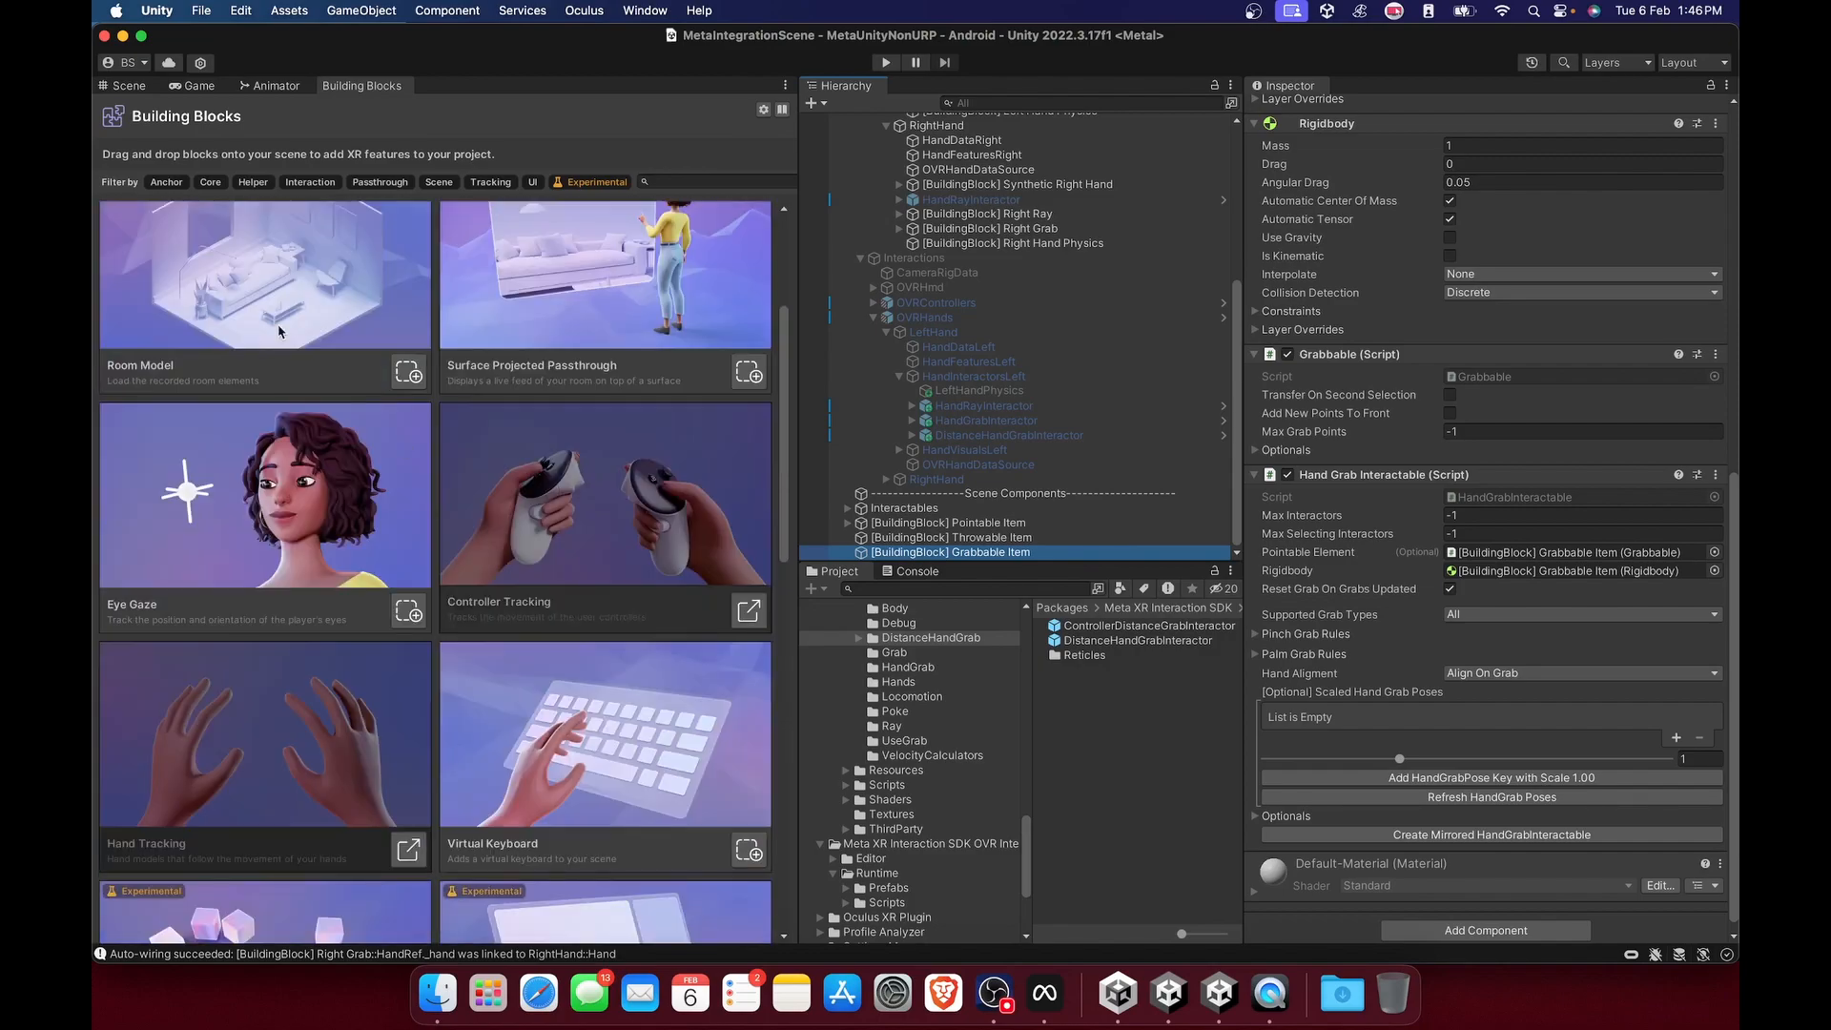
click(124, 86)
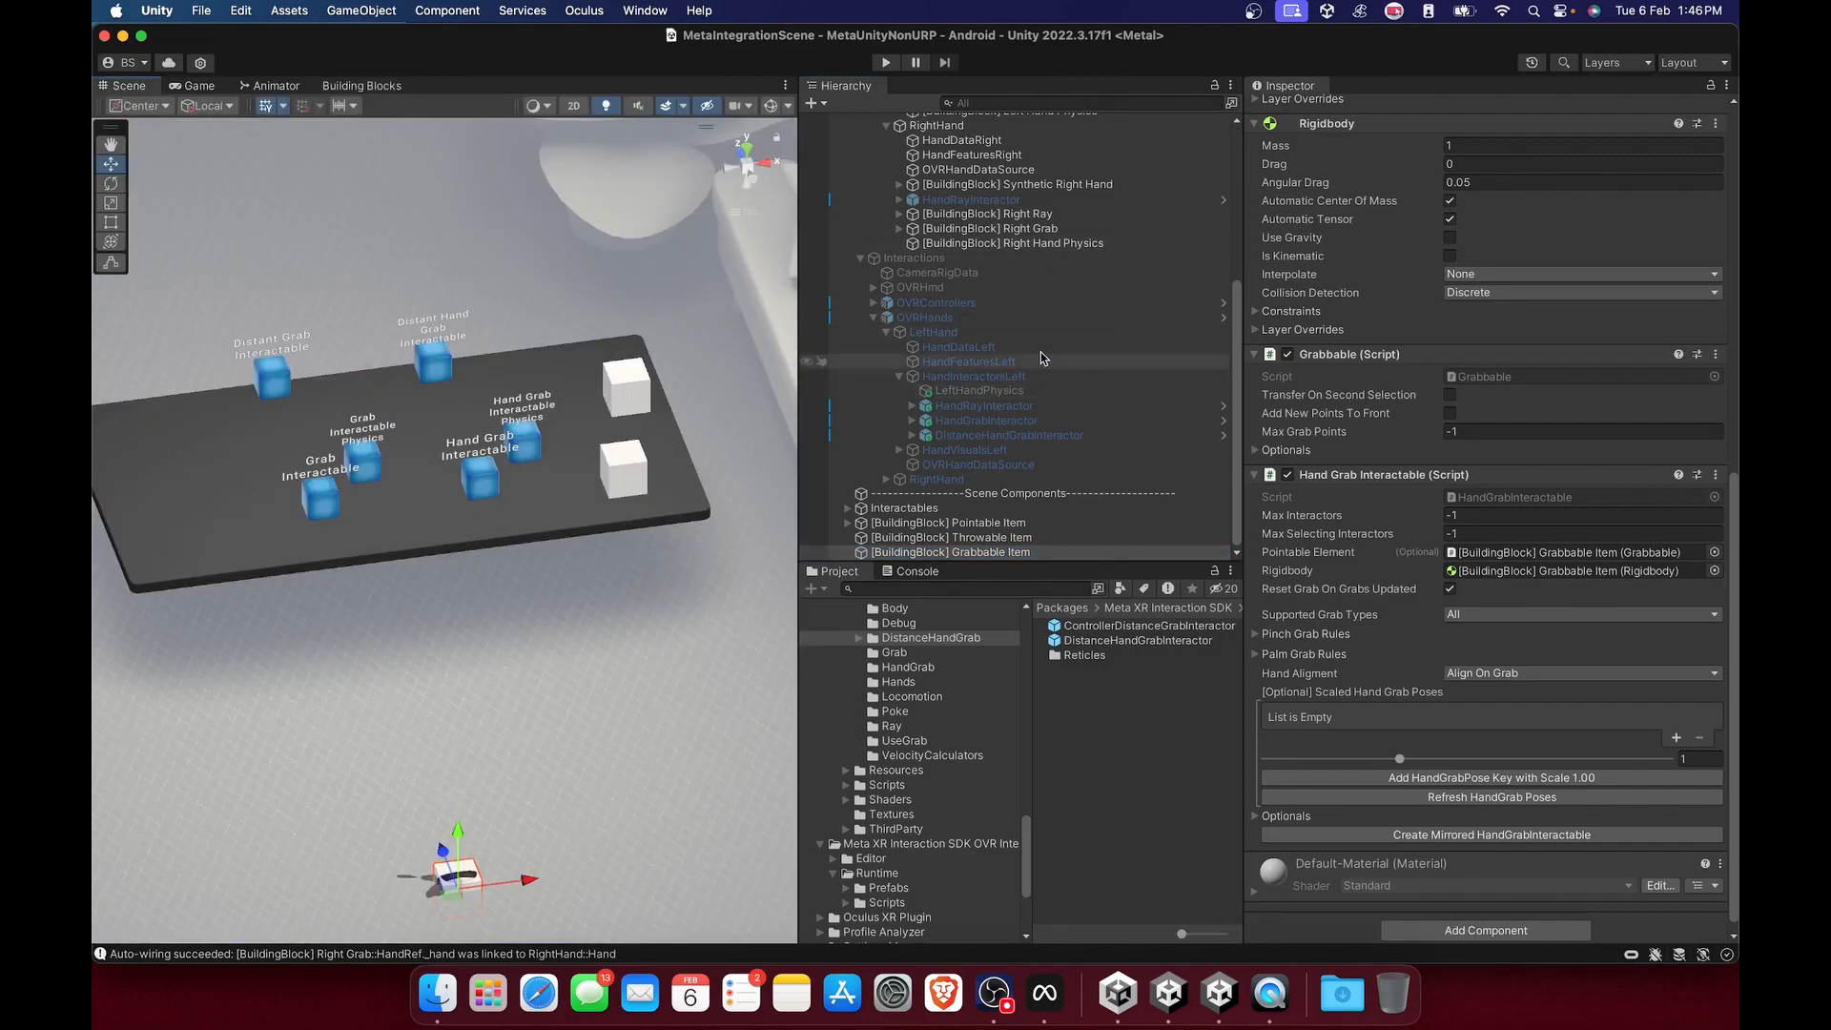
Compare the RightHand and LeftHand scripts under Hand Tracking with the Best Hover Interactor Group on the older rig's HandInteractorsLeft.
scroll(1025, 292, up, 5)
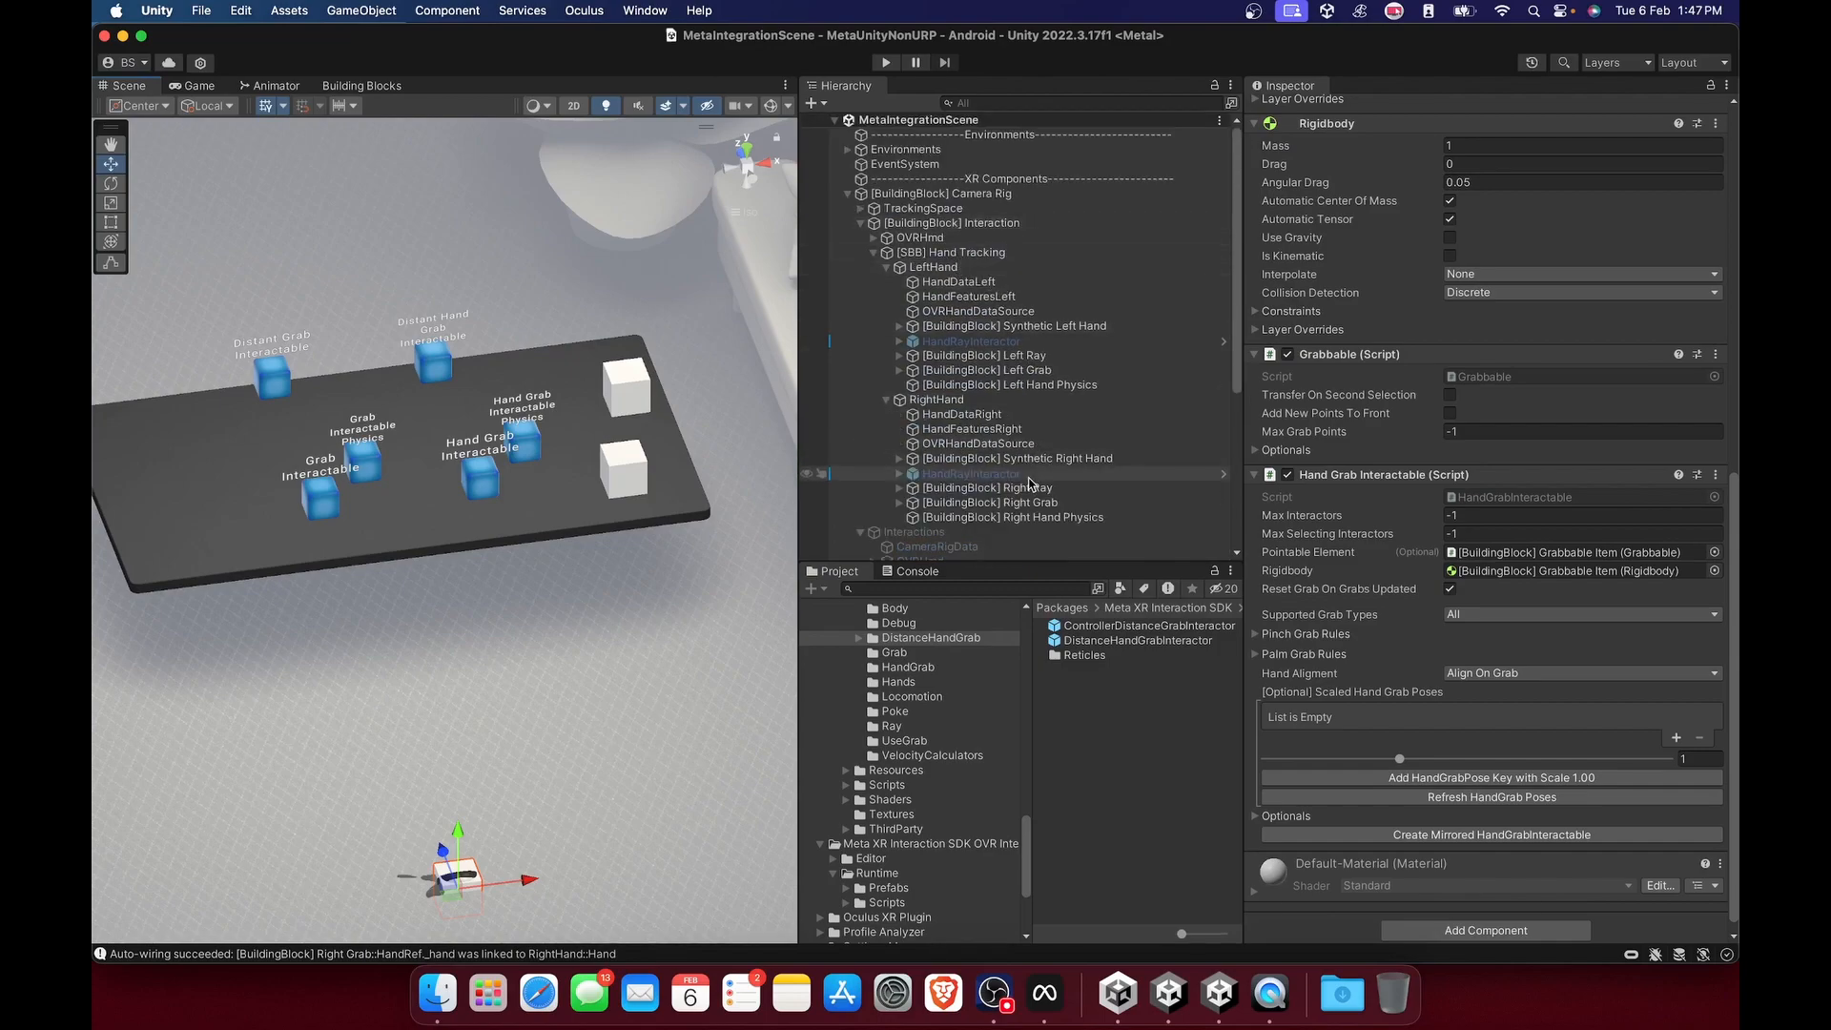
scroll(1028, 477, down, 3)
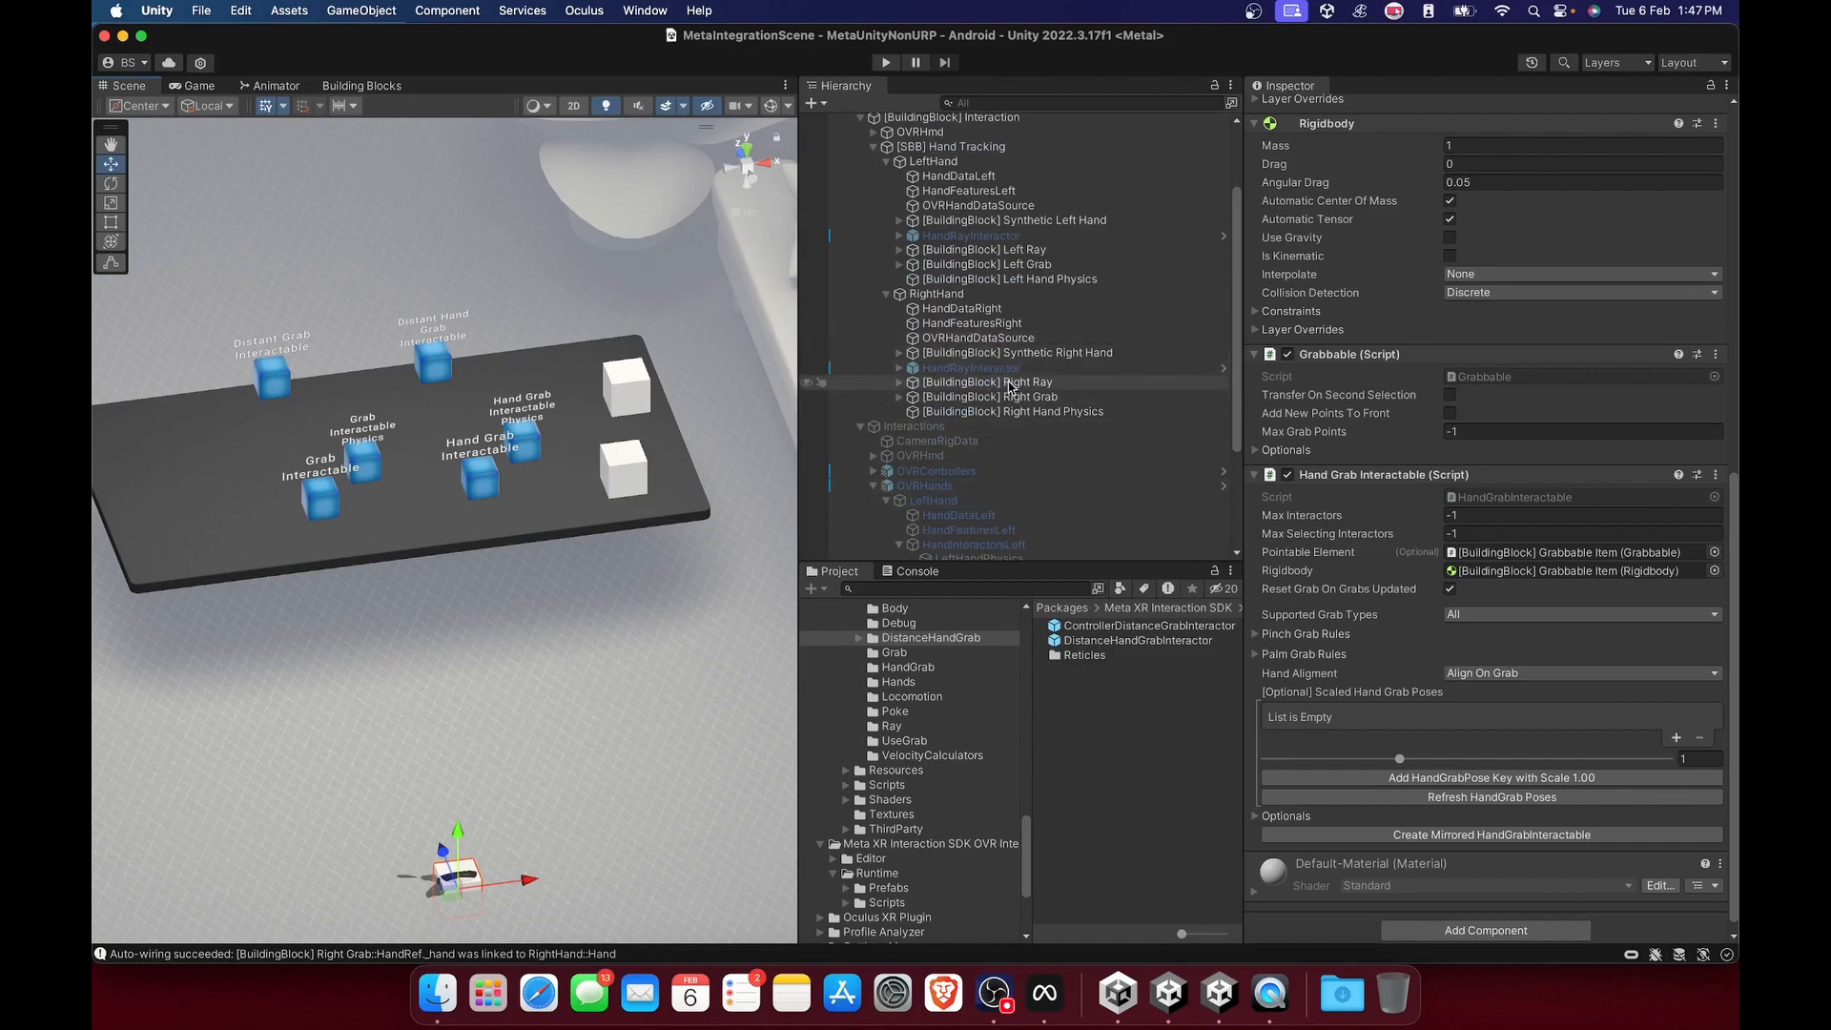
click(965, 294)
scroll(1008, 370, up, 2)
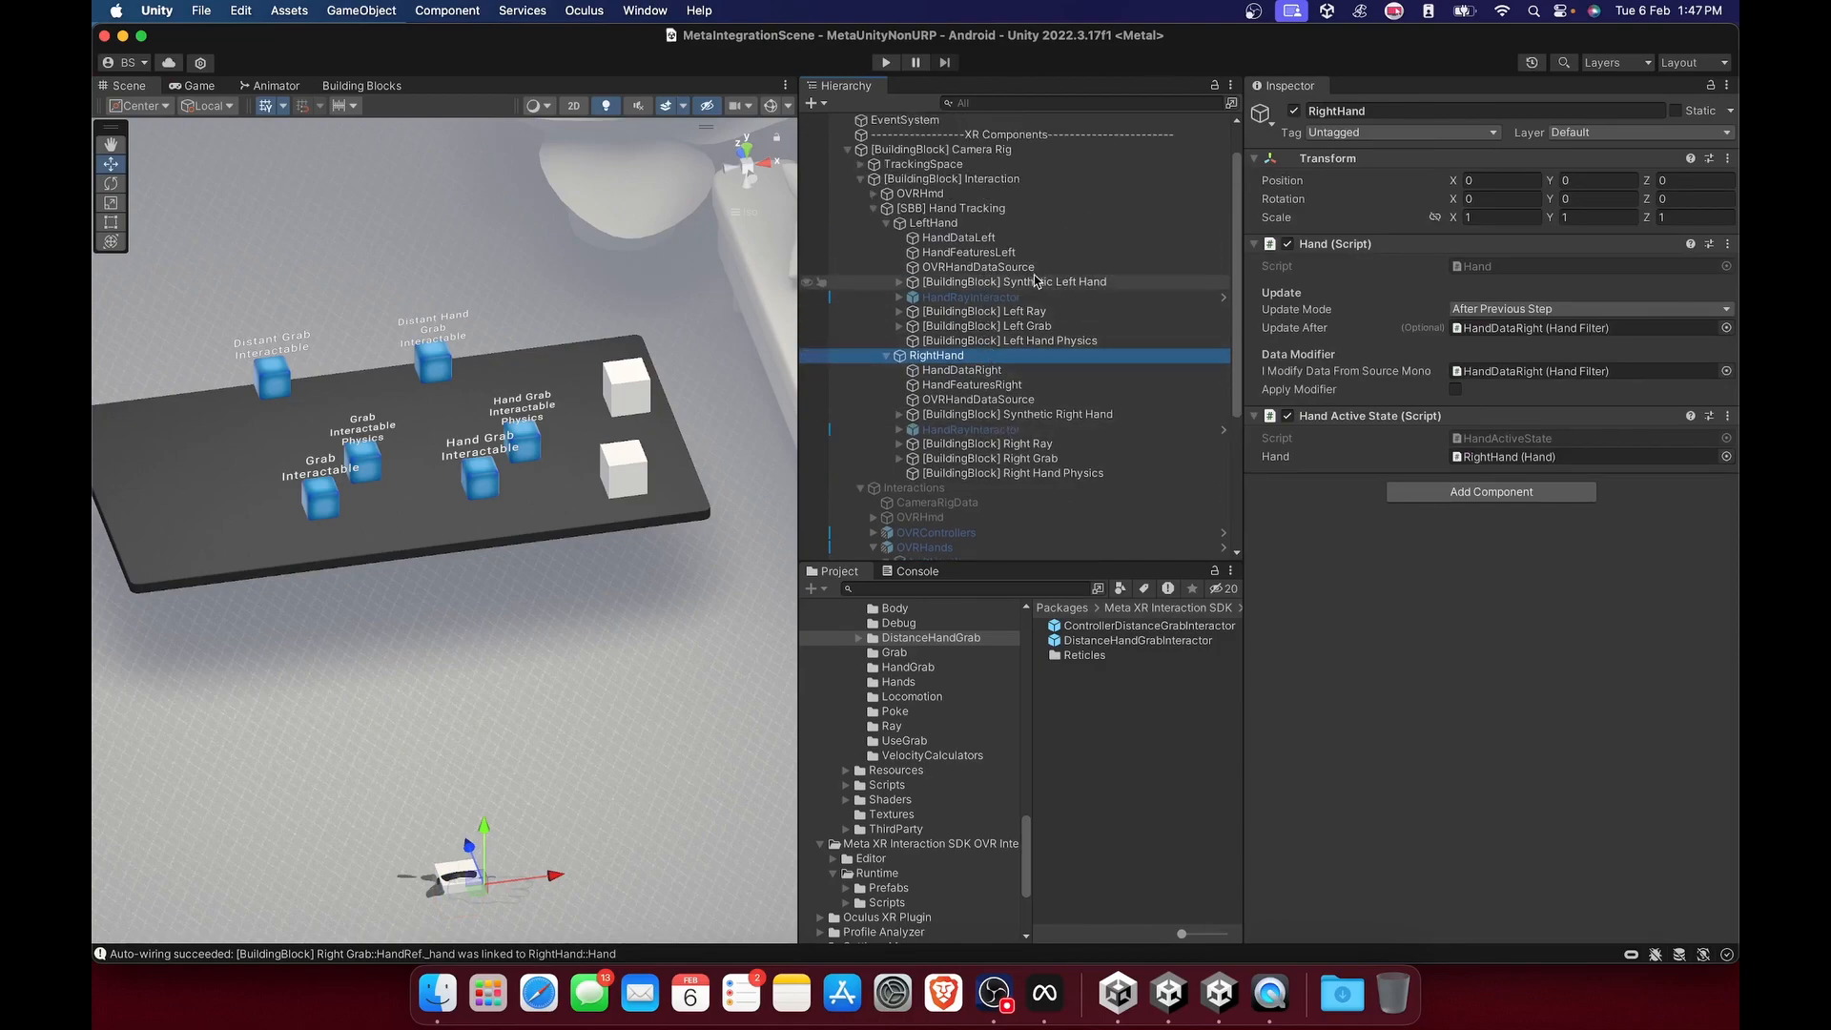
click(944, 225)
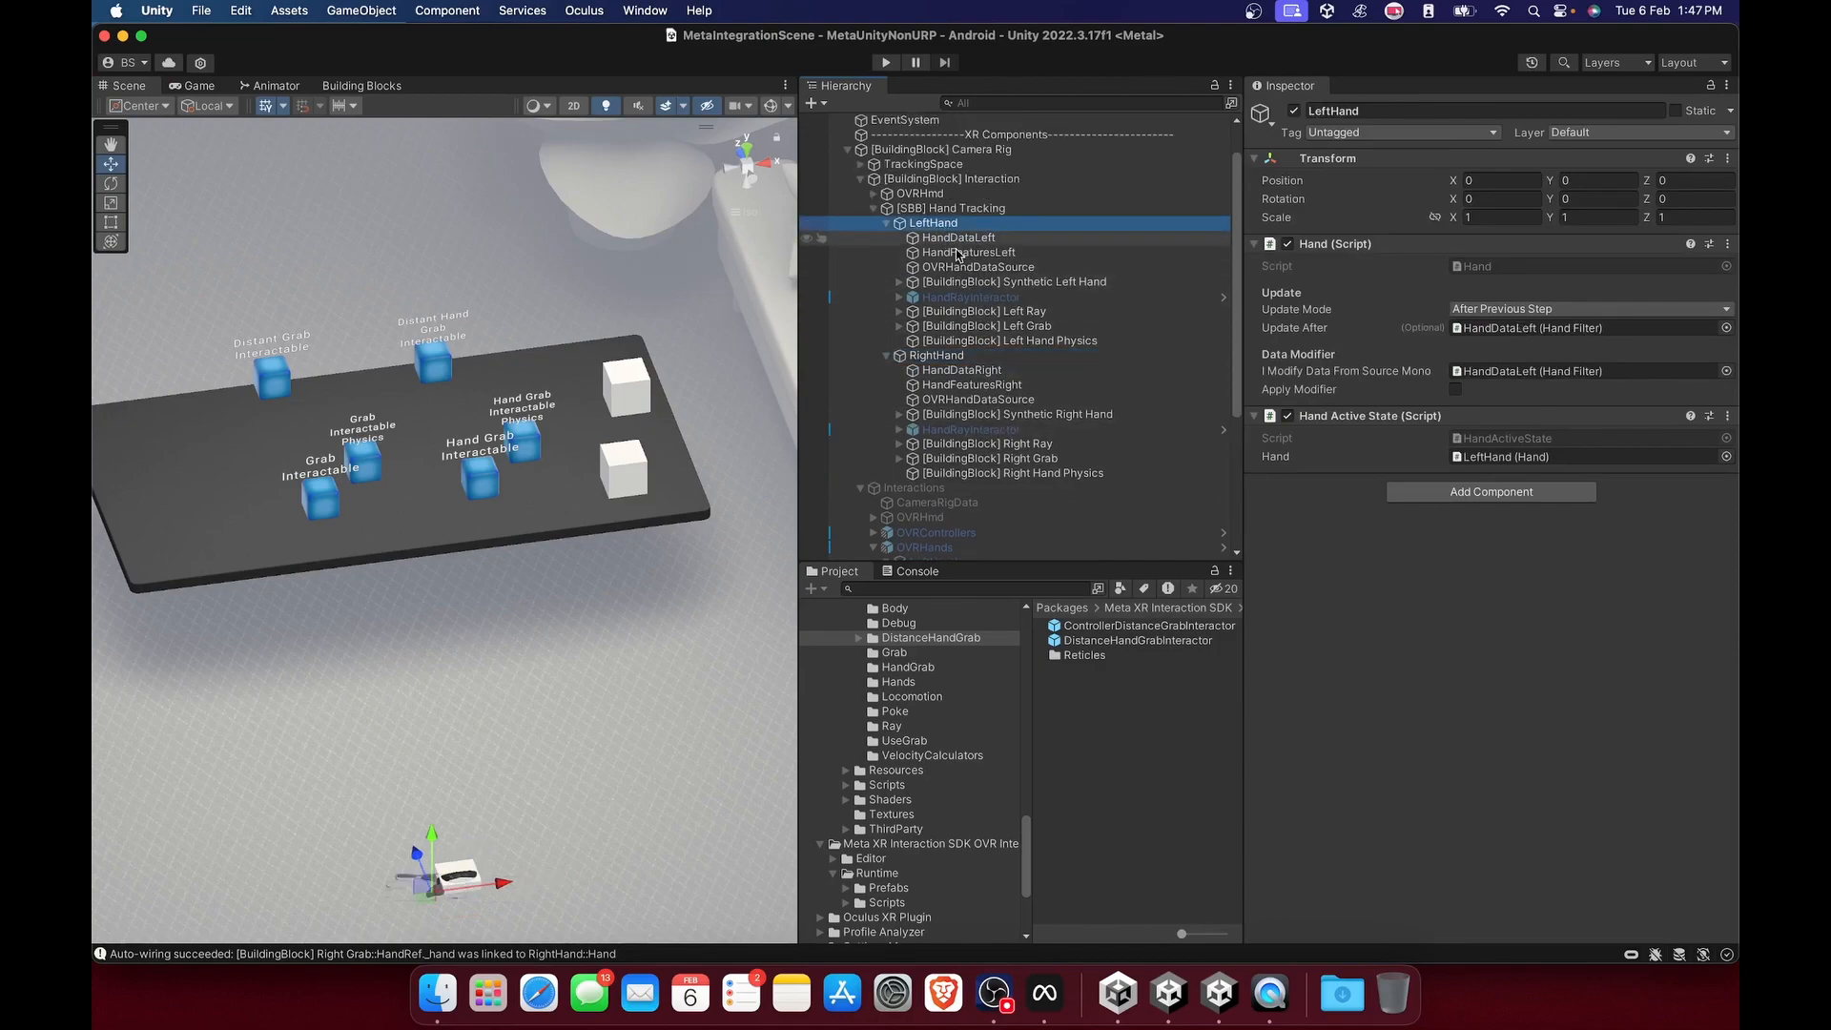
scroll(950, 379, down, 2)
scroll(950, 380, down, 2)
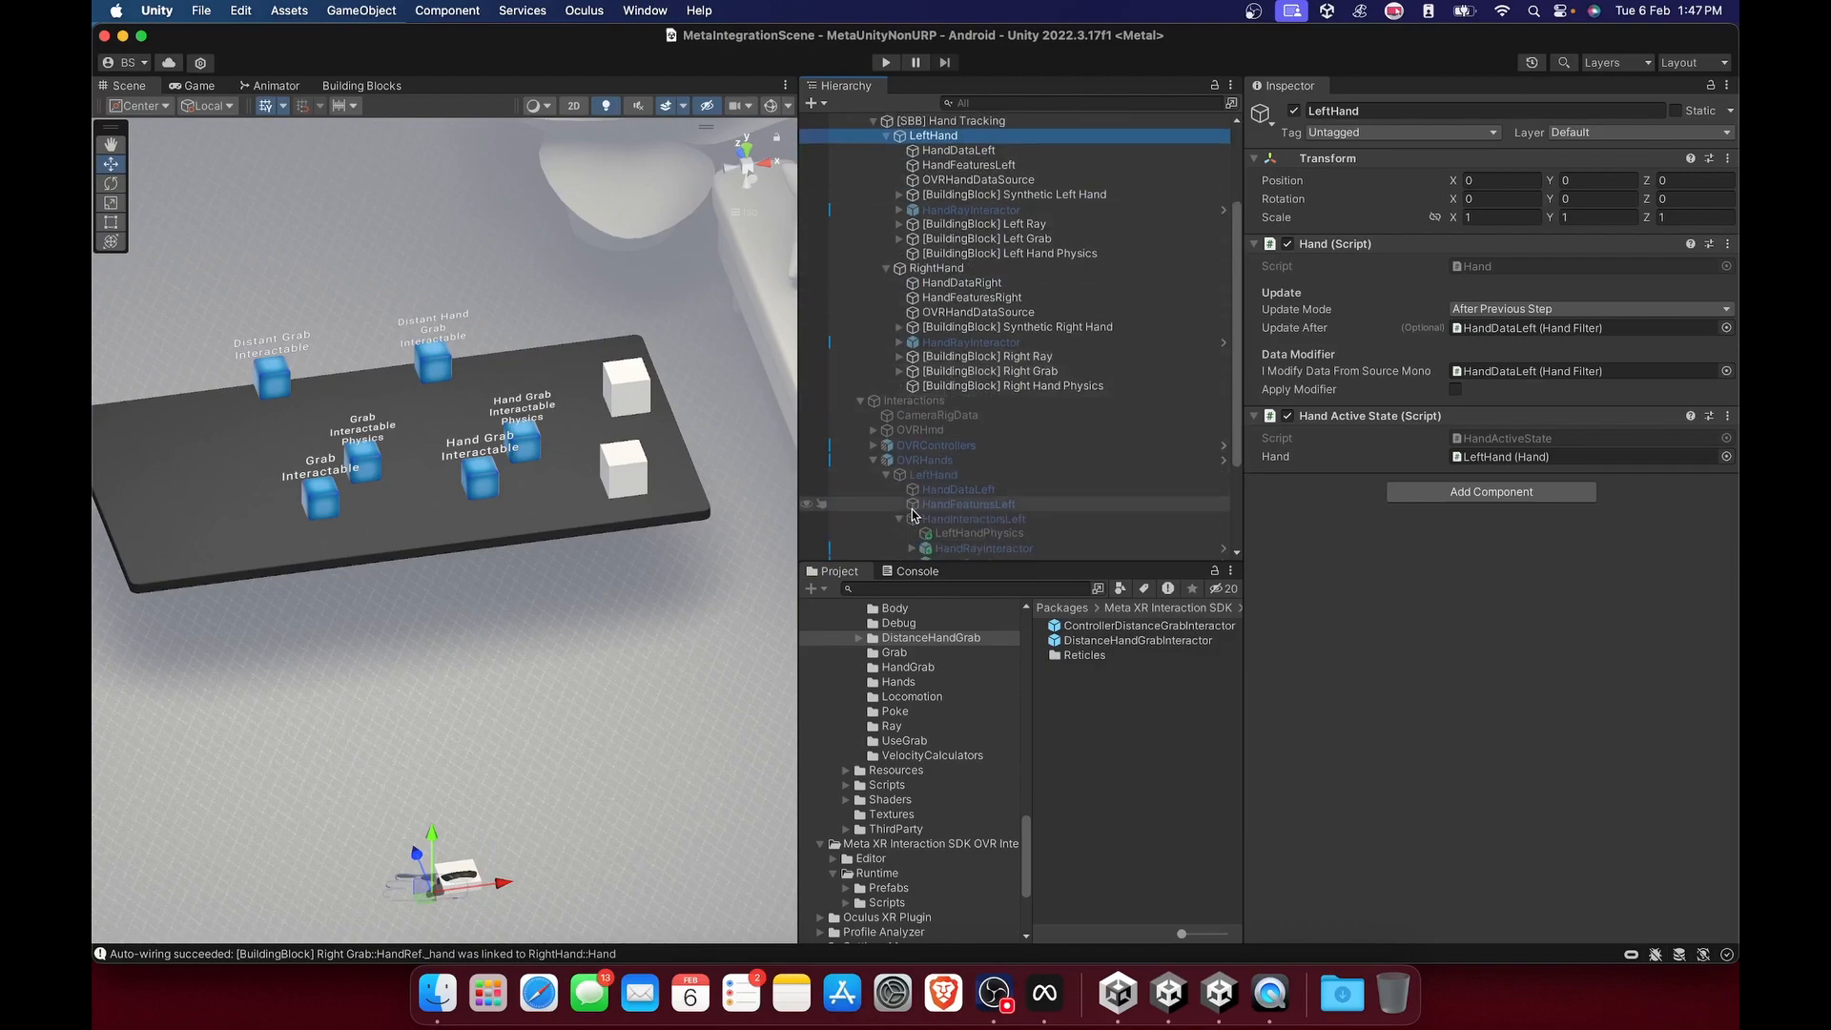
click(975, 445)
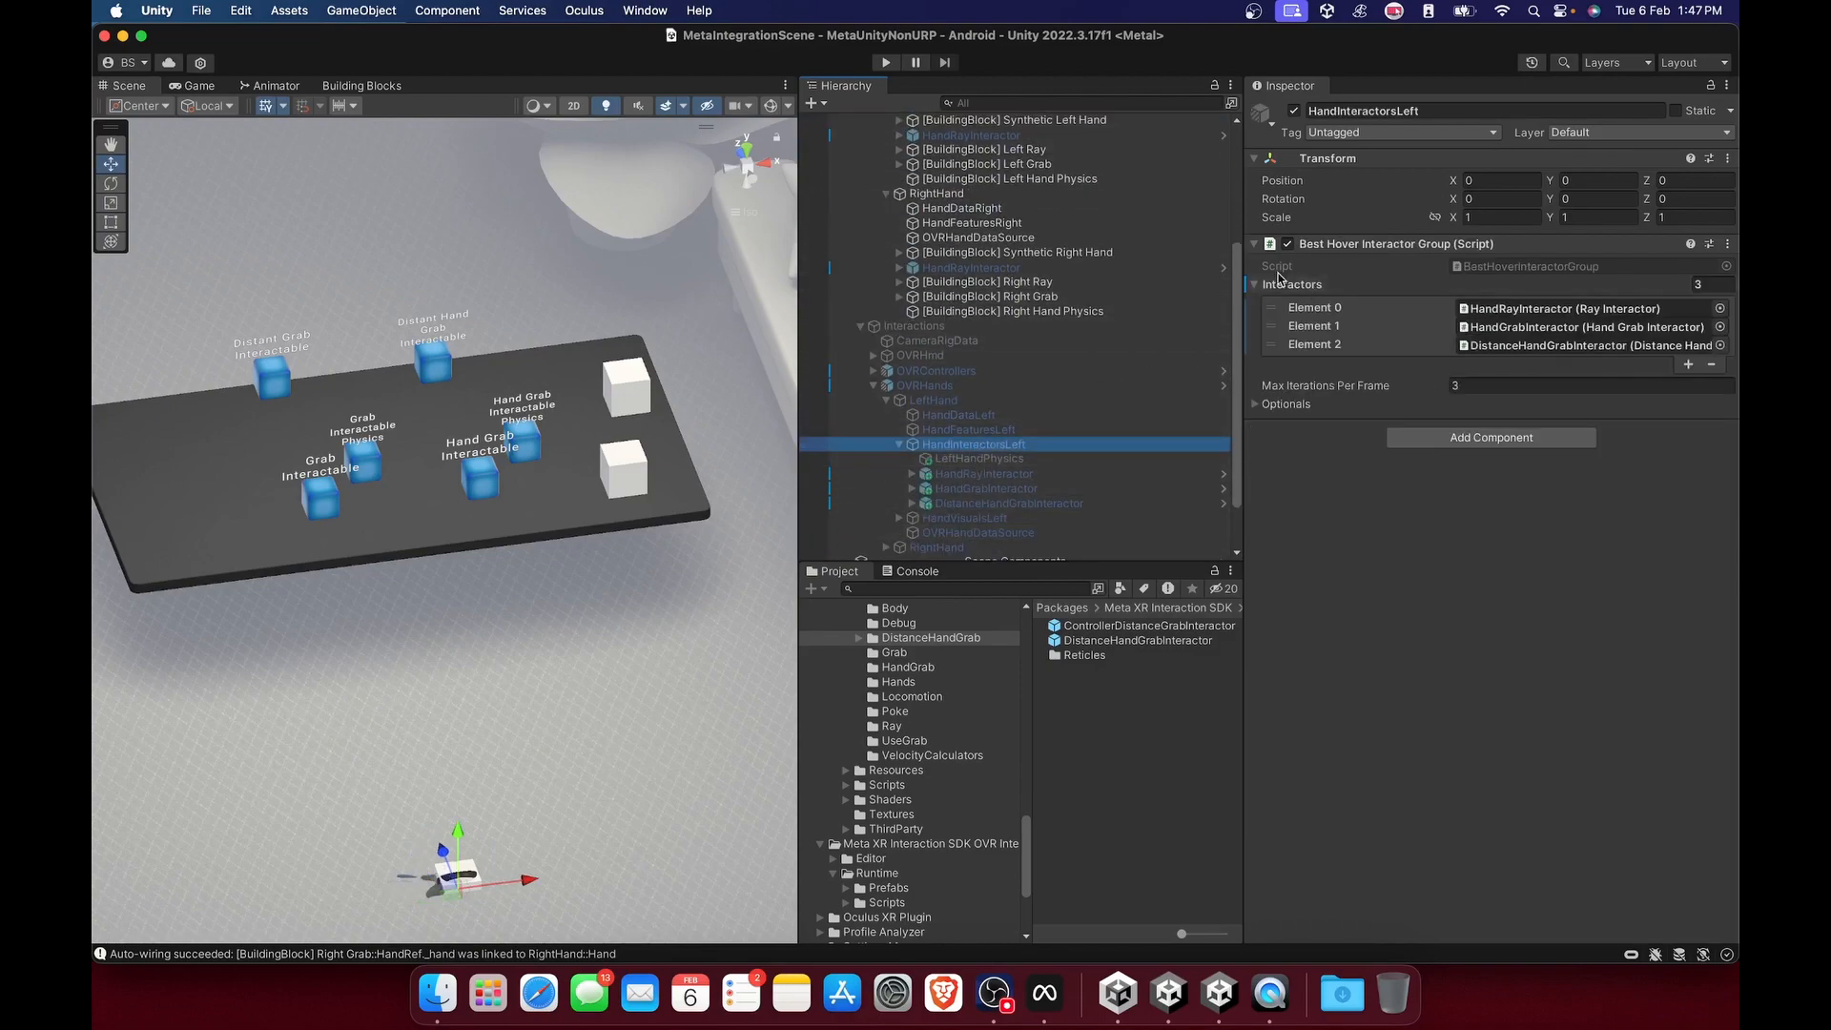
Inspect the HandDataLeft, HandFeaturesLeft and OVRHandDataSource objects under the Hand Tracking block's LeftHand.
scroll(1035, 386, up, 5)
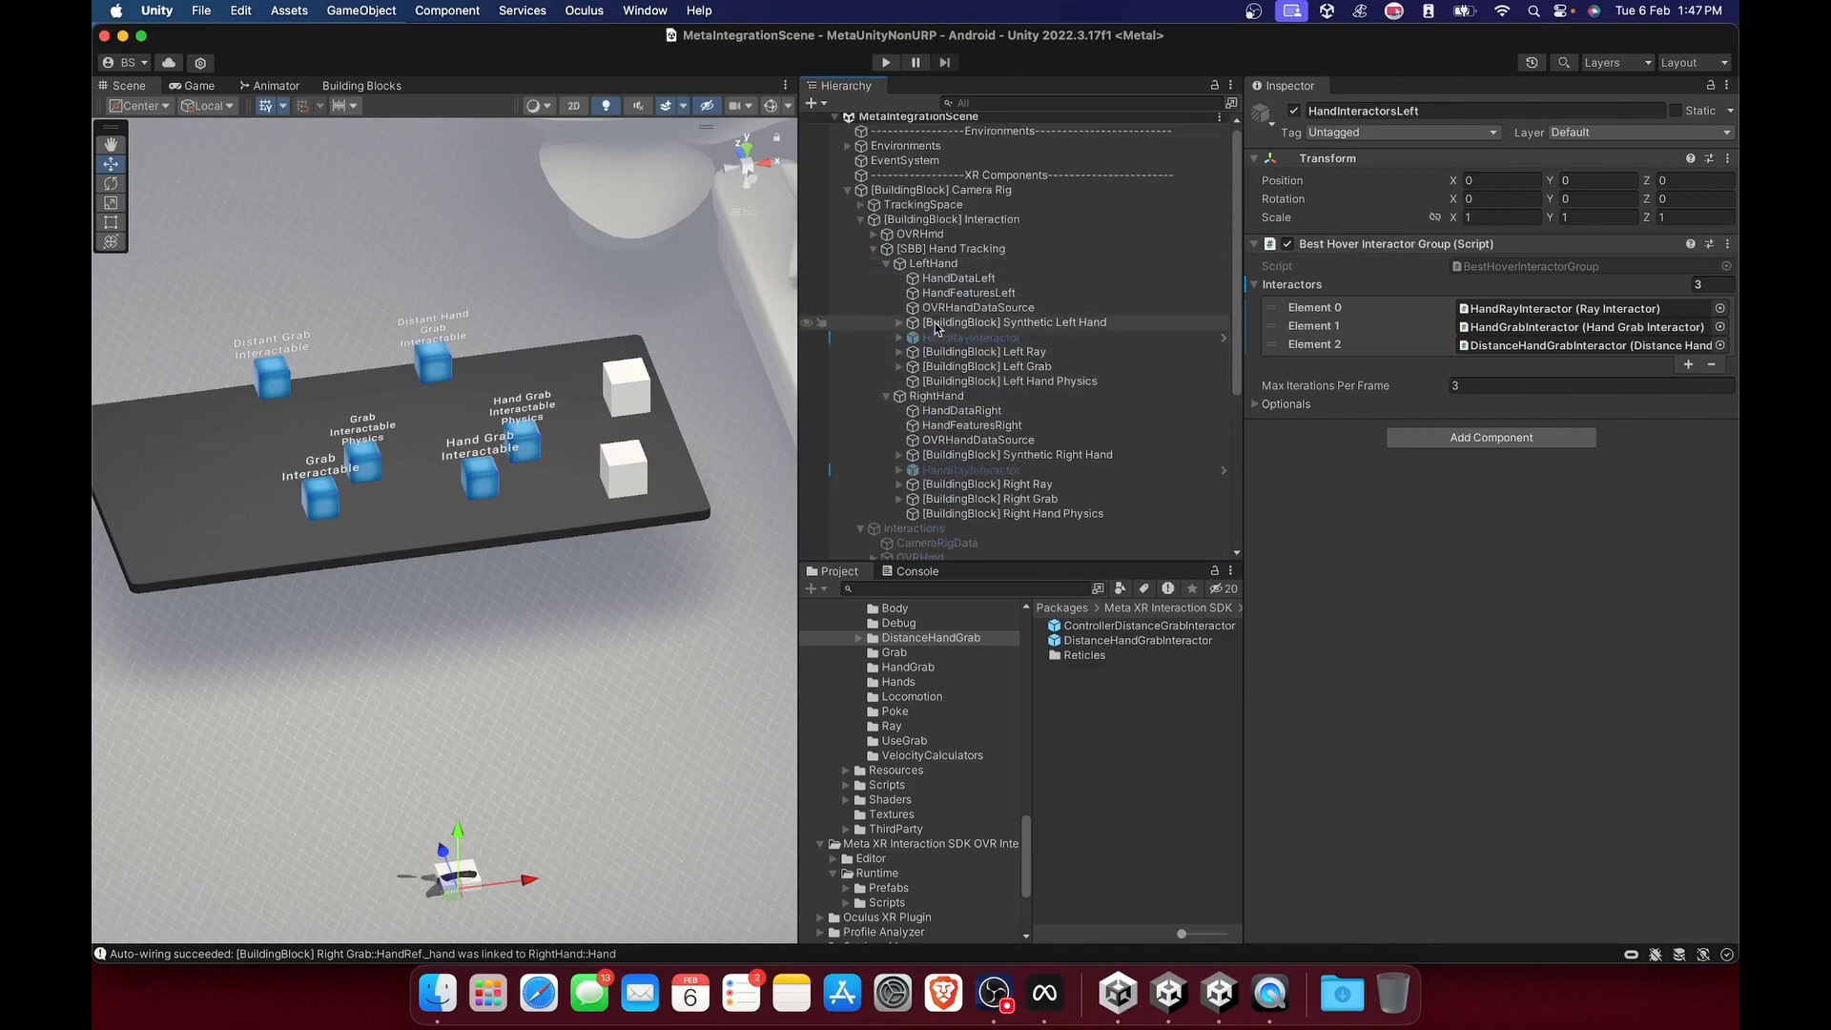
click(936, 267)
click(941, 278)
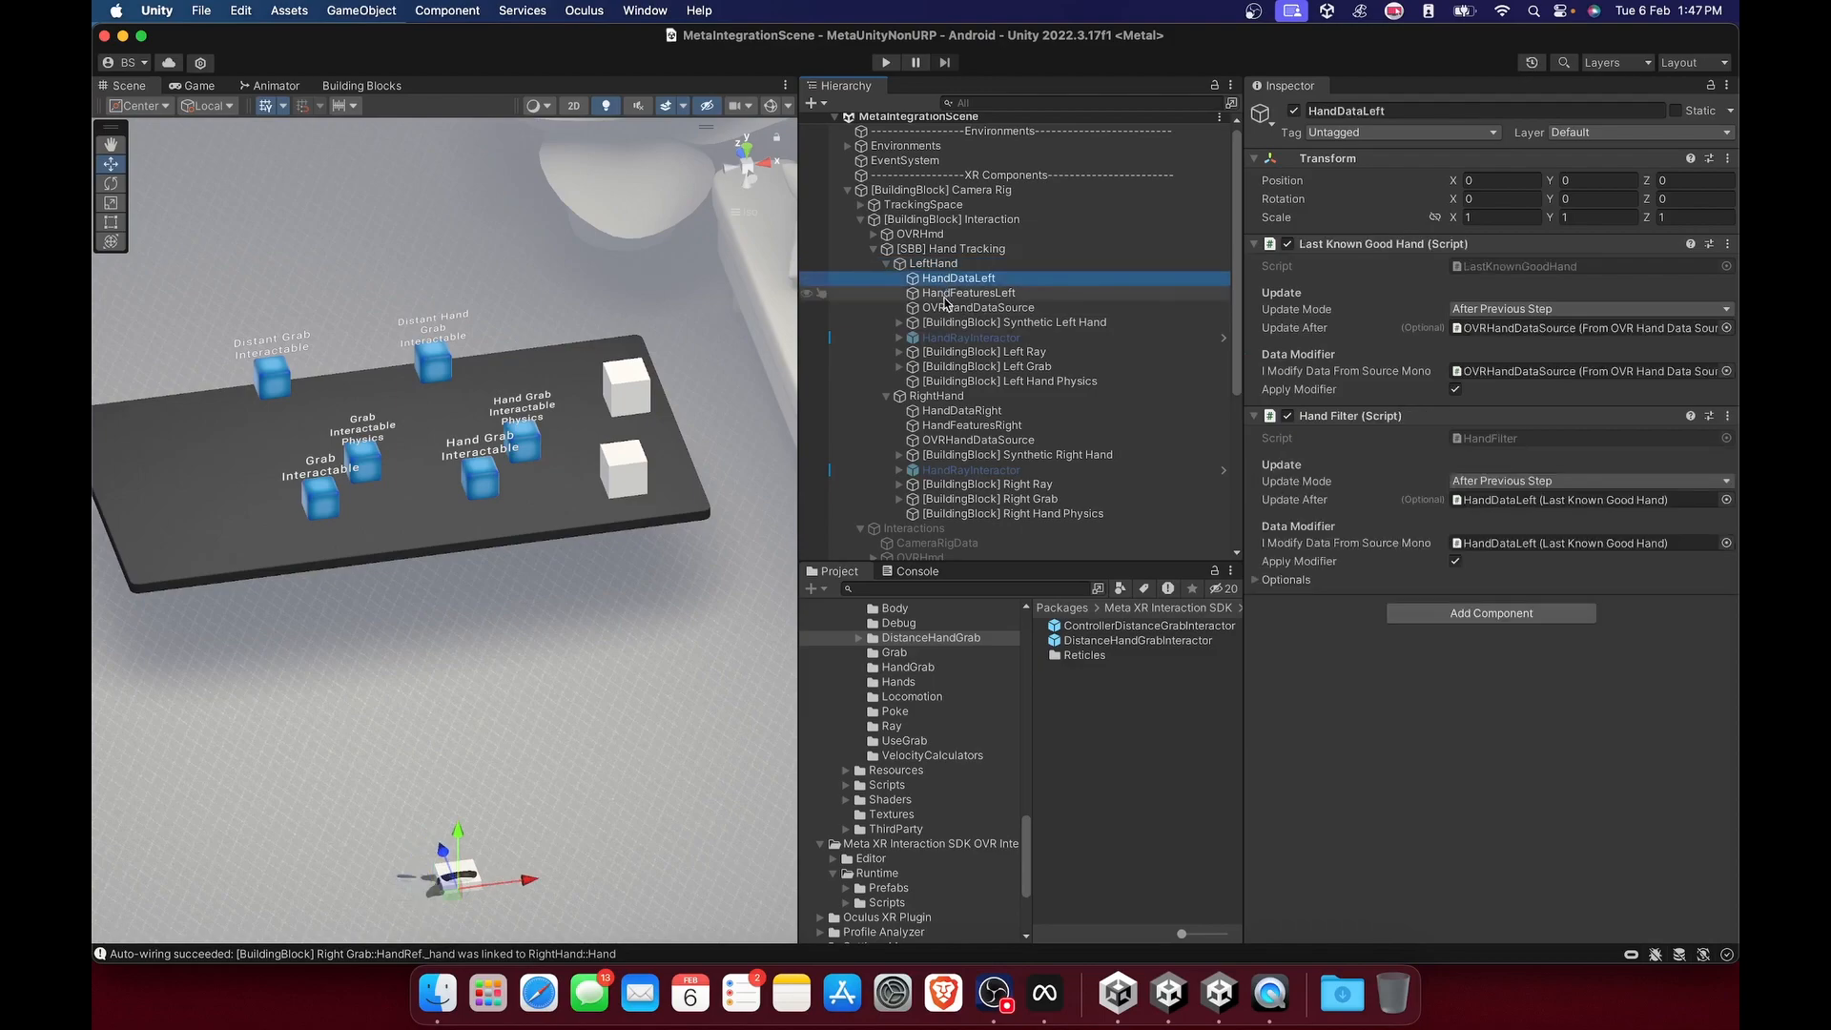
click(944, 296)
click(944, 308)
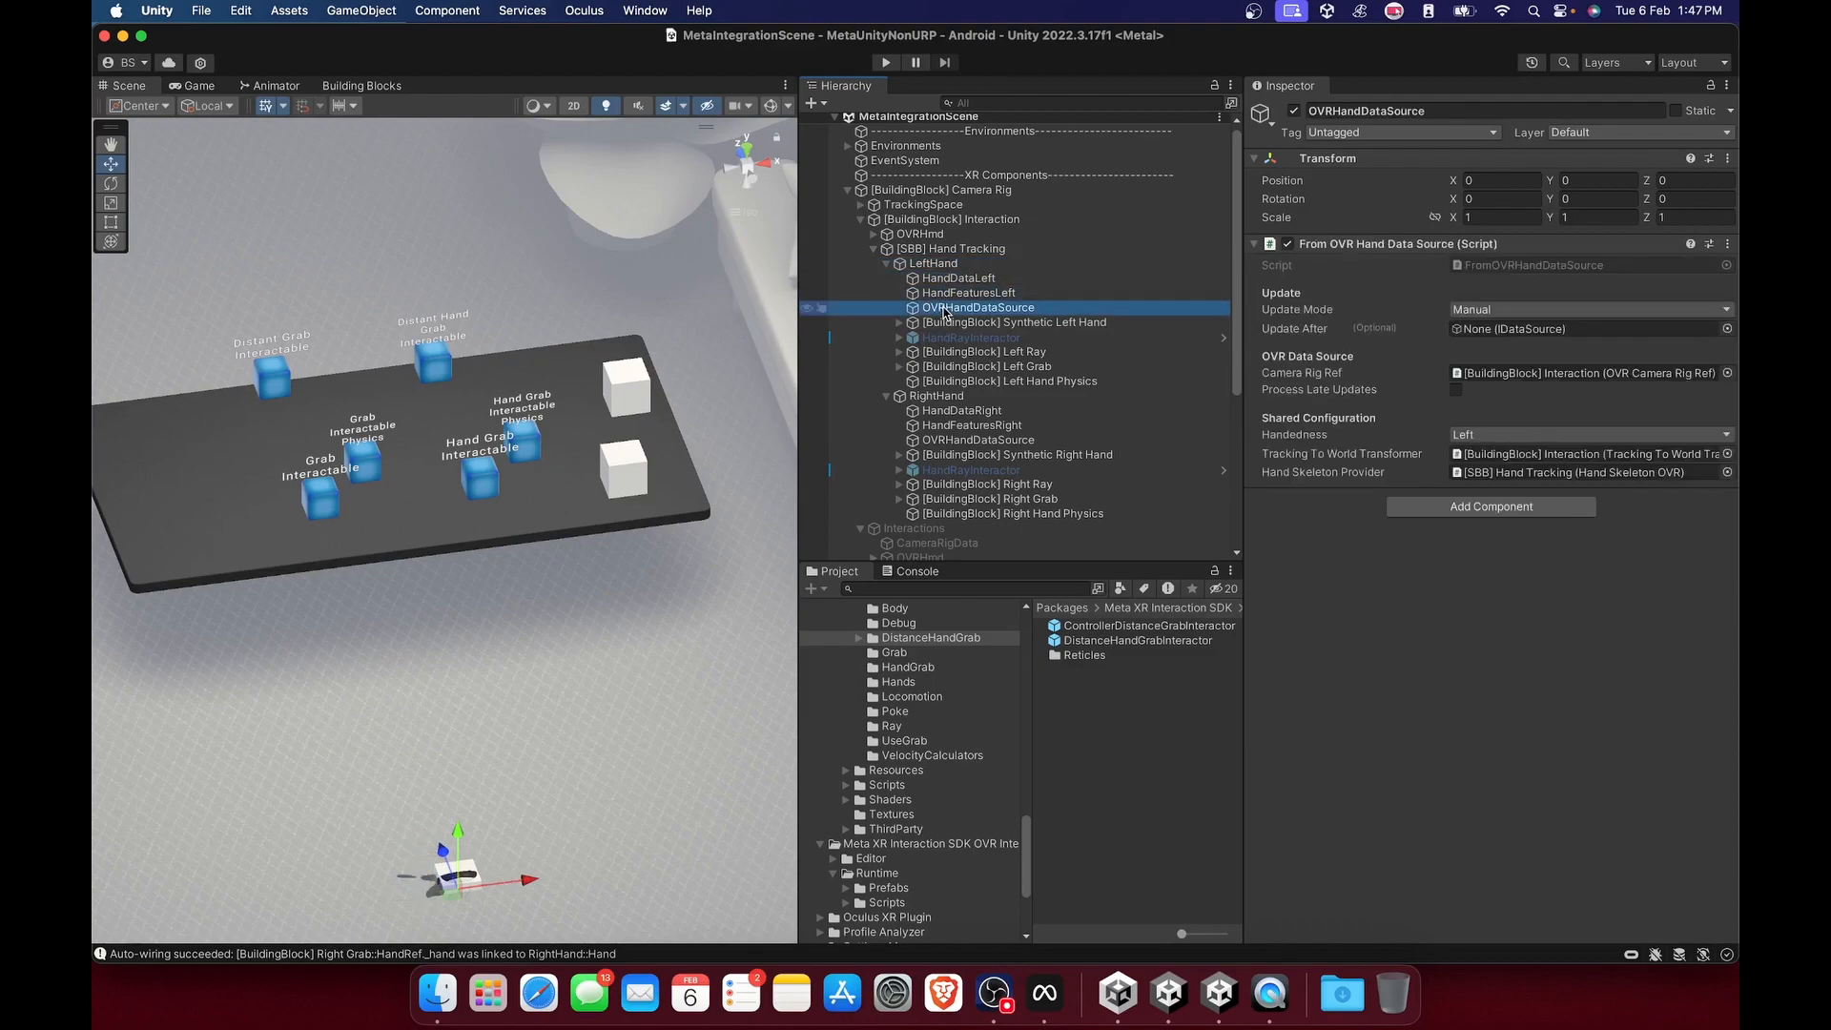